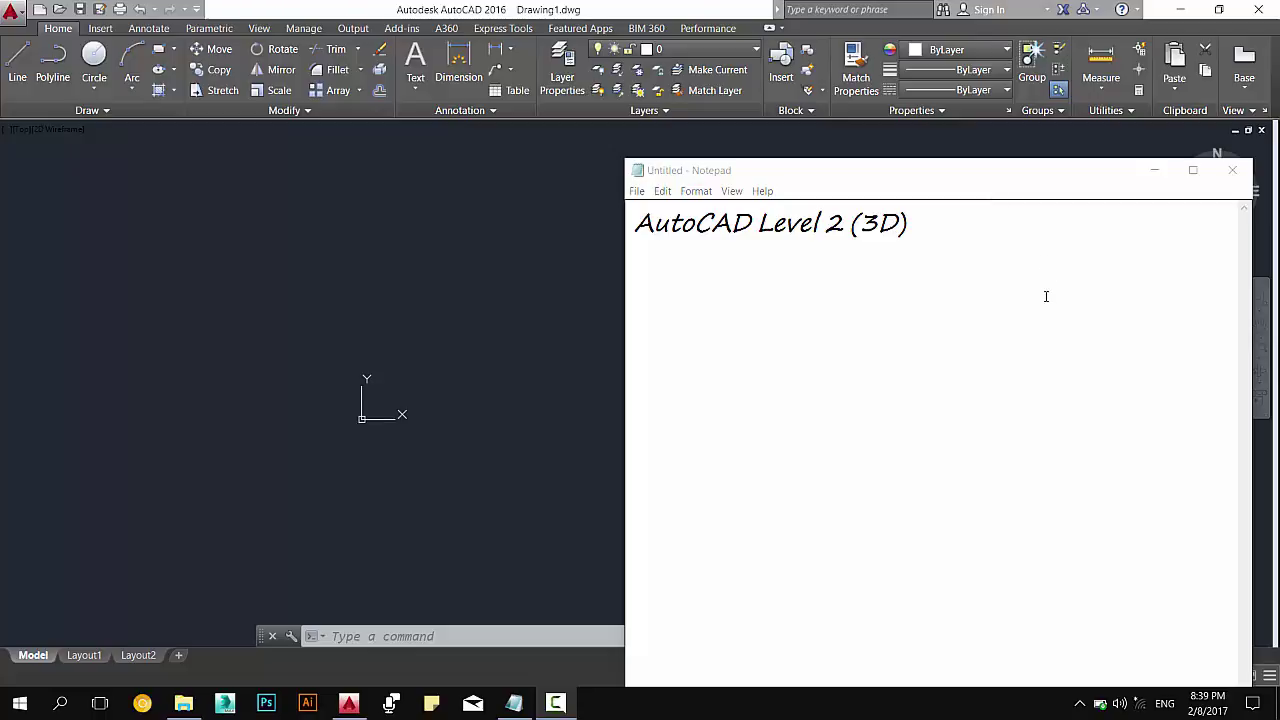
Put the 'AutoCAD Level 2 (3D)' Notepad note away and dock AutoCAD's command line at the bottom.
click(798, 316)
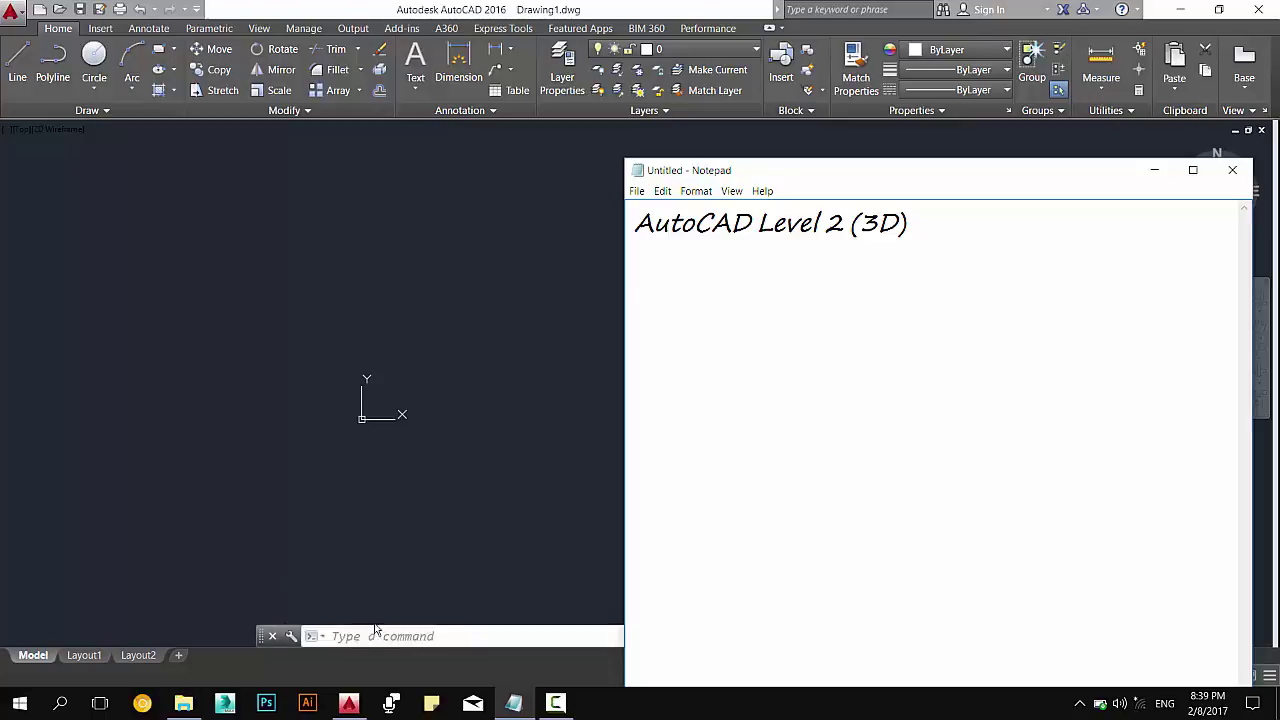
mouse_move(258, 634)
mouse_down()
mouse_move(257, 597)
mouse_move(242, 638)
mouse_up()
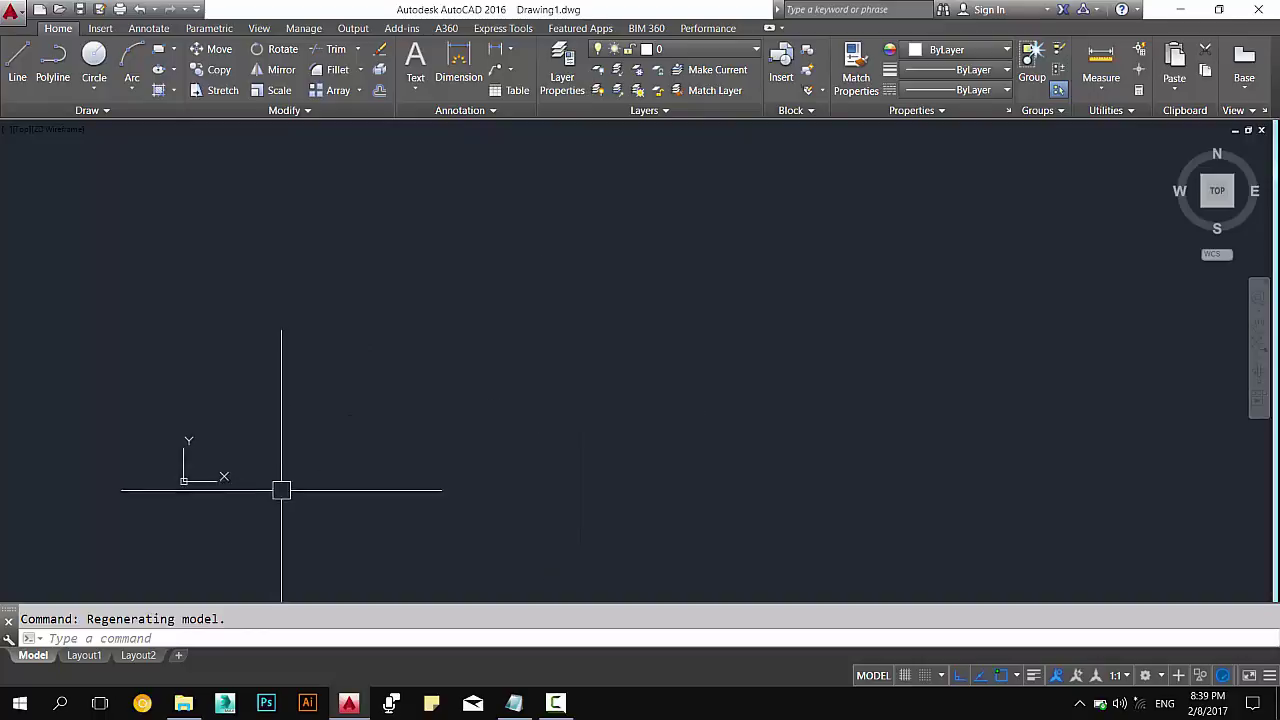
Switch AutoCAD to the 3D Basics workspace and show the View tab tools.
key(Escape)
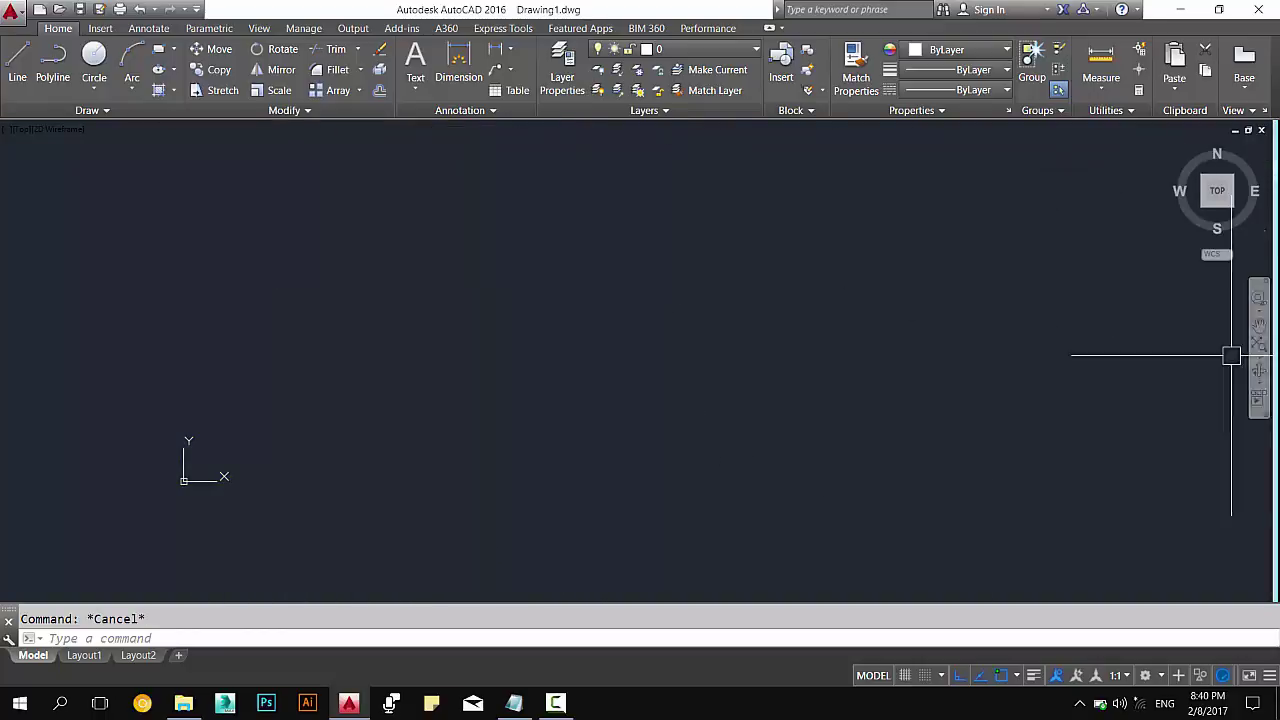
click(1148, 676)
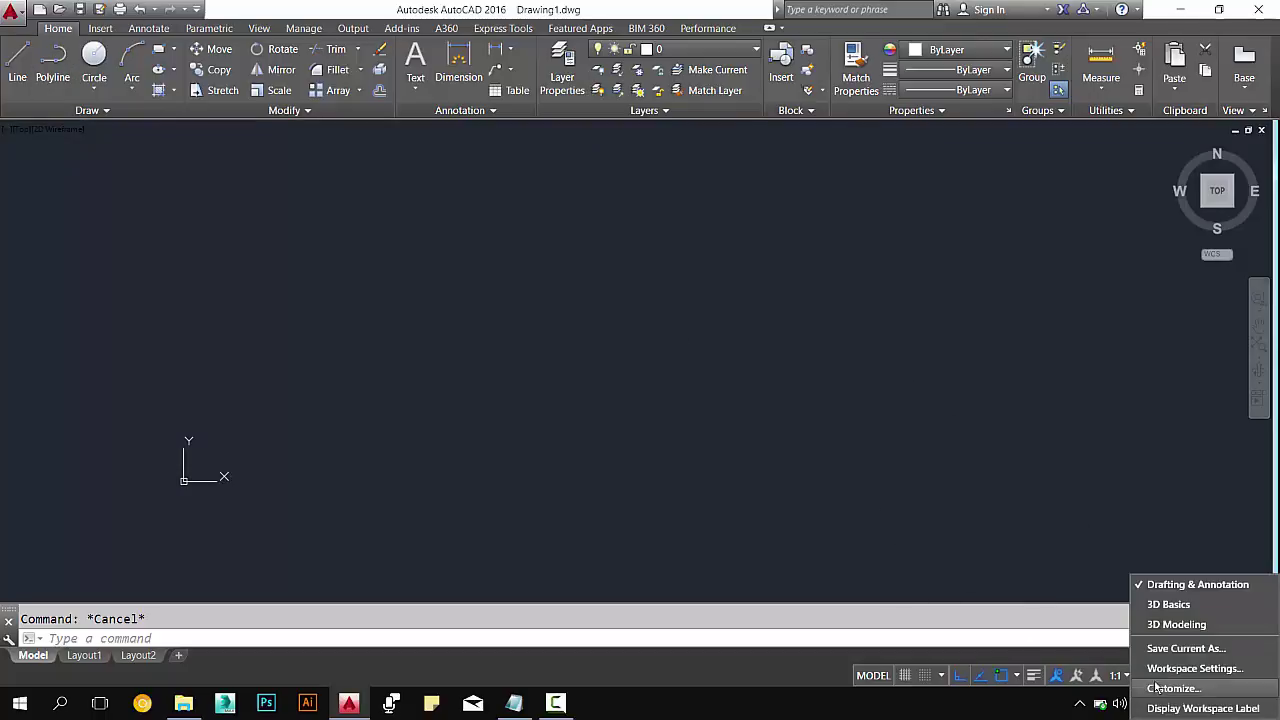
click(1168, 605)
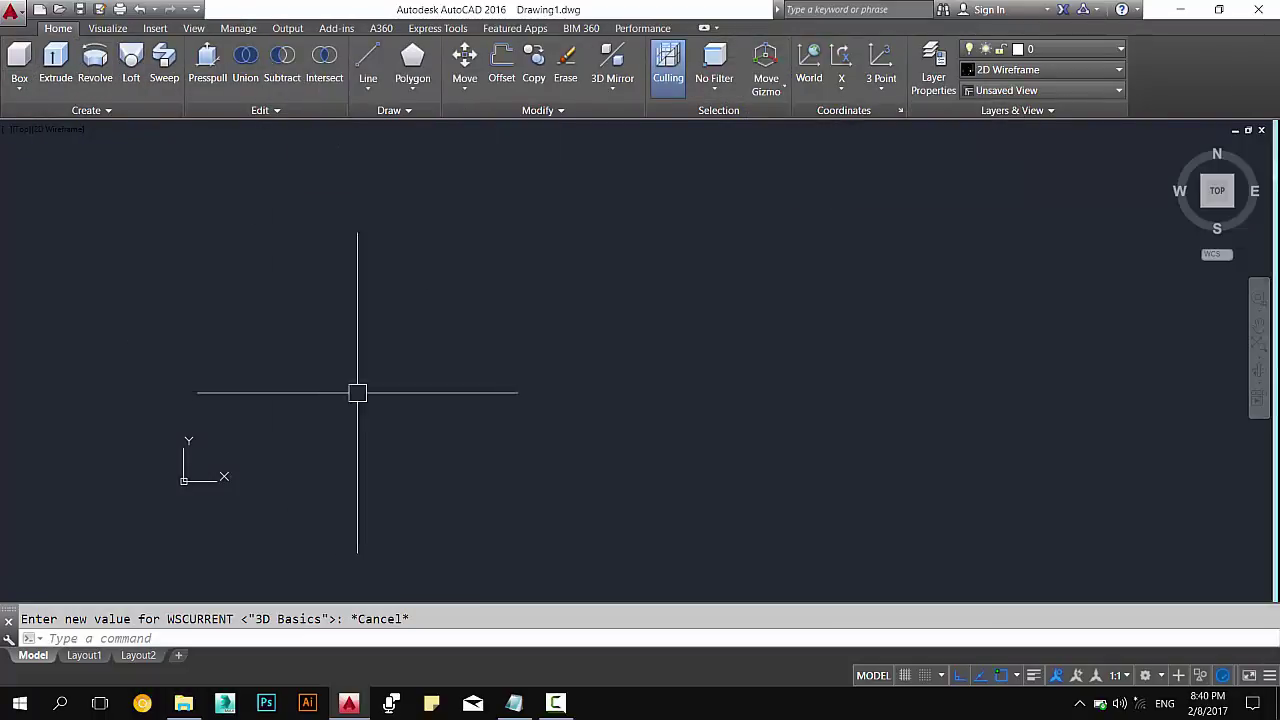
mouse_move(357, 391)
middle_down()
mouse_move(357, 503)
mouse_move(465, 432)
mouse_move(368, 452)
middle_up()
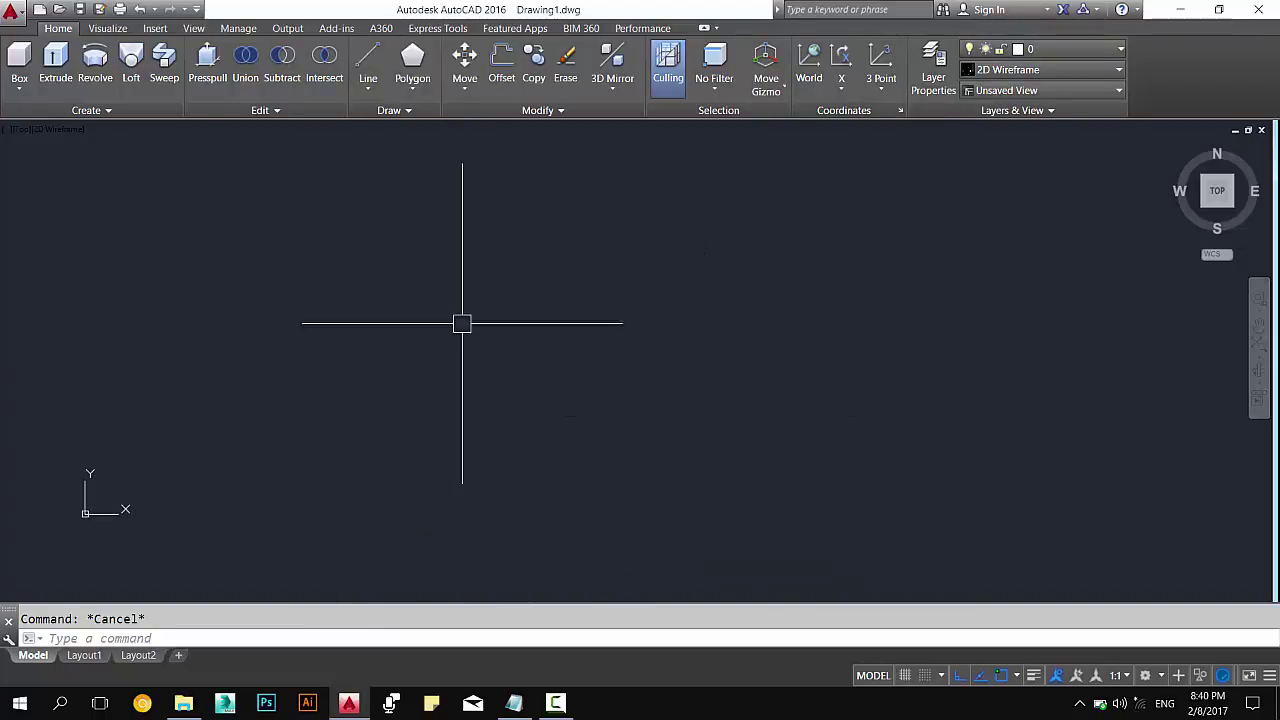
click(193, 30)
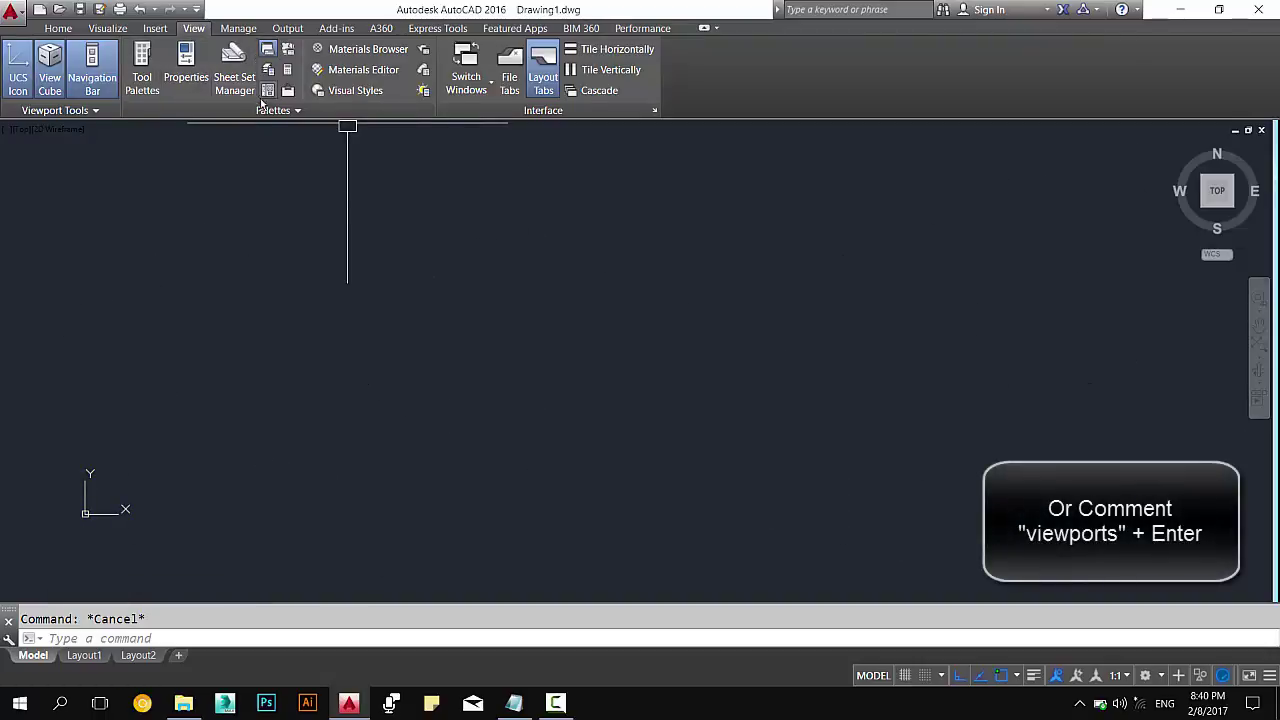
Split the drawing into a Two: Vertical viewport configuration from the Visualize tab.
click(155, 28)
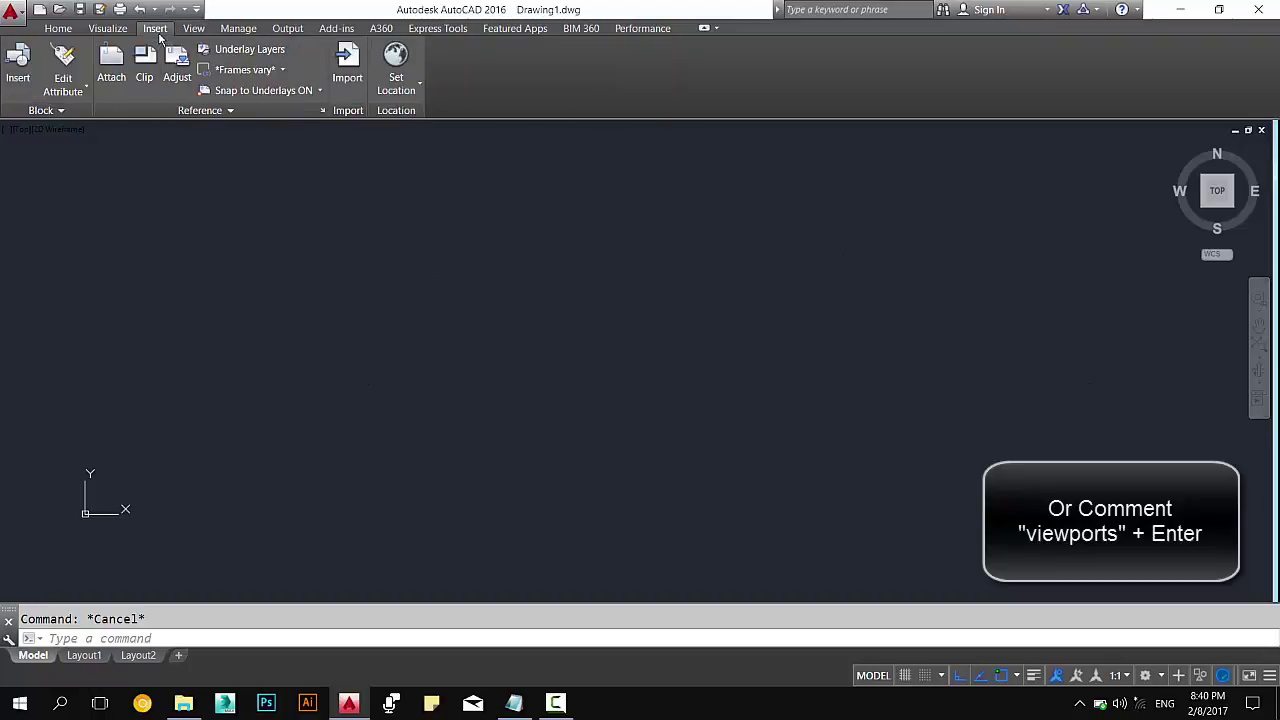
click(238, 28)
click(92, 29)
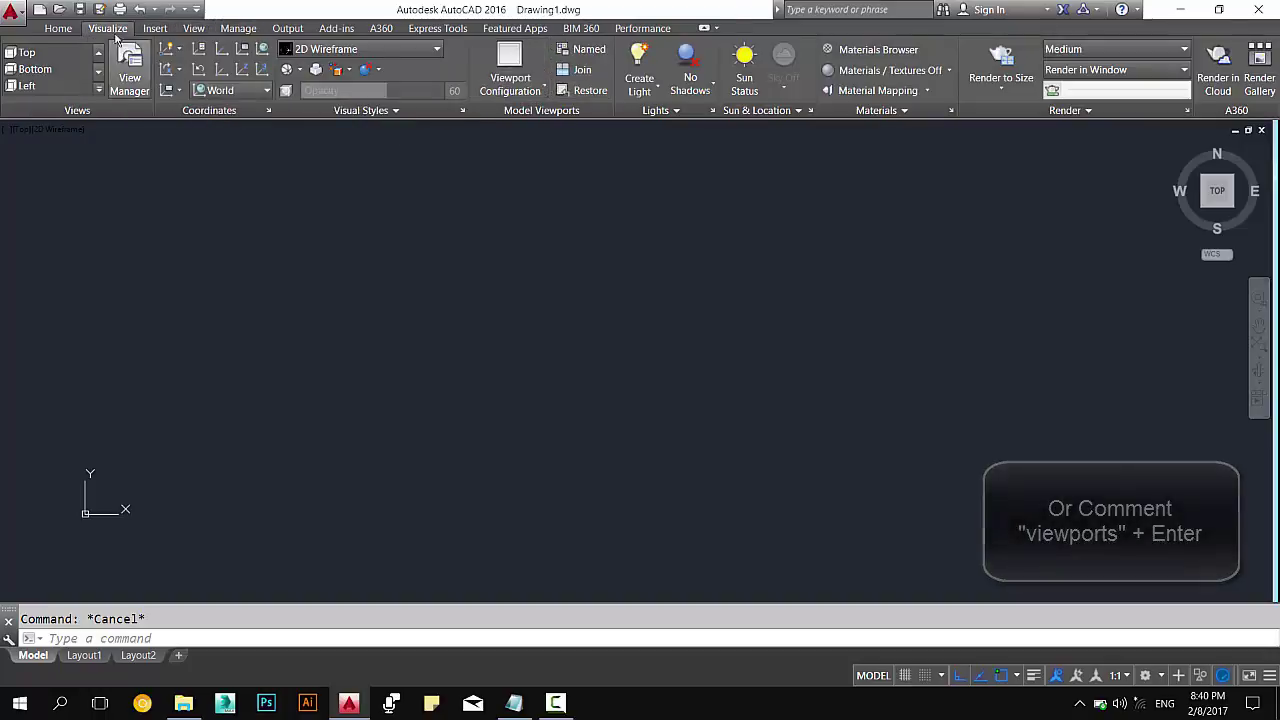
click(538, 90)
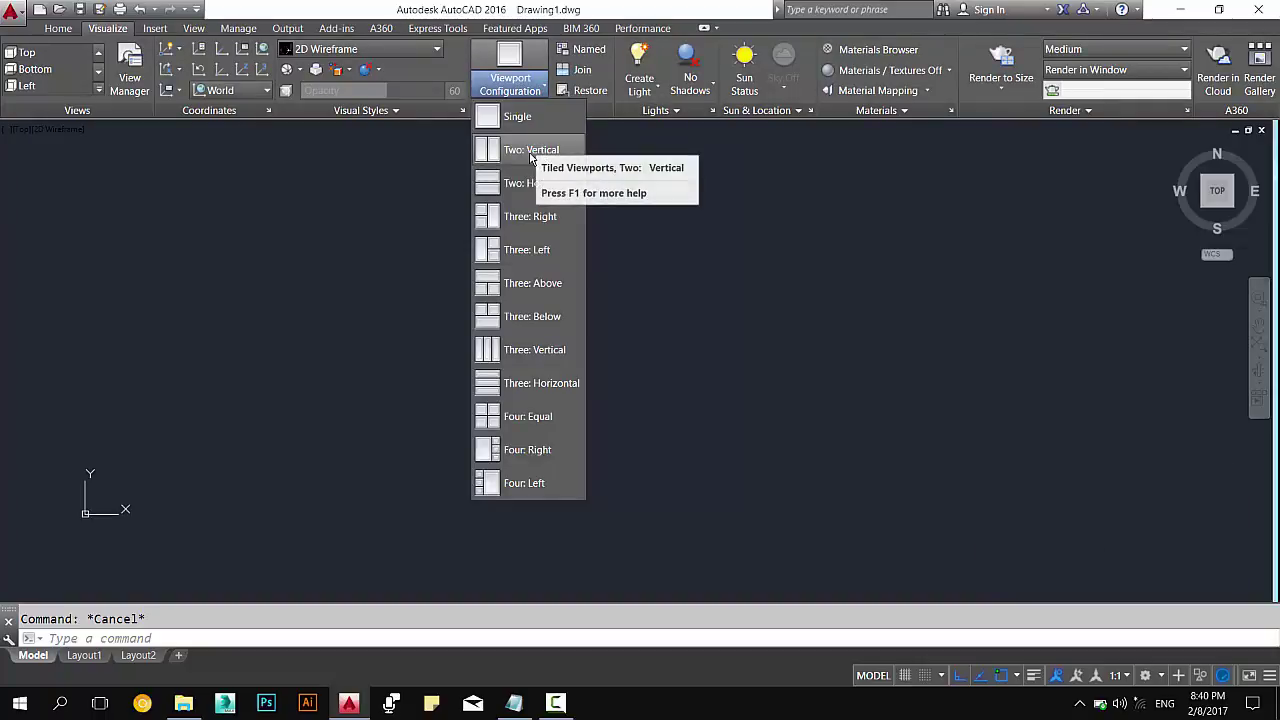
click(531, 152)
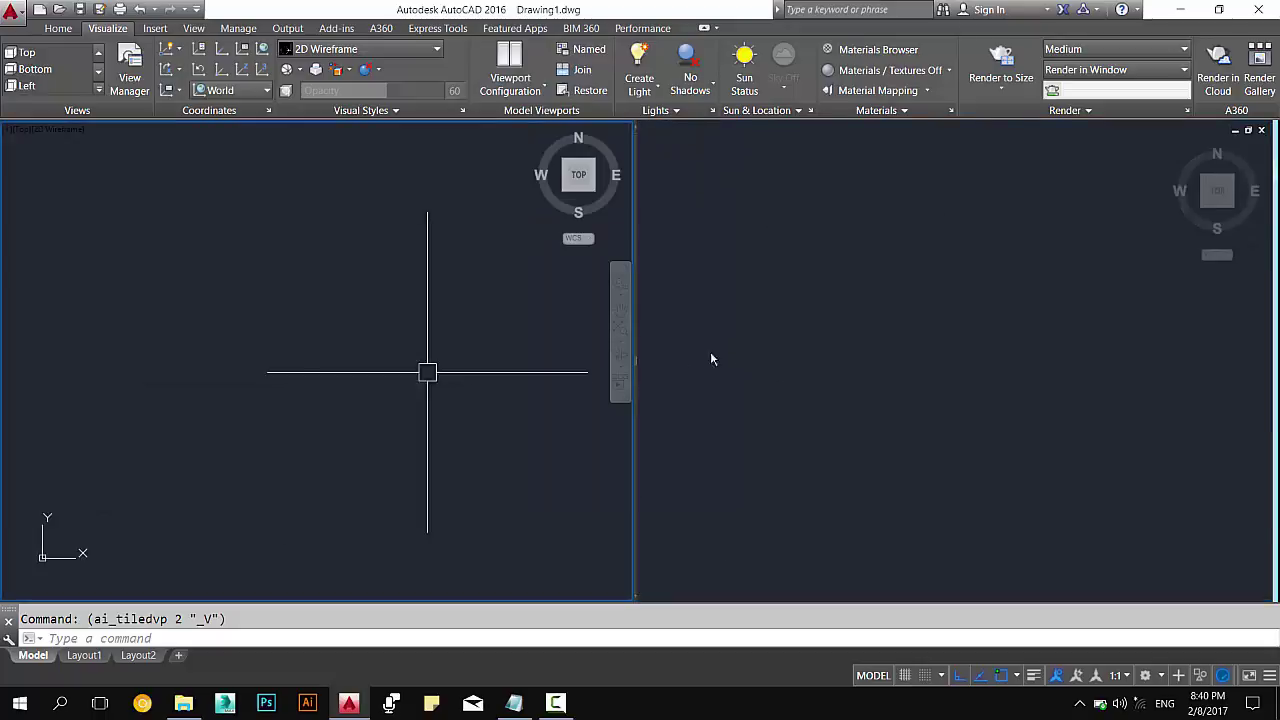
Switch between the two top-view viewports, ending with the left one active.
click(751, 343)
click(437, 437)
click(836, 364)
click(402, 428)
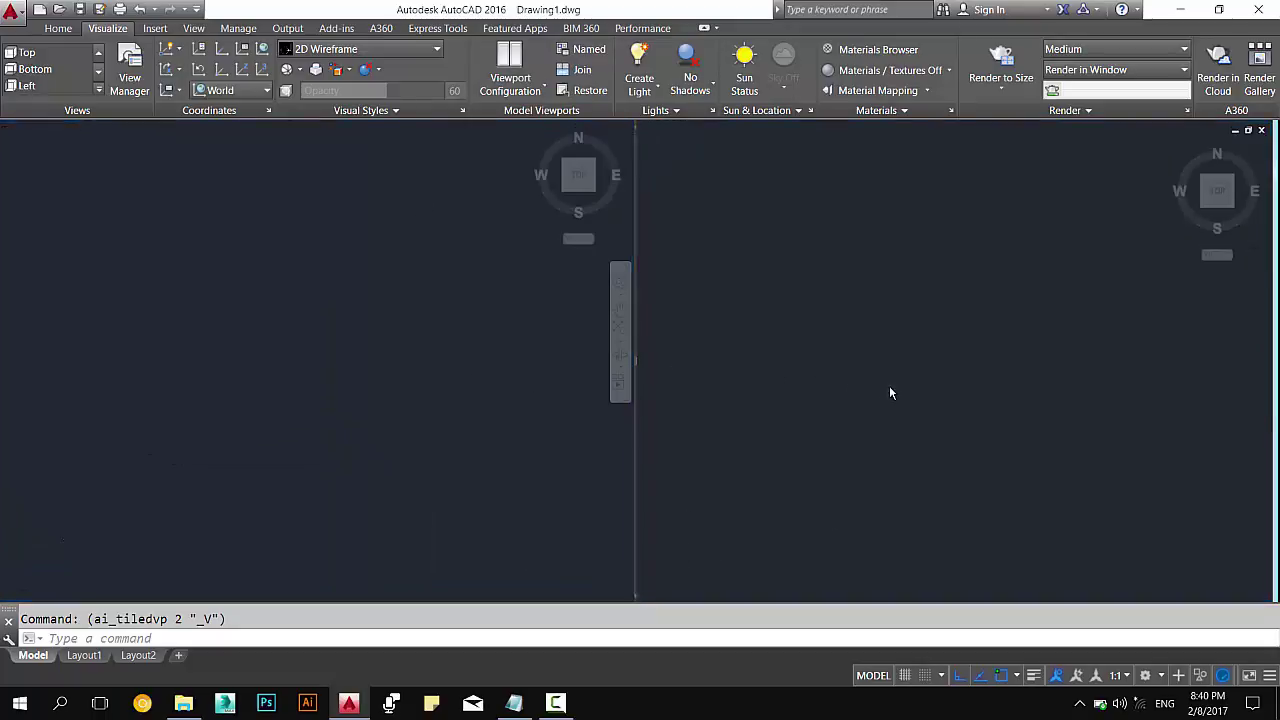
click(889, 393)
click(600, 440)
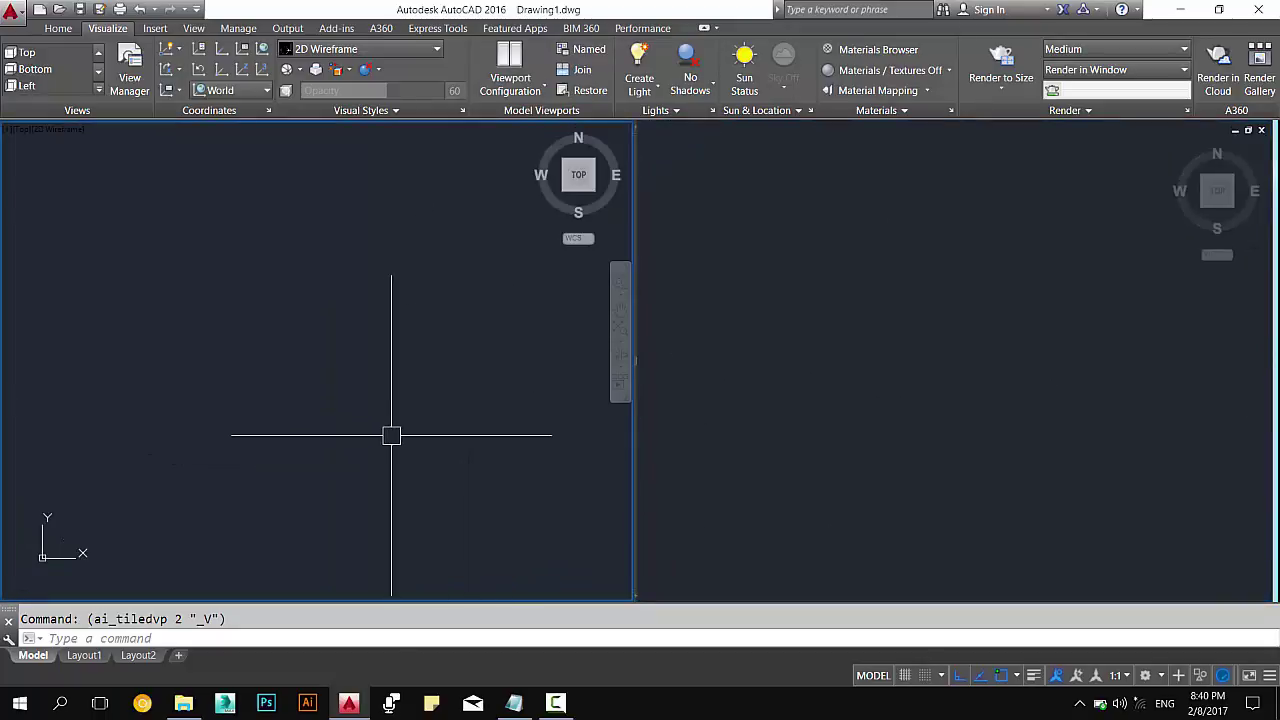
Turn on the grid with F7 and draw a rectangle with REC in the left viewport.
key(F7)
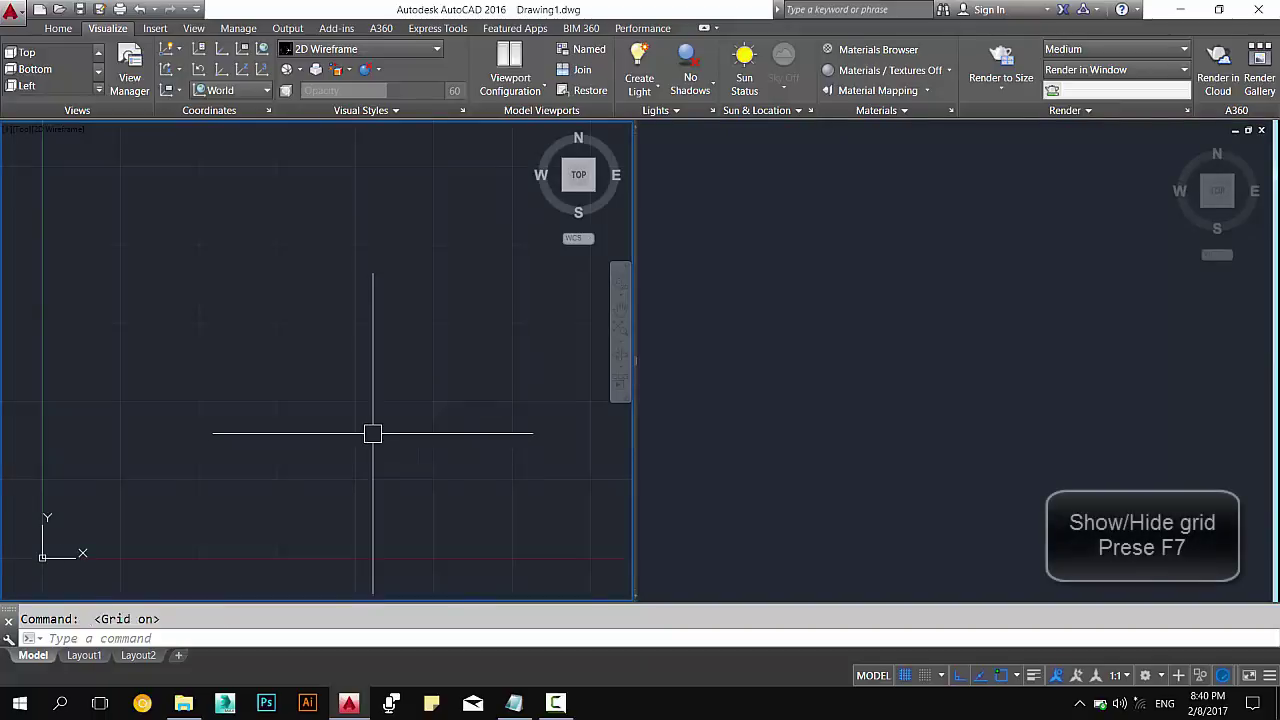
click(883, 401)
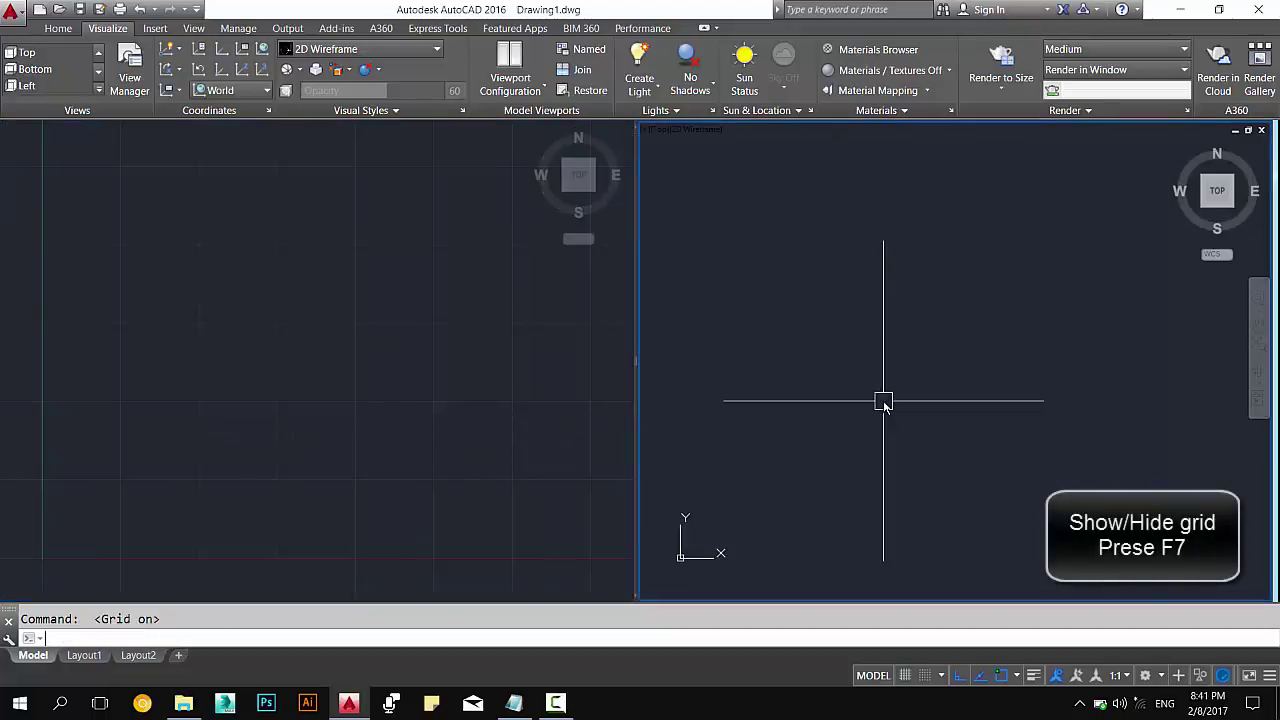
click(335, 448)
text(c)
key(Return)
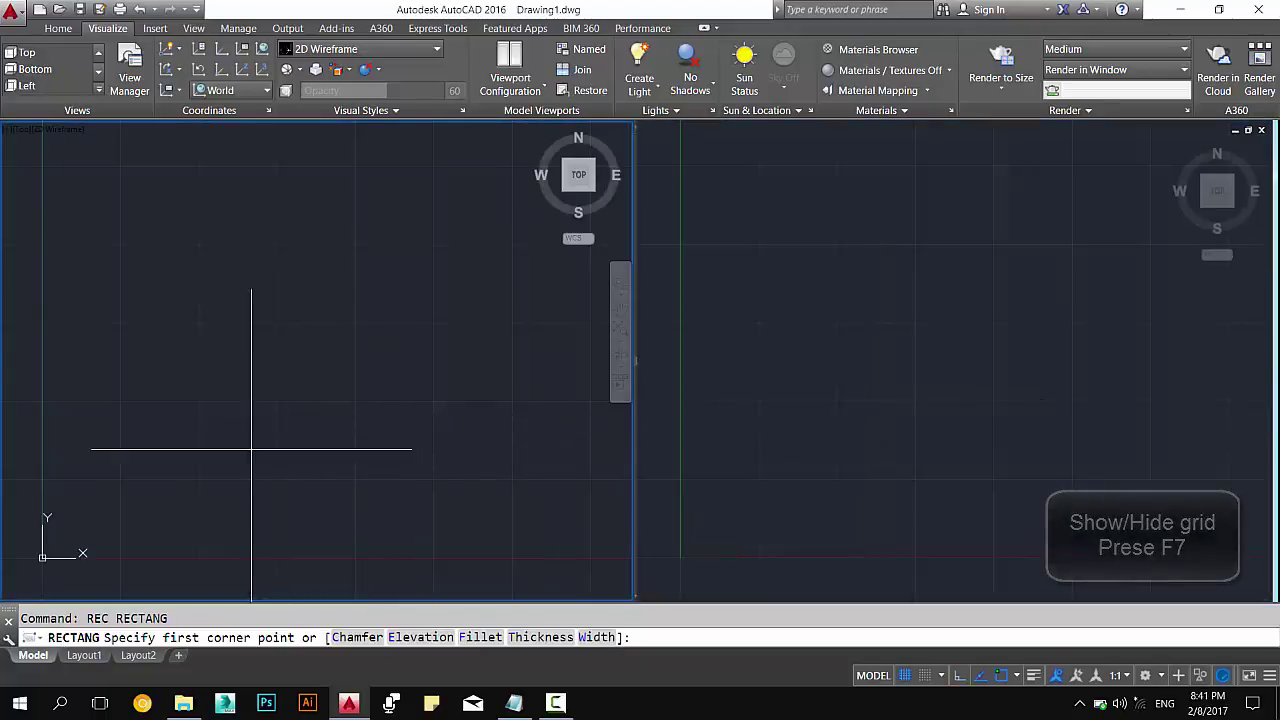
click(134, 390)
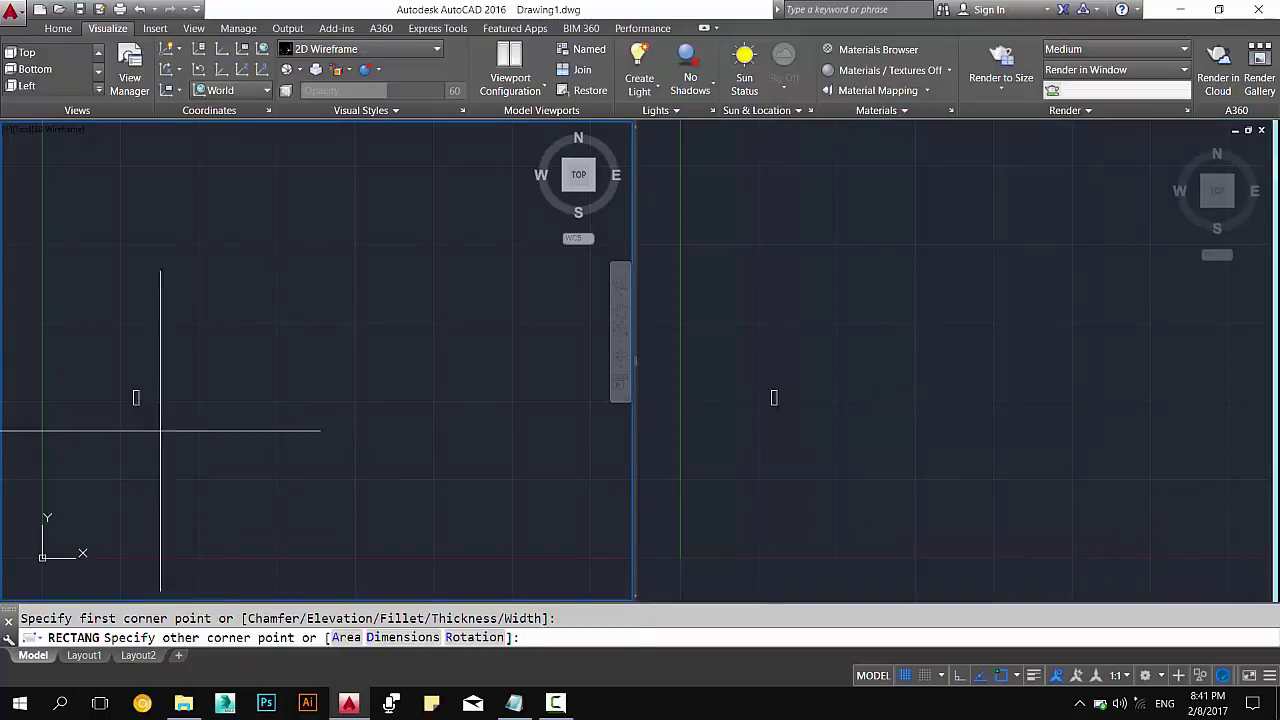
Start EXT on the rectangle, cancel it, and activate the right viewport.
text(ext)
key(Return)
click(287, 466)
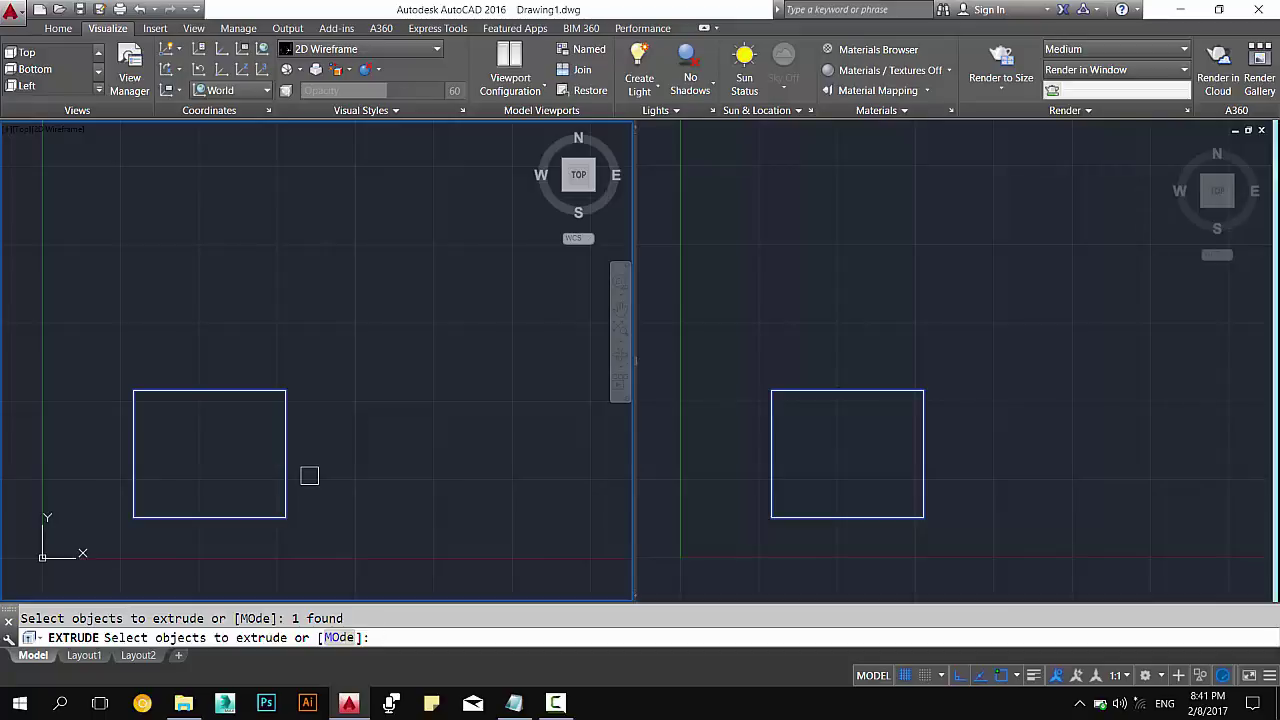
key(Return)
key(Escape)
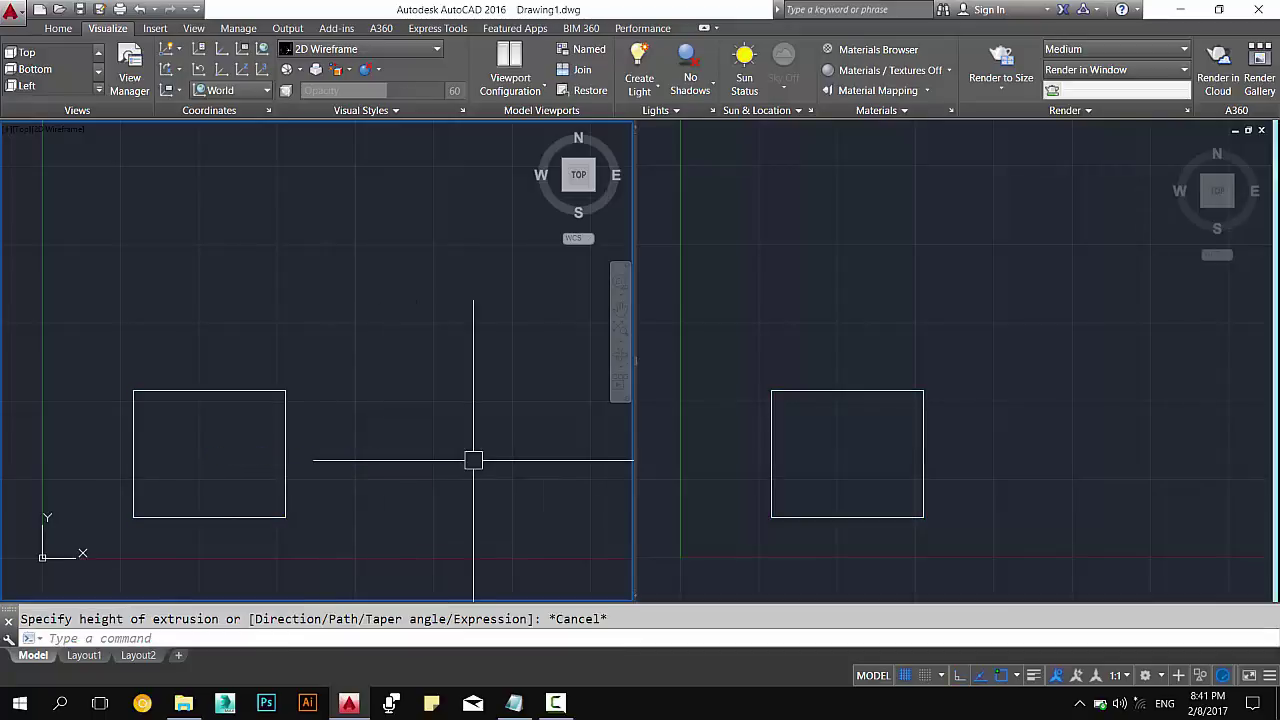
click(968, 452)
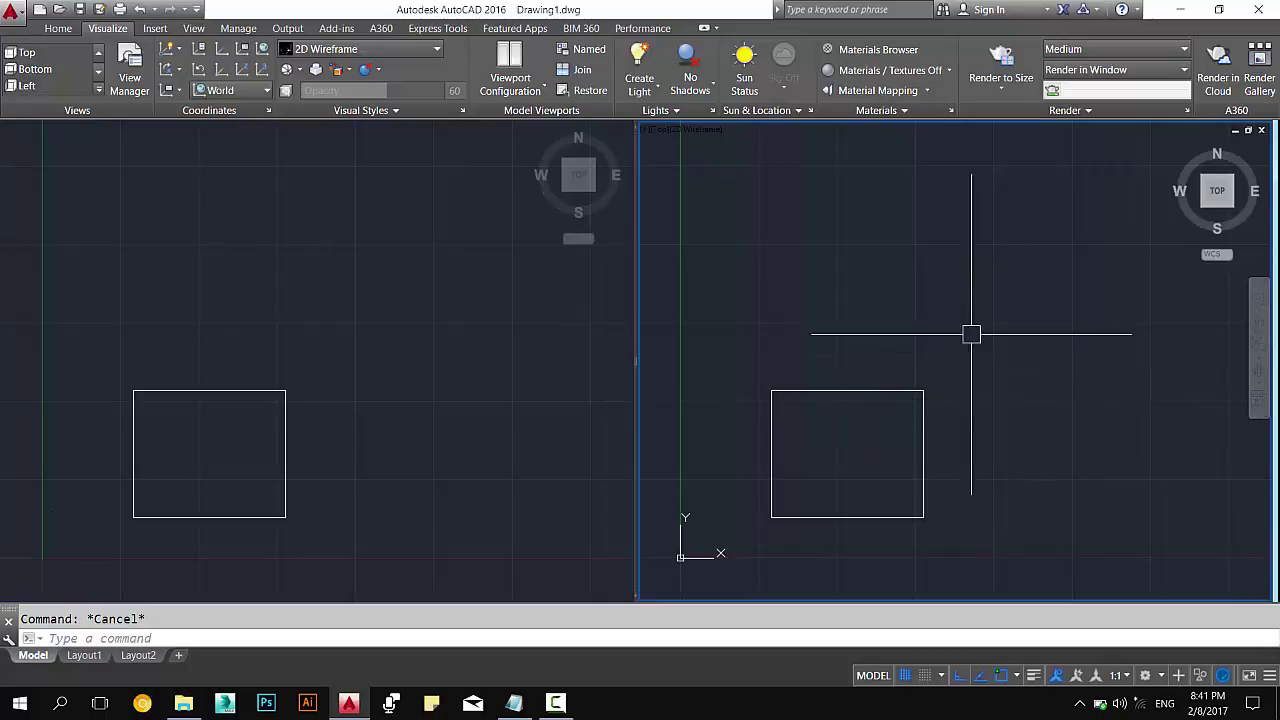
Orbit, zoom and pan the right viewport, then set it to SW isometric via the ViewCube.
mouse_move(950, 315)
middle_down()
mouse_move(934, 352)
mouse_move(989, 309)
middle_up()
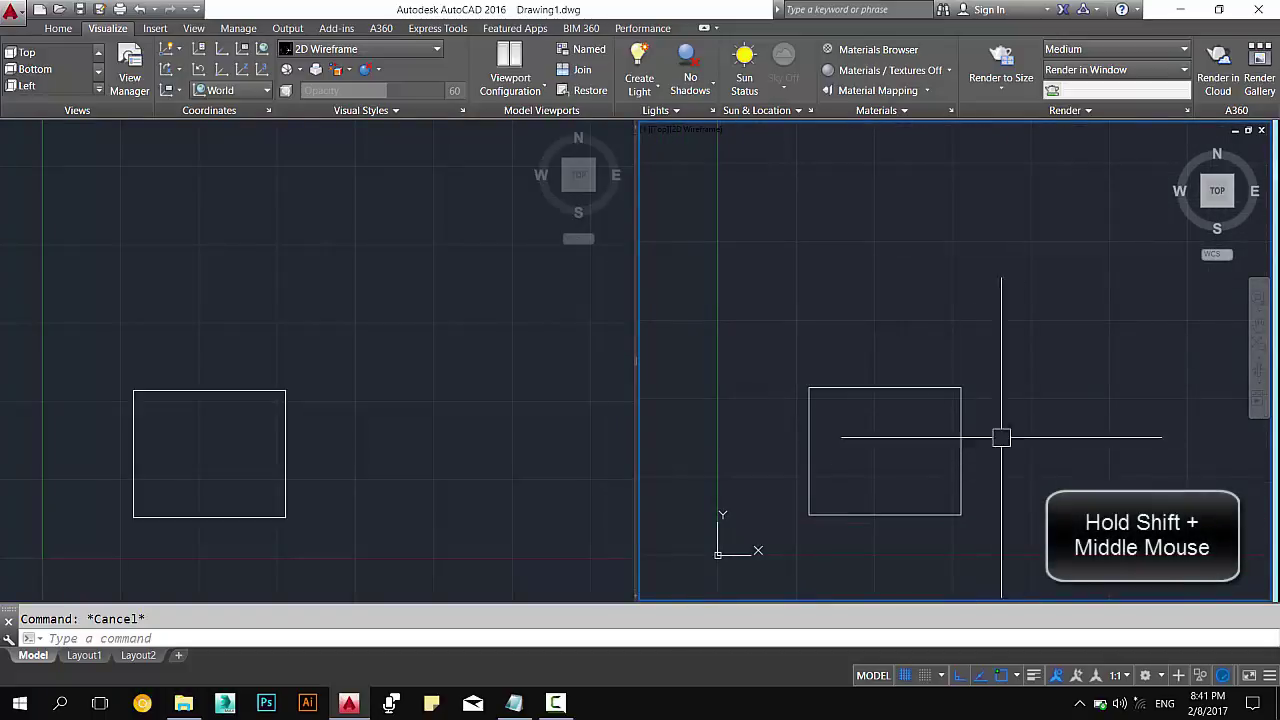
mouse_move(993, 474)
shift+middle_down()
mouse_move(986, 431)
mouse_move(1074, 326)
mouse_move(922, 405)
mouse_move(966, 369)
mouse_move(909, 334)
mouse_move(914, 391)
shift+middle_up()
middle_drag(1037, 497, 846, 449)
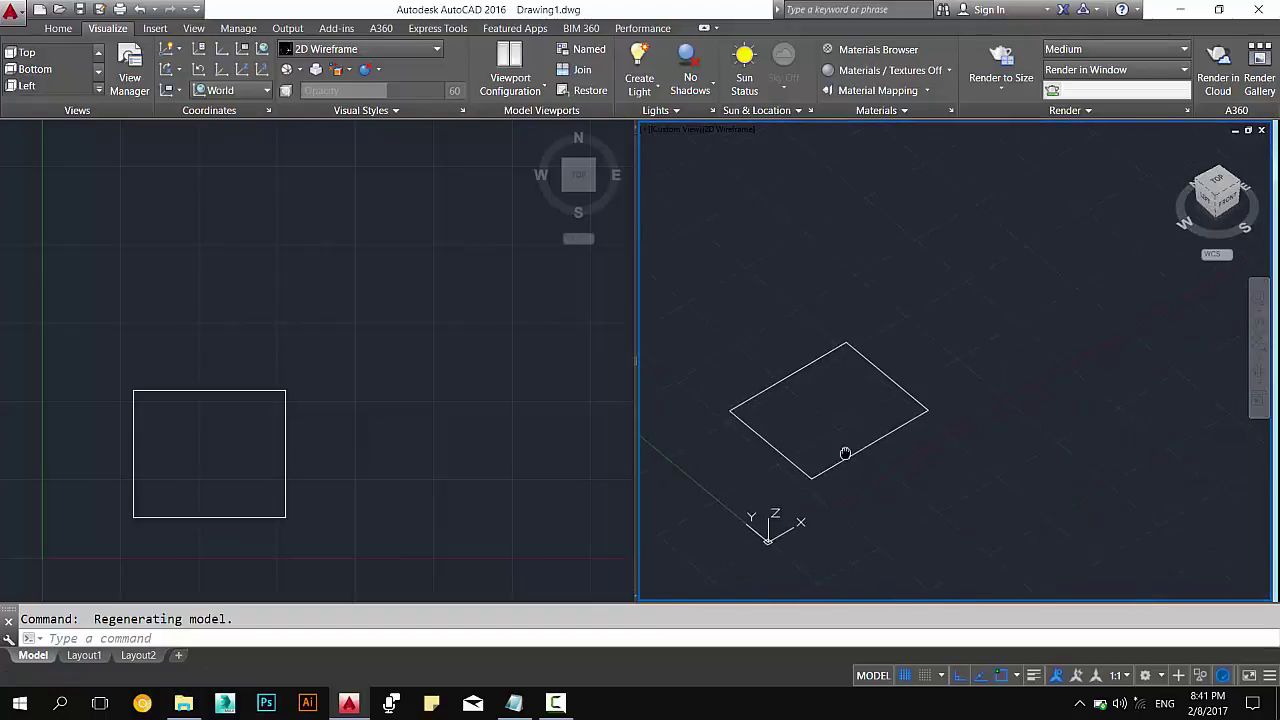
scroll(776, 419, up, 3)
middle_drag(776, 419, 954, 383)
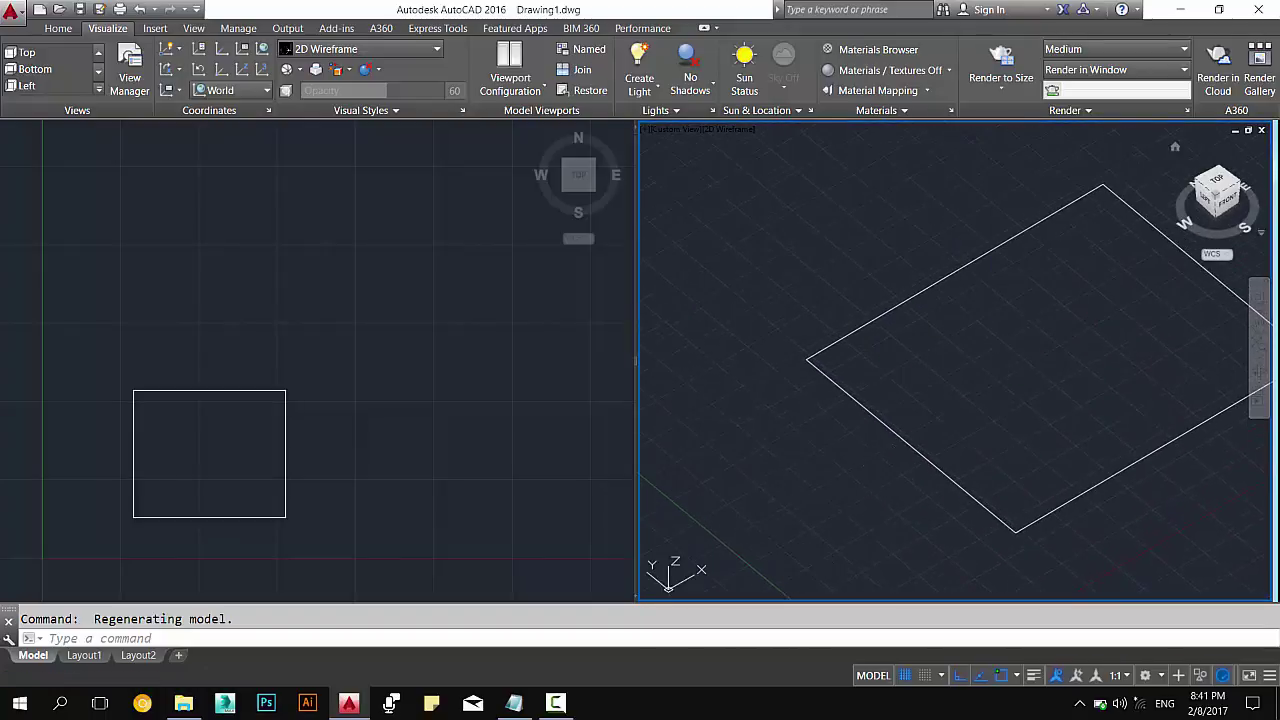
click(1216, 195)
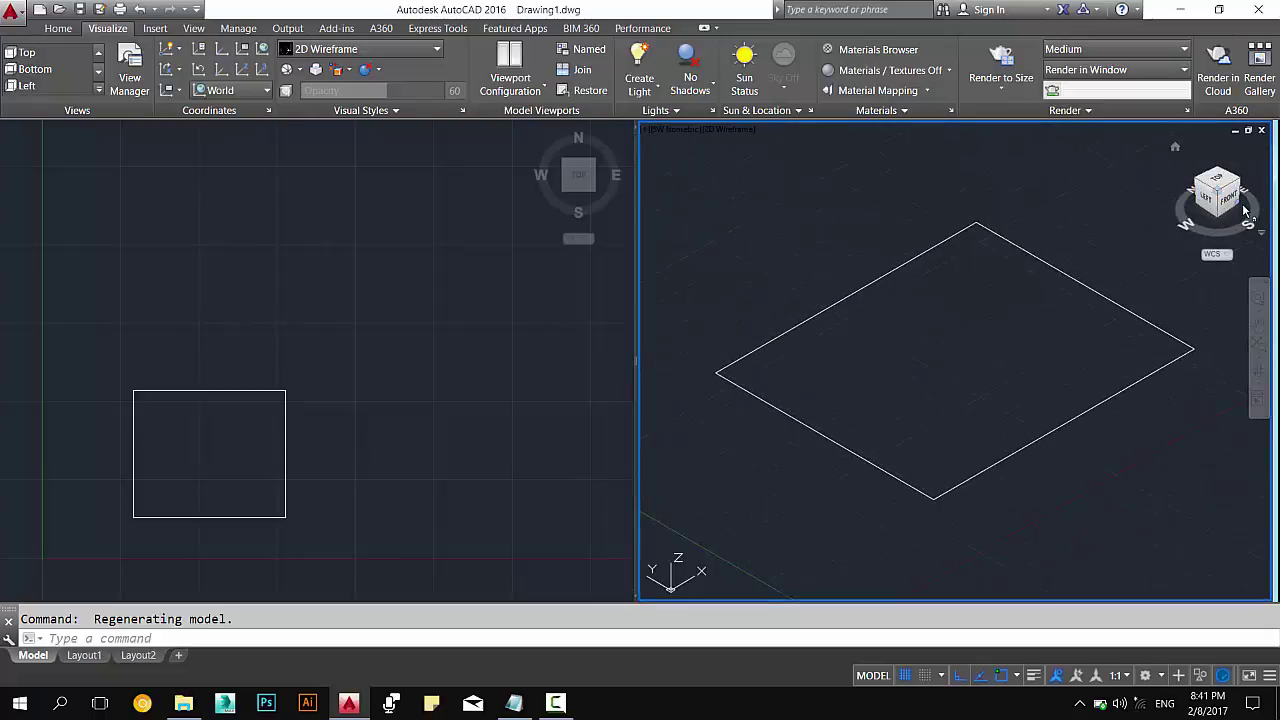
click(194, 28)
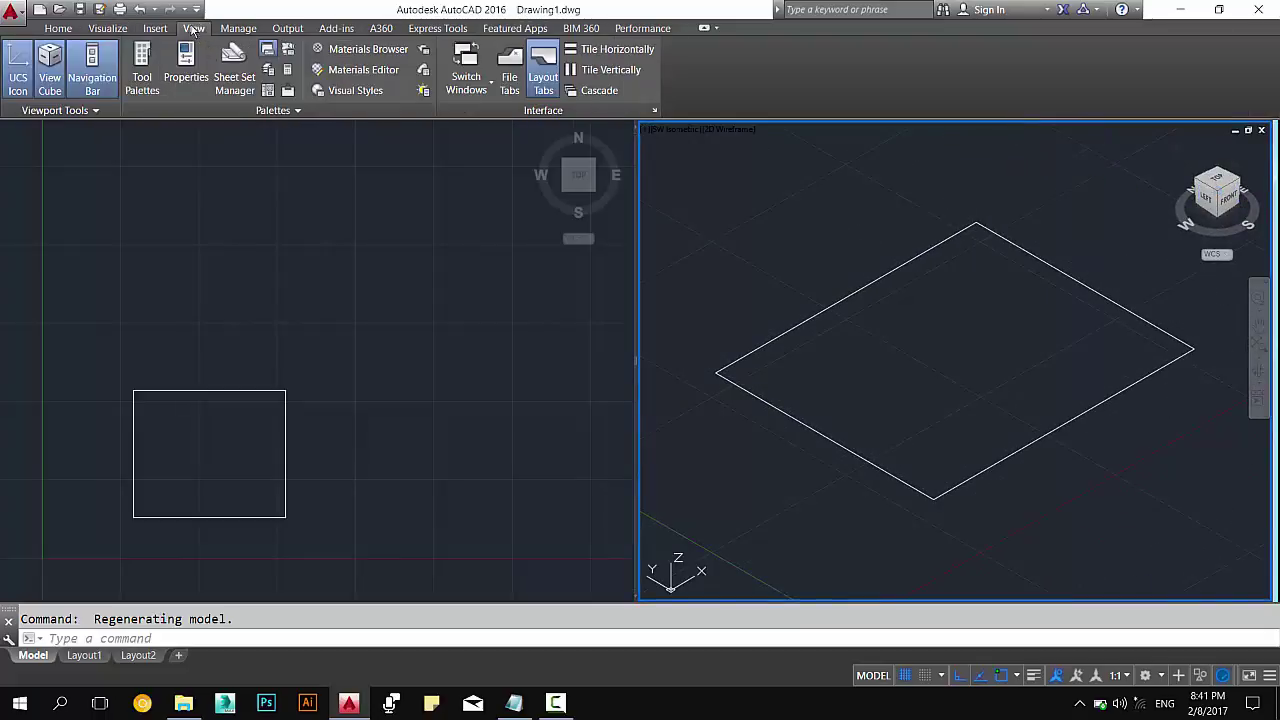
Toggle the ViewCube off and on and hide the navigation bar in the right viewport.
click(53, 85)
click(54, 87)
click(55, 88)
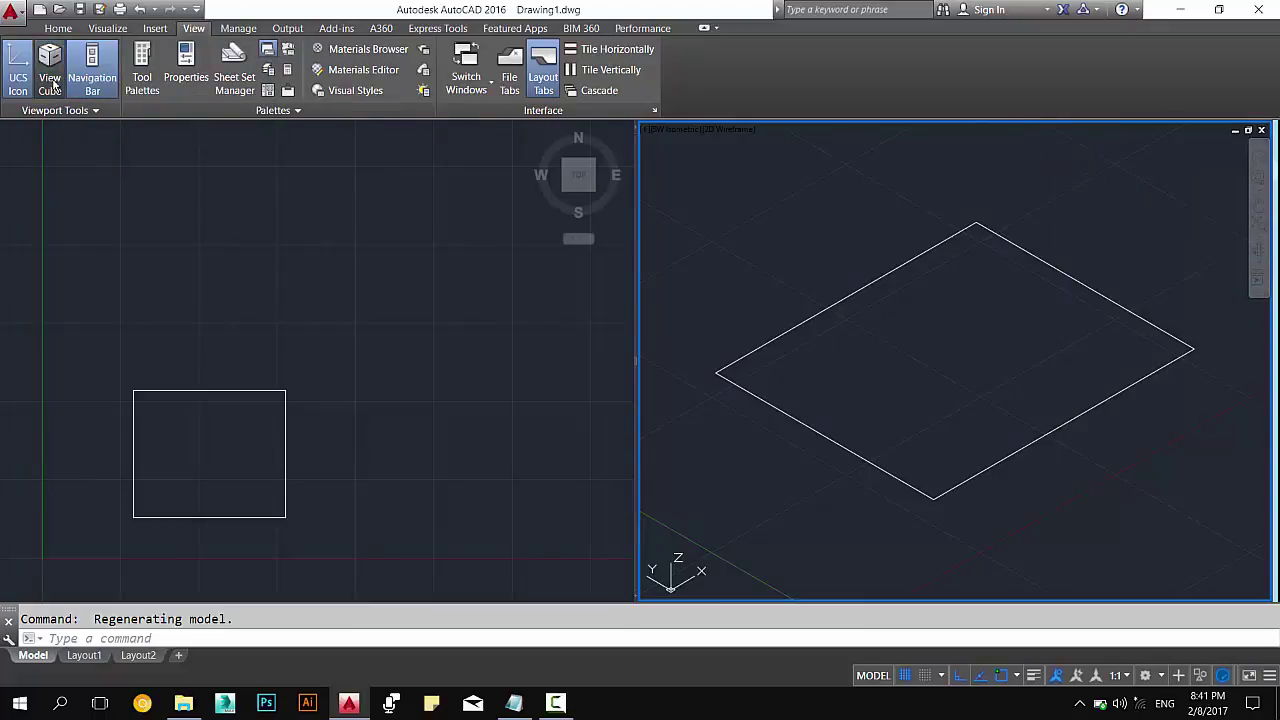
click(55, 88)
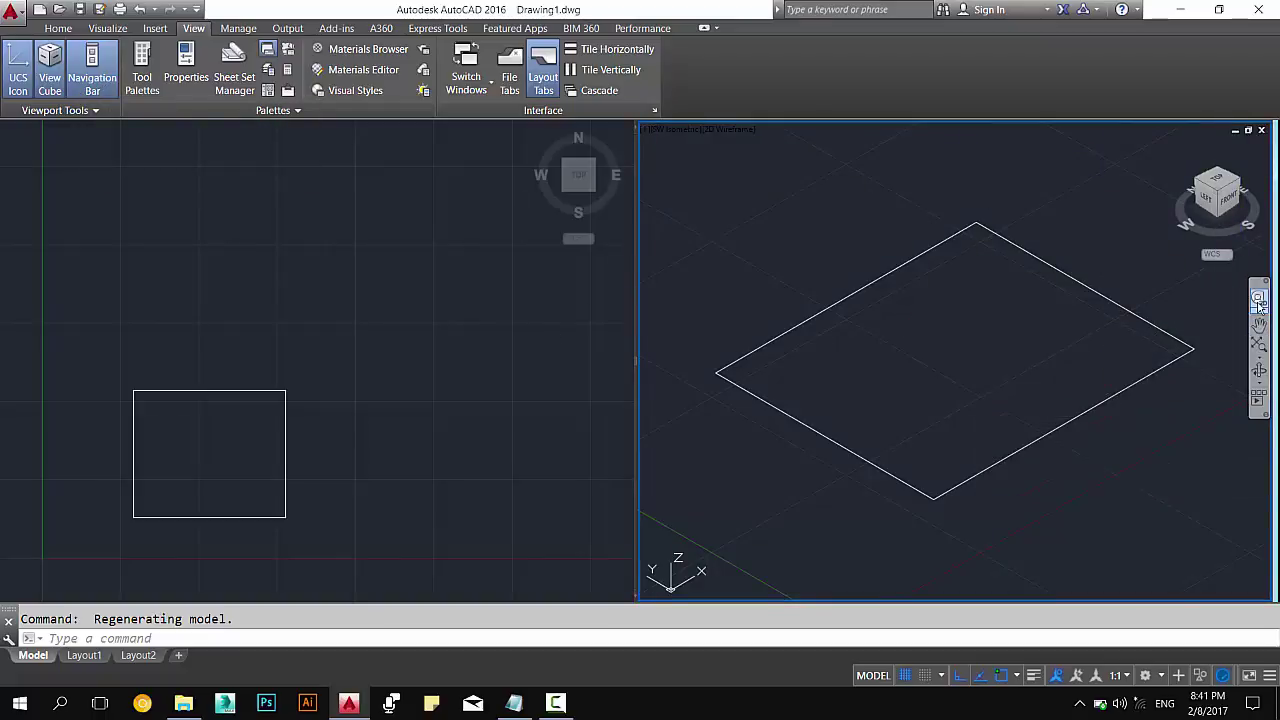
click(108, 81)
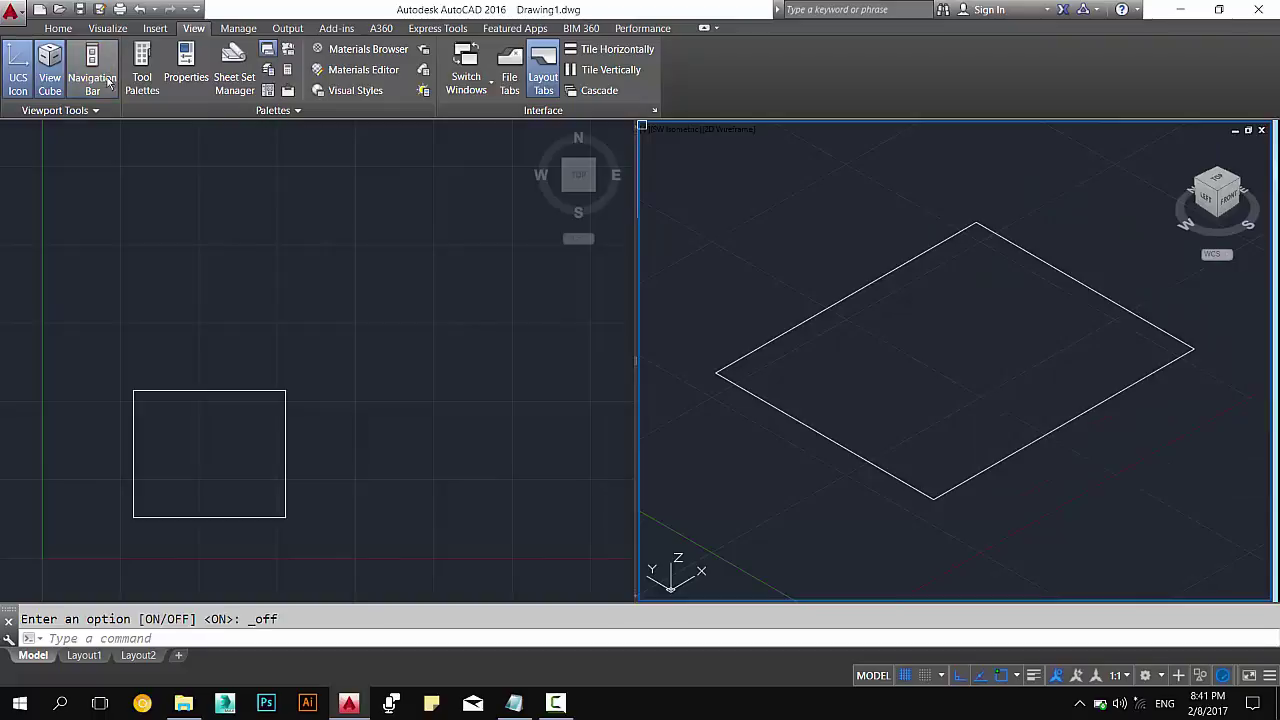
Hide the UCS icon and the grid in the top viewport, then nudge the isometric view.
click(588, 283)
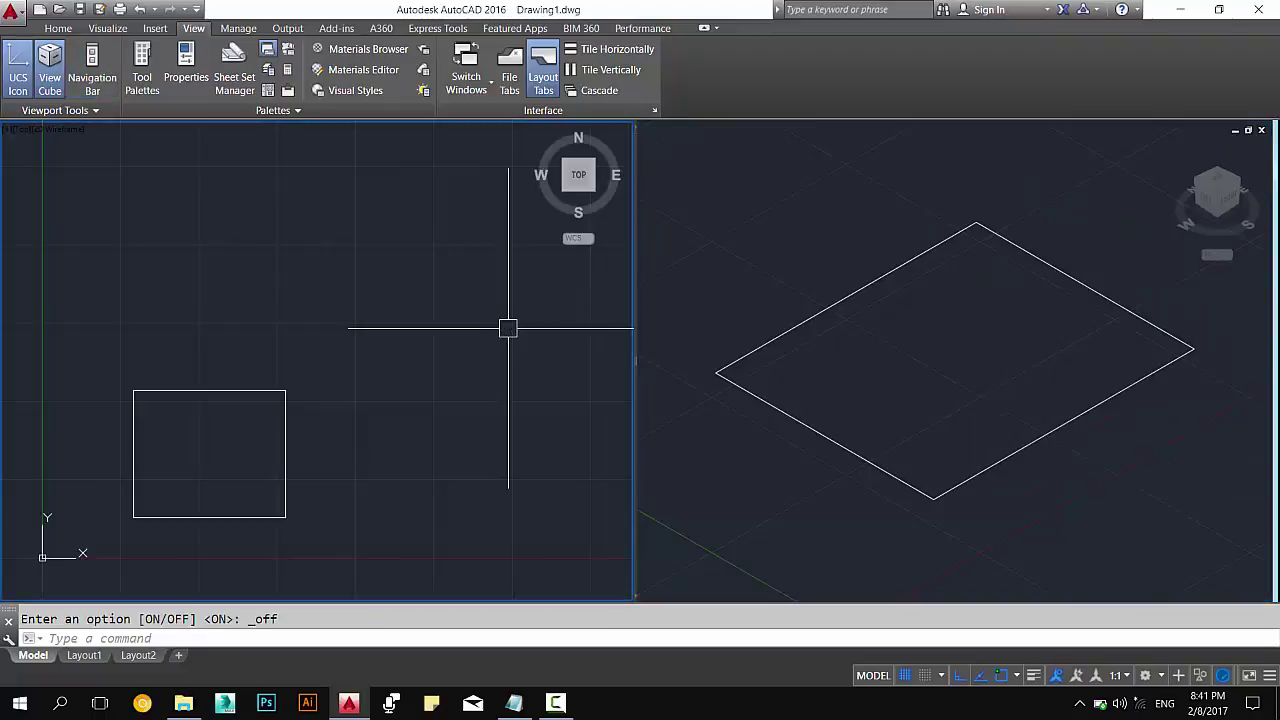
click(18, 82)
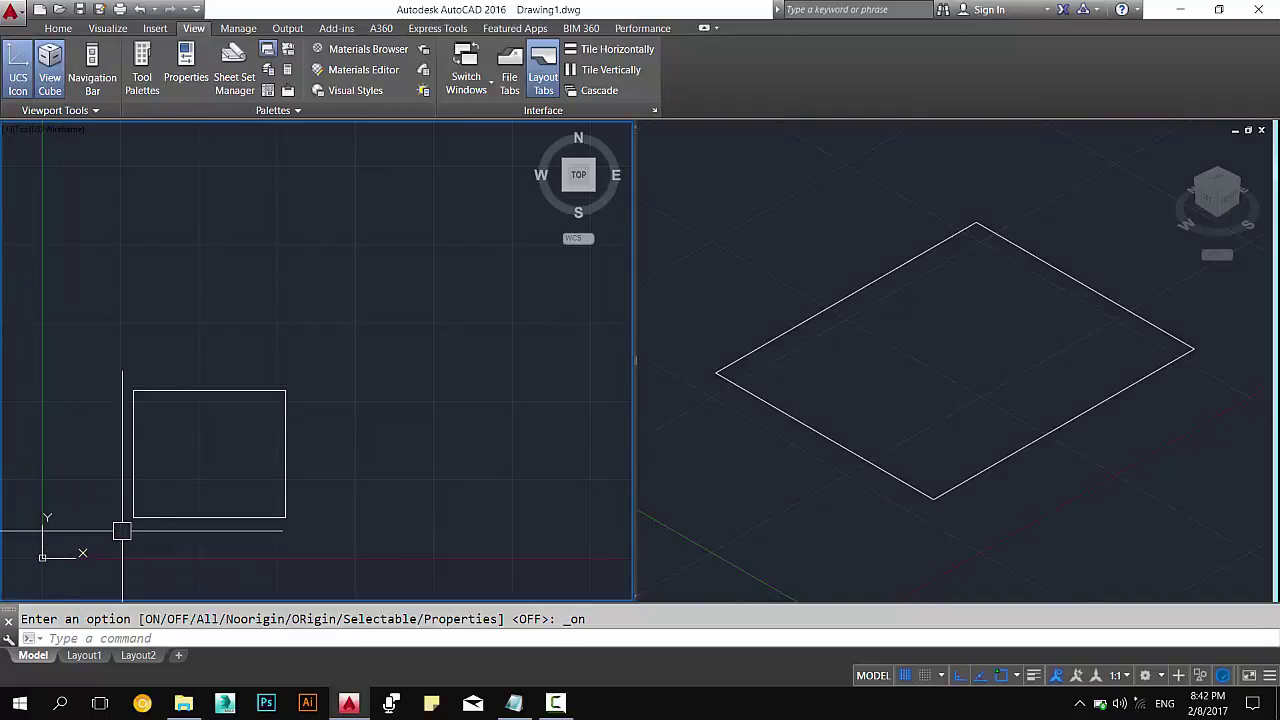
click(18, 89)
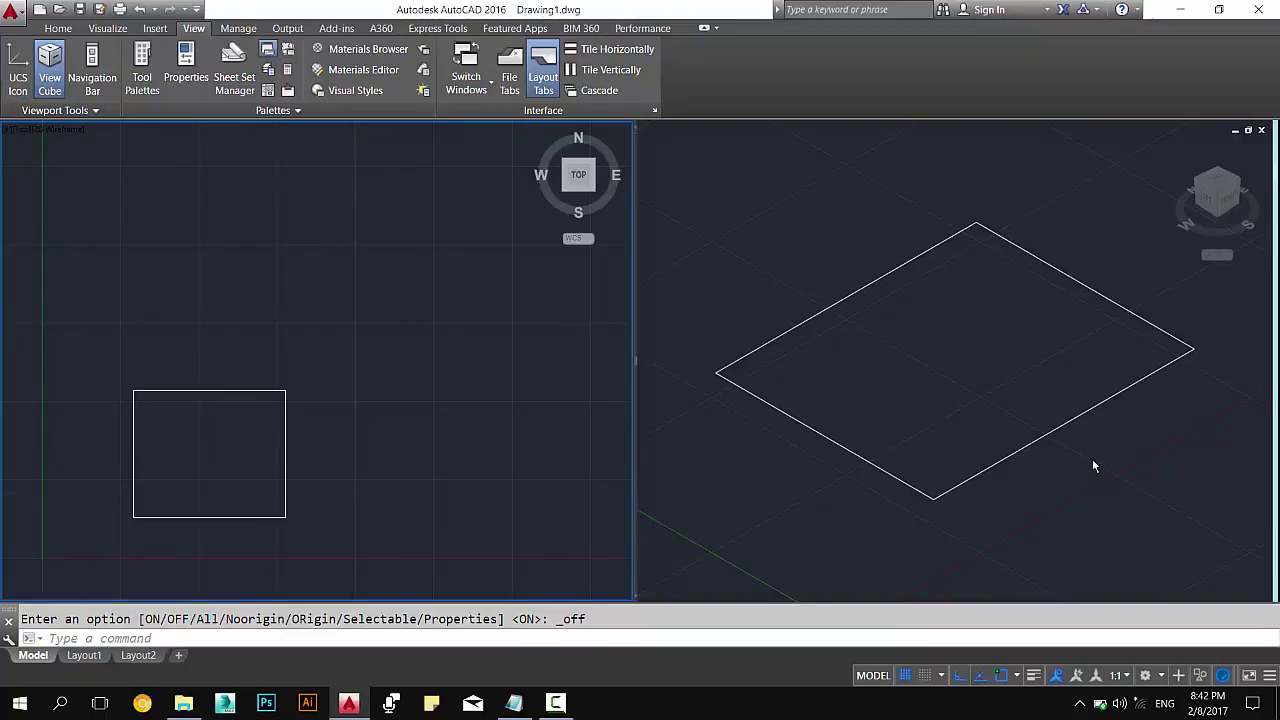
click(840, 418)
click(431, 476)
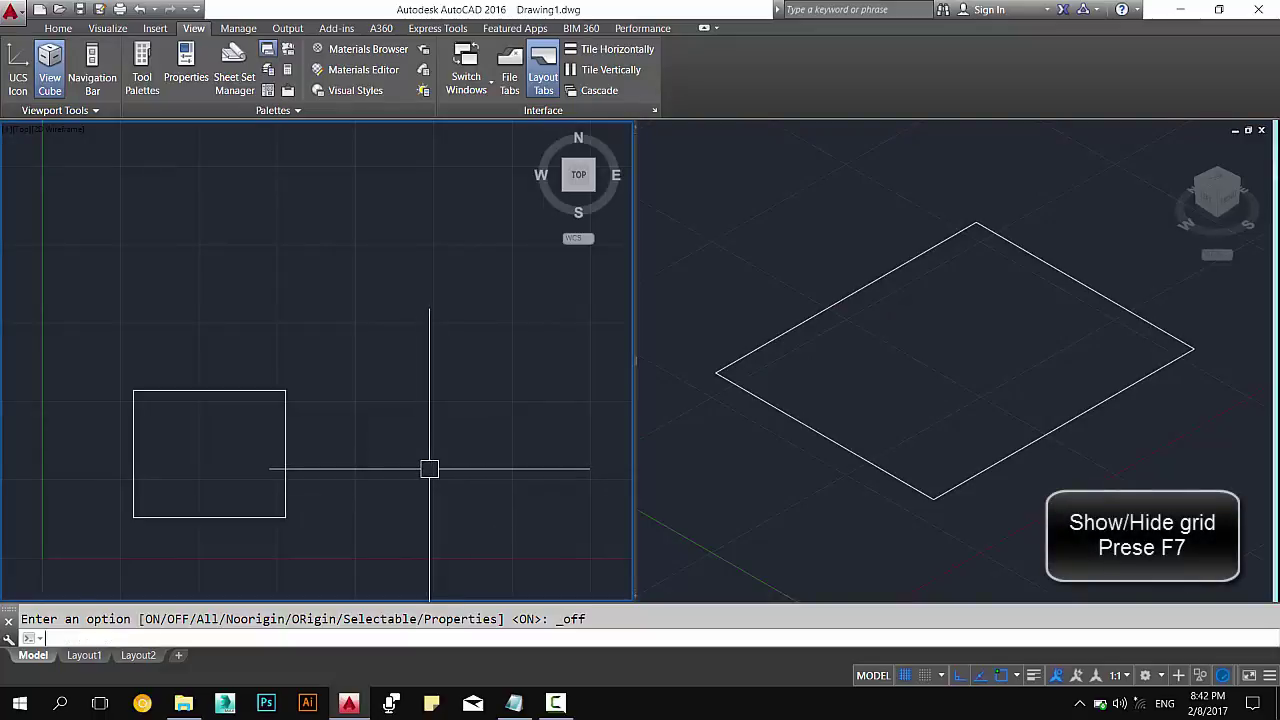
key(F7)
click(802, 300)
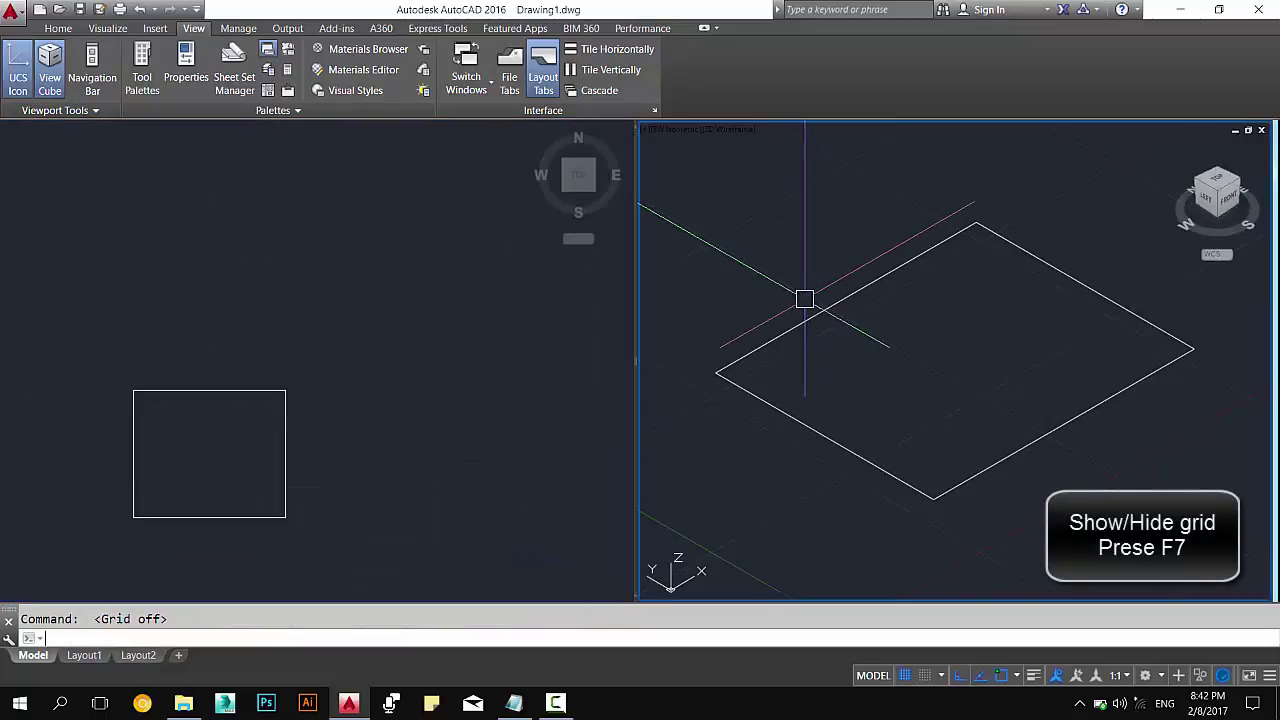
click(725, 390)
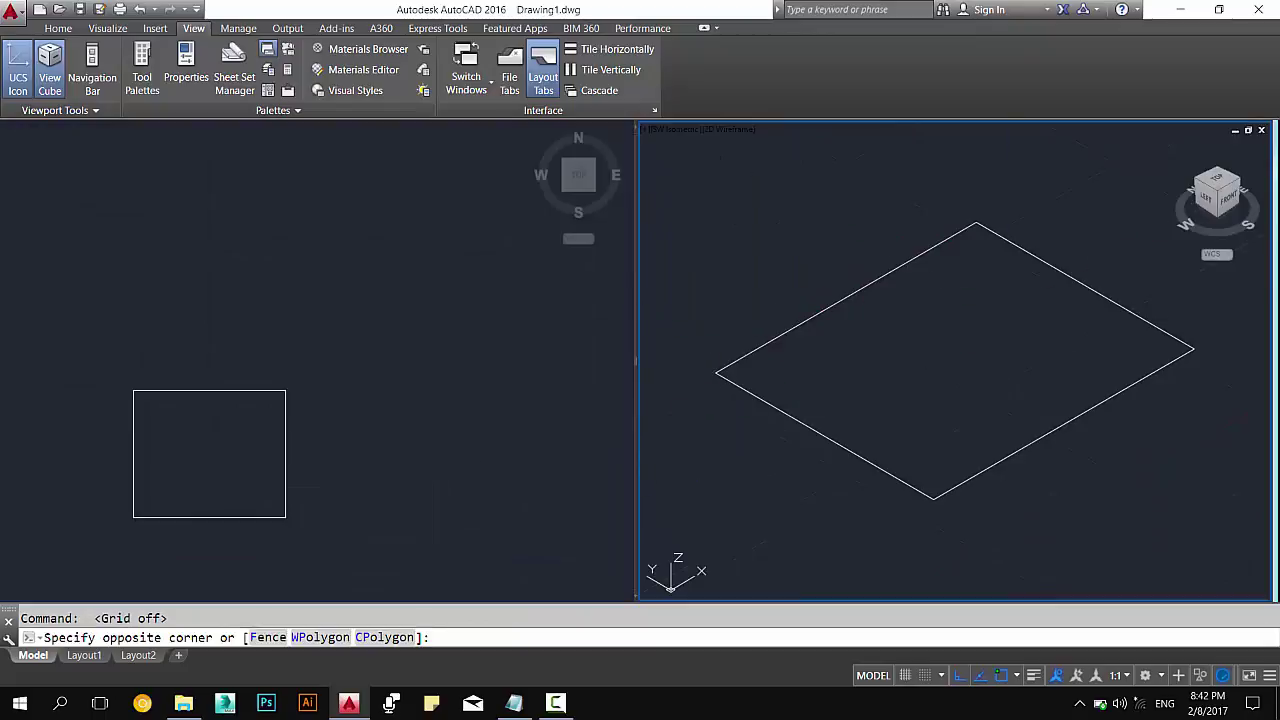
middle_drag(1032, 356, 1014, 374)
Extrude the rectangle into a 3D box with EXT, after cancelling a mistaken Extend command.
key(Escape)
text(e)
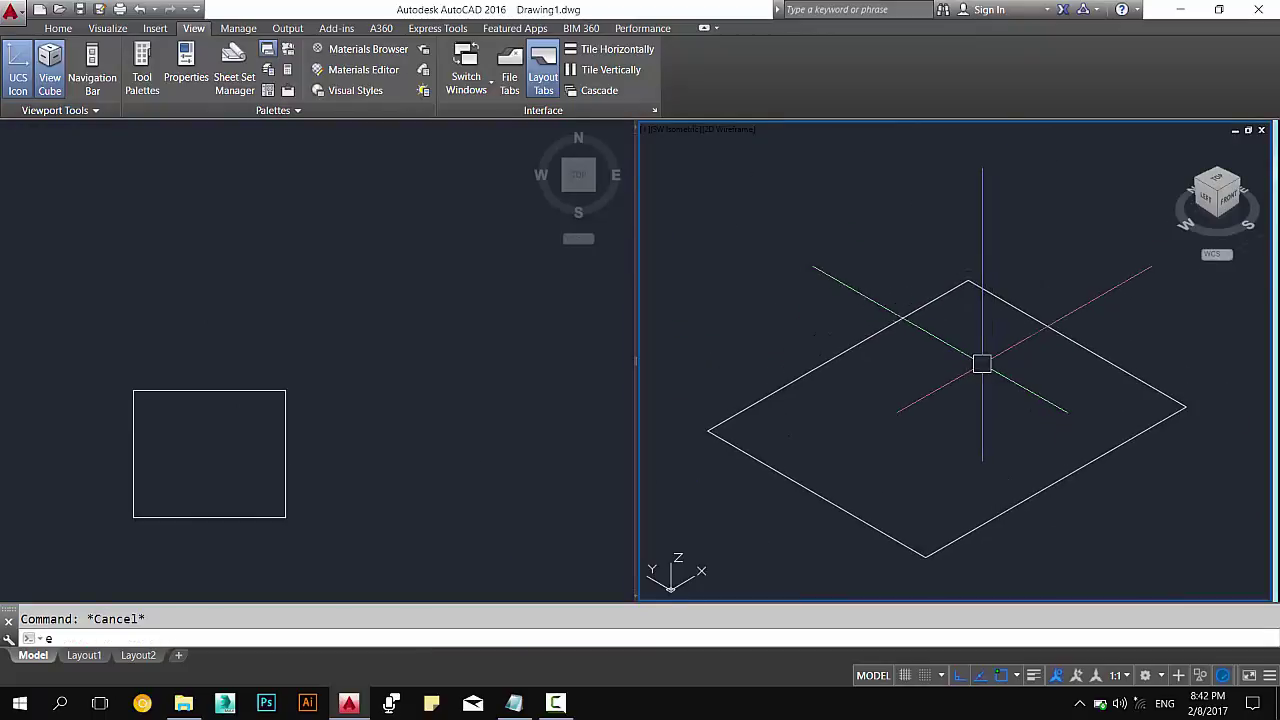
click(870, 346)
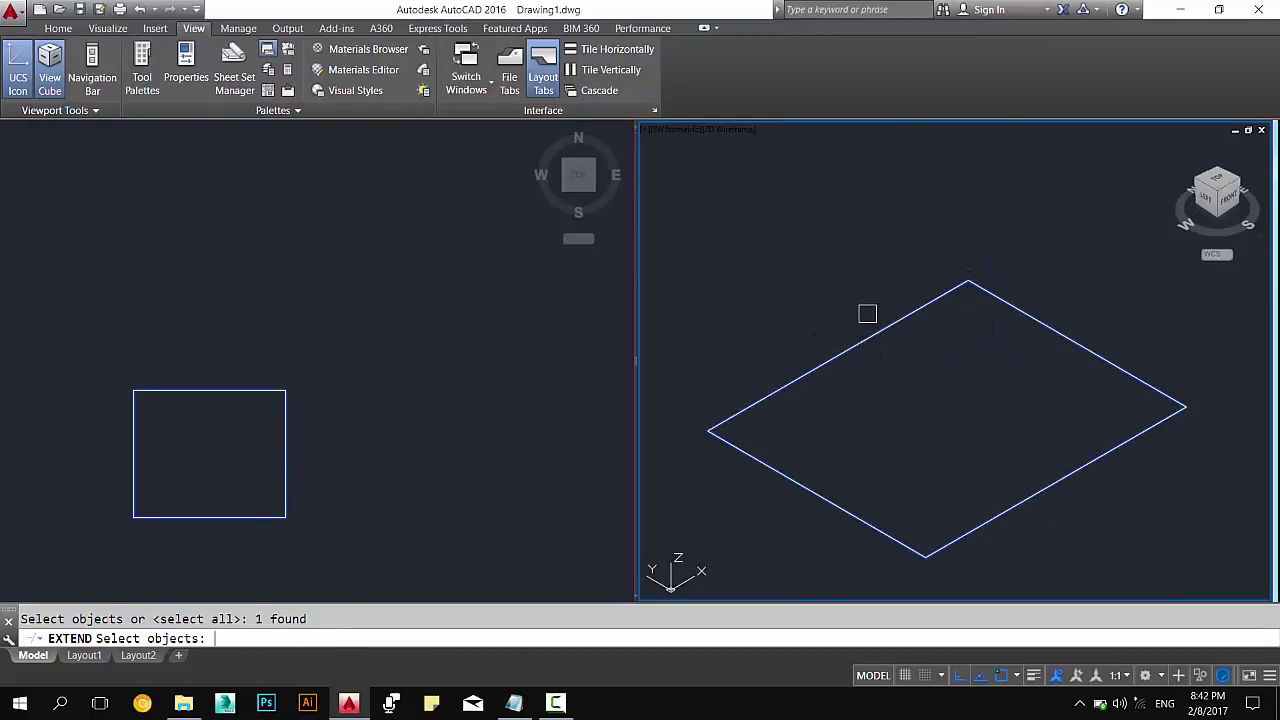
key(Return)
key(Escape)
key(Escape)
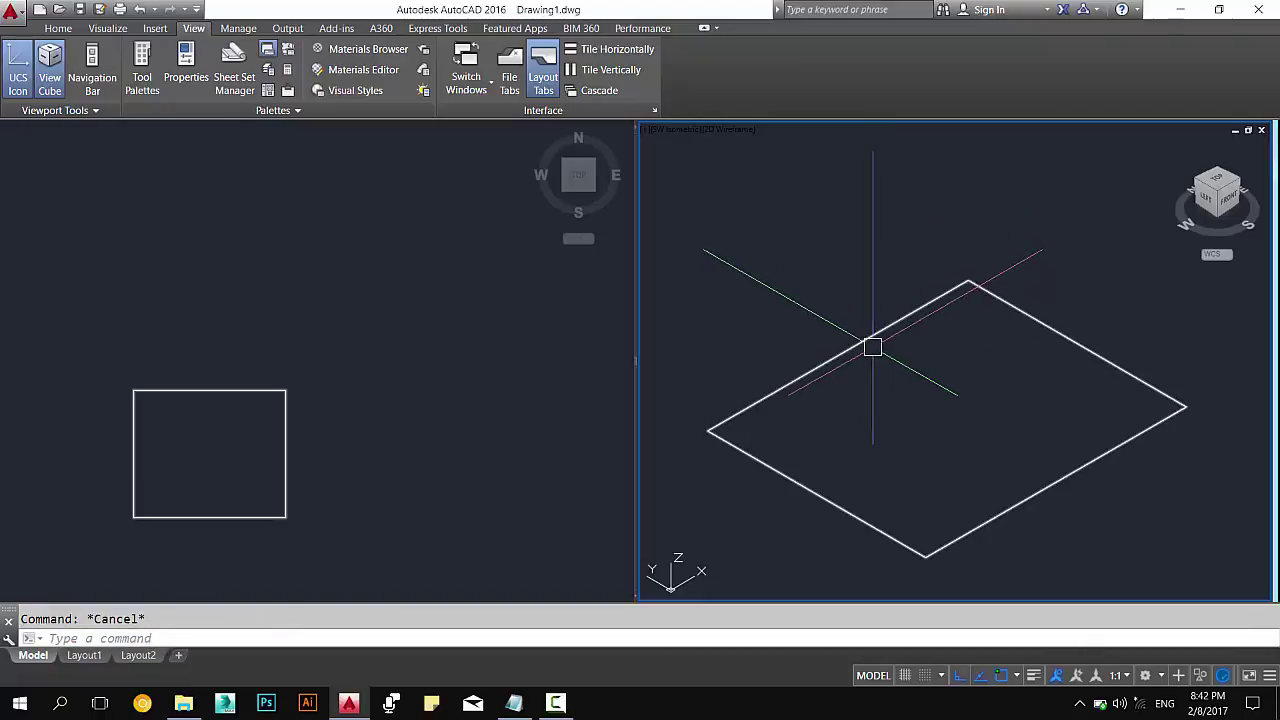
text(ext)
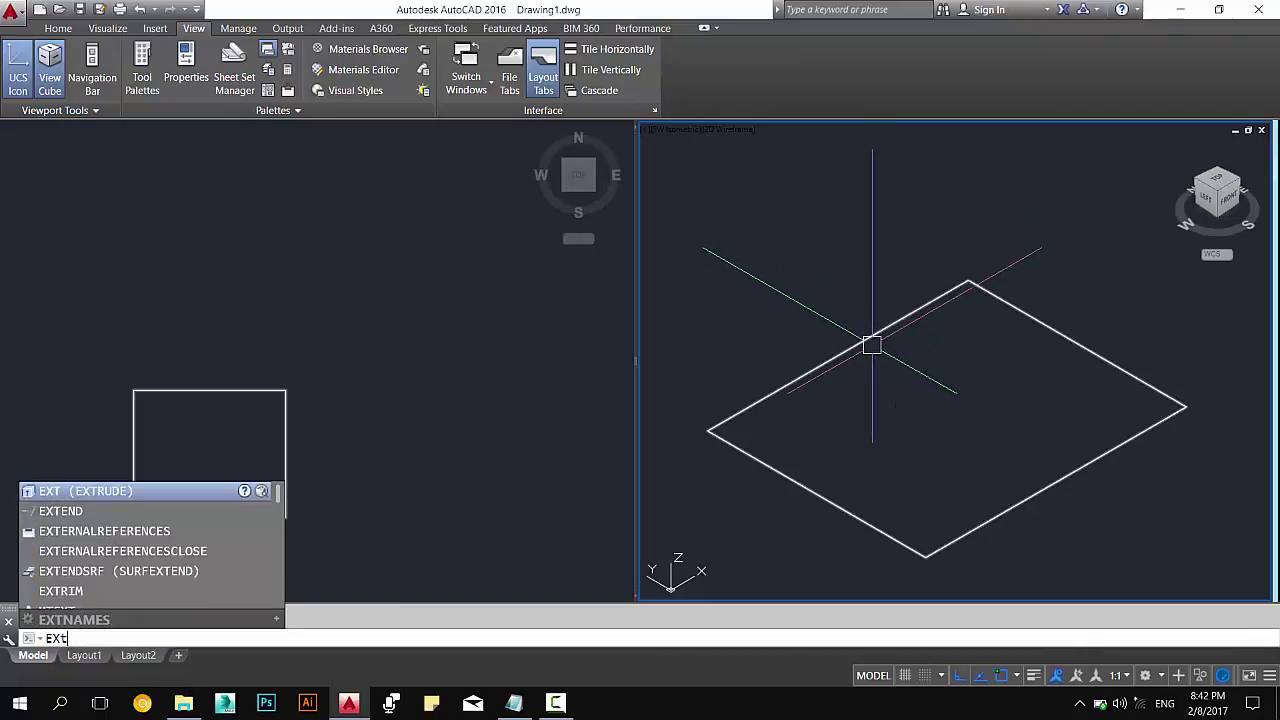
key(Return)
click(866, 339)
key(Return)
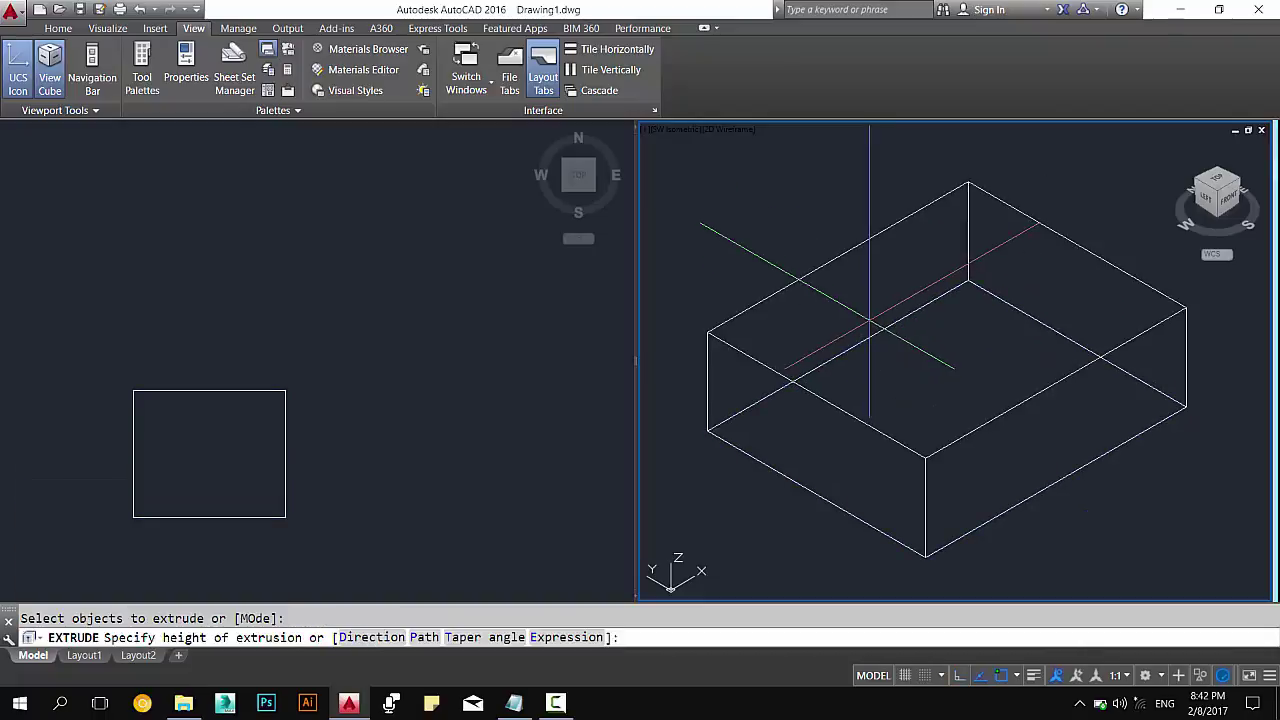
click(883, 266)
key(Escape)
Pan and zoom both viewports to frame the box and its top-view square.
scroll(904, 369, down, 3)
scroll(904, 369, up, 2)
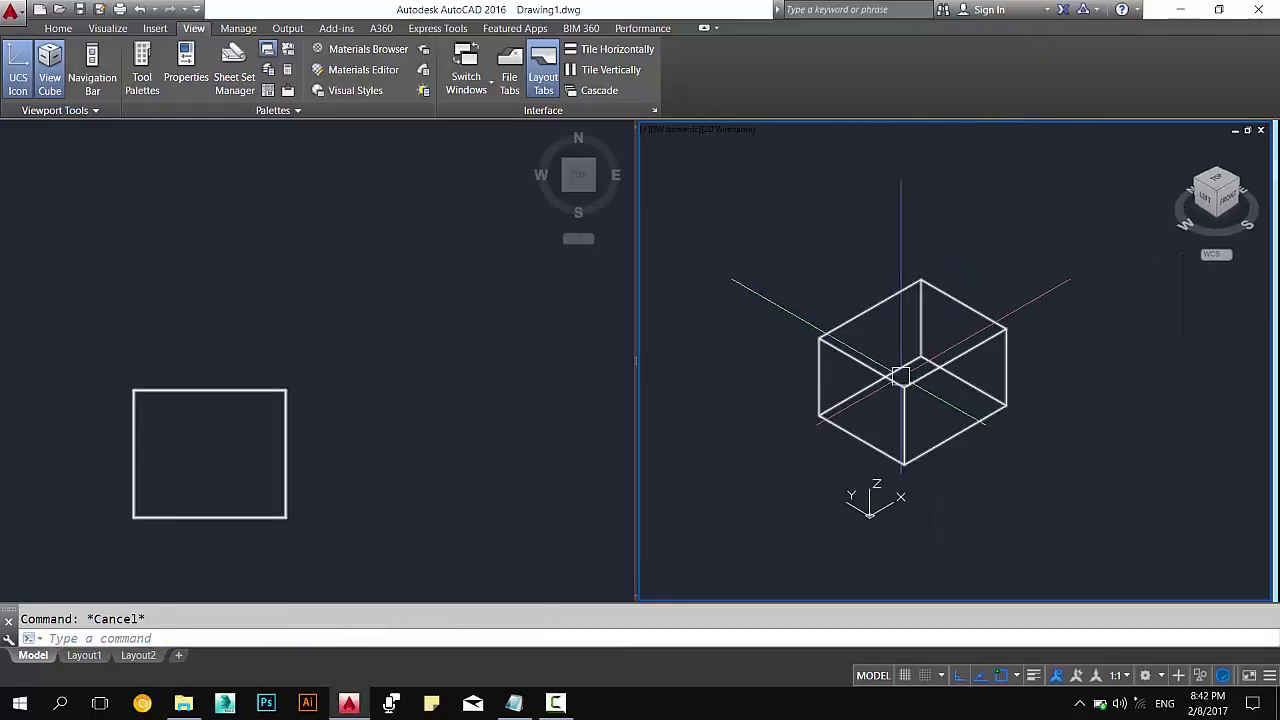
middle_drag(904, 369, 948, 325)
click(403, 414)
middle_drag(403, 414, 515, 337)
scroll(414, 229, up, 4)
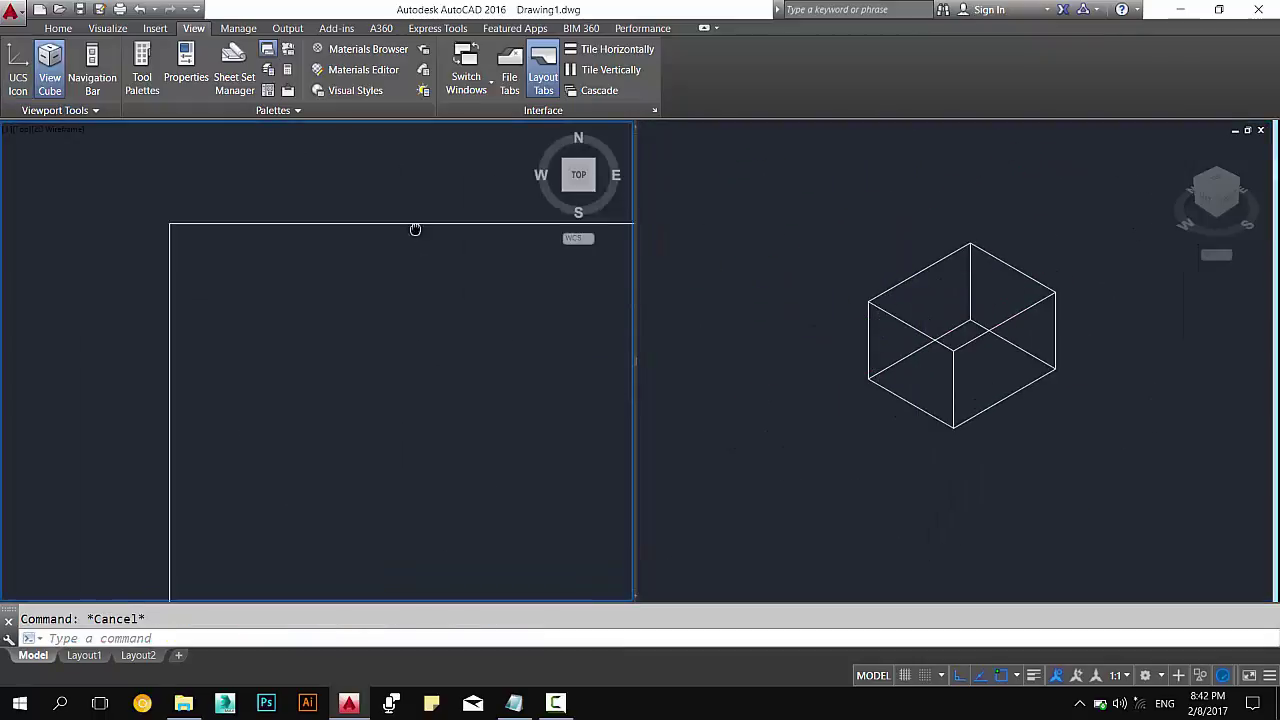
scroll(380, 237, down, 2)
scroll(357, 314, down, 3)
scroll(360, 307, up, 3)
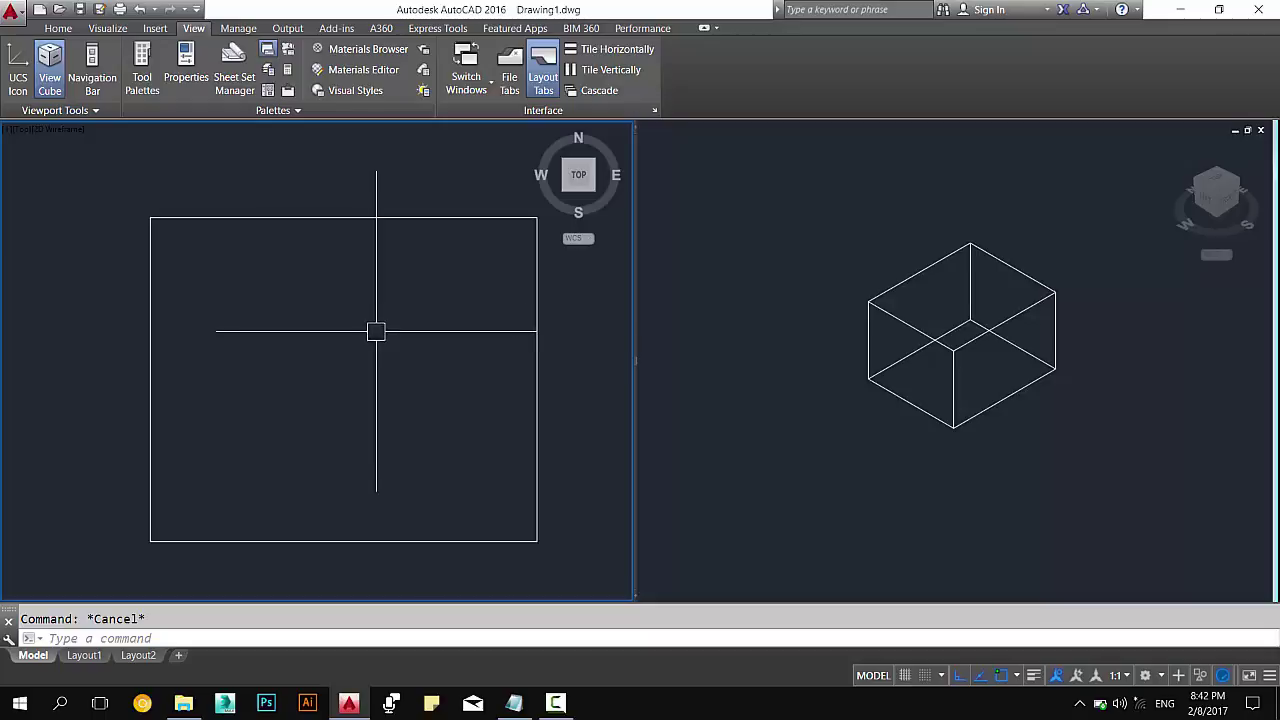
Window-select in the isometric viewport and pan the box lower in the view.
click(914, 323)
click(769, 452)
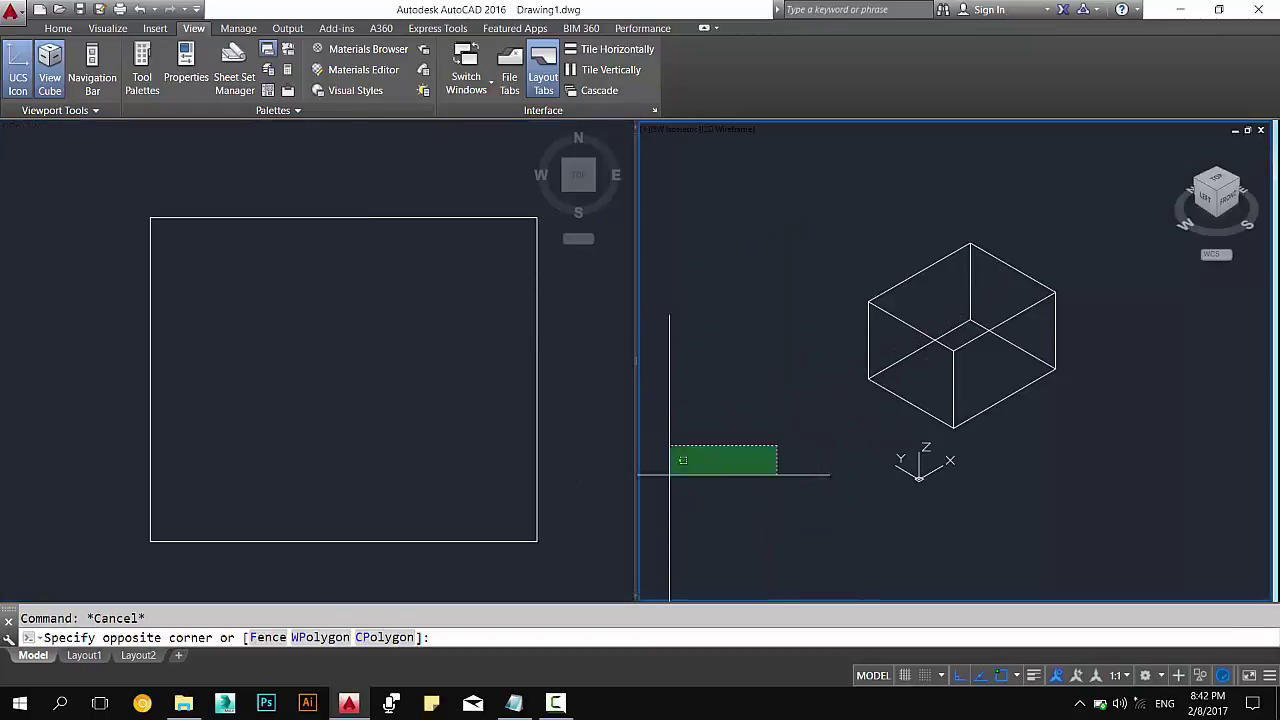
click(900, 475)
scroll(985, 455, up, 2)
middle_drag(937, 441, 919, 554)
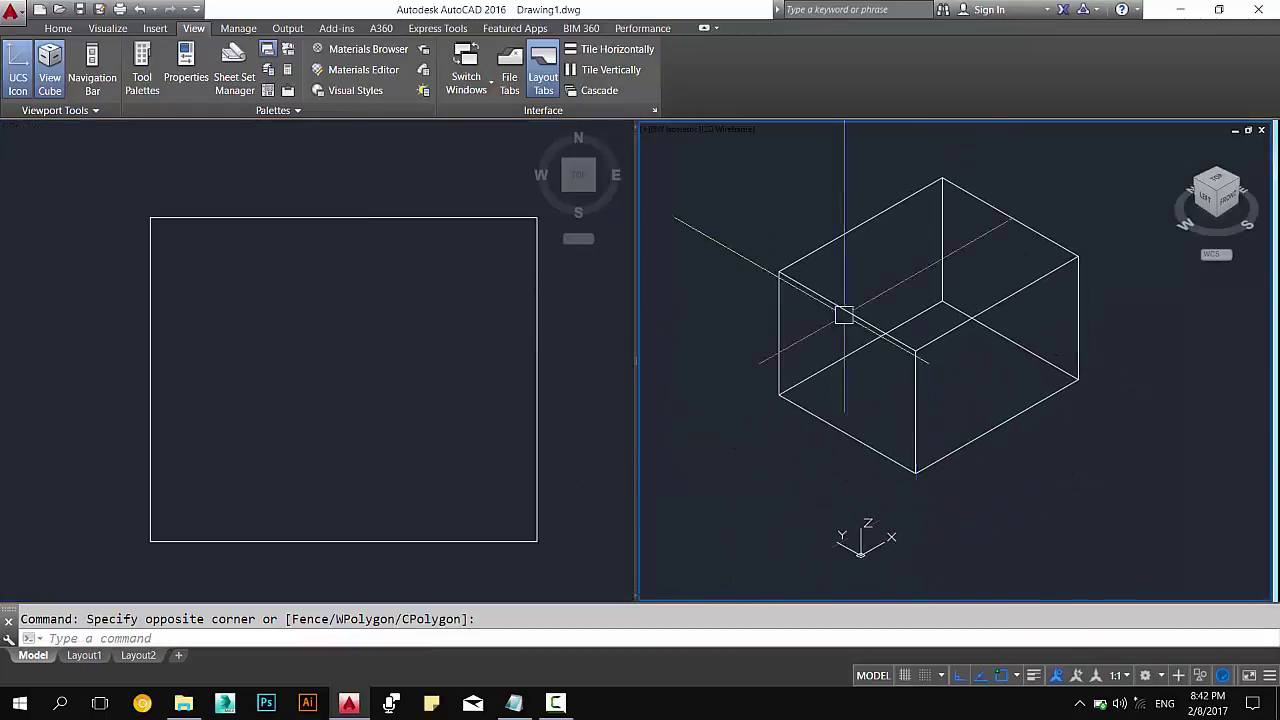
click(57, 29)
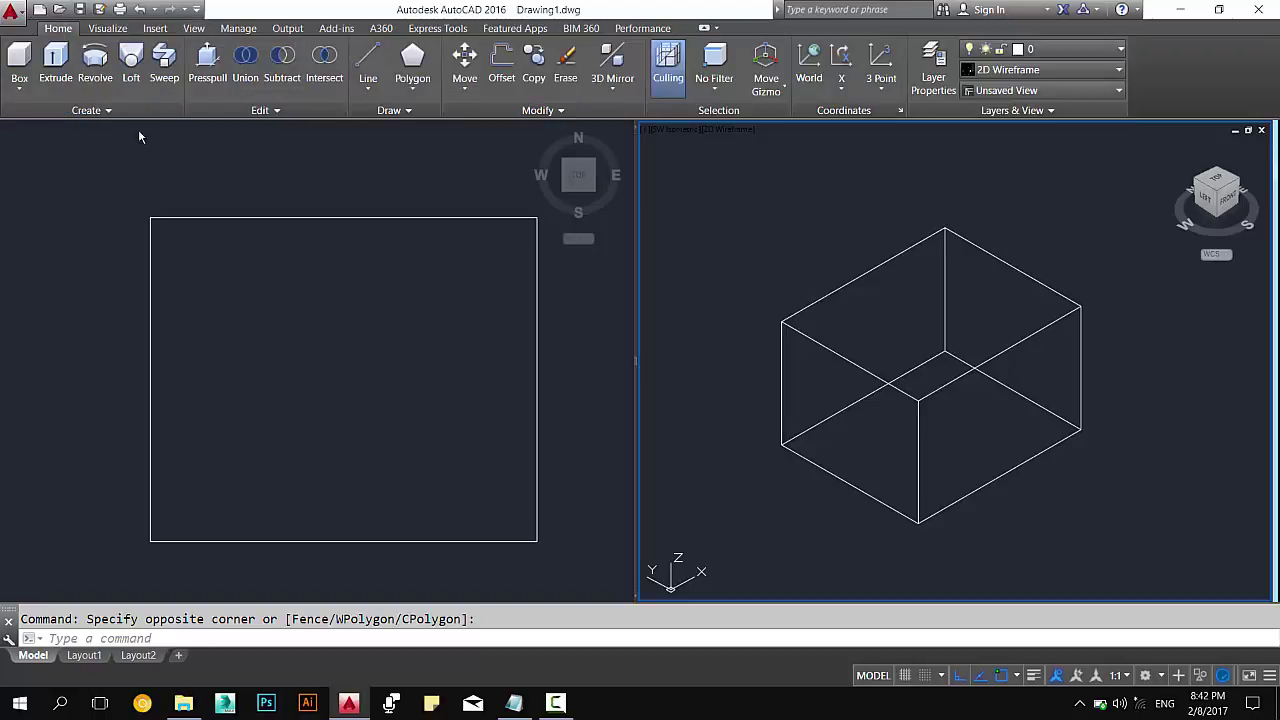
Window-select the extruded box in the top viewport and erase it, leaving both viewports empty.
click(298, 288)
scroll(393, 393, down, 2)
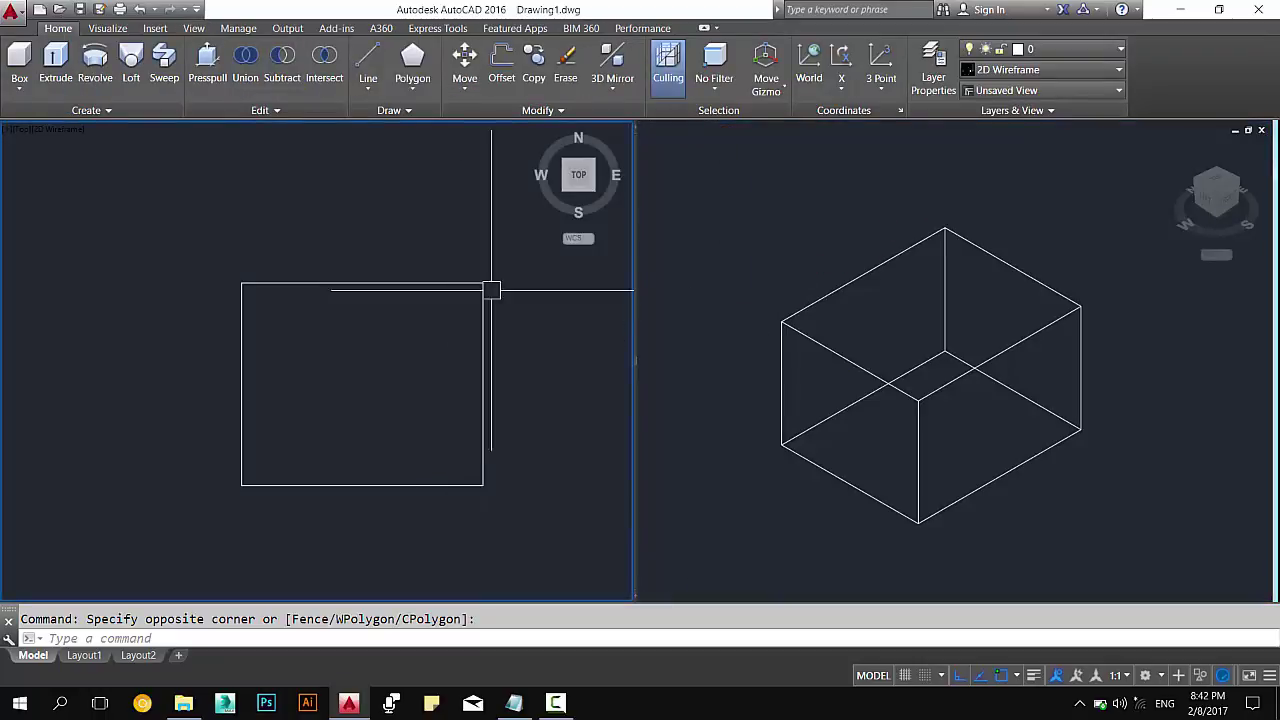
key(Escape)
click(438, 271)
click(286, 357)
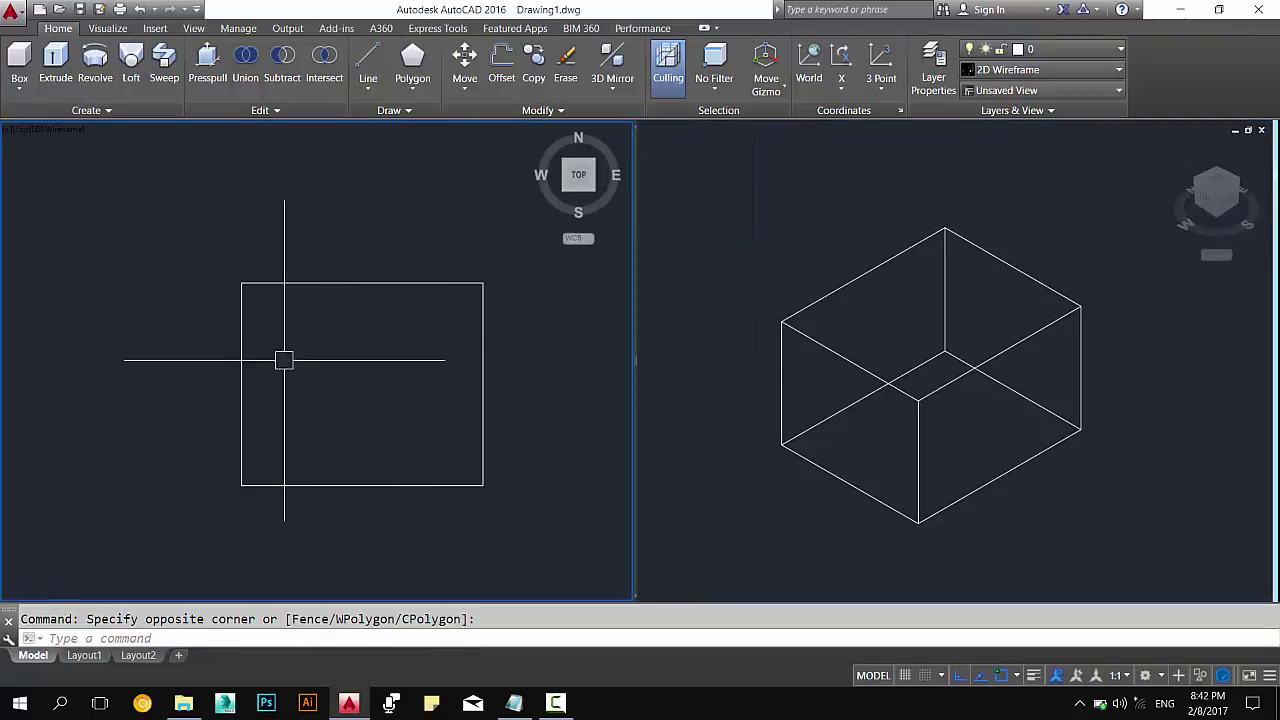
click(471, 257)
key(Return)
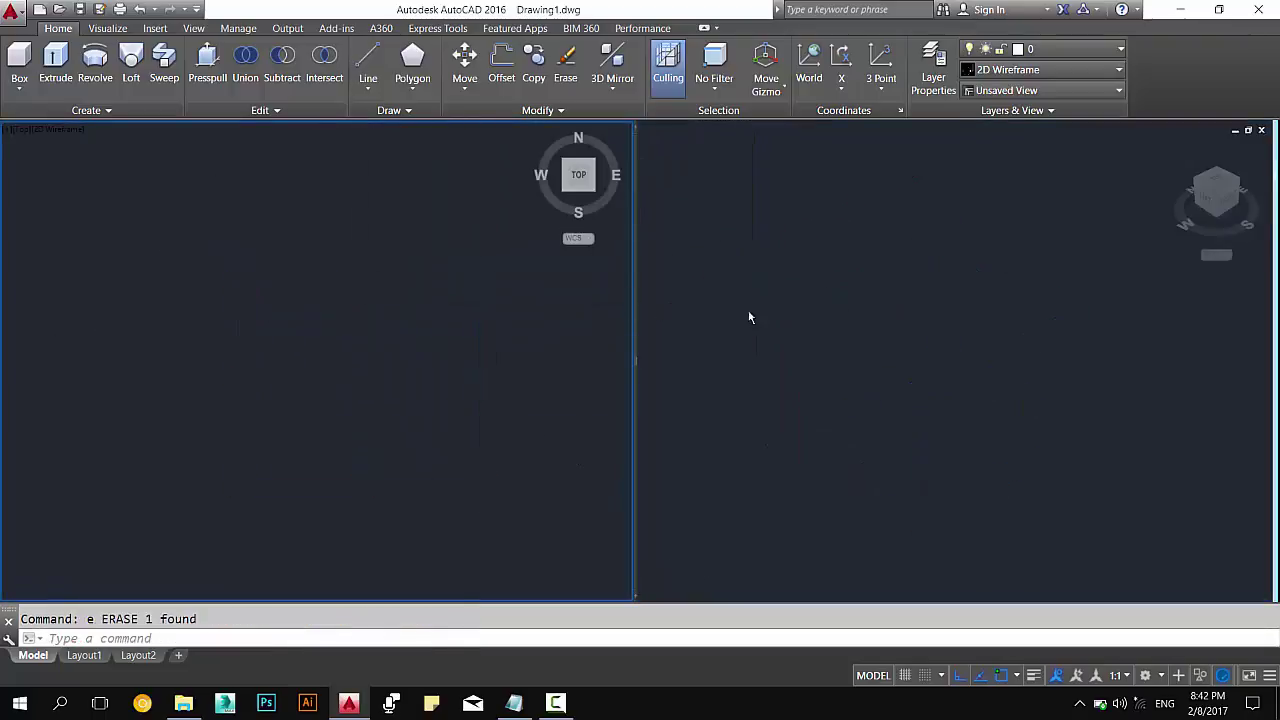
click(234, 371)
key(Escape)
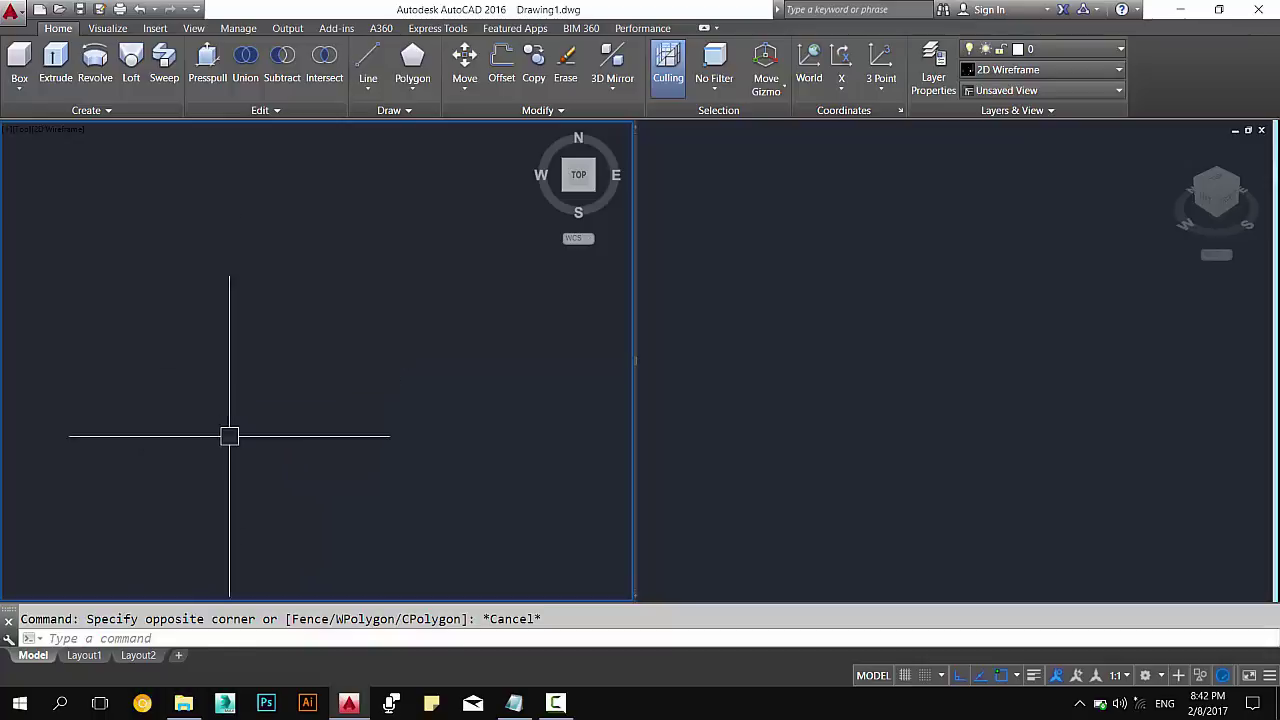
click(224, 440)
key(Escape)
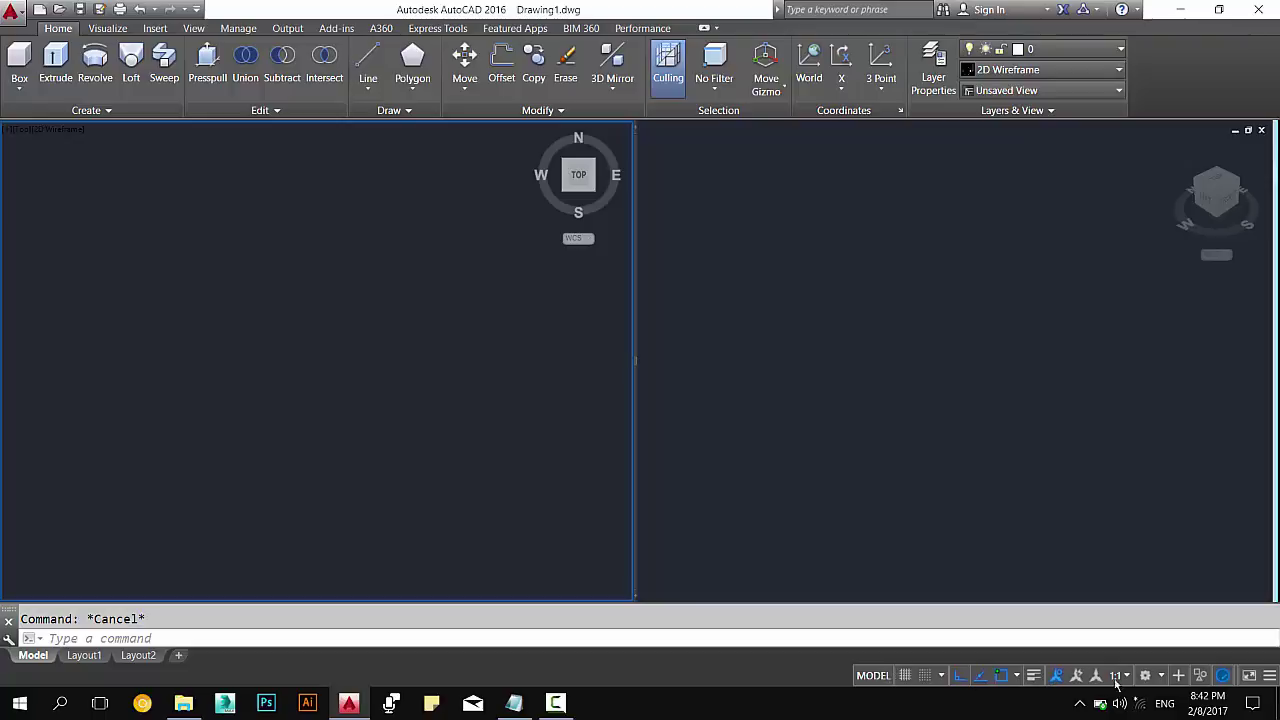
Confirm 3D Basics stays the workspace and drop down the Box primitives list.
click(1157, 677)
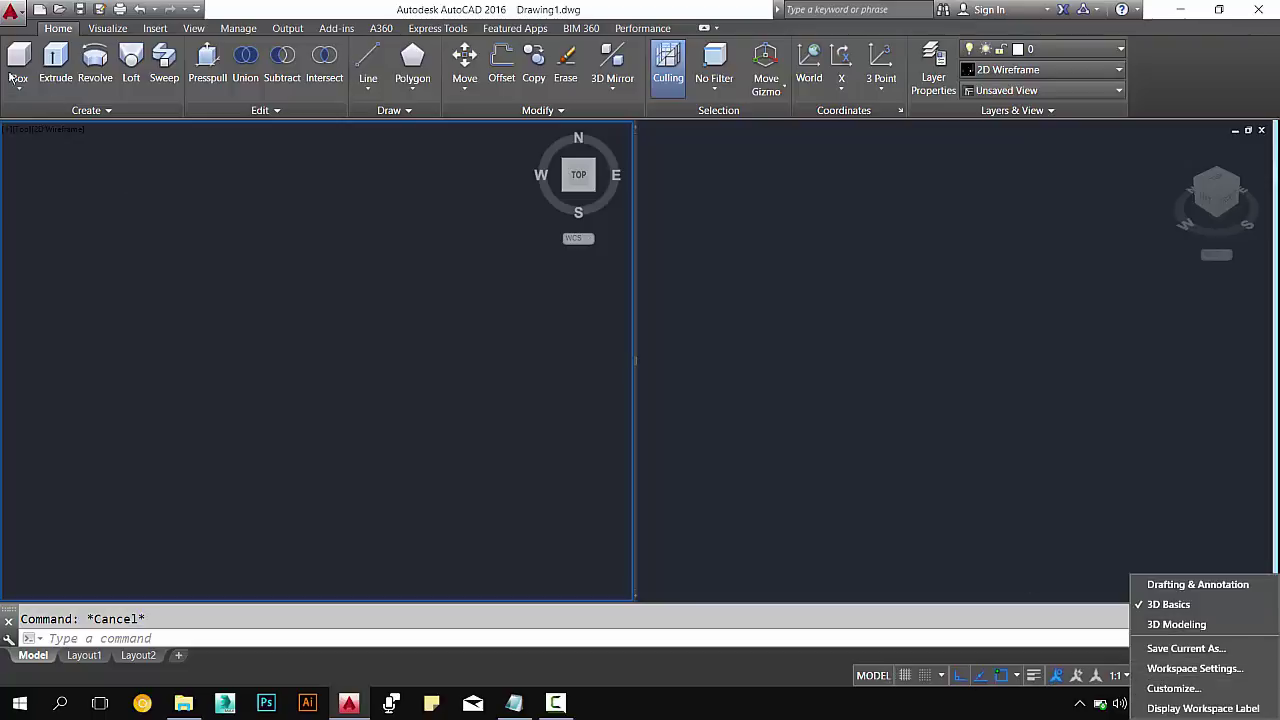
click(1249, 152)
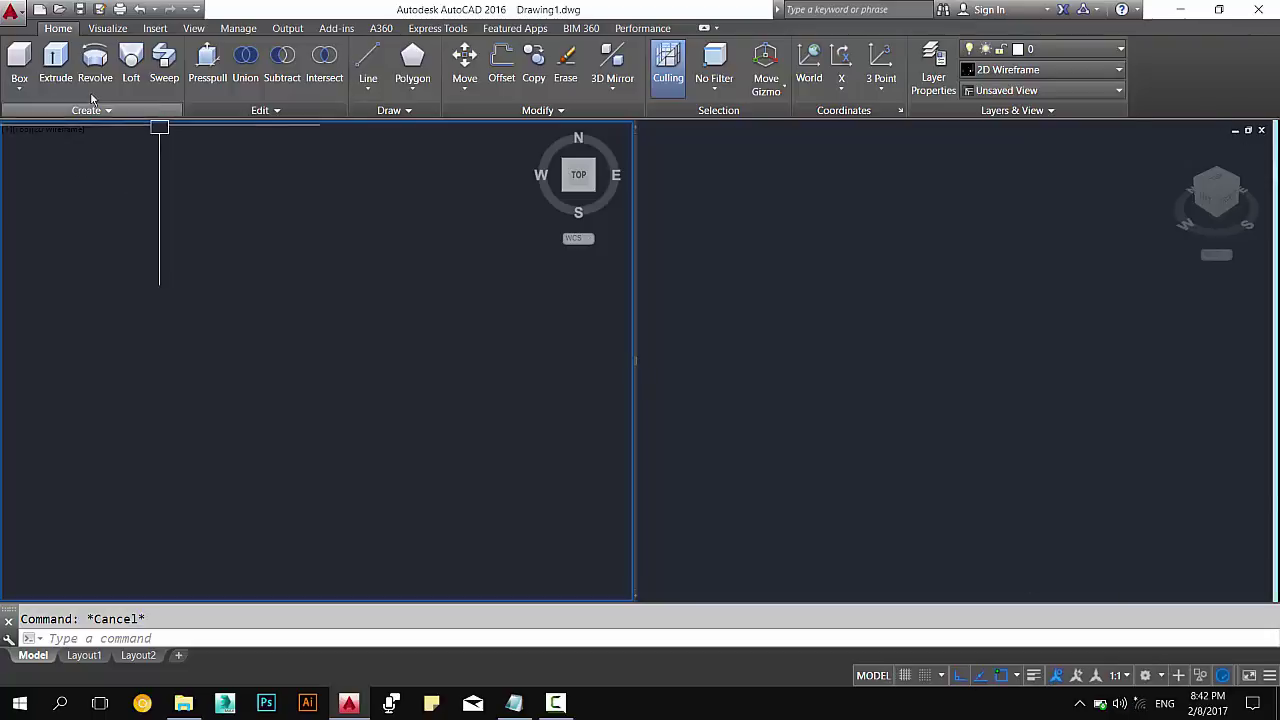
click(20, 88)
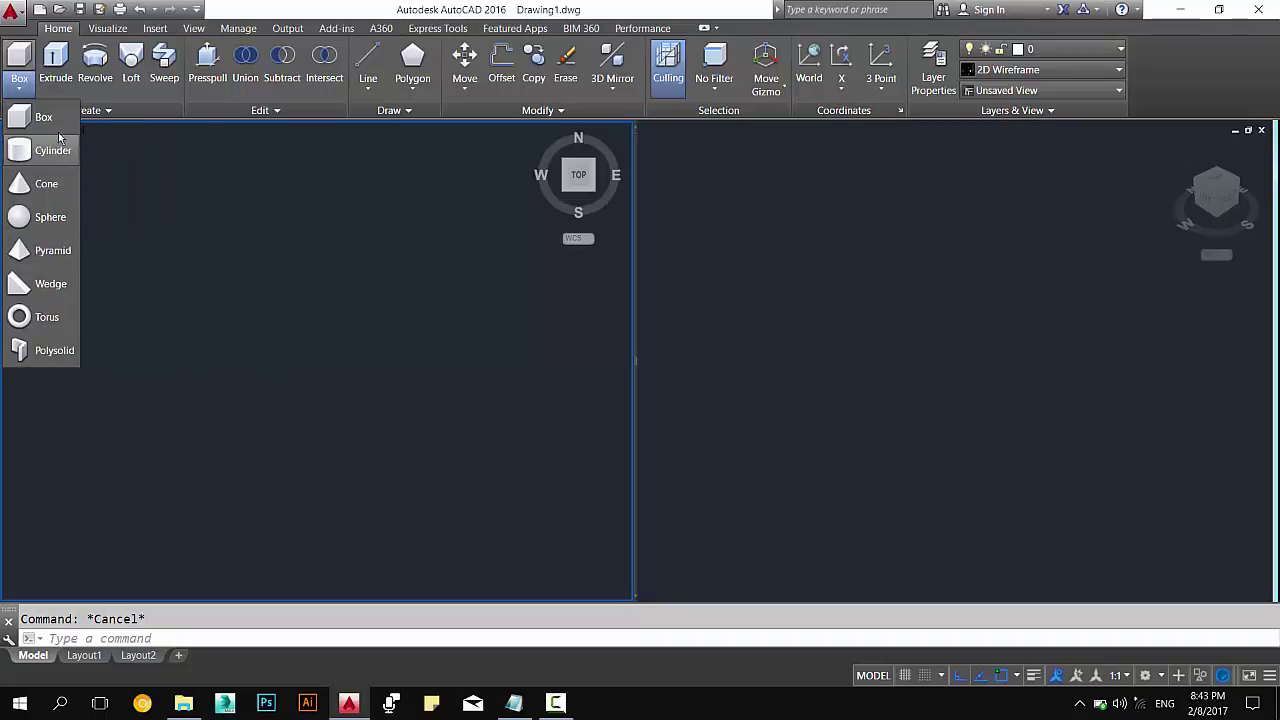
Draw a box with BOX by picking two base corners and a height in the top viewport.
click(349, 434)
click(251, 417)
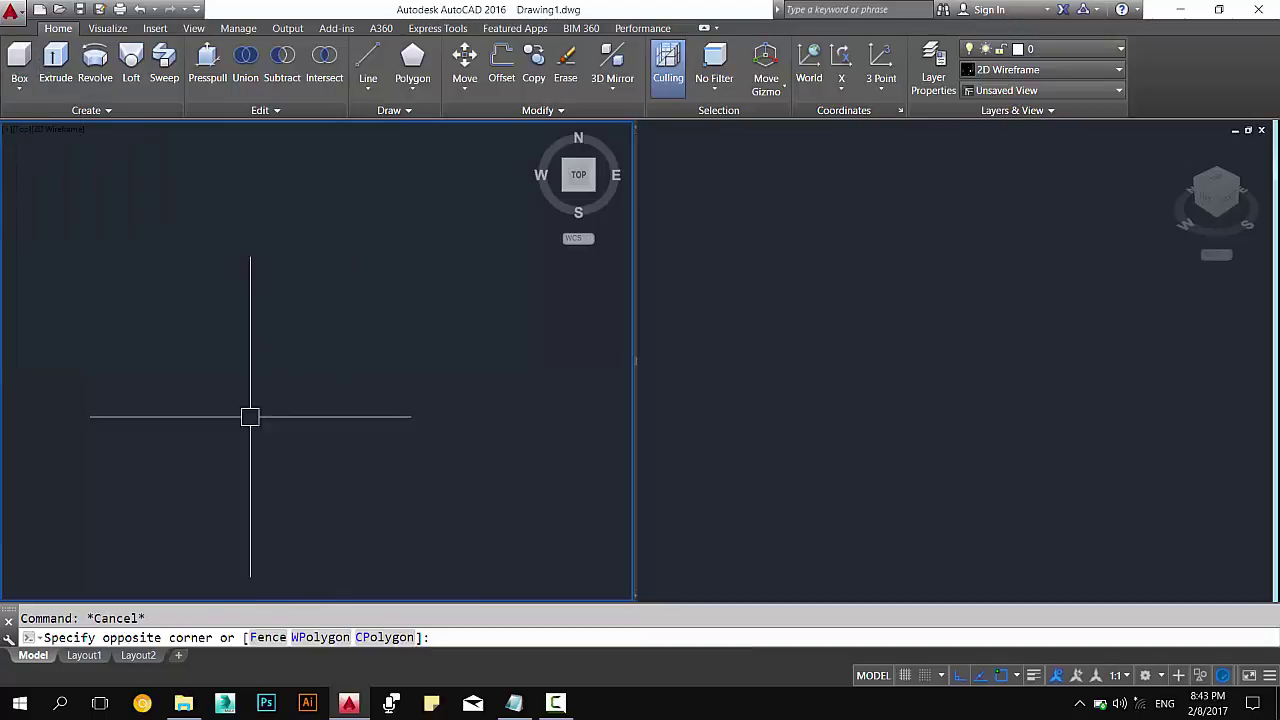
click(290, 460)
text(x)
key(Return)
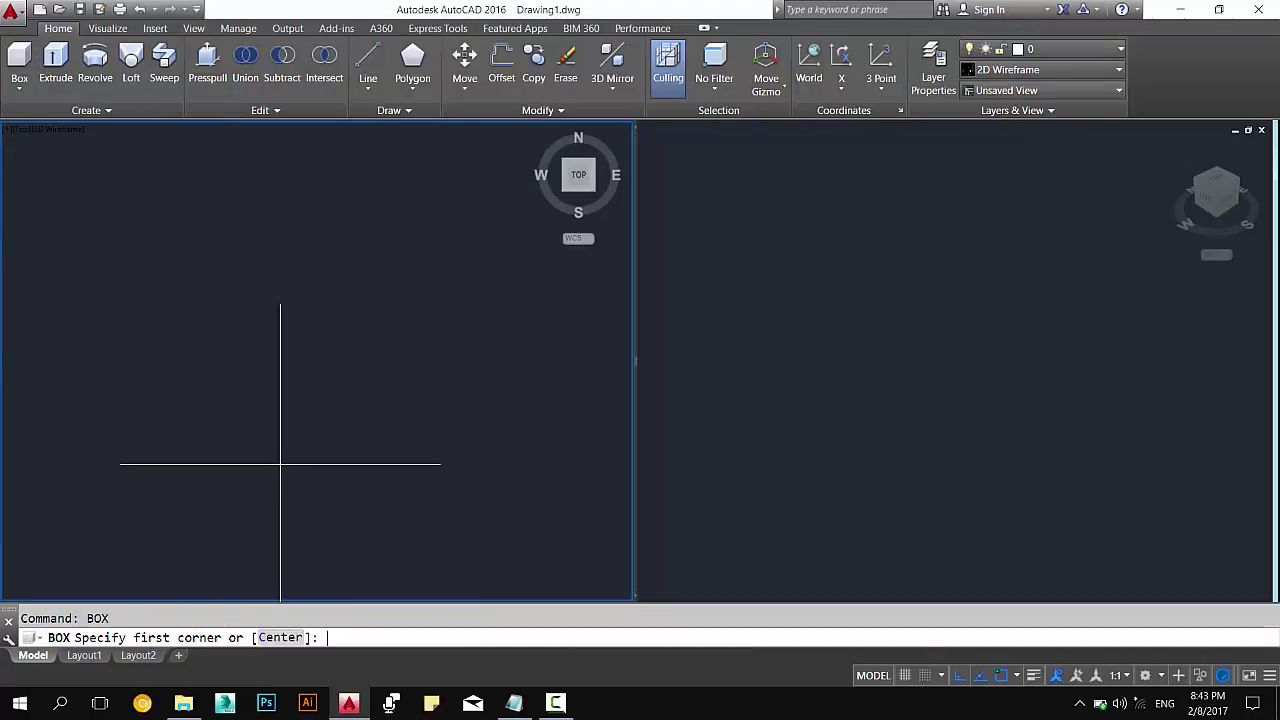
click(270, 408)
click(444, 498)
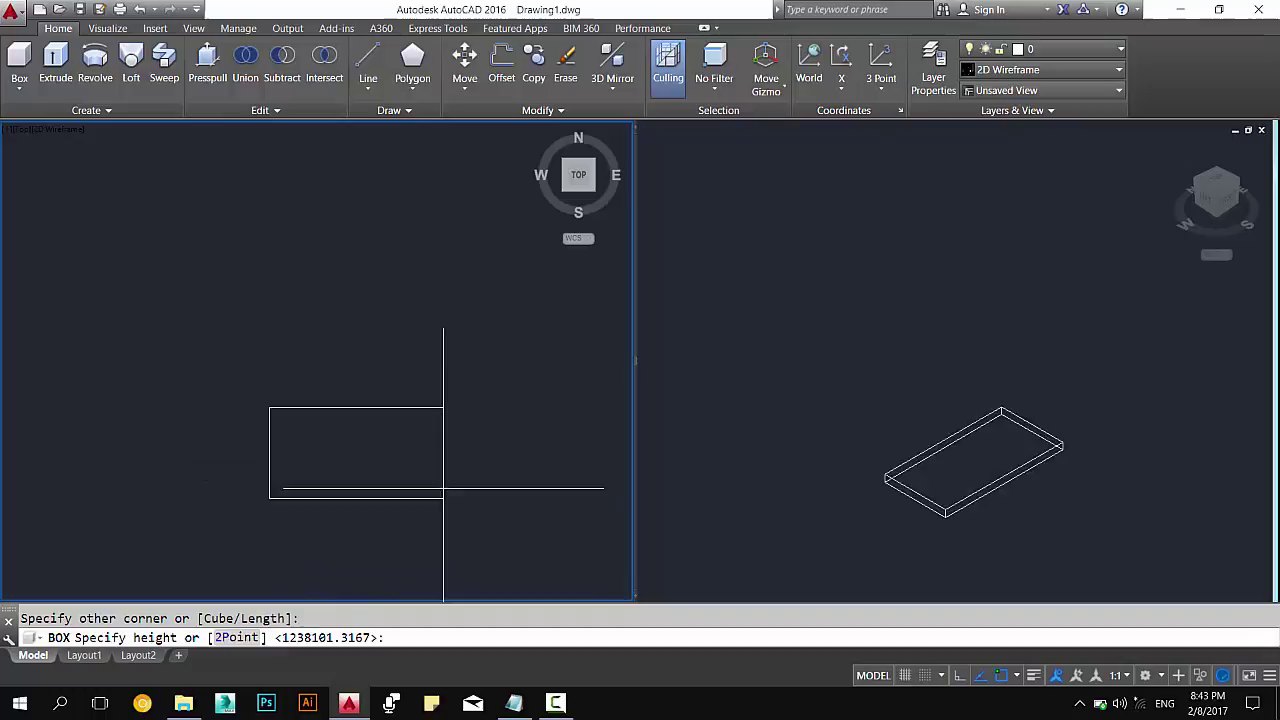
click(446, 410)
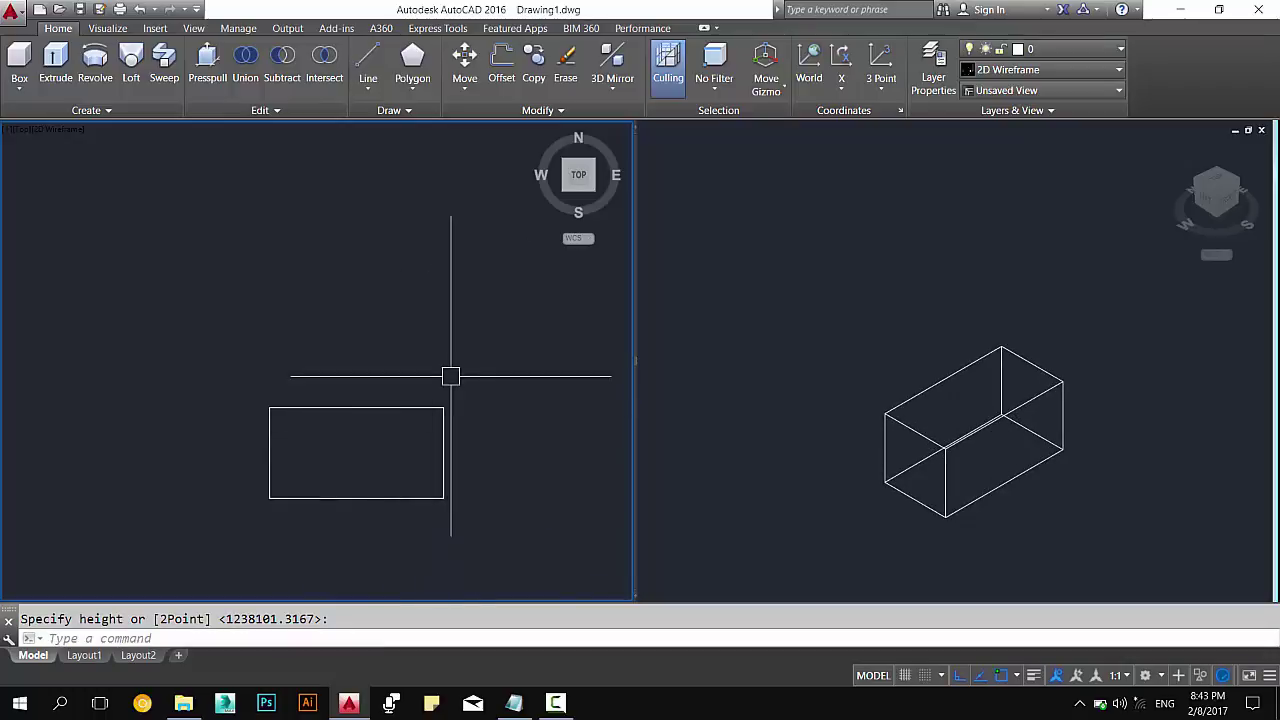
Window-select the new box and erase it with E.
drag(449, 374, 325, 431)
text(e)
key(Return)
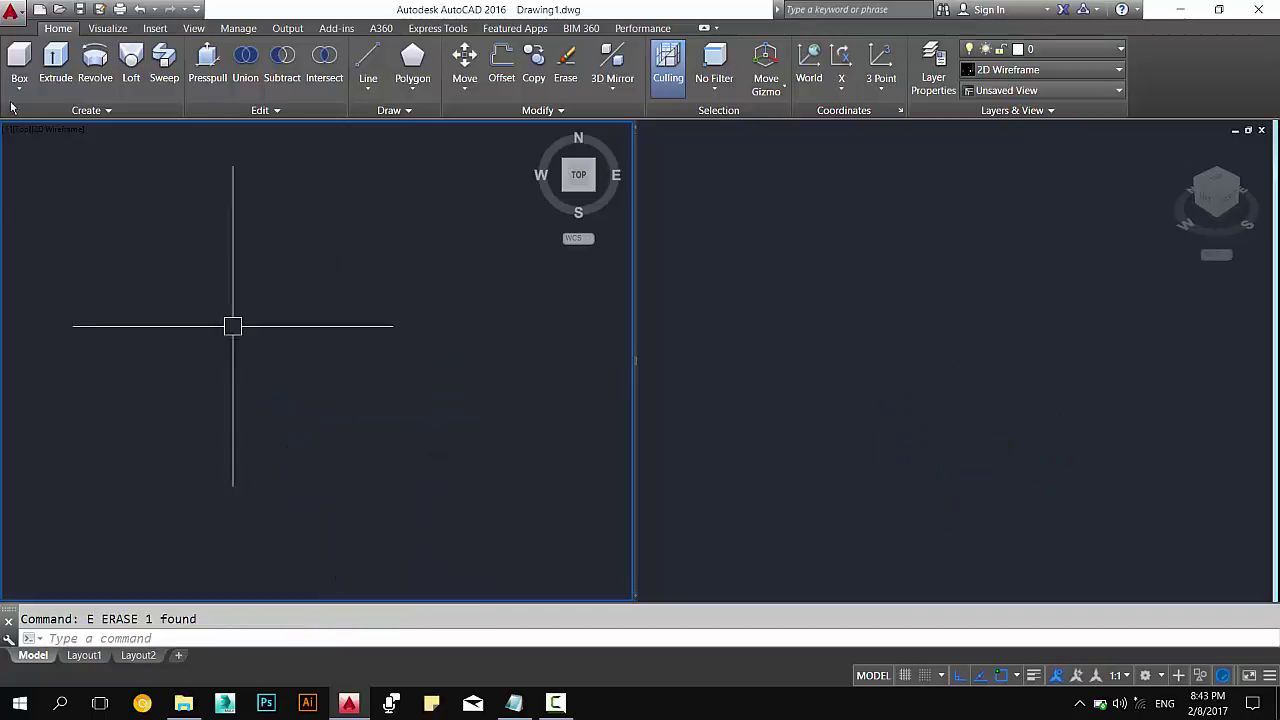
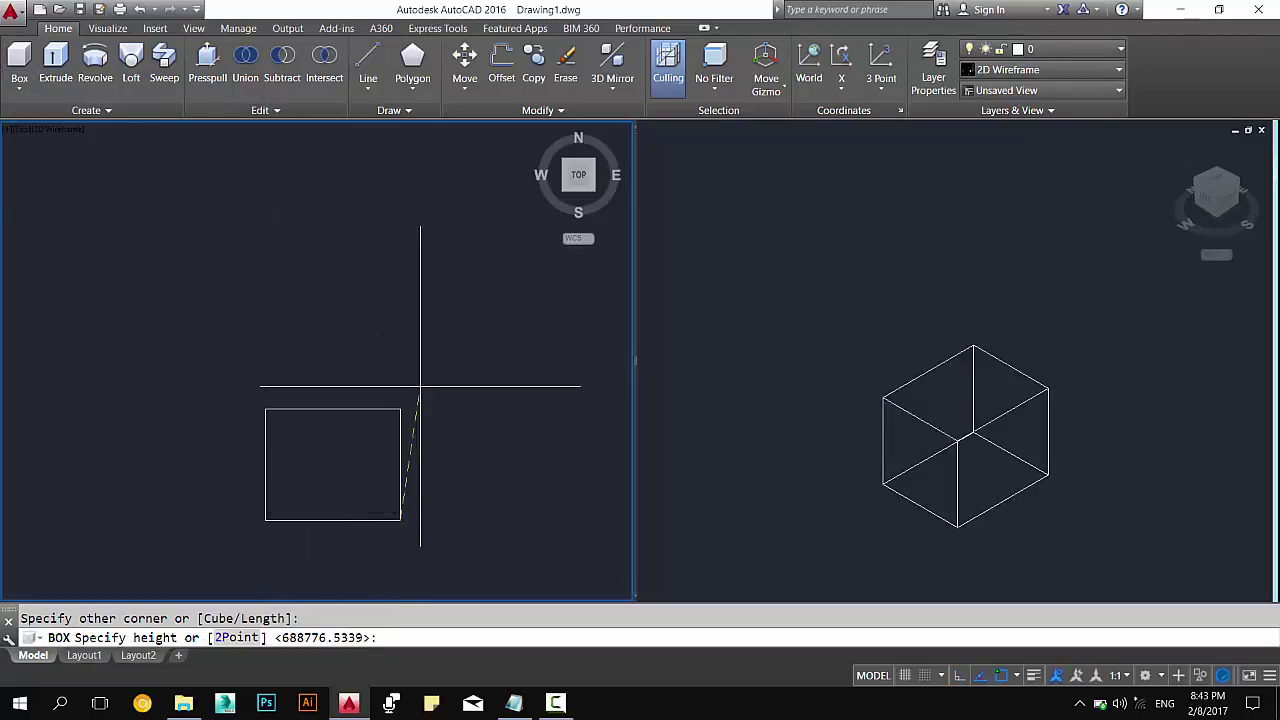
Finish the earlier box at its height, then crossing-select it and erase it with E.
click(425, 385)
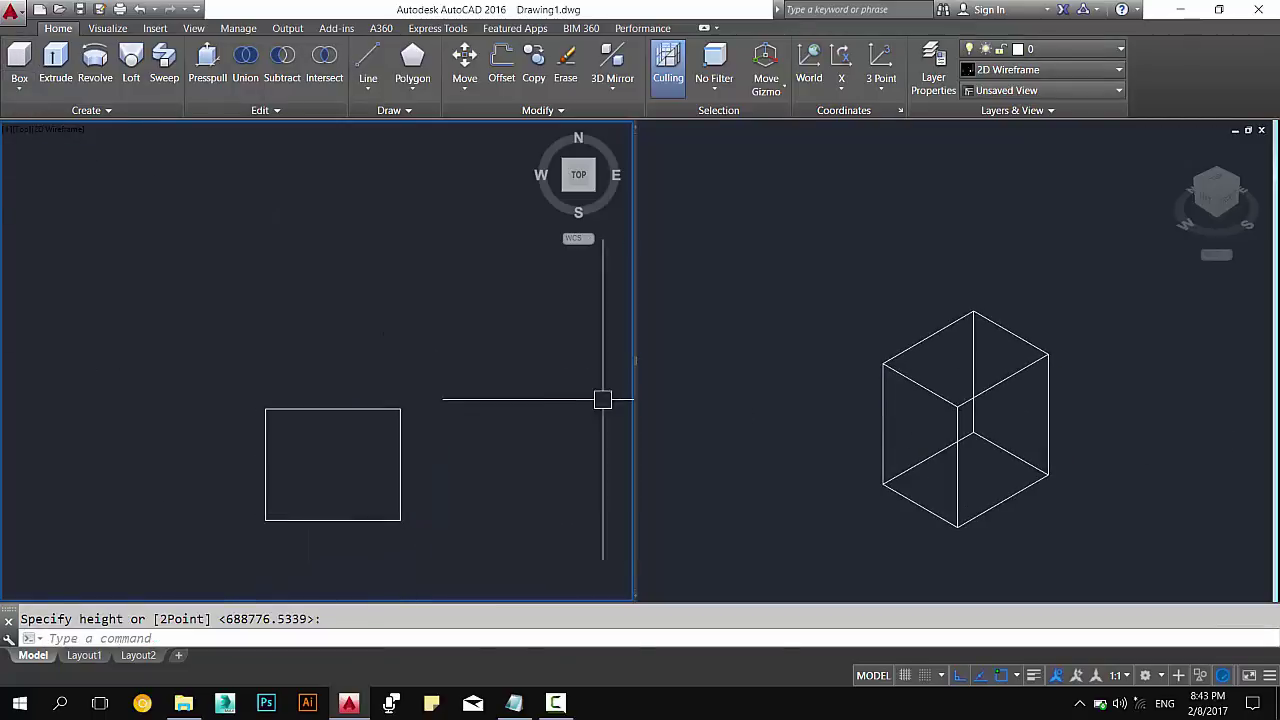
drag(400, 366, 263, 463)
text(e)
key(Return)
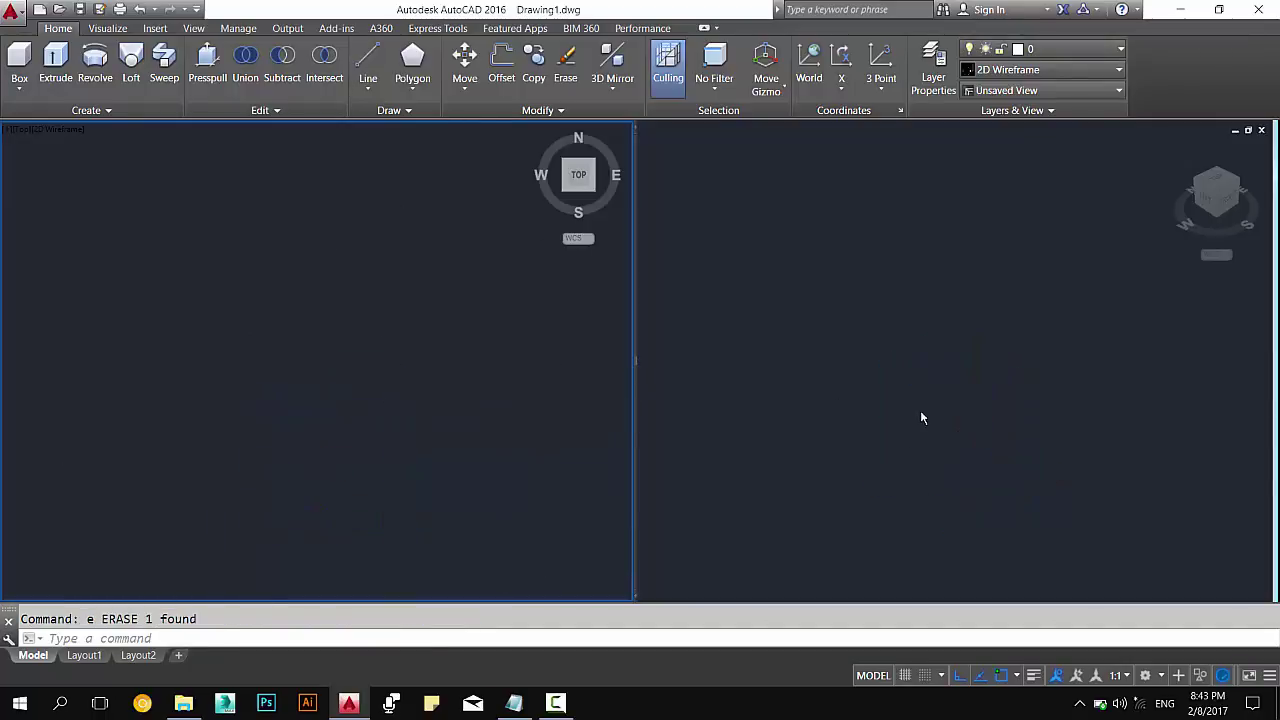
Make the right isometric viewport active, with the grid showing.
click(912, 416)
click(369, 446)
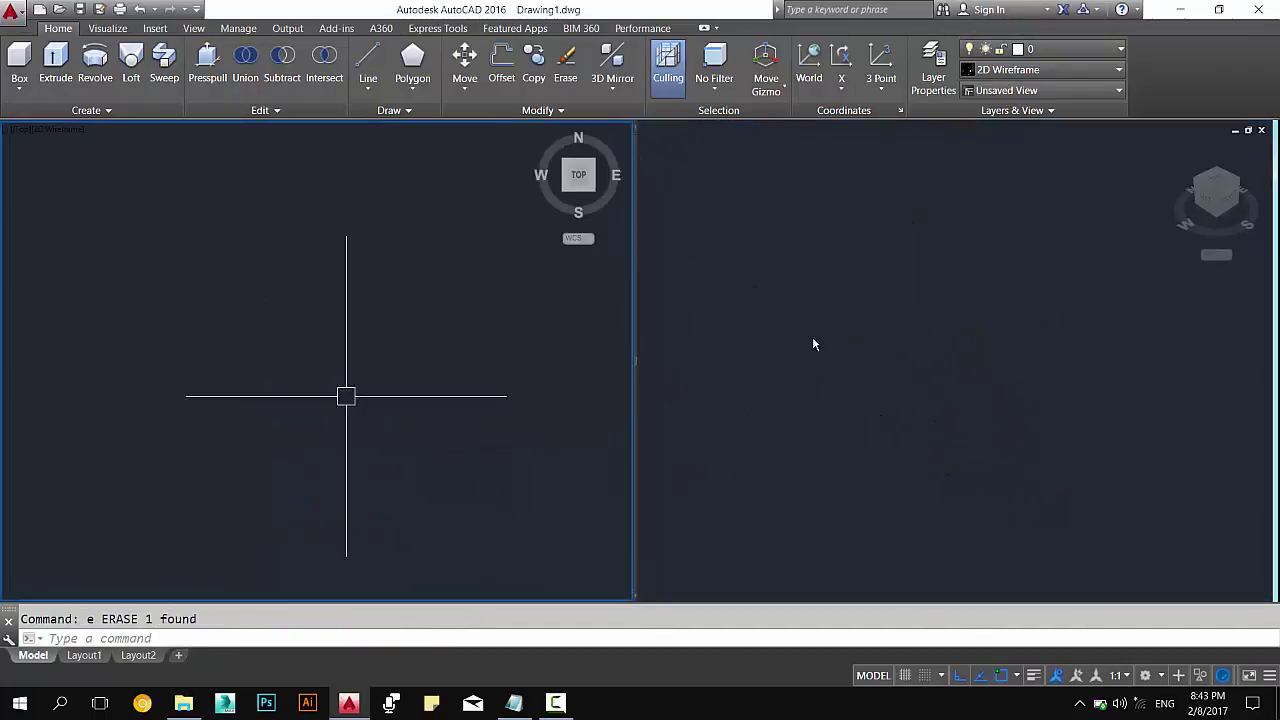
click(813, 344)
click(329, 466)
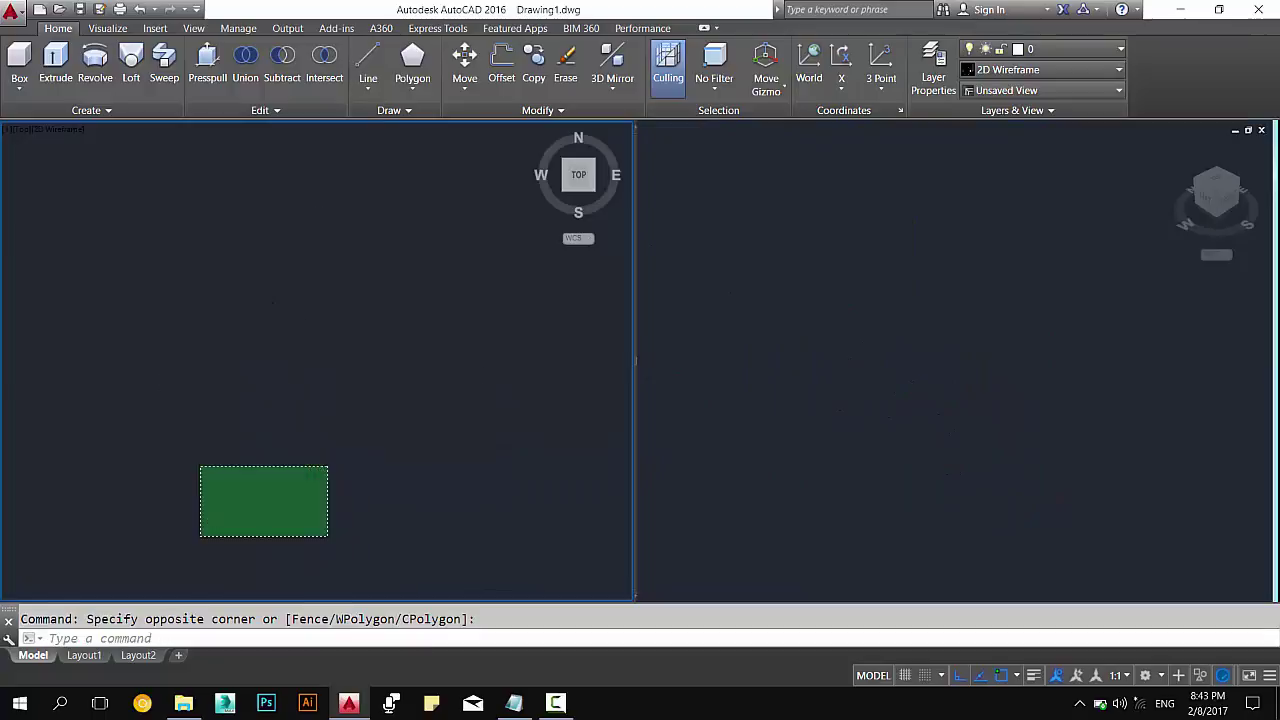
key(Escape)
click(915, 362)
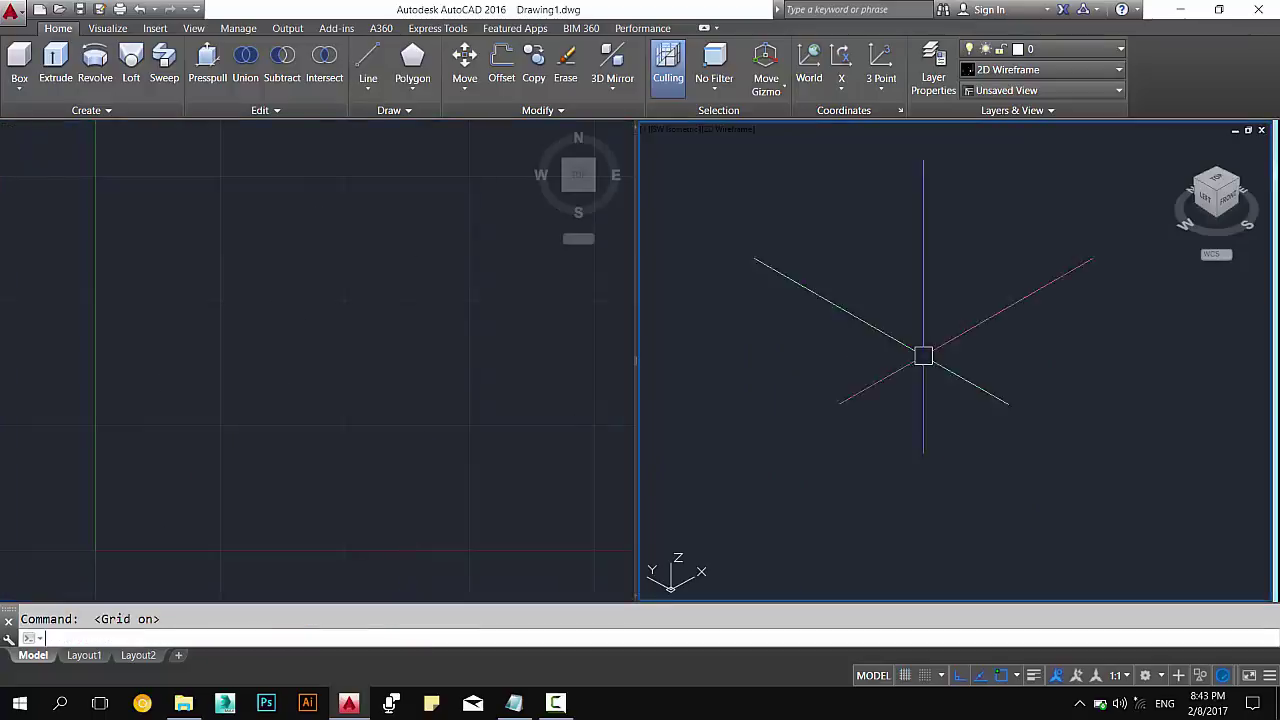
click(369, 449)
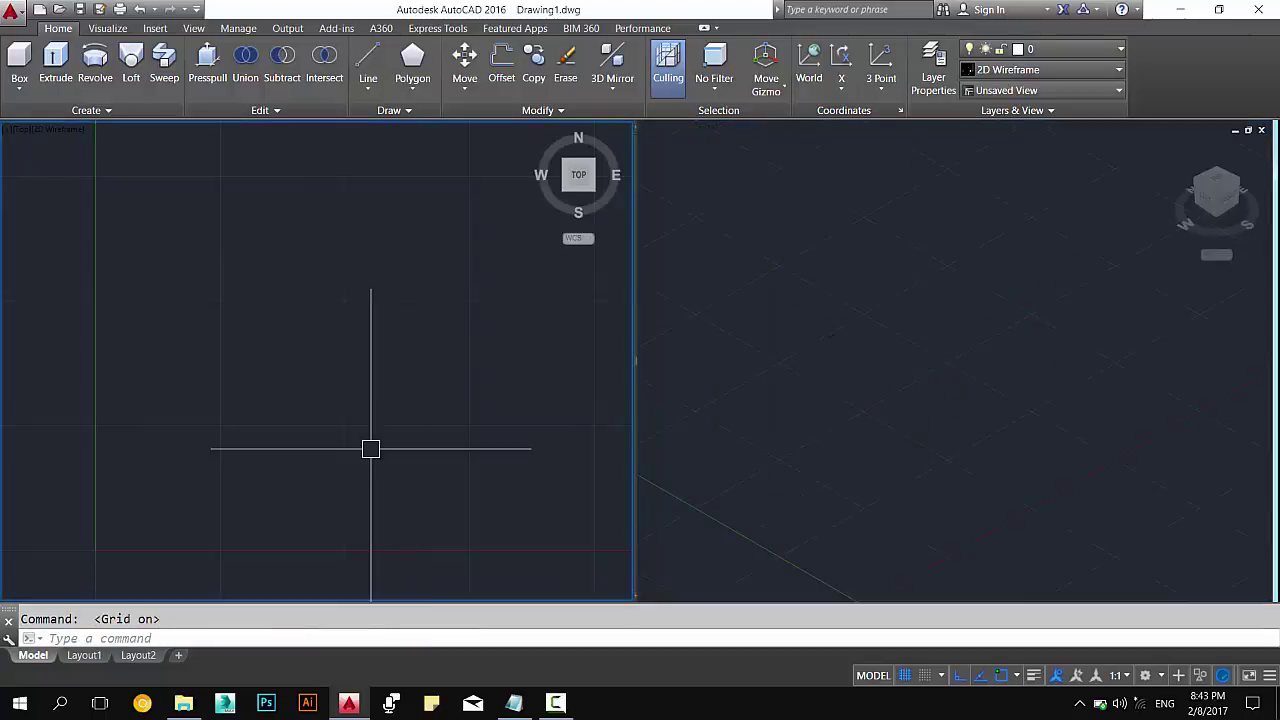
click(960, 464)
key(Escape)
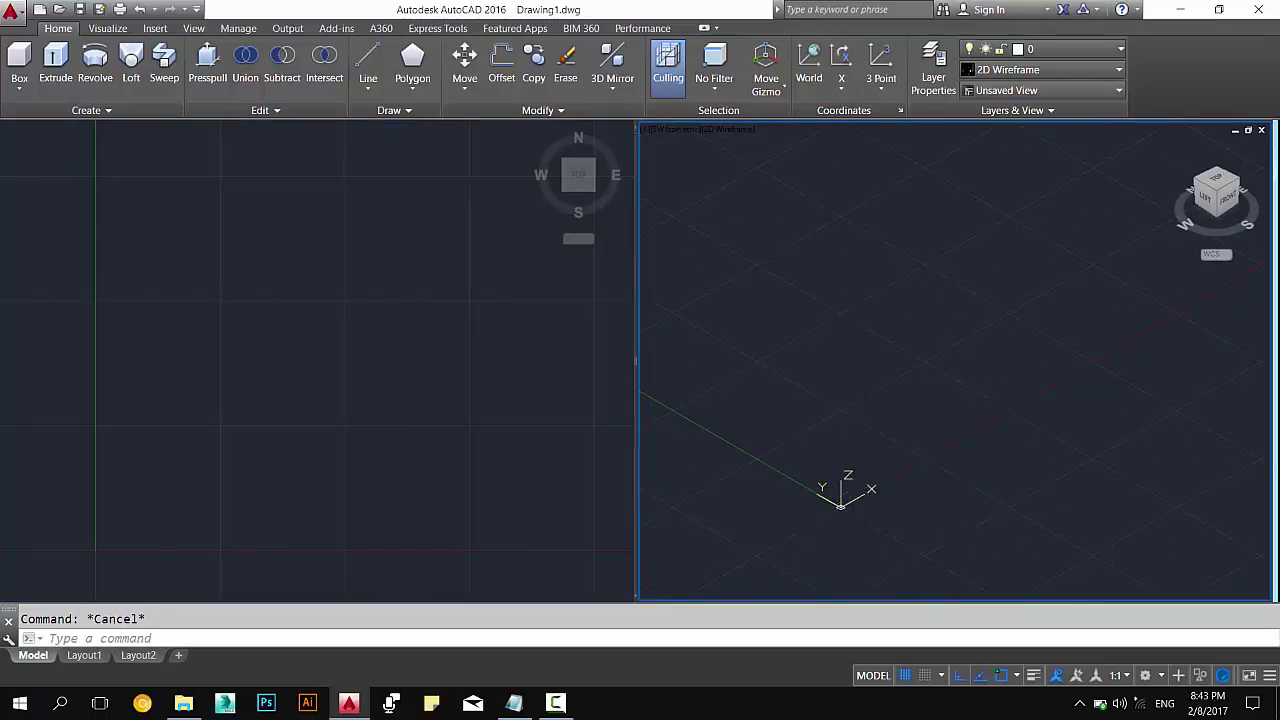
Draw a 1000-unit box with height 1000 in the isometric viewport.
click(14, 66)
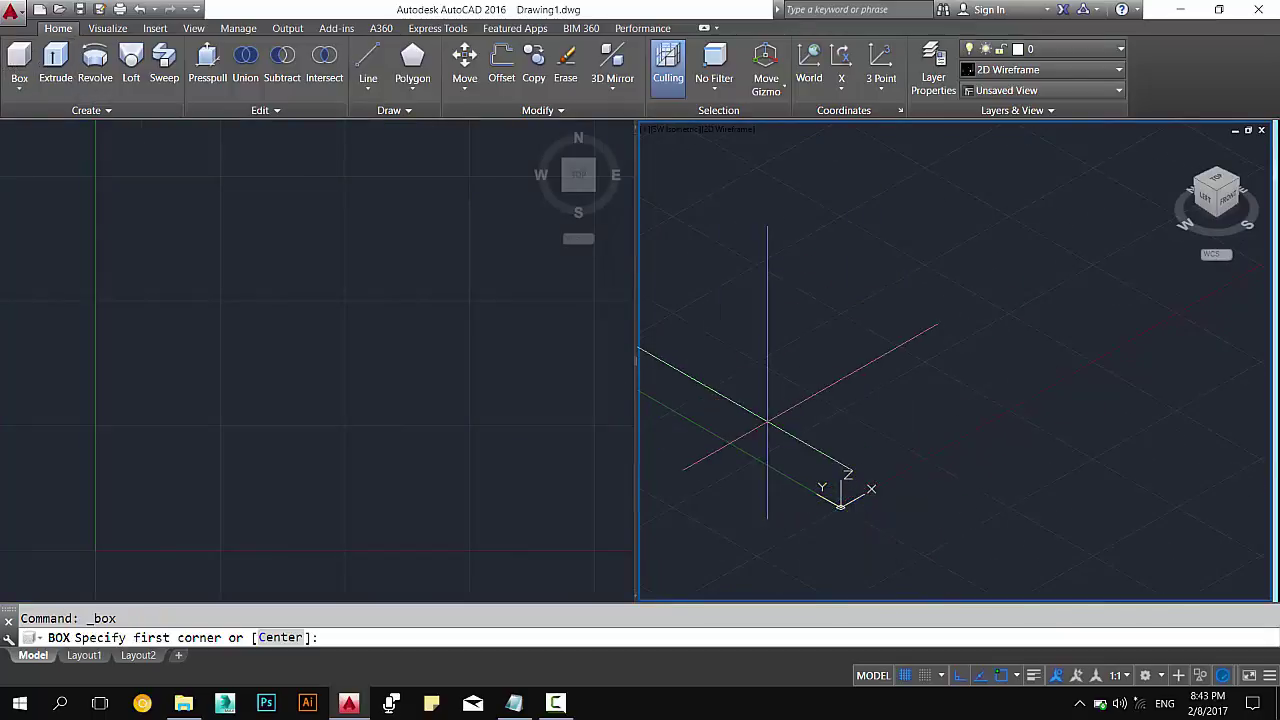
click(800, 380)
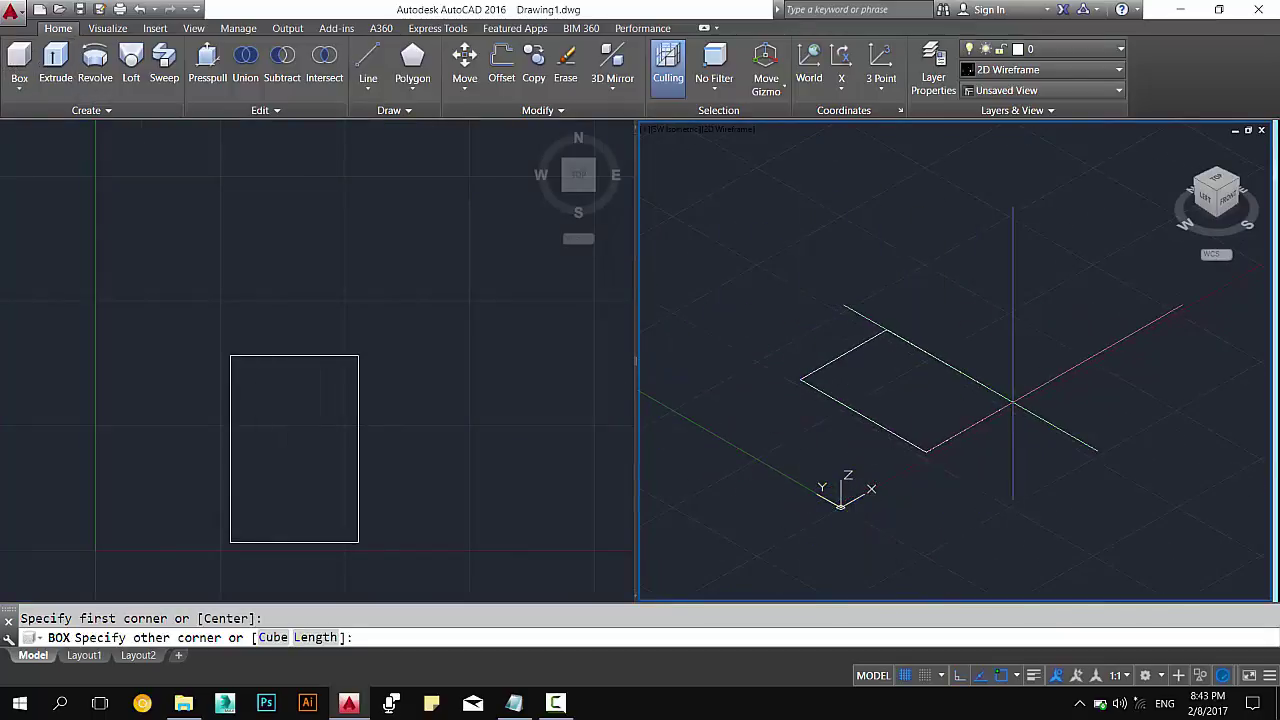
middle_click(1012, 403)
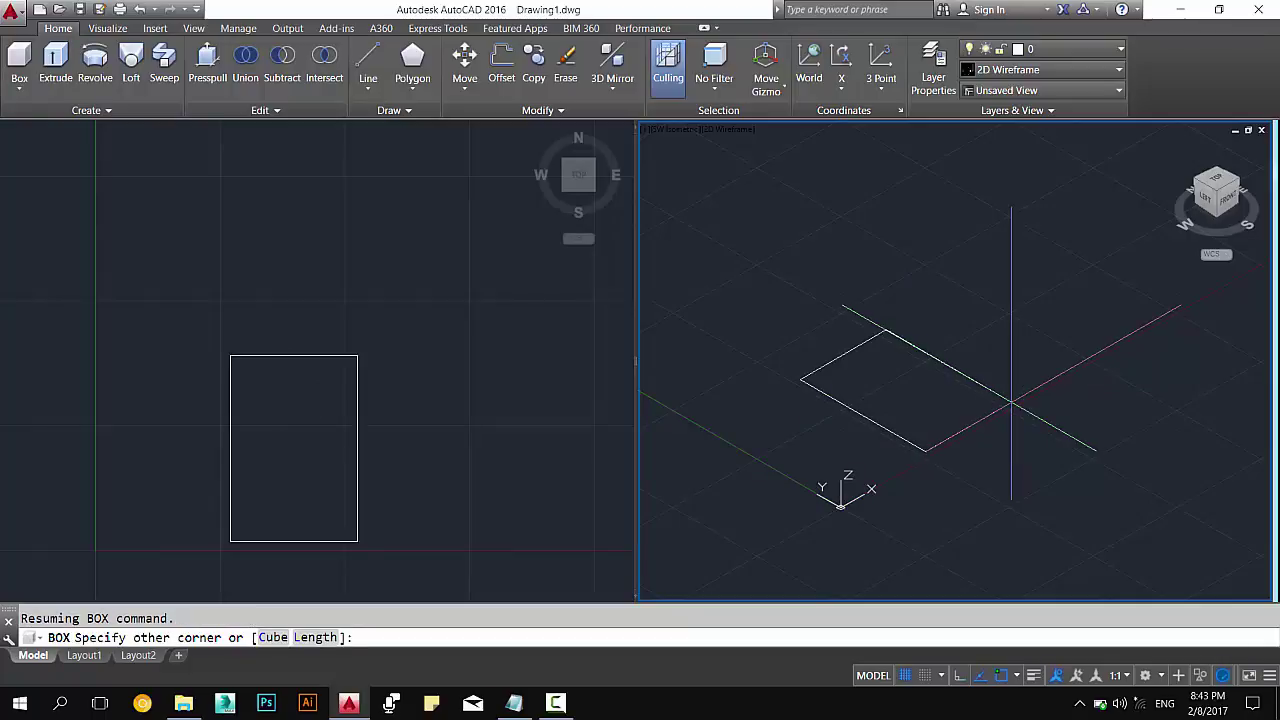
text(1000)
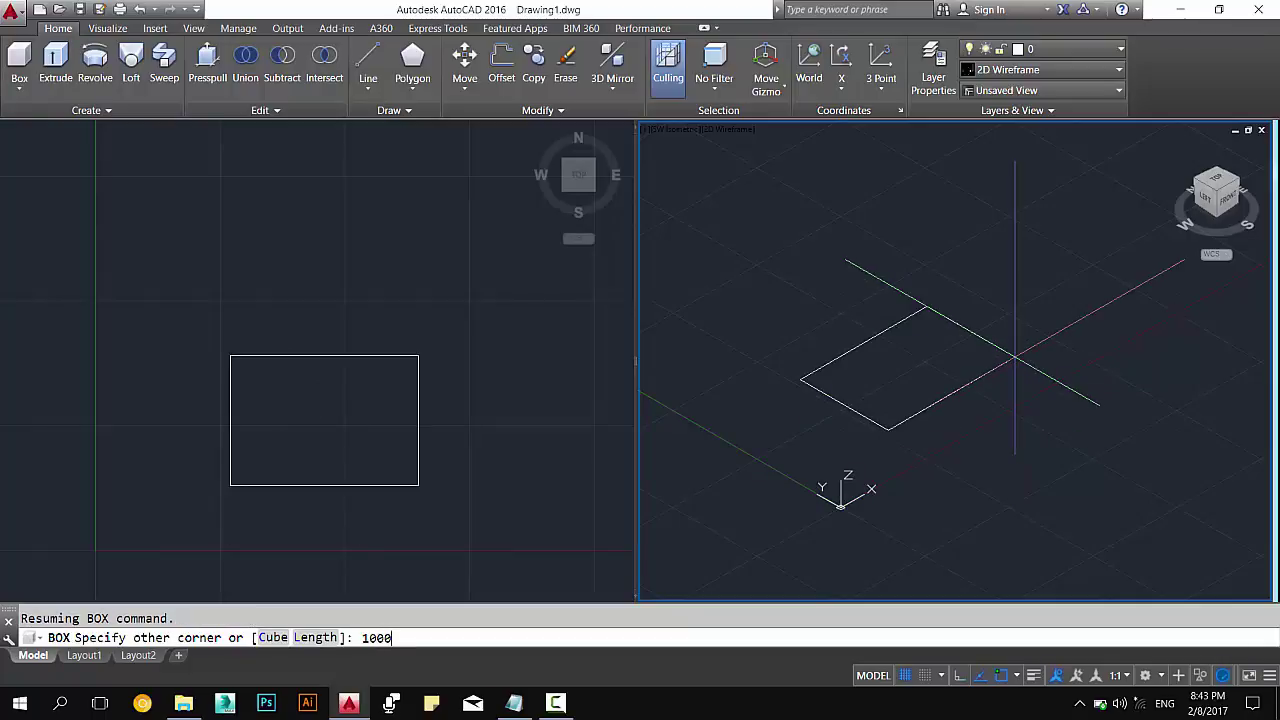
key(Return)
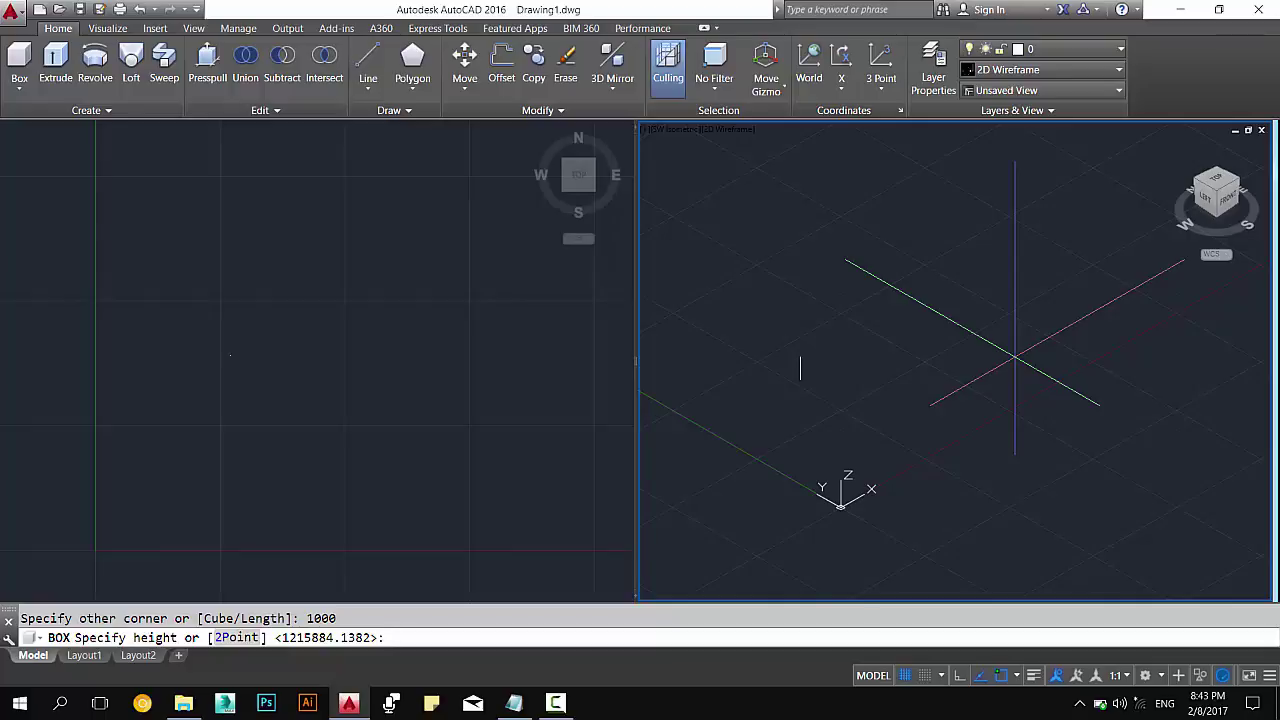
text(100)
key(Return)
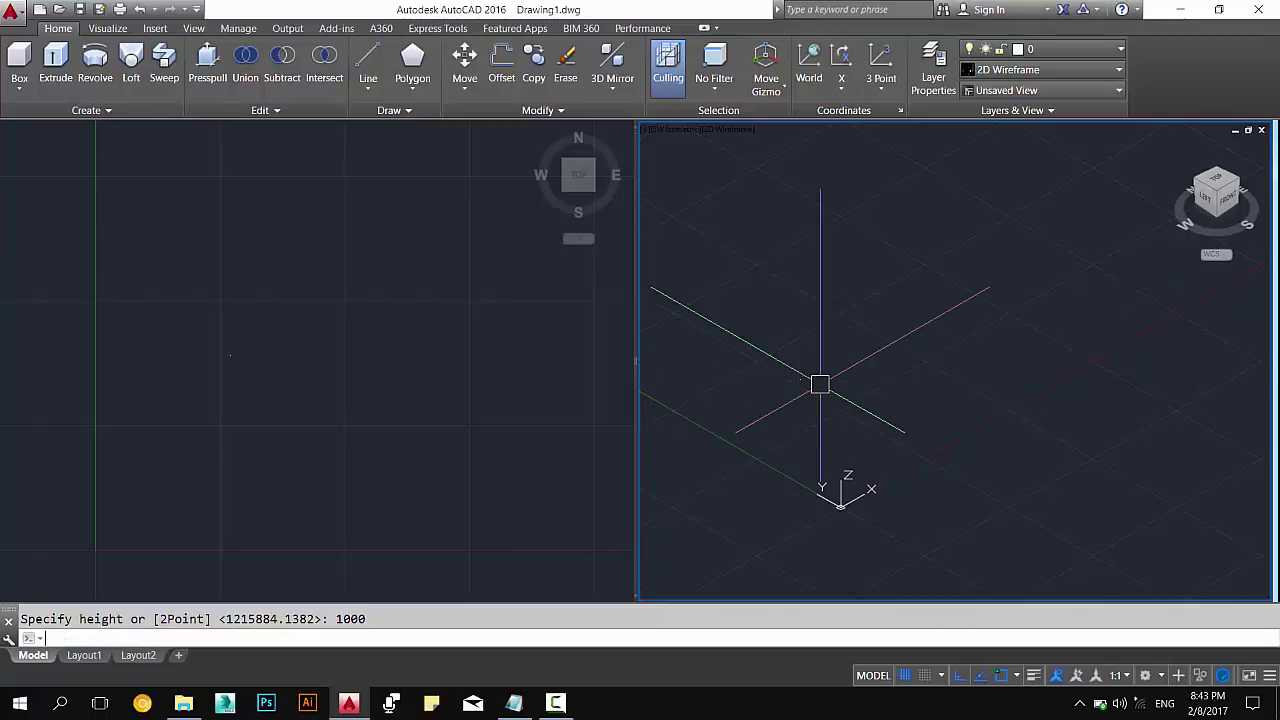
Zoom the isometric view to extents and adjust it to frame the new box.
text(z)
key(Return)
text(e)
key(Return)
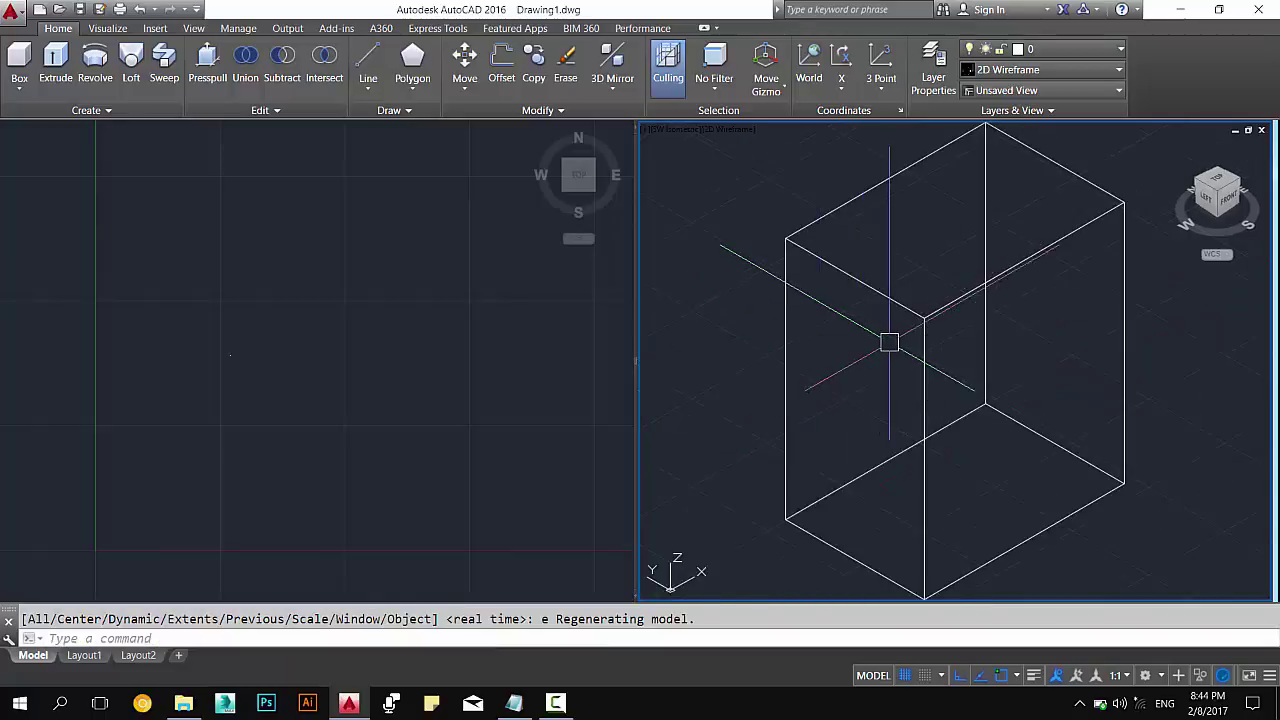
click(918, 300)
click(858, 328)
scroll(866, 359, down, 2)
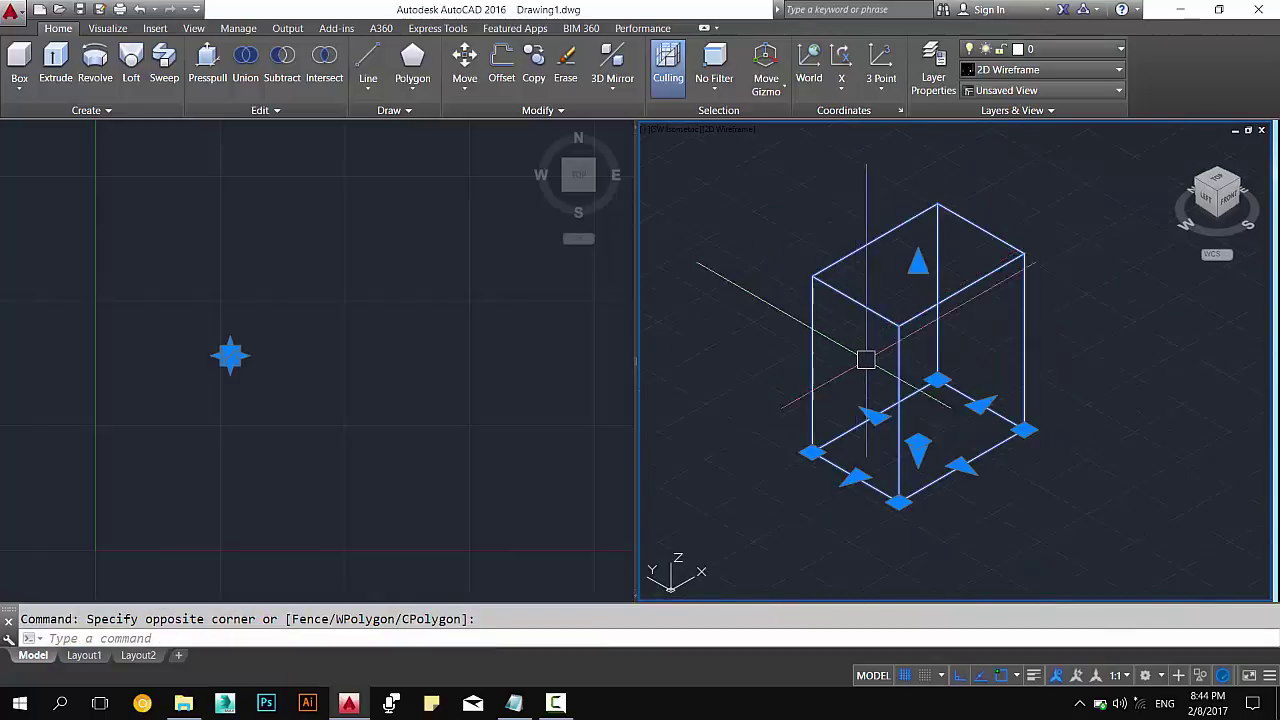
middle_drag(866, 359, 846, 324)
key(Escape)
middle_drag(803, 454, 863, 391)
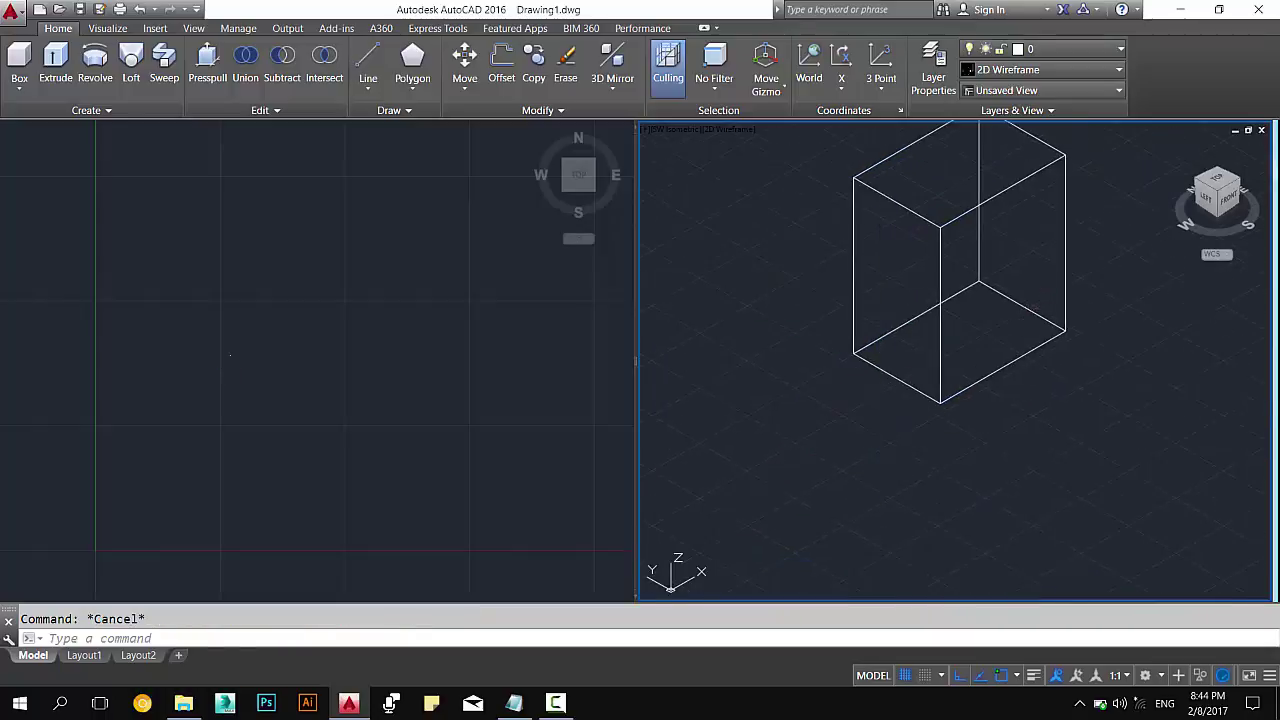
click(863, 391)
key(Escape)
Zoom the Top viewport to extents, then start a second box in the isometric viewport.
click(274, 354)
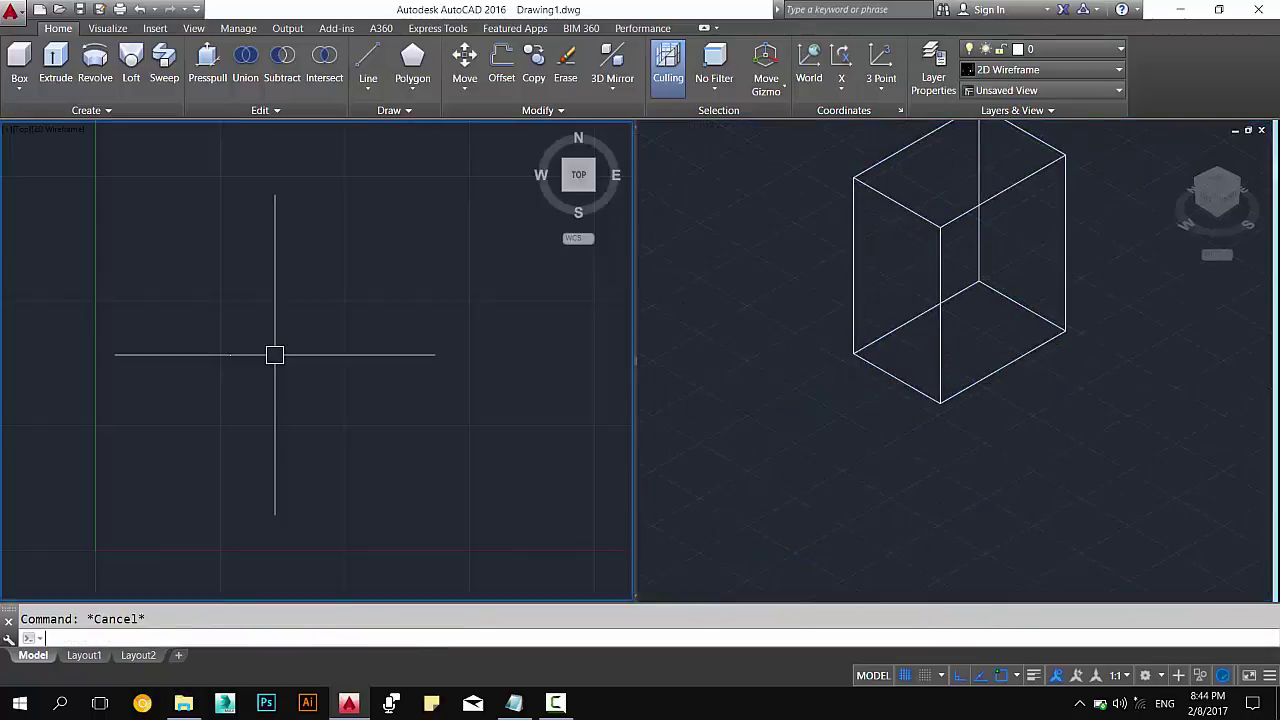
key(z)
key(Return)
key(e)
key(Return)
click(774, 417)
text(bo)
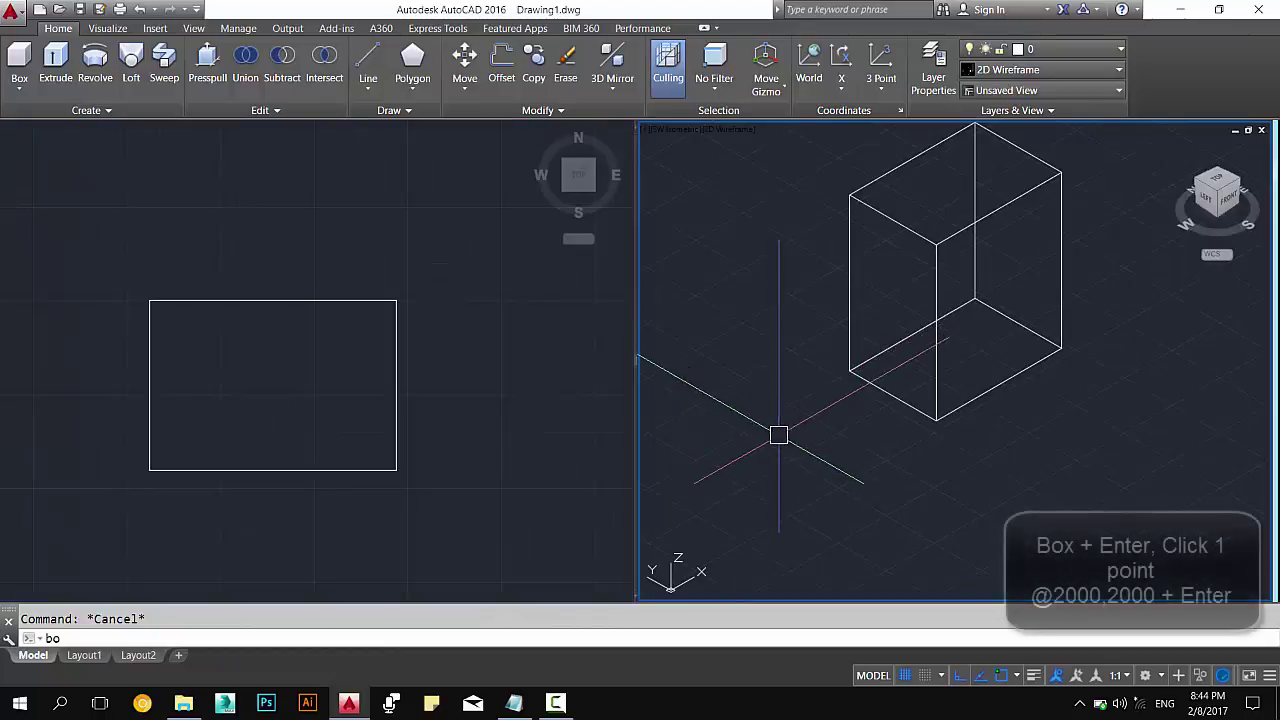
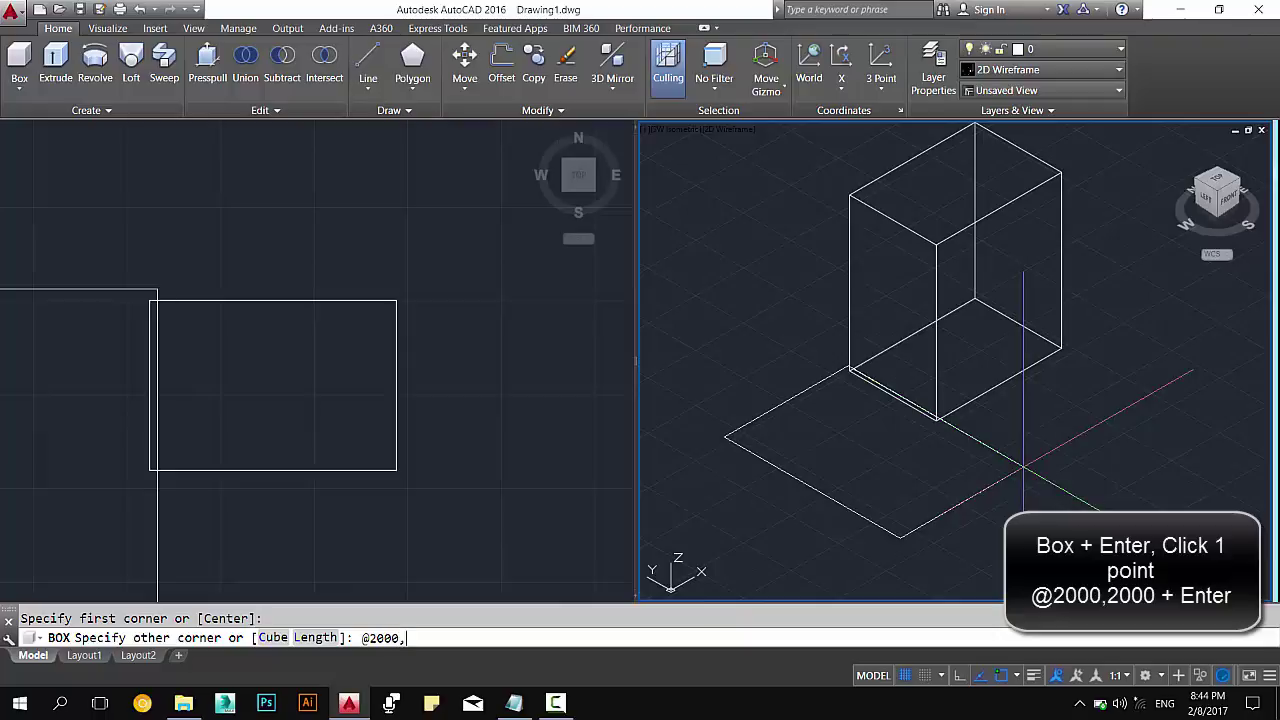
Finish the box with a 2000,2000 base corner and a height of 3000.
key(Return)
scroll(1022, 468, up, 3)
scroll(942, 290, down, 6)
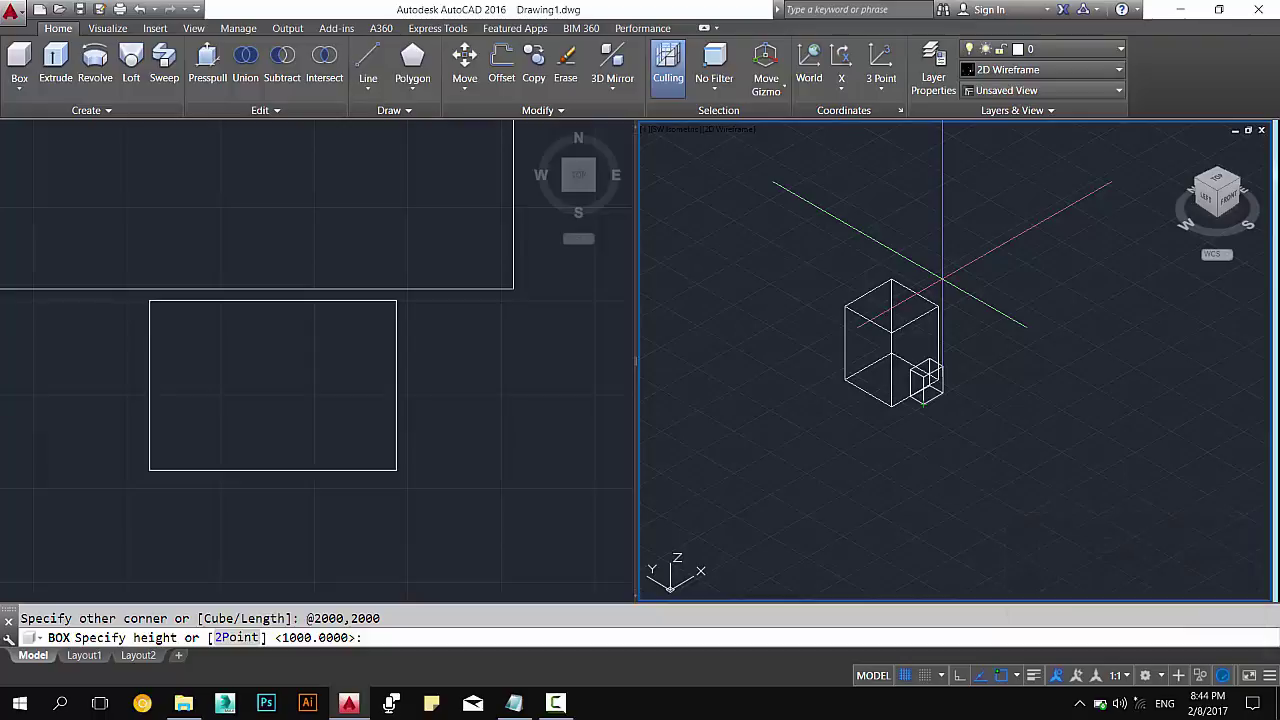
text(3000)
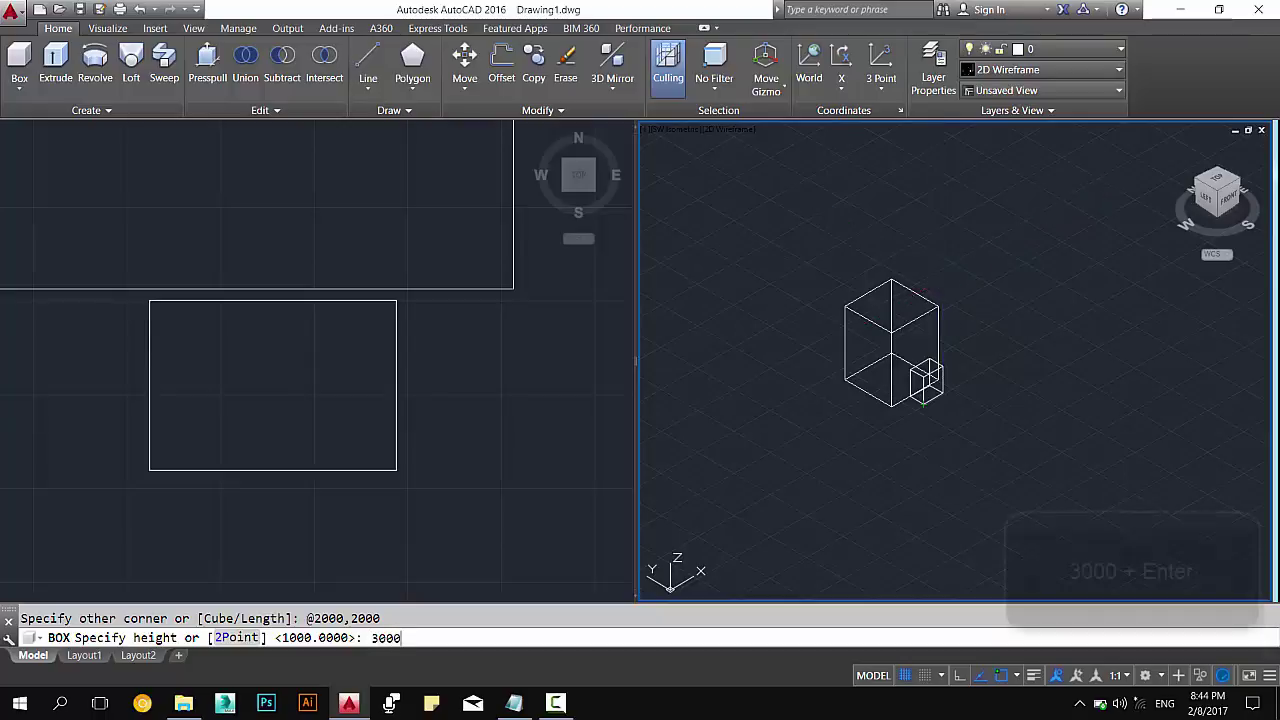
key(Return)
Check in Drawing Units (UN) that units are millimetres, then zoom in on the tall box.
key(Escape)
text(un)
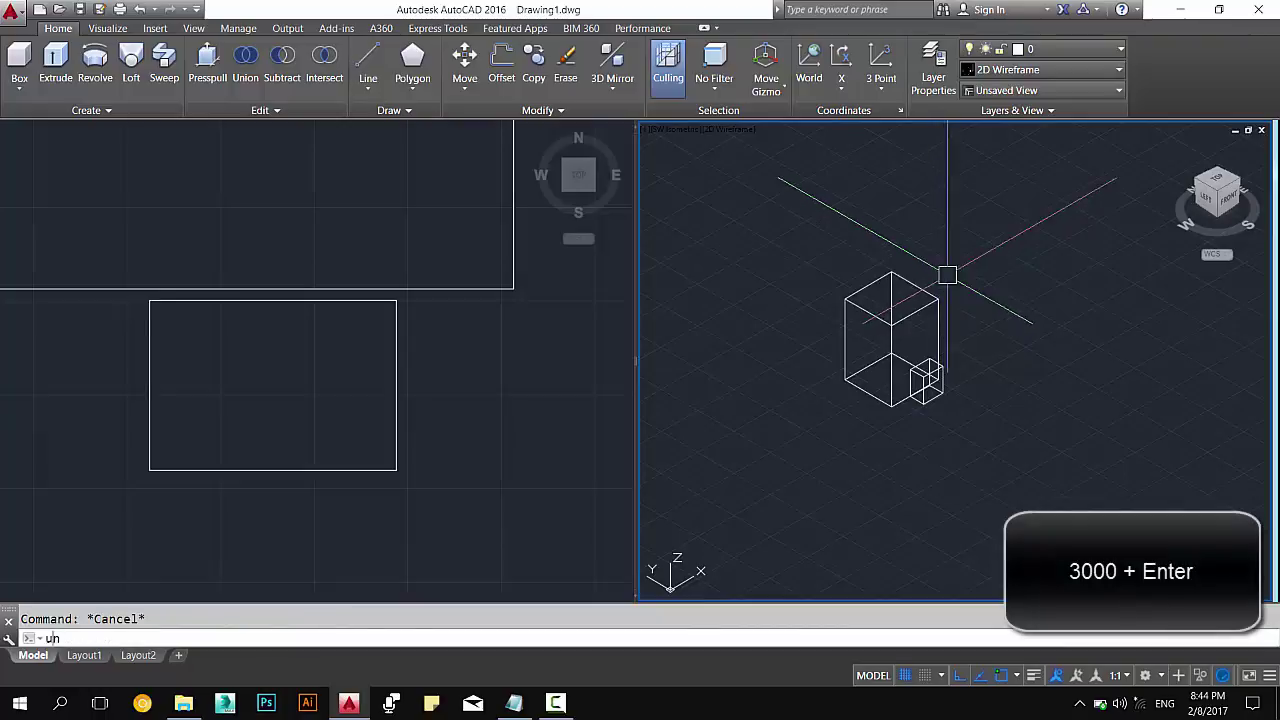
key(Return)
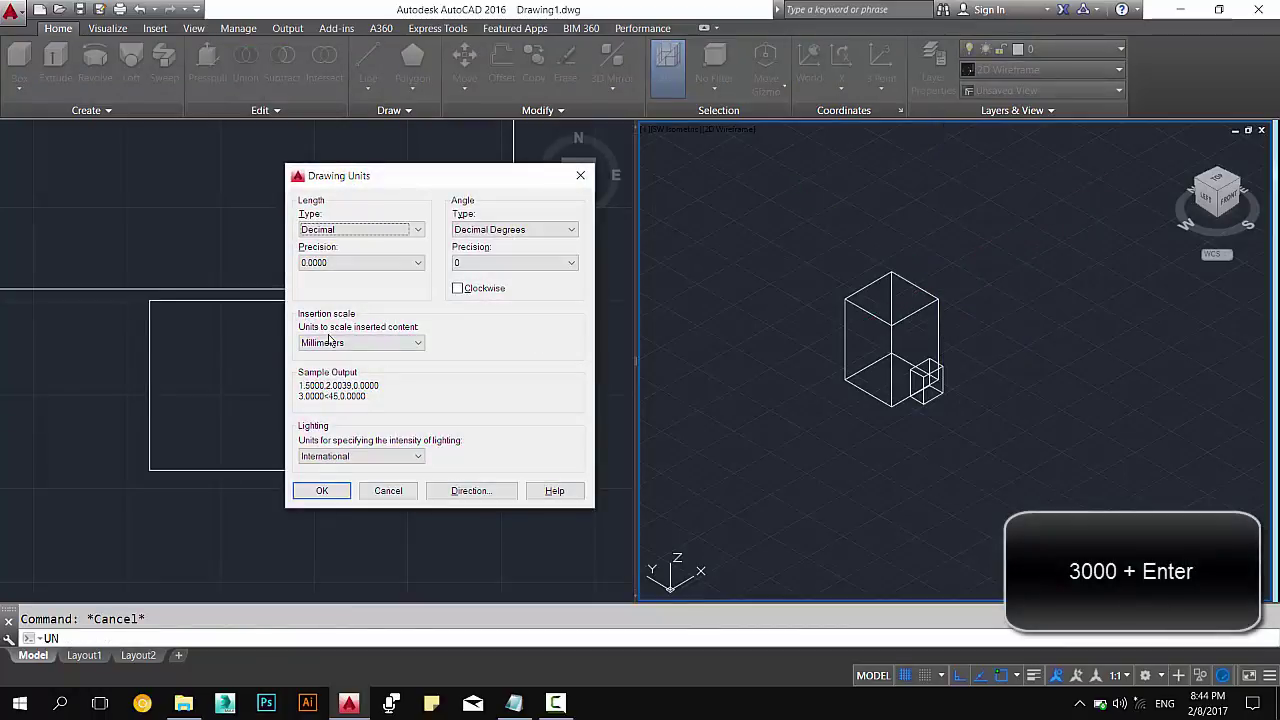
key(Return)
scroll(890, 400, up, 3)
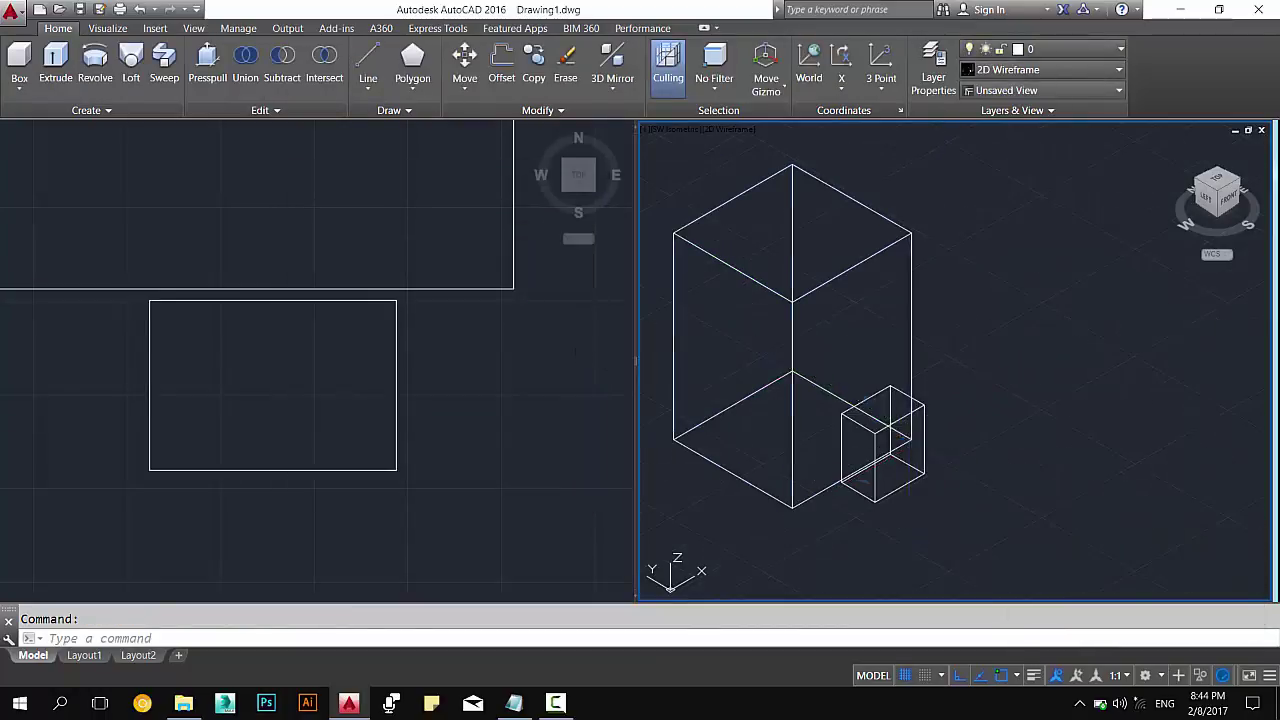
click(890, 432)
key(Escape)
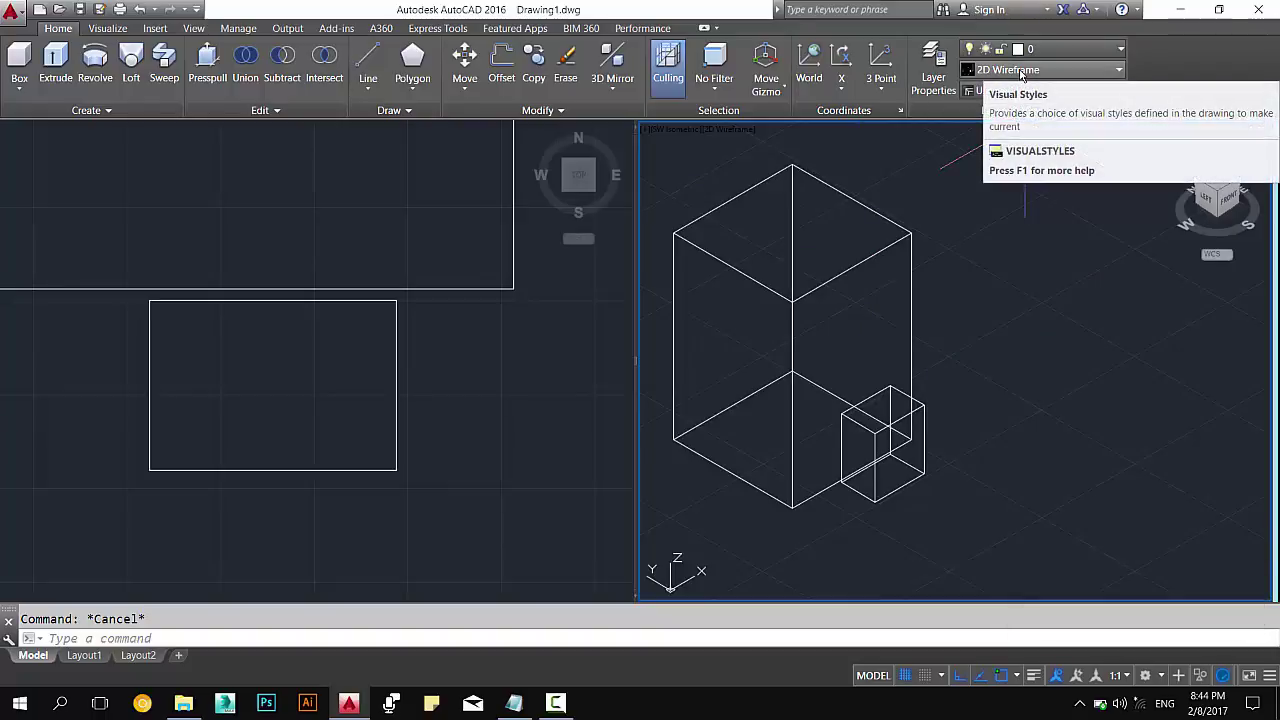
Preview the Conceptual, Hidden, Realistic, Shaded and 2D Wireframe visual styles in turn.
click(1021, 70)
click(1057, 112)
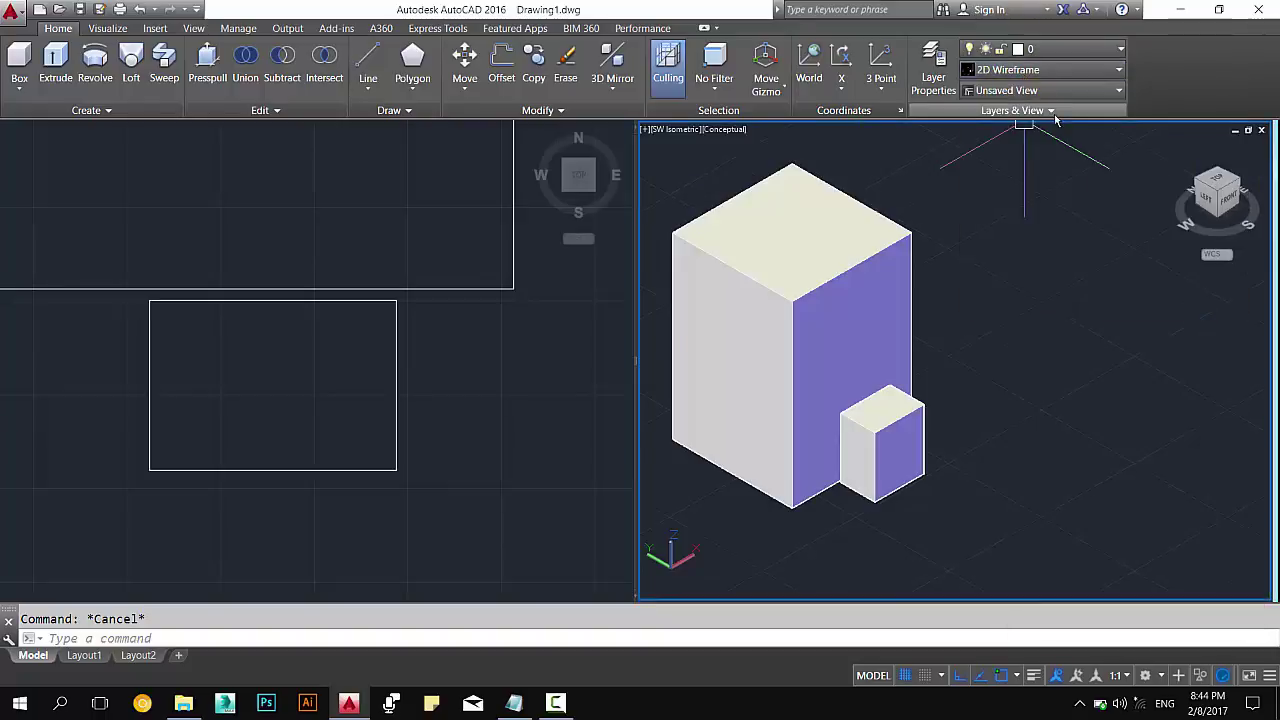
click(1057, 72)
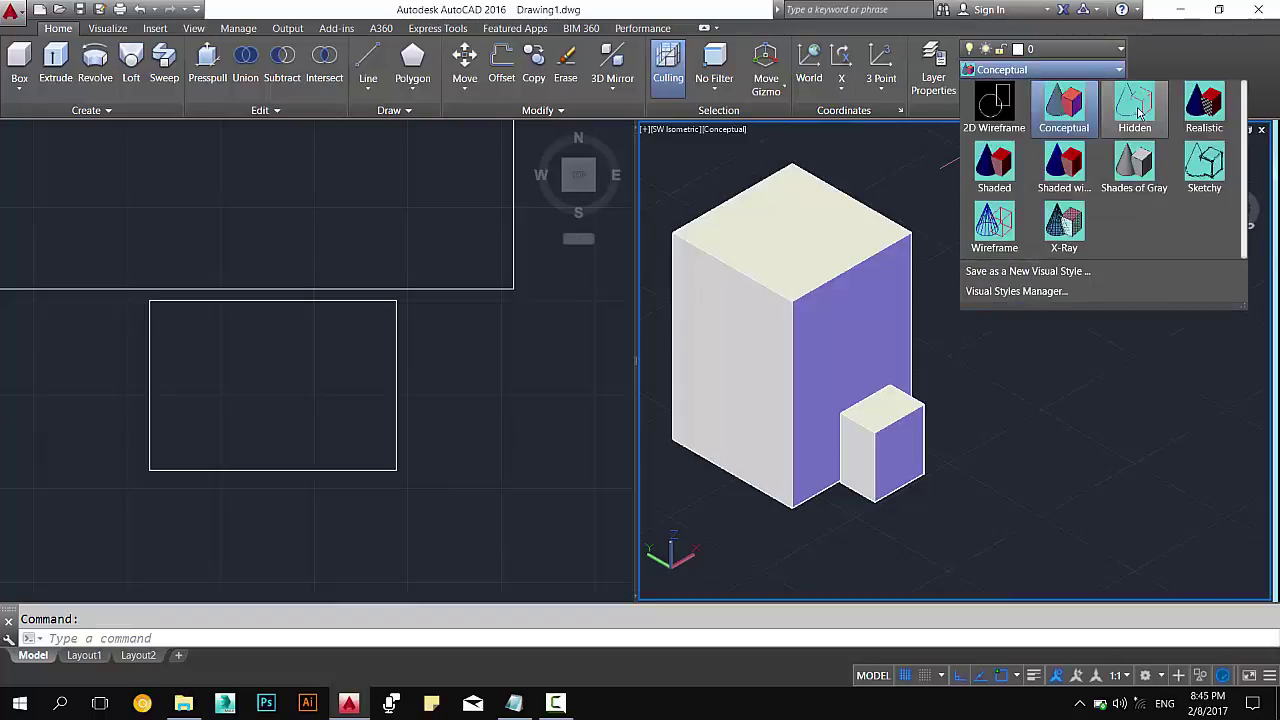
click(1137, 113)
click(1076, 70)
click(1200, 110)
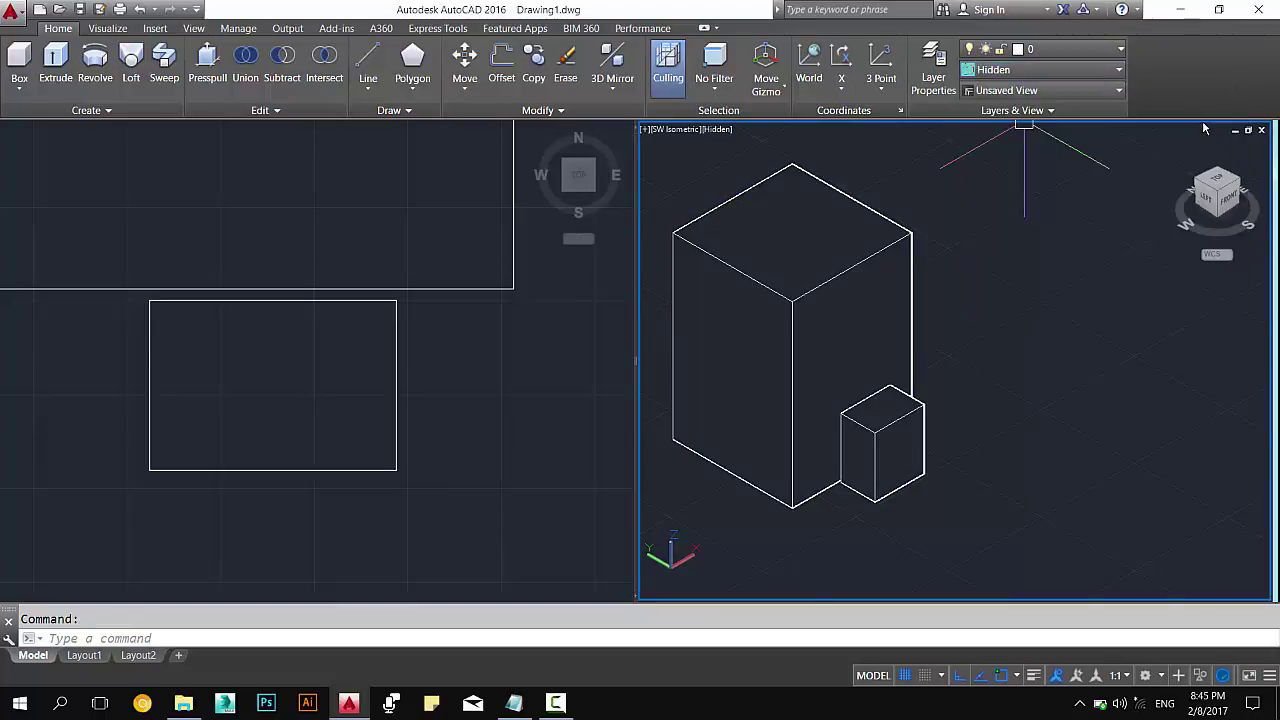
click(1081, 69)
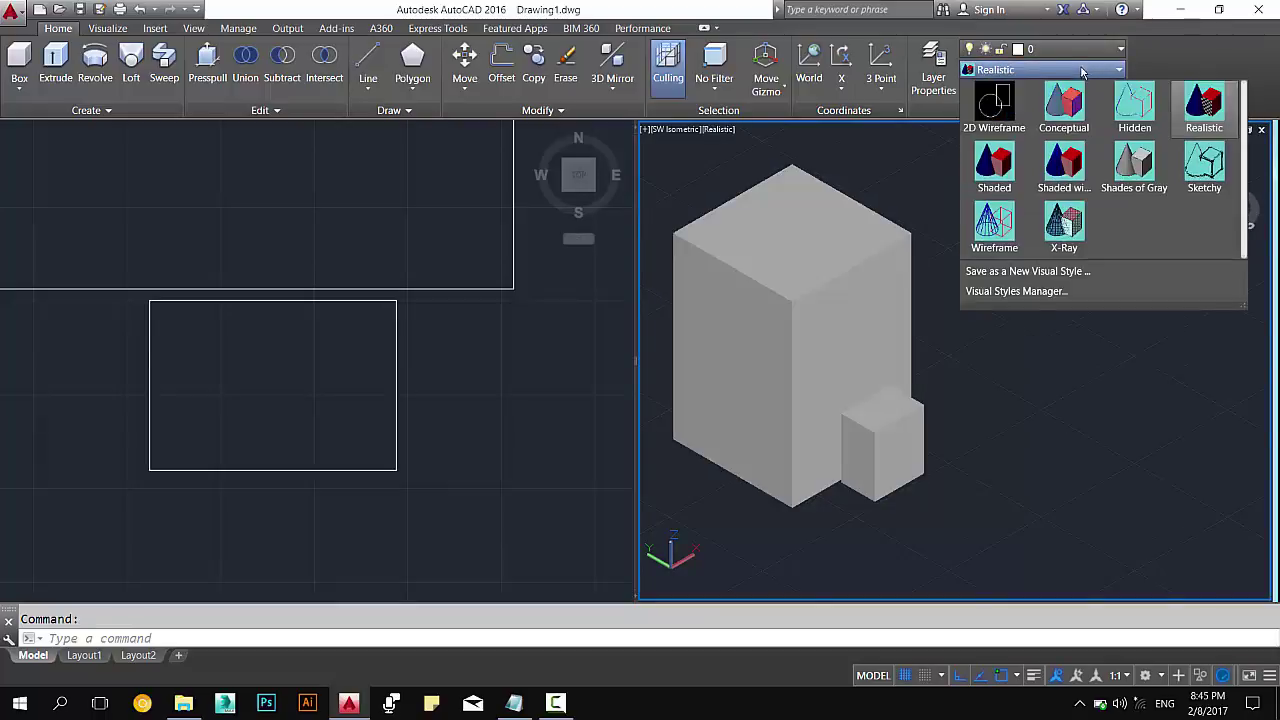
click(1000, 178)
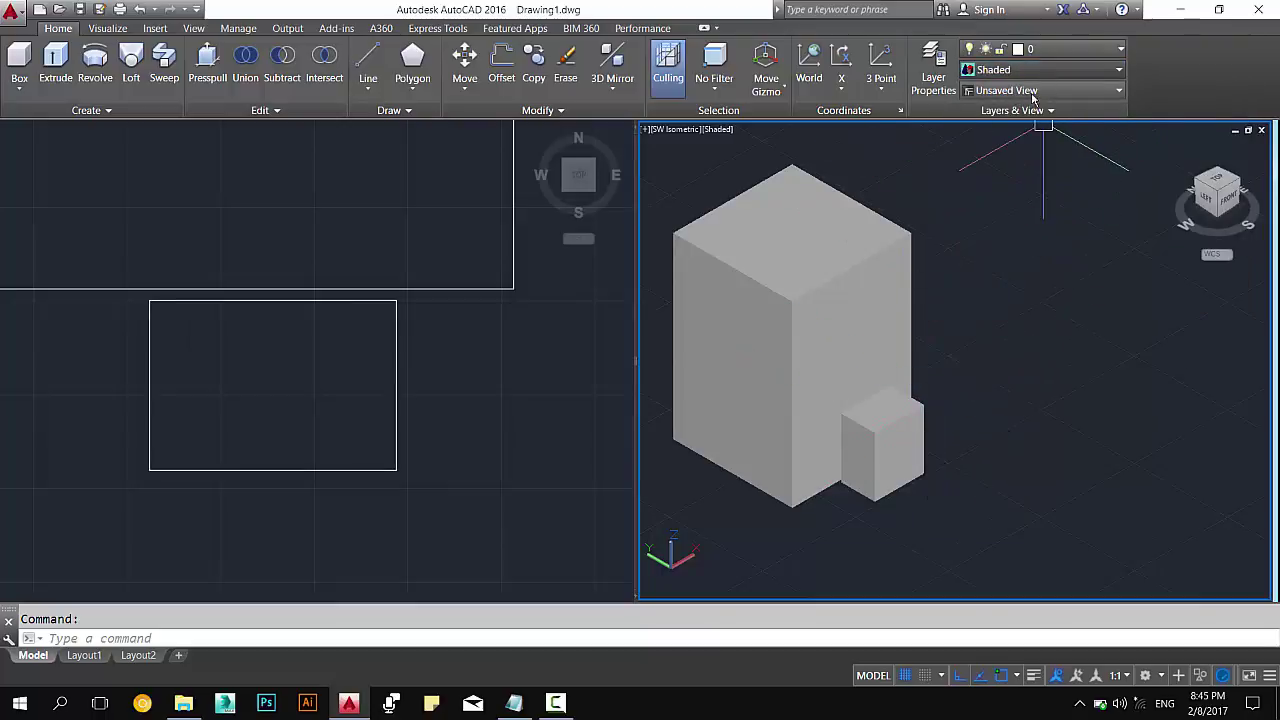
click(1040, 70)
click(989, 171)
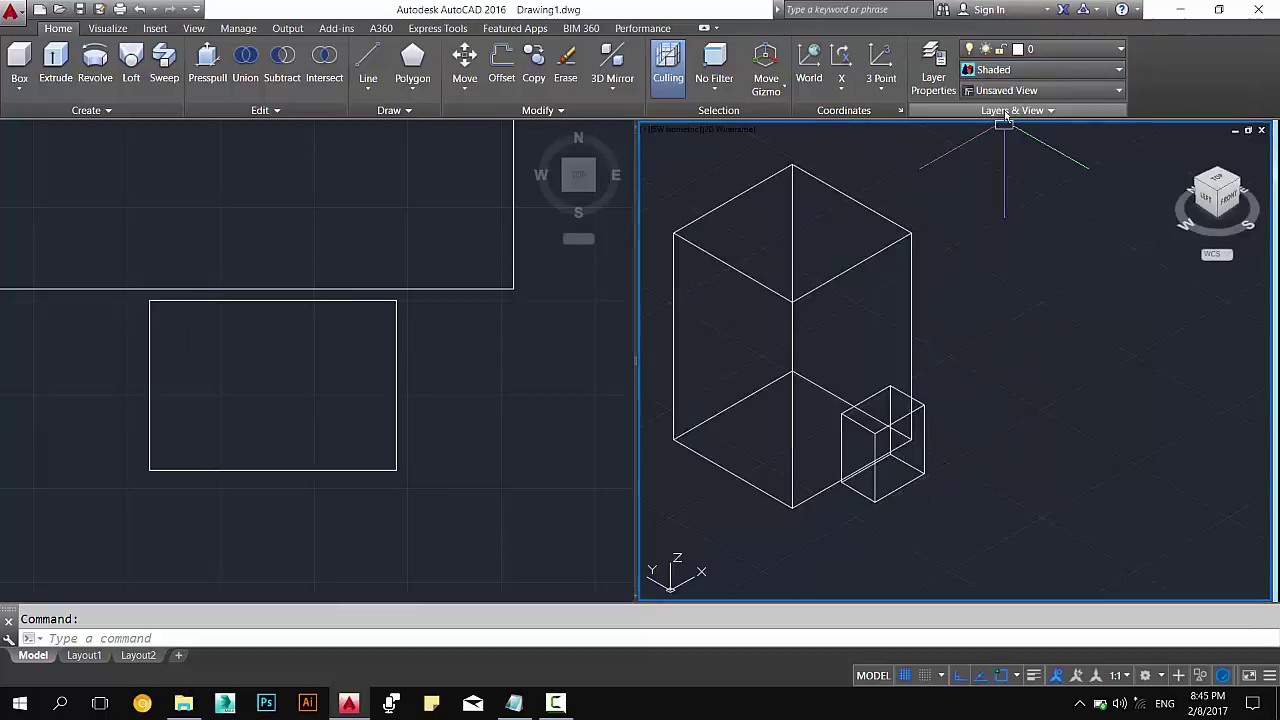
Settle on the Shades of Gray visual style and dismiss the sub-selection tip.
click(1022, 74)
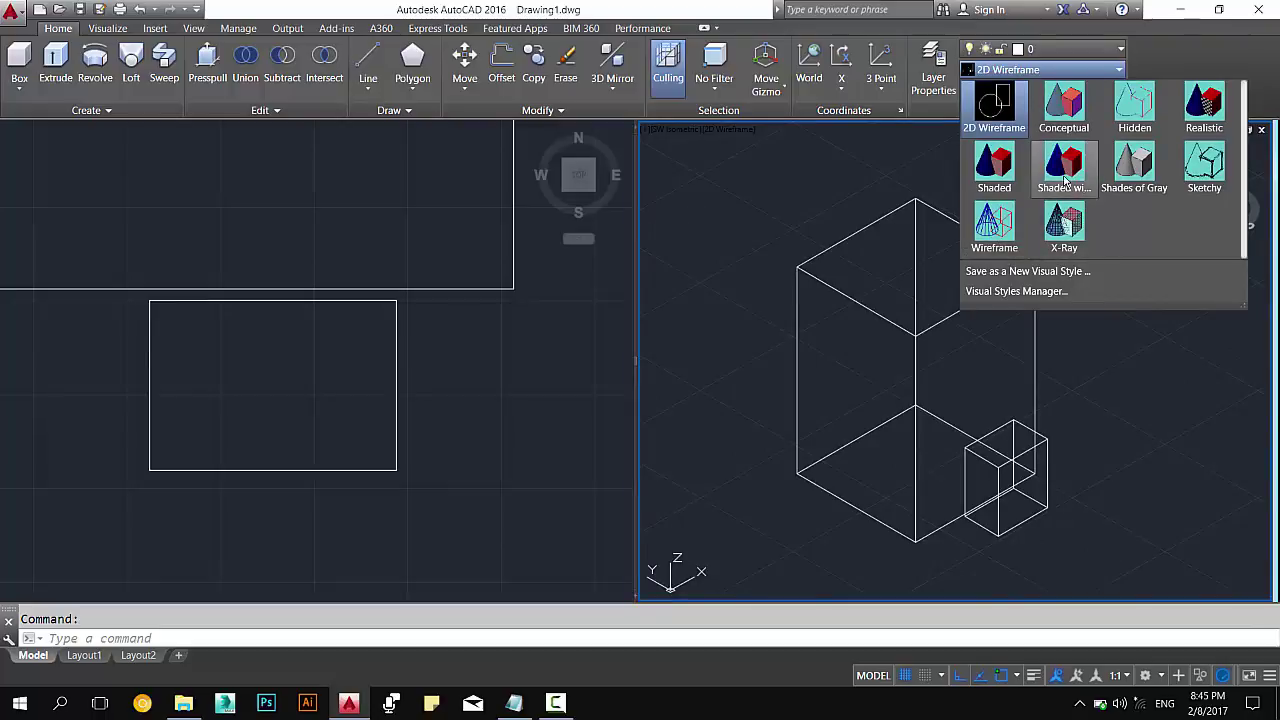
click(1134, 168)
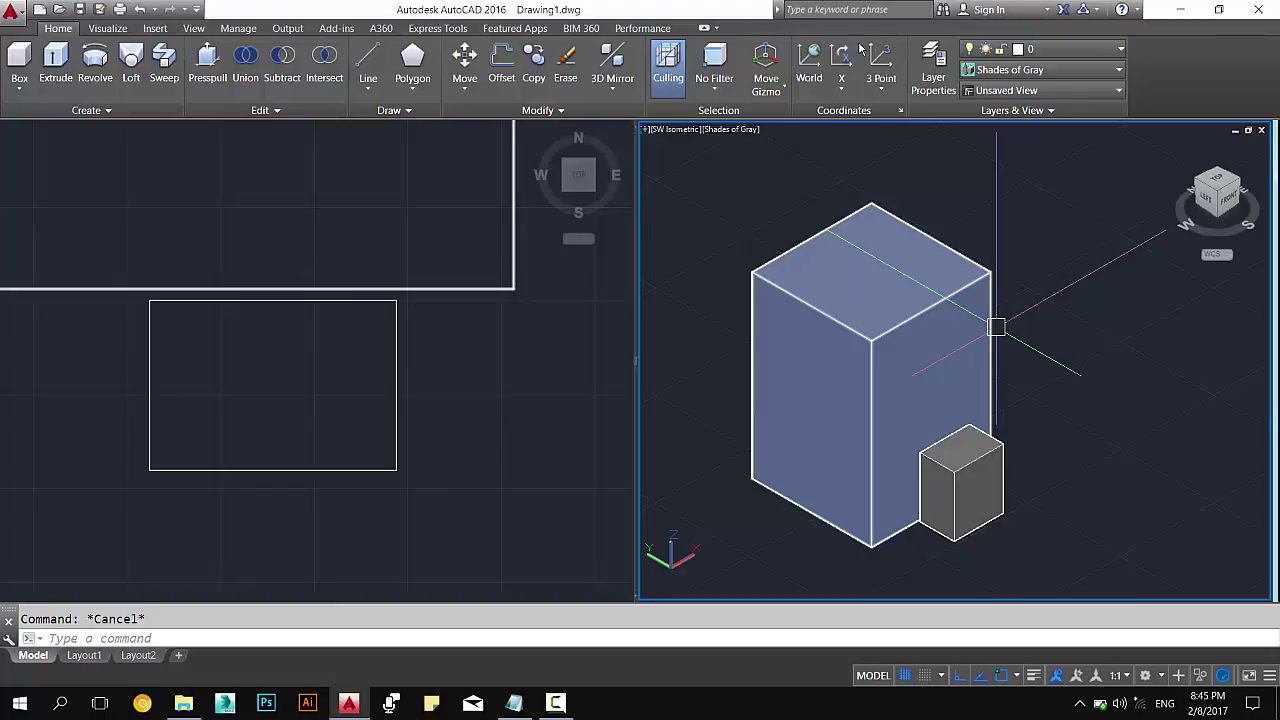
click(960, 480)
key(Escape)
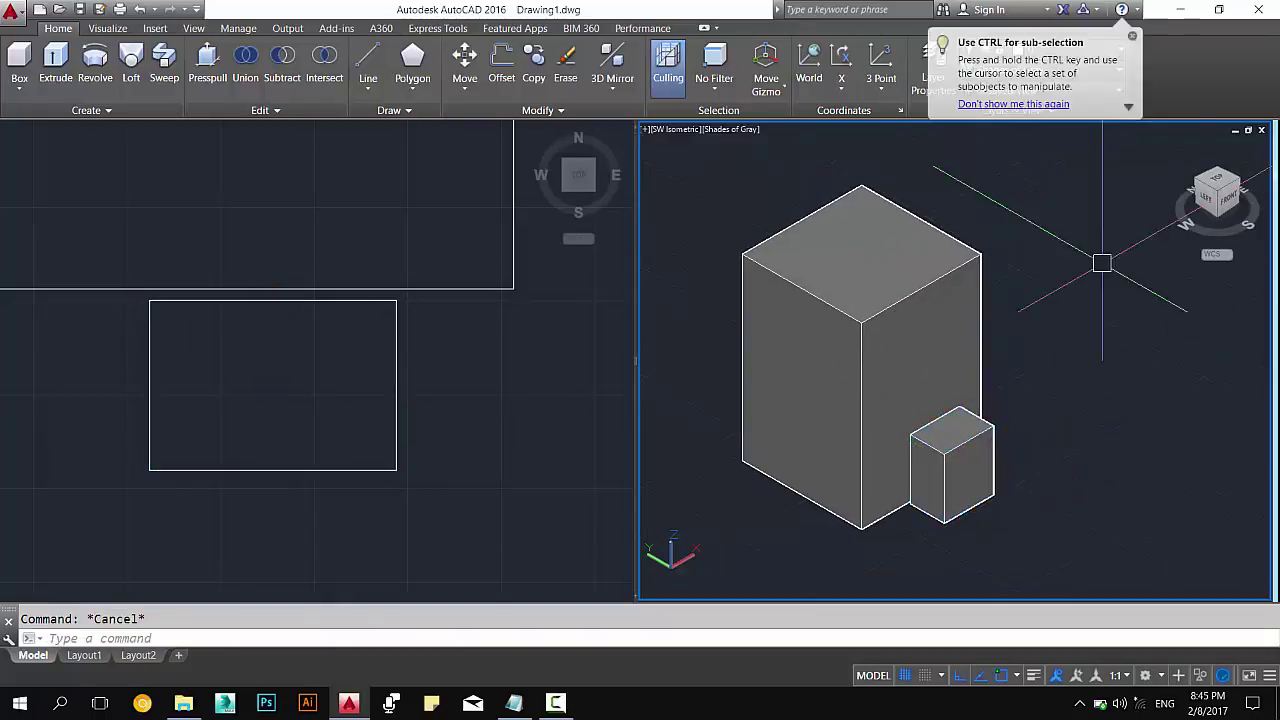
click(1132, 36)
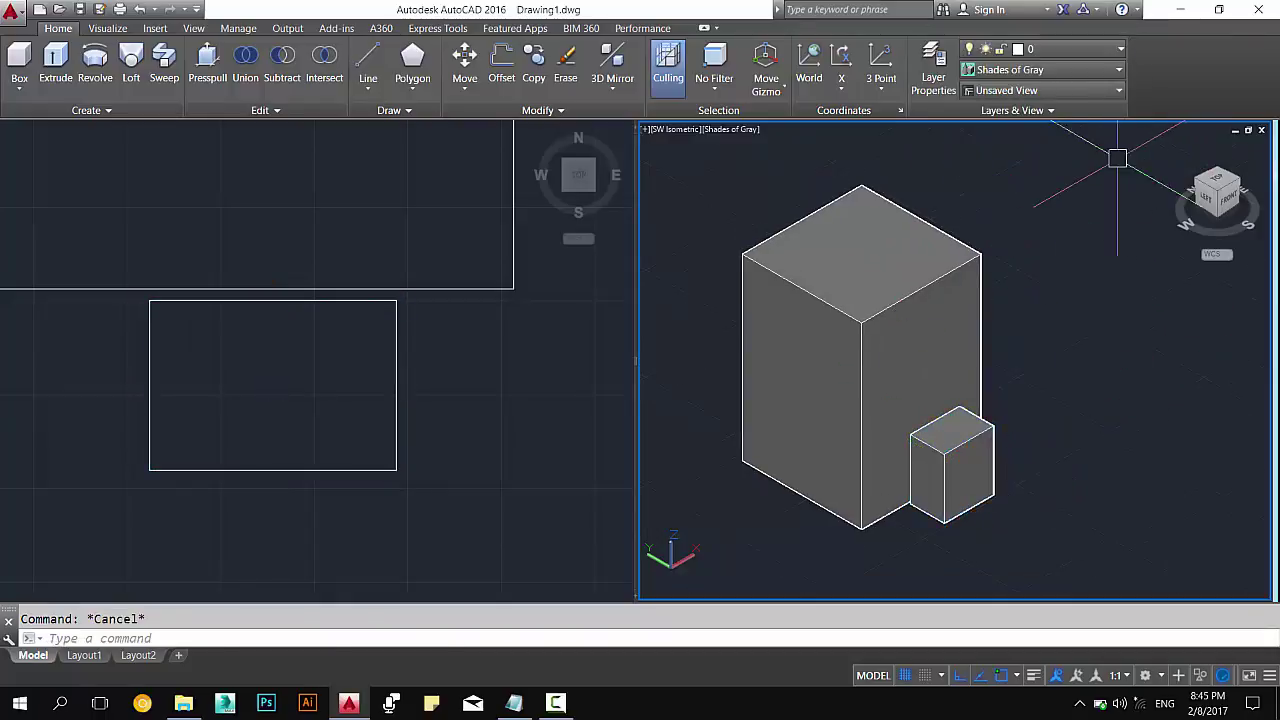
Return to 2D Wireframe, erase both boxes, and make the top viewport active.
click(1040, 69)
click(990, 135)
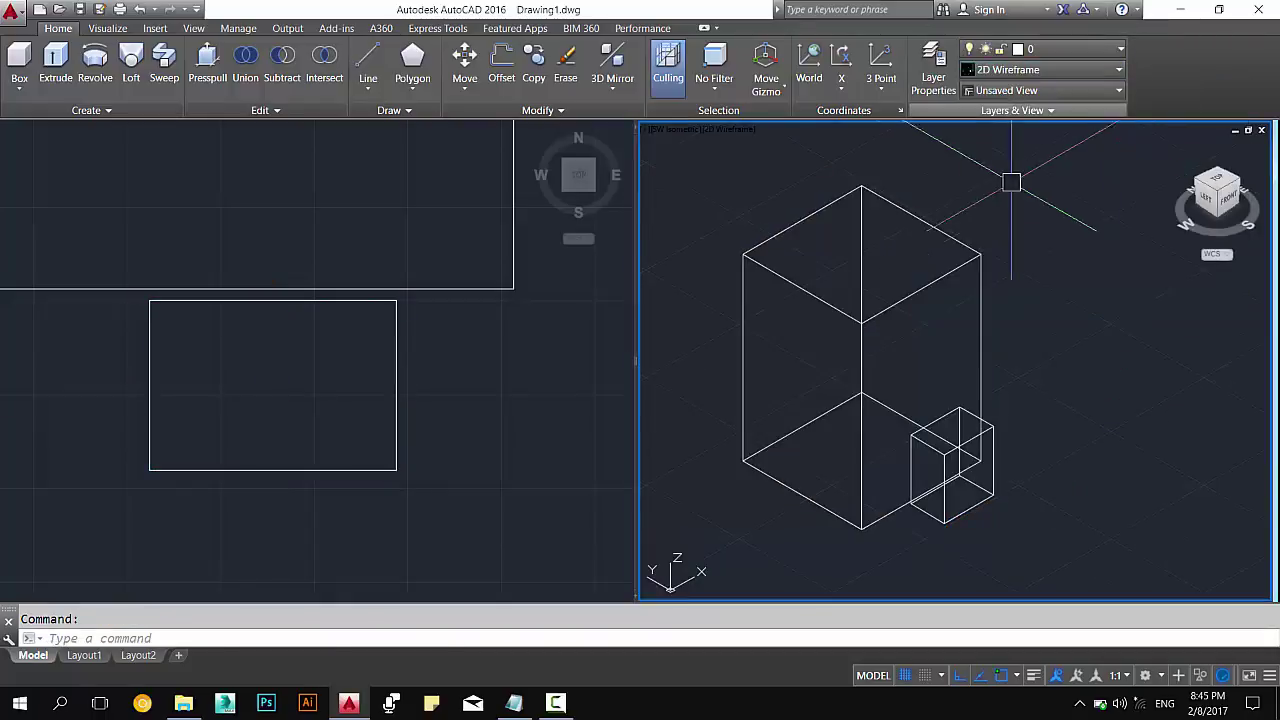
click(1011, 182)
click(896, 442)
middle_drag(920, 426, 981, 460)
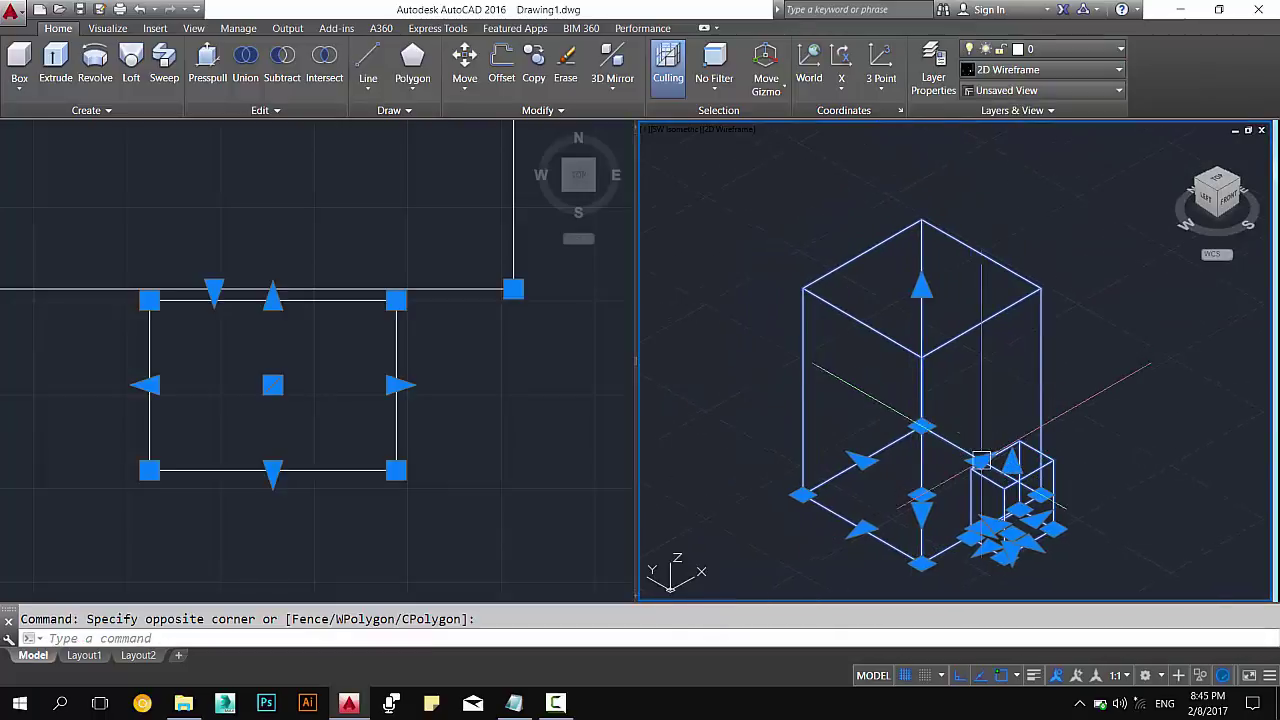
key(Delete)
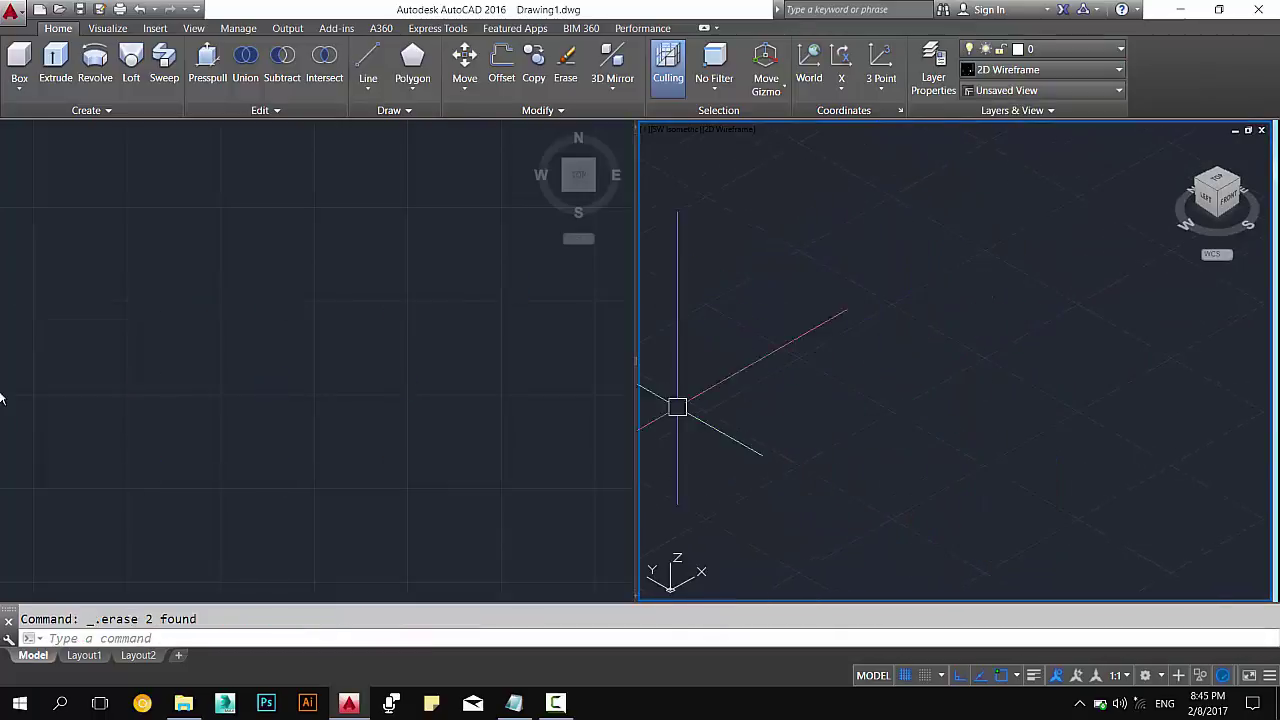
click(10, 395)
click(19, 89)
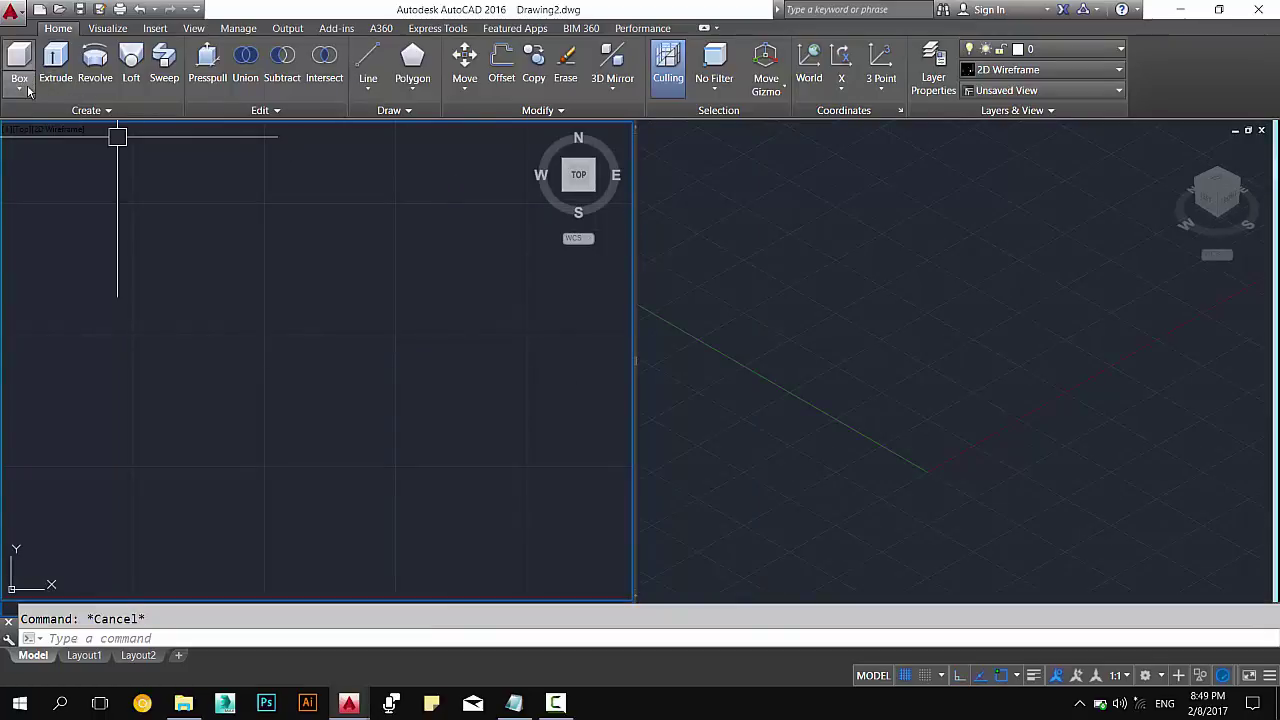
click(20, 89)
click(44, 119)
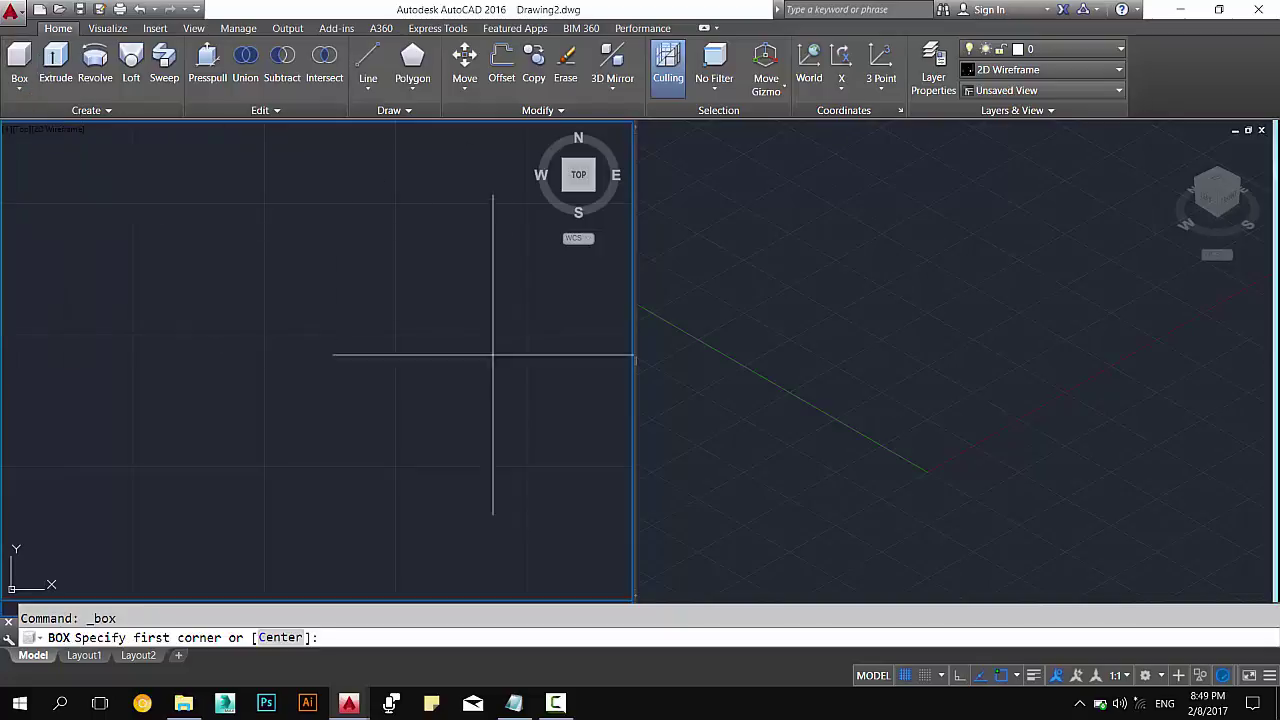
click(201, 397)
click(376, 503)
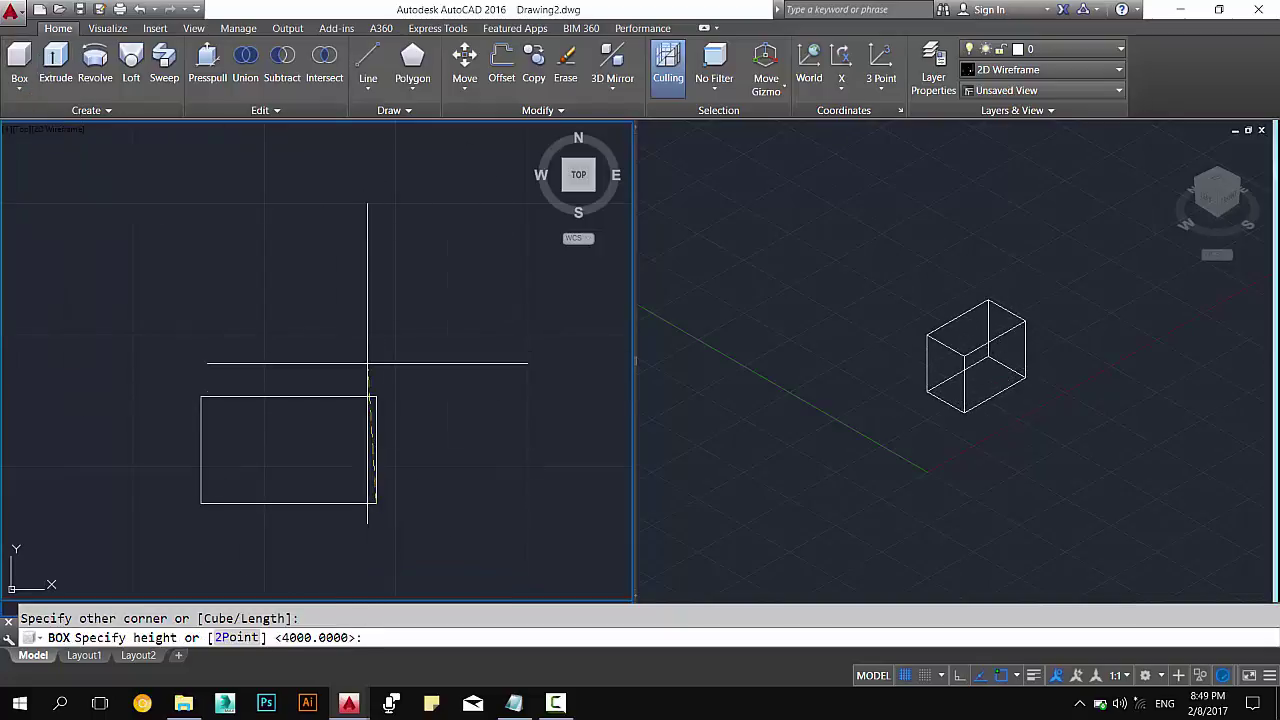
click(368, 385)
click(1028, 467)
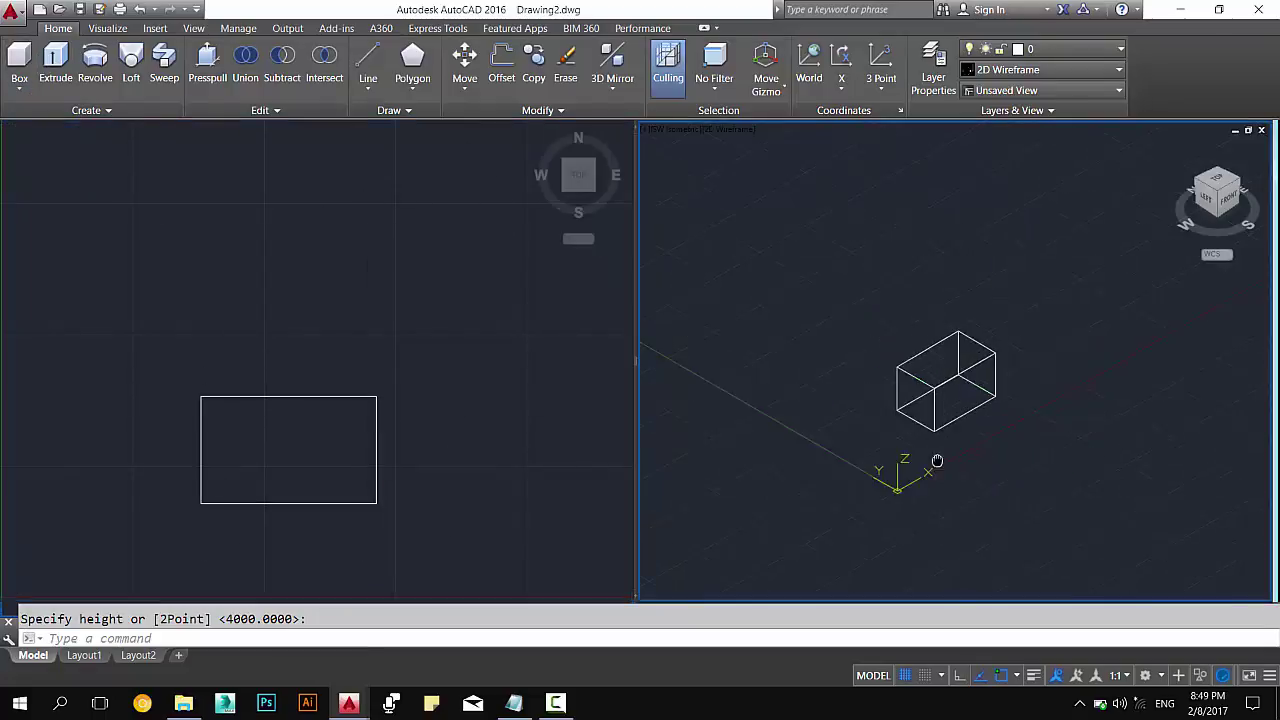
scroll(934, 457, up, 3)
click(338, 290)
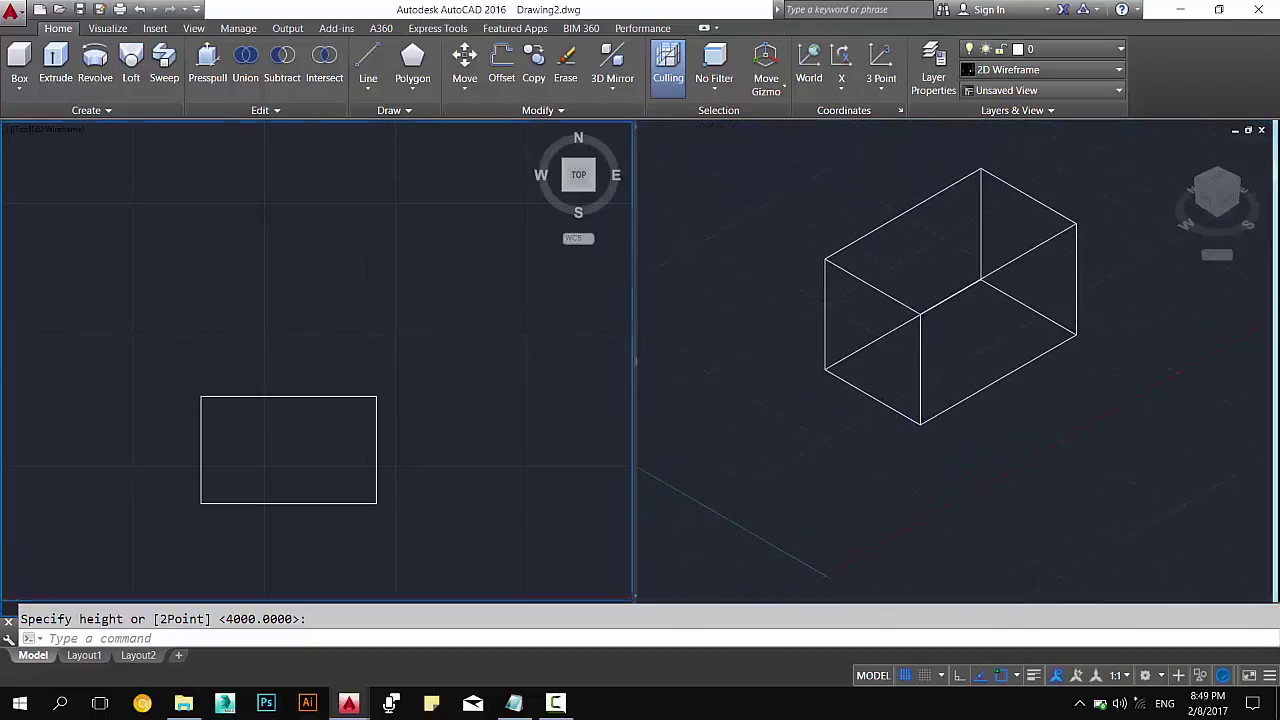
click(18, 66)
click(826, 453)
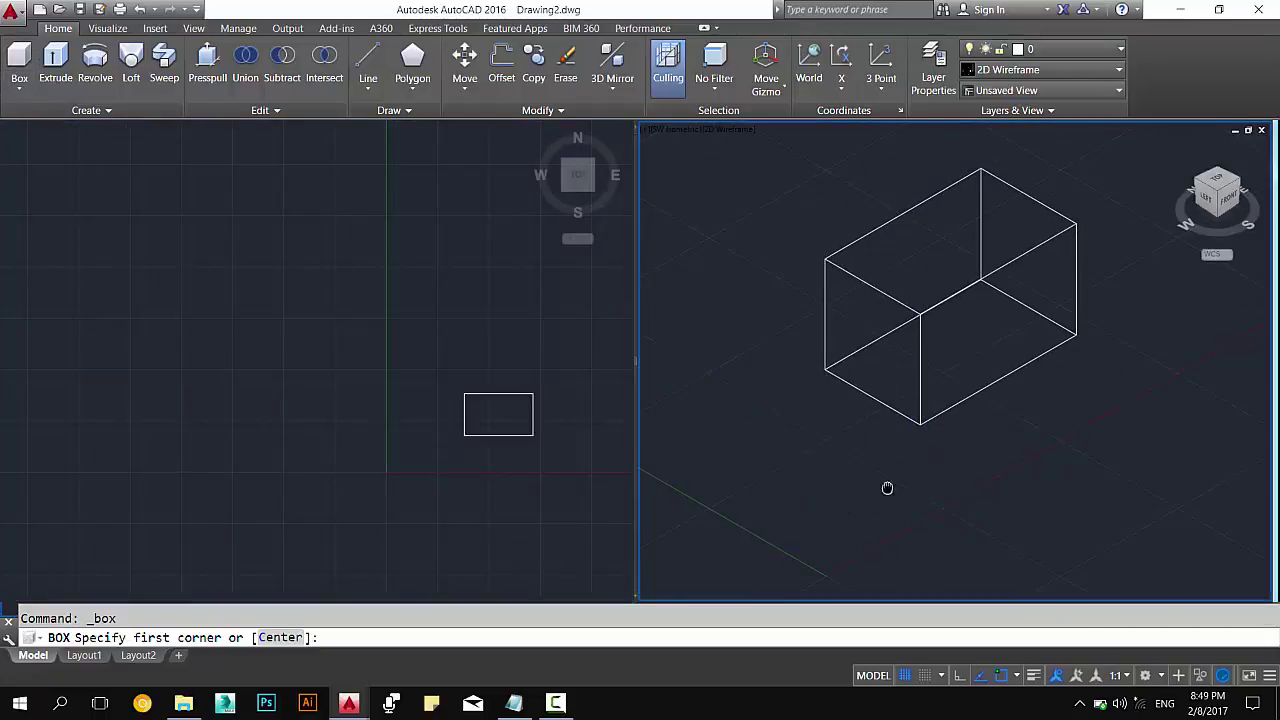
middle_drag(887, 487, 743, 457)
click(759, 379)
click(1078, 378)
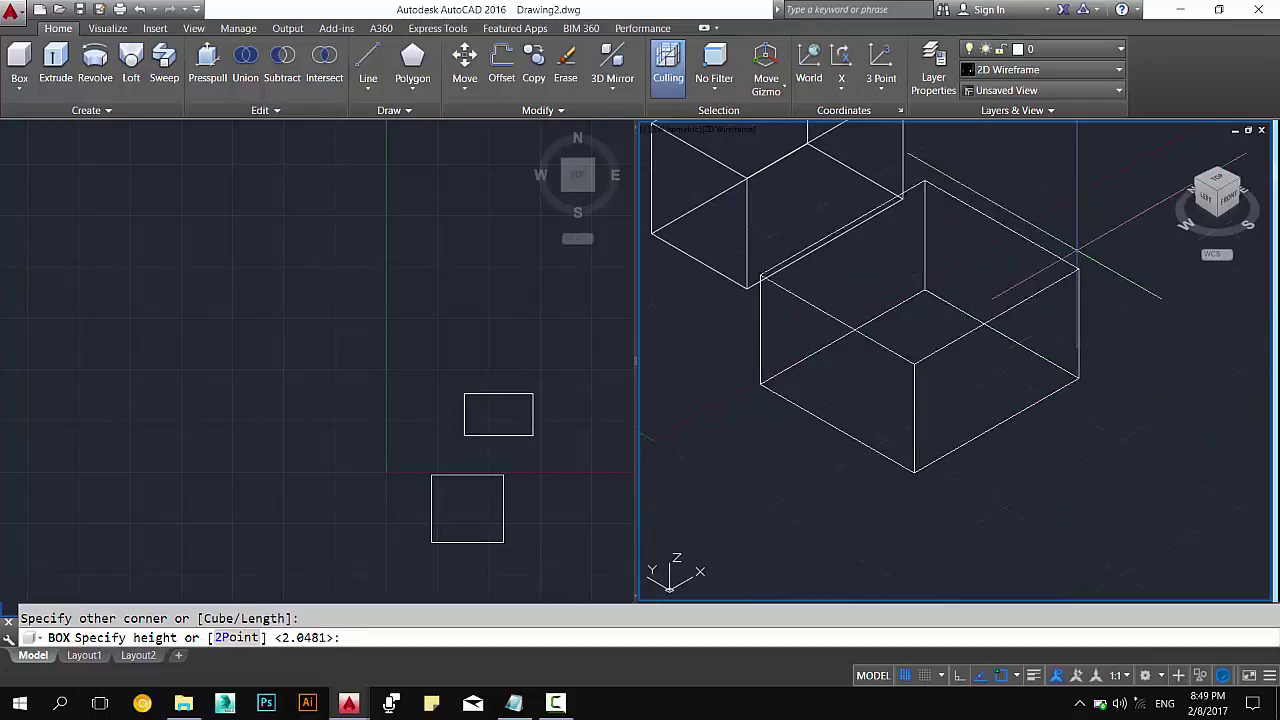
click(1075, 250)
scroll(863, 294, down, 2)
click(991, 243)
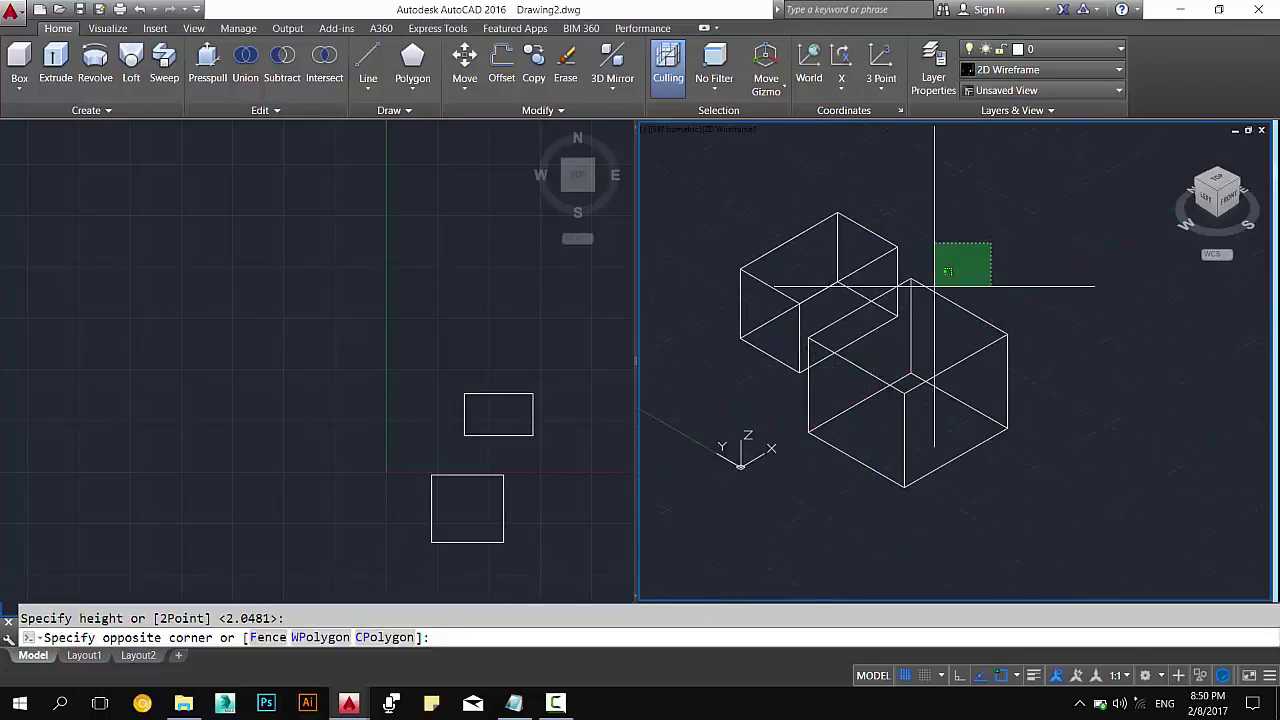
click(930, 320)
key(Delete)
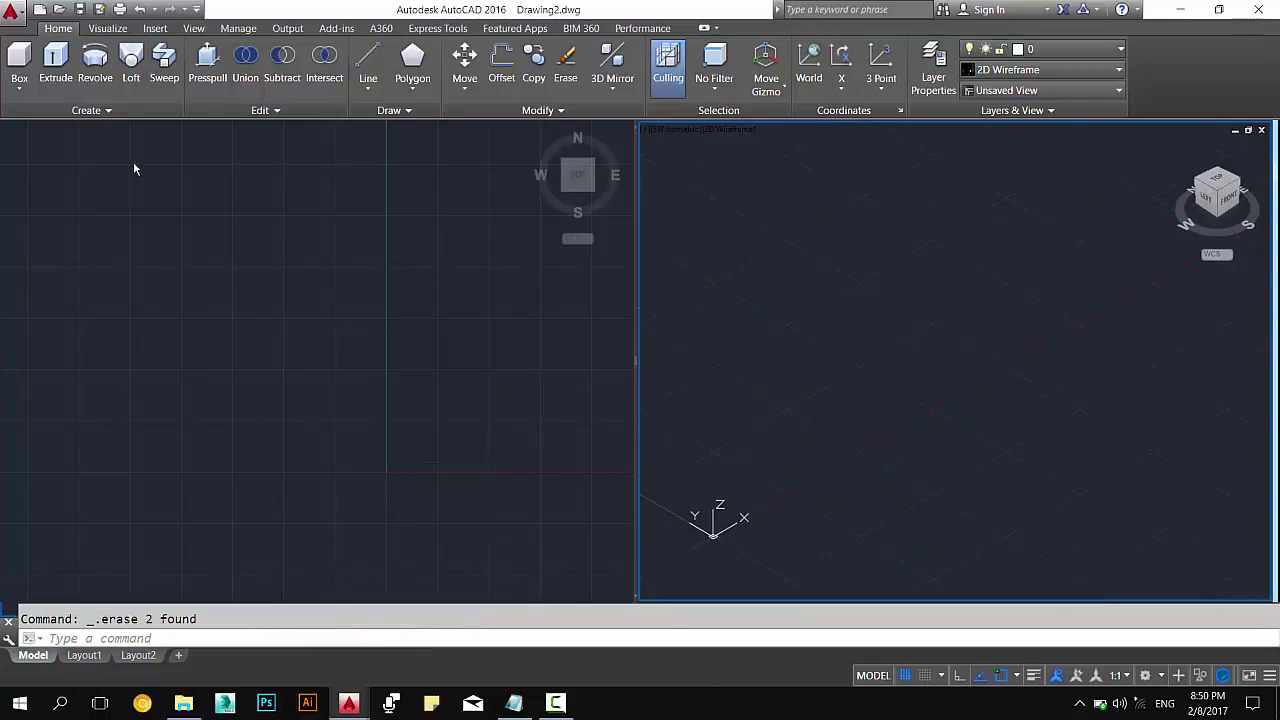
Draw a cylinder, picking its base centre and radius in the top view.
click(15, 90)
click(26, 157)
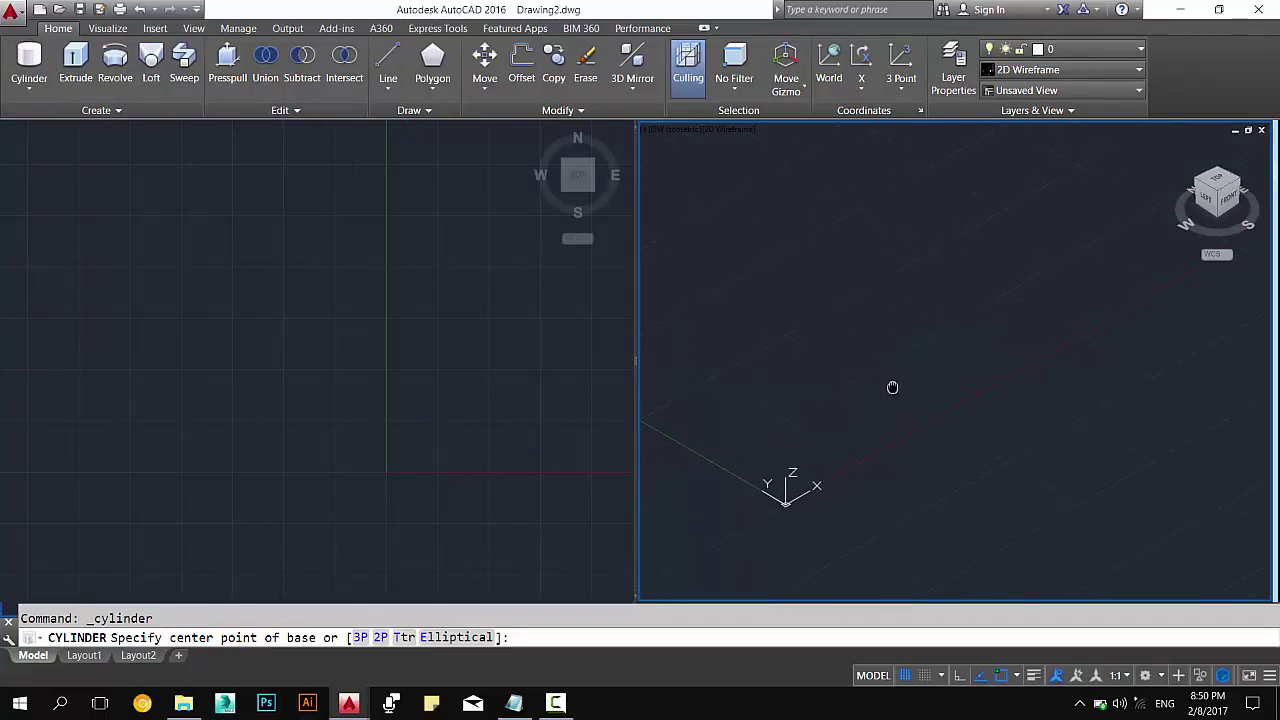
click(845, 430)
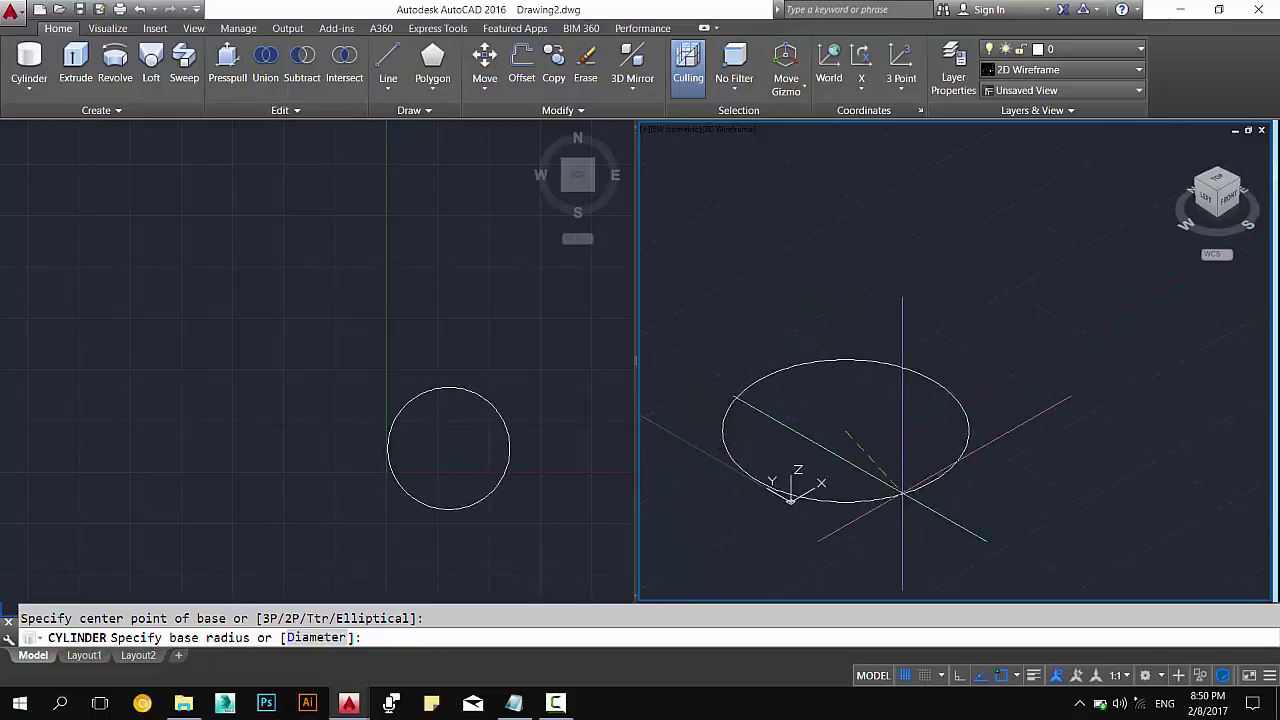
click(891, 481)
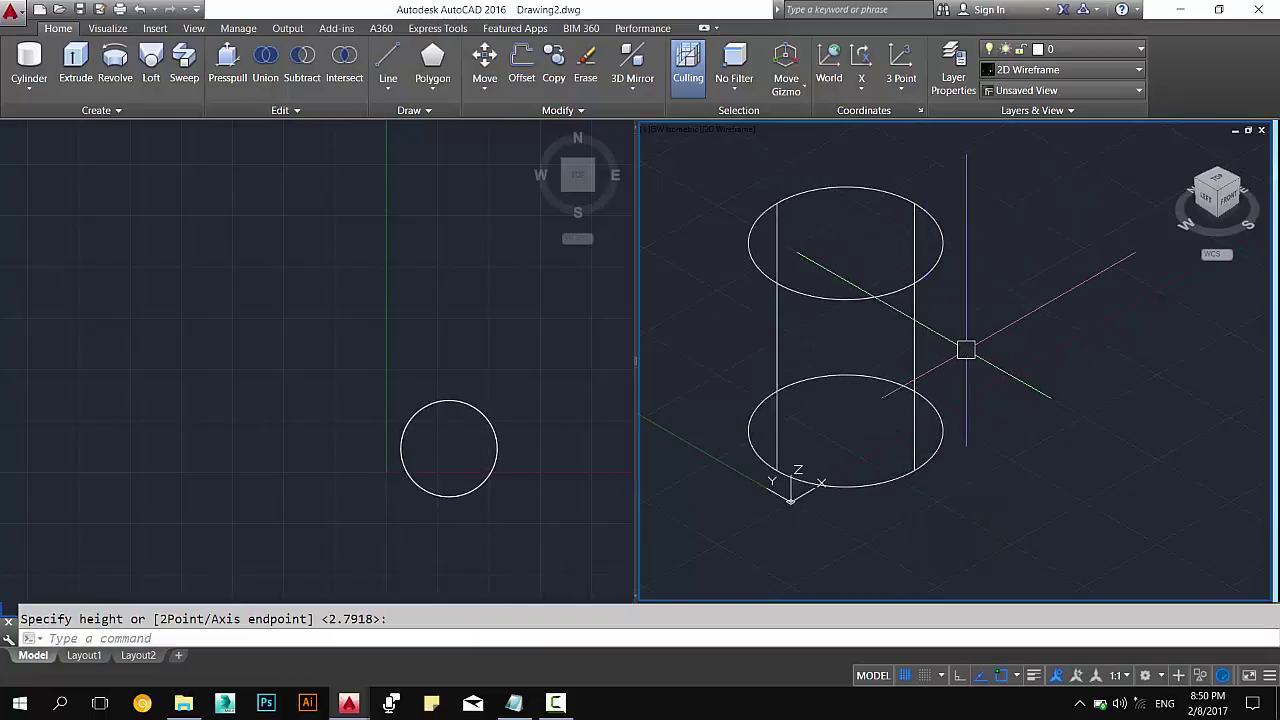
Shade the 3D viewport in the Conceptual visual style.
click(1029, 72)
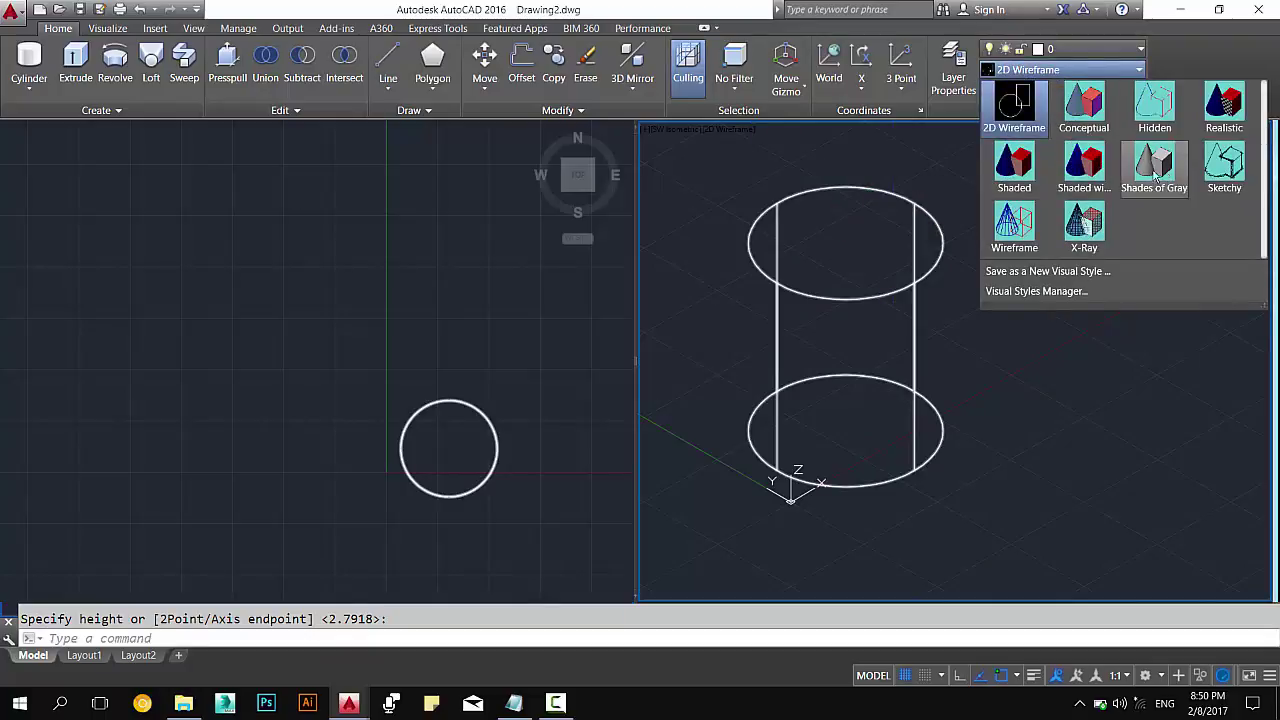
click(1084, 105)
scroll(898, 303, down, 4)
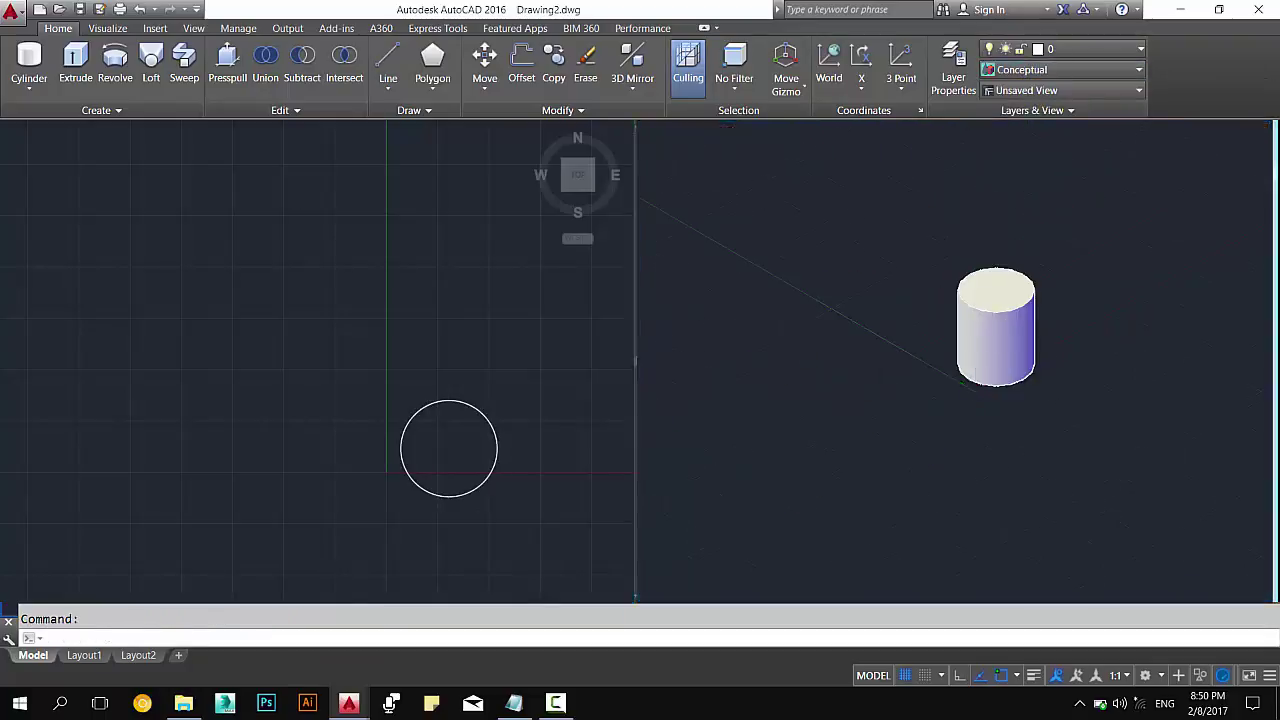
middle_drag(537, 425, 233, 299)
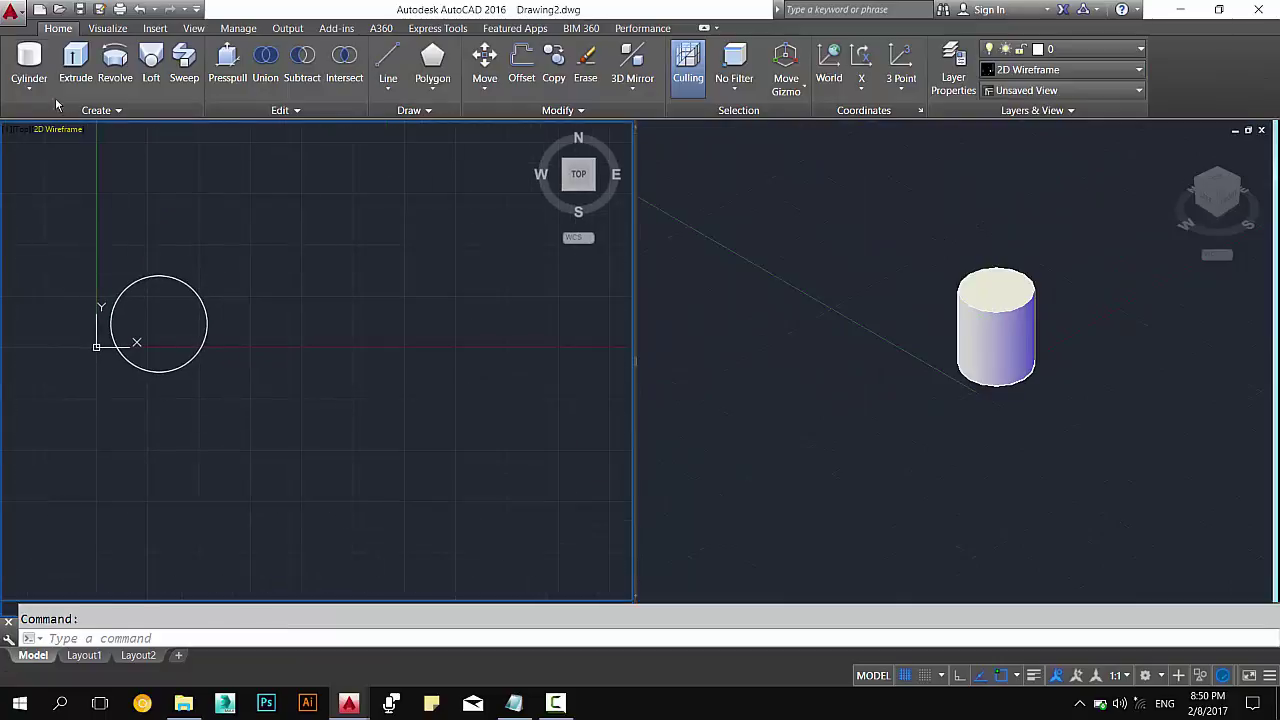
Draw a cone right of the cylinder by picking its base centre, radius and height.
click(29, 88)
click(46, 183)
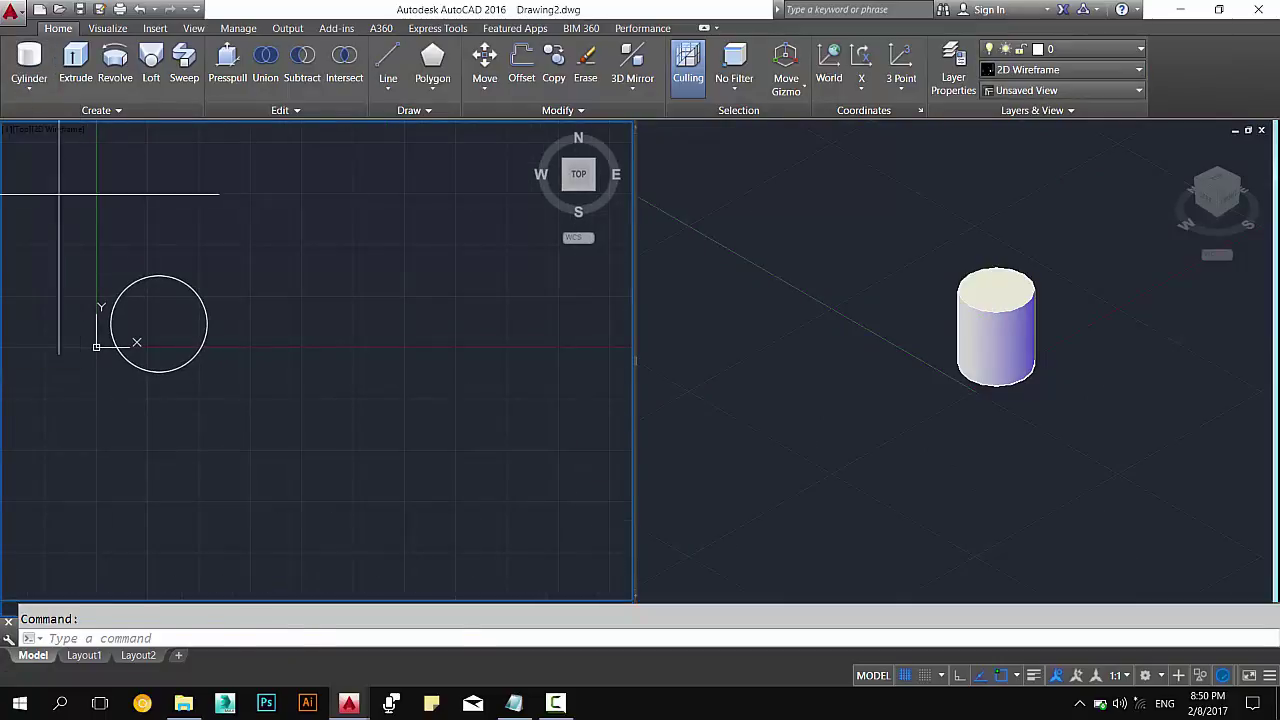
click(295, 353)
click(349, 378)
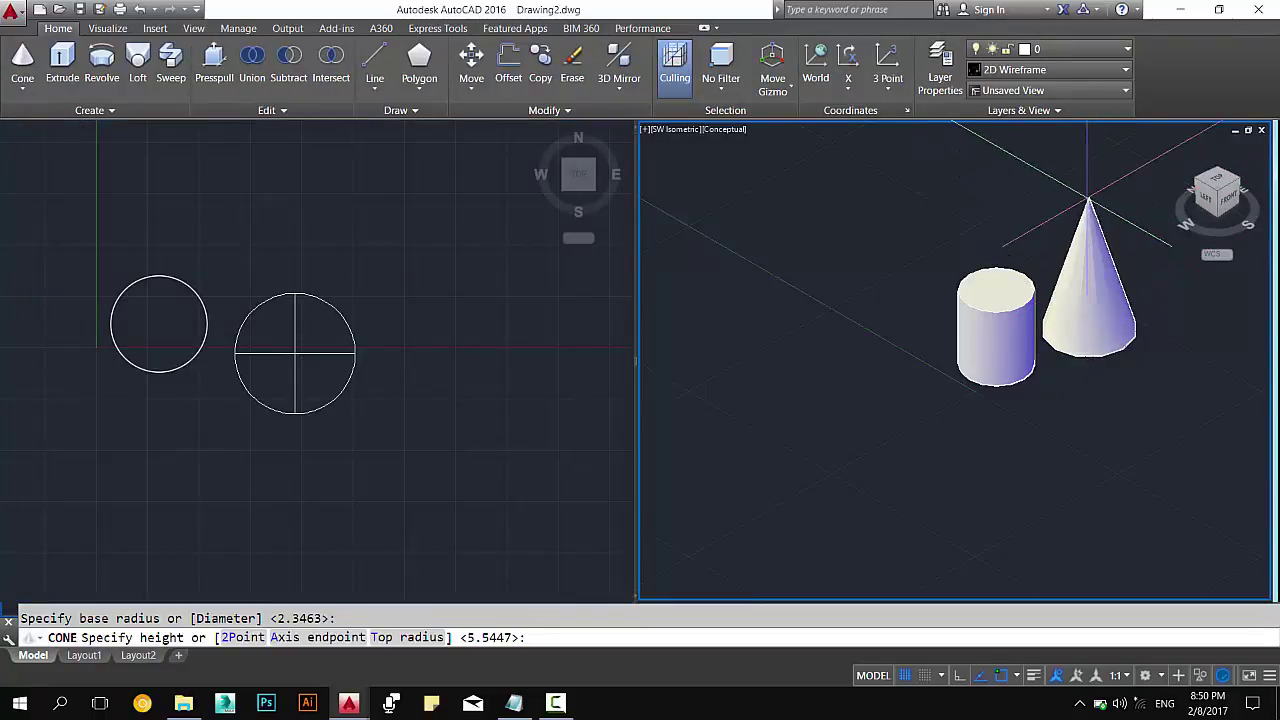
click(1089, 200)
scroll(808, 397, up, 2)
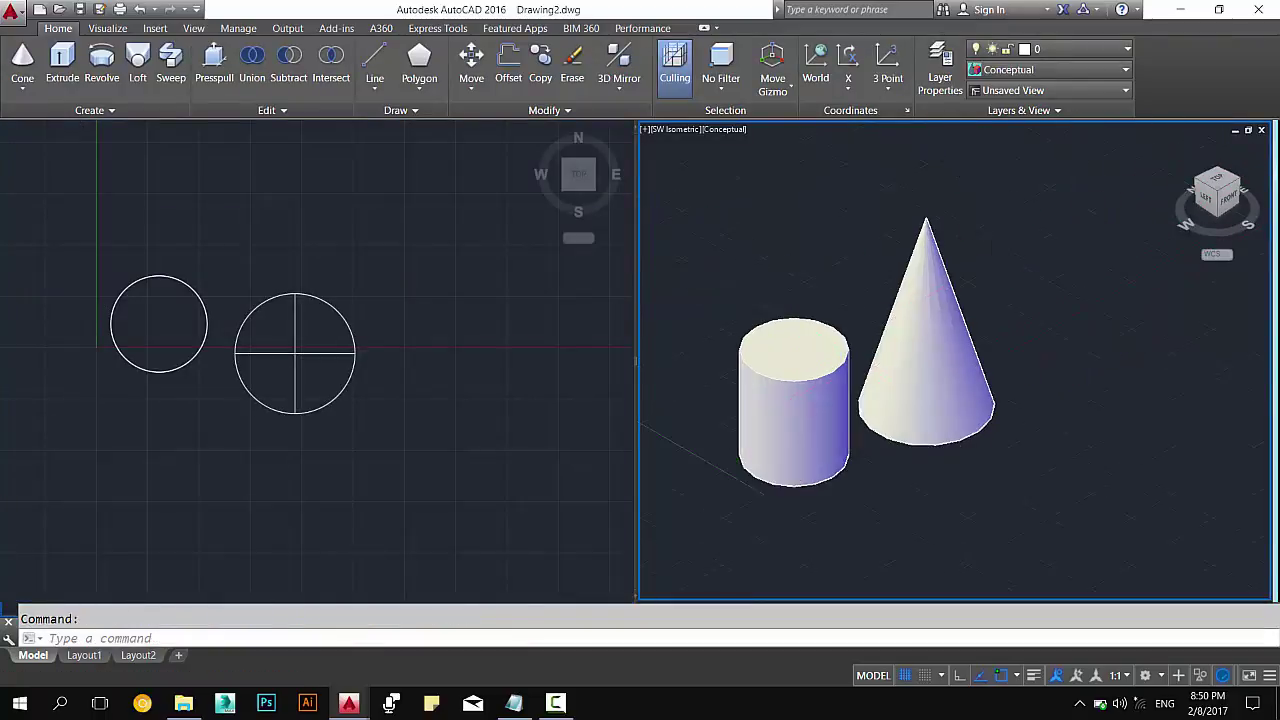
middle_drag(908, 414, 851, 356)
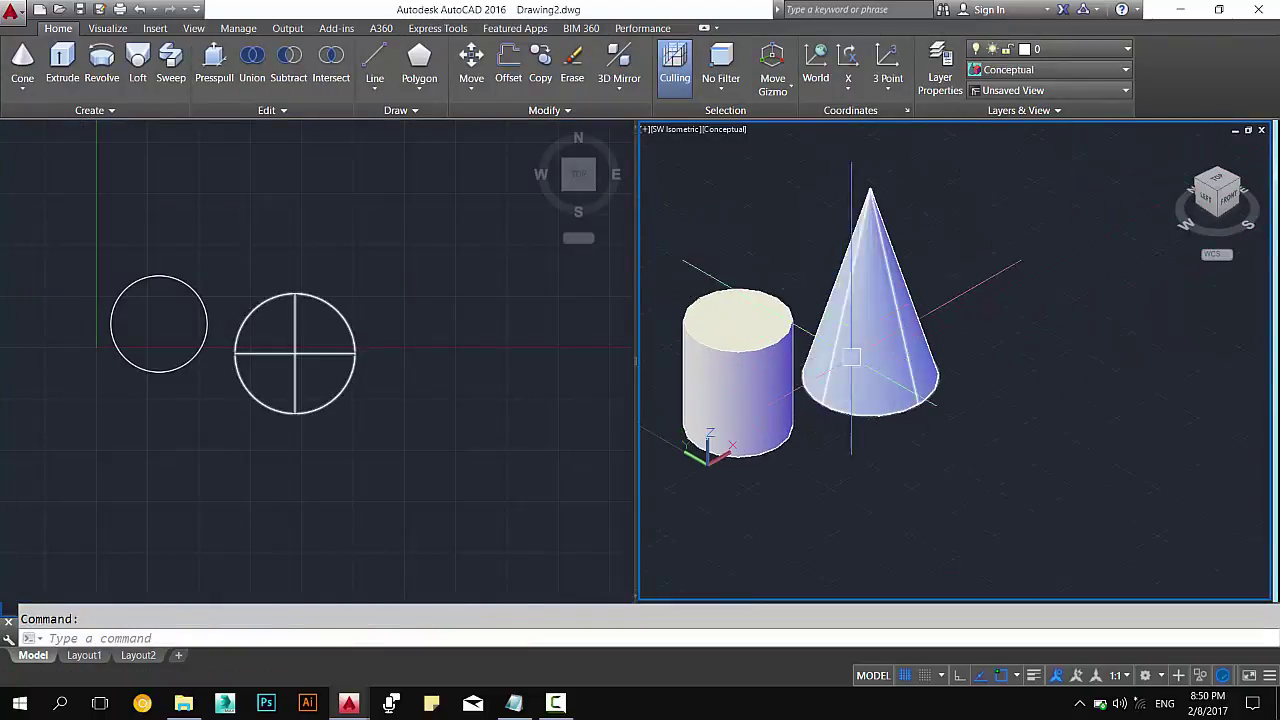
Draw a sphere below the cone, picking its centre and radius in the top view.
click(23, 90)
click(40, 214)
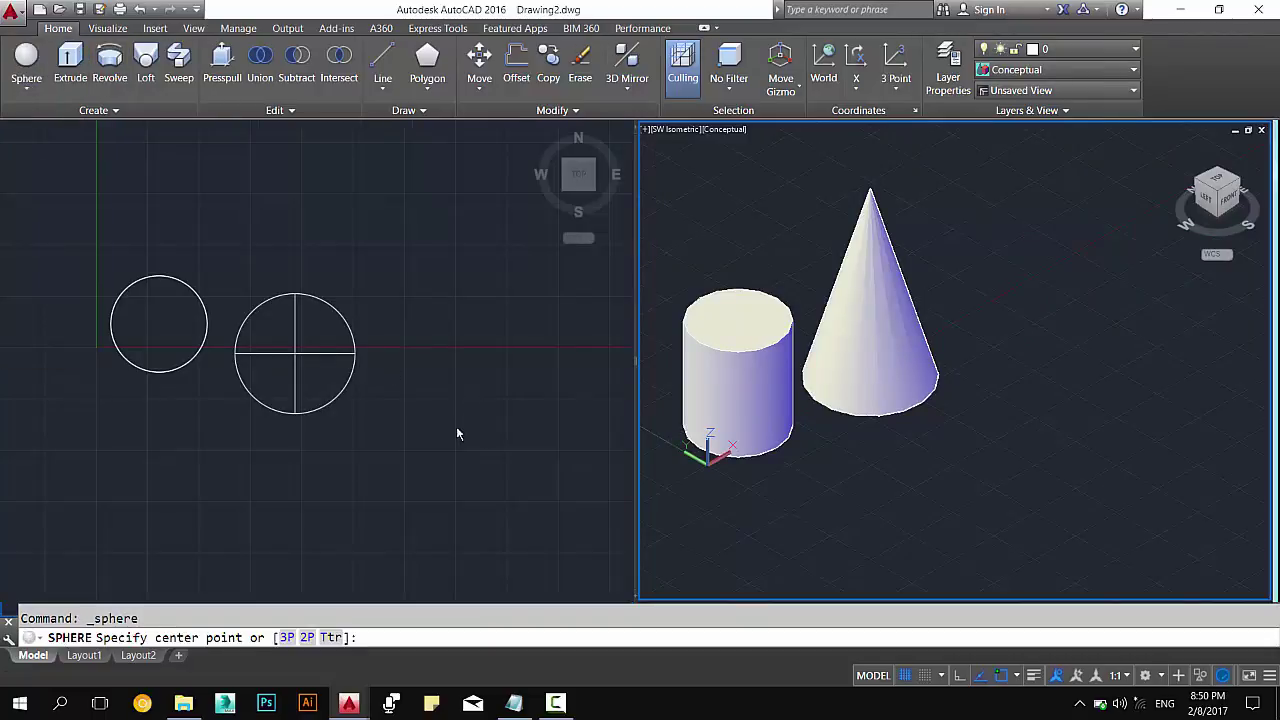
click(457, 430)
click(403, 453)
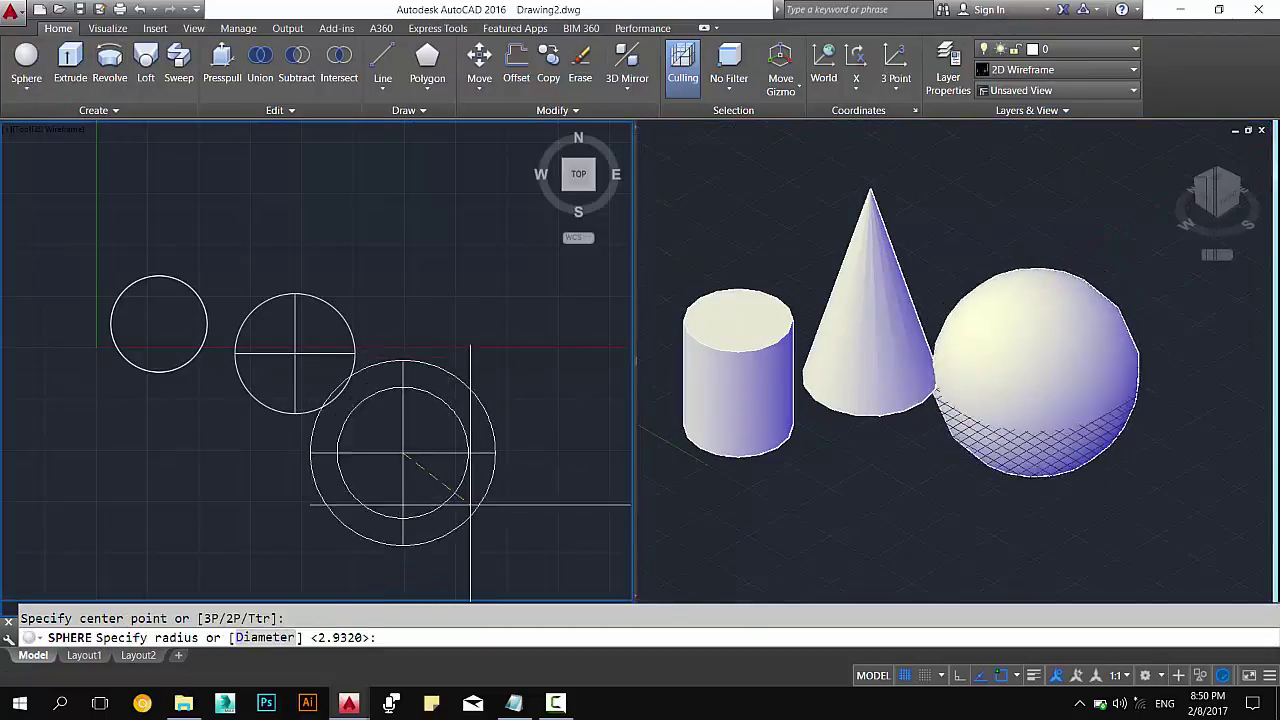
click(460, 495)
click(960, 385)
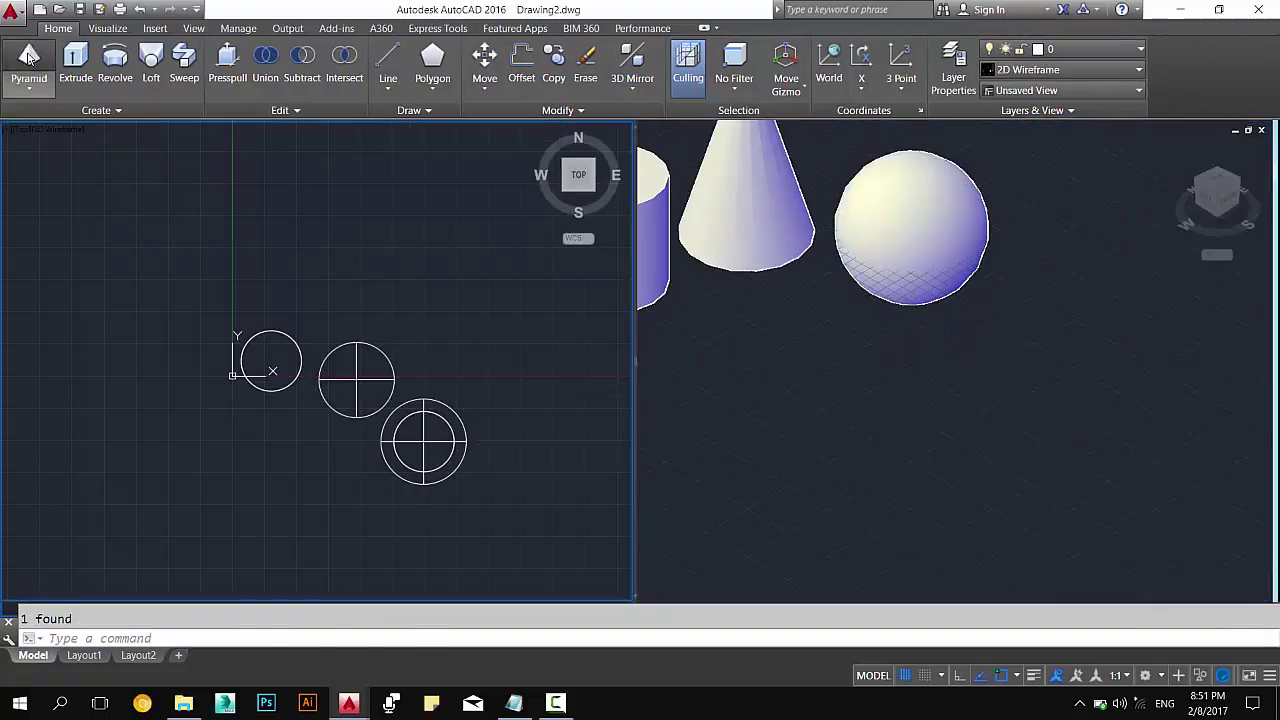
Draw a square-based pyramid behind them, setting its height in the 3D view.
click(29, 65)
click(468, 322)
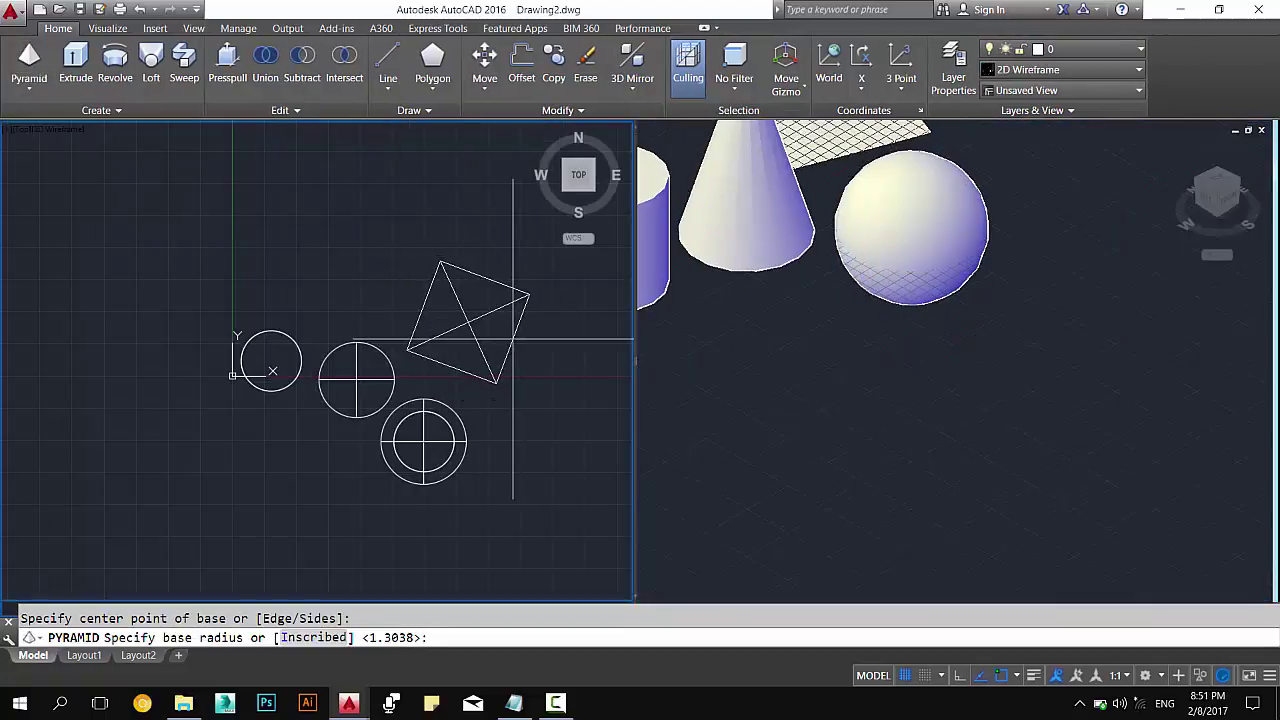
click(513, 340)
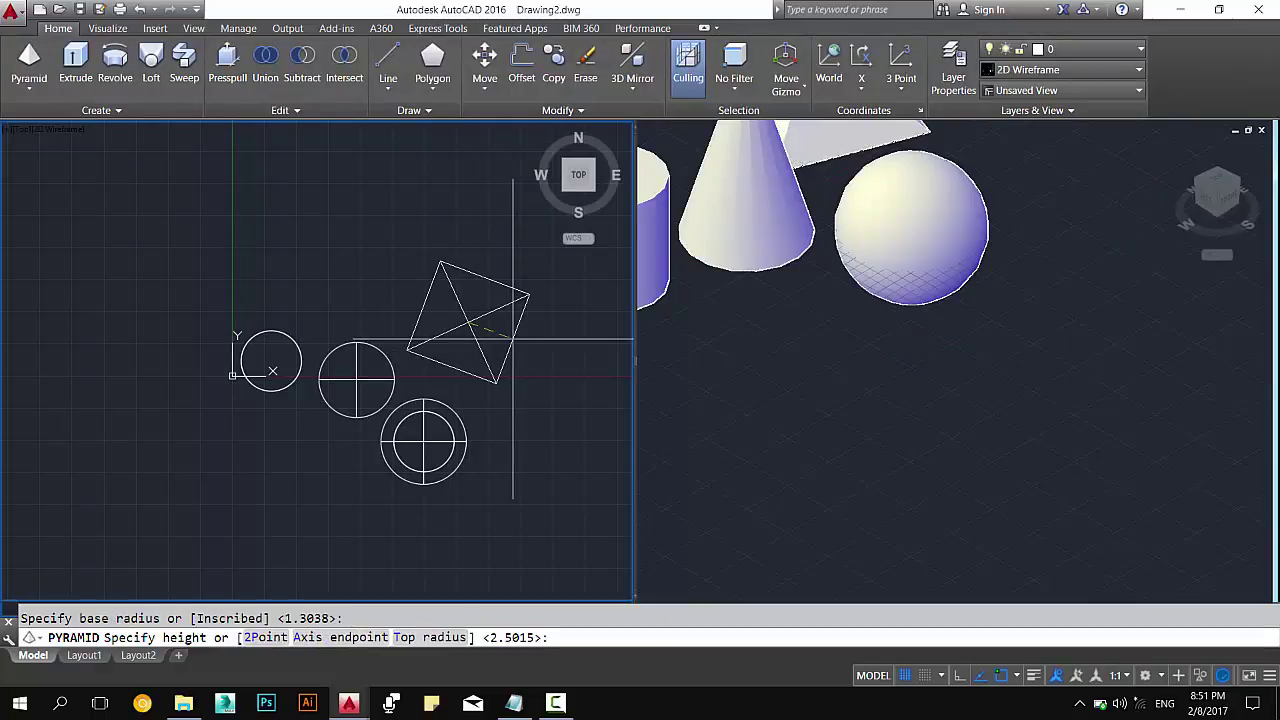
click(821, 350)
scroll(821, 350, down, 3)
click(850, 260)
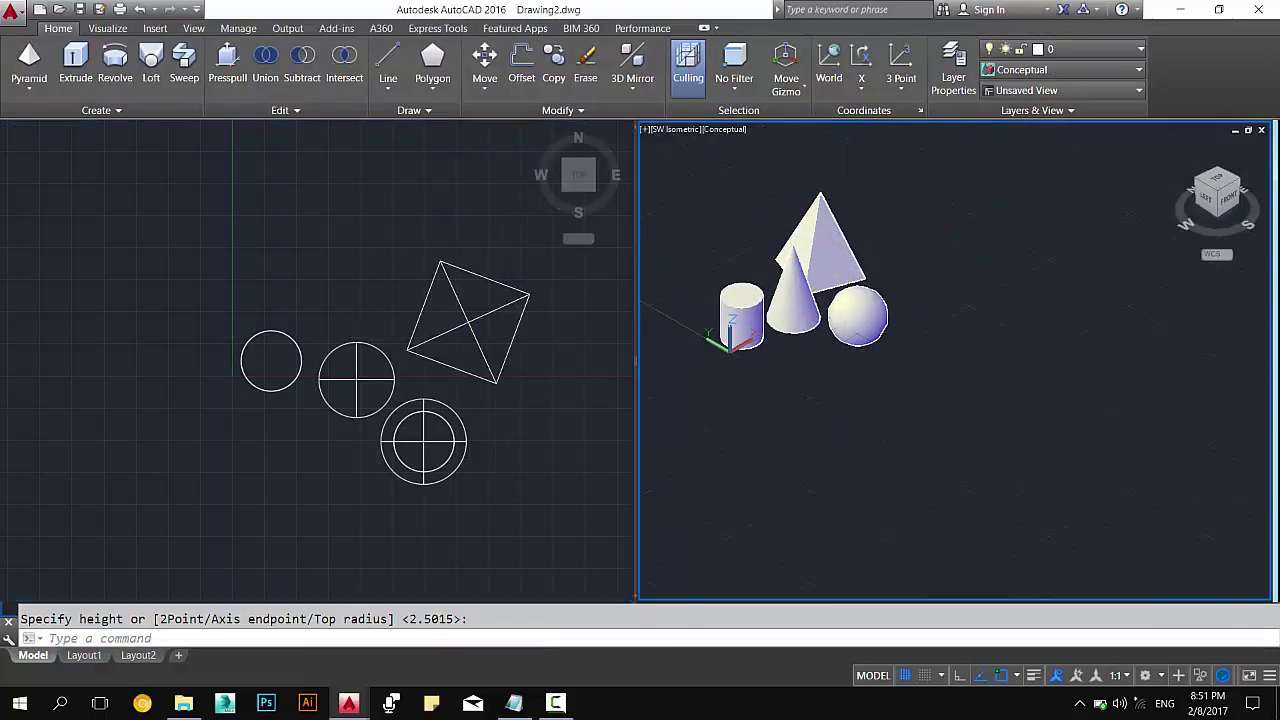
middle_drag(853, 285, 880, 432)
Draw a wedge by picking two base corners and a height in the 3D viewport.
click(27, 93)
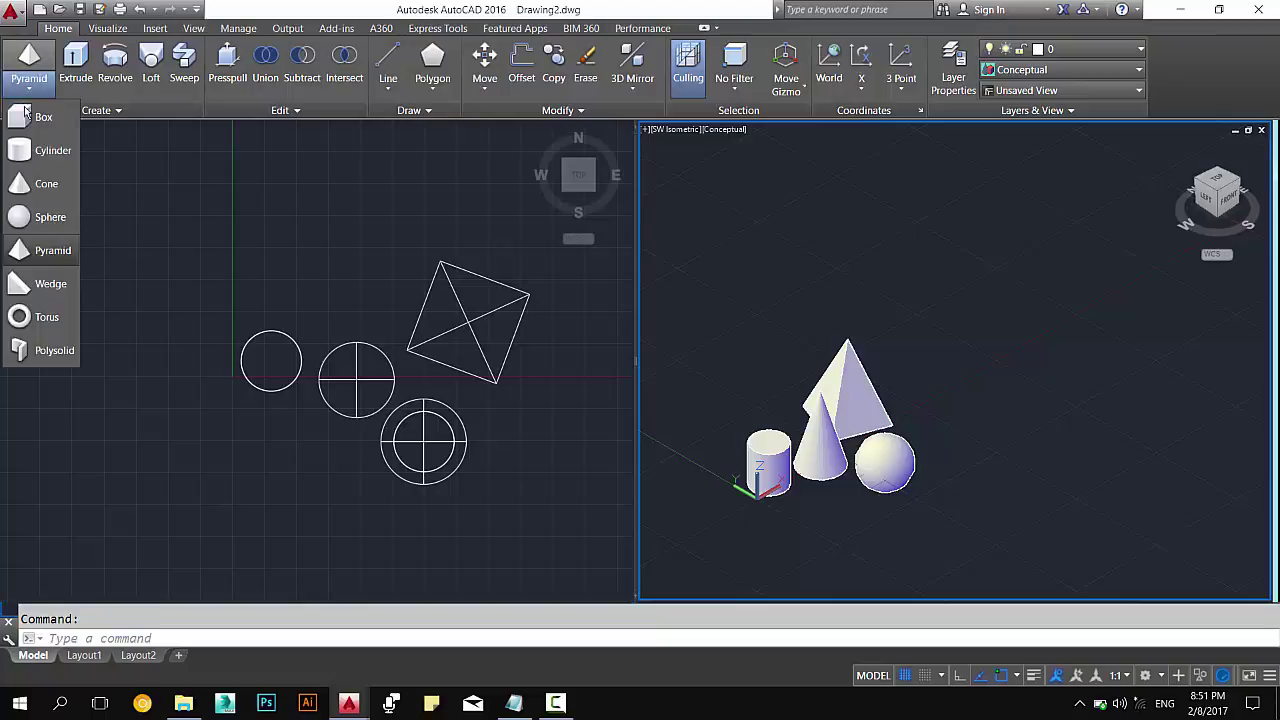
click(40, 284)
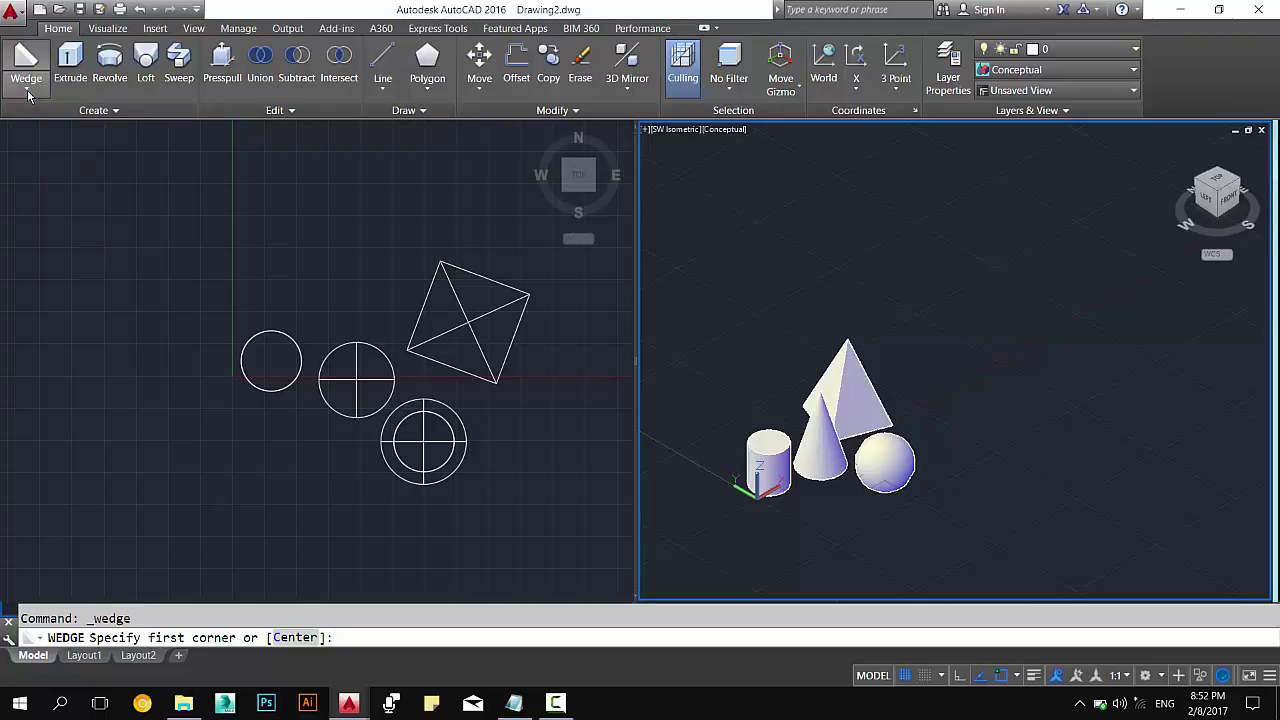
click(34, 88)
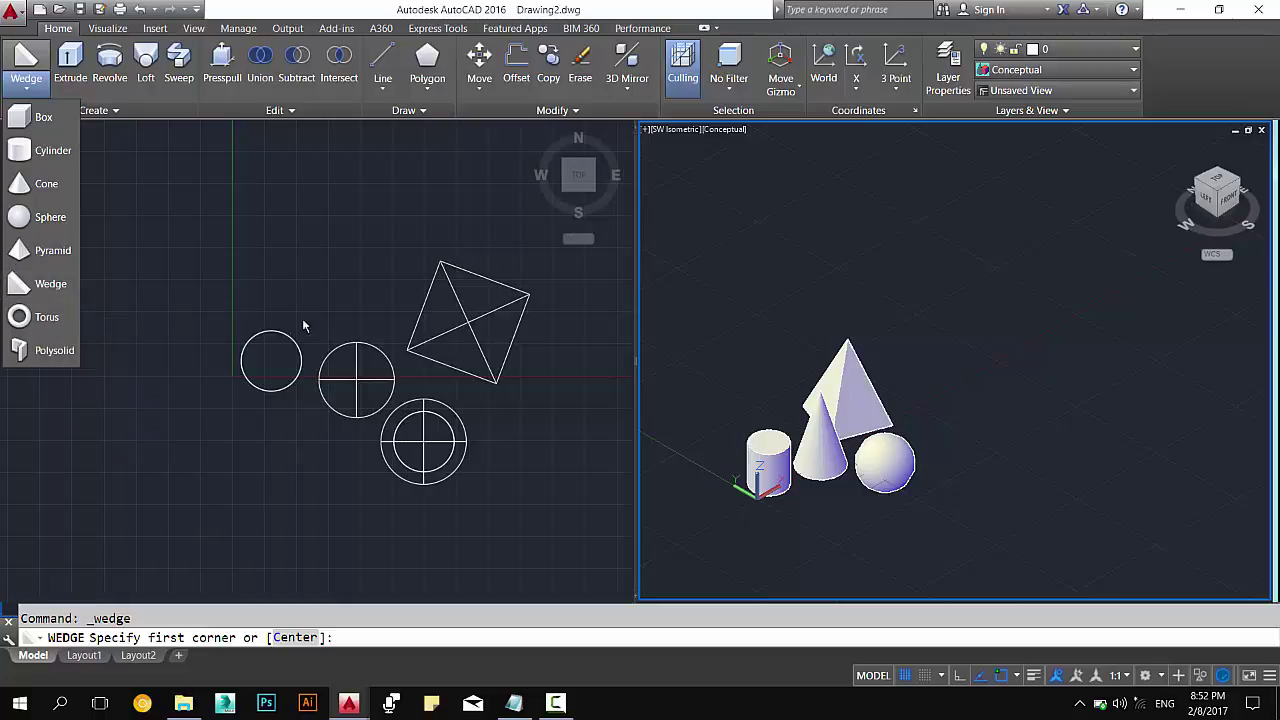
click(950, 338)
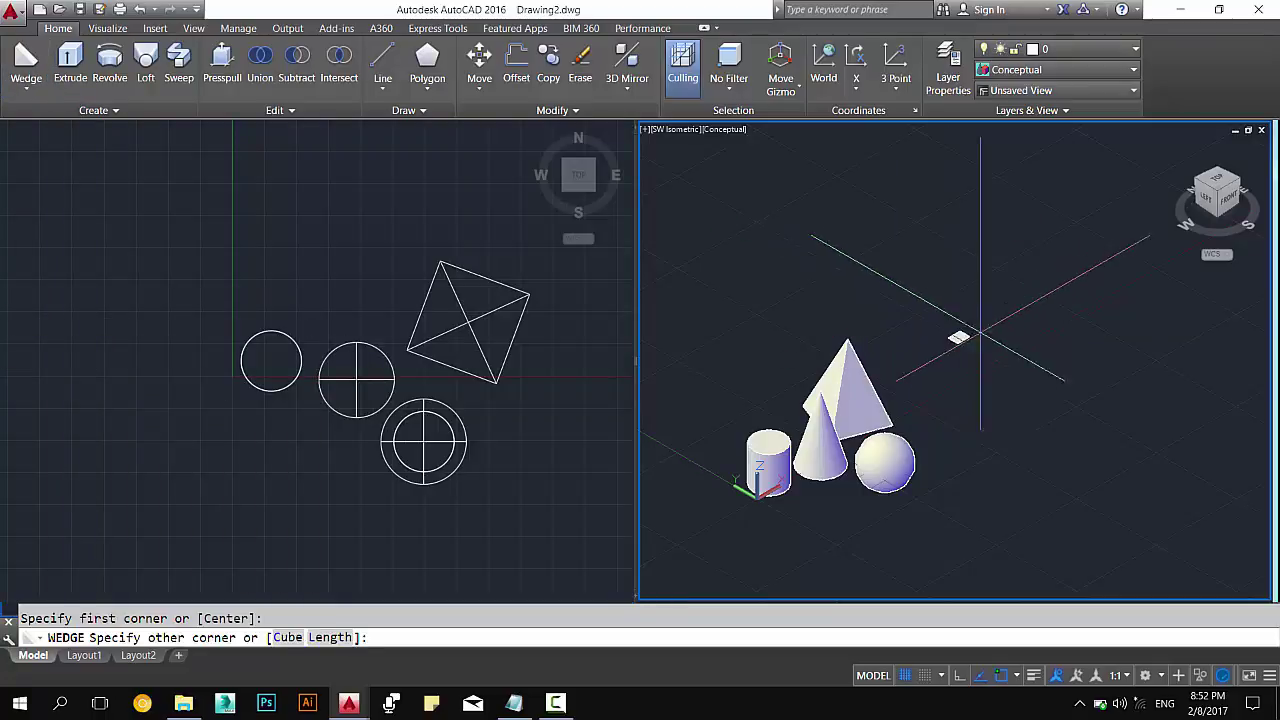
click(1100, 378)
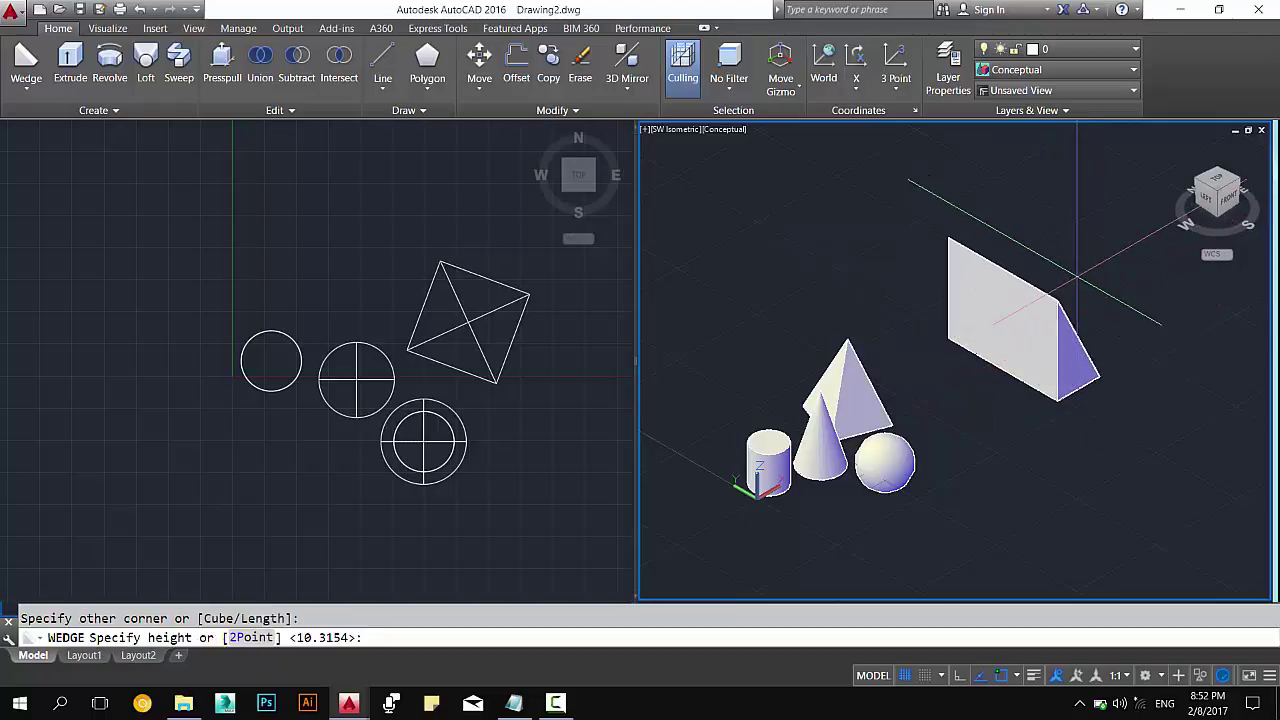
click(1060, 262)
middle_drag(1050, 400, 942, 430)
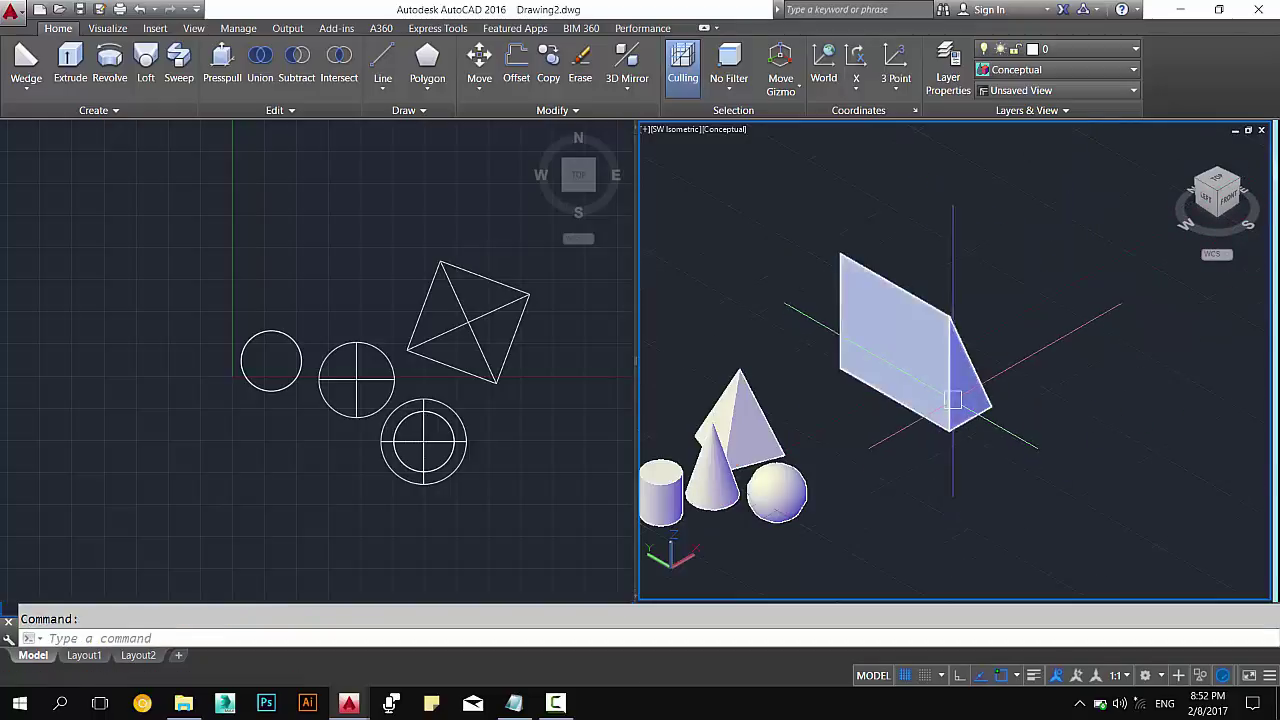
click(36, 92)
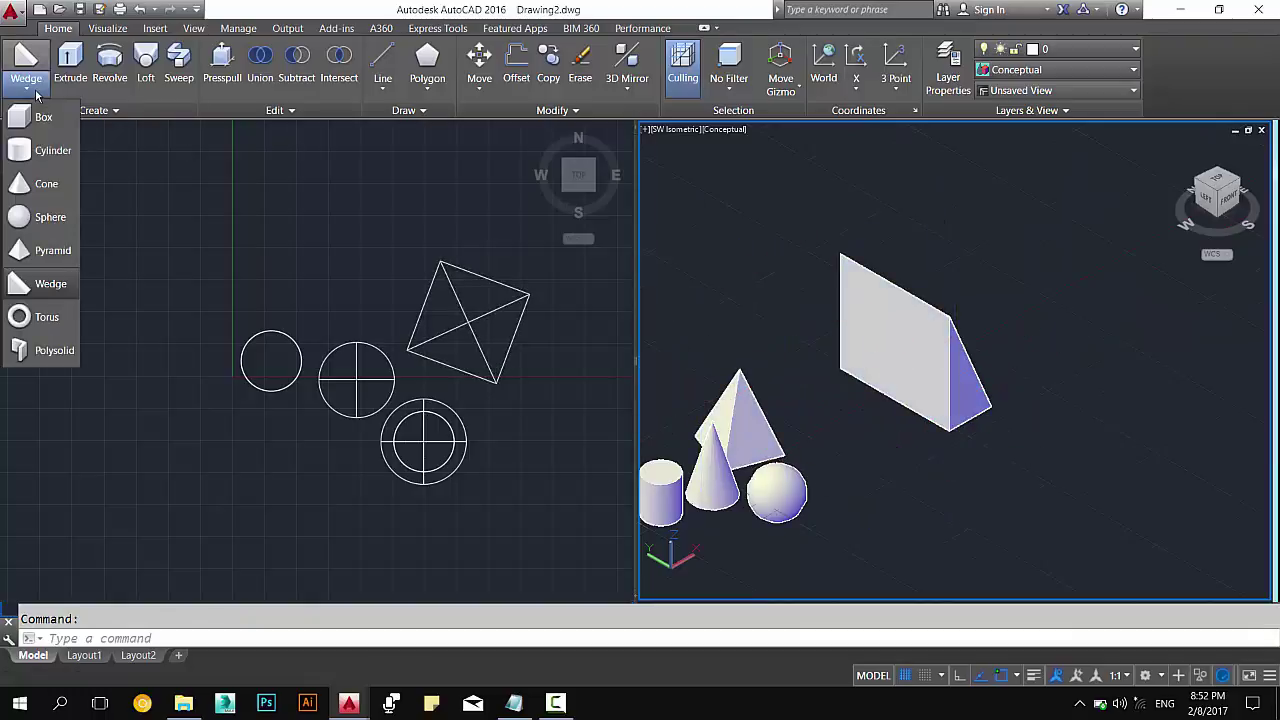
Place a large torus in front of the solids, picking its centre, ring radius and tube radius.
click(40, 317)
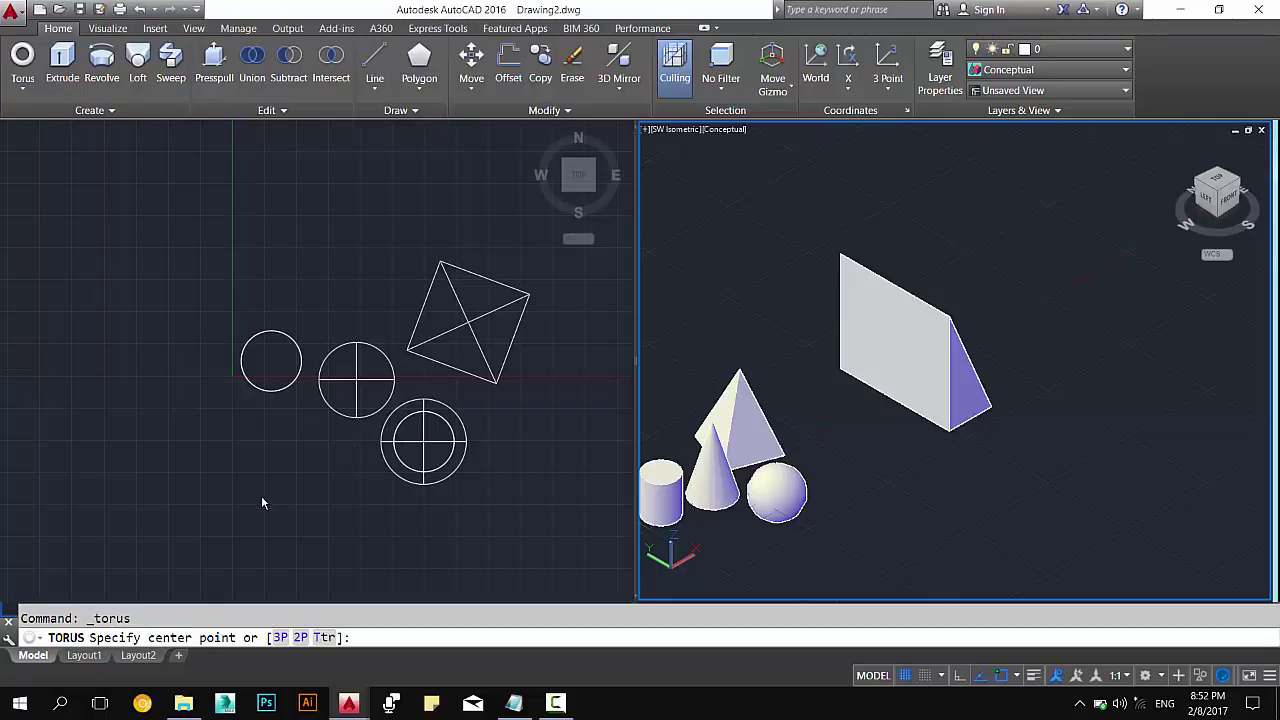
middle_drag(700, 480, 865, 410)
key(Escape)
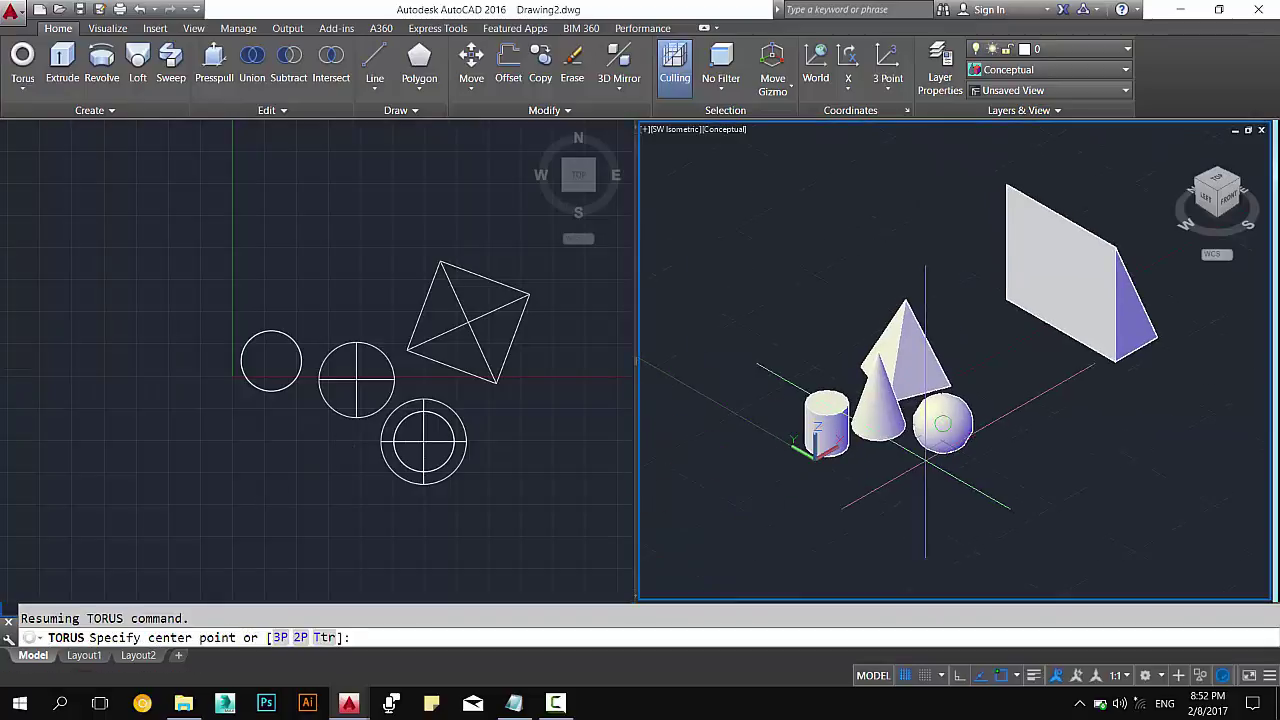
mouse_move(942, 424)
middle_down()
mouse_move(674, 408)
mouse_move(783, 430)
middle_up()
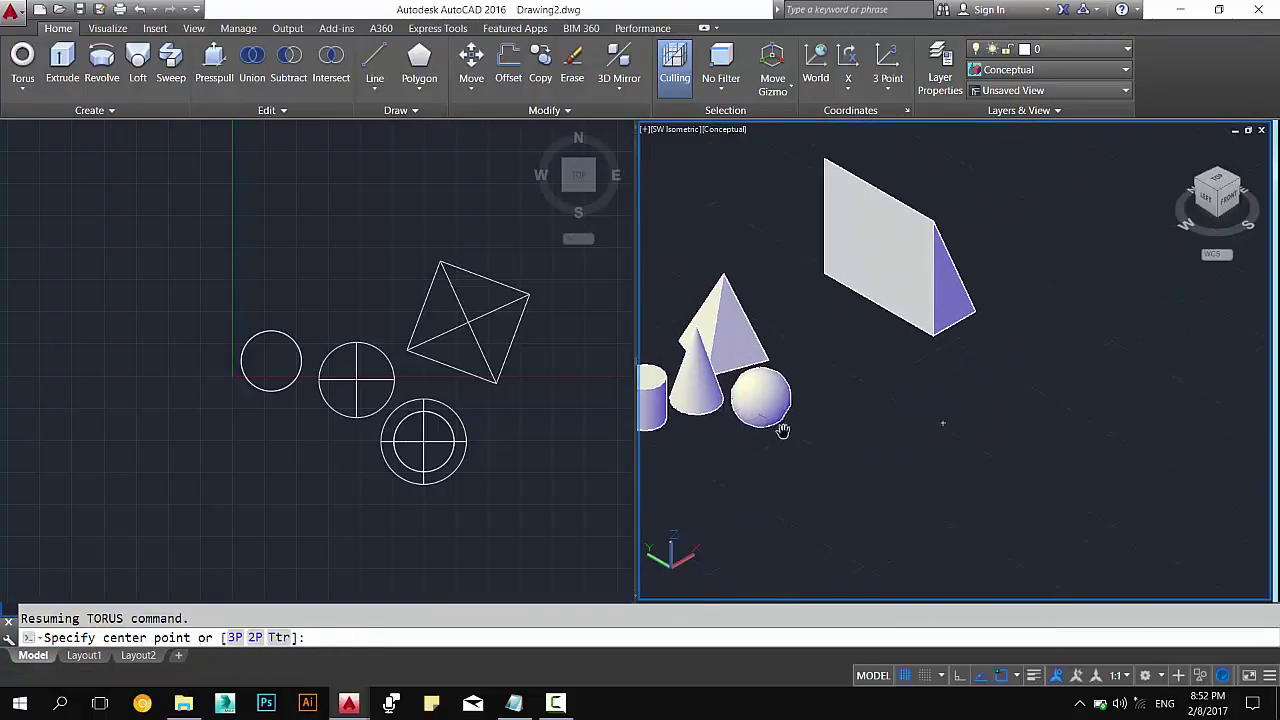
middle_drag(848, 495, 883, 460)
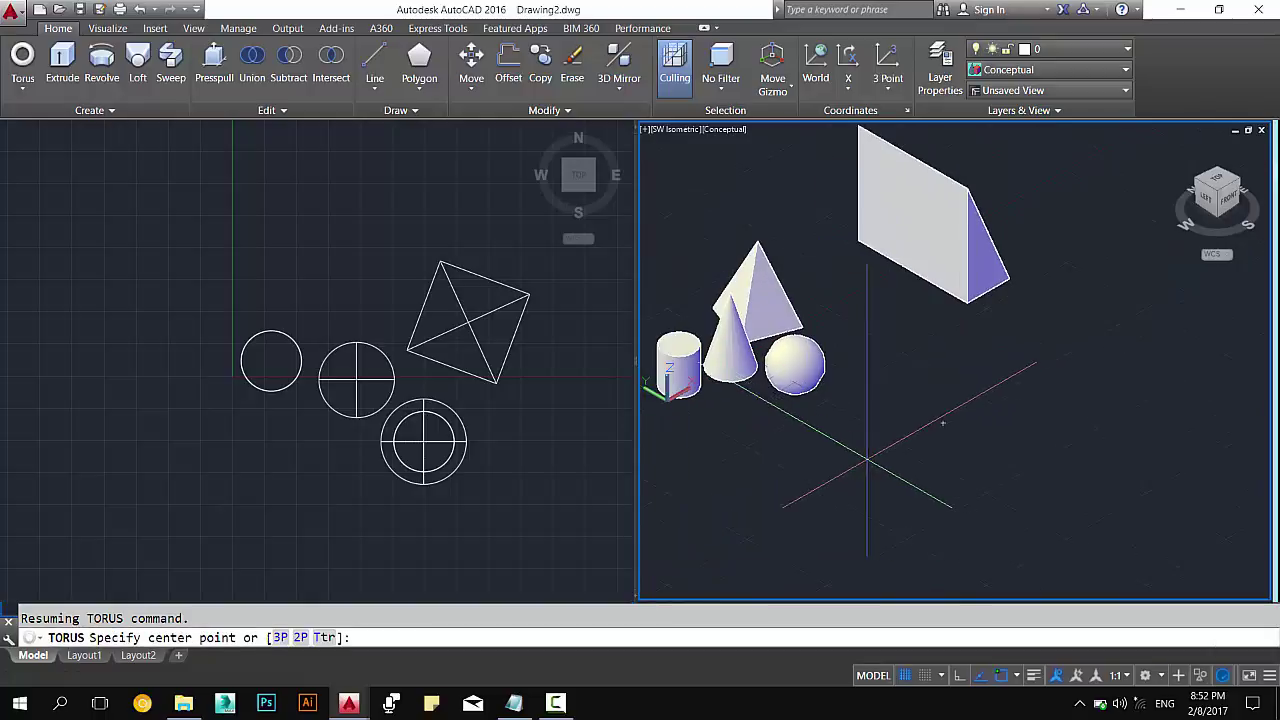
click(868, 458)
click(962, 498)
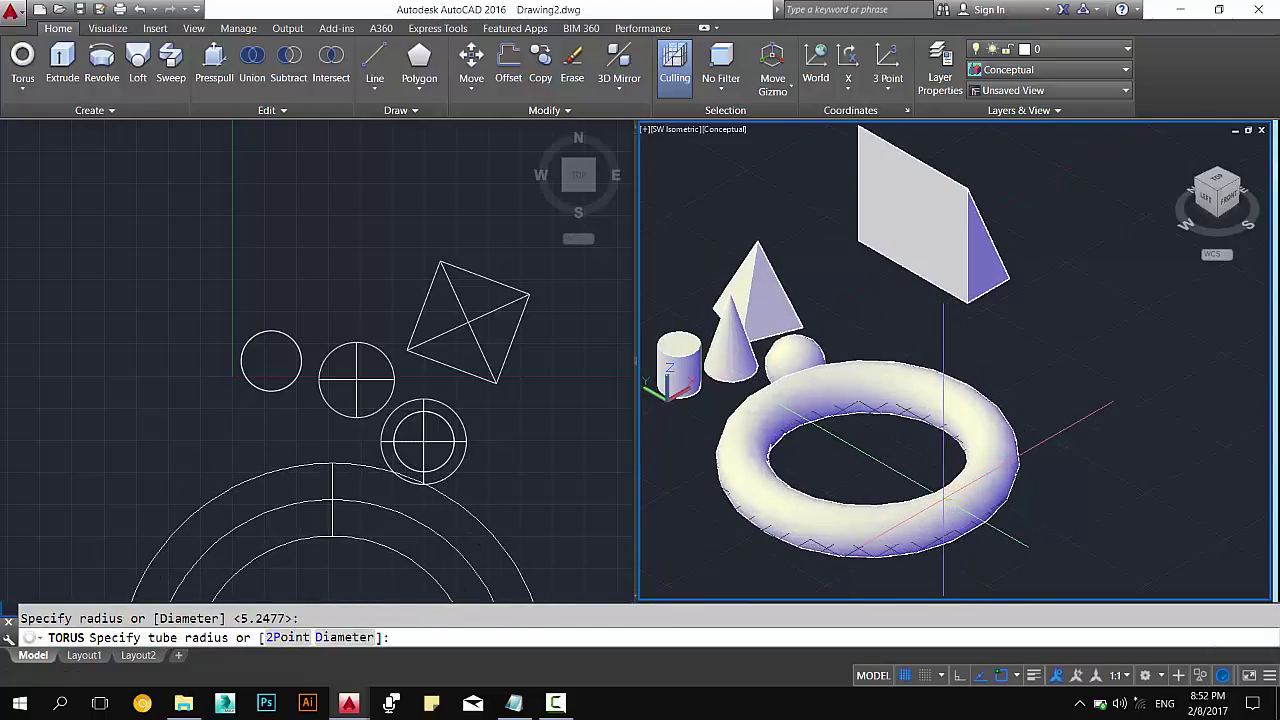
click(967, 467)
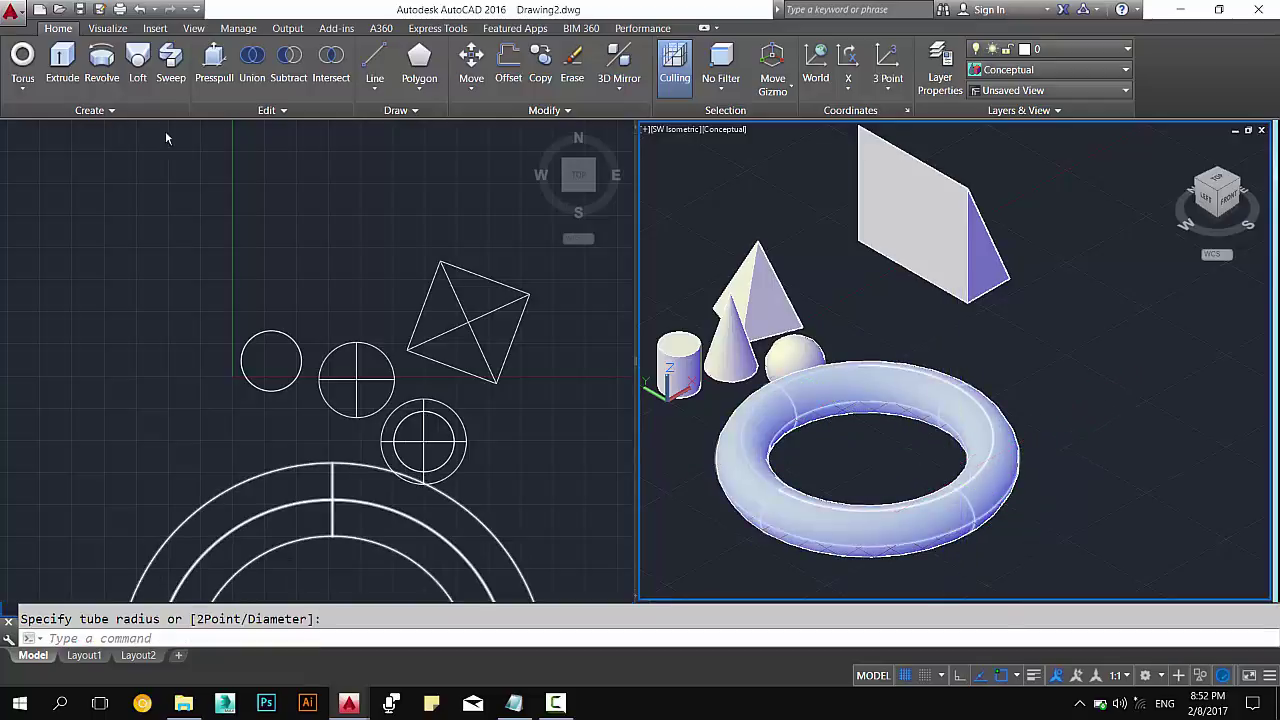
click(15, 88)
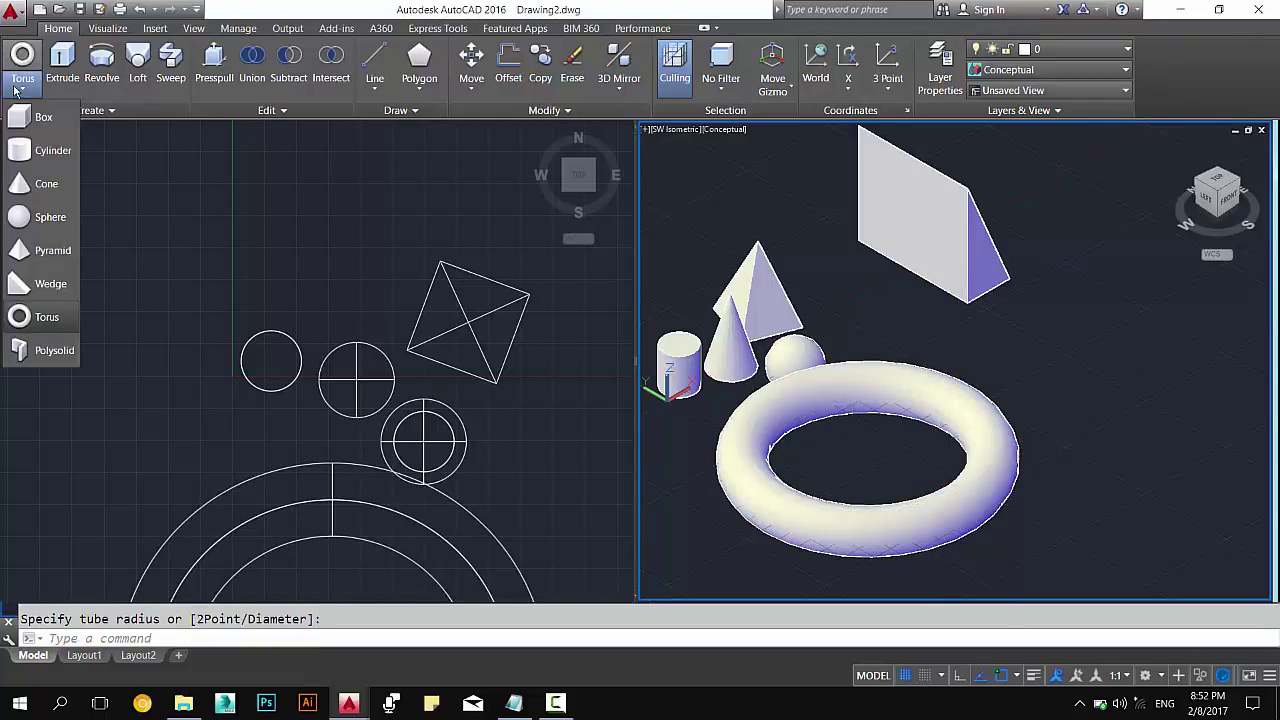
Start a polysolid wall with its start point at the left of the top view.
click(50, 350)
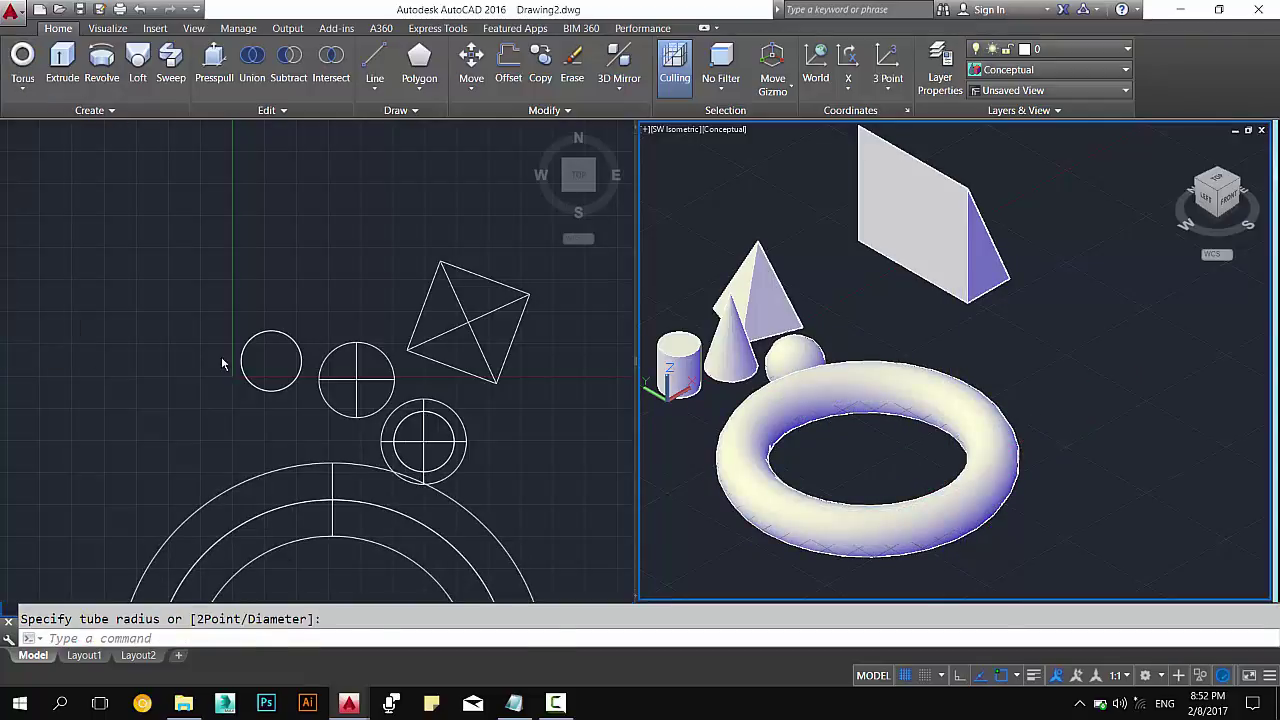
click(105, 312)
click(83, 320)
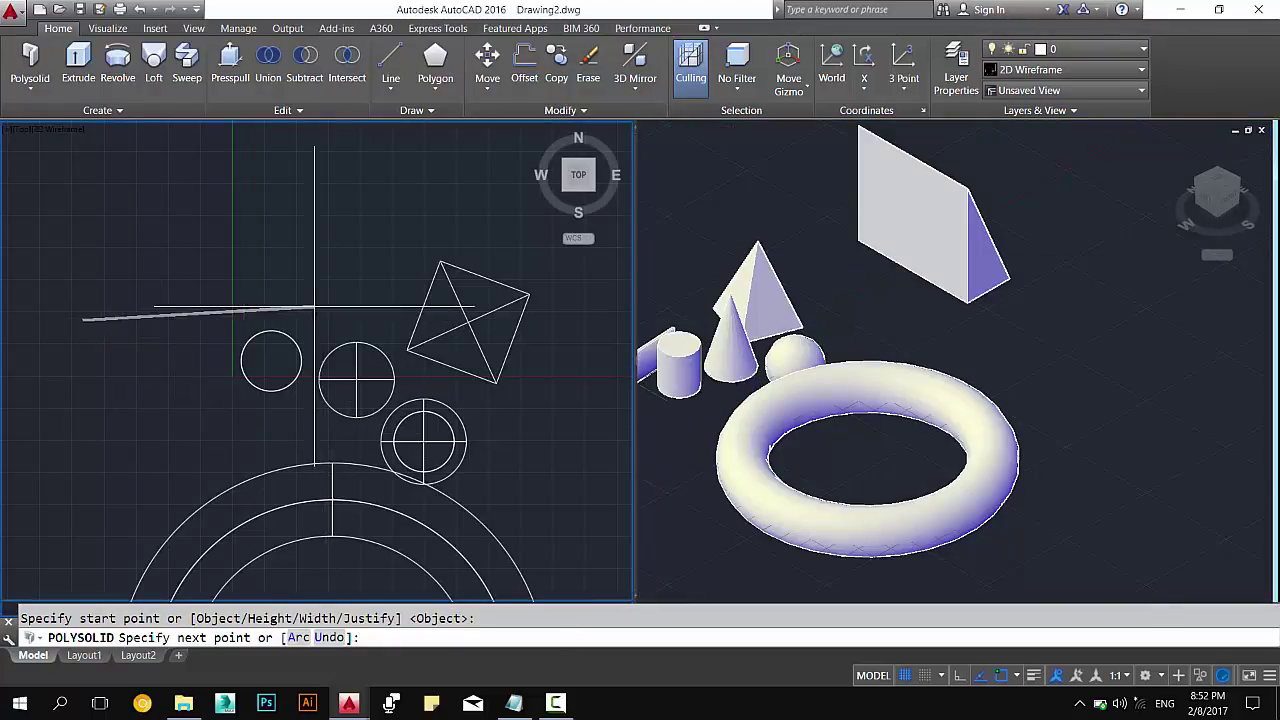
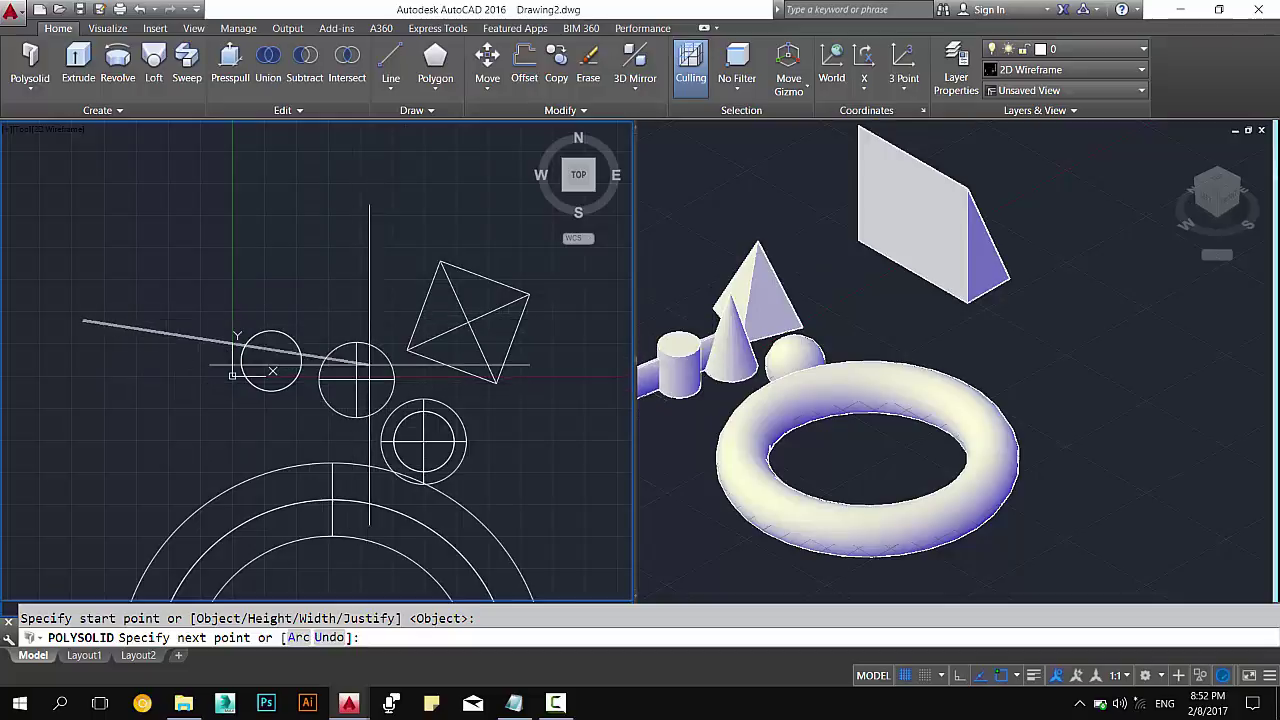
With Ortho on, run the stepped polysolid wall through its remaining corners and finish it.
key(F8)
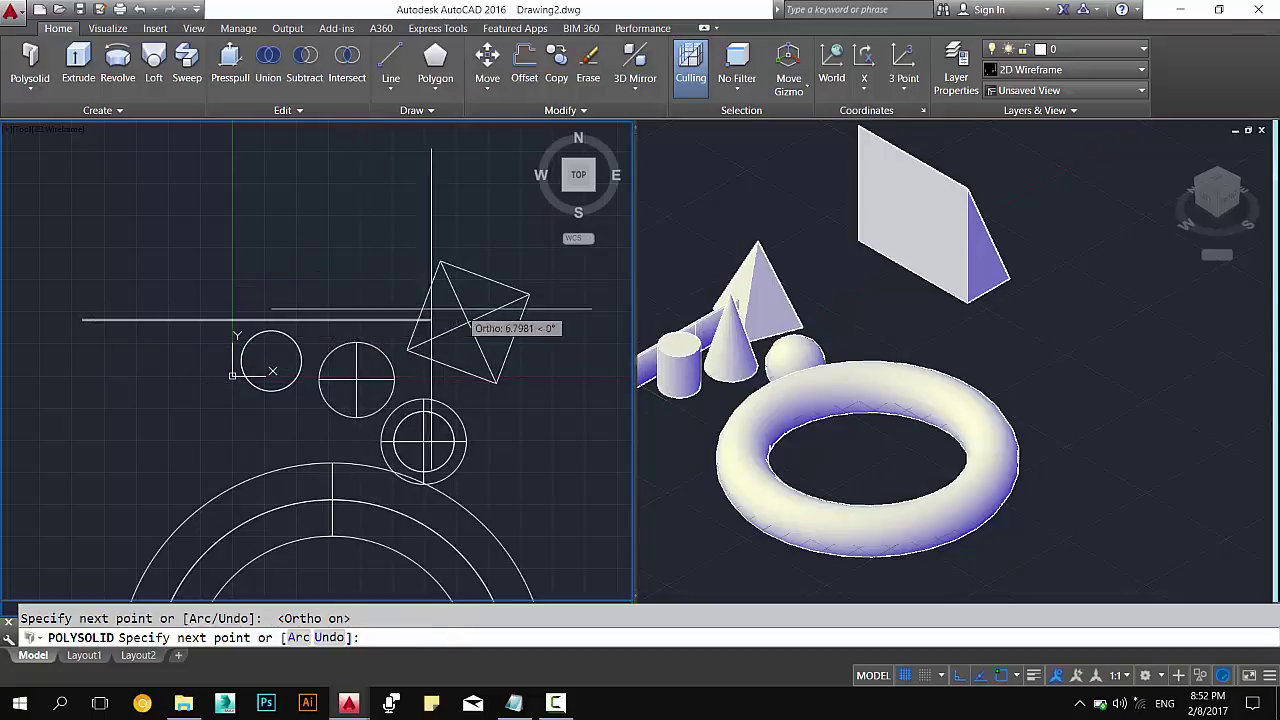
click(344, 320)
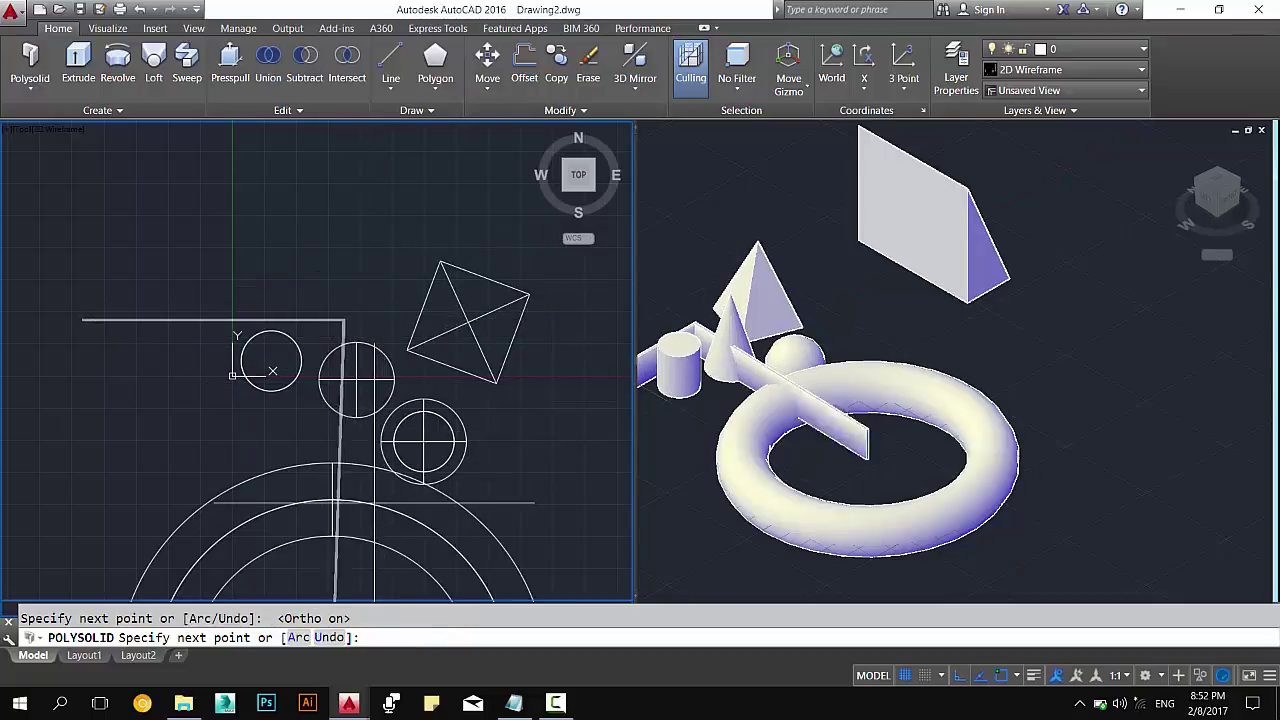
click(374, 205)
click(486, 205)
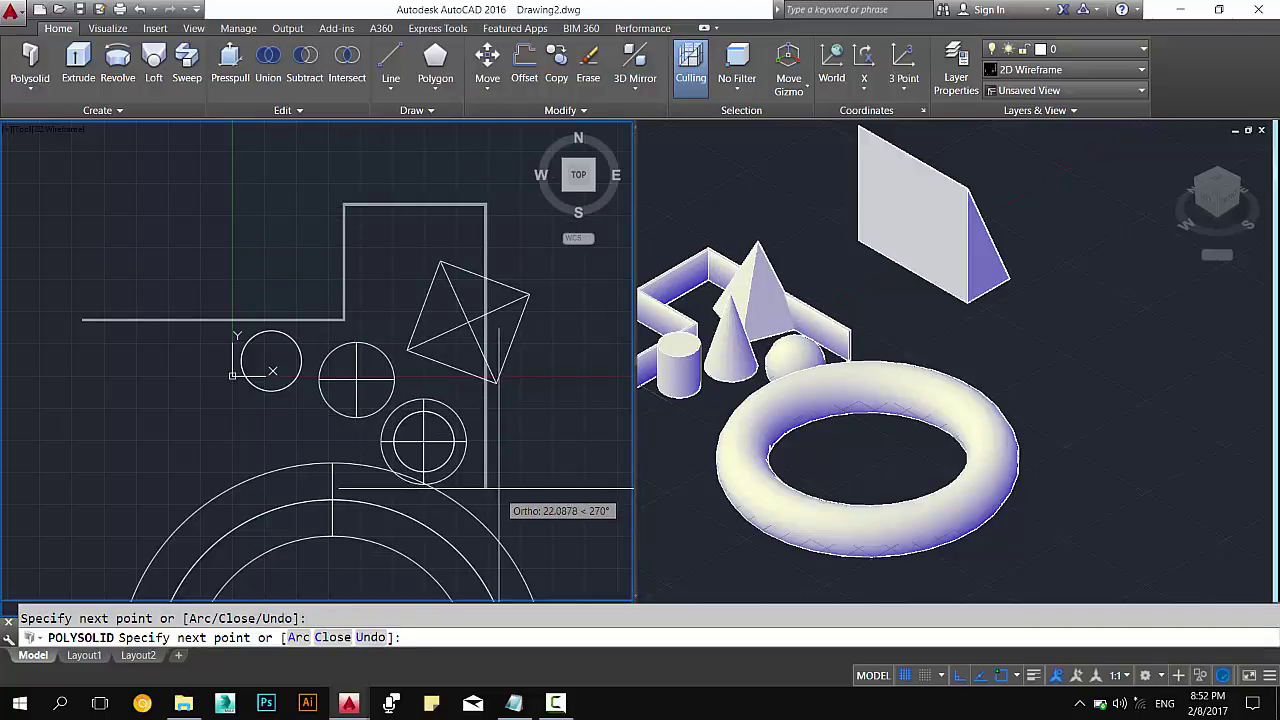
click(498, 490)
scroll(411, 438, down, 2)
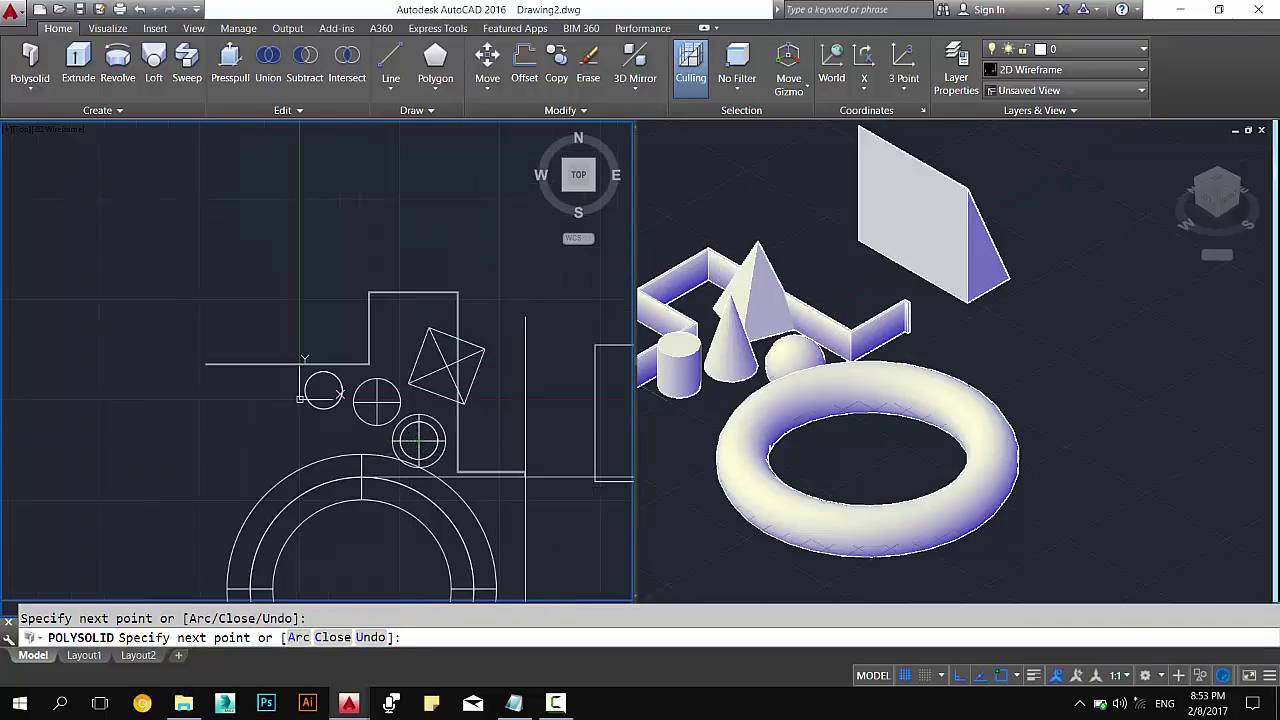
click(525, 472)
click(525, 225)
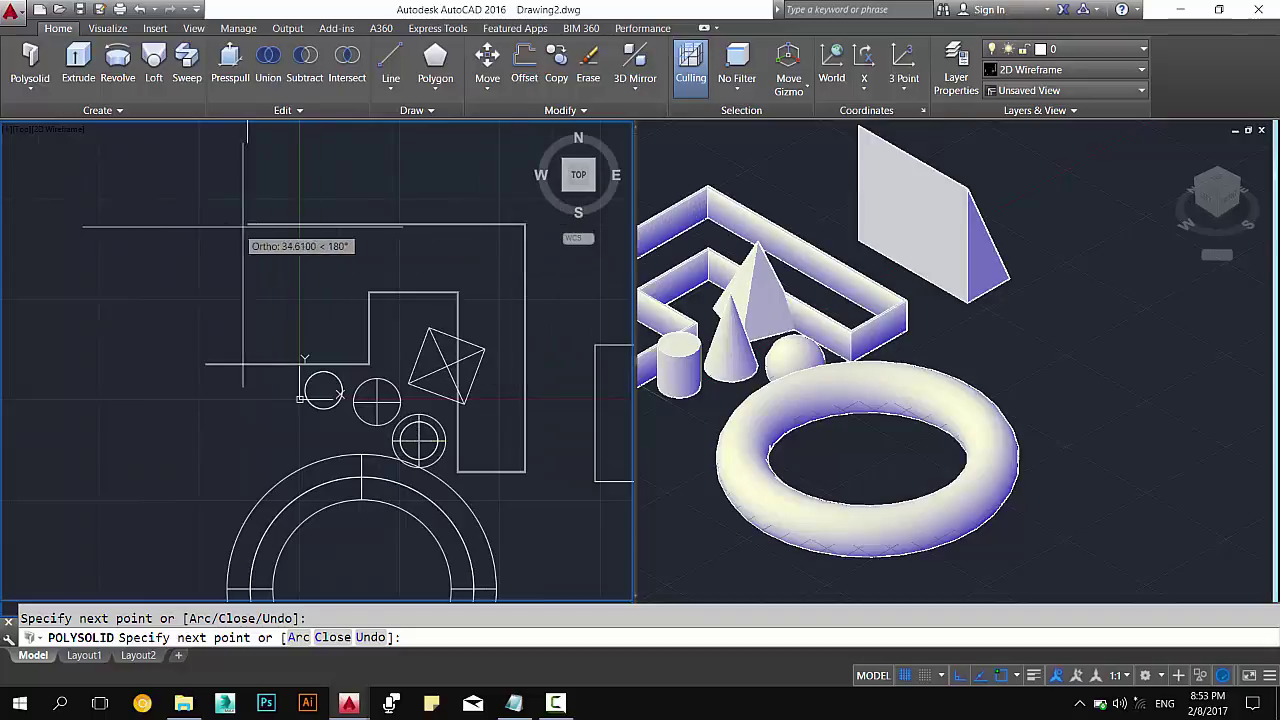
click(205, 226)
click(210, 405)
key(Escape)
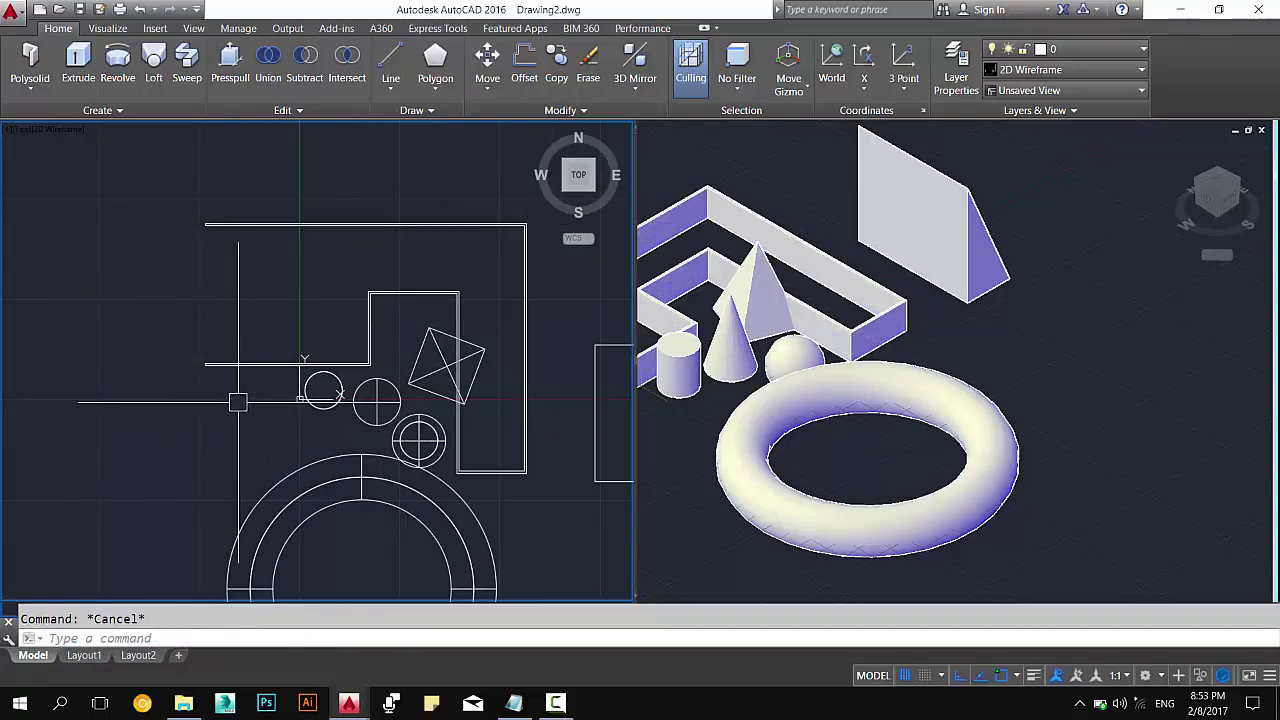
Window-select the wall outline in the plan view, then clear the selection.
click(229, 225)
click(280, 271)
middle_drag(278, 285, 274, 323)
key(Escape)
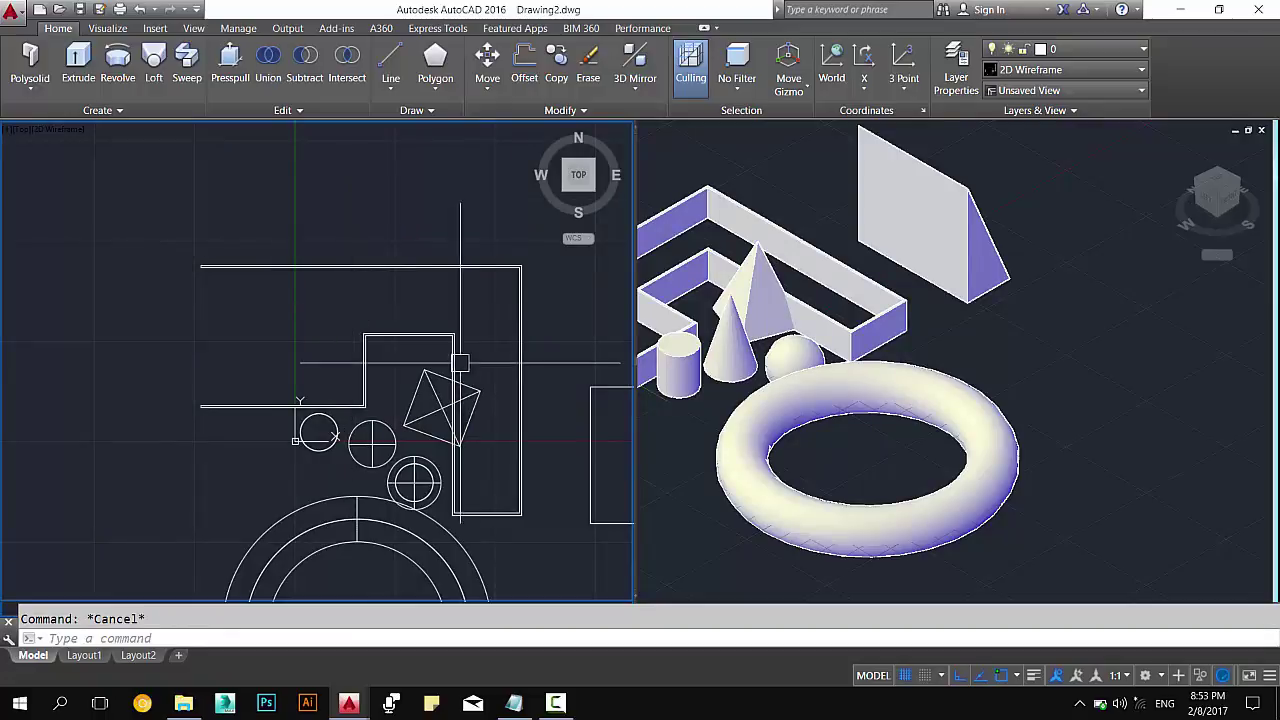
click(351, 261)
click(238, 292)
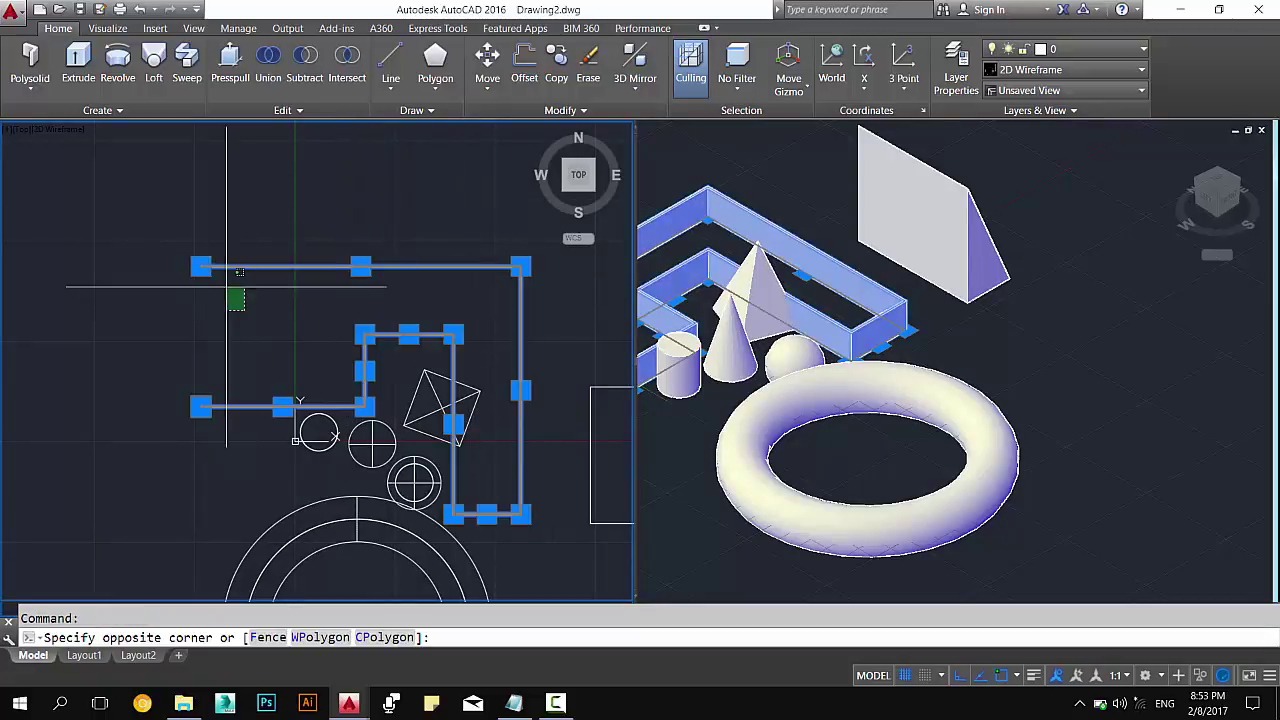
key(Escape)
Restart Polysolid from the 3D primitives list, try its Object option, then cancel.
click(30, 86)
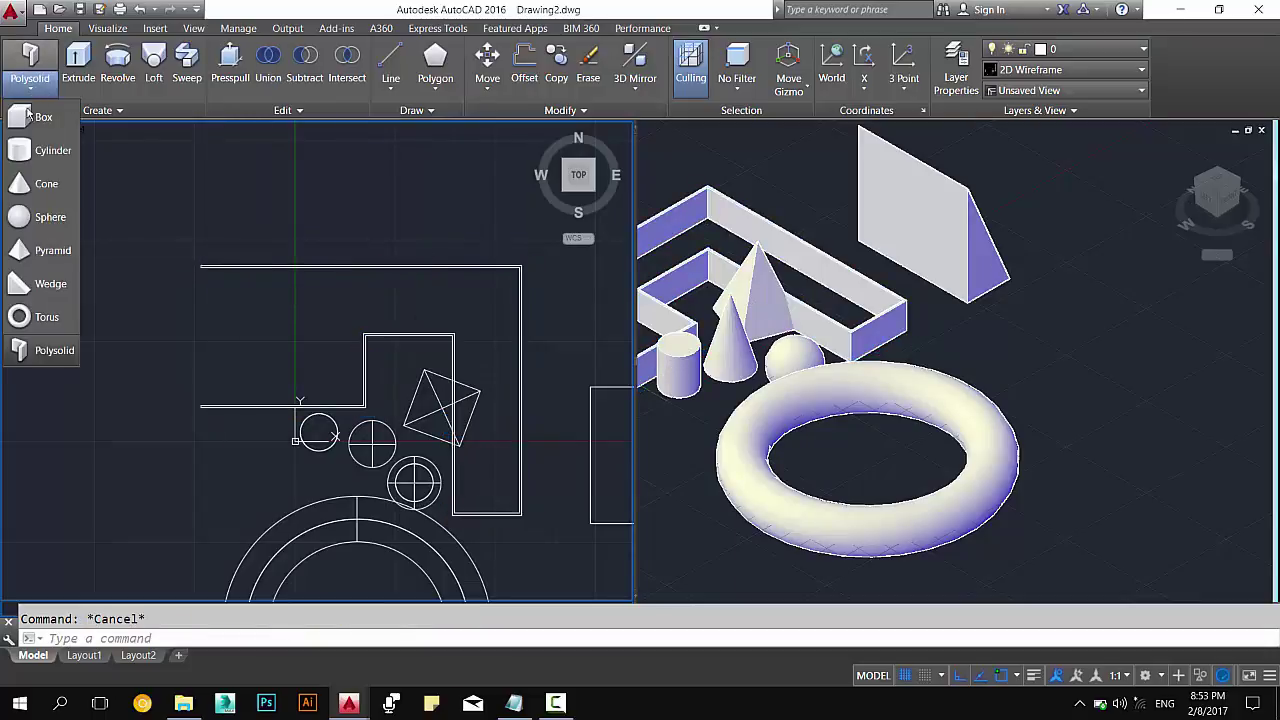
click(67, 352)
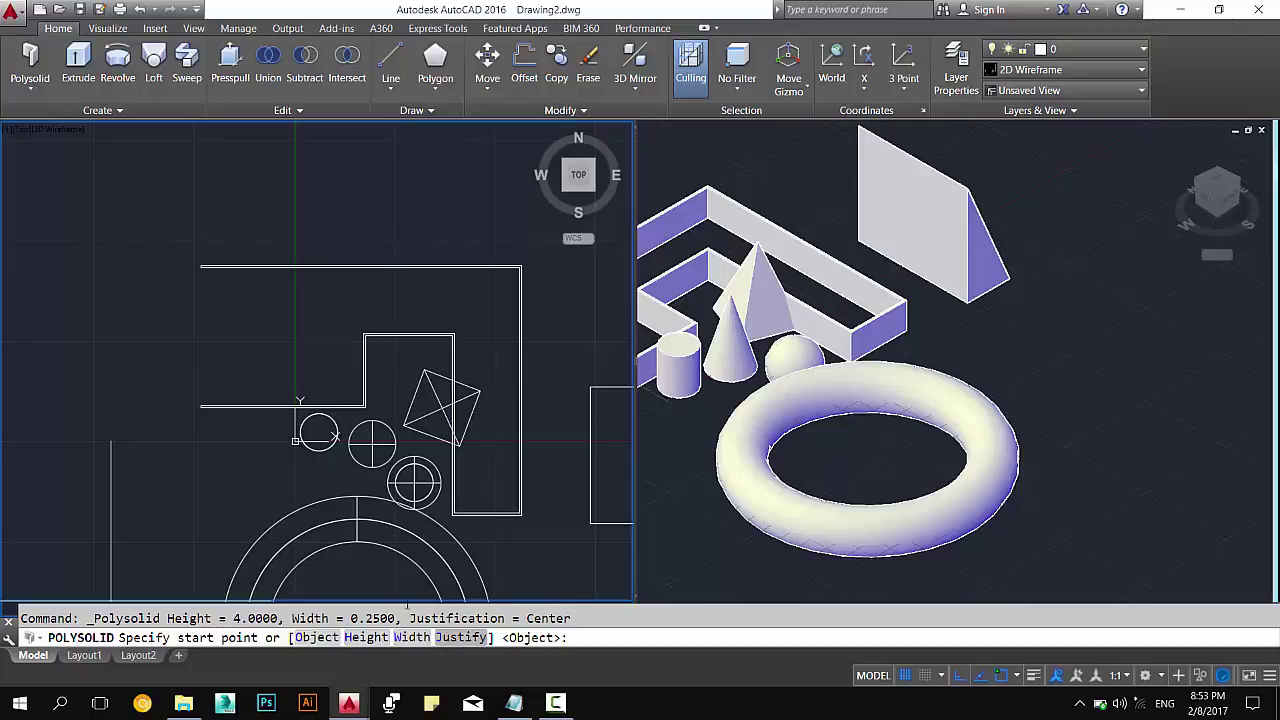
text(o)
key(Return)
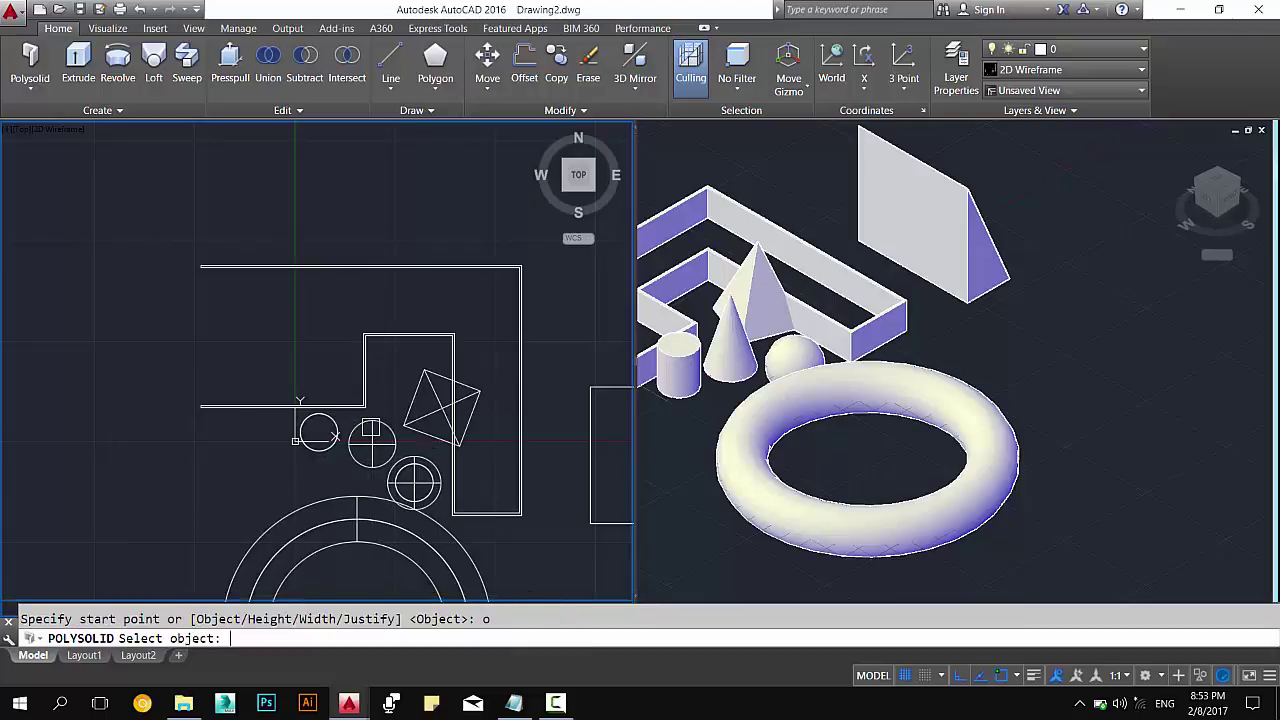
key(Escape)
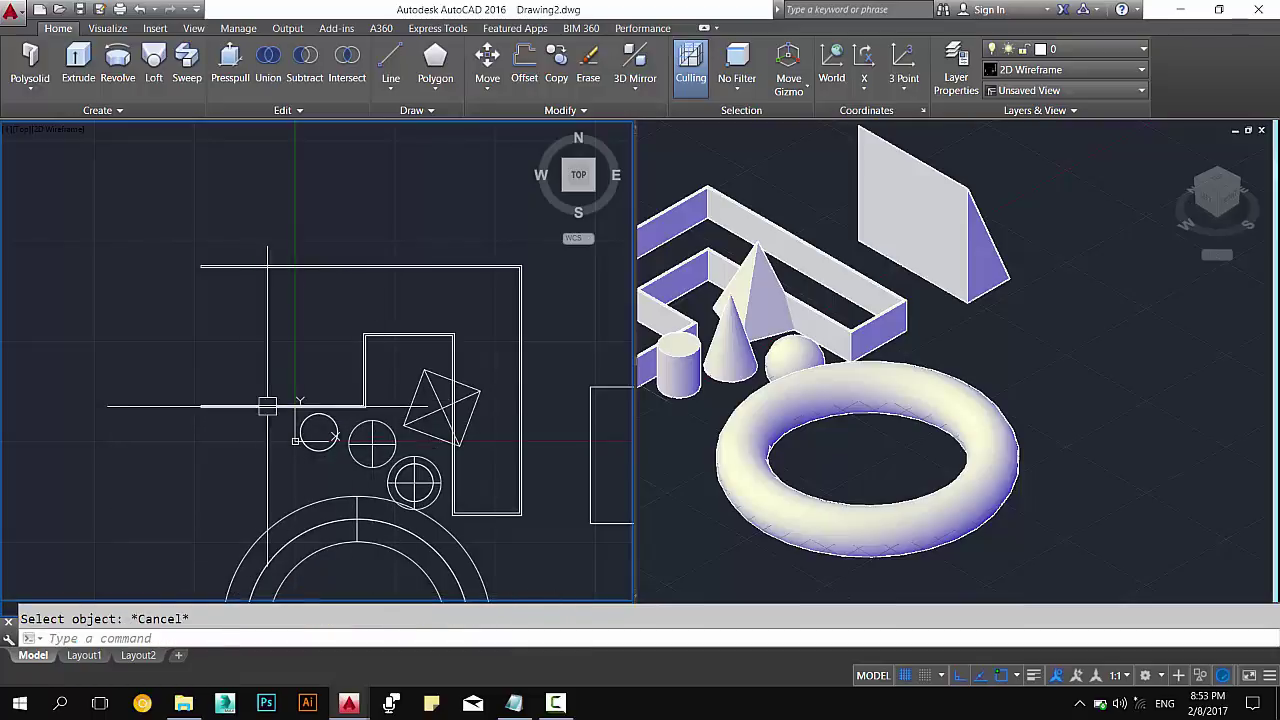
scroll(318, 478, down, 5)
Start a PL polyline and abandon it after the first point.
text(pl)
key(Return)
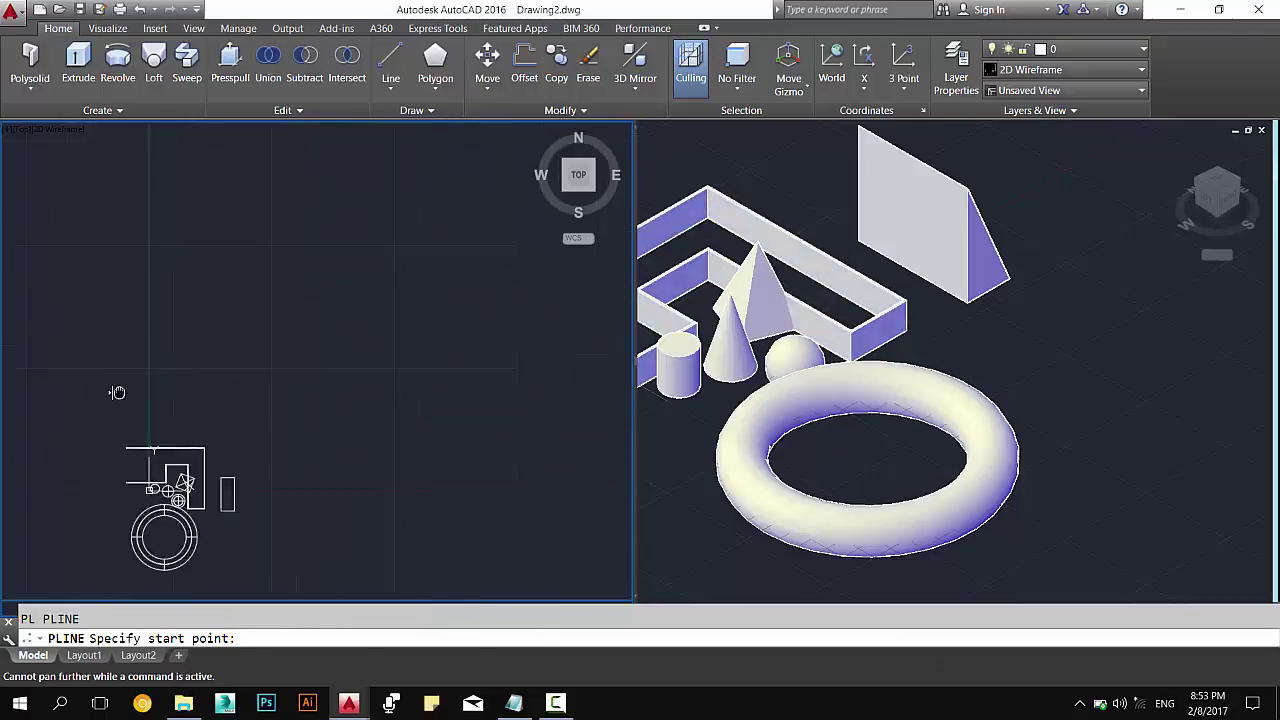
click(320, 363)
key(Escape)
scroll(234, 480, down, 3)
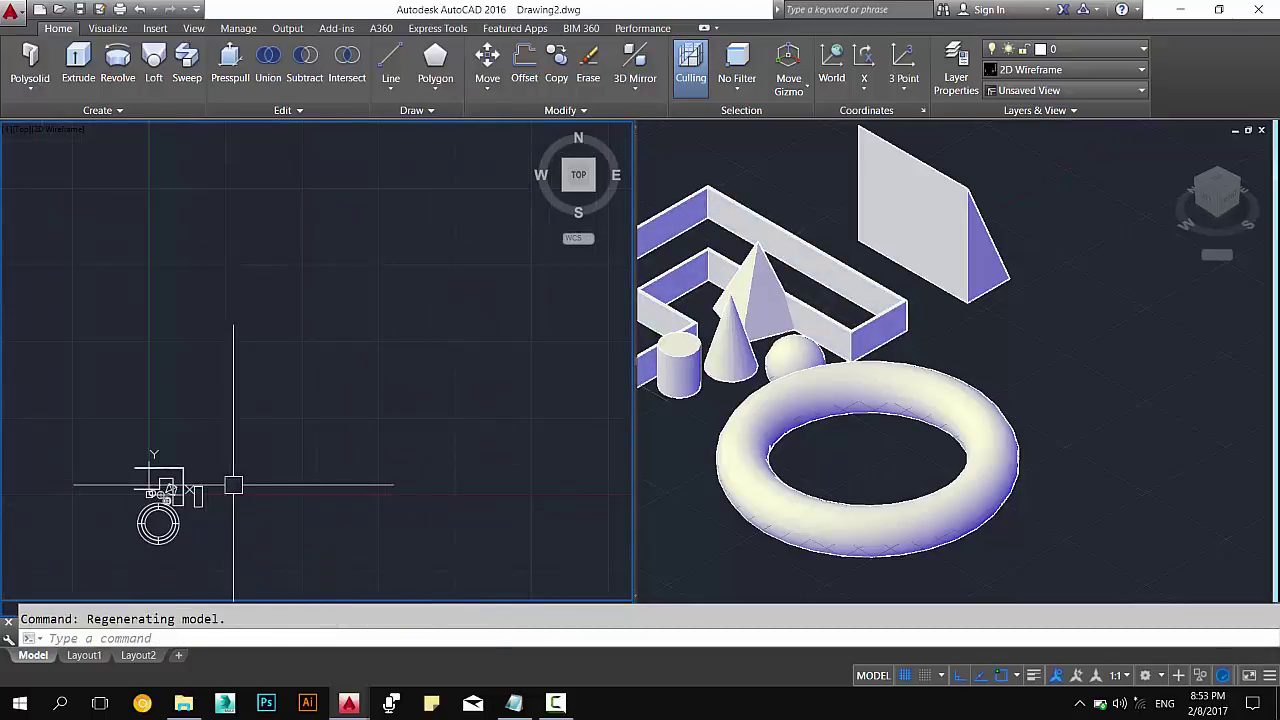
scroll(233, 483, up, 3)
Draw the stepped L-shaped outline corner by corner, leaving one corner open.
click(235, 392)
click(235, 515)
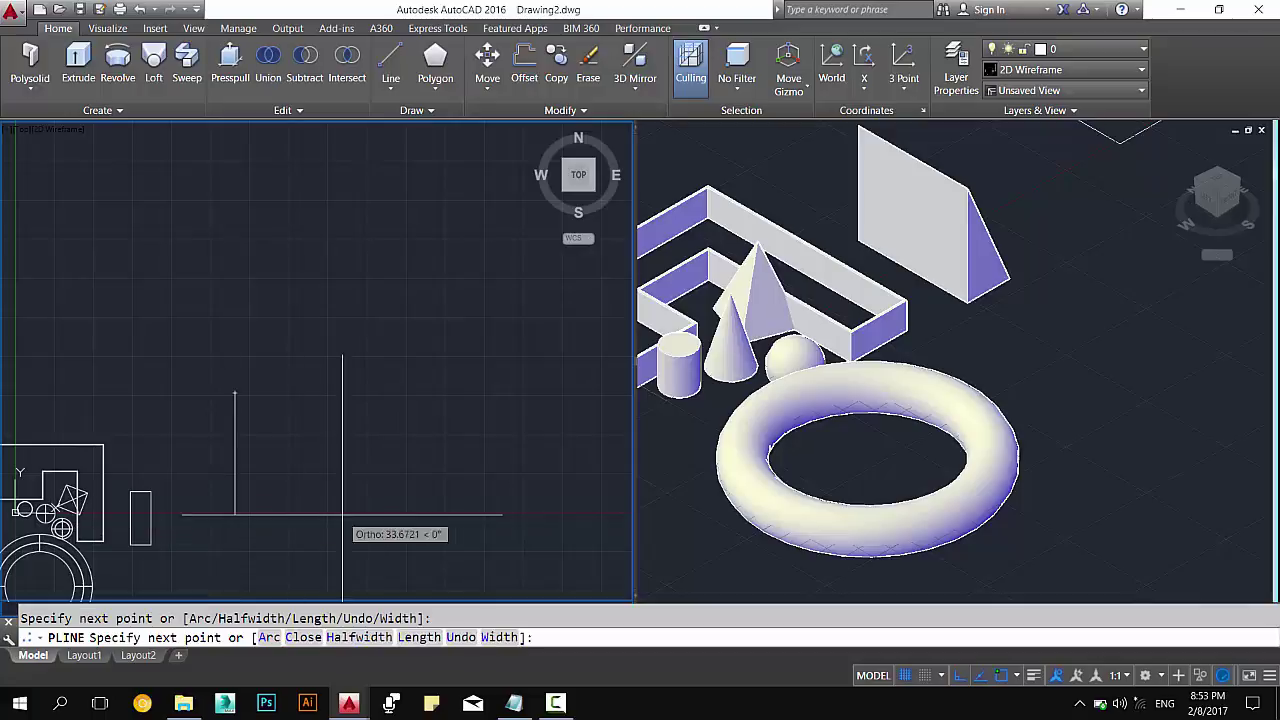
click(342, 515)
click(342, 457)
click(410, 457)
click(410, 380)
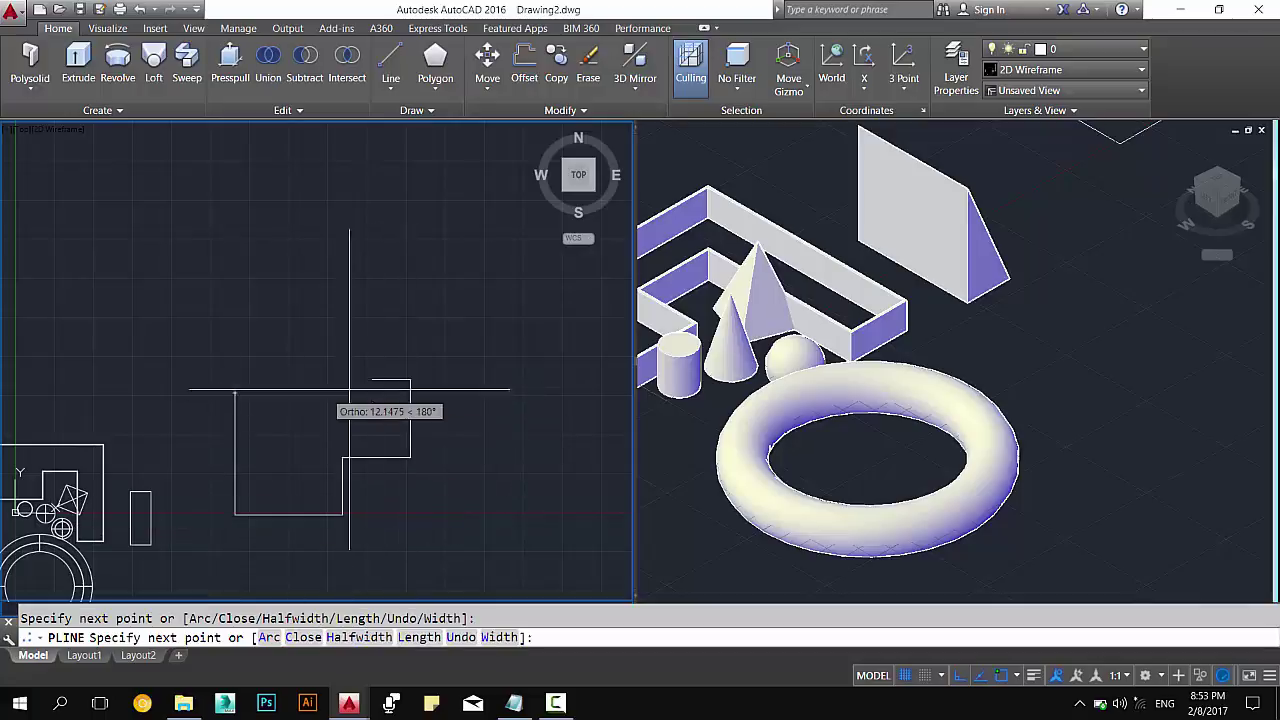
click(191, 380)
key(Escape)
Fillet the two edges at the open corner to close the L outline.
text(f)
key(Return)
click(236, 417)
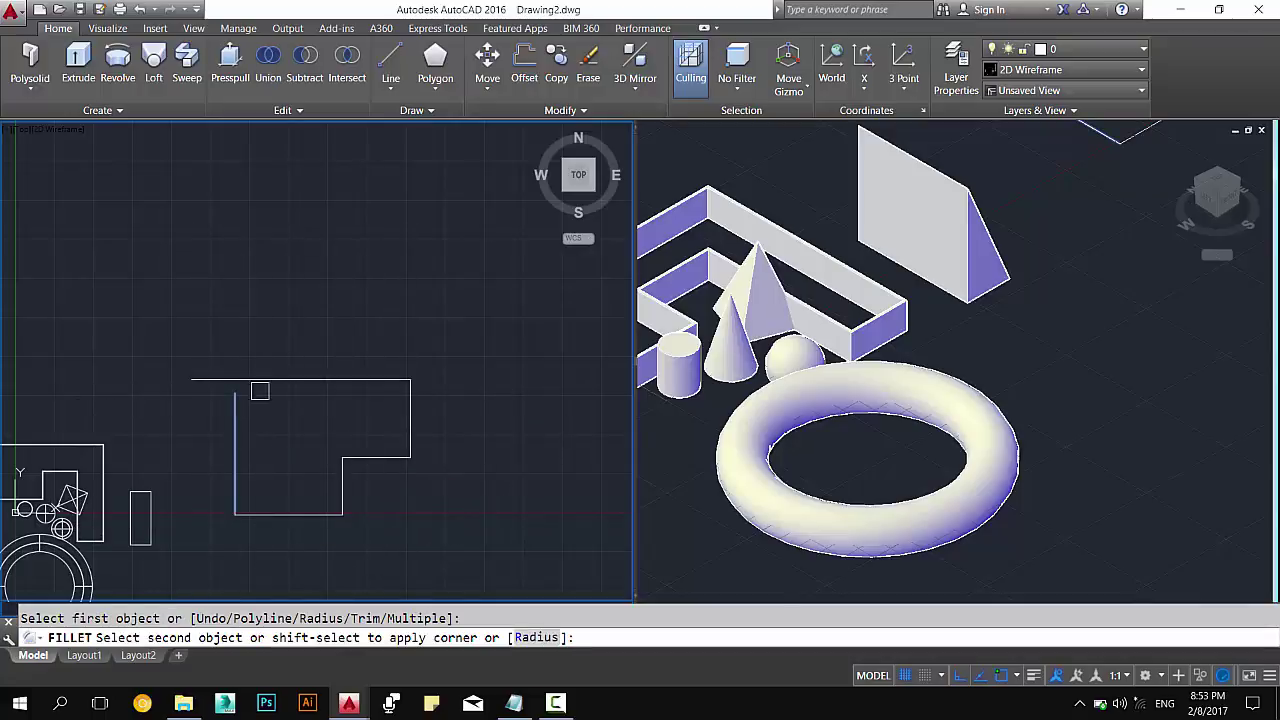
click(257, 380)
key(Escape)
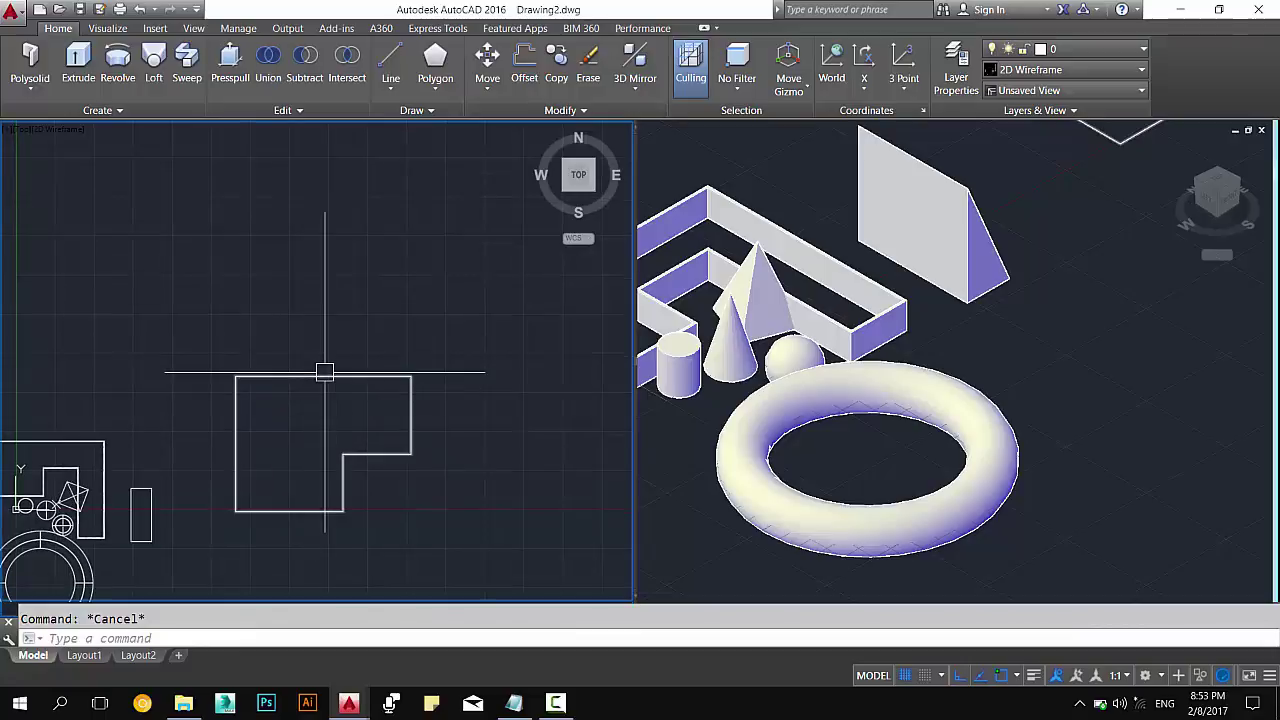
Convert the L outline into a polysolid wall and view it in the 3D viewport.
click(30, 62)
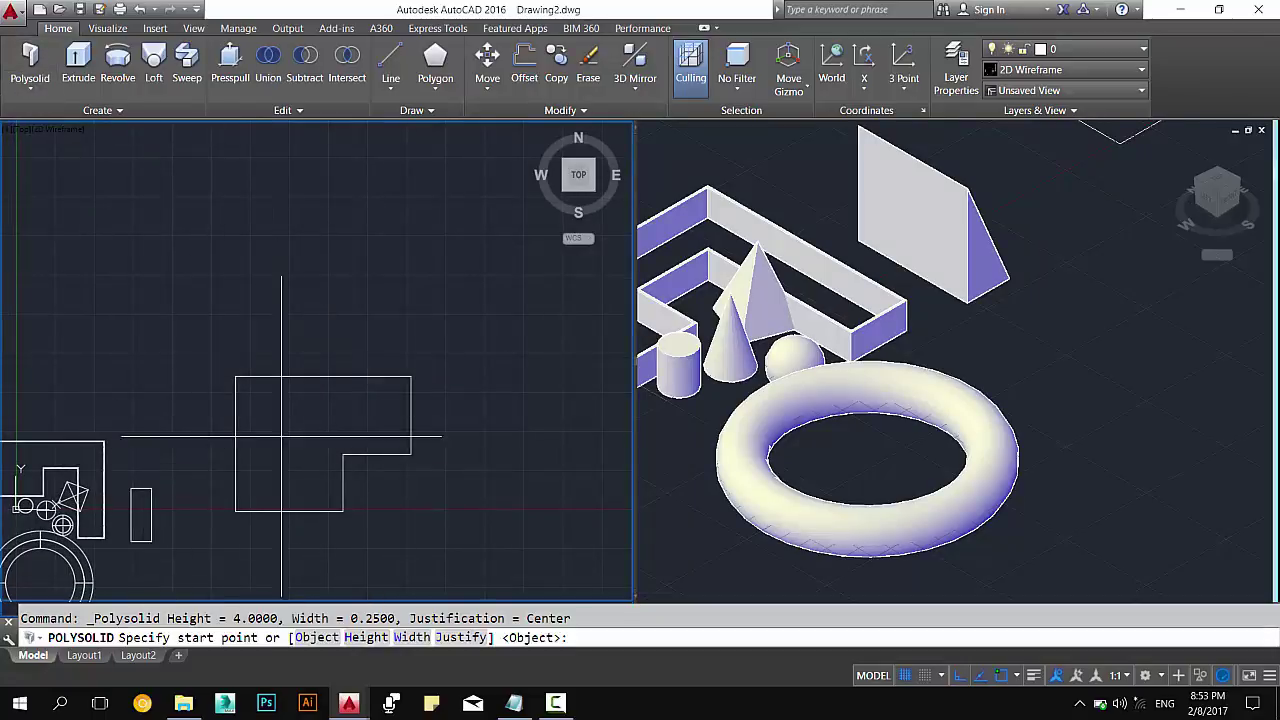
text(o)
key(Return)
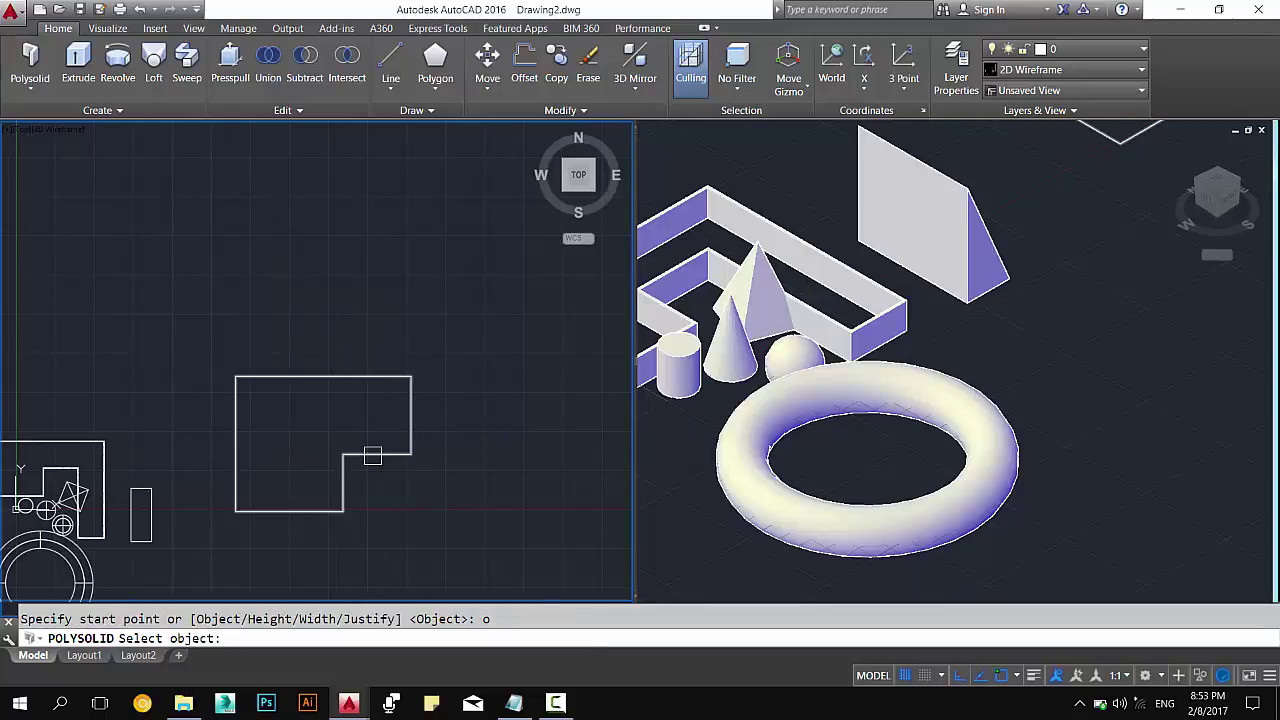
click(372, 454)
click(1046, 275)
scroll(1086, 277, up, 3)
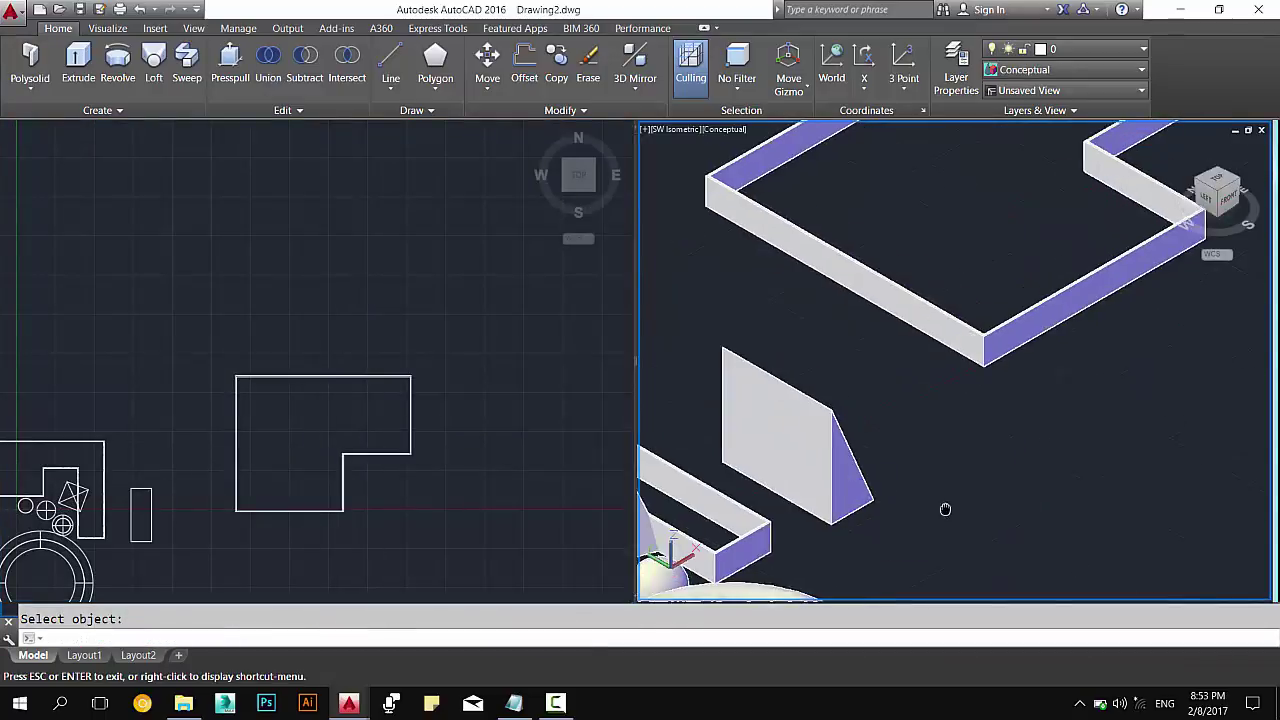
middle_drag(943, 509, 931, 436)
scroll(931, 436, up, 2)
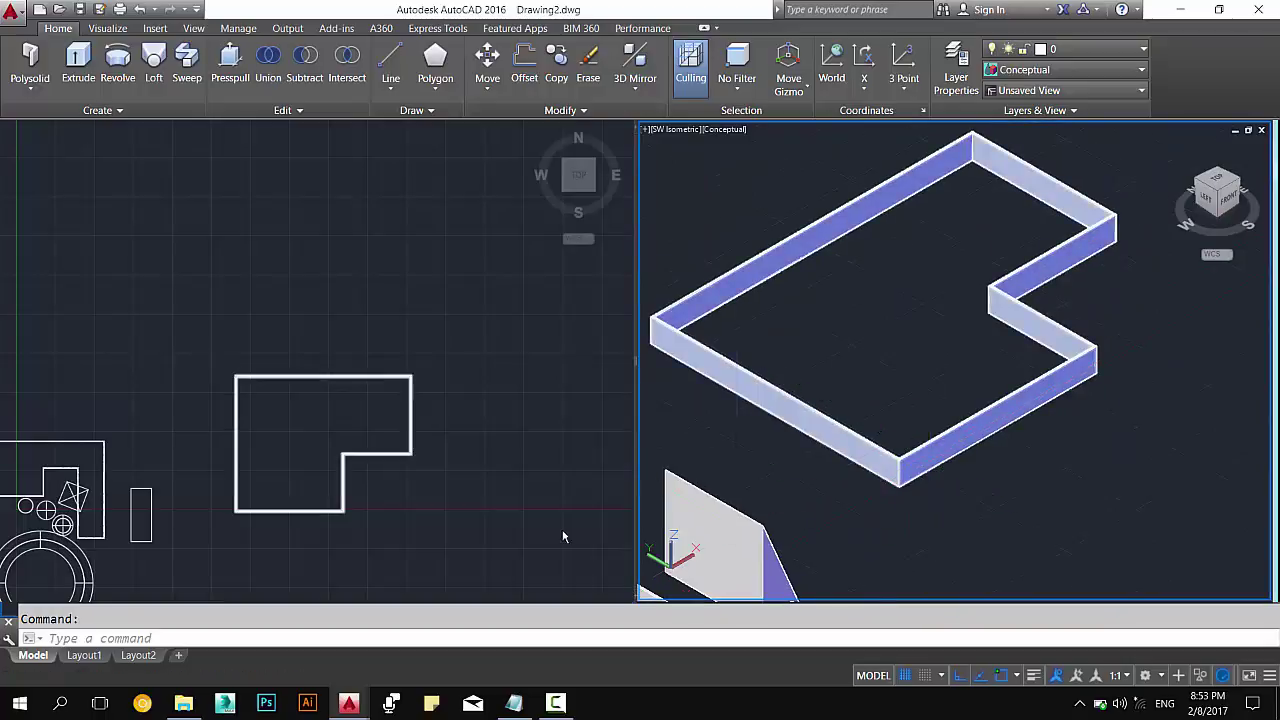
Undo the 3D view changes and the newly created polysolid wall.
click(458, 520)
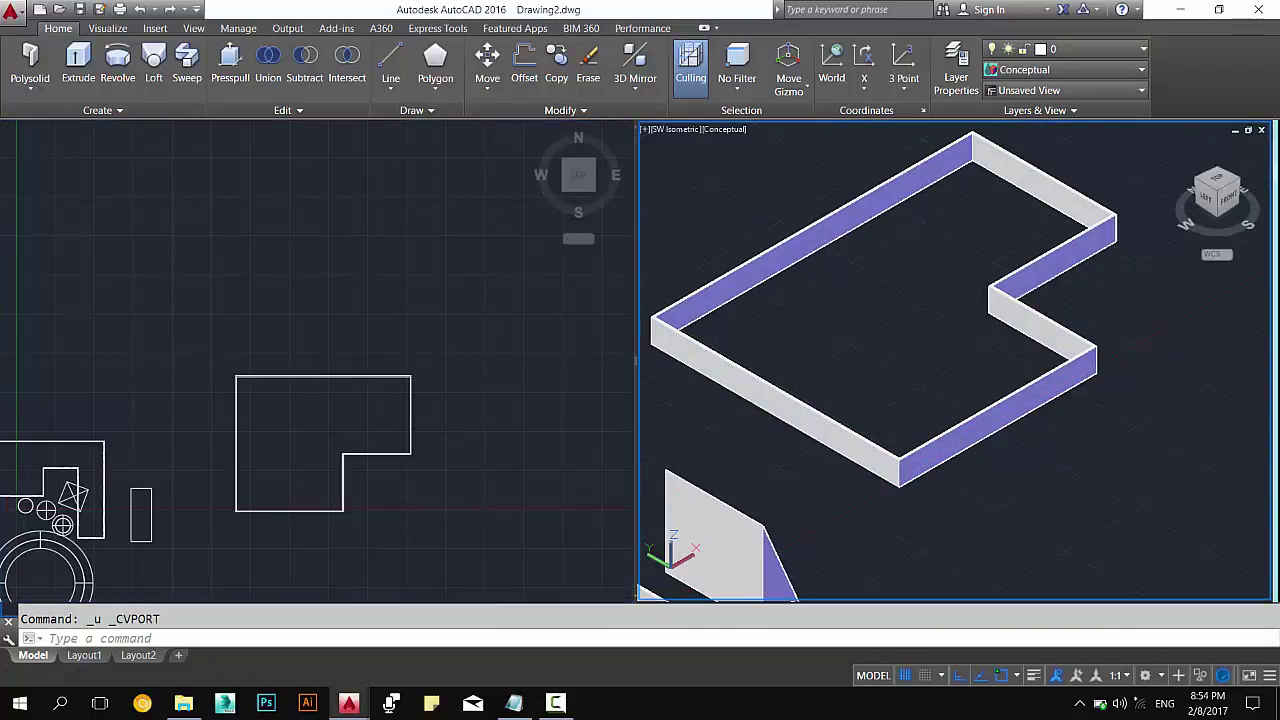
key(ctrl+z)
key(ctrl+z)
key(ctrl+z)
key(ctrl+z)
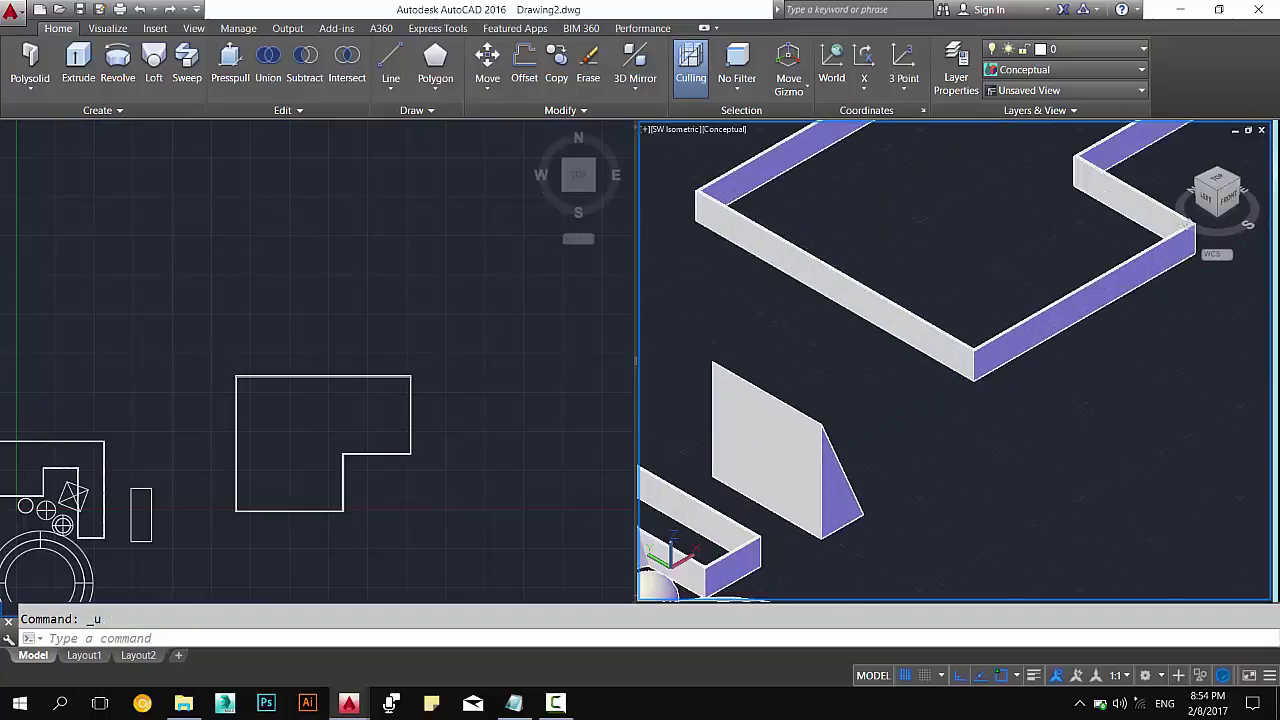
key(ctrl+z)
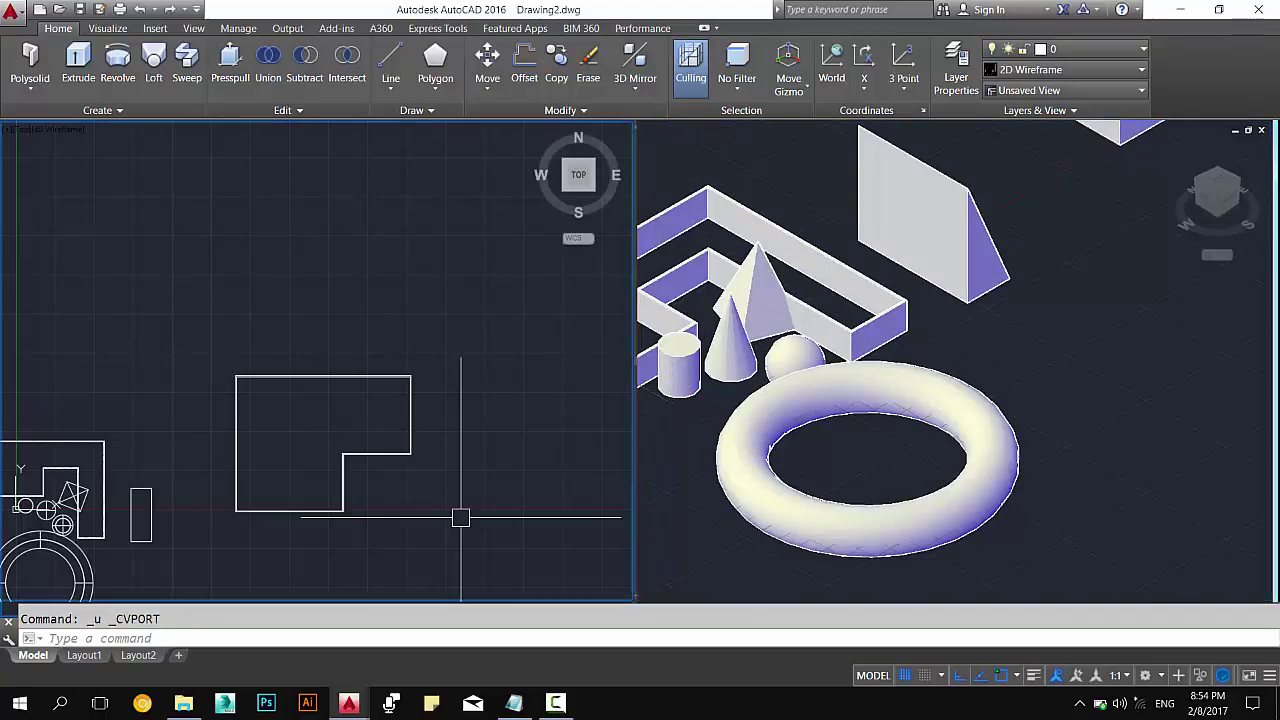
key(ctrl+z)
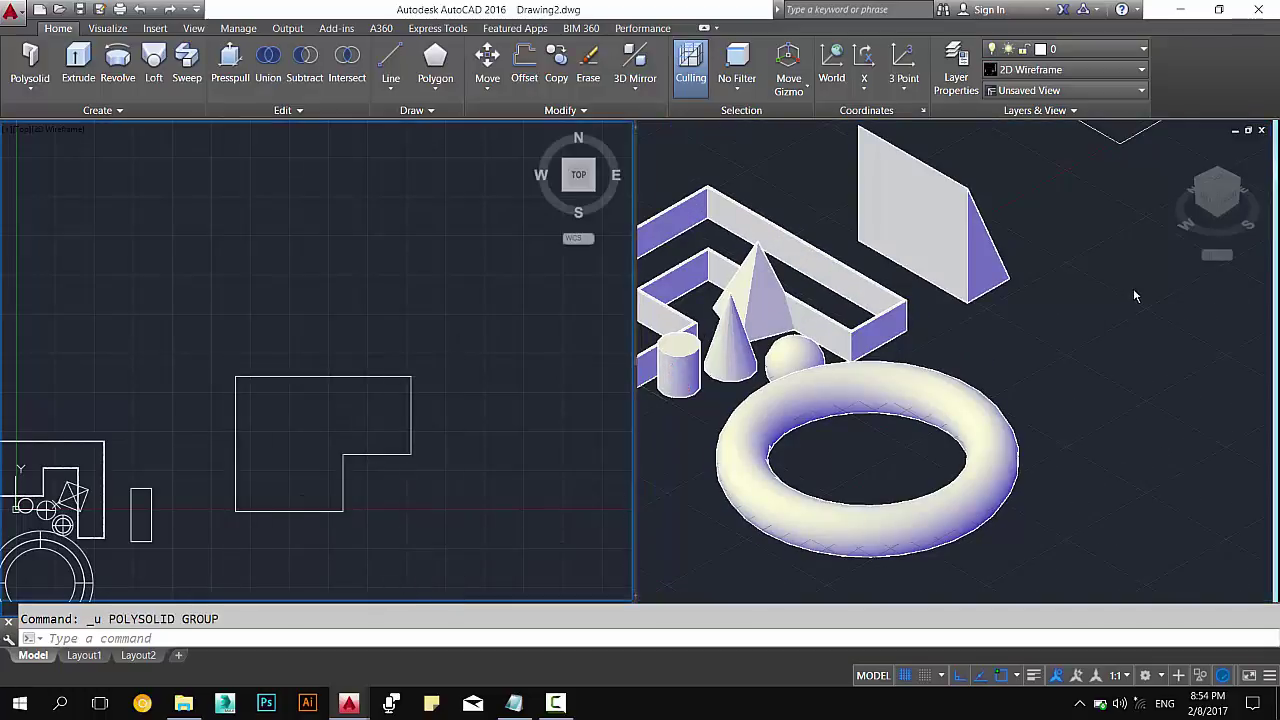
key(ctrl+z)
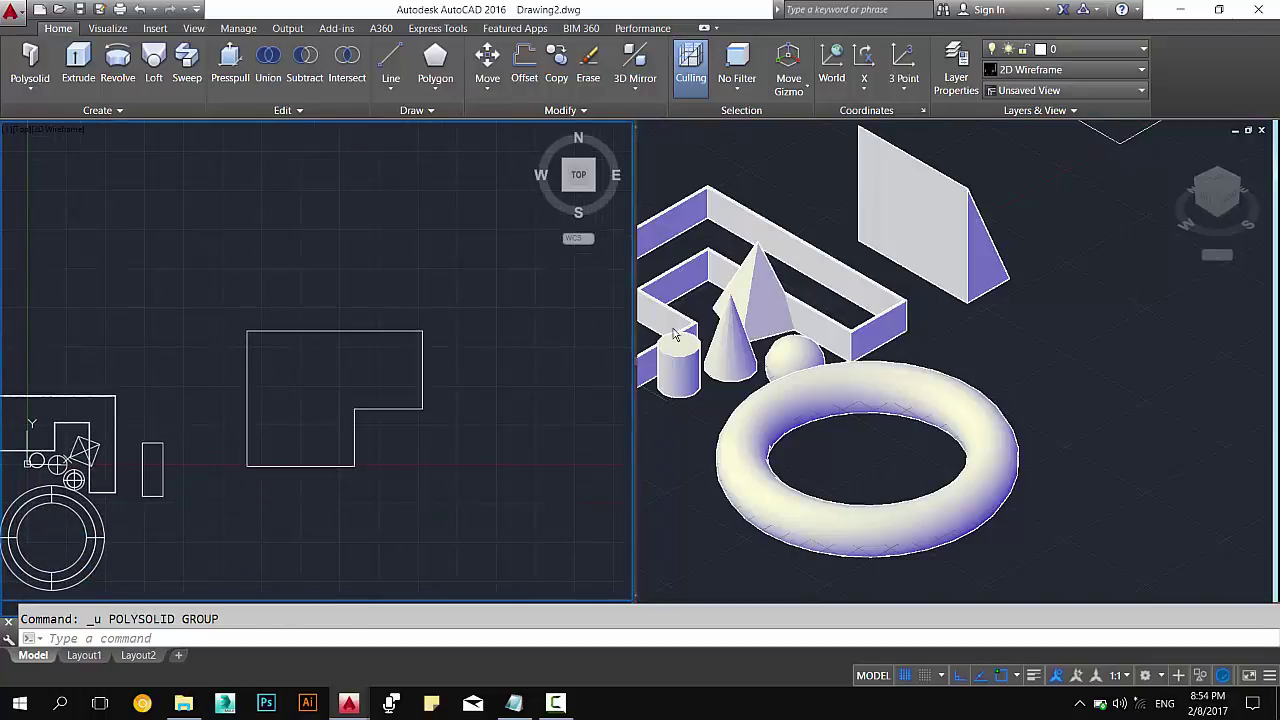
click(551, 355)
click(612, 393)
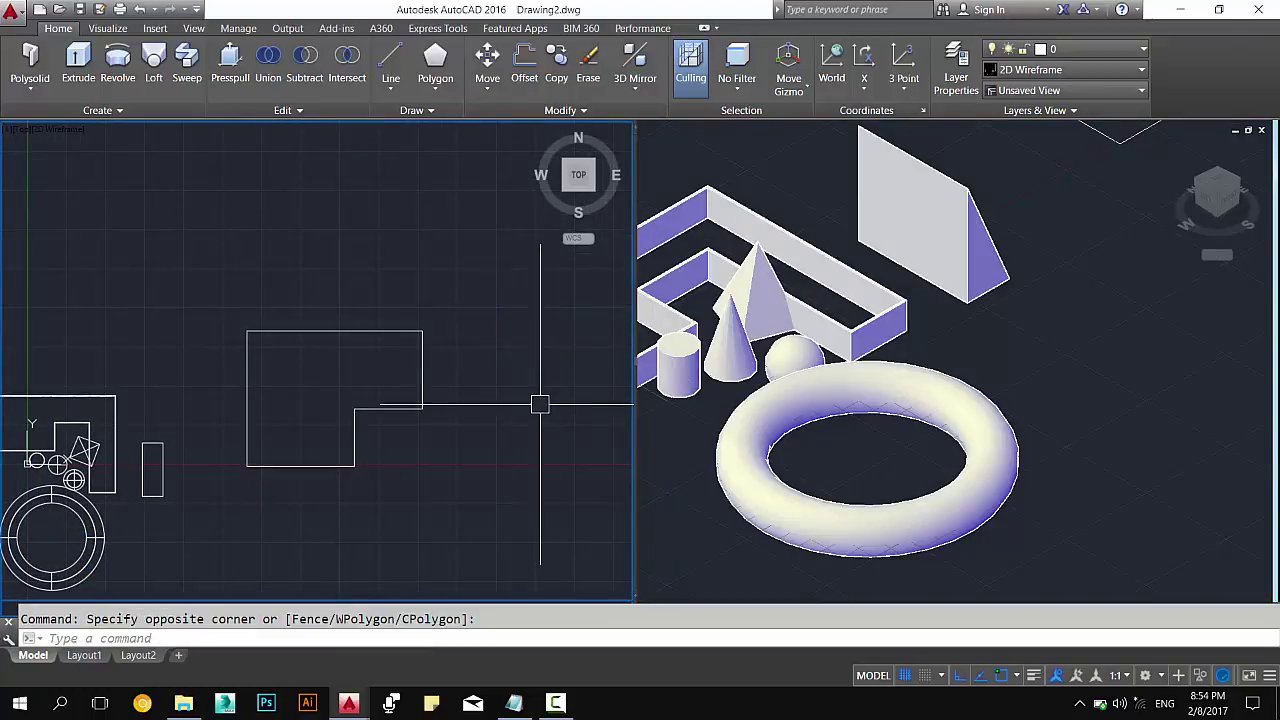
key(Escape)
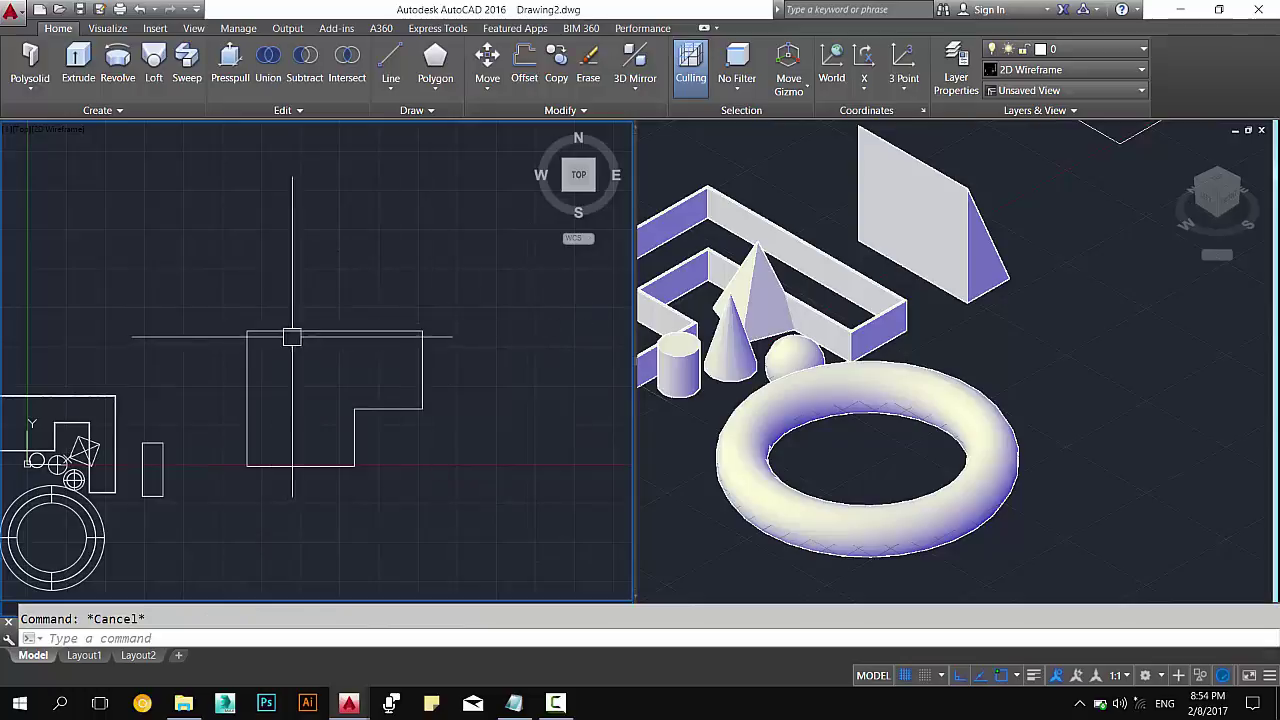
Zoom in on the isometric 3D view, then return to the plan view.
click(1094, 271)
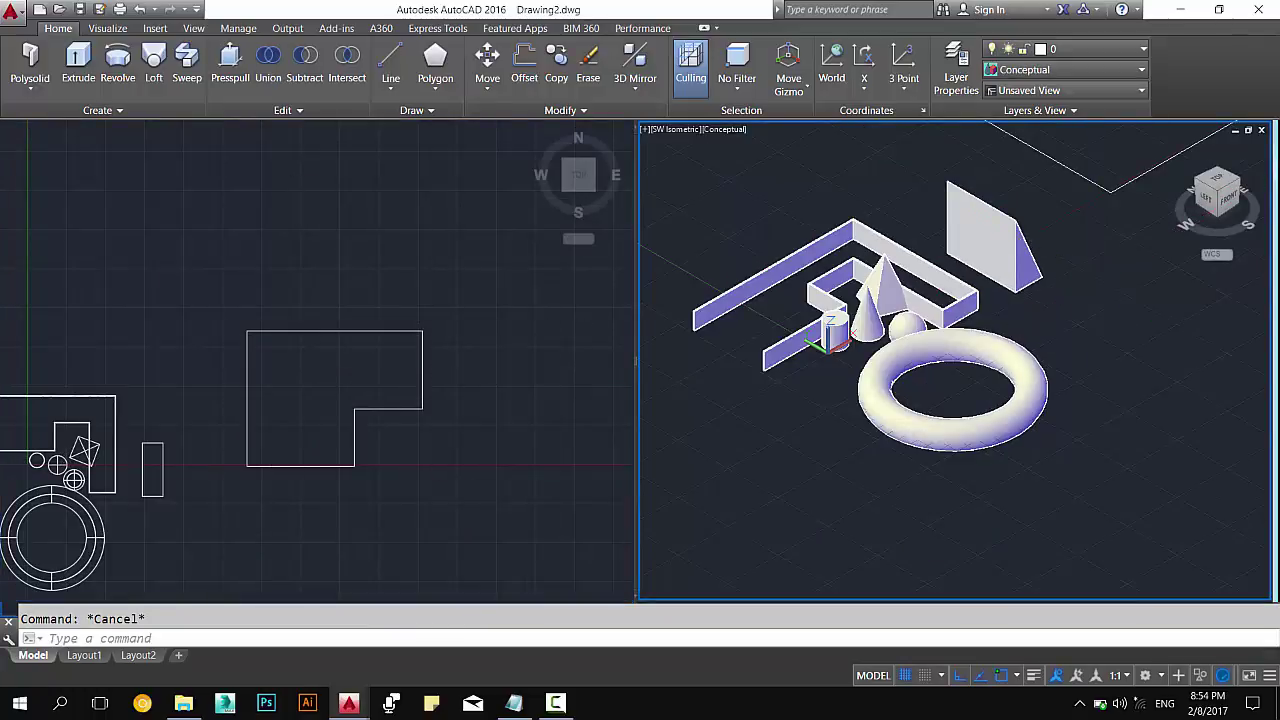
scroll(948, 449, up, 3)
scroll(966, 391, up, 2)
scroll(966, 391, up, 2)
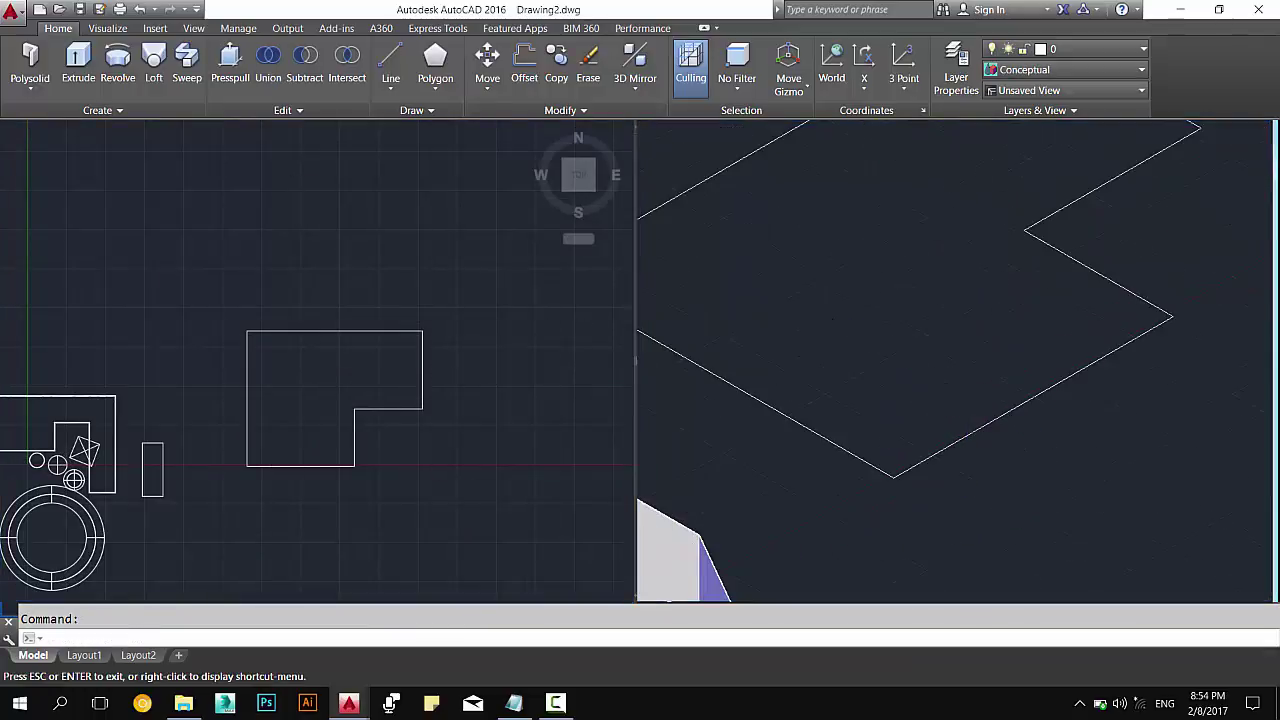
key(Escape)
click(468, 436)
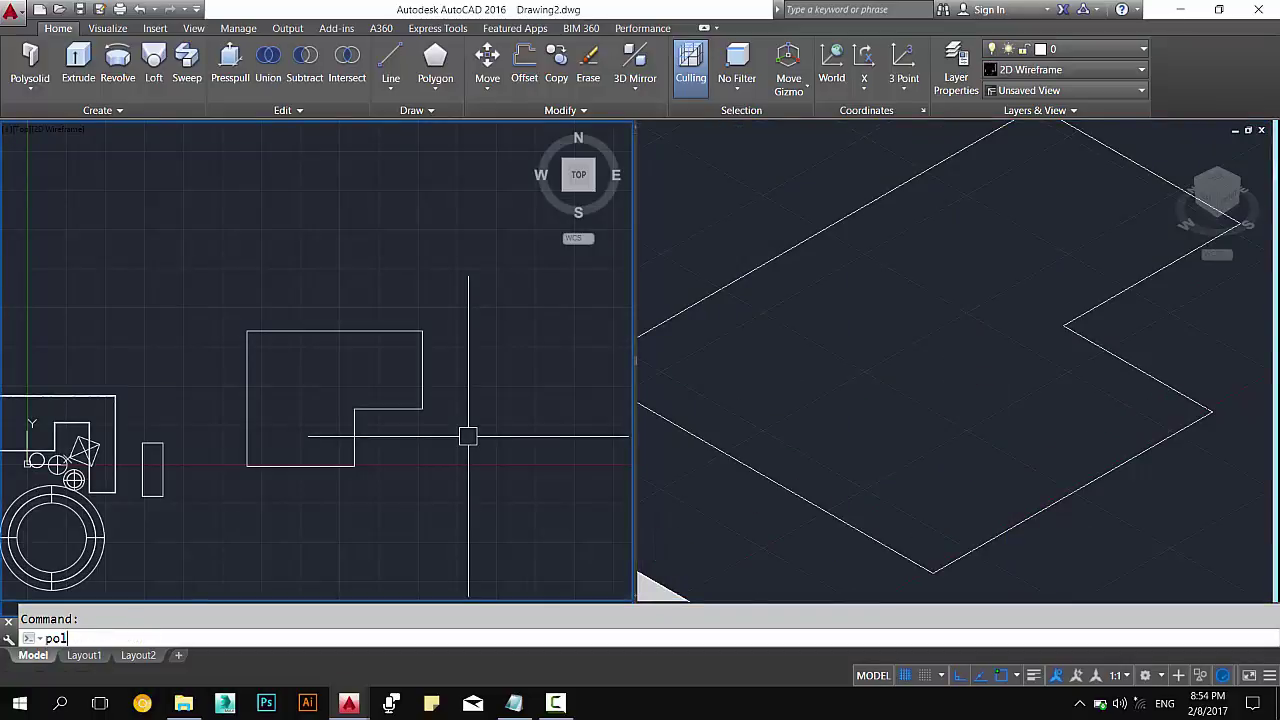
text(y)
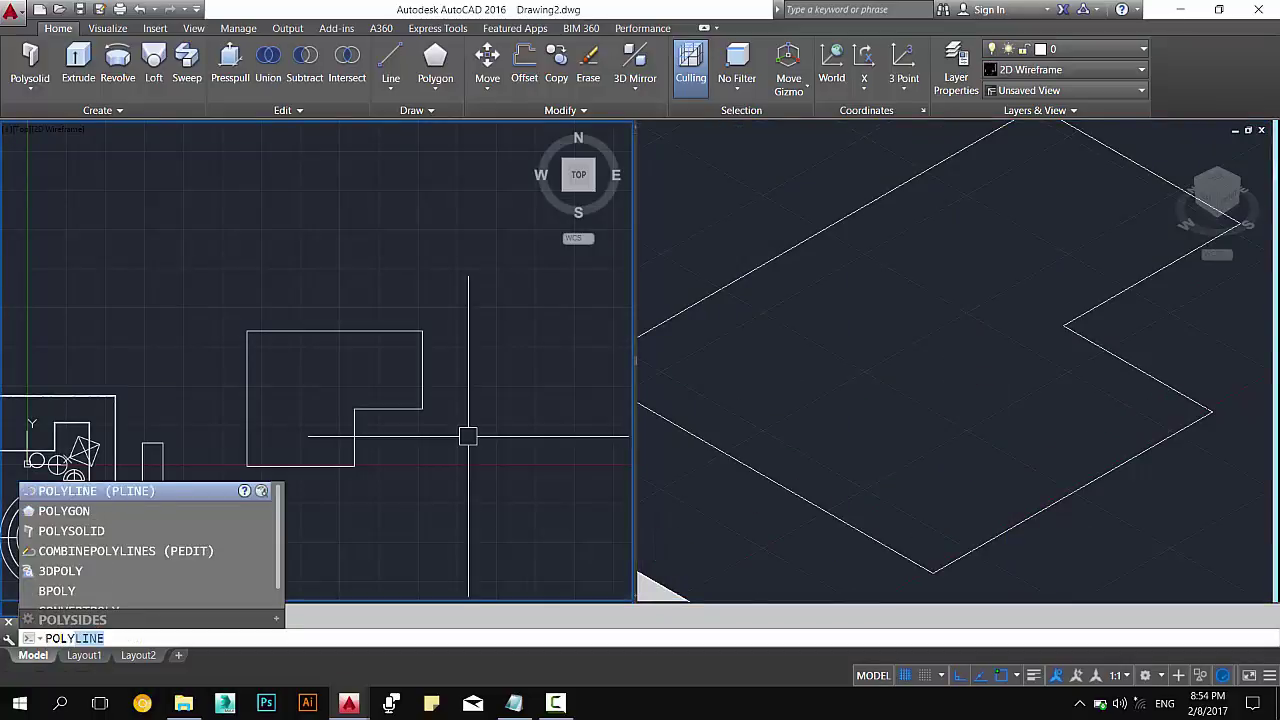
Rebuild the 4-high, 0.25-wide wall from the L outline and inspect it in 3D.
click(88, 532)
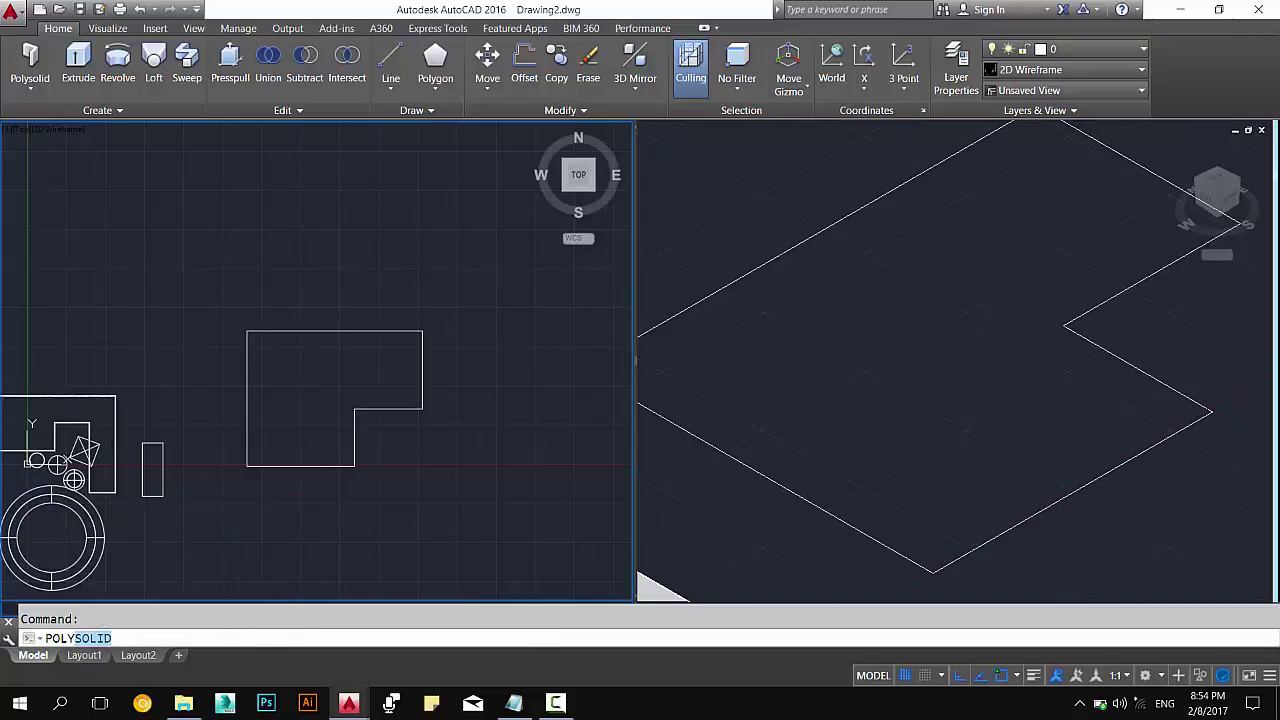
text(o)
key(Return)
click(332, 454)
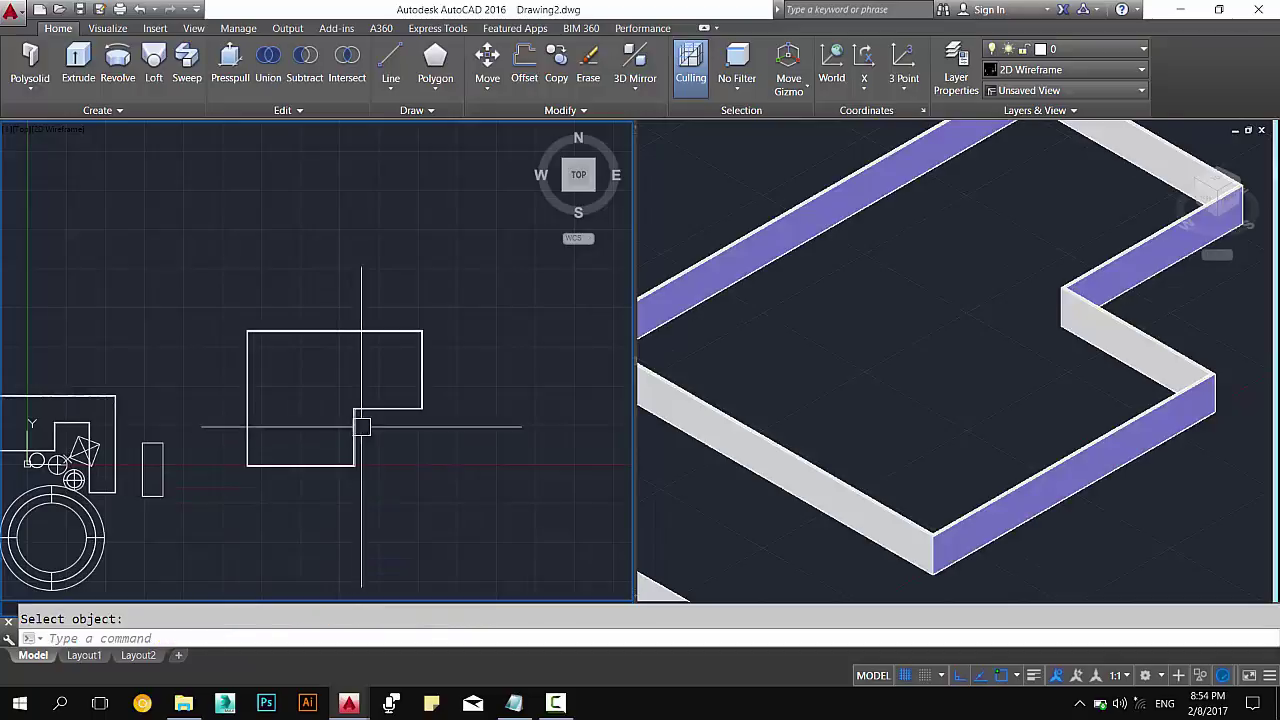
click(840, 432)
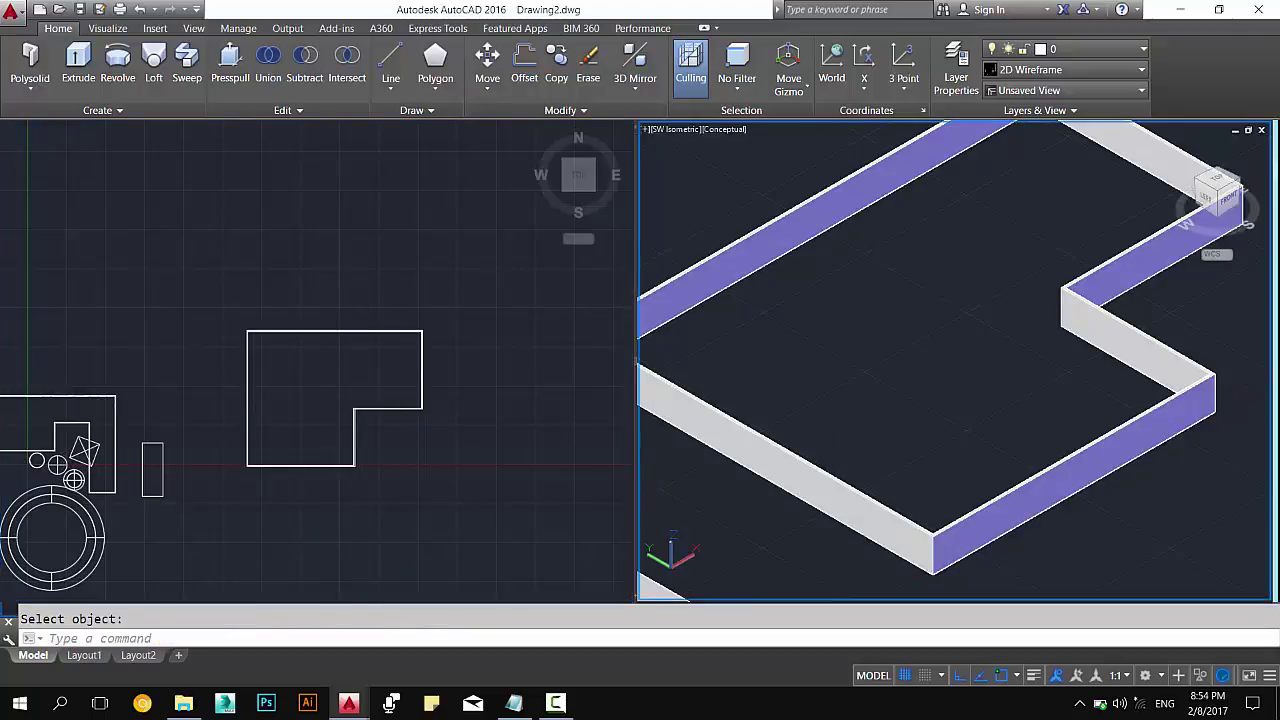
click(830, 483)
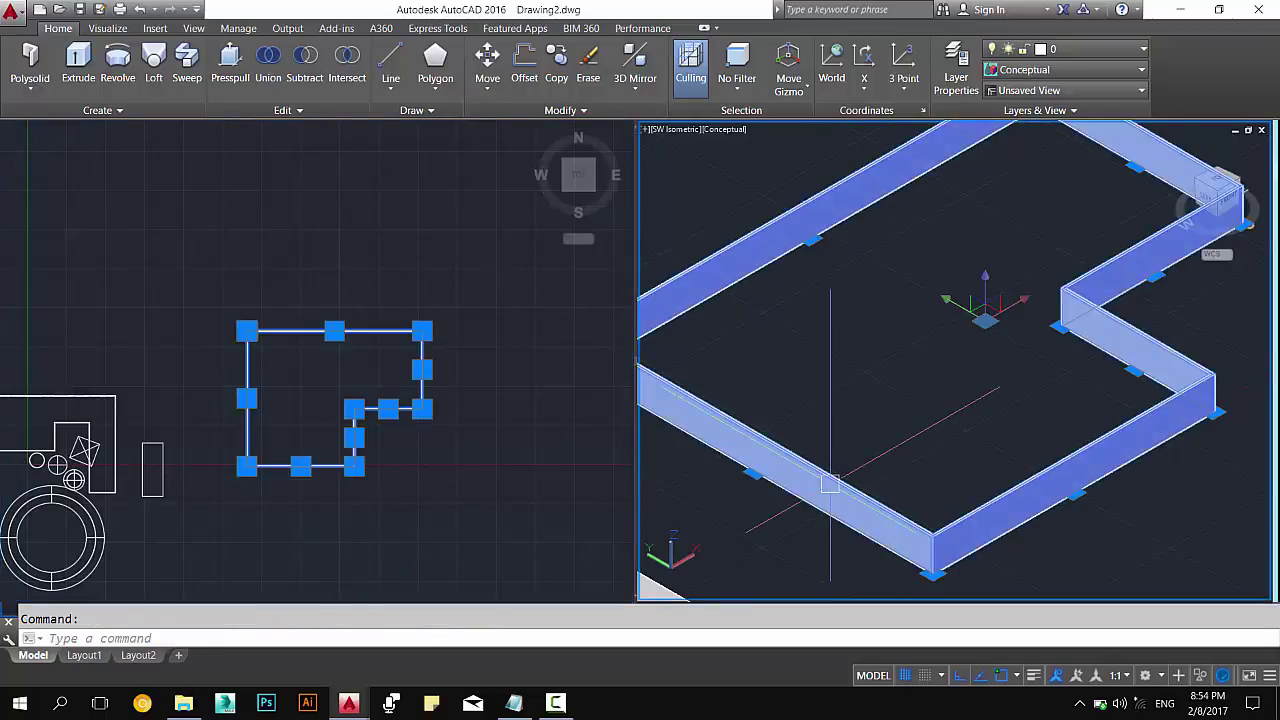
key(Escape)
text(poly)
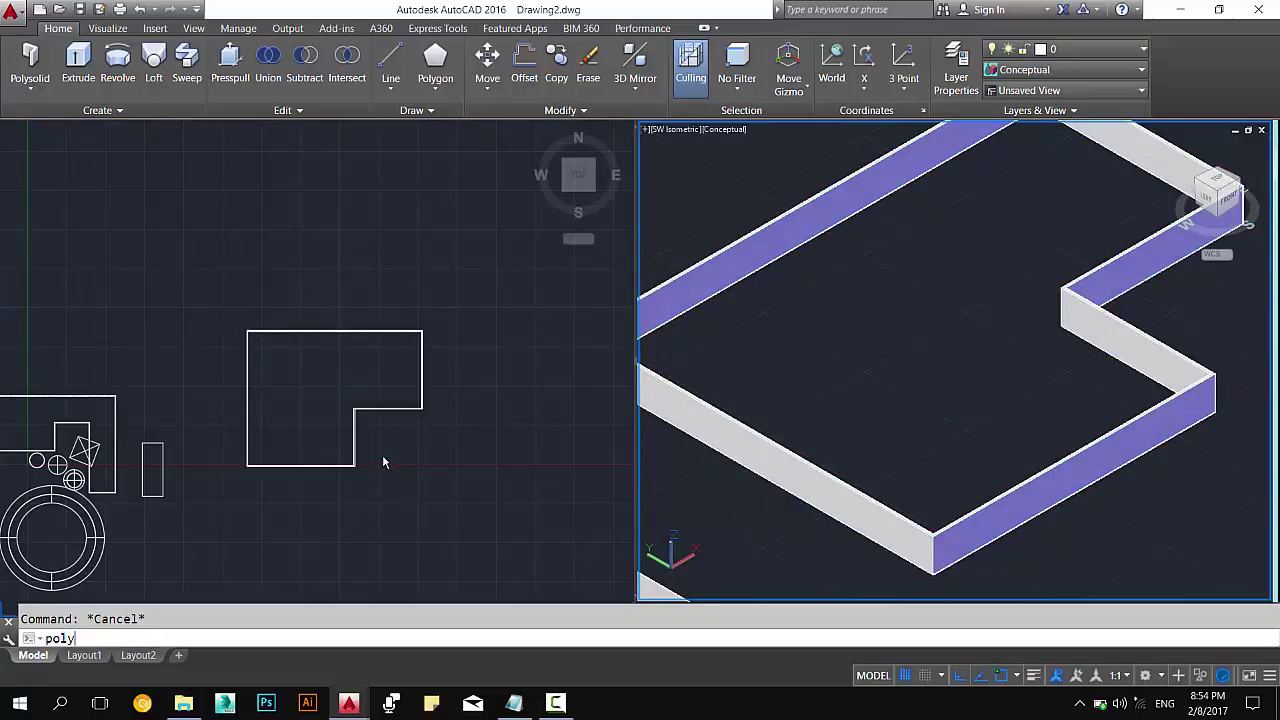
Run POLYSOLID at the command line and choose Width, showing the 0.2500 default.
text(si)
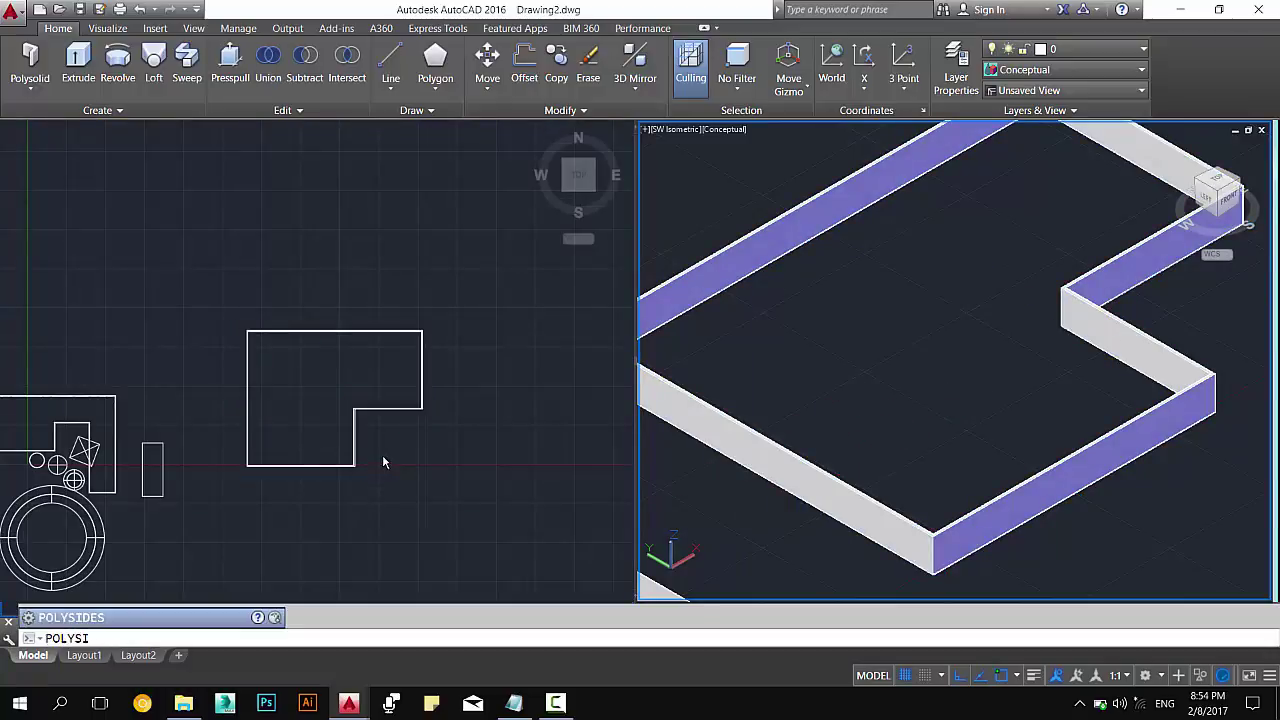
key(BackSpace)
text(o)
text(d)
key(Return)
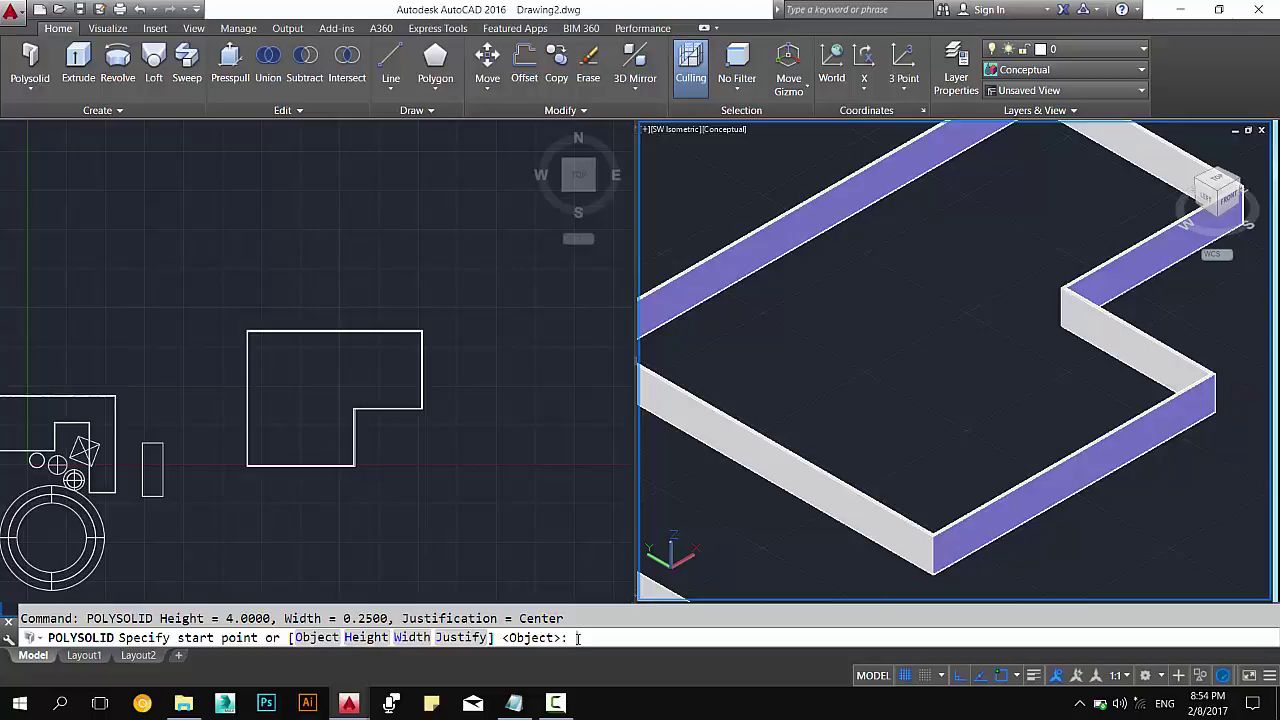
text(w)
key(Return)
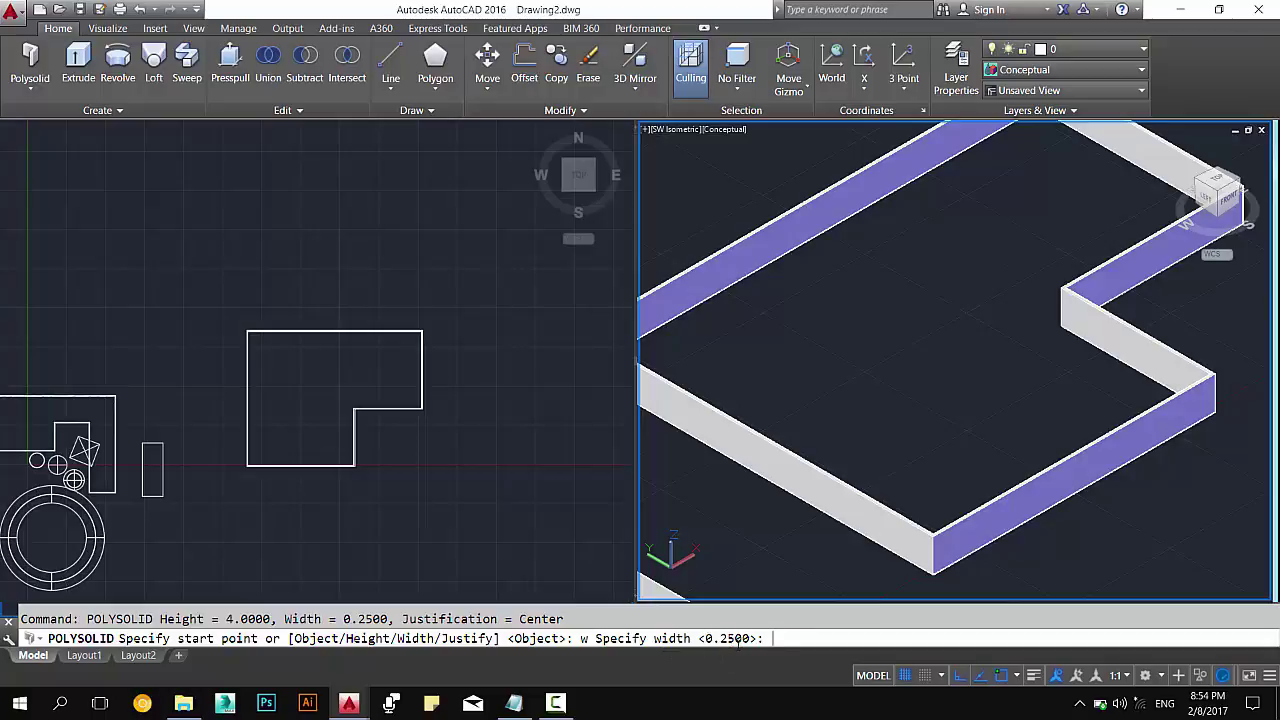
Cancel the polysolid and erase all eight objects with a window selection.
click(423, 492)
key(Escape)
scroll(343, 400, down, 5)
scroll(230, 430, up, 2)
key(e)
key(Return)
click(453, 328)
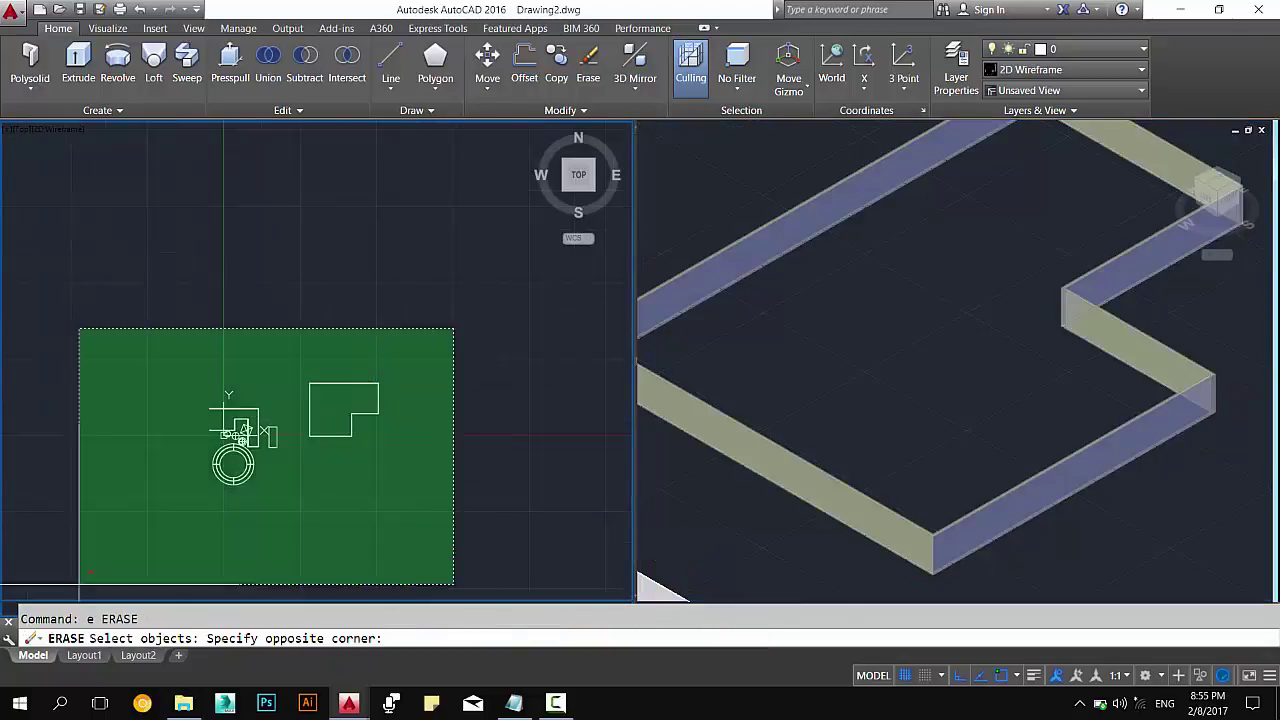
click(80, 584)
key(Return)
key(Escape)
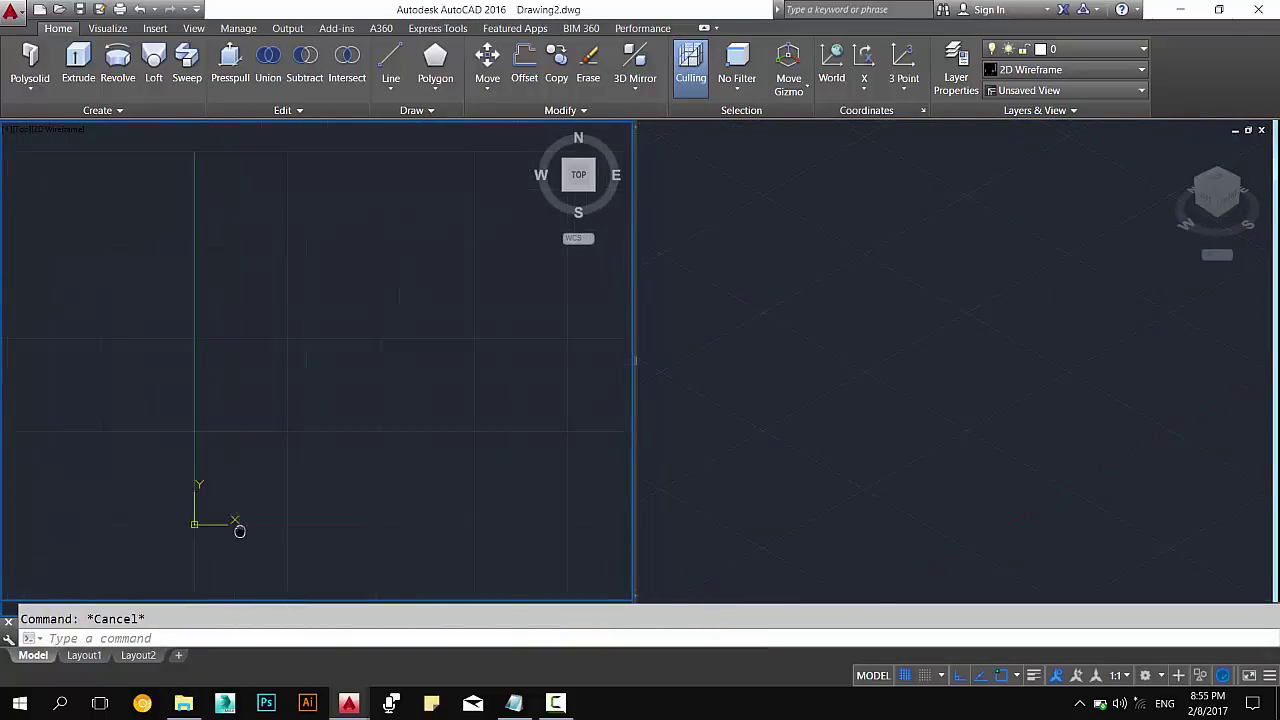
Start a polyline with 4000 and 6000-unit segments, then end it.
text(pl)
key(Return)
click(242, 296)
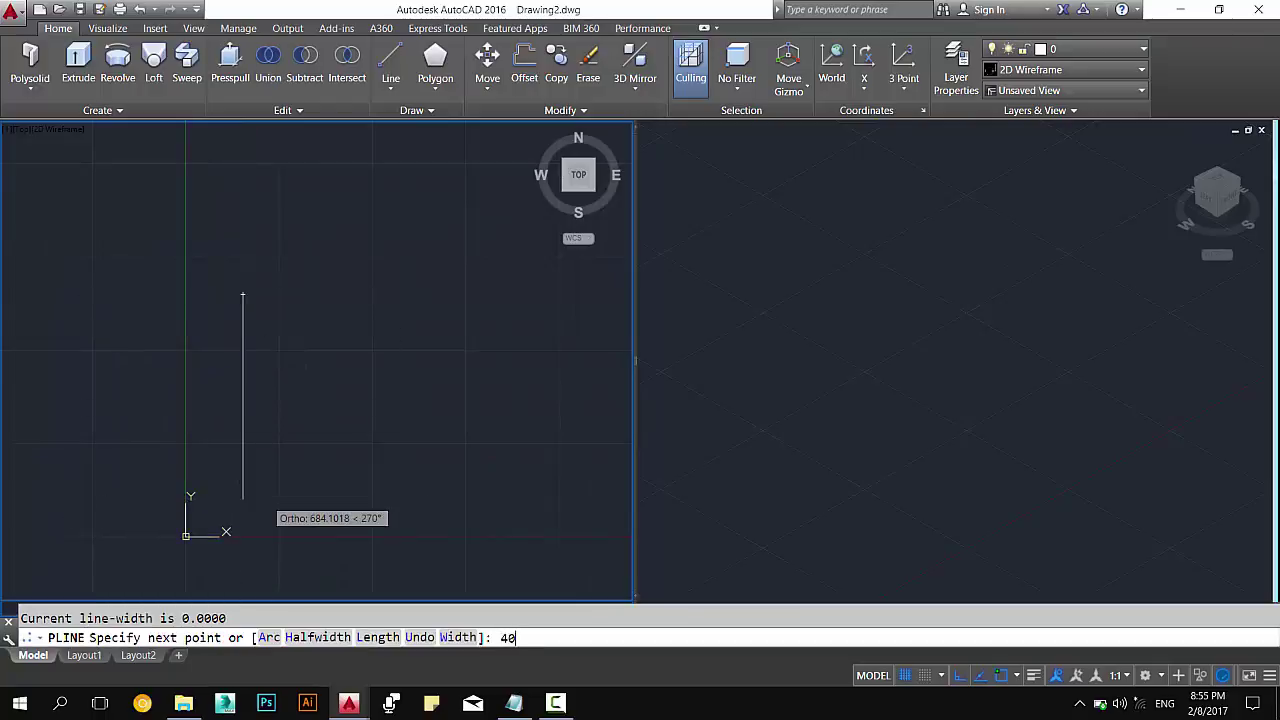
text(00)
key(Return)
scroll(308, 442, down, 2)
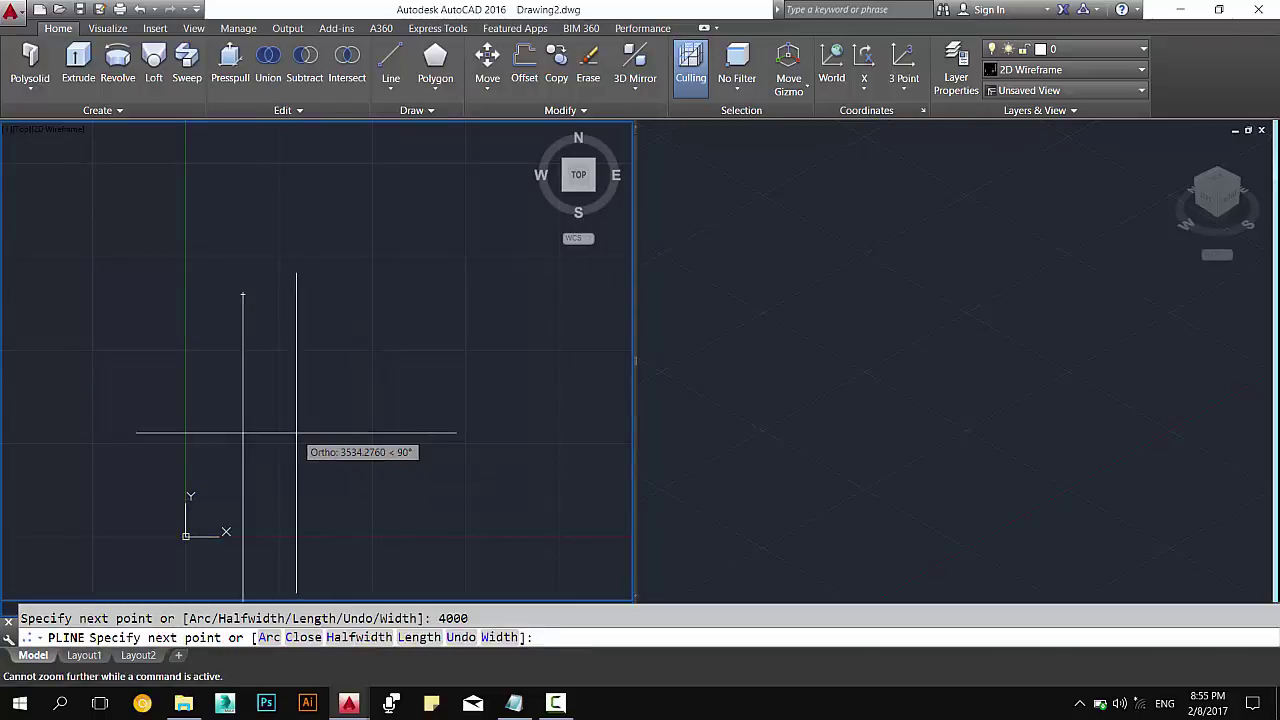
text(6000)
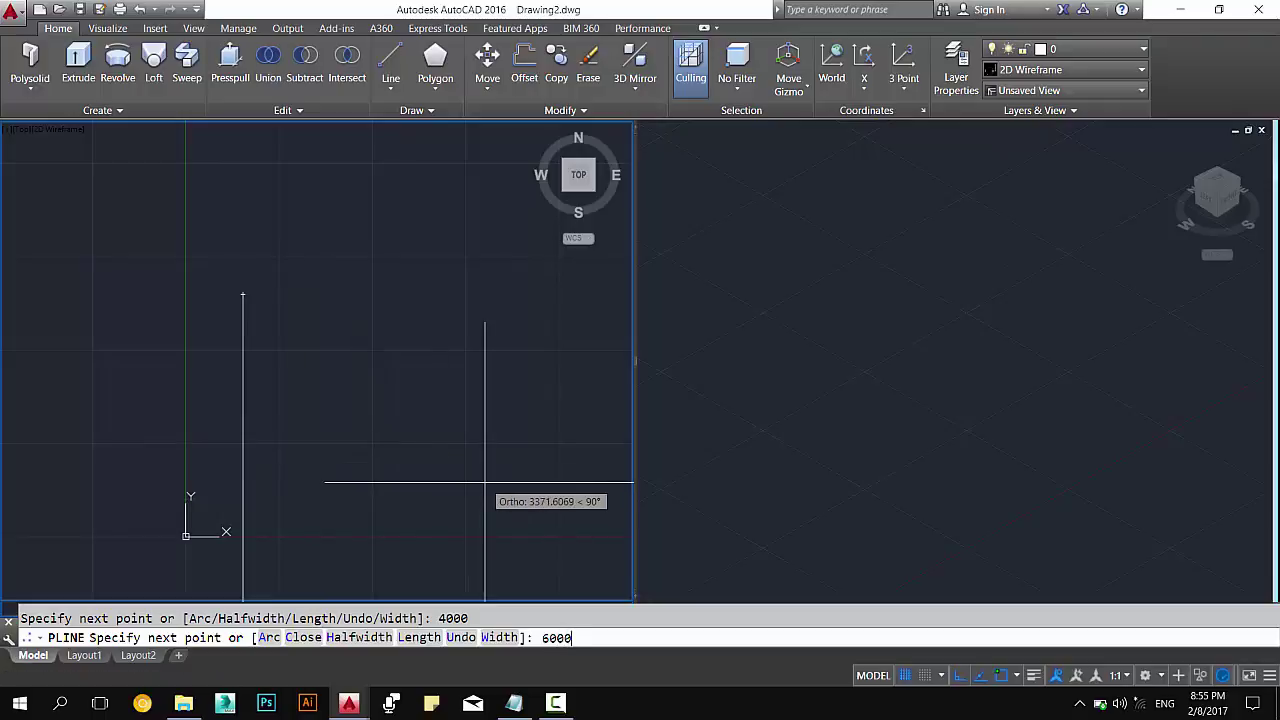
key(Return)
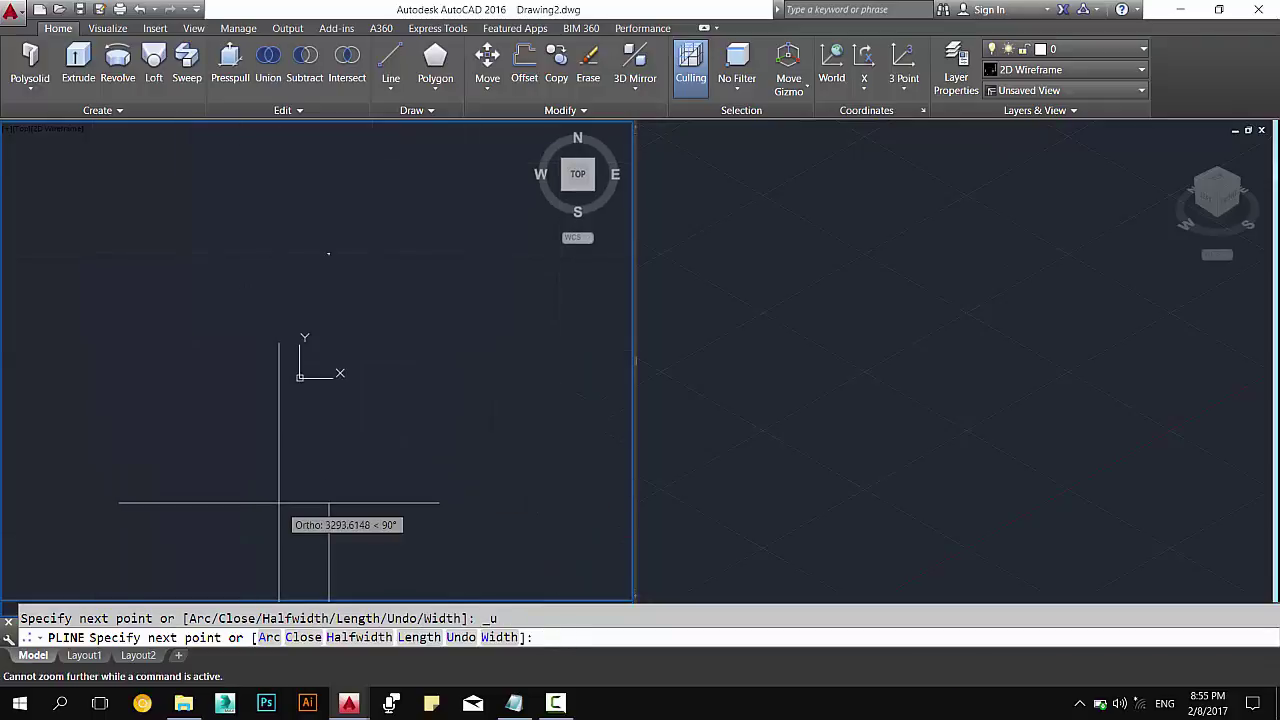
key(Escape)
Zoom to extents and hide the UCS icon from the View tab.
text(z)
key(Return)
text(e)
key(Return)
key(Escape)
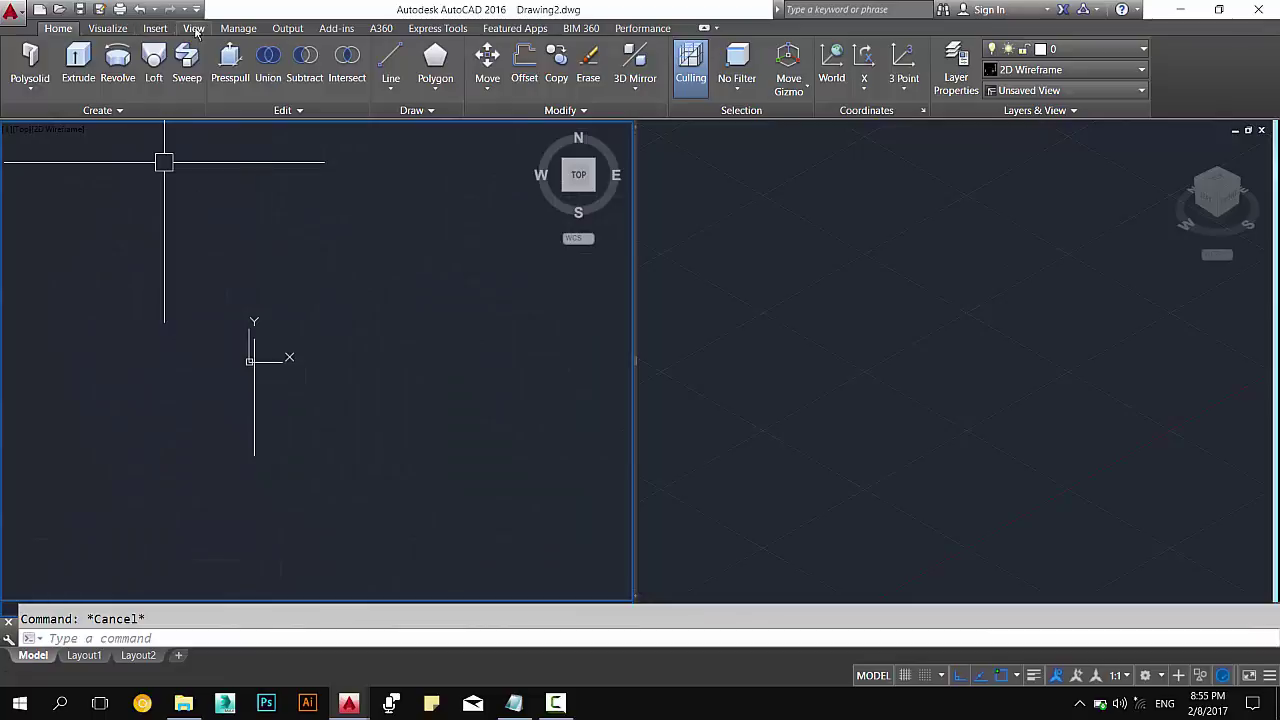
click(193, 28)
click(18, 65)
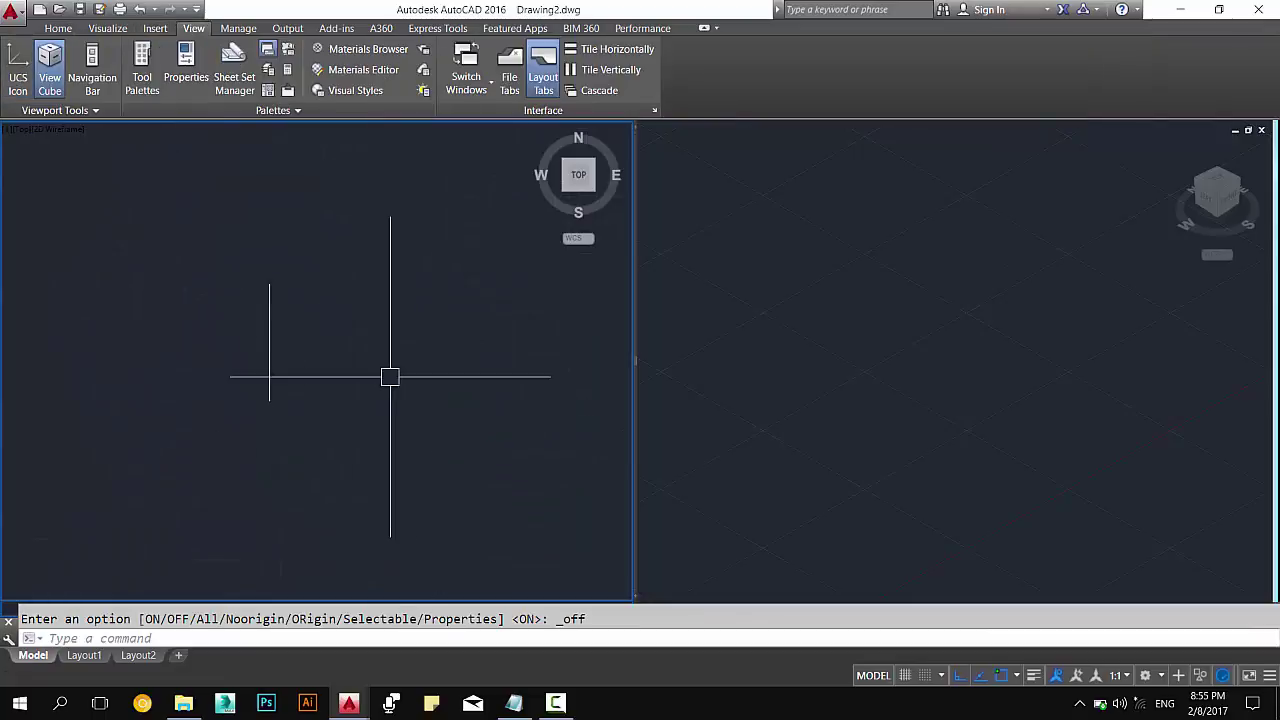
key(Escape)
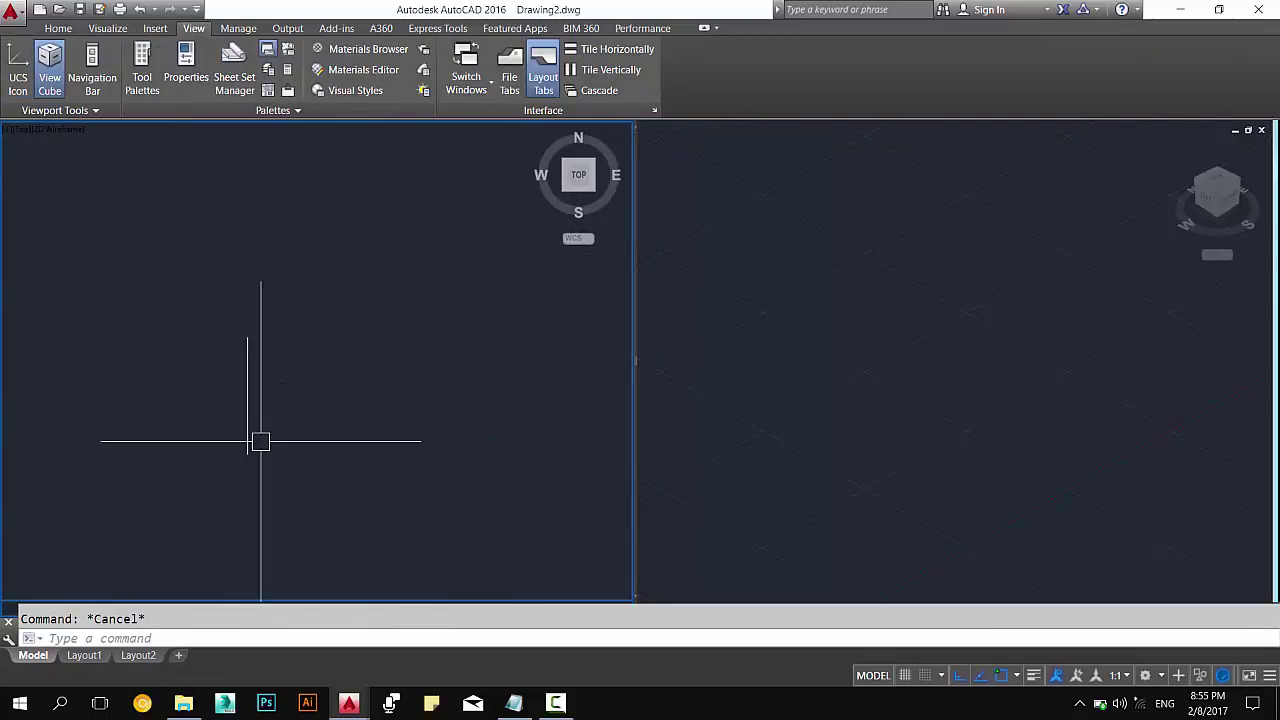
Draw the L outline polyline with 6000, 5000 and 4000-unit segments plus an upward edge.
text(pl)
key(Return)
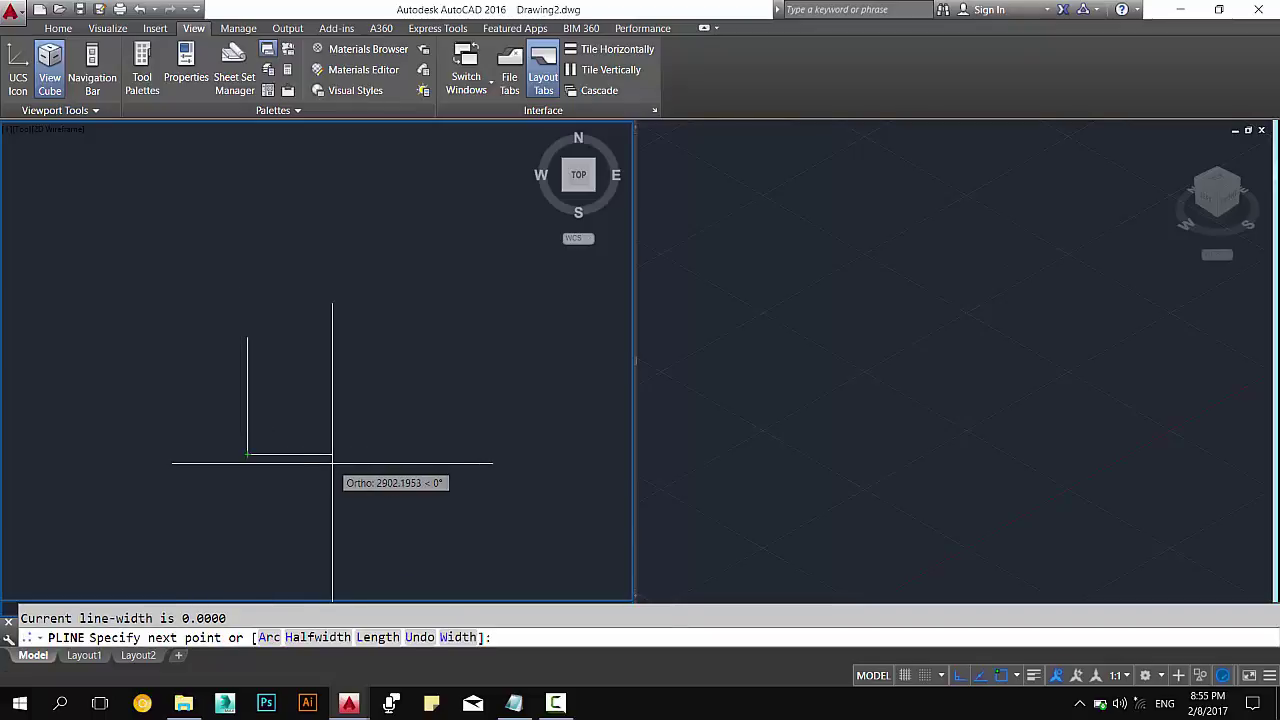
text(6000)
key(Return)
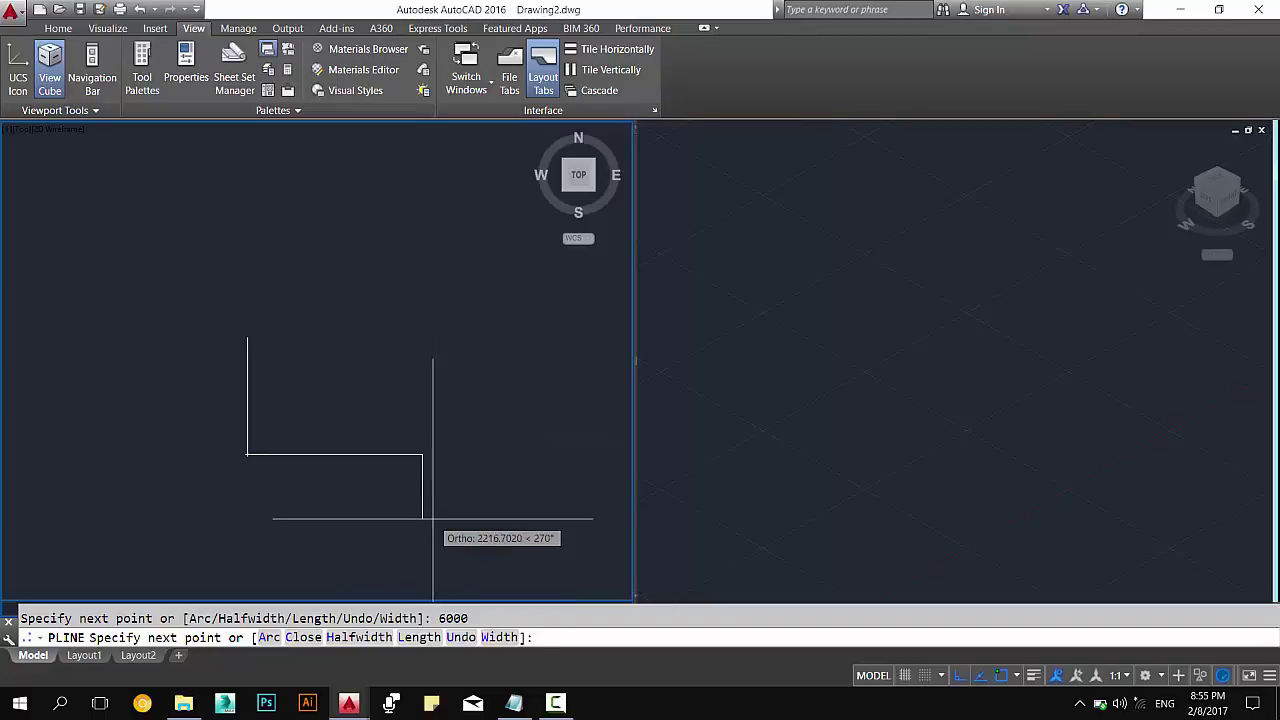
text(5000)
key(Return)
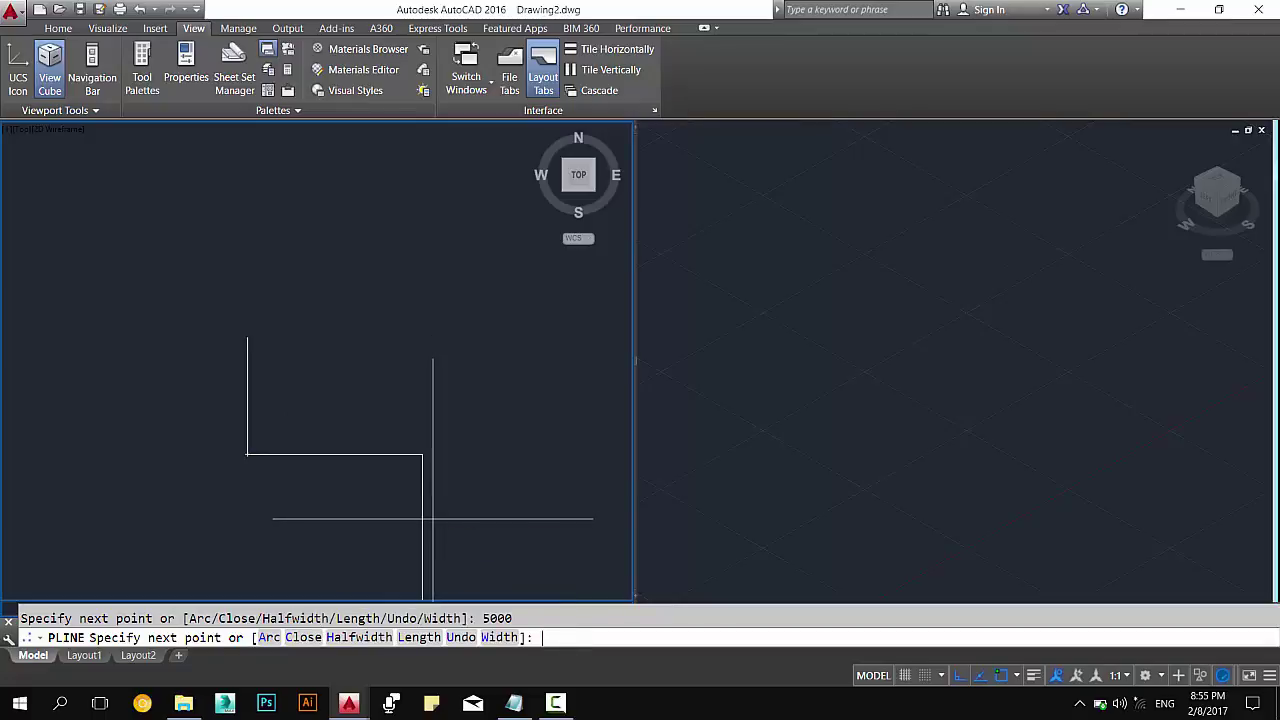
scroll(420, 490, down, 4)
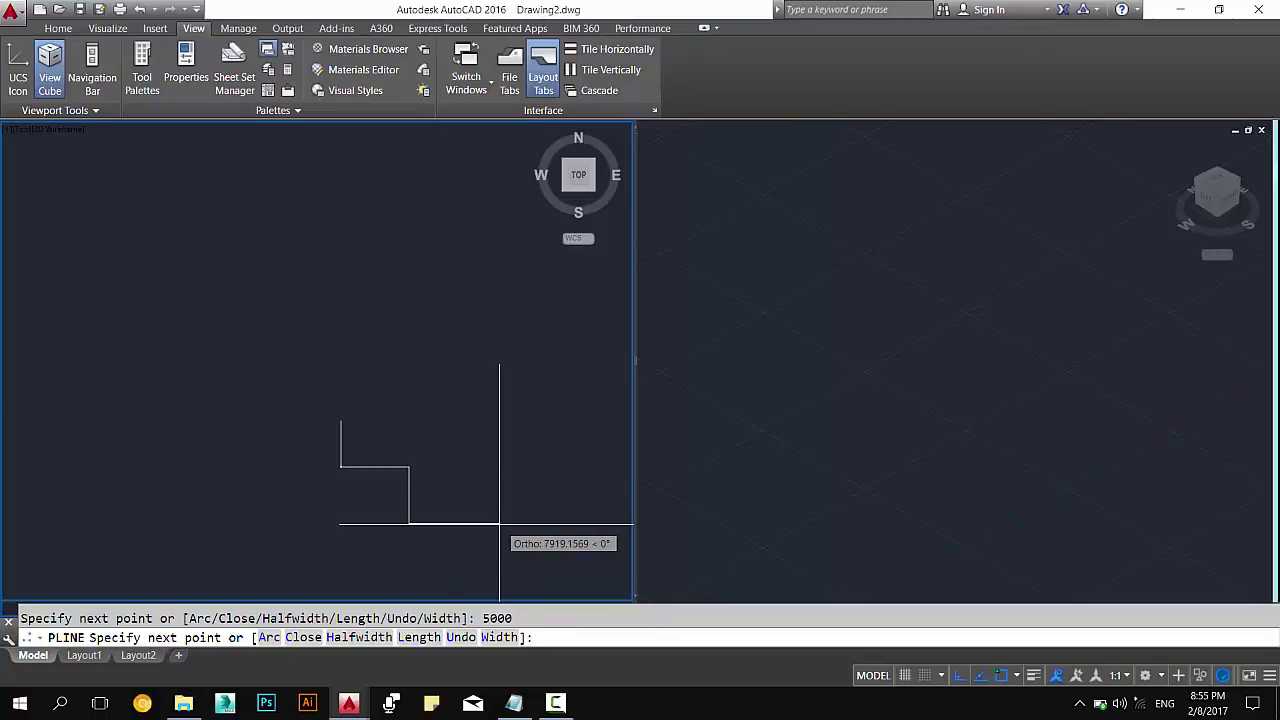
text(400)
text(0)
key(Return)
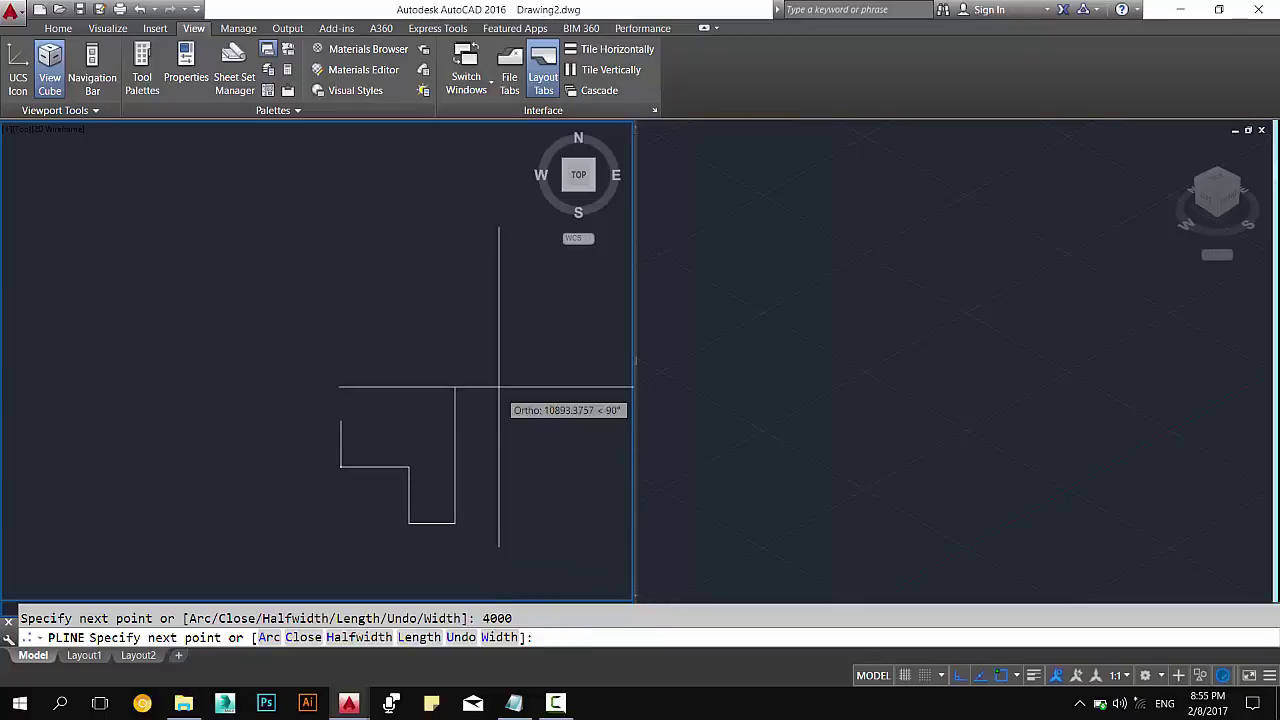
click(456, 388)
key(Return)
key(Return)
Add the top edge and fillet it with the right edge at radius 0 into a sharp corner.
click(340, 420)
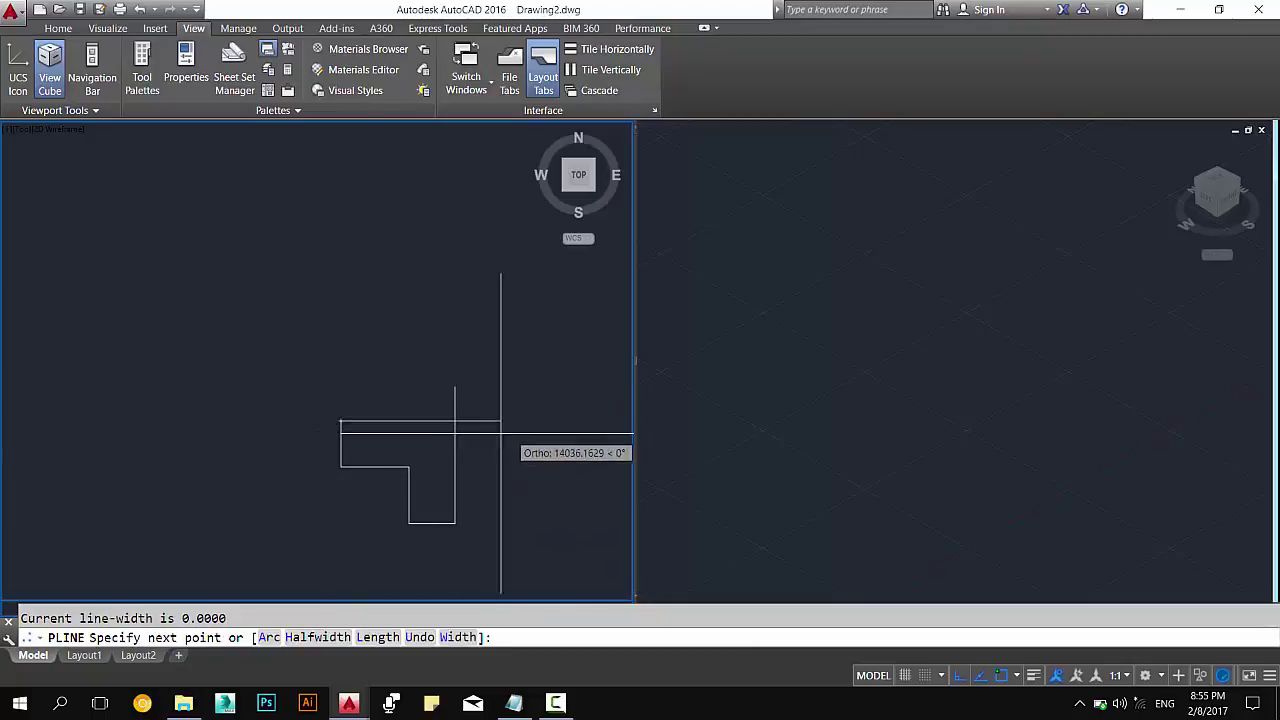
click(521, 421)
key(Escape)
text(f)
key(Return)
click(448, 421)
click(456, 448)
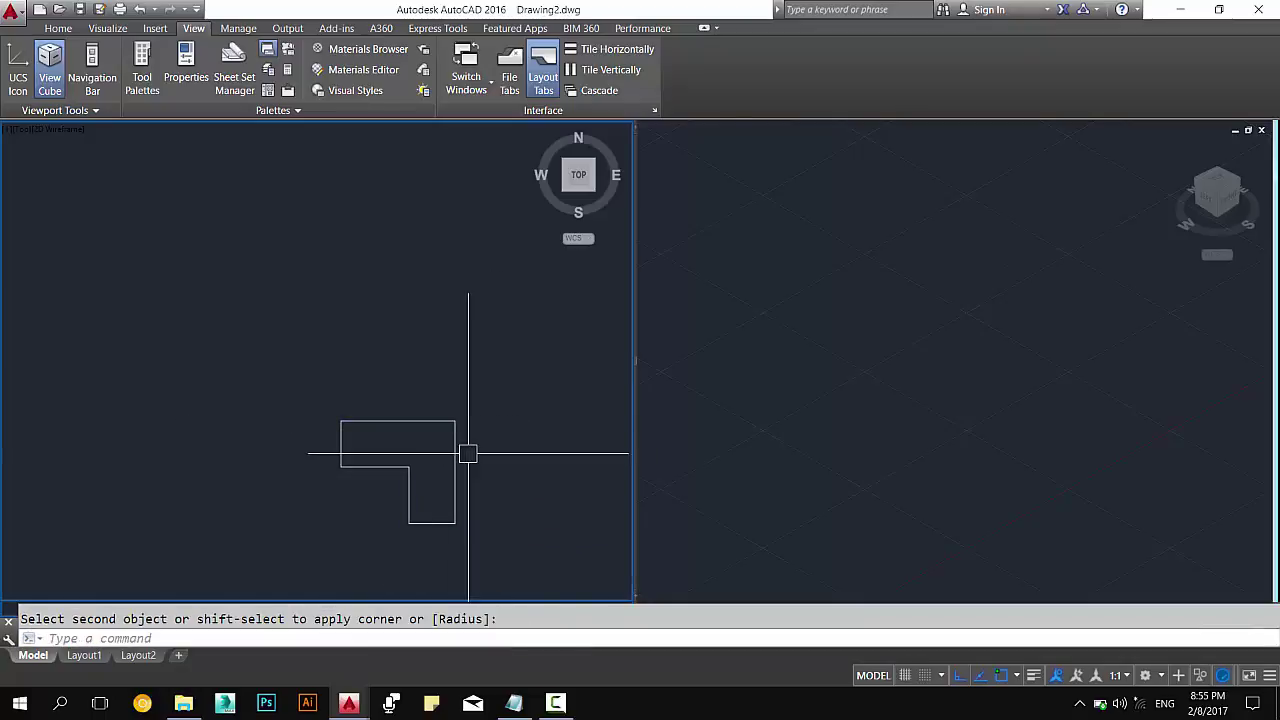
key(Escape)
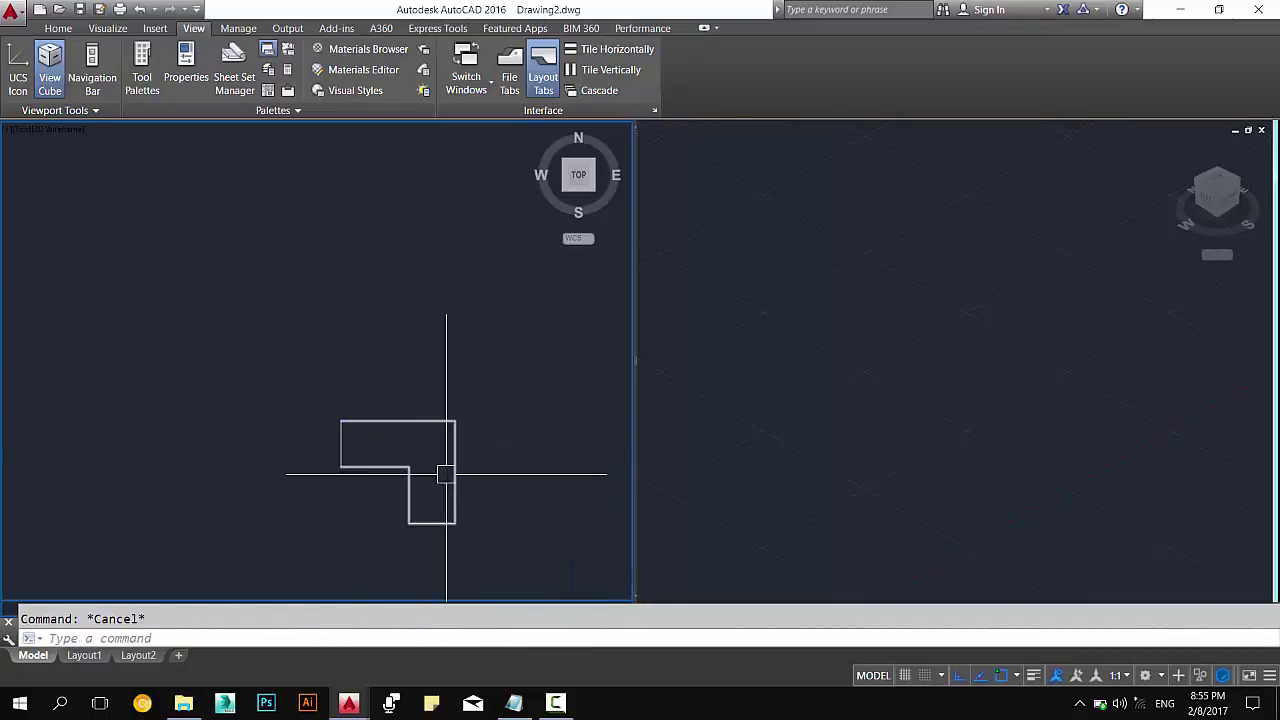
Join all the L outline segments into one closed polyline and zoom in on it.
click(371, 466)
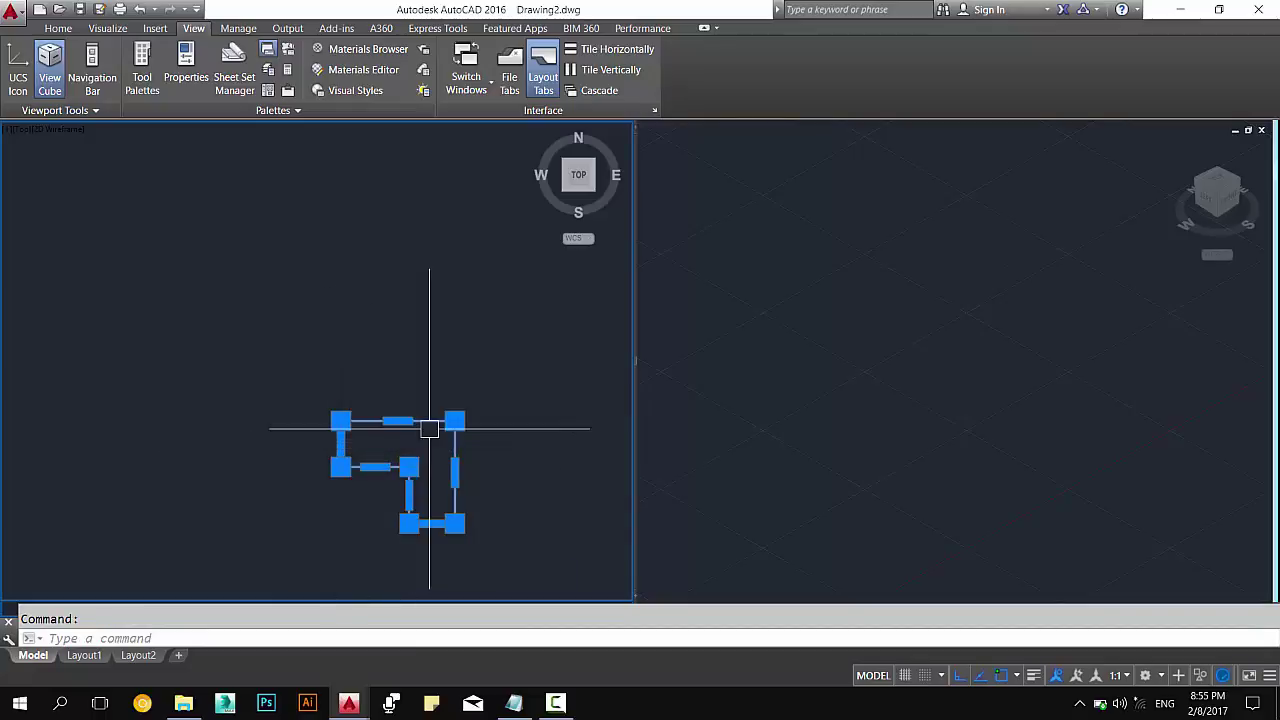
text(j)
key(Return)
scroll(399, 349, down, 4)
scroll(383, 363, up, 2)
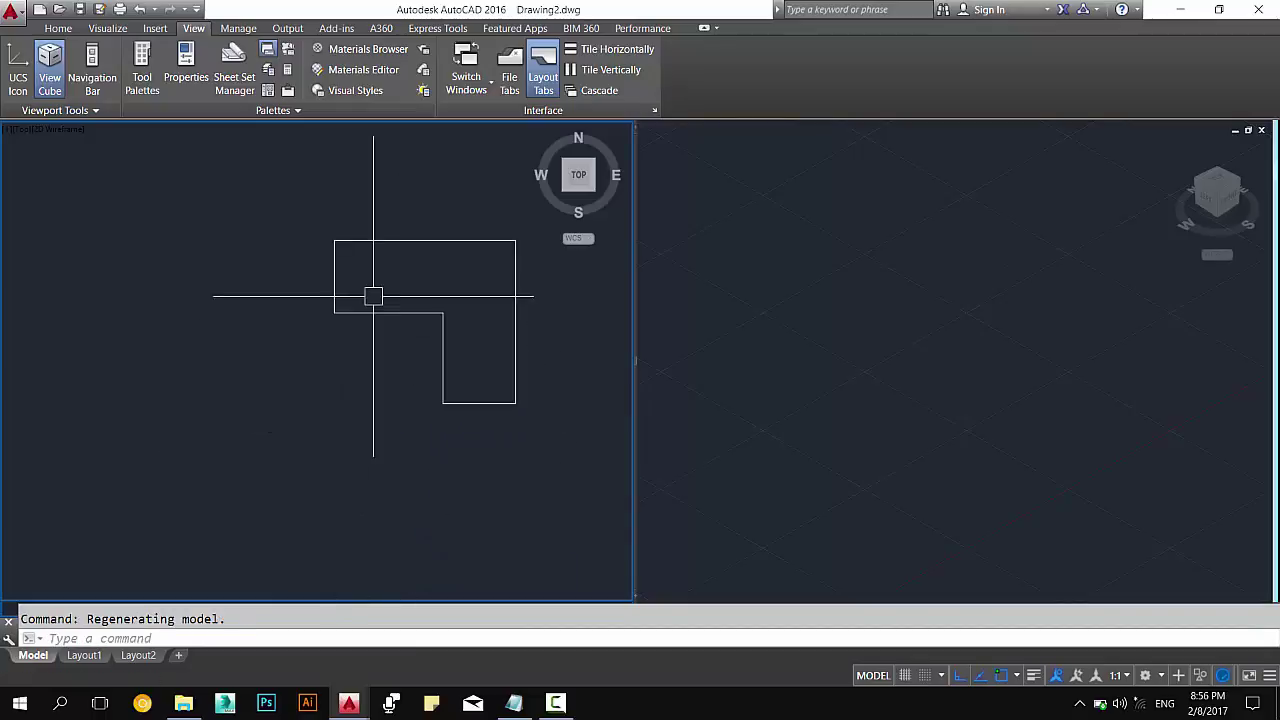
scroll(371, 294, up, 2)
scroll(318, 379, up, 2)
mouse_move(317, 377)
middle_down()
mouse_move(314, 329)
mouse_move(240, 316)
middle_up()
scroll(329, 337, up, 2)
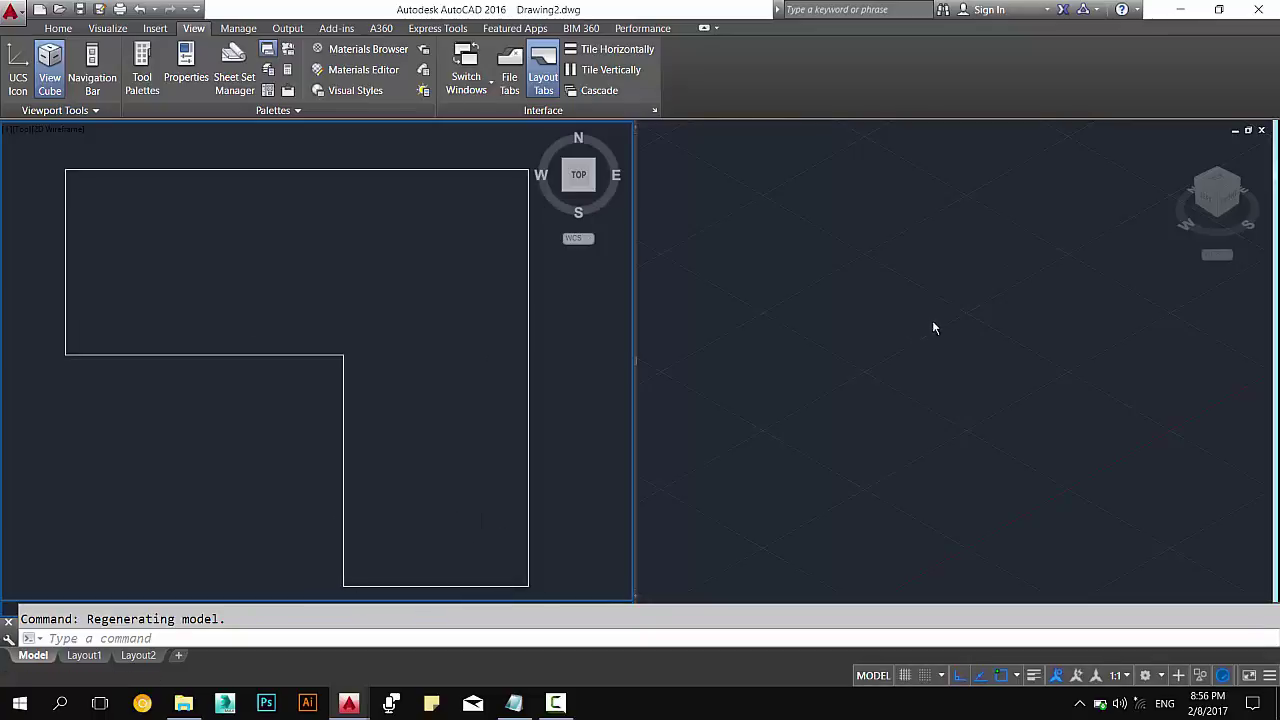
Zoom the isometric viewport to extents, nudge it down slightly, and turn the grid off.
click(820, 380)
text(z)
key(Return)
text(e)
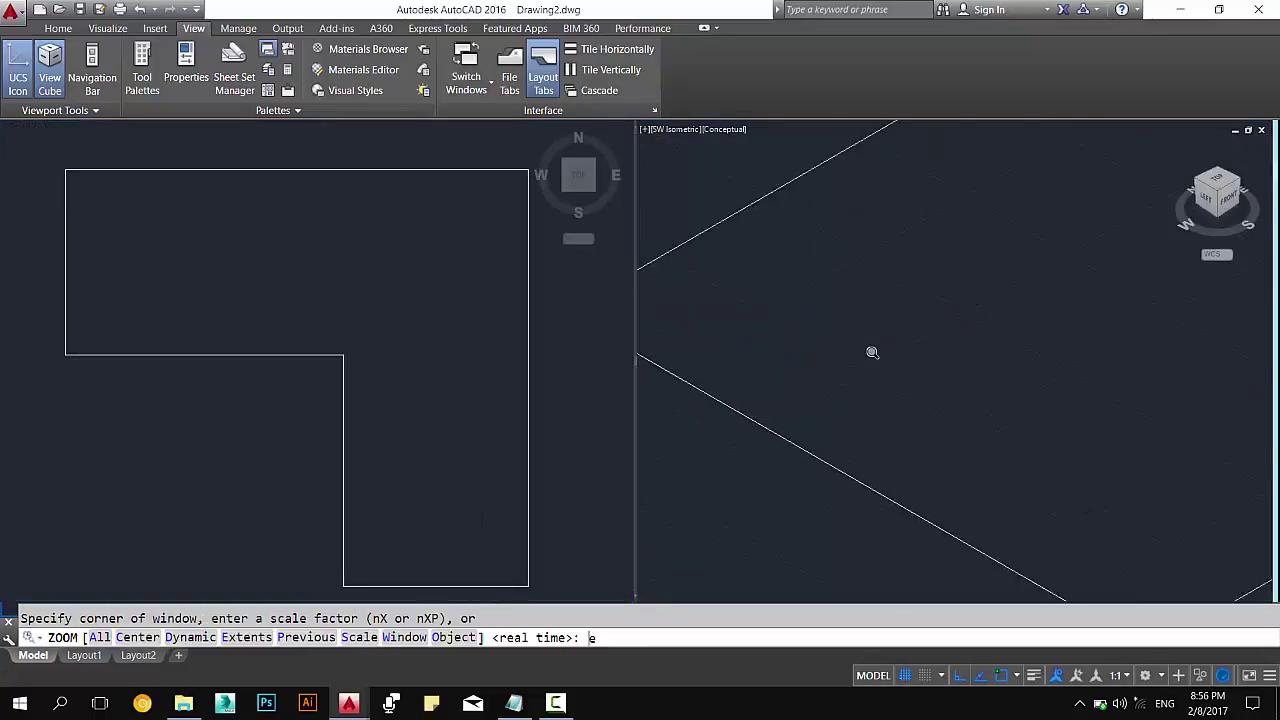
key(Return)
middle_drag(922, 366, 922, 400)
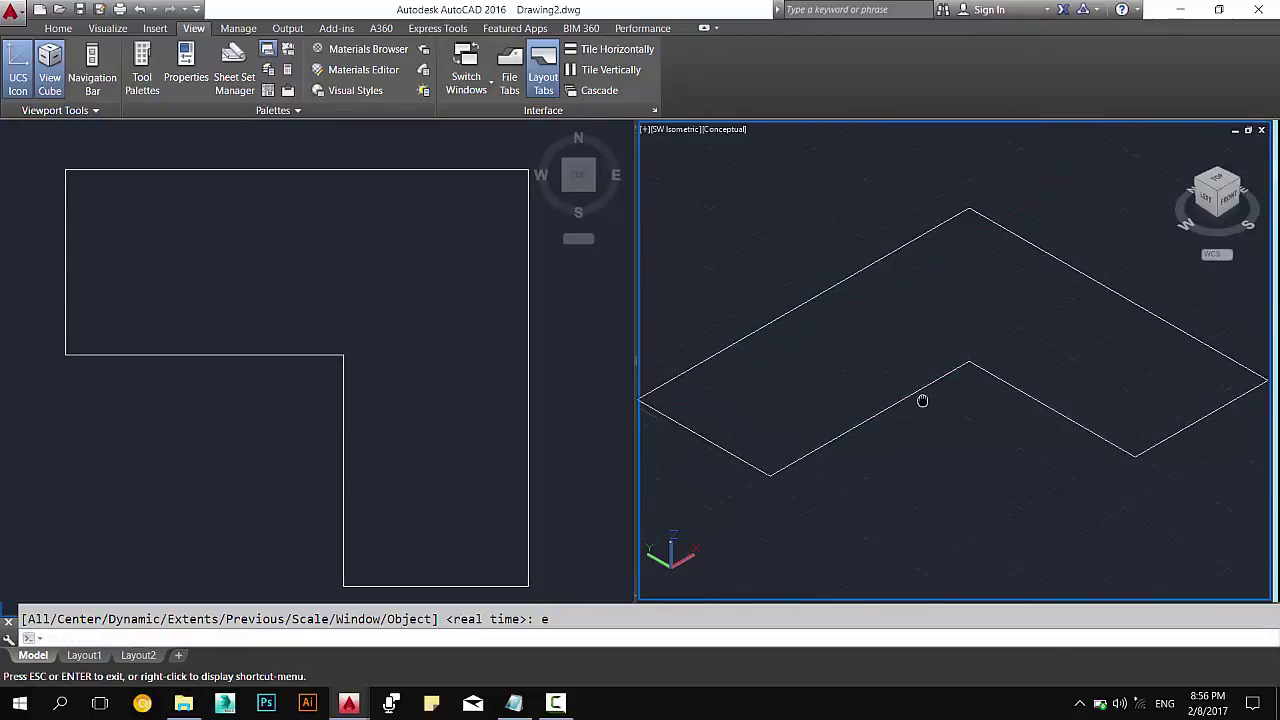
key(Escape)
key(F7)
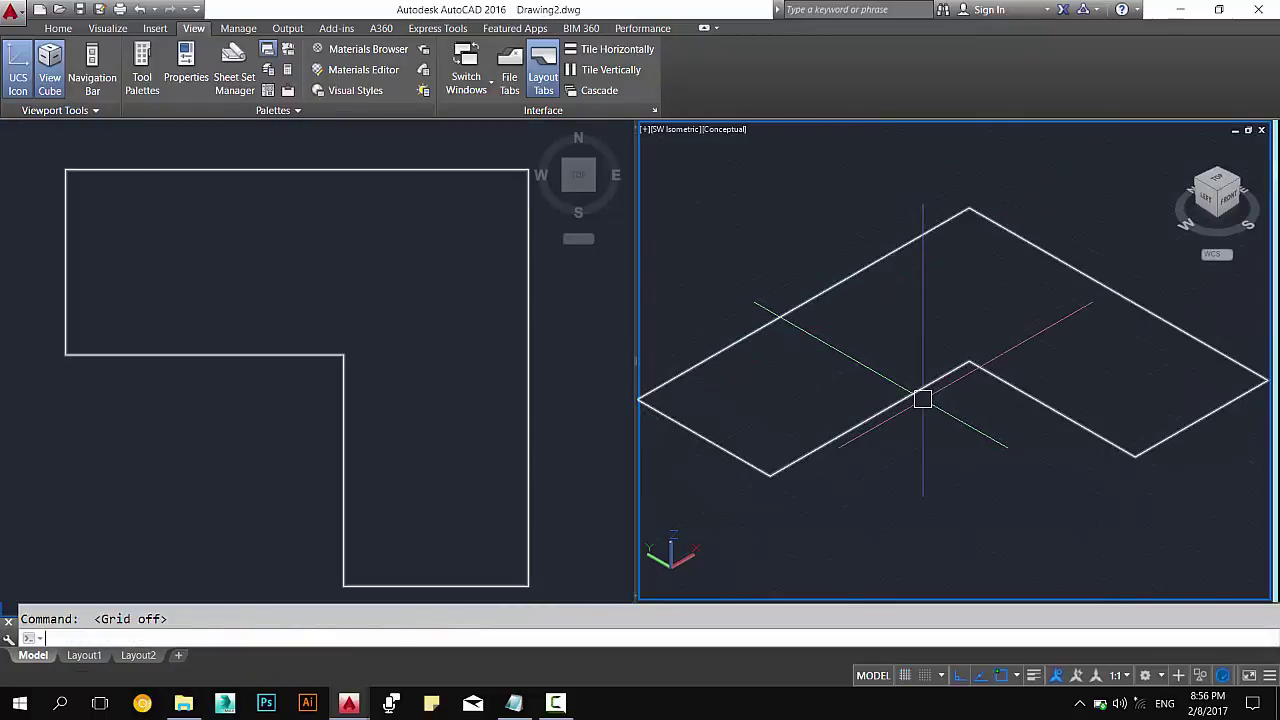
Start POLYSOLID from the top view and choose the Width option.
click(425, 328)
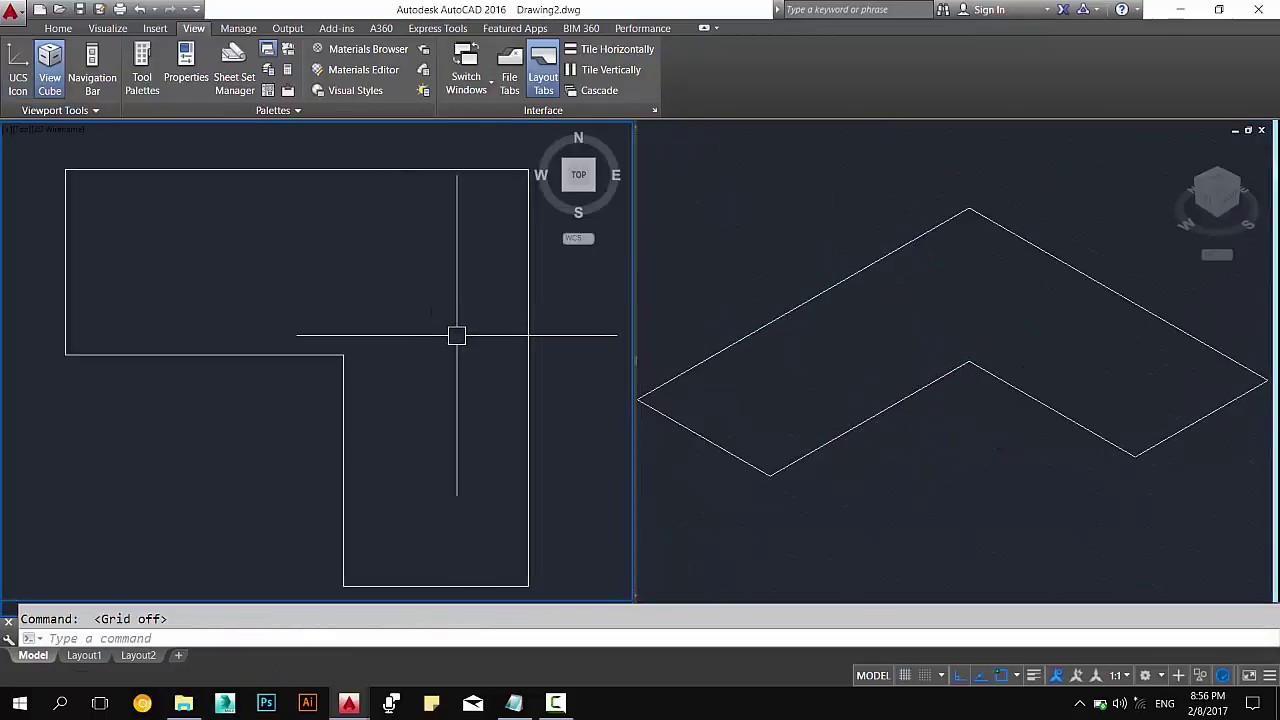
text(POL)
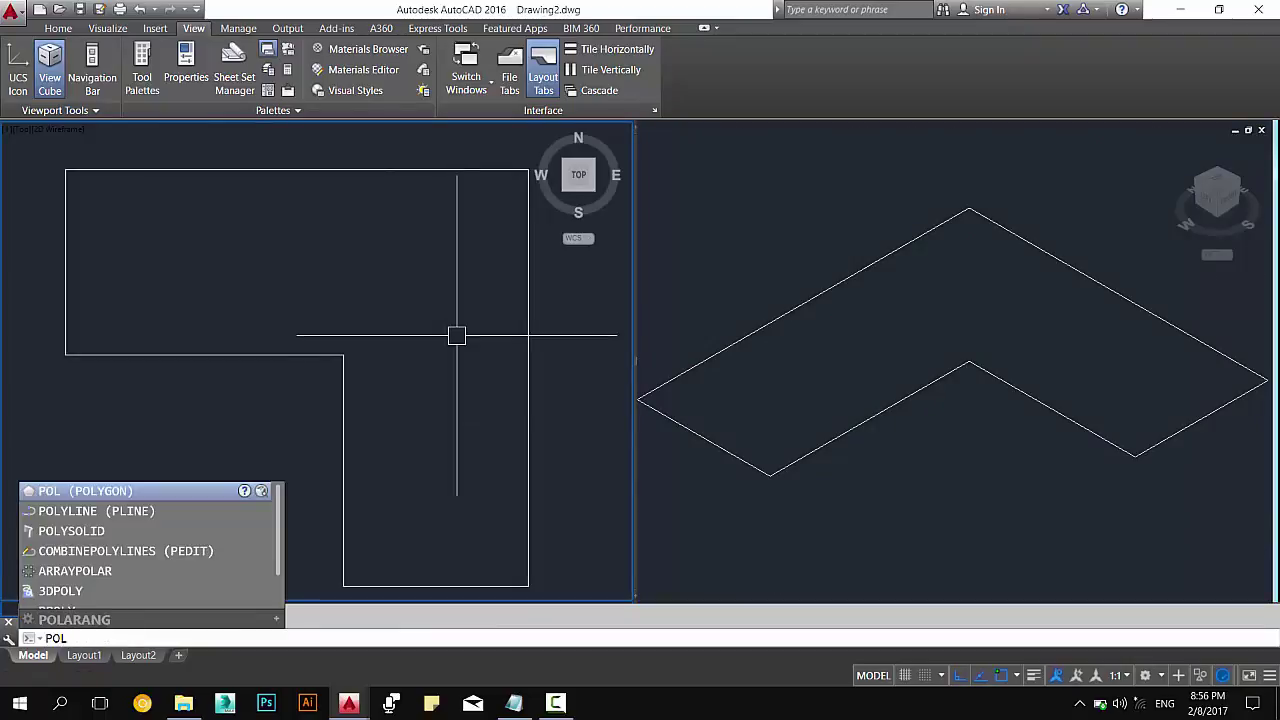
text(YSOLI)
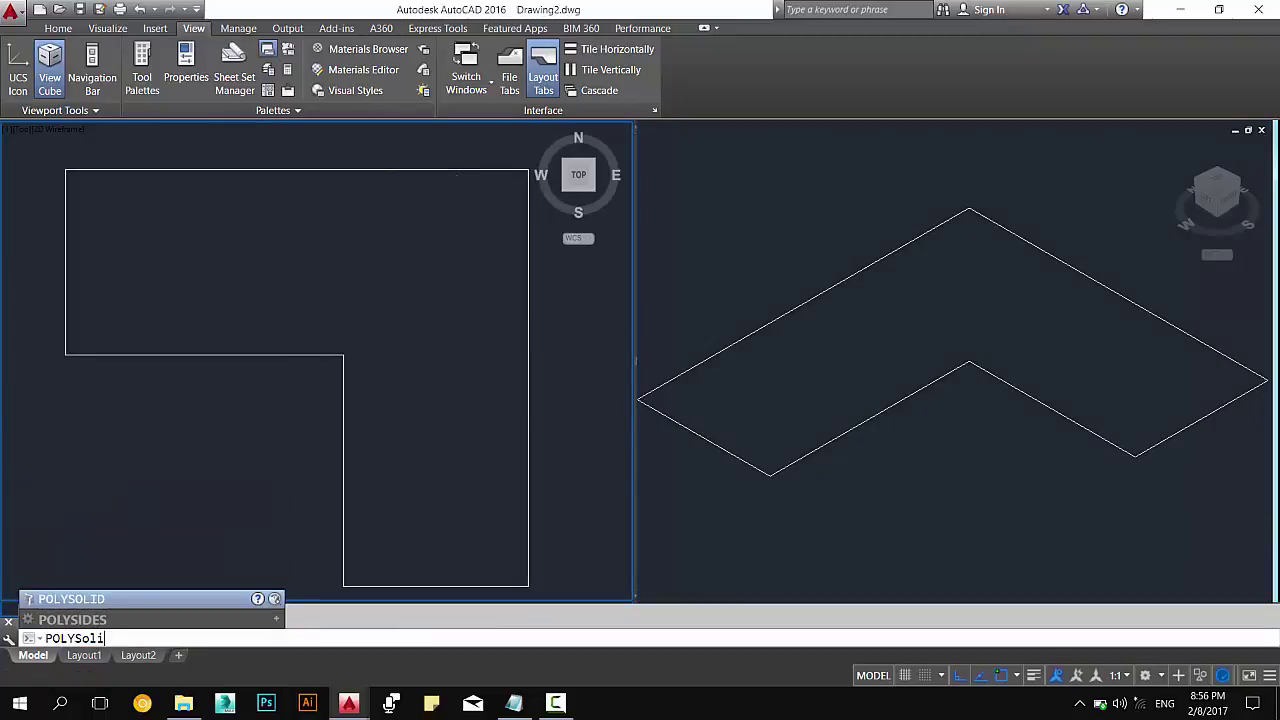
text(D)
key(Return)
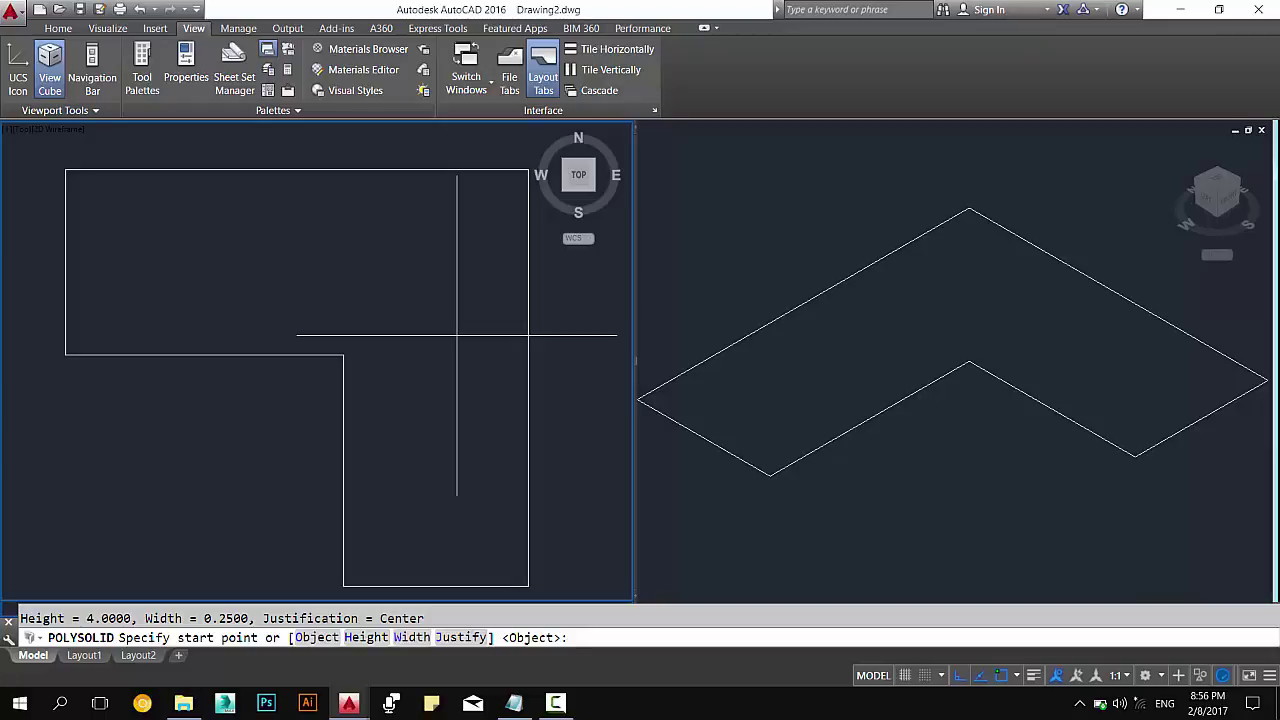
text(w)
key(Return)
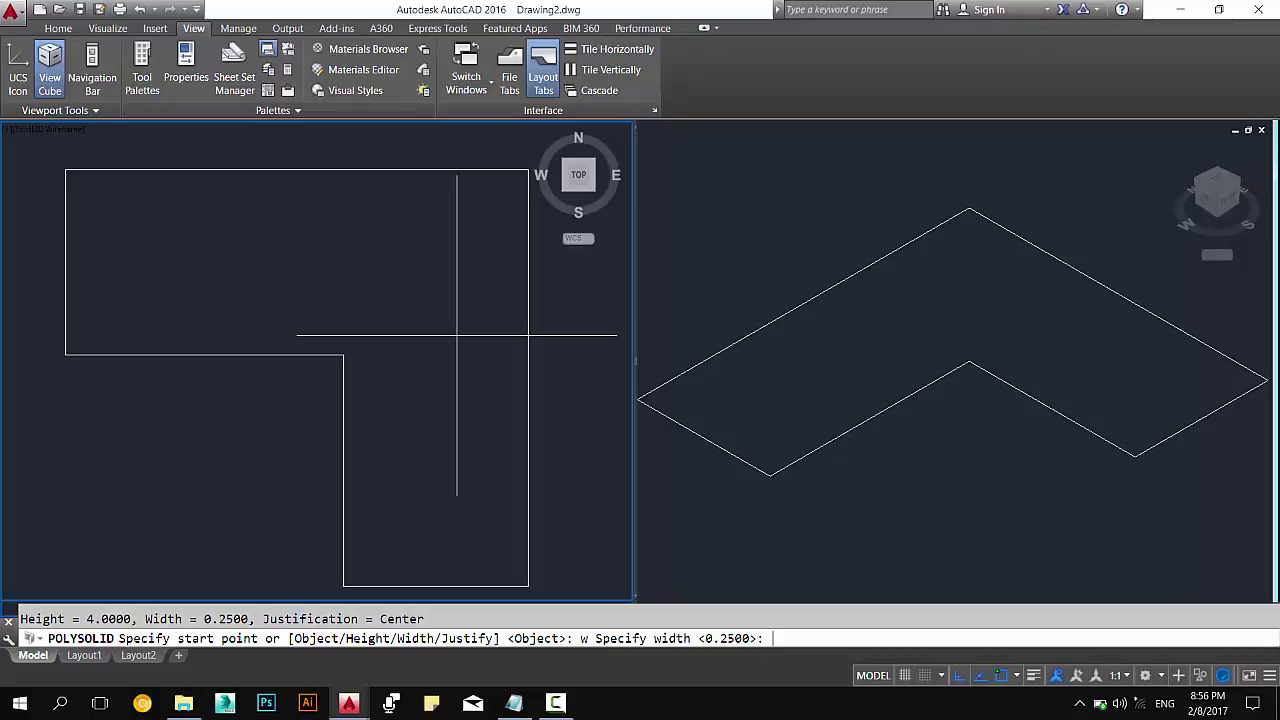
Set the wall width to 120 and convert the L outline into a polysolid wall.
text(120)
key(Return)
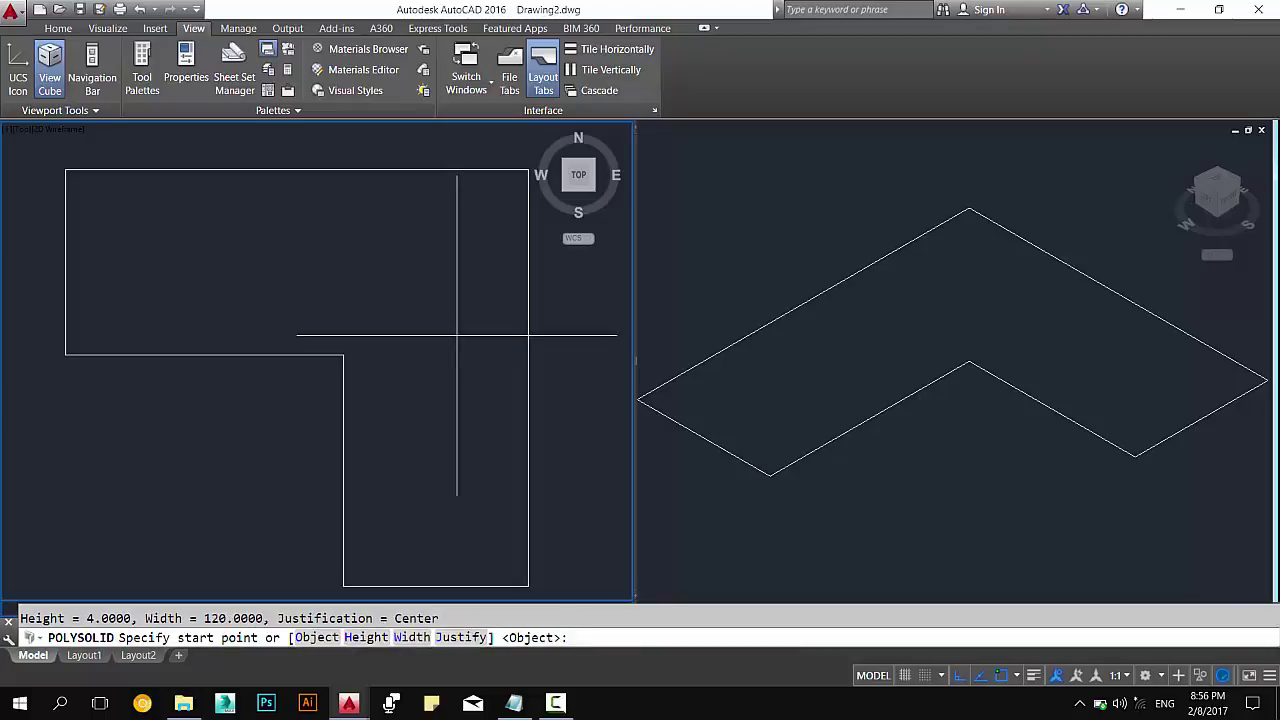
text(o)
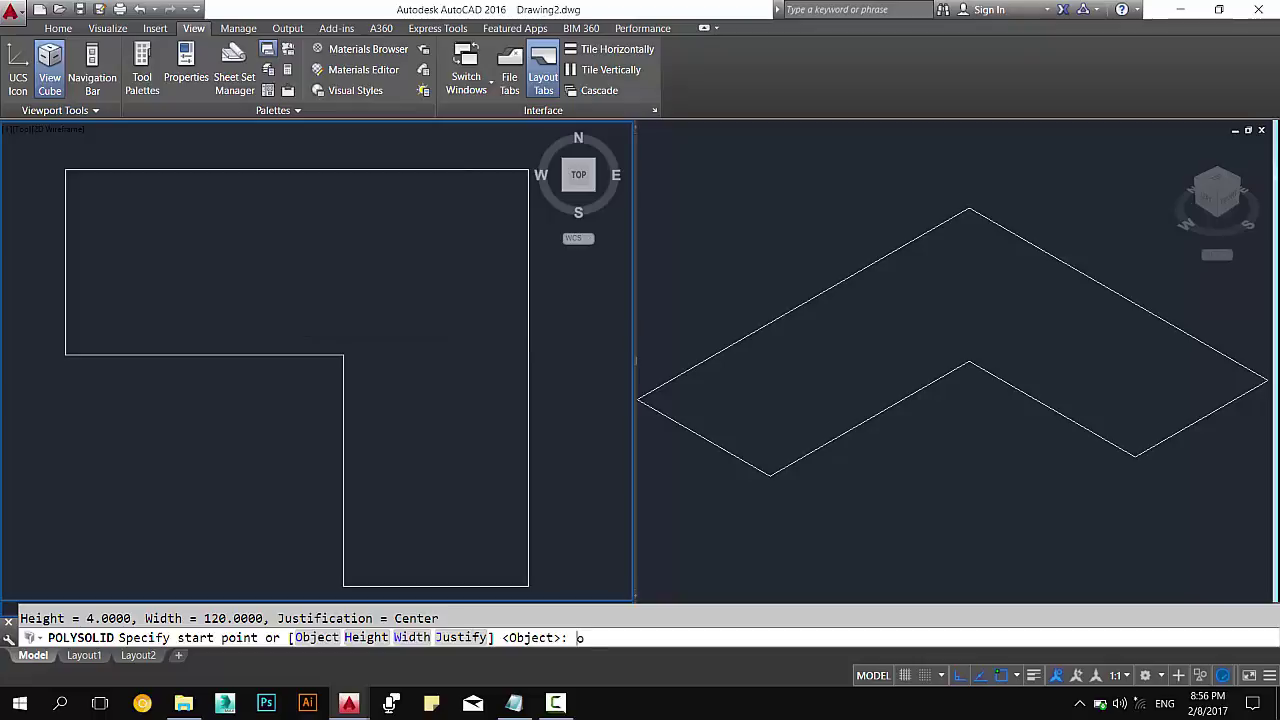
key(Return)
click(306, 354)
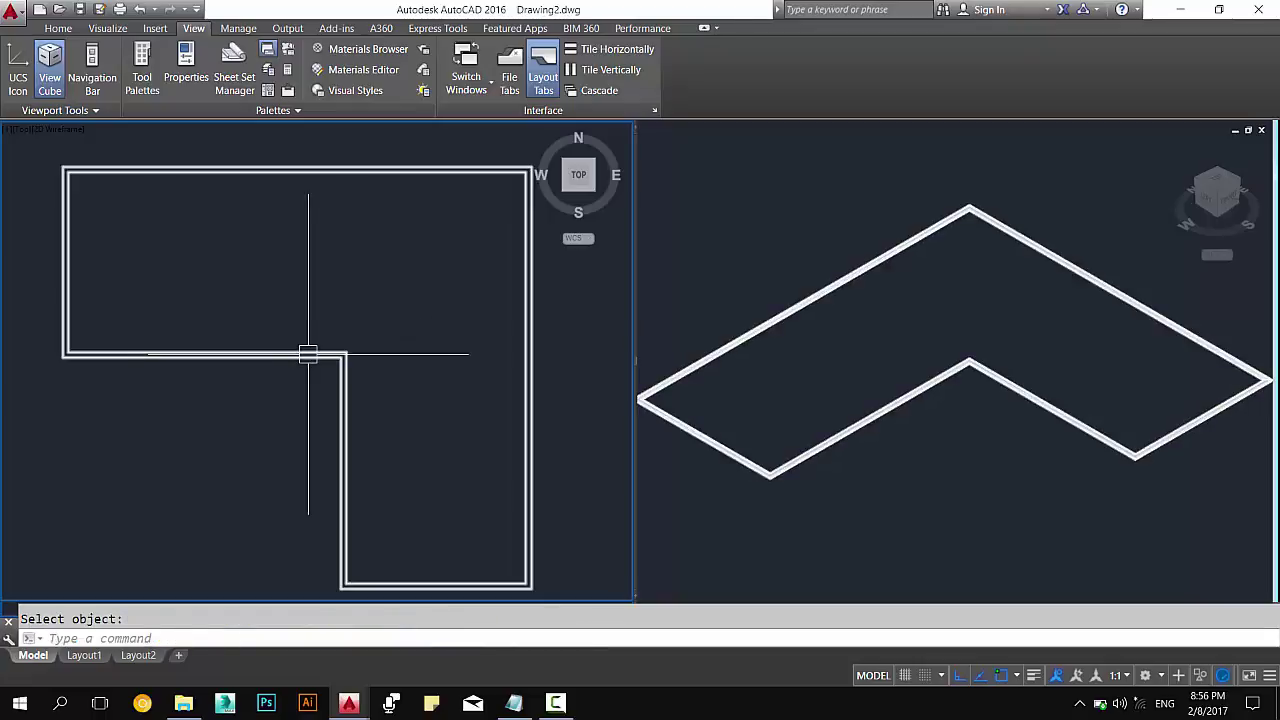
Select the new wall in the isometric view and open its Properties with PR.
click(781, 392)
scroll(760, 430, up, 5)
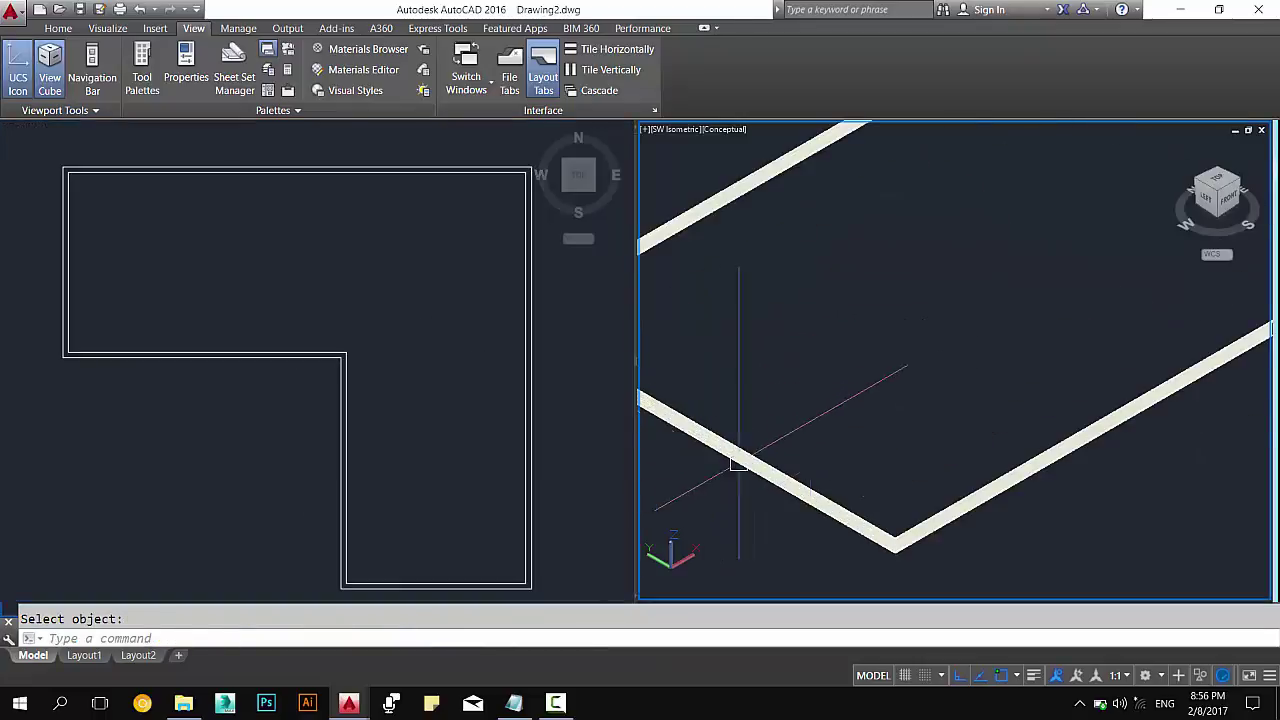
mouse_move(737, 457)
middle_down()
mouse_move(845, 444)
mouse_move(773, 348)
middle_up()
click(760, 413)
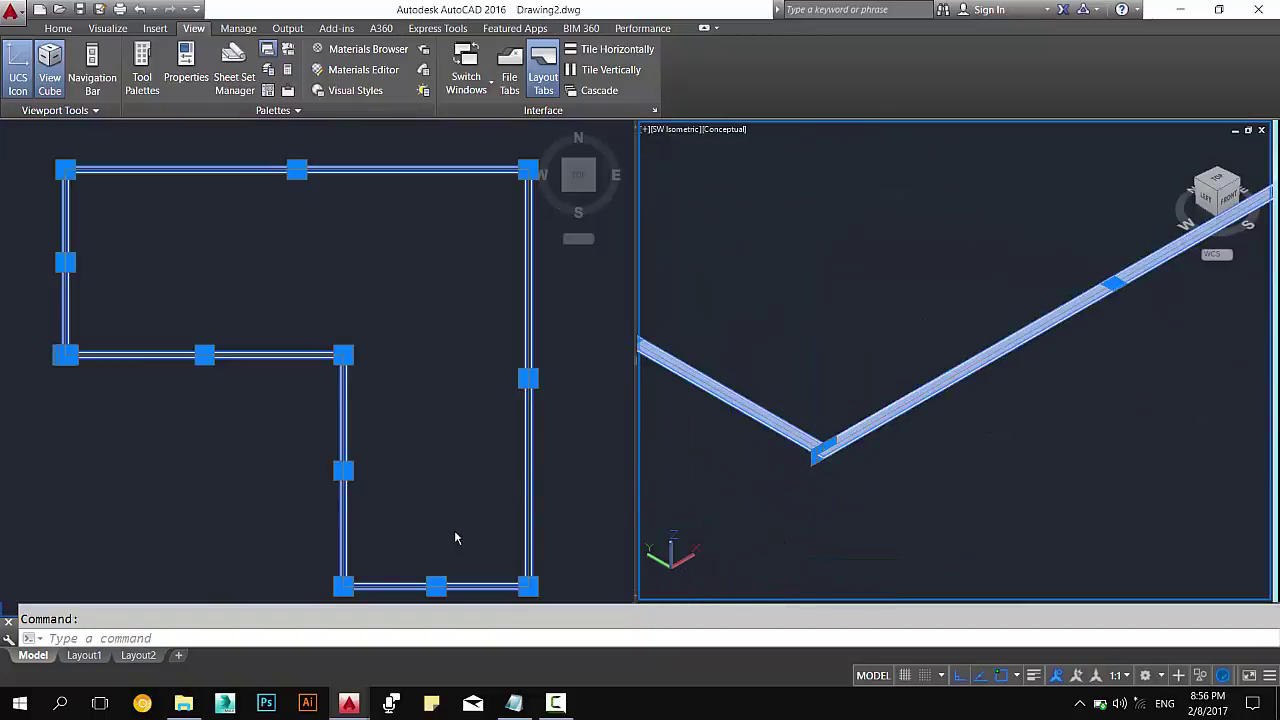
key(Escape)
click(665, 434)
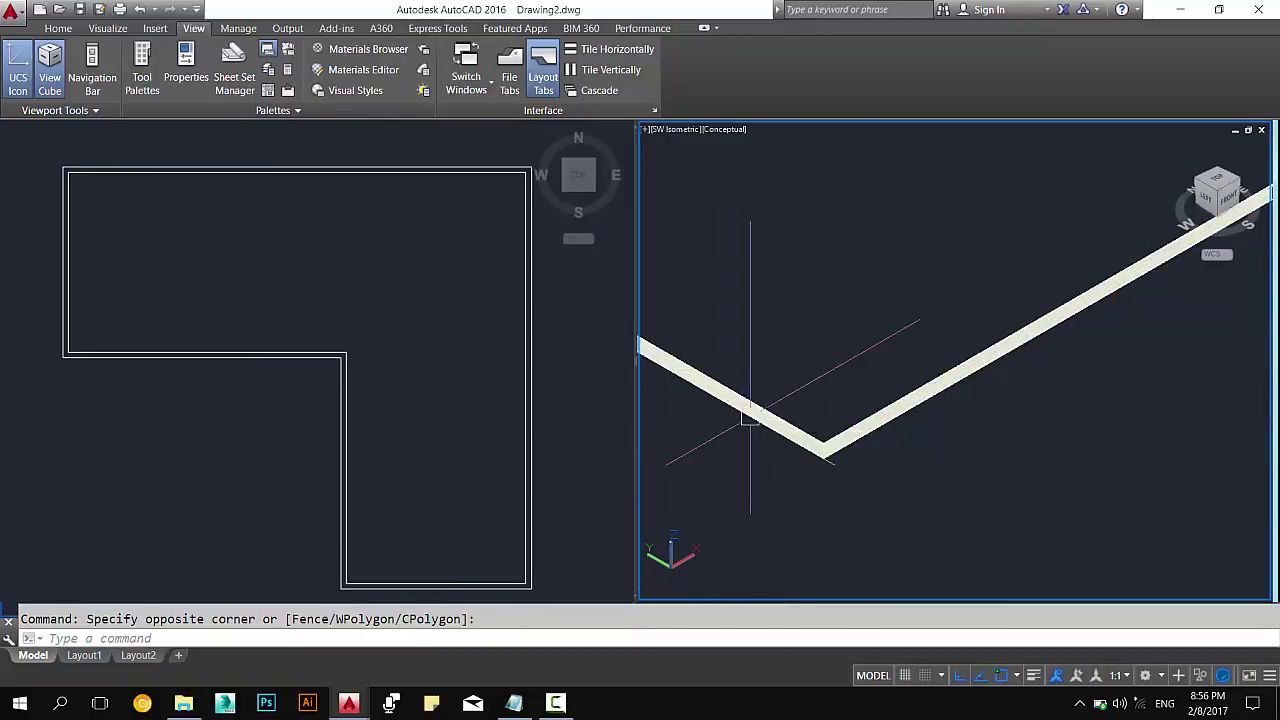
click(792, 419)
text(pr)
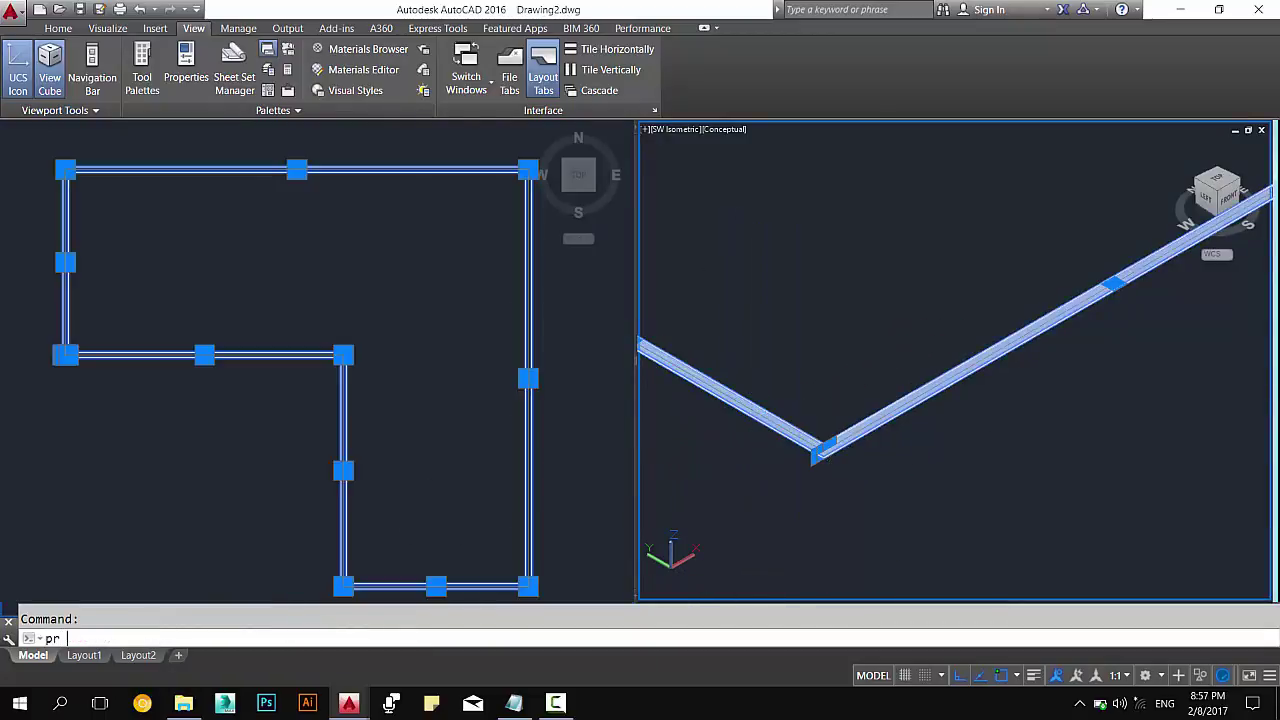
key(space)
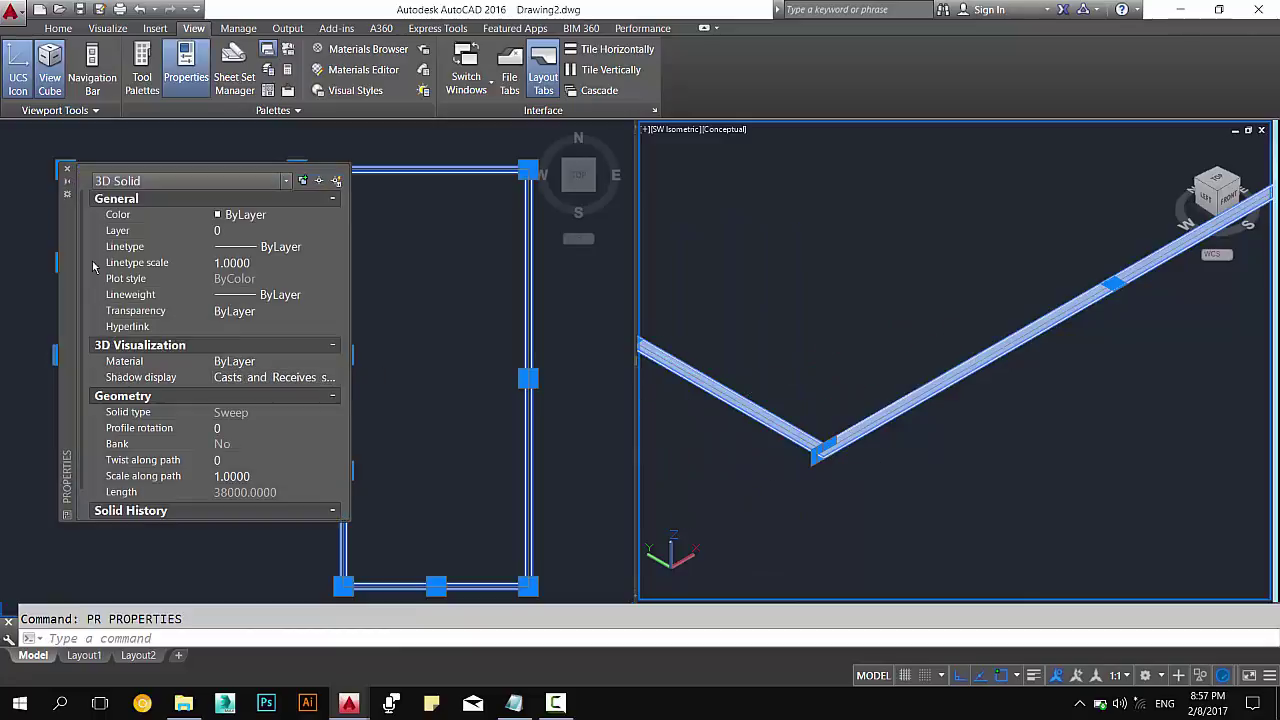
click(93, 264)
scroll(87, 287, down, 2)
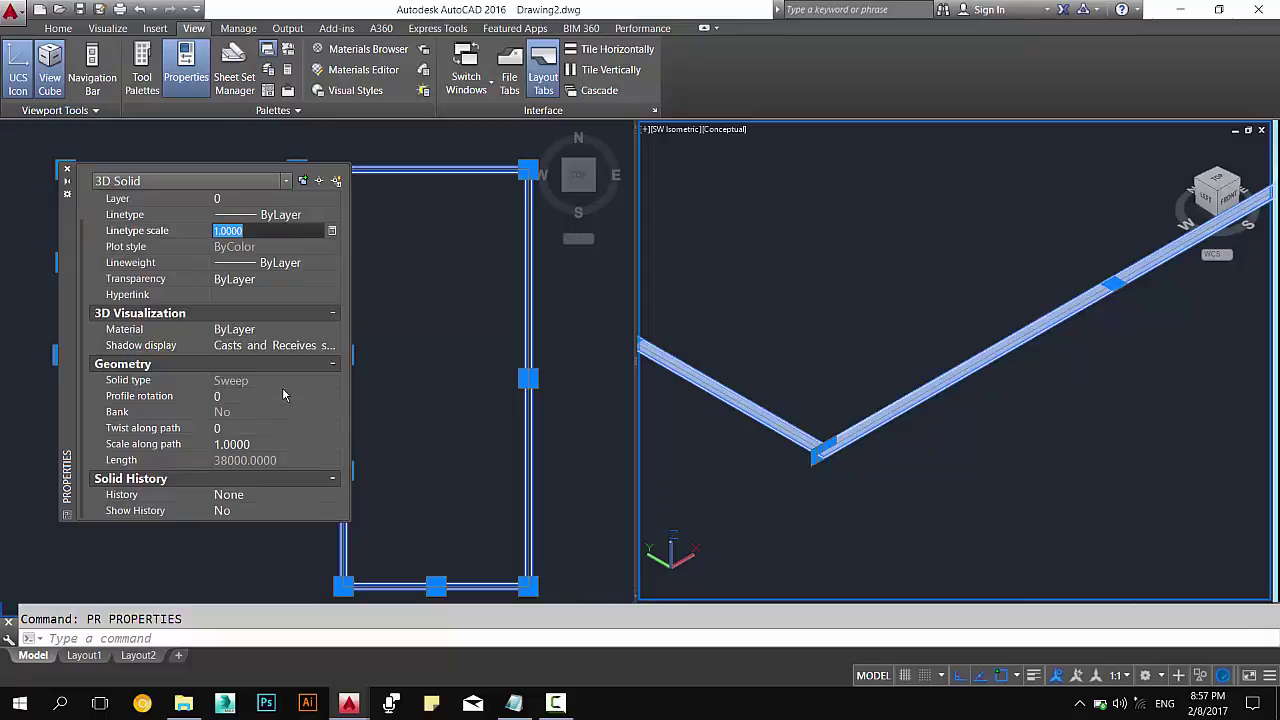
scroll(242, 472, up, 1)
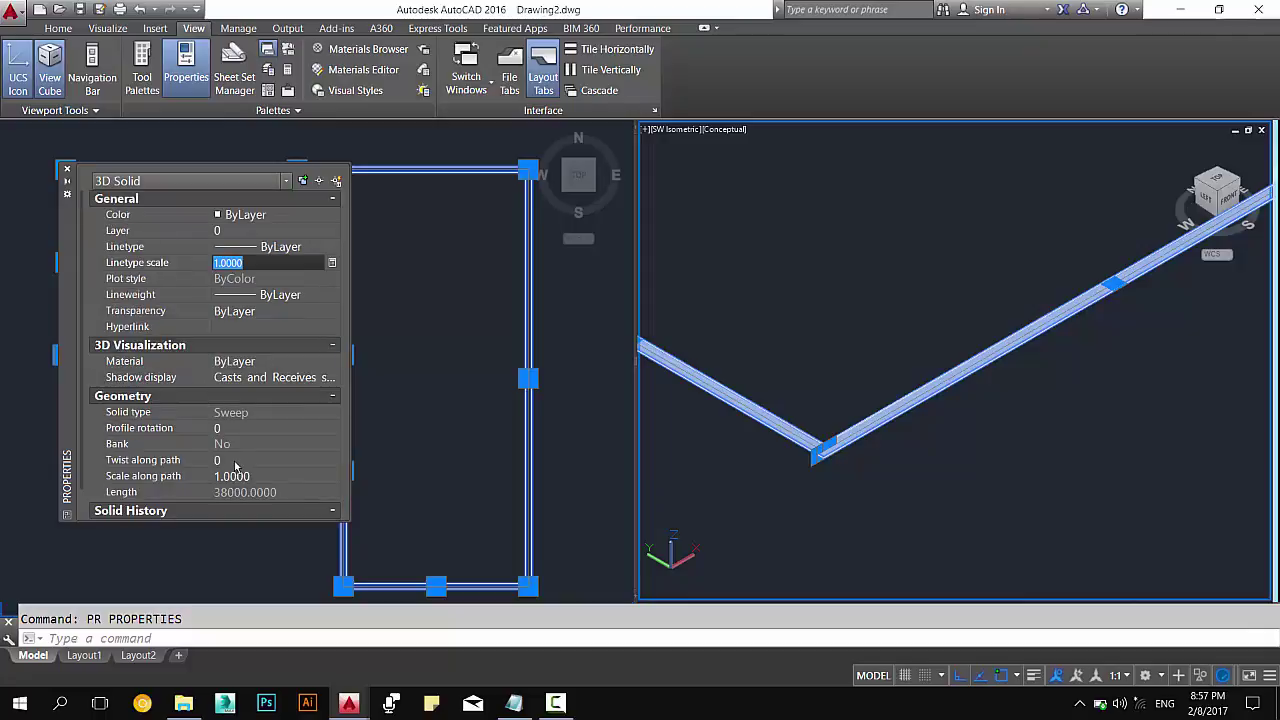
click(430, 405)
key(Escape)
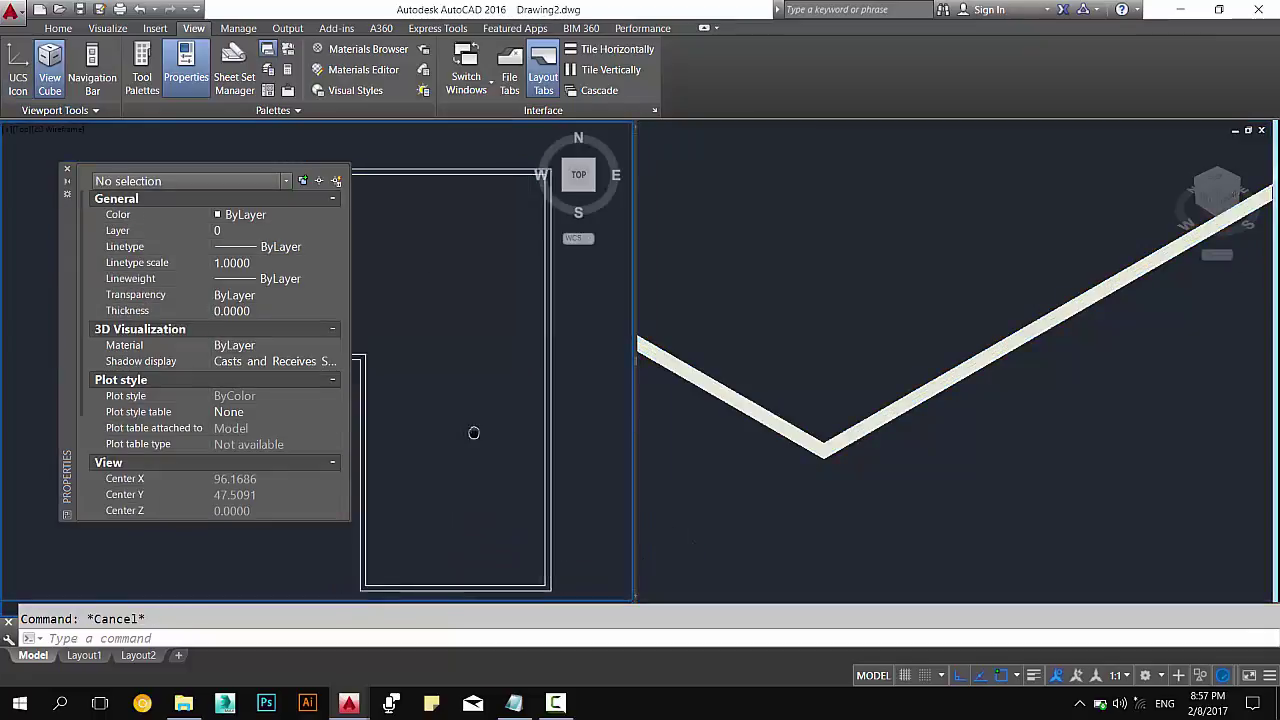
scroll(430, 420, up, 3)
click(420, 367)
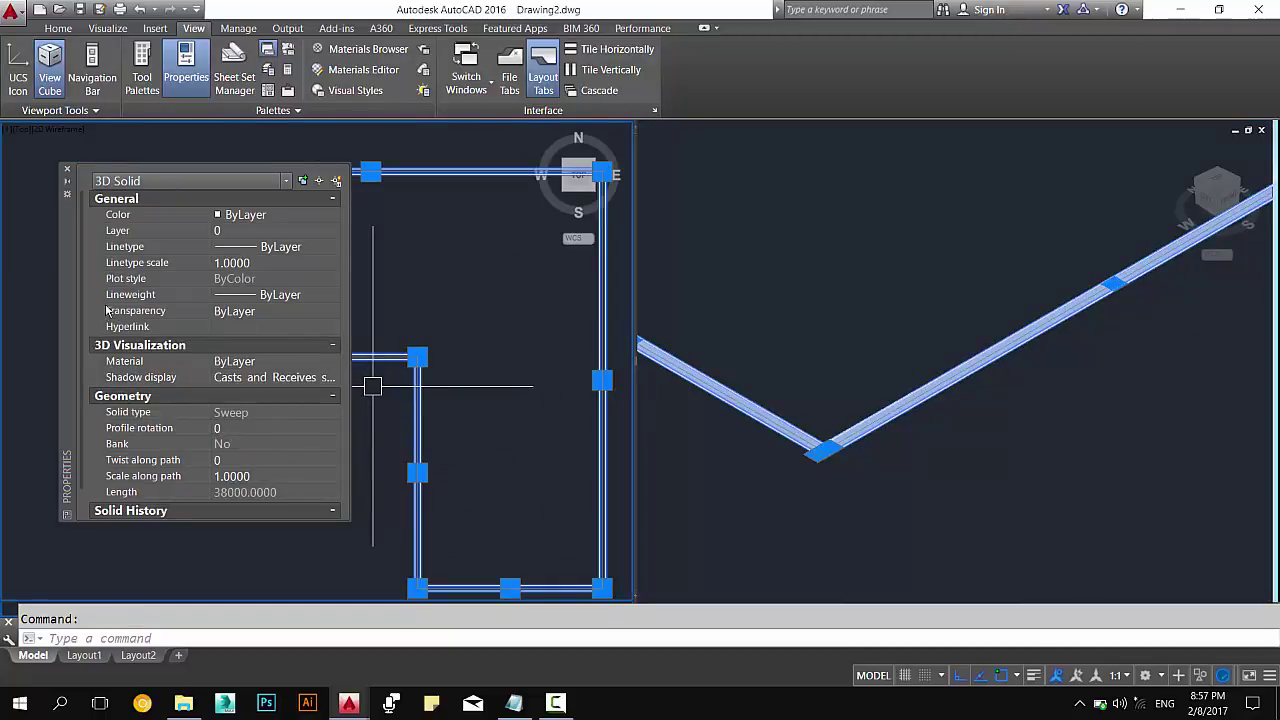
scroll(90, 361, down, 1)
scroll(98, 372, up, 1)
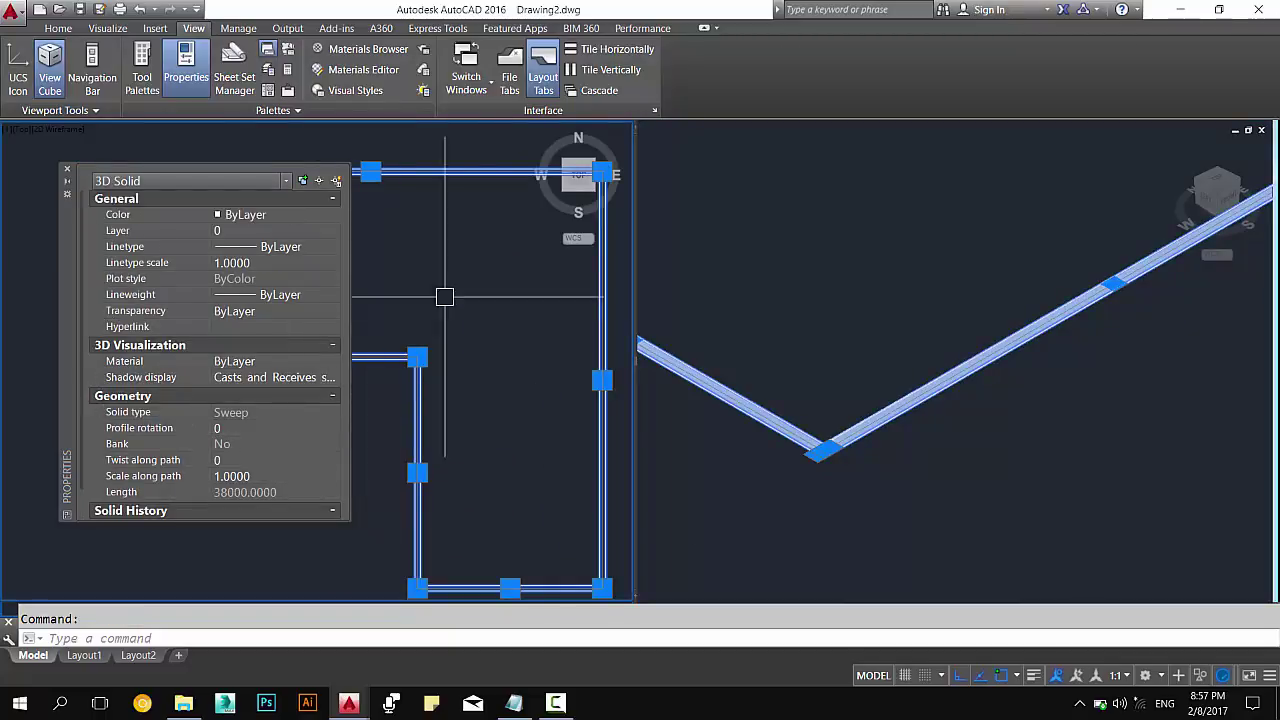
key(Escape)
key(ctrl+z)
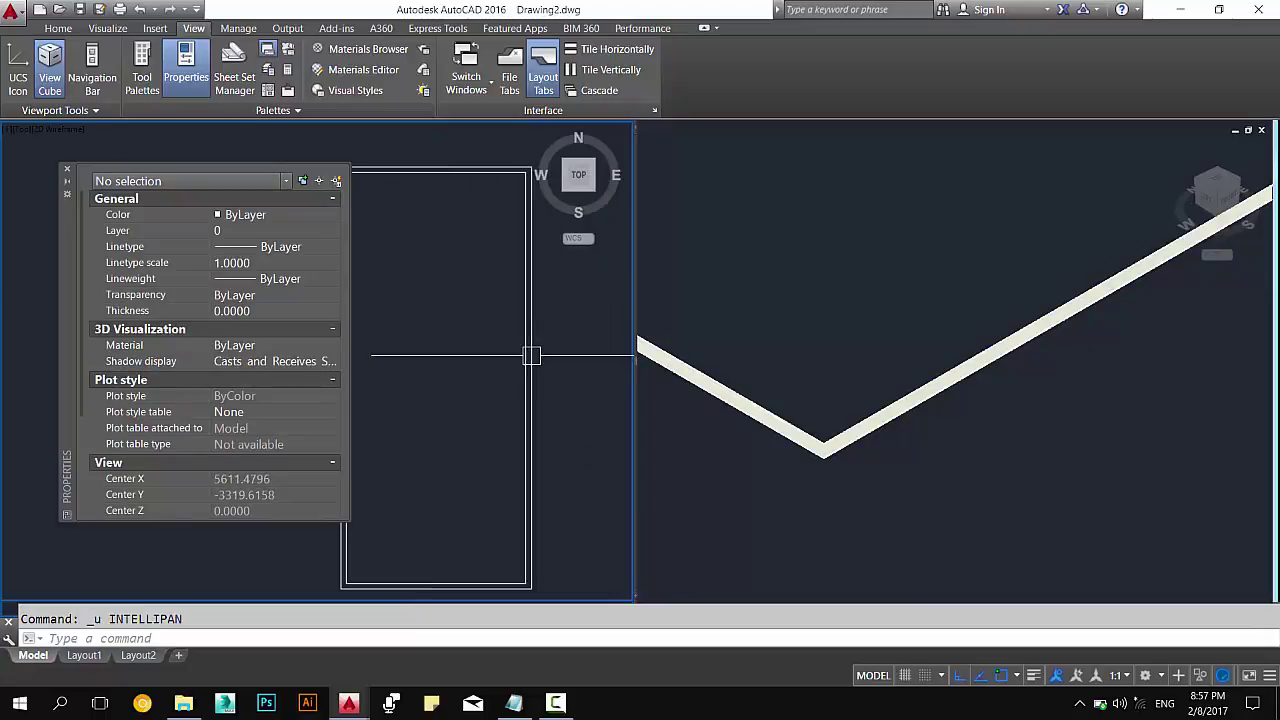
key(ctrl+z)
key(ctrl+z)
key(ctrl+z)
key(ctrl+z)
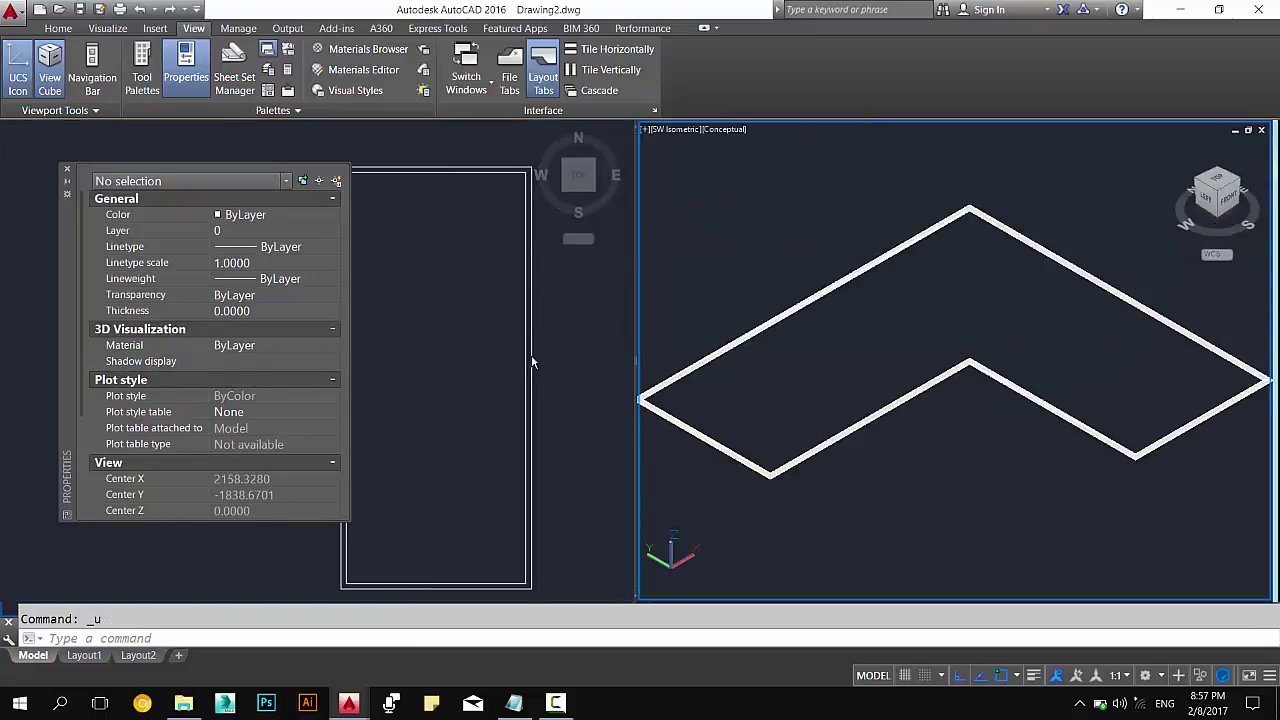
key(ctrl+z)
key(ctrl+z)
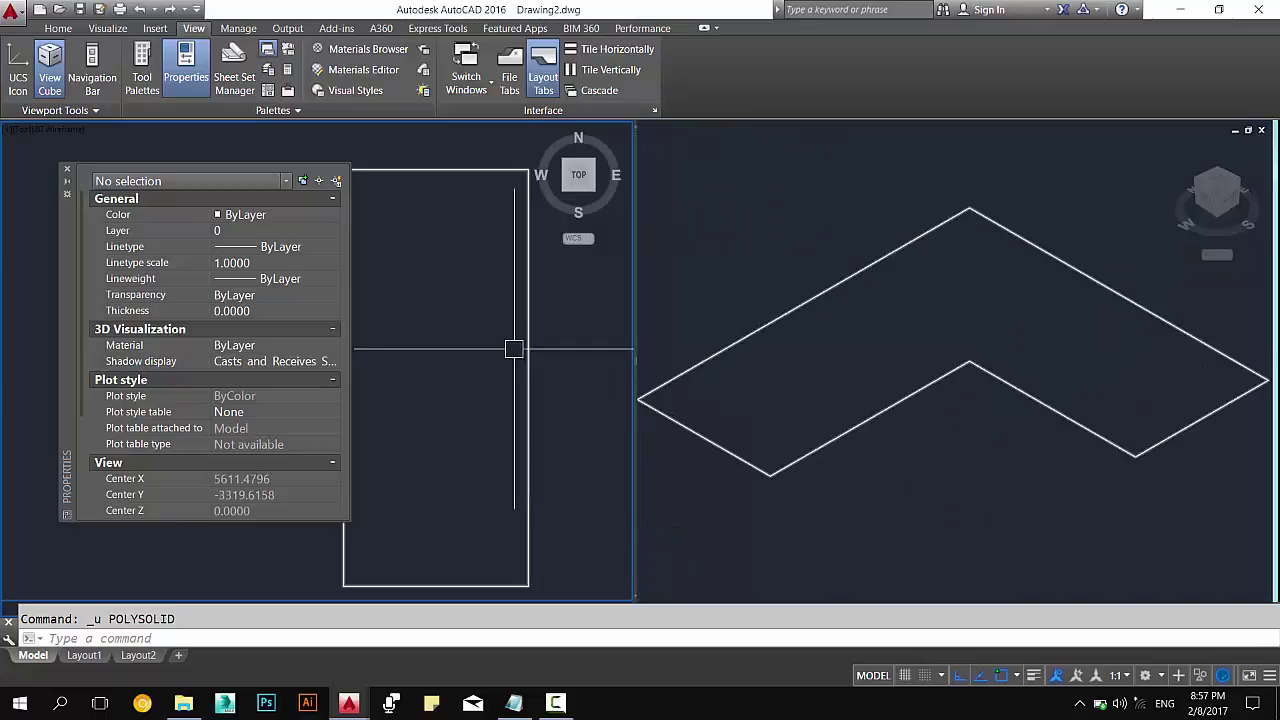
Close the Properties palette and relaunch POLYSOLID after correcting a mistyped command.
click(66, 174)
key(Escape)
text(P)
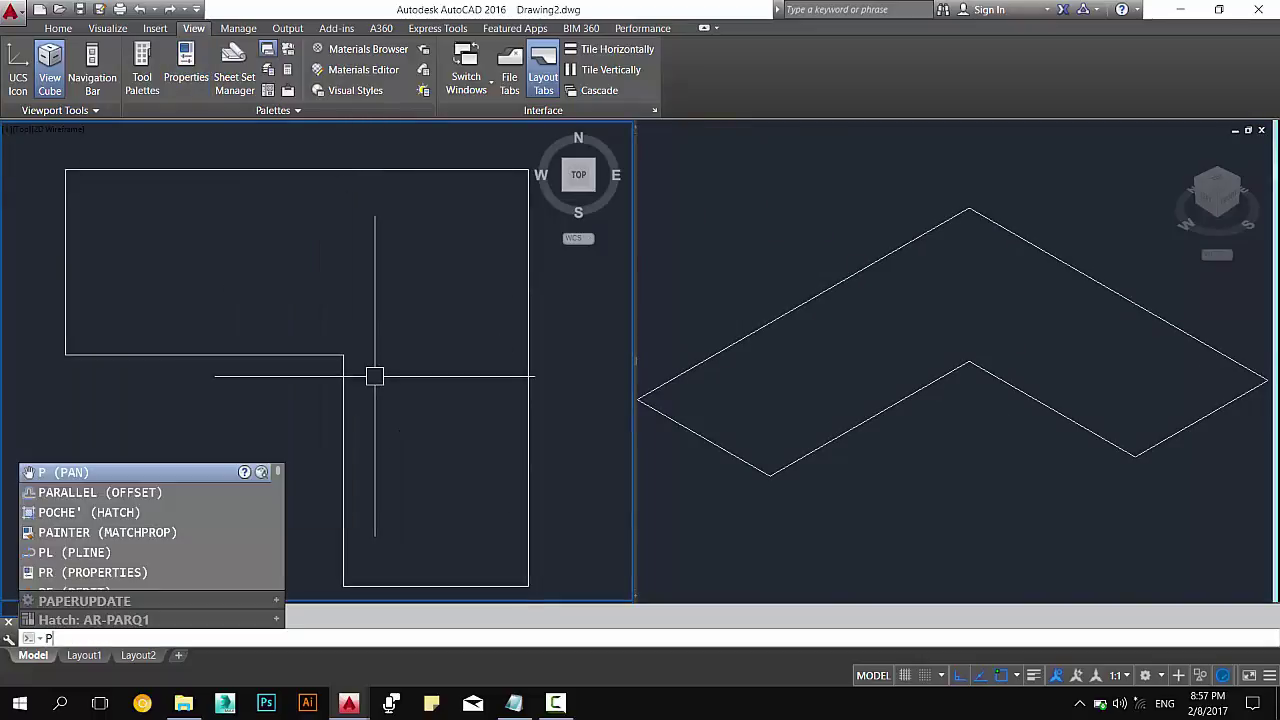
text(o1)
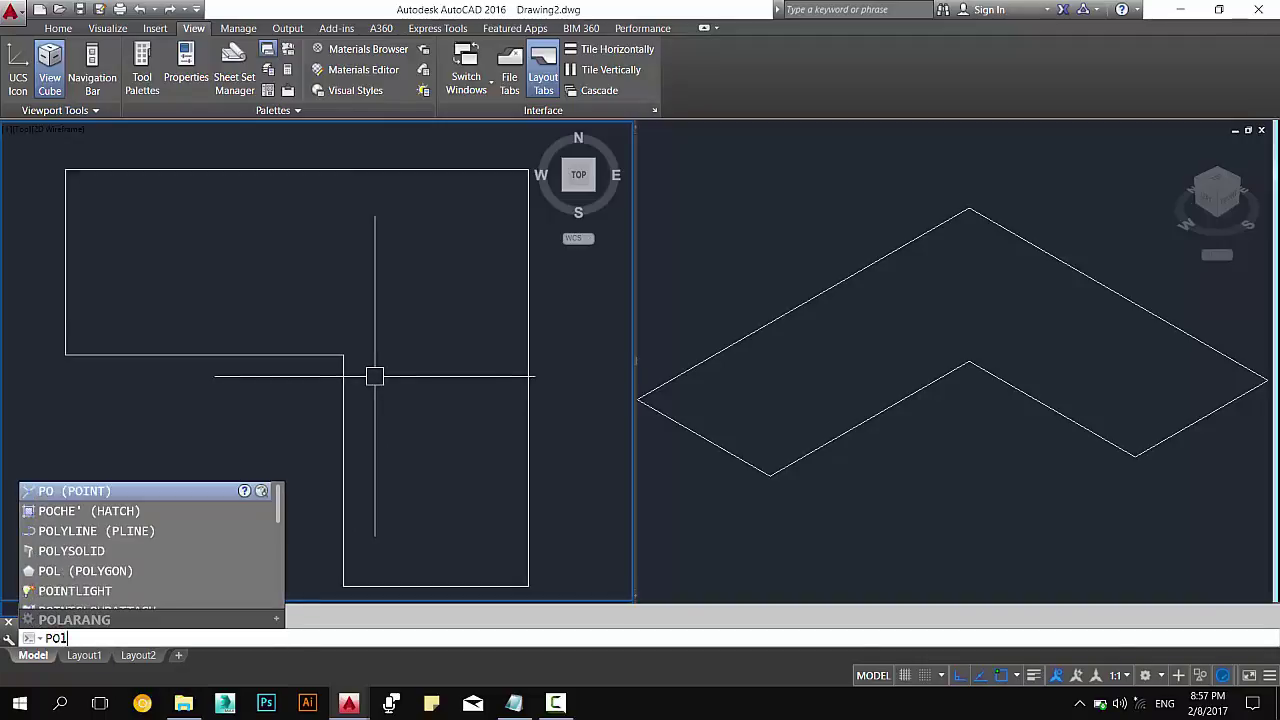
text(o)
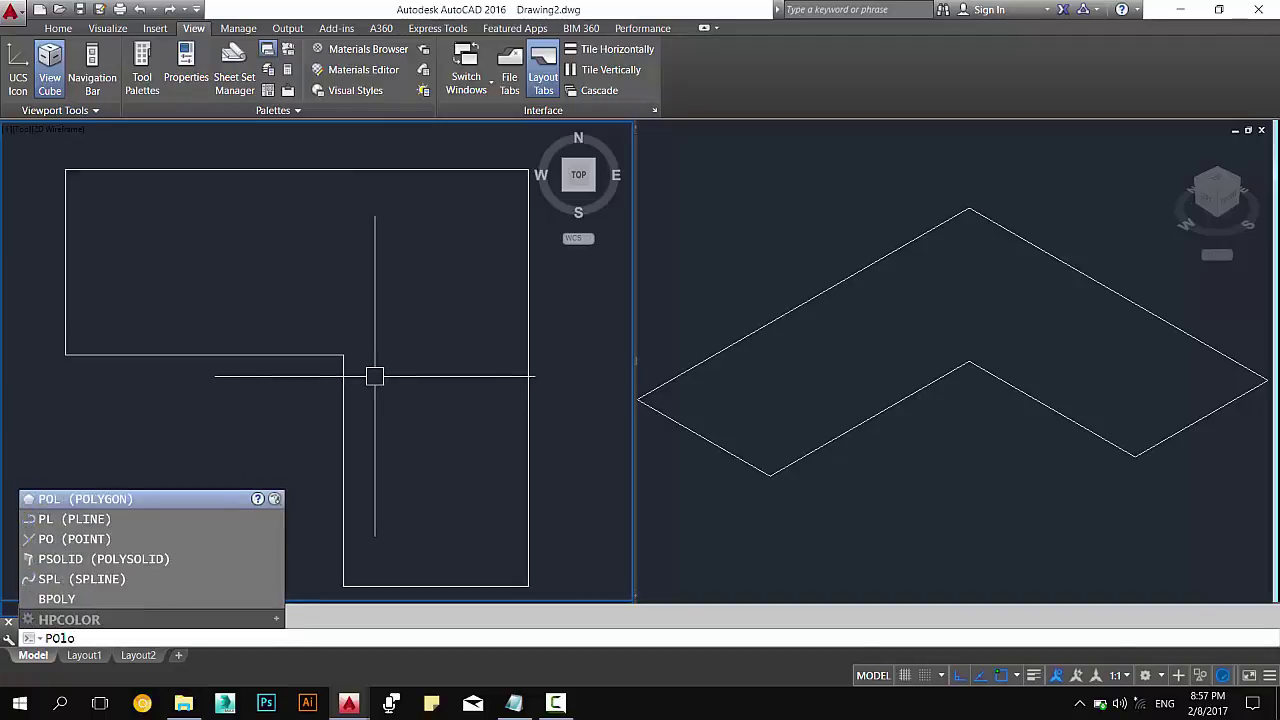
key(Down)
key(Down)
key(Down)
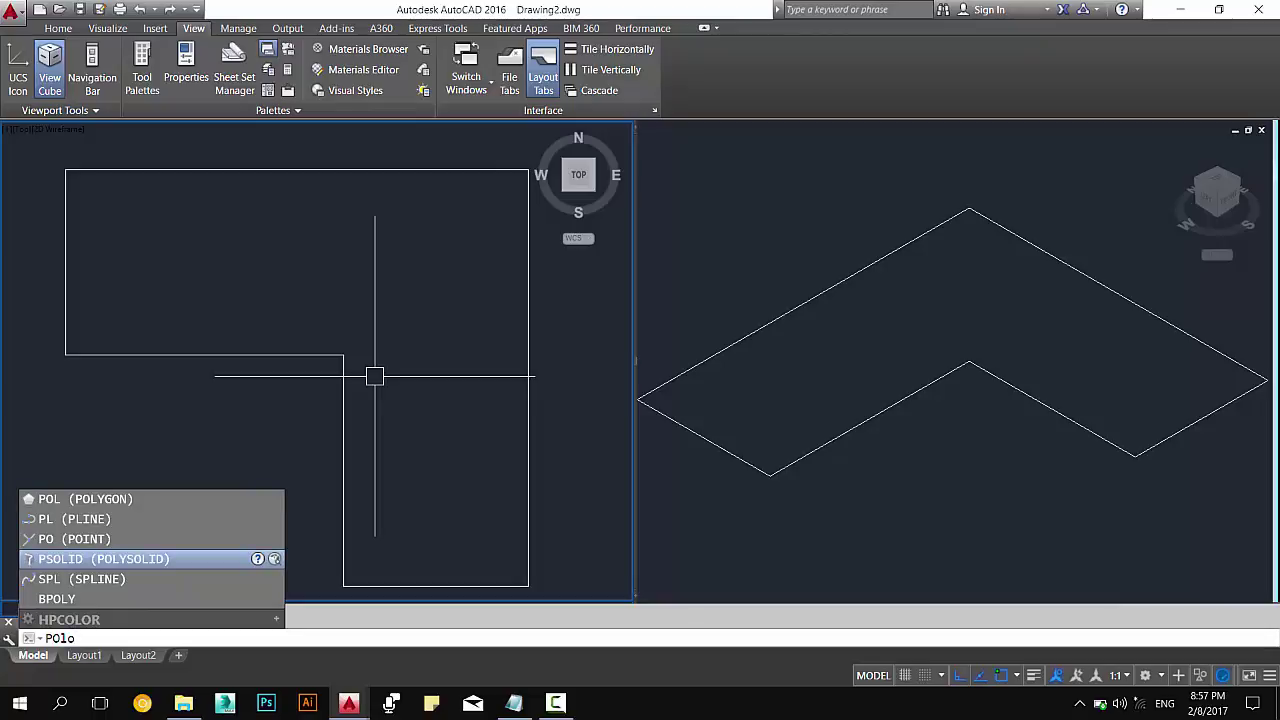
key(BackSpace)
key(BackSpace)
key(BackSpace)
key(BackSpace)
key(Escape)
text(P)
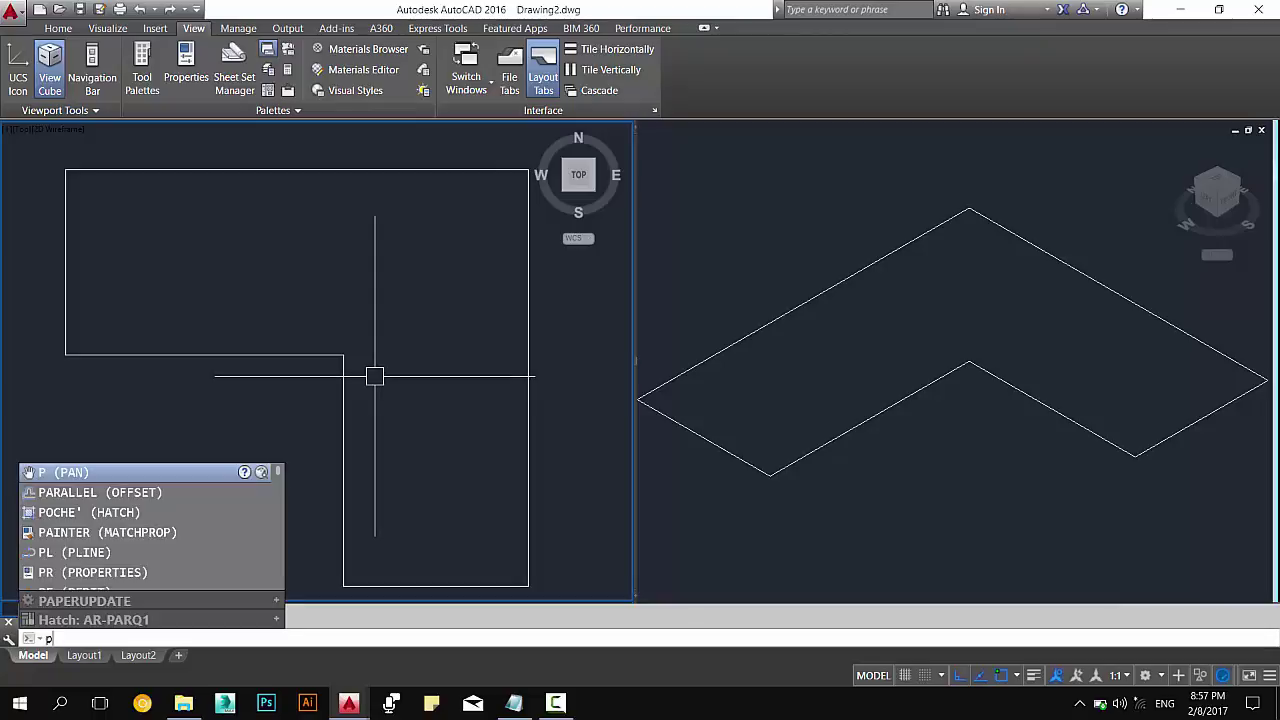
text(oly)
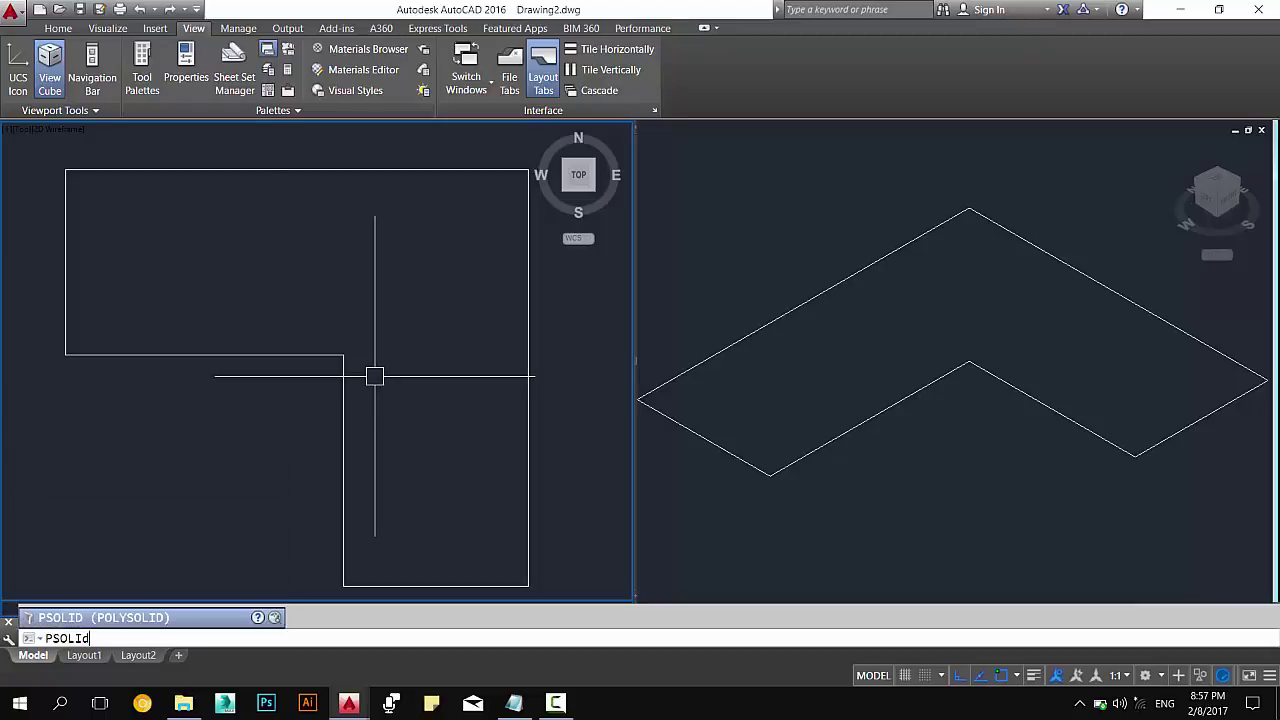
key(Return)
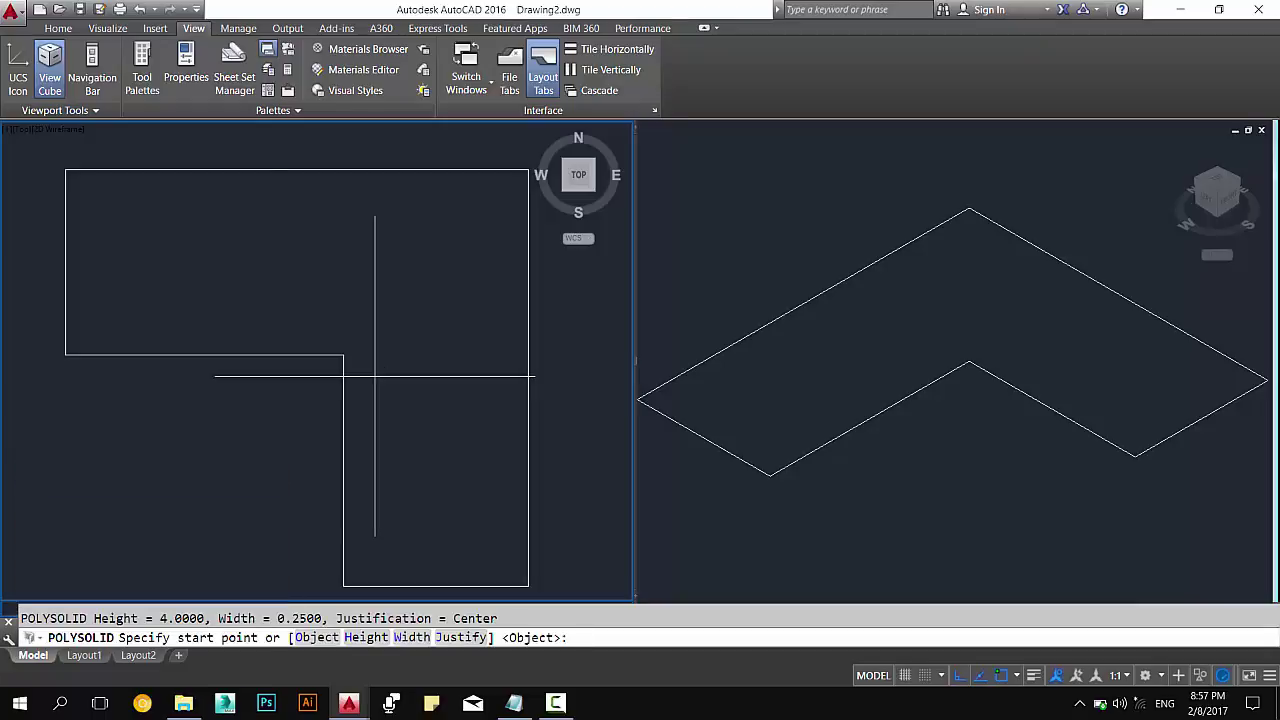
Set the polysolid height to 4000, then cancel the justification prompt and restart the command.
text( h)
key(Return)
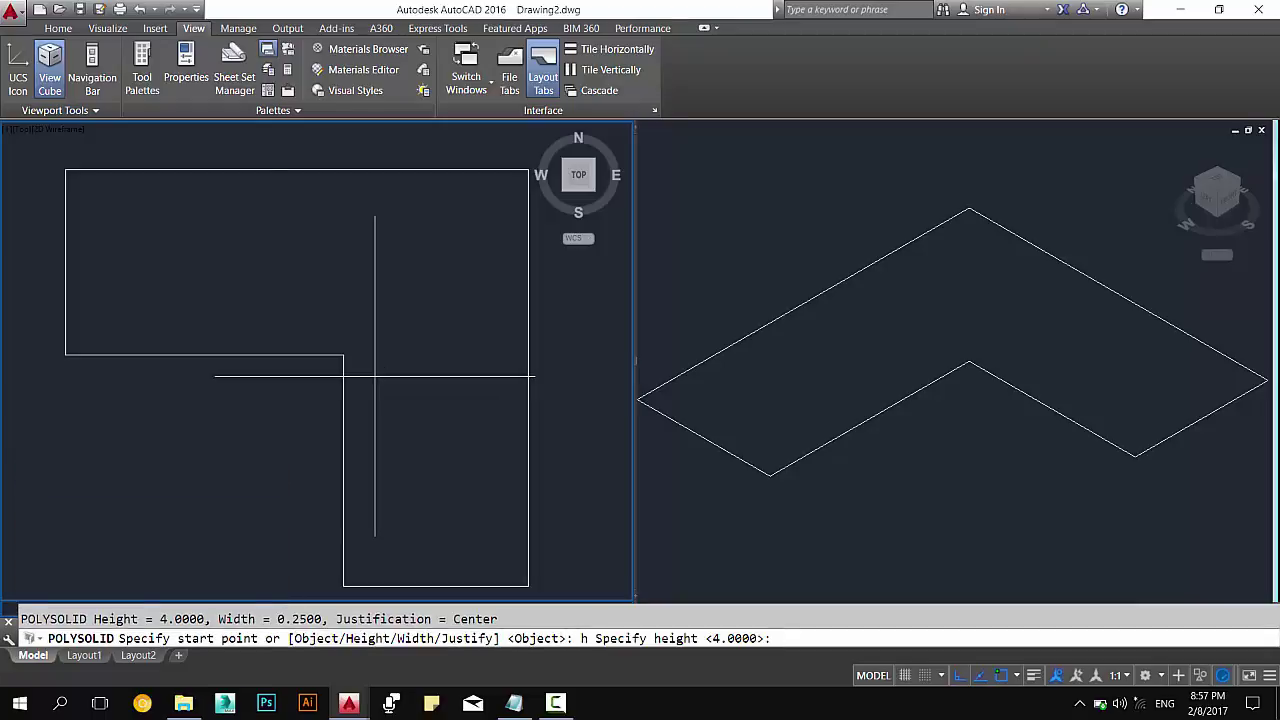
text(4000)
key(Return)
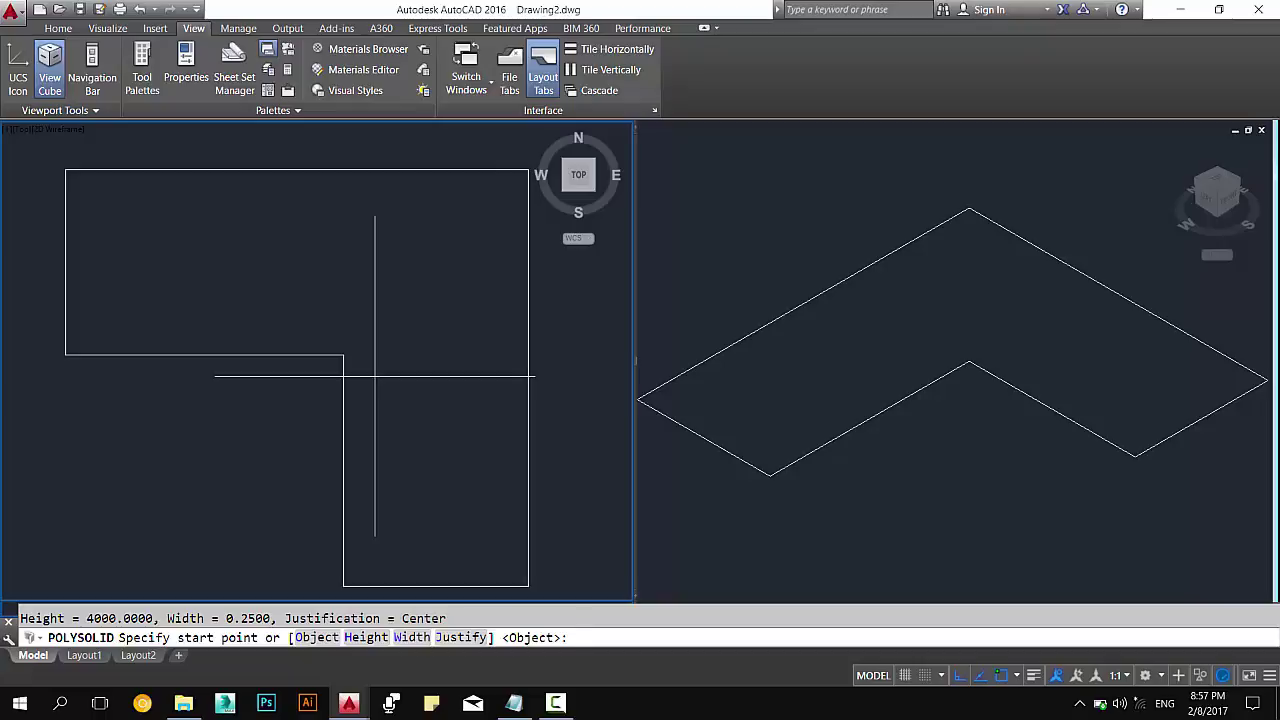
text( j)
key(Return)
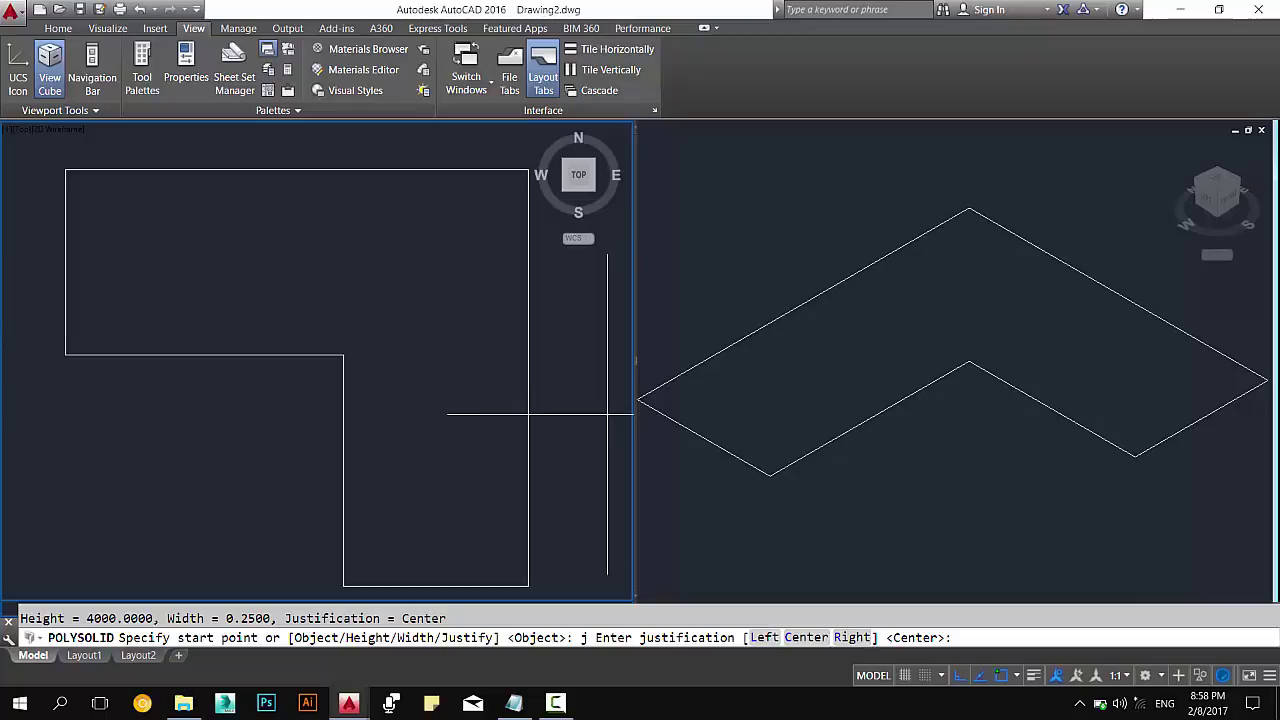
key(Escape)
key(Return)
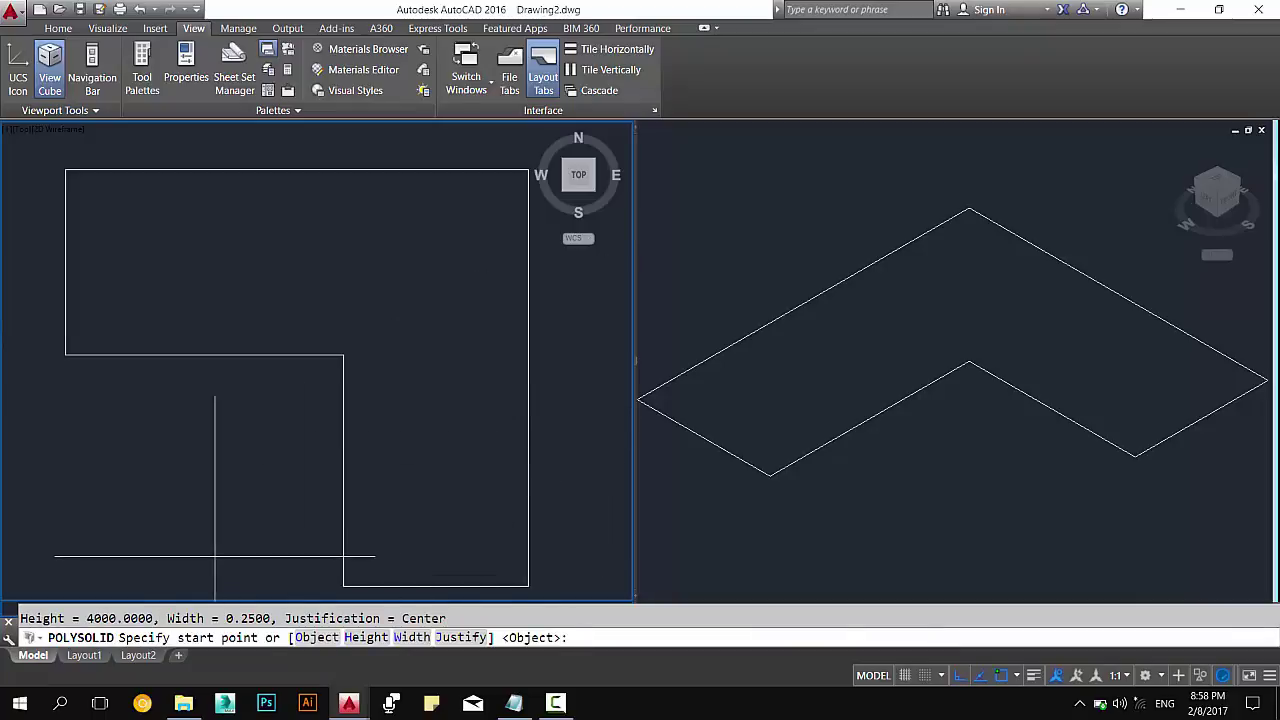
Check the current settings, set the wall width to 120, and choose the Object option.
drag(87, 618, 450, 620)
drag(226, 620, 284, 620)
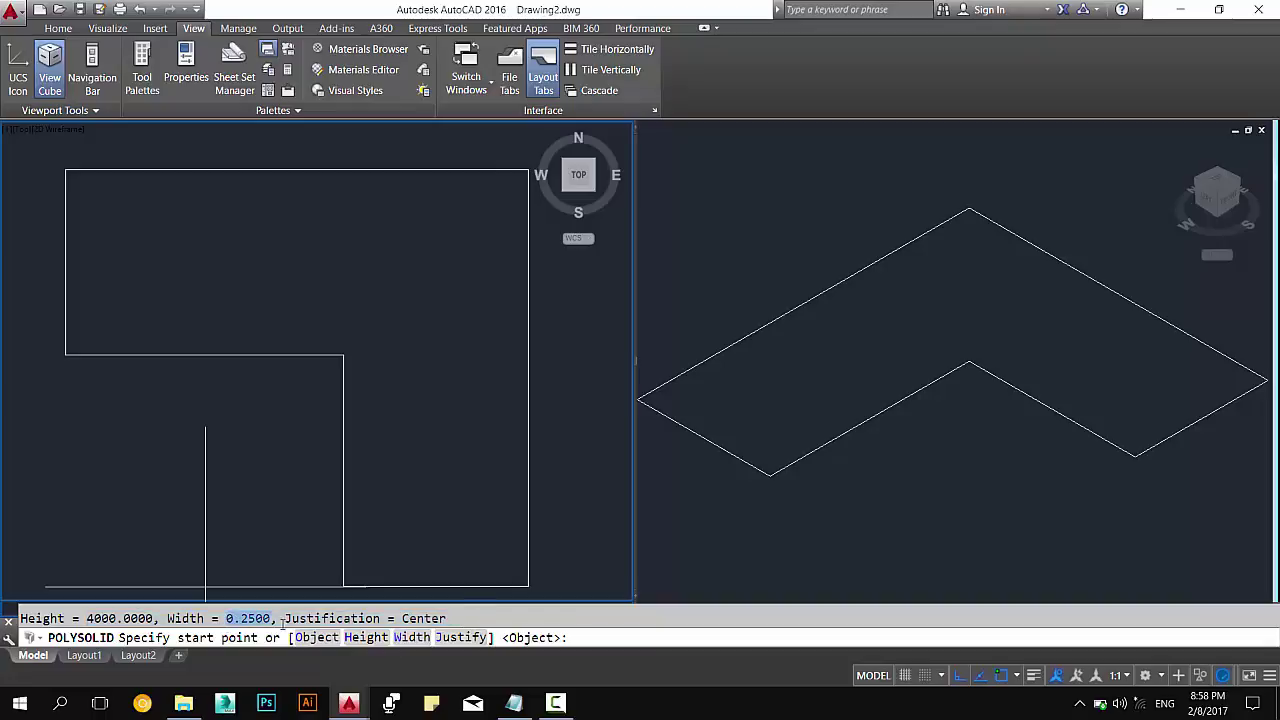
click(600, 638)
key(Return)
text(0)
key(Return)
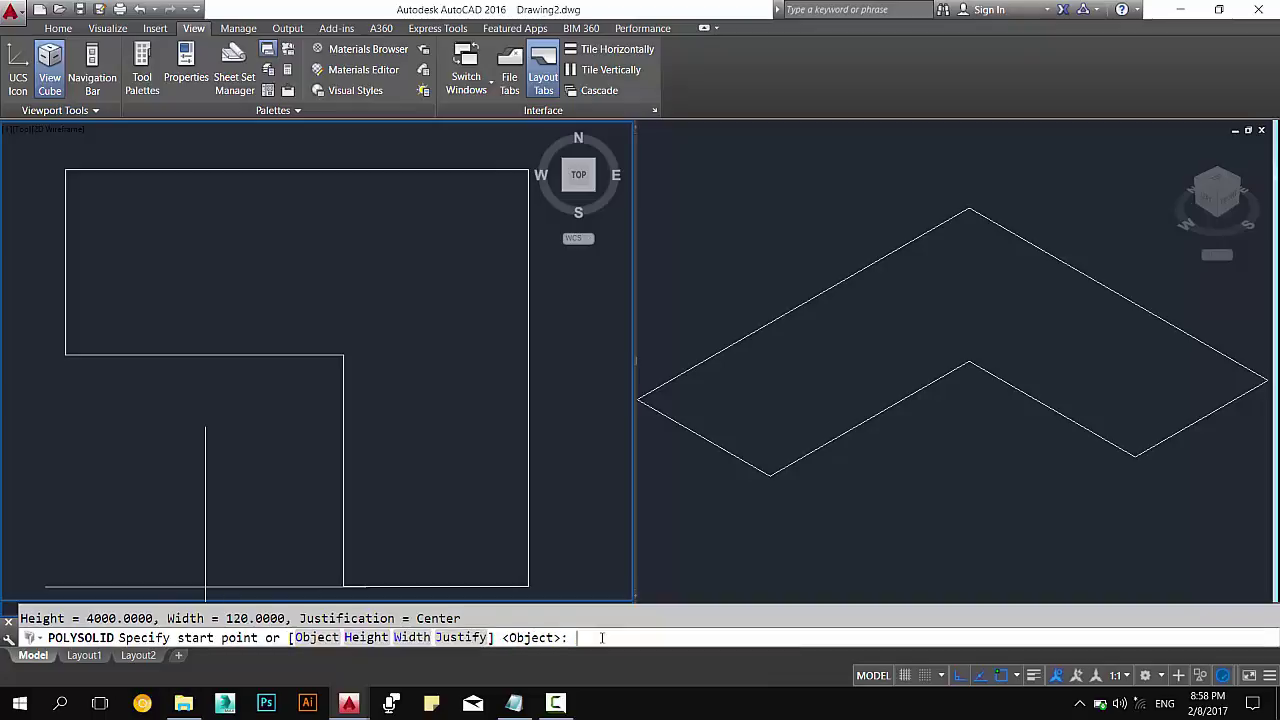
text(o)
key(Return)
Pick the L outline to turn it into walls, then inspect the new wall in the isometric view.
click(314, 356)
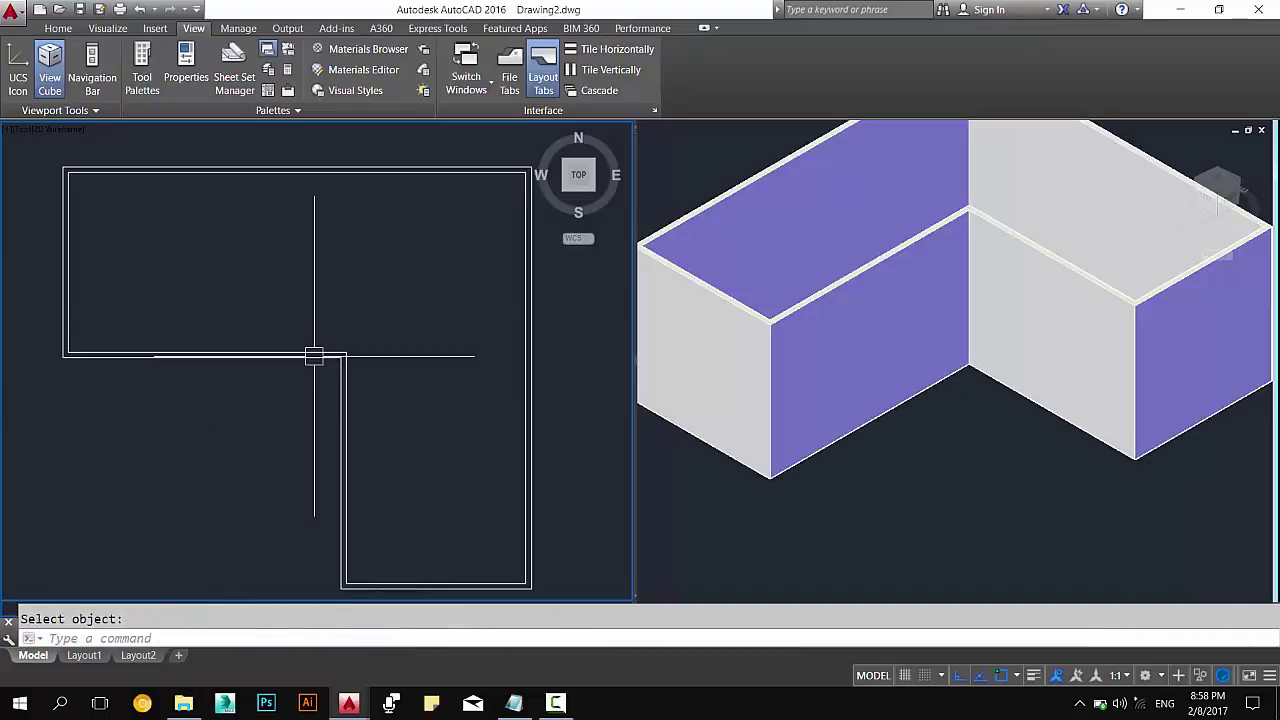
click(1068, 424)
scroll(1004, 425, down, 2)
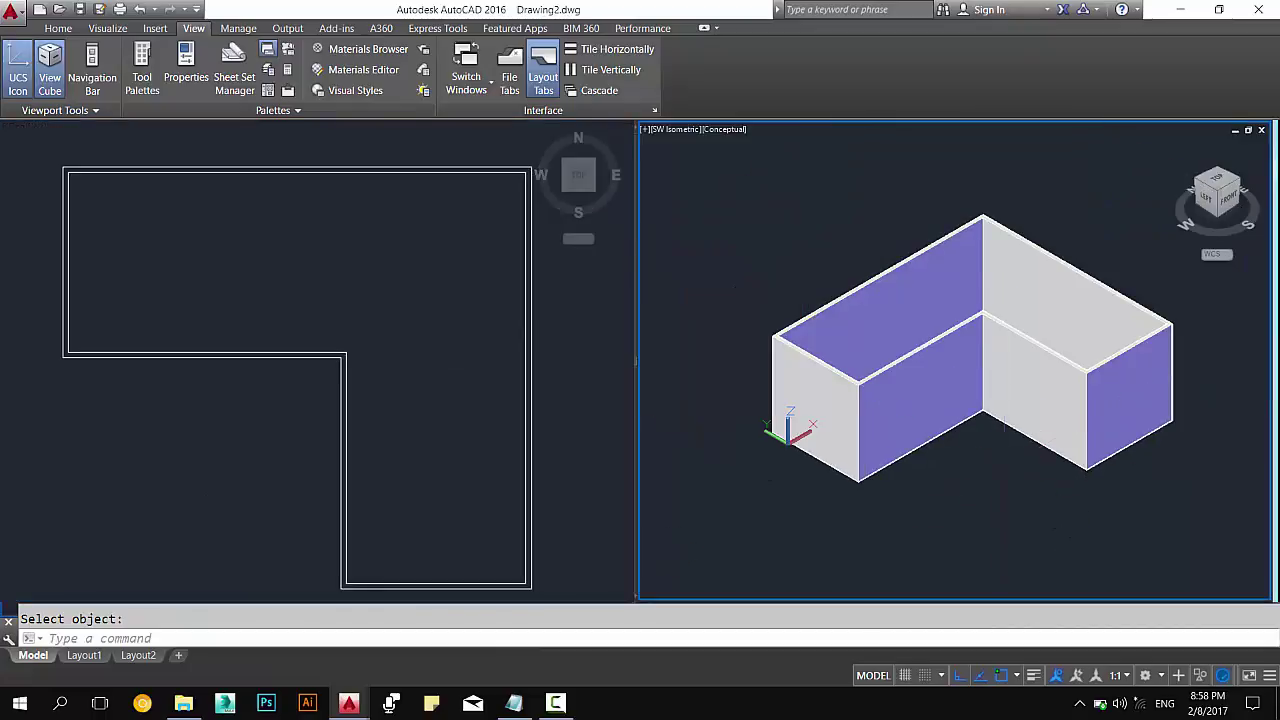
key(Escape)
click(227, 303)
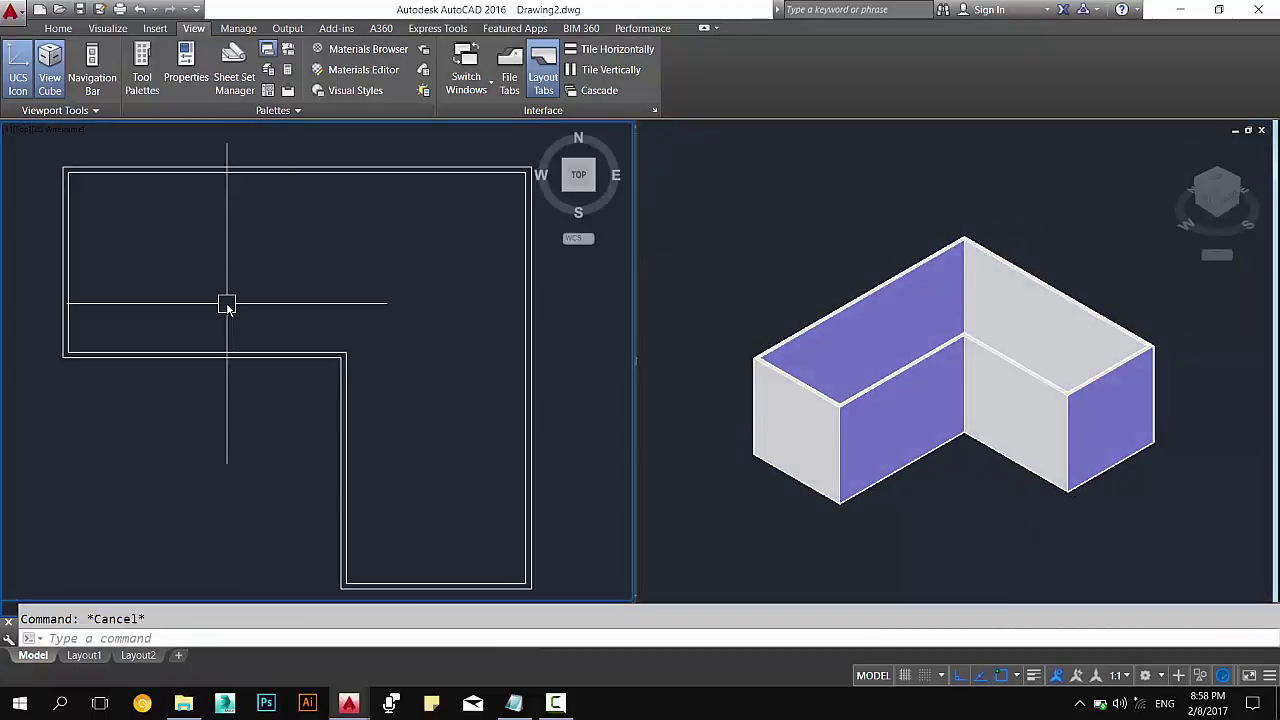
click(847, 425)
click(844, 441)
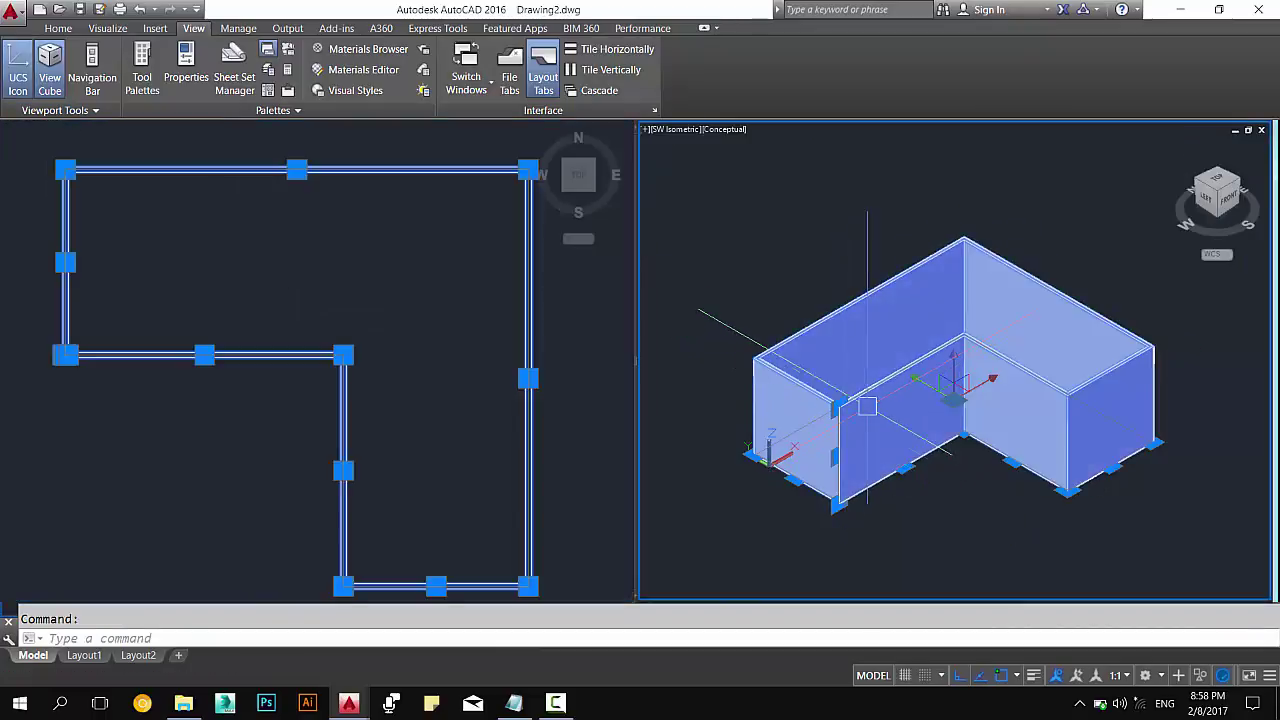
key(Escape)
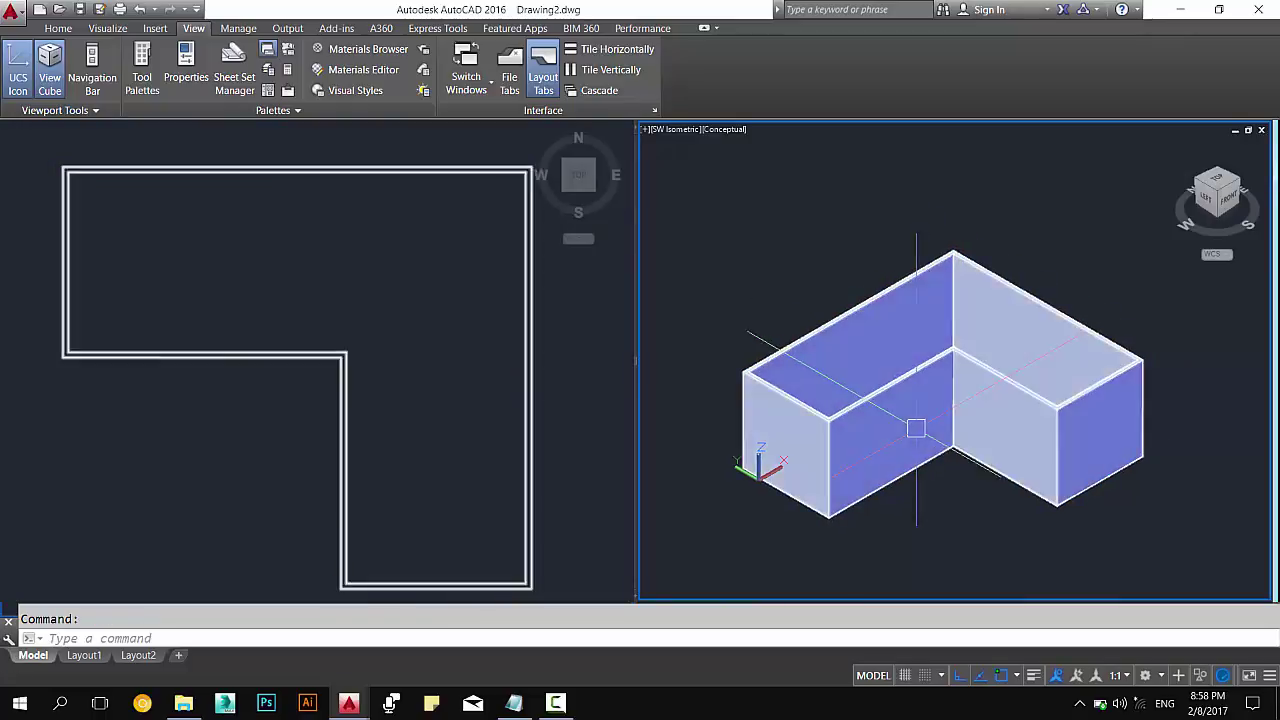
Orbit the walls to a higher angle, zoom out and pan the plan view, and show the Home tools.
shift+middle_drag(891, 471, 380, 297)
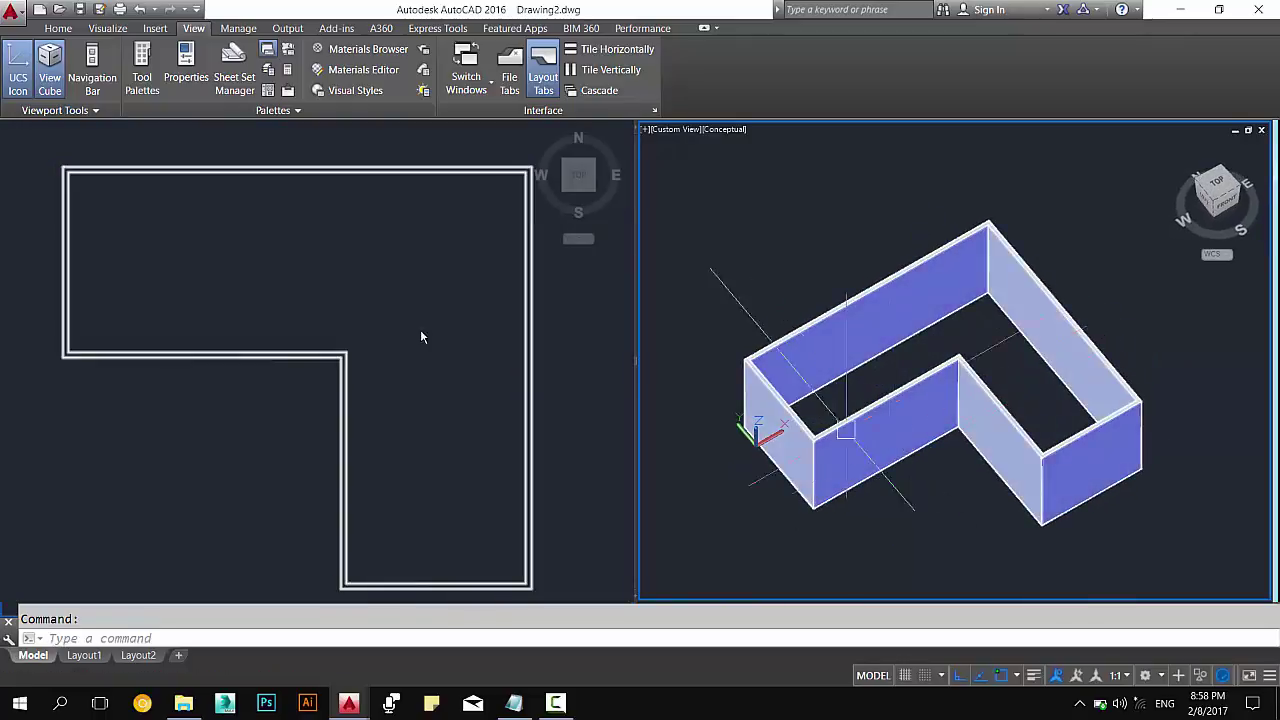
click(380, 297)
scroll(451, 322, down, 2)
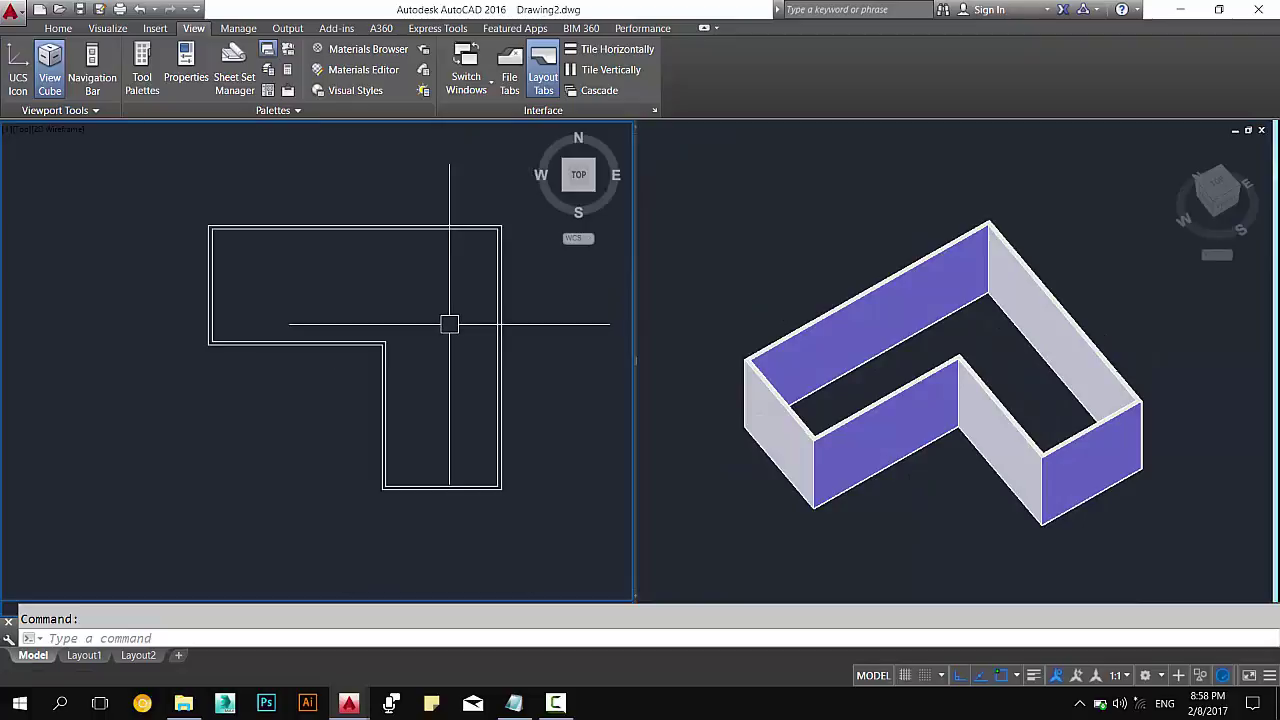
middle_drag(449, 323, 420, 351)
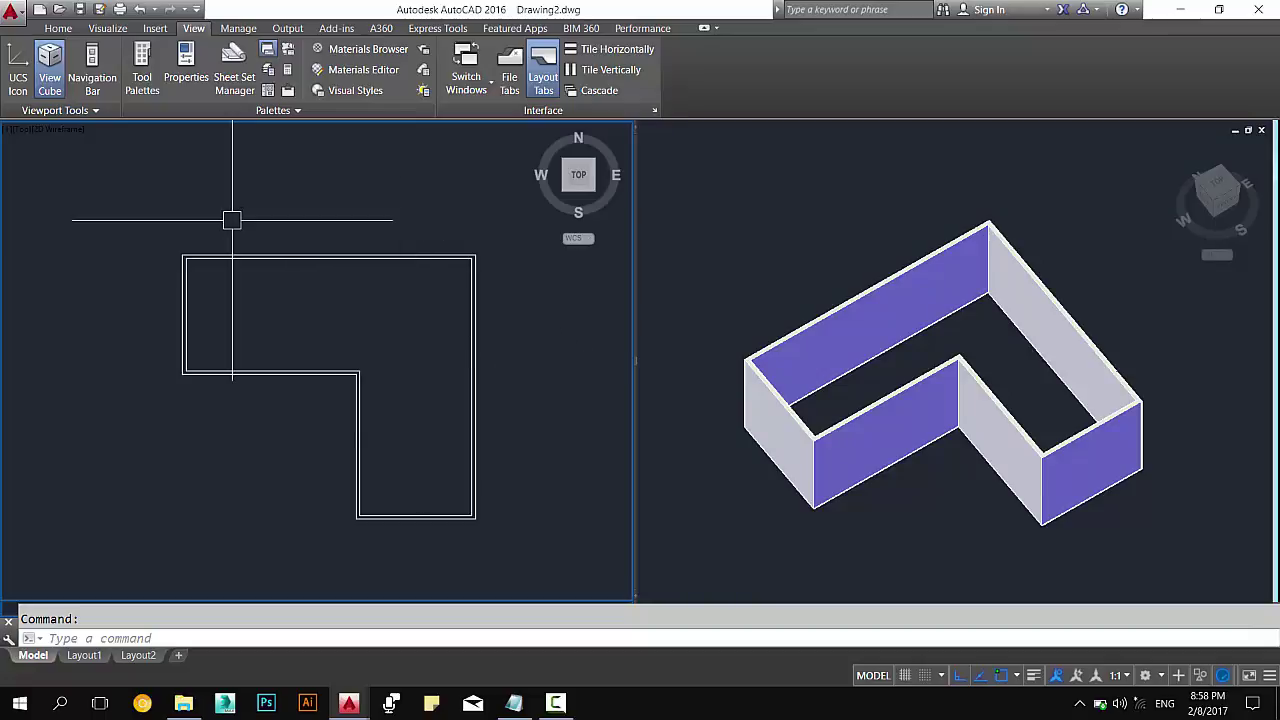
click(60, 28)
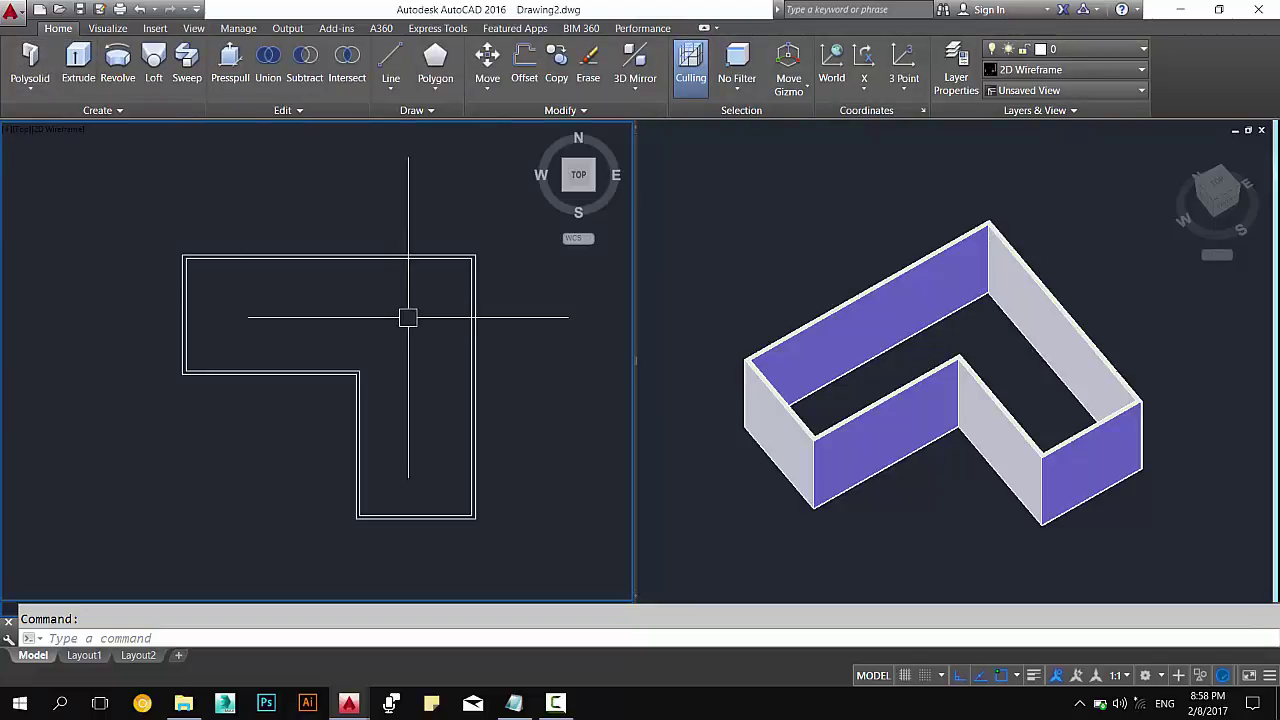
click(409, 357)
key(Escape)
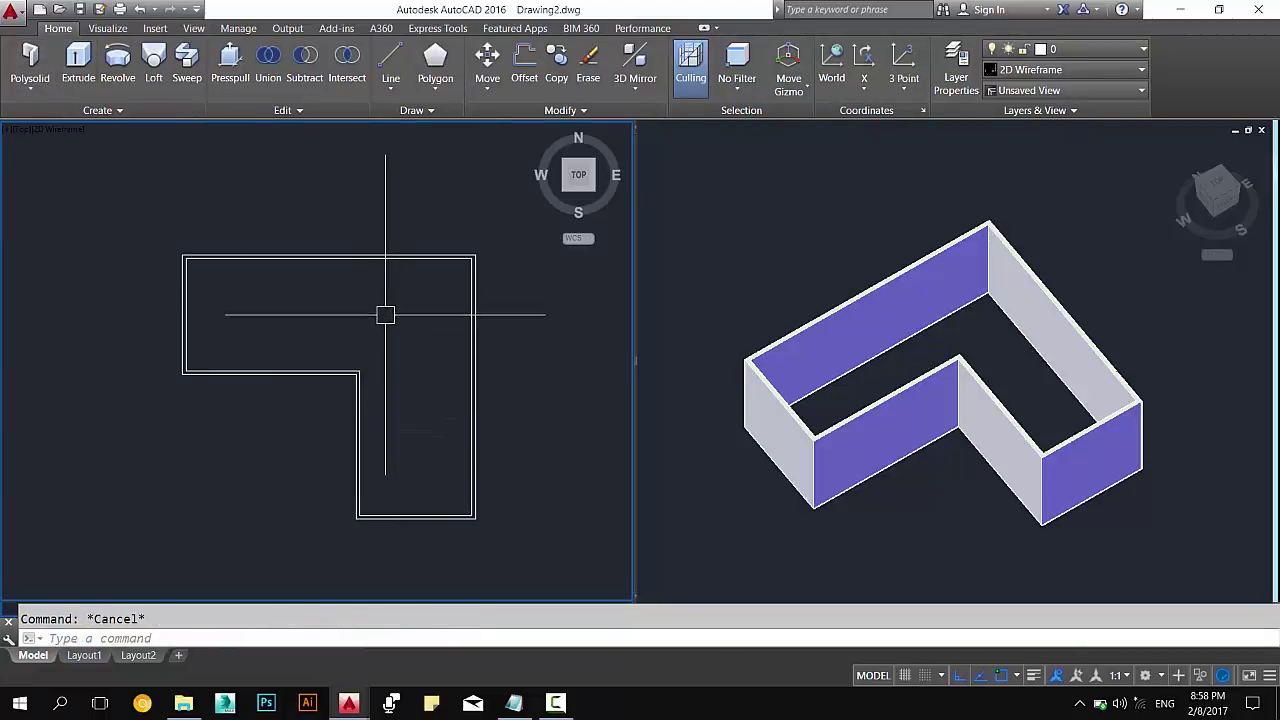
key(ctrl+z)
key(ctrl+z)
key(ctrl+z)
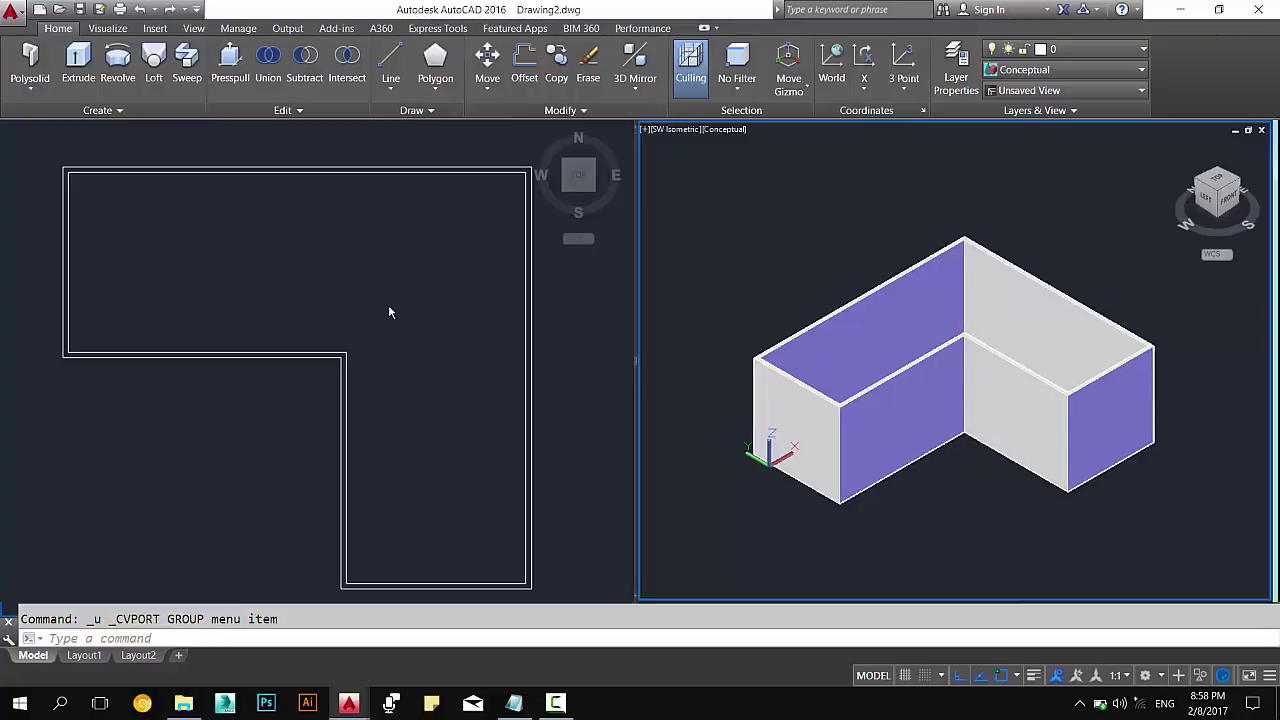
key(ctrl+z)
key(ctrl+z)
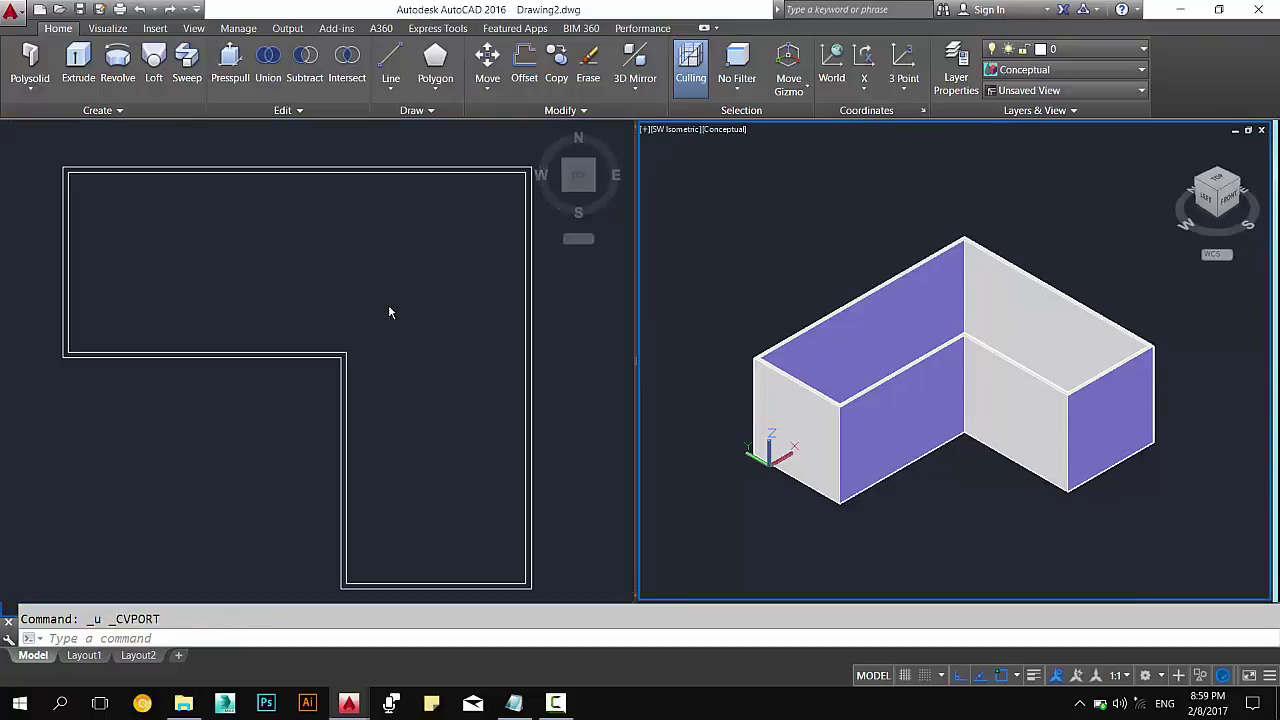
key(ctrl+z)
key(ctrl+z)
key(ctrl+z)
key(ctrl+z)
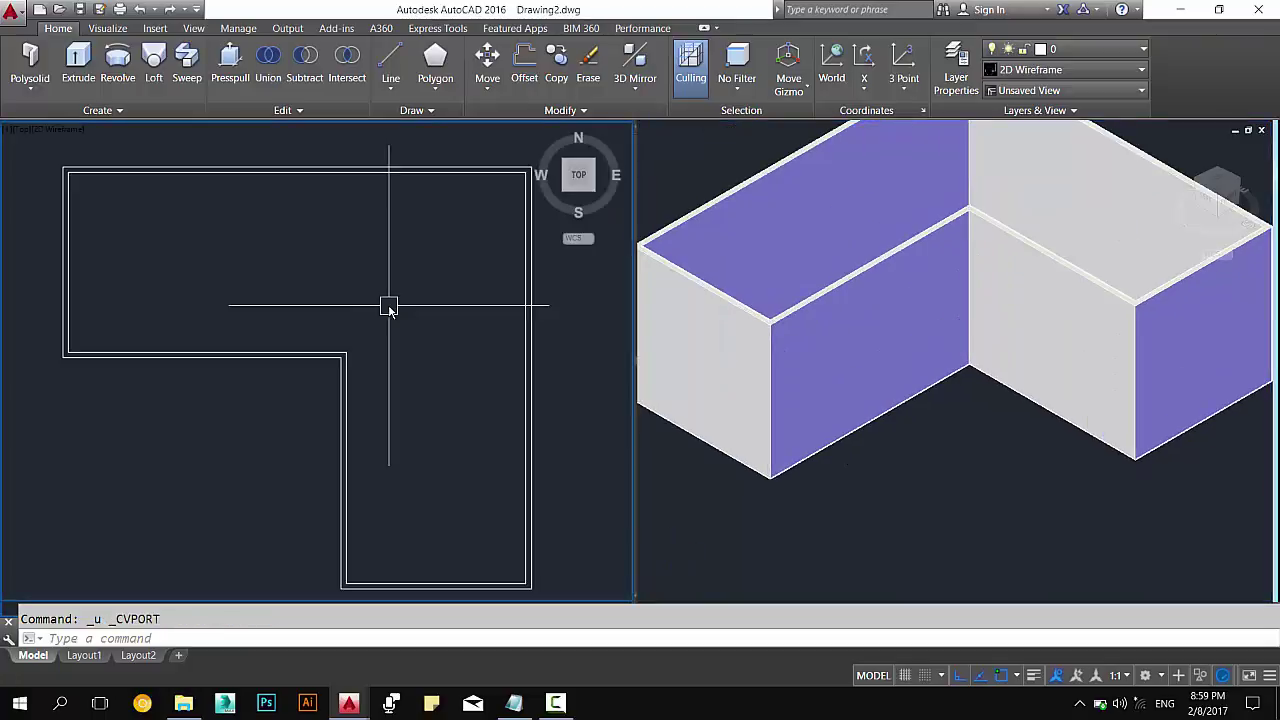
key(ctrl+z)
key(Escape)
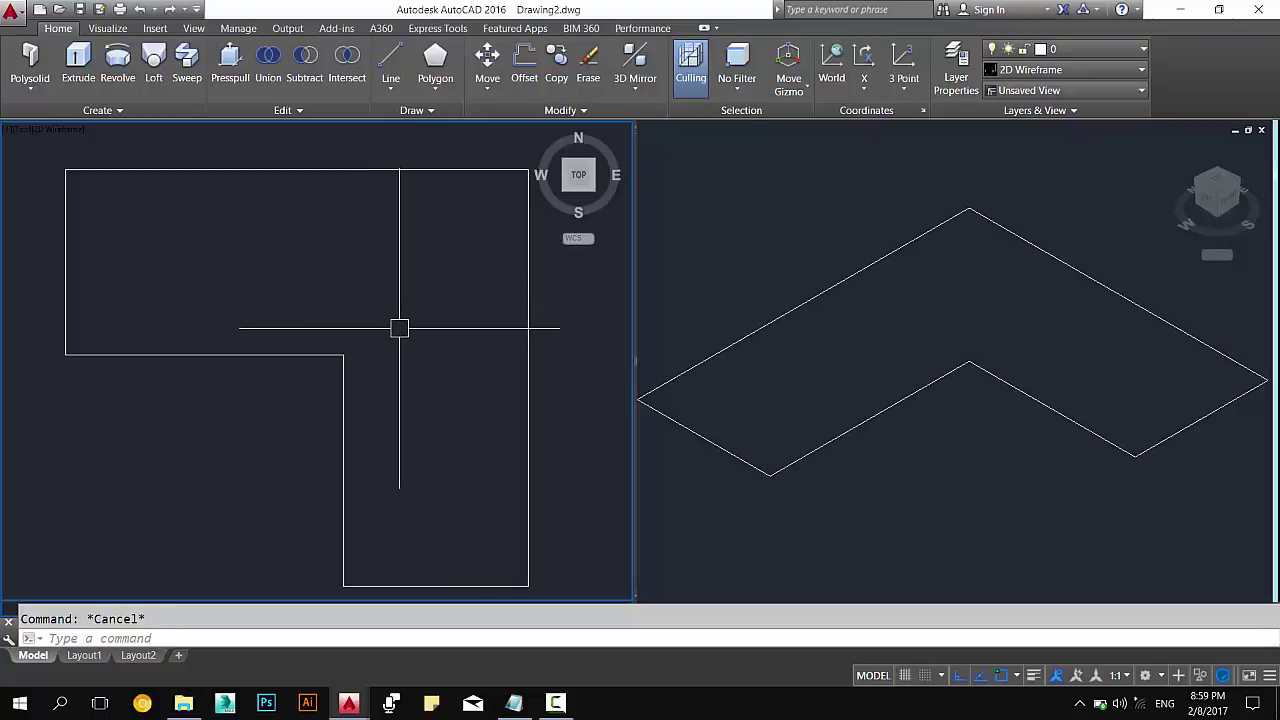
text(o)
key(Return)
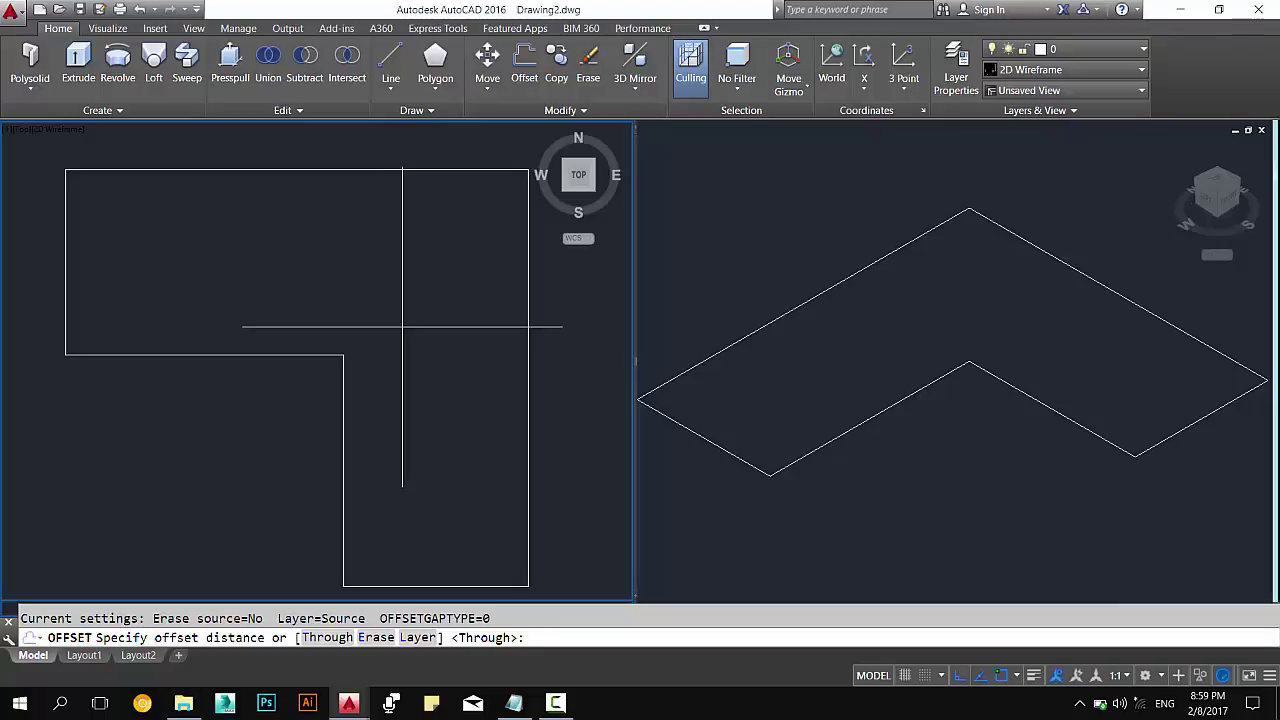
key(Escape)
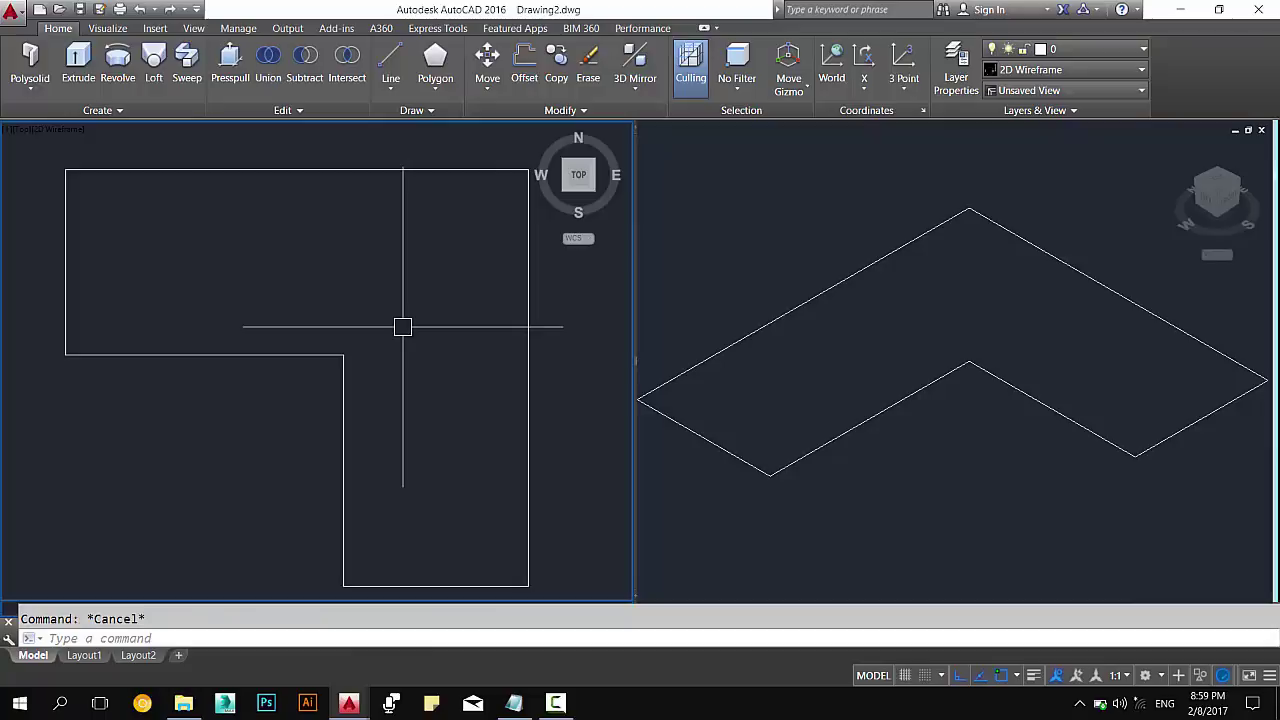
Check AutoCAD's solid primitives list and type Box, Cone, Pyramid, Torus, Cylender in Notepad.
click(513, 703)
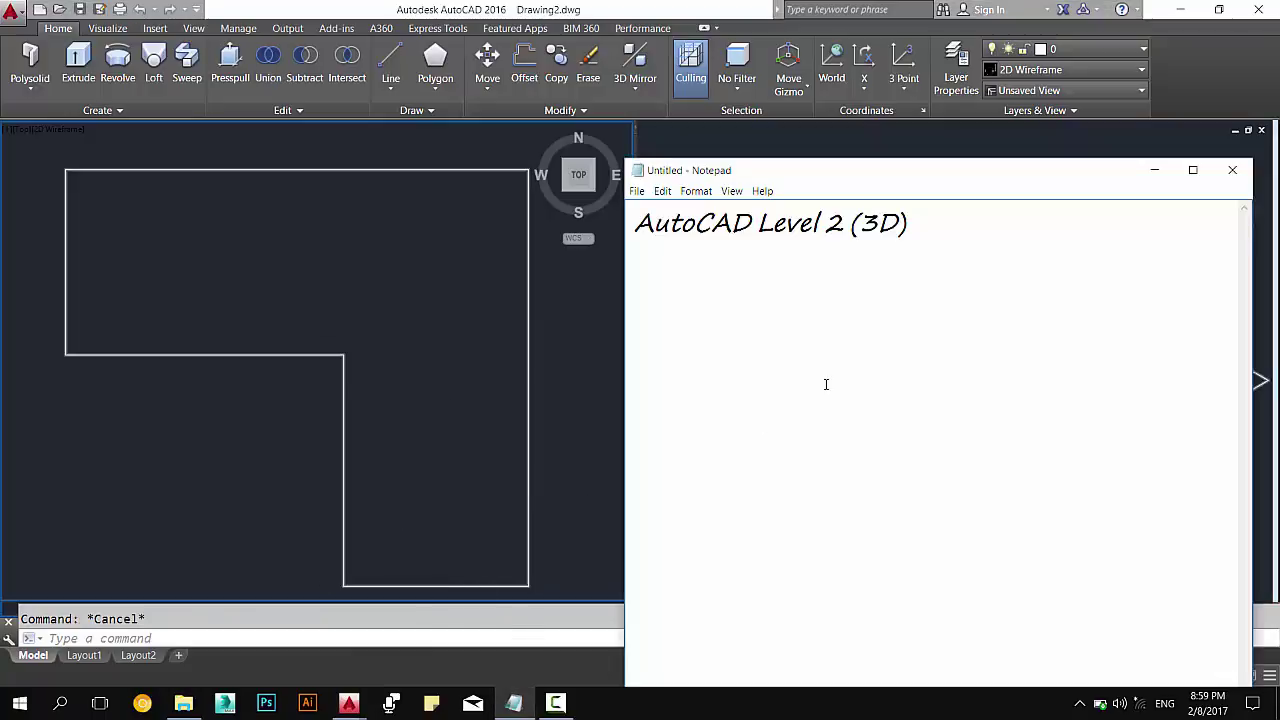
click(30, 92)
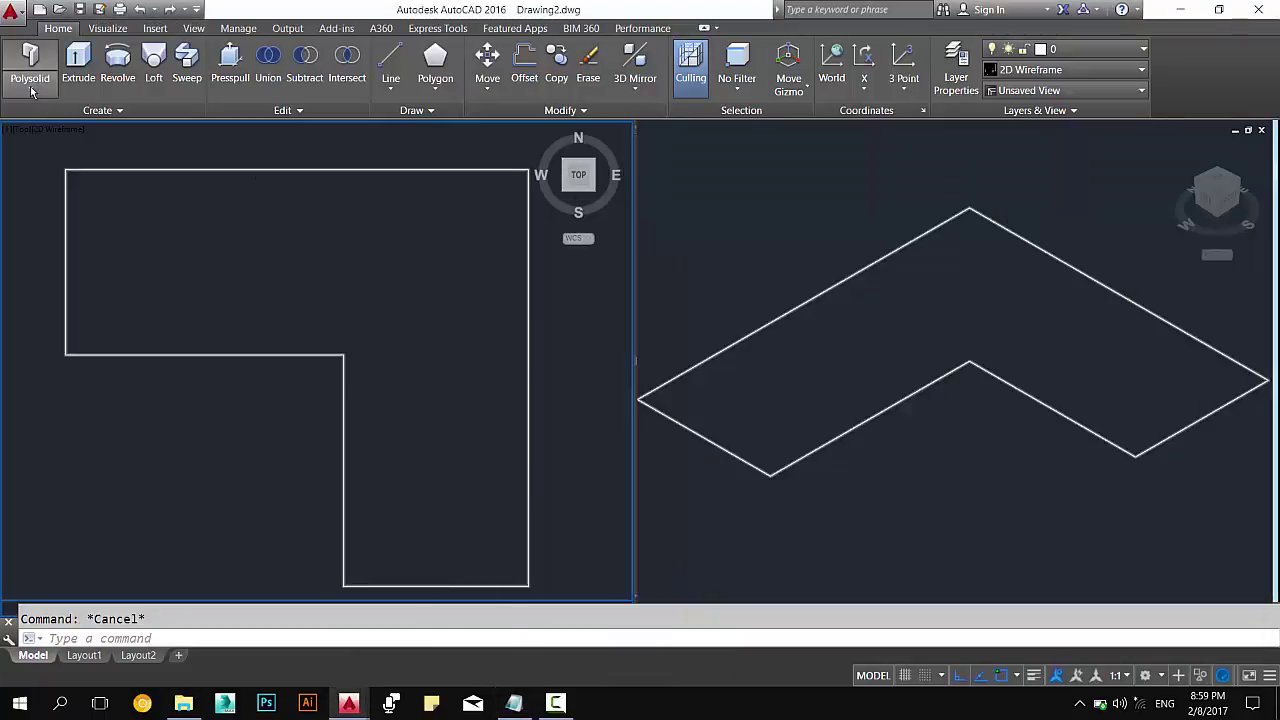
click(30, 92)
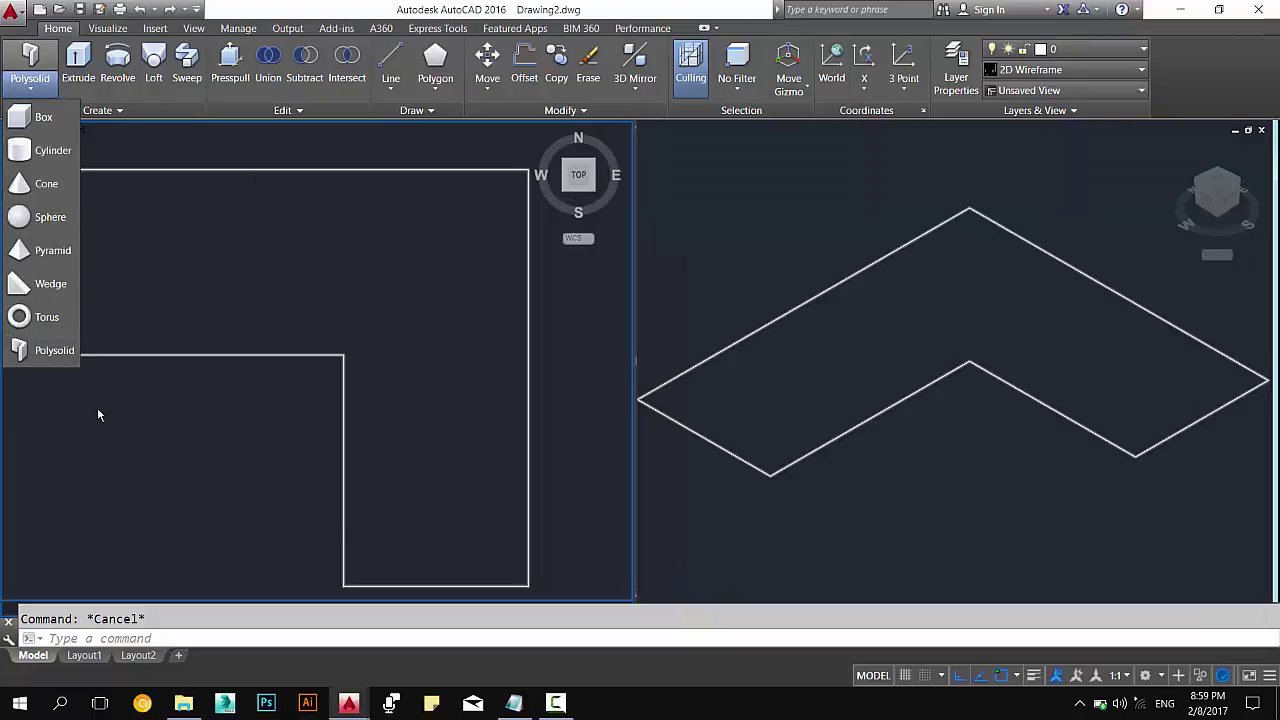
click(513, 703)
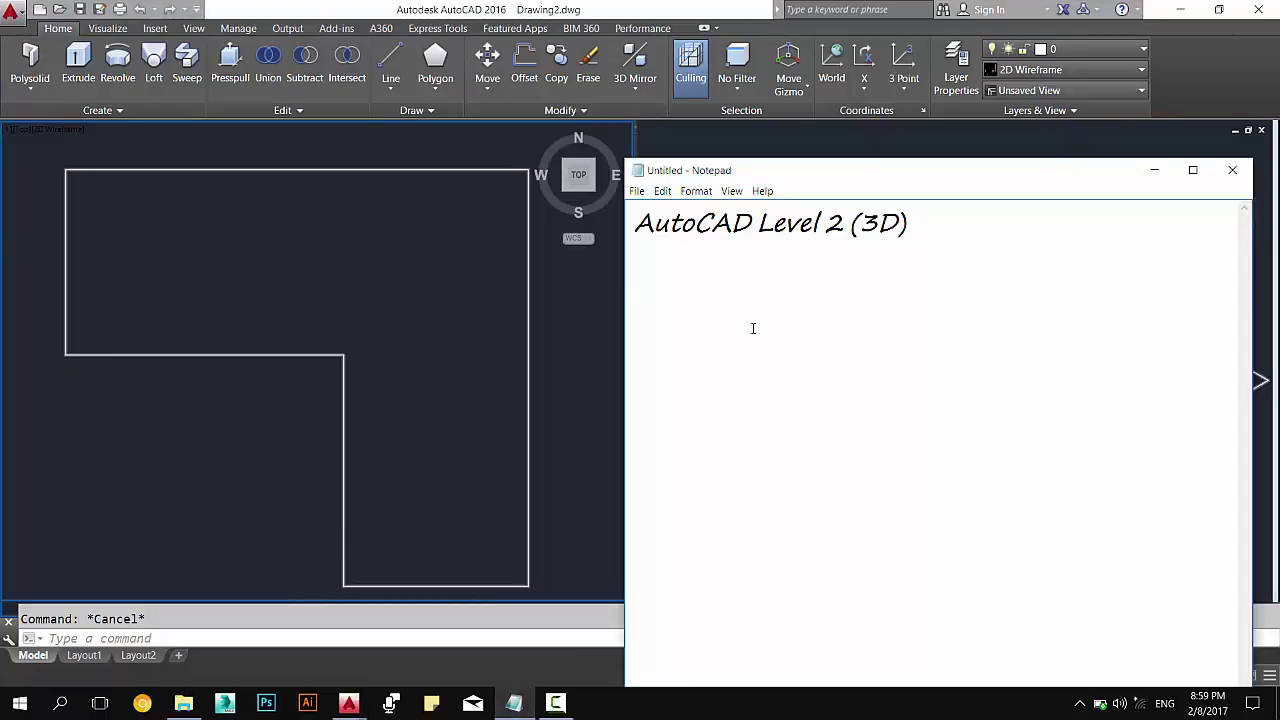
text(Box,)
text( Cone, P)
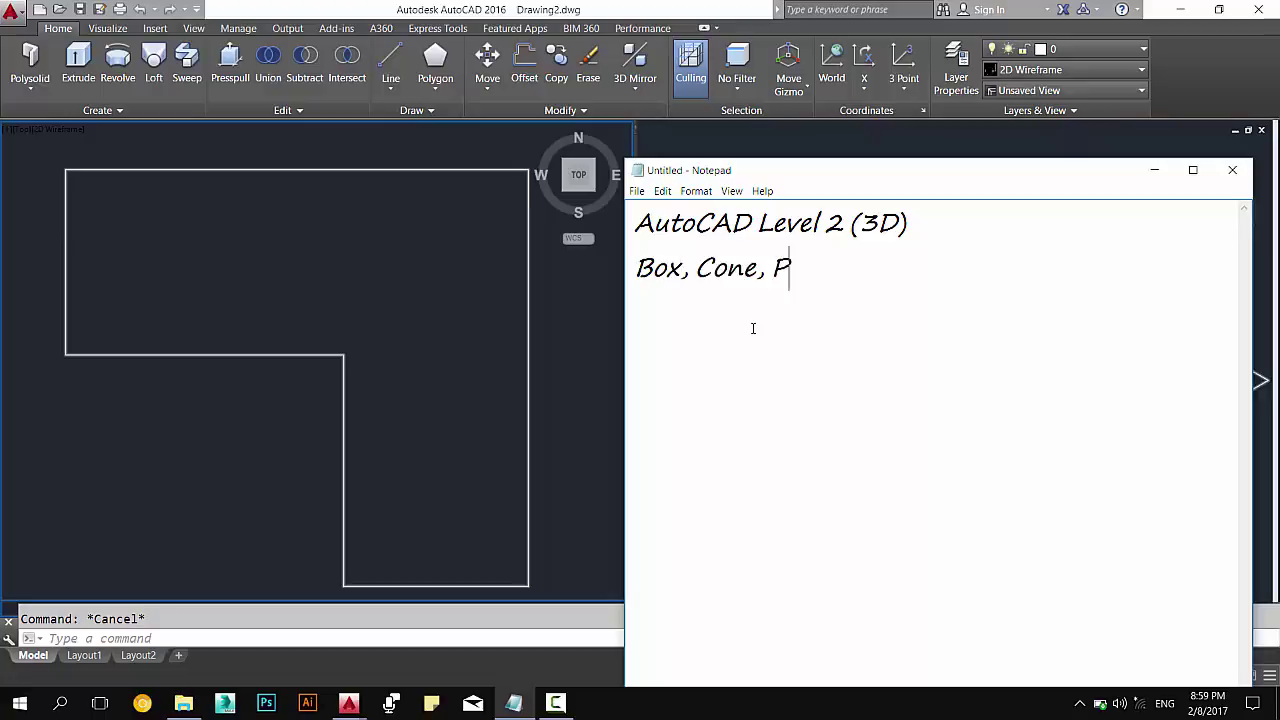
text(yramid, )
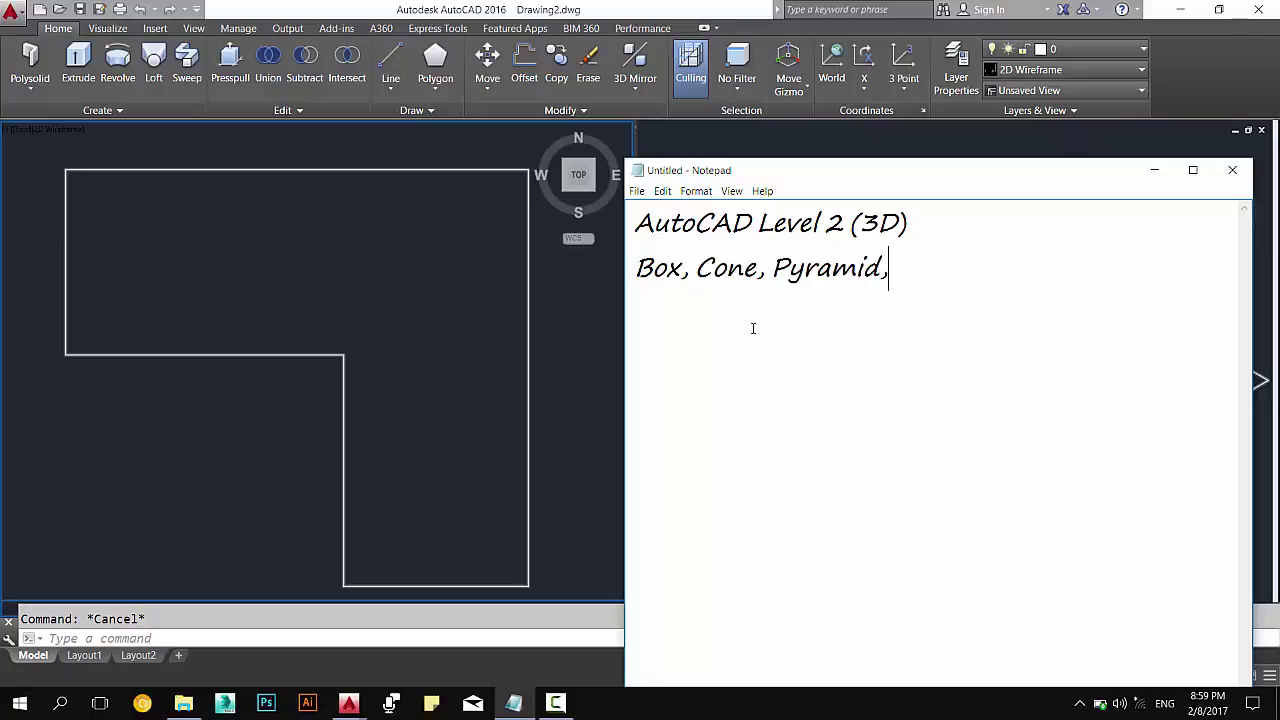
text(T)
text(orus, C)
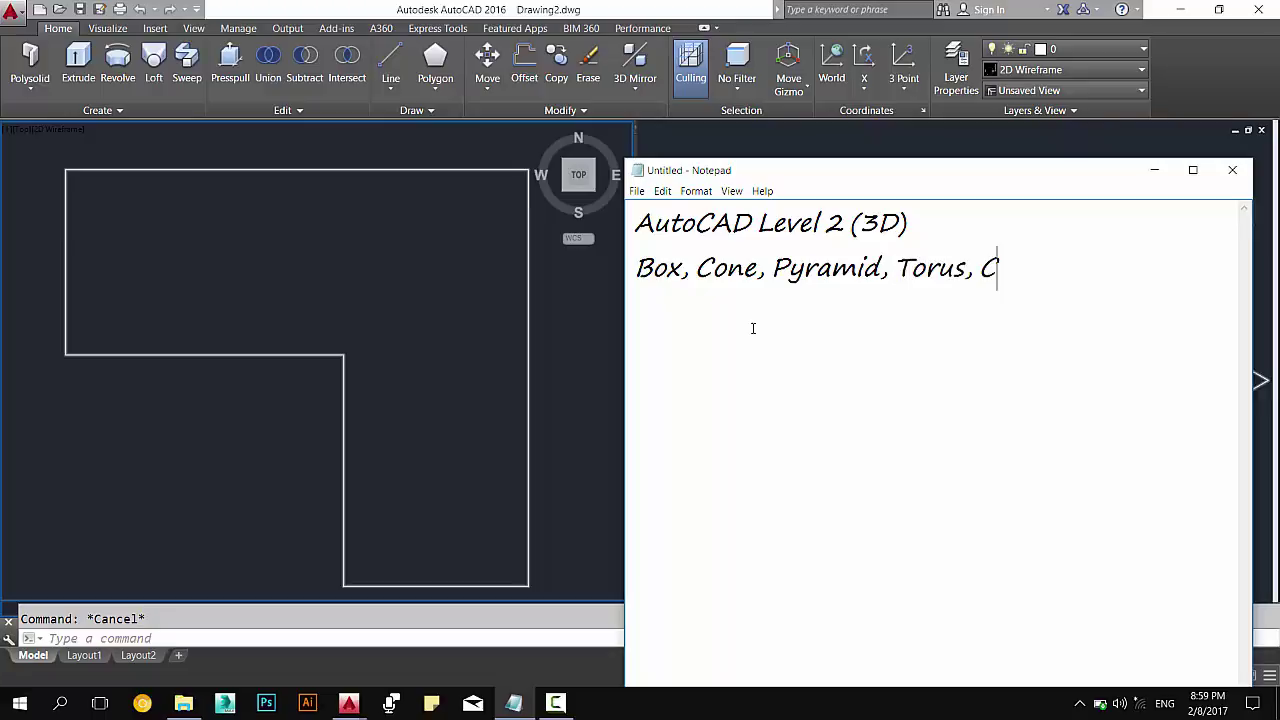
text(y)
text(len)
key(BackSpace)
key(BackSpace)
text(end)
text(er)
Verify the spelling in the primitives list and correct Cylender to Cylinder, adding a comma.
click(26, 95)
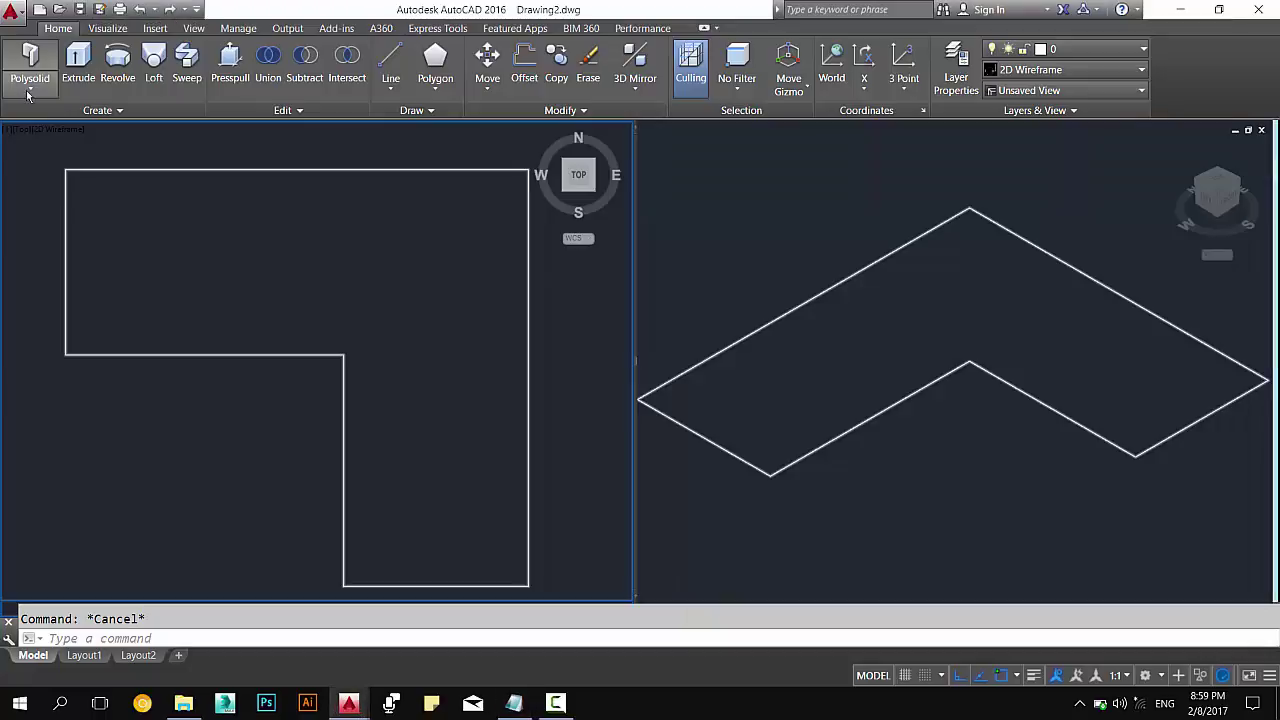
click(29, 92)
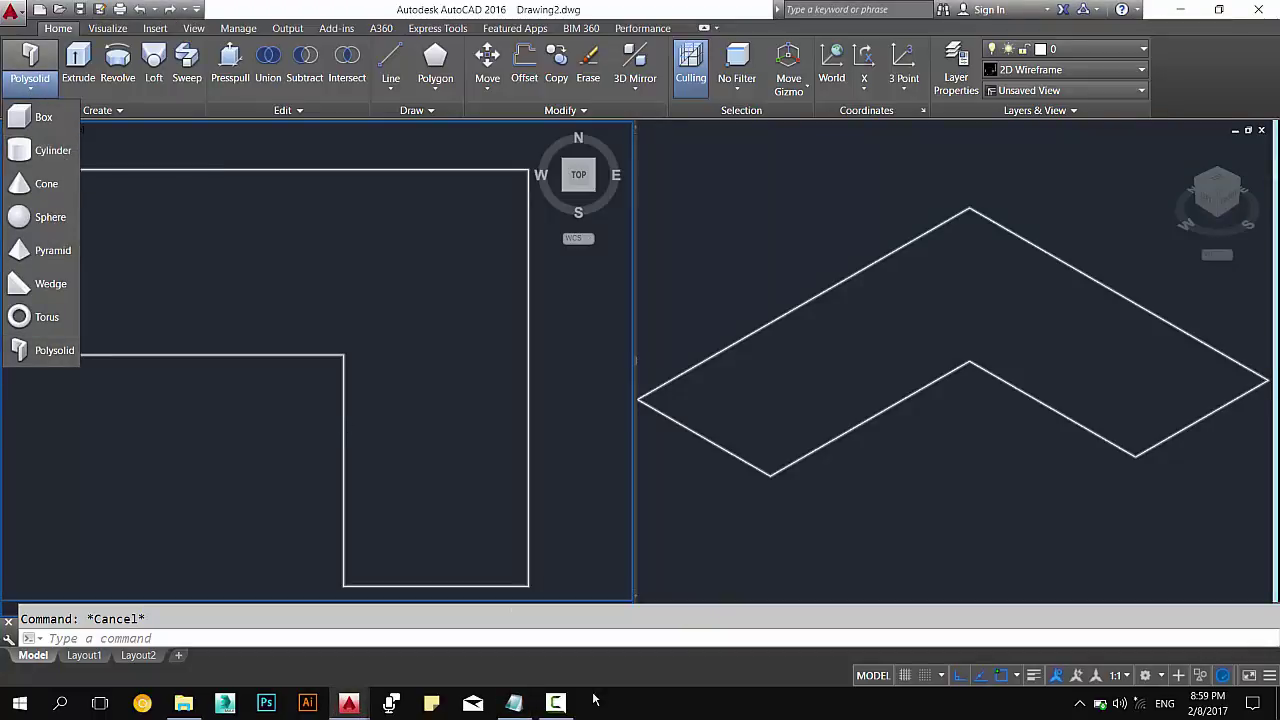
click(514, 703)
drag(1021, 264, 1028, 271)
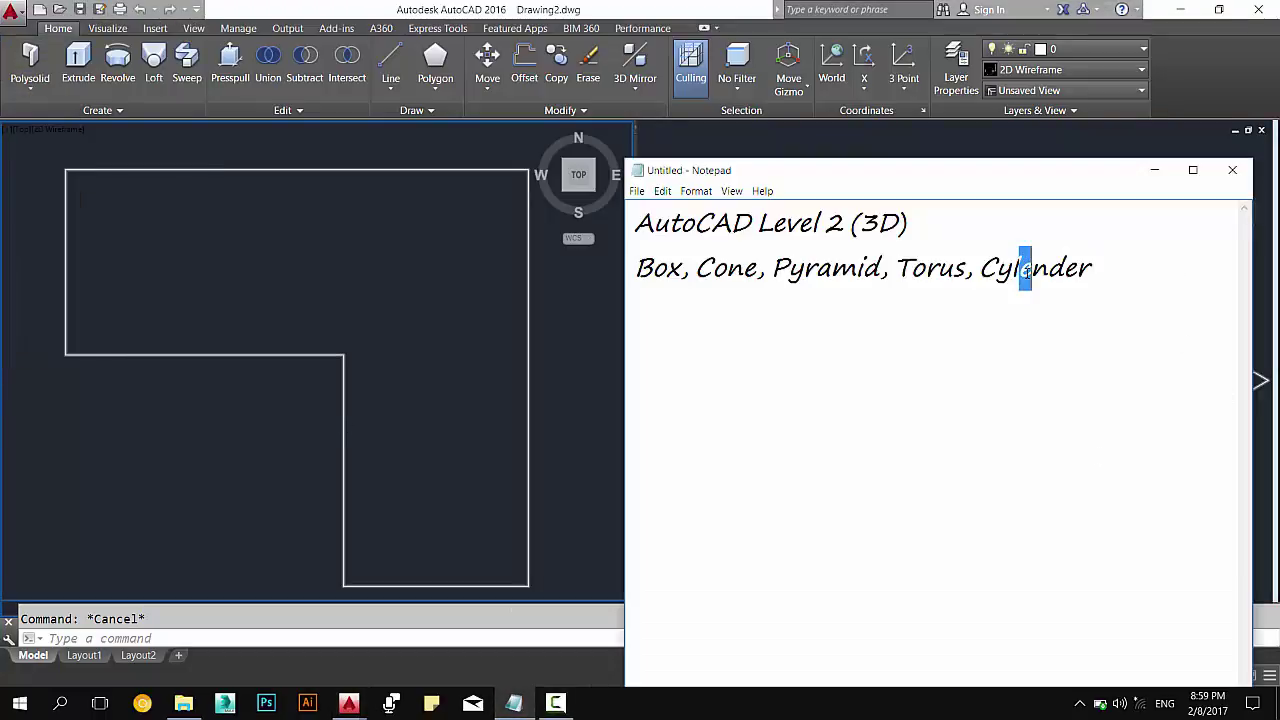
text(i)
click(1138, 268)
text(,)
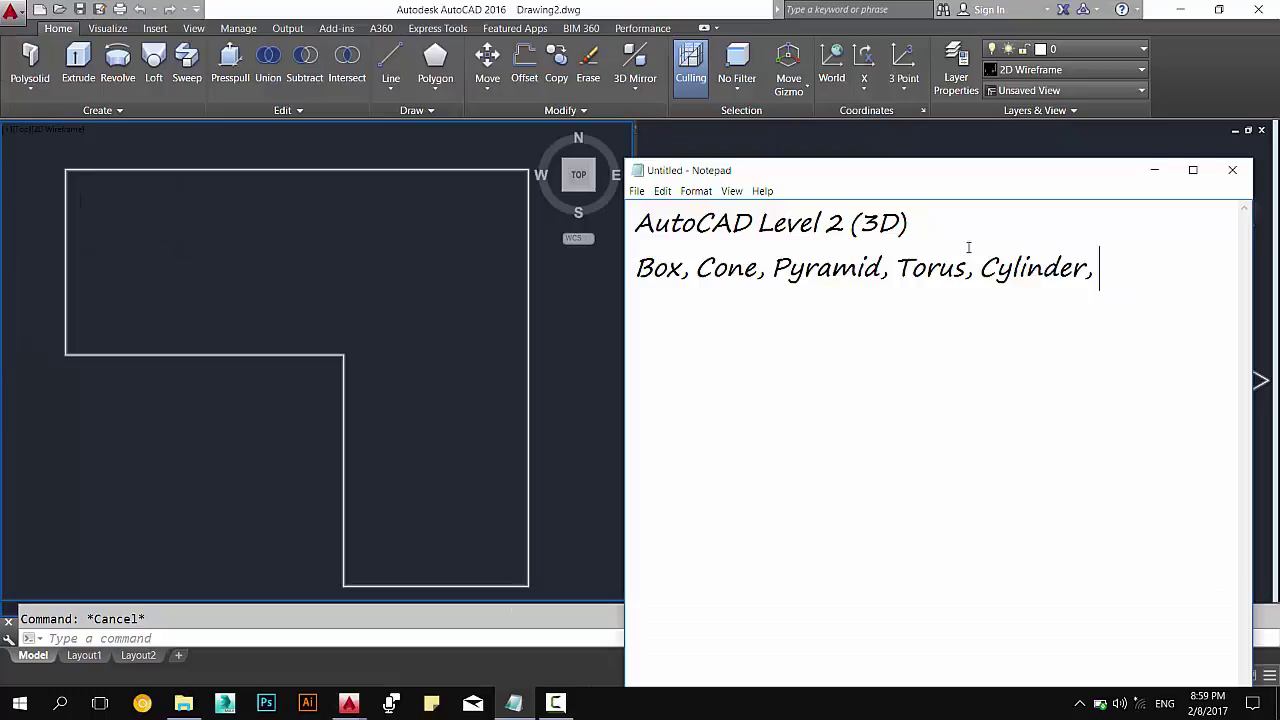
Check the primitives list again, add Sphere, and start a new line.
click(50, 100)
click(31, 92)
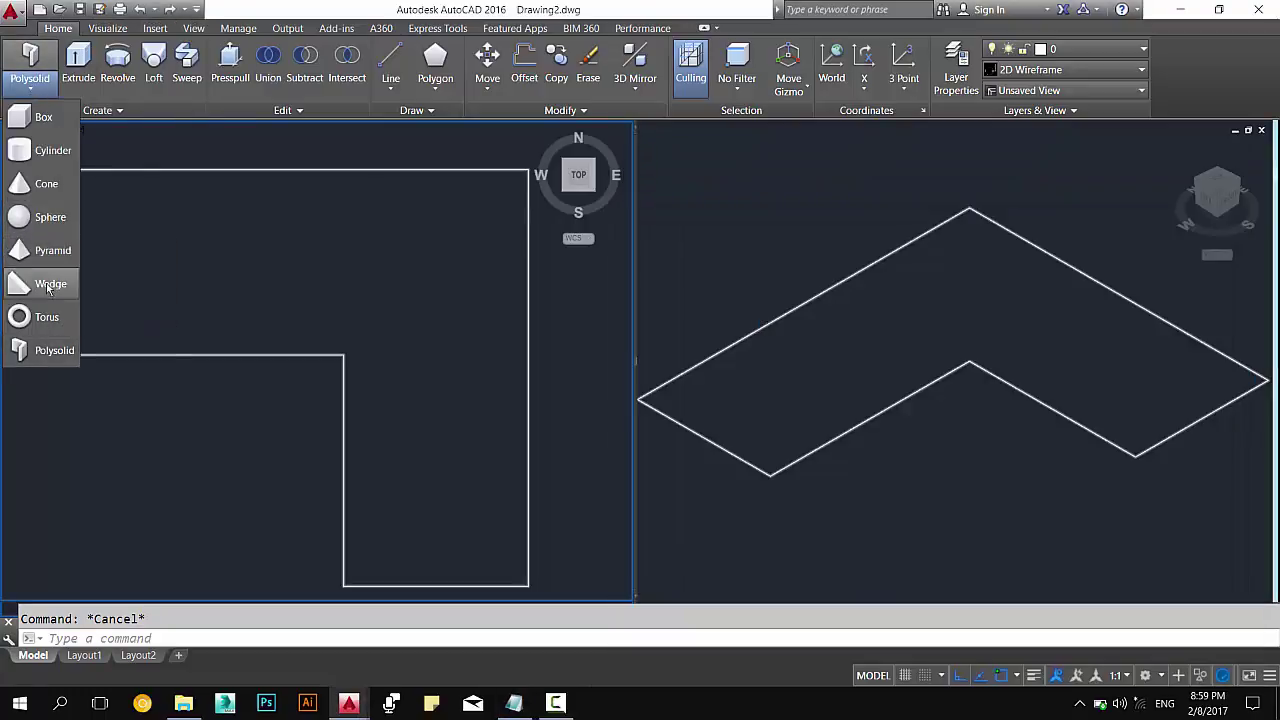
click(512, 706)
click(512, 706)
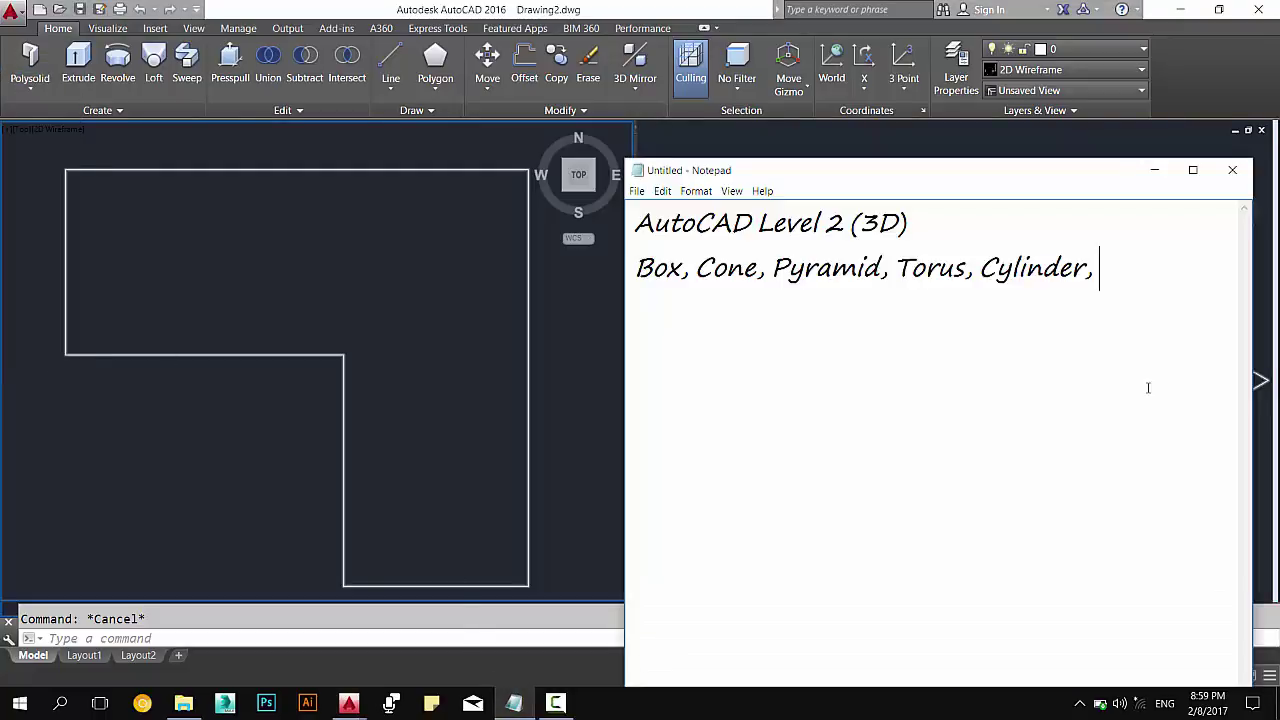
text(Sph)
text(ere,)
key(Return)
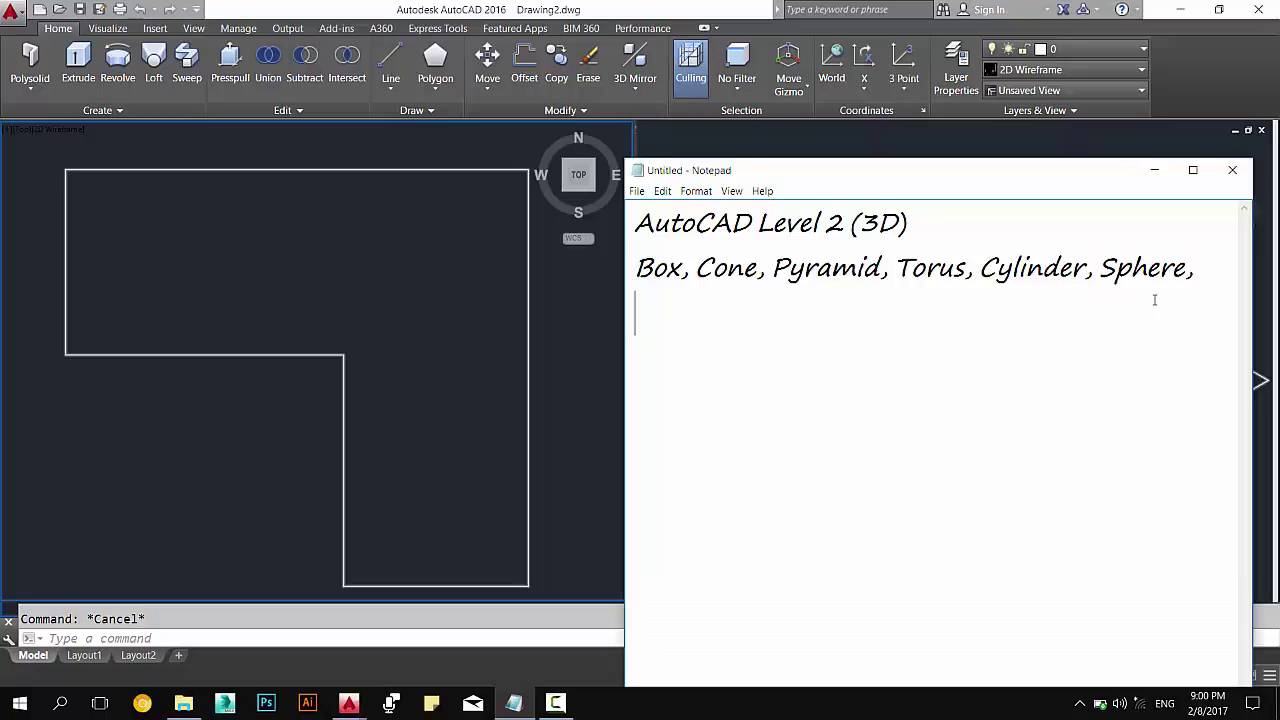
Type 'Wedge, Polysolid -psolid' on the new line.
text(E)
key(BackSpace)
text(Wedg)
key(BackSpace)
text(dge)
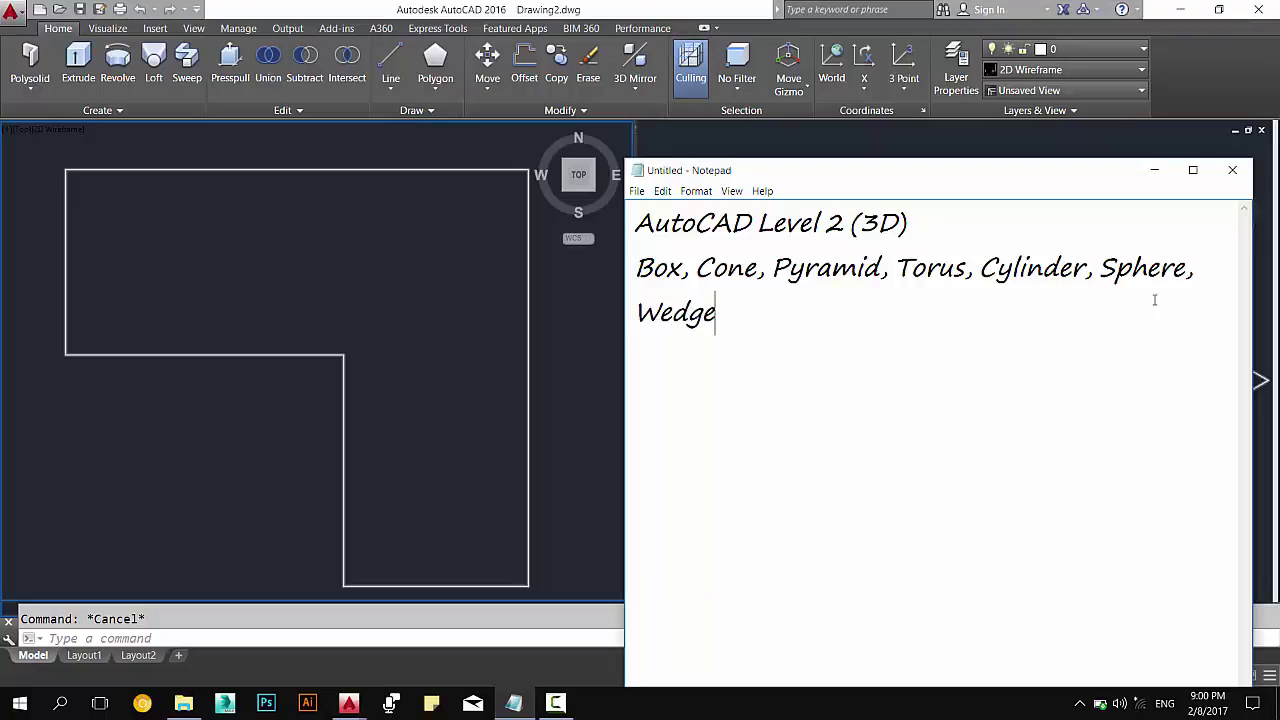
text(, )
text(Ph)
key(BackSpace)
text(oly)
text(solid)
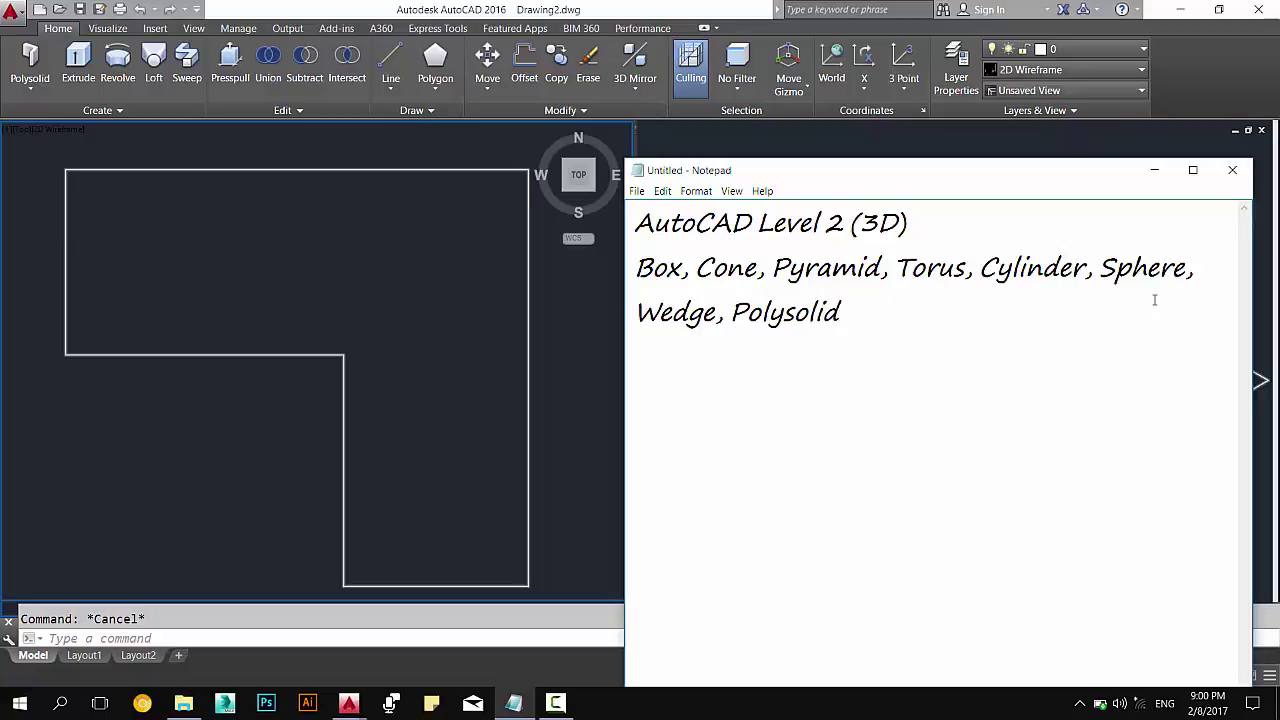
text( -ps)
text(olid)
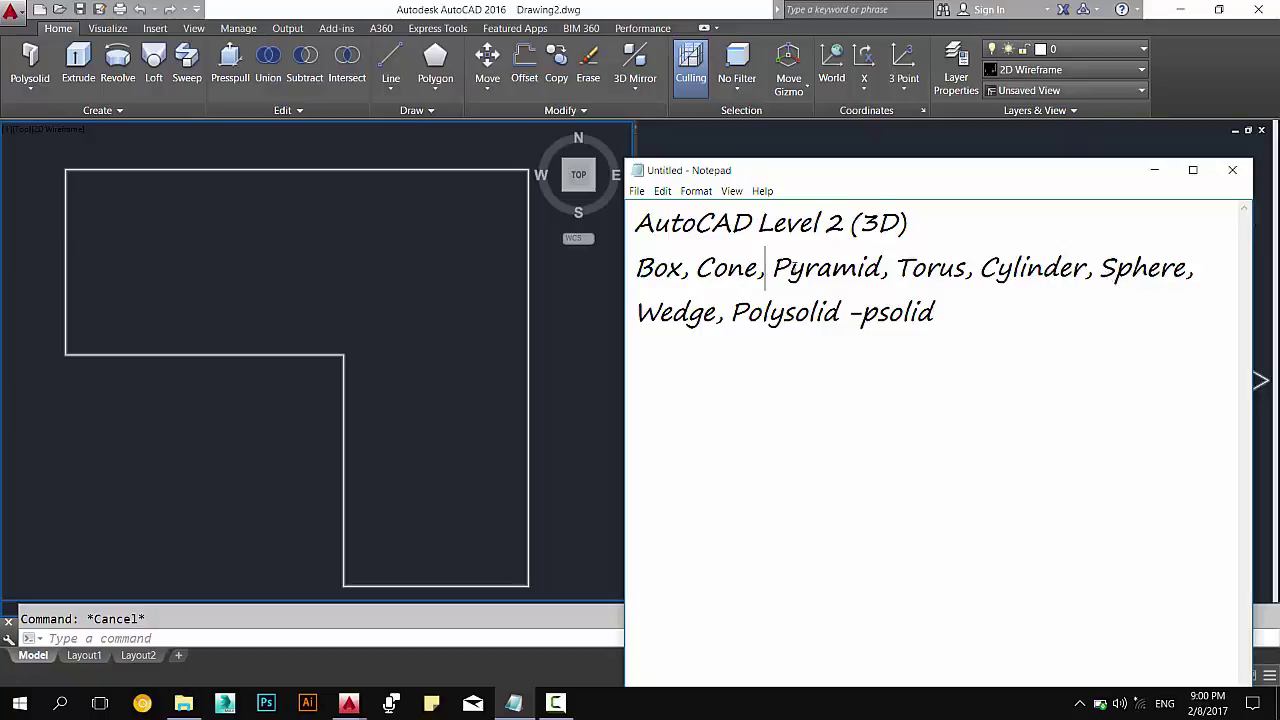
click(270, 639)
click(283, 633)
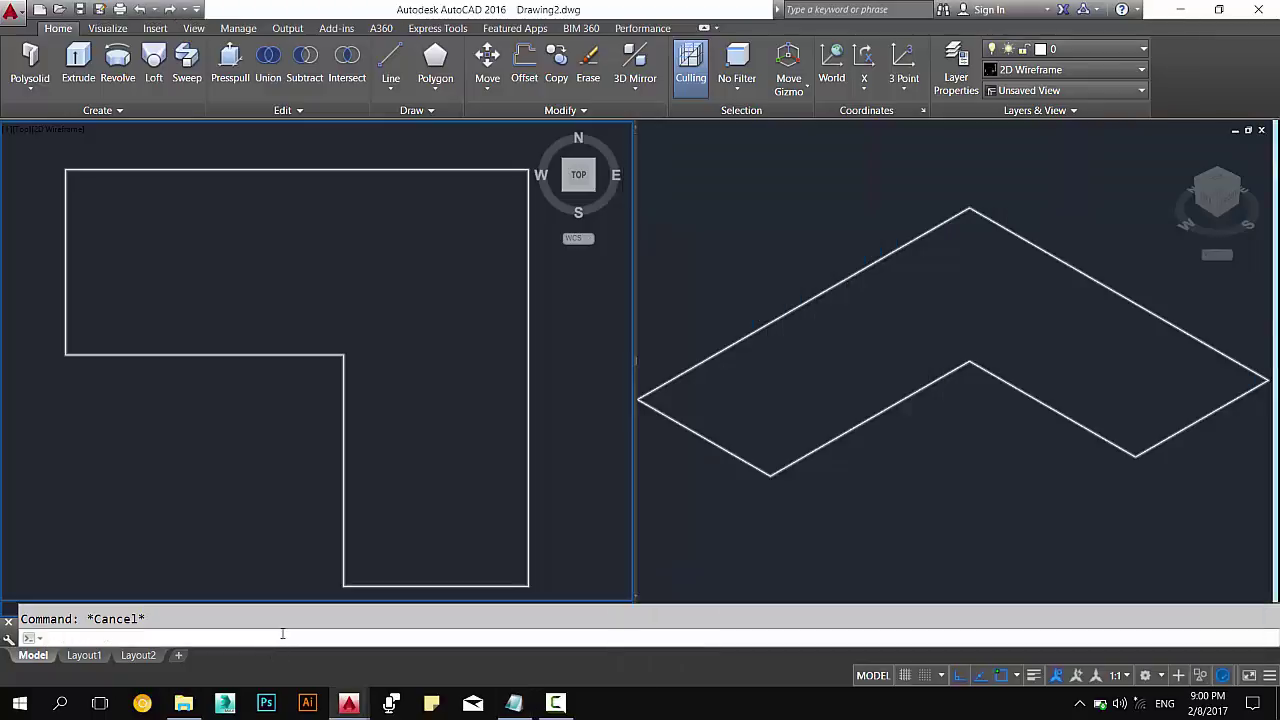
text(pyramid)
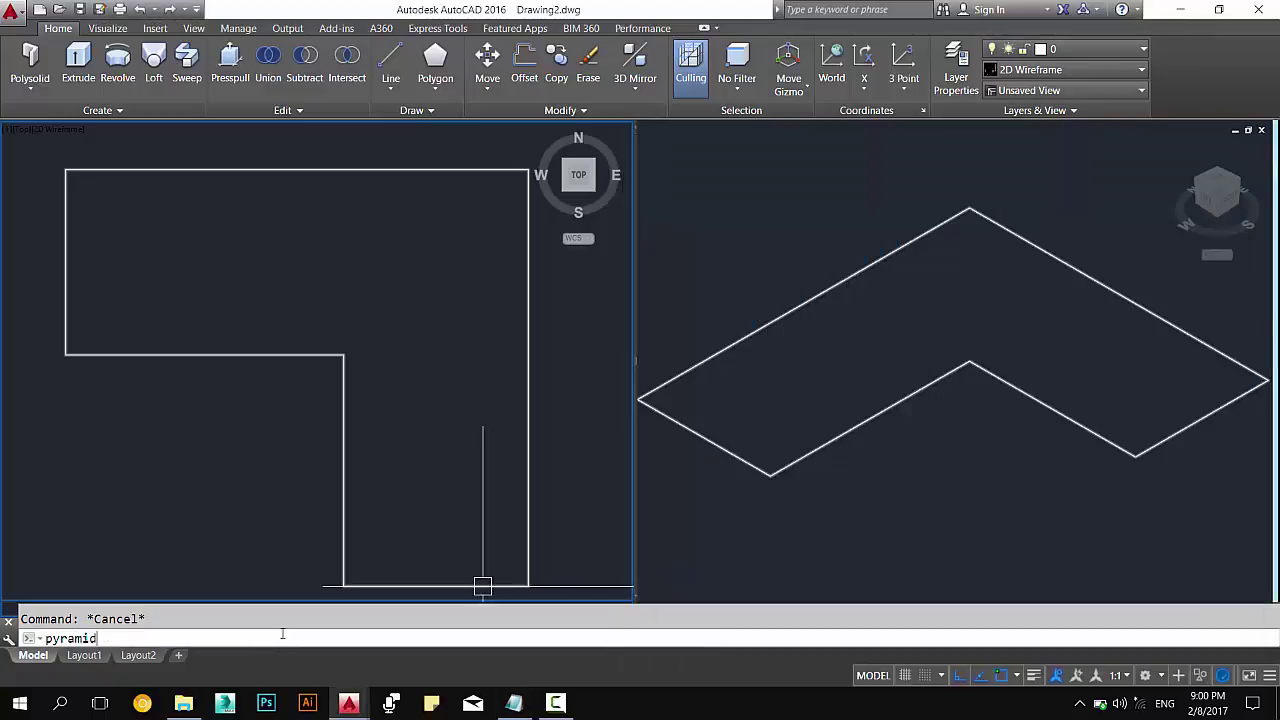
key(Return)
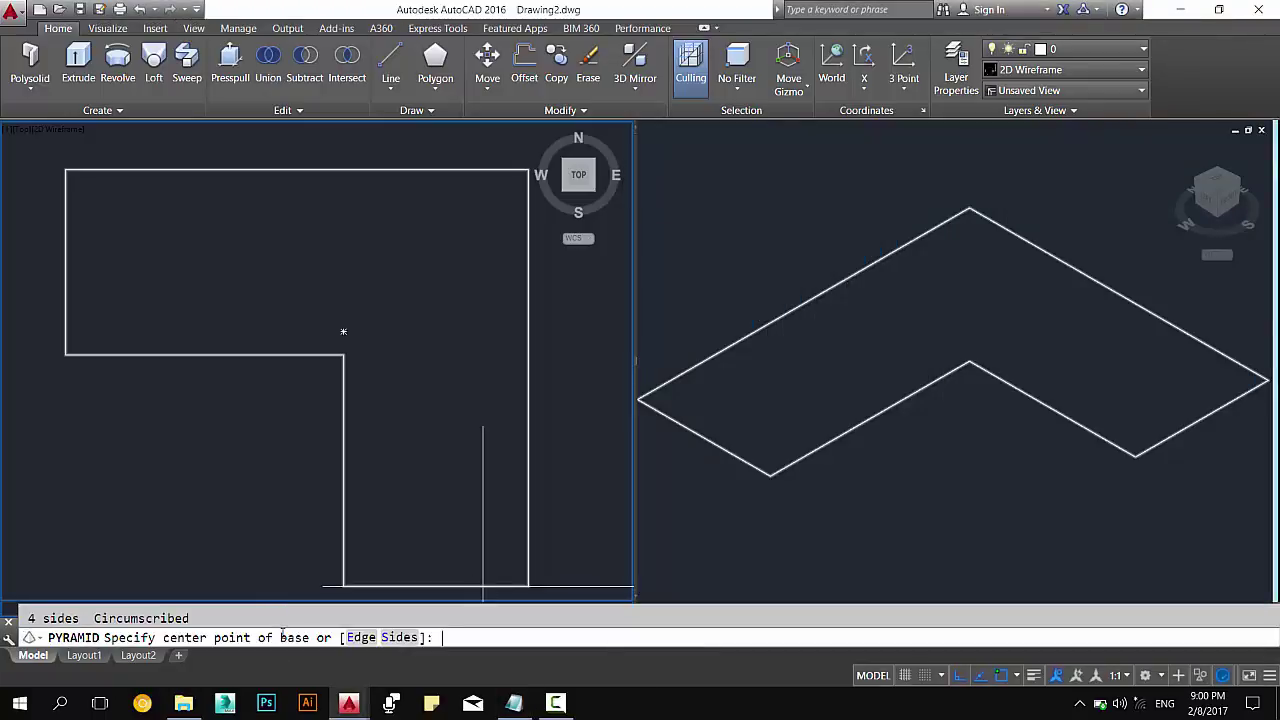
key(Escape)
text(P)
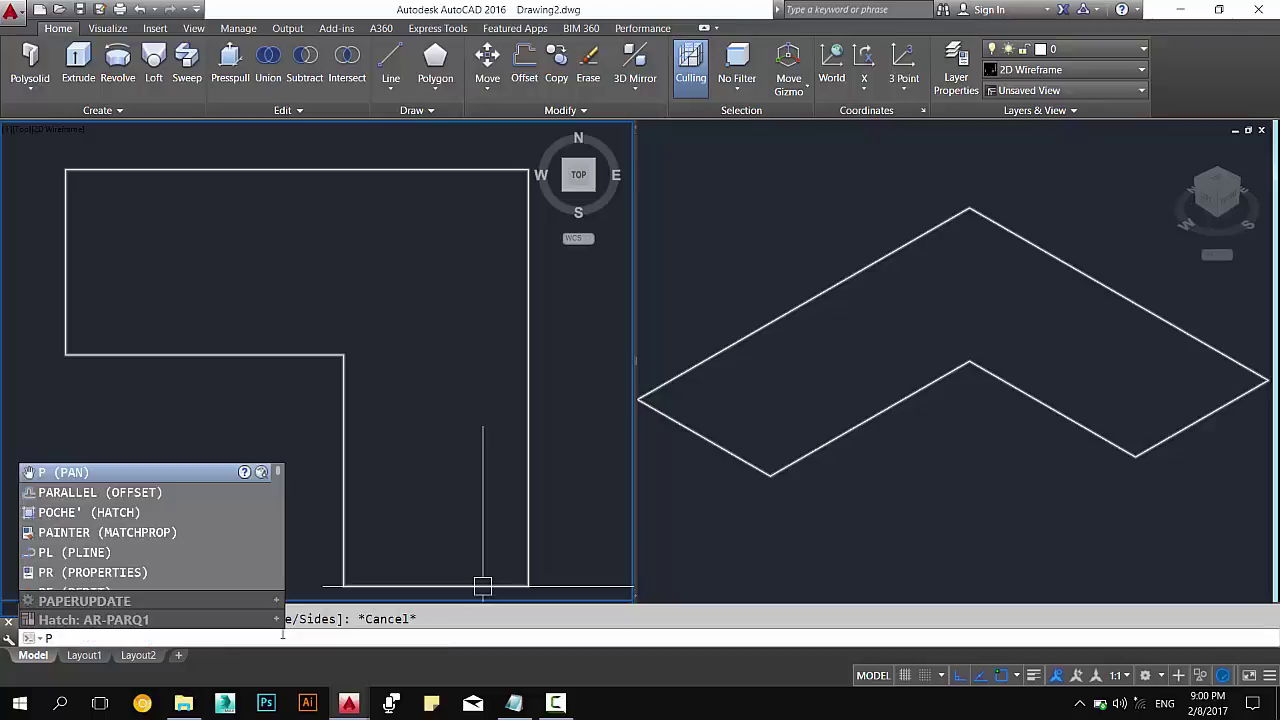
text(yr)
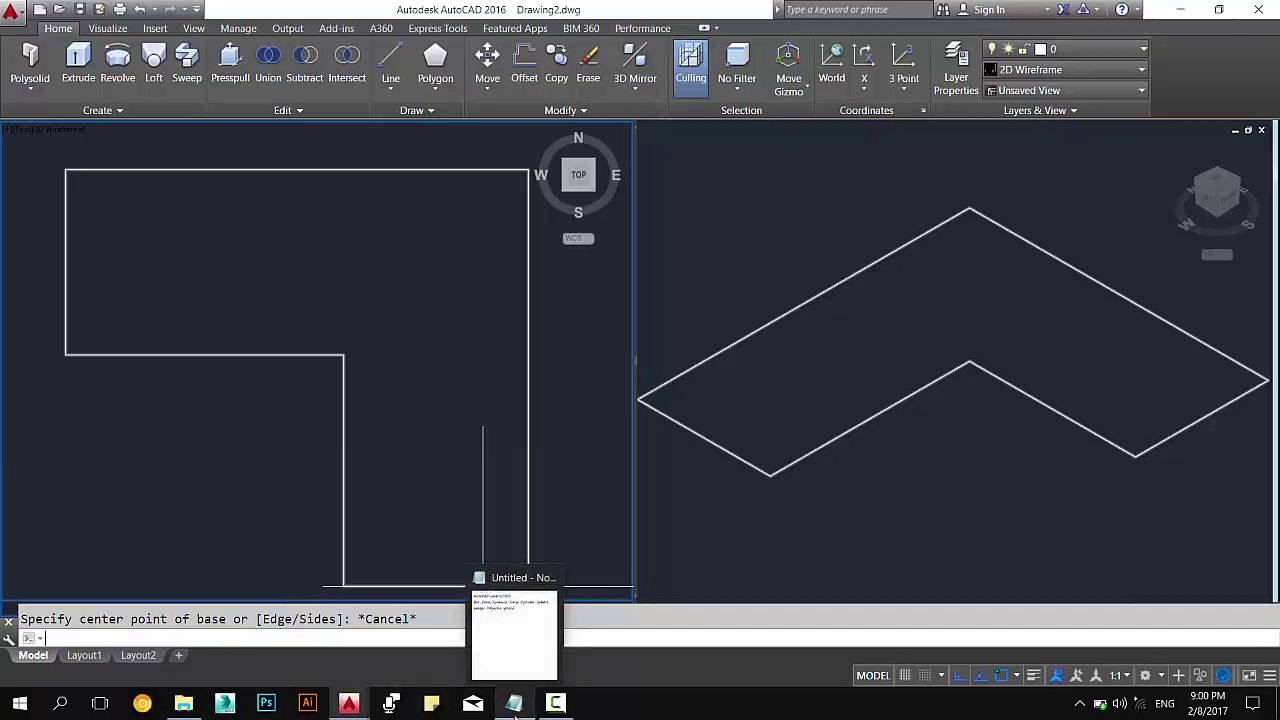
Add the -pyr alias after Pyramid, break the line, and remove the comma before Torus.
click(510, 660)
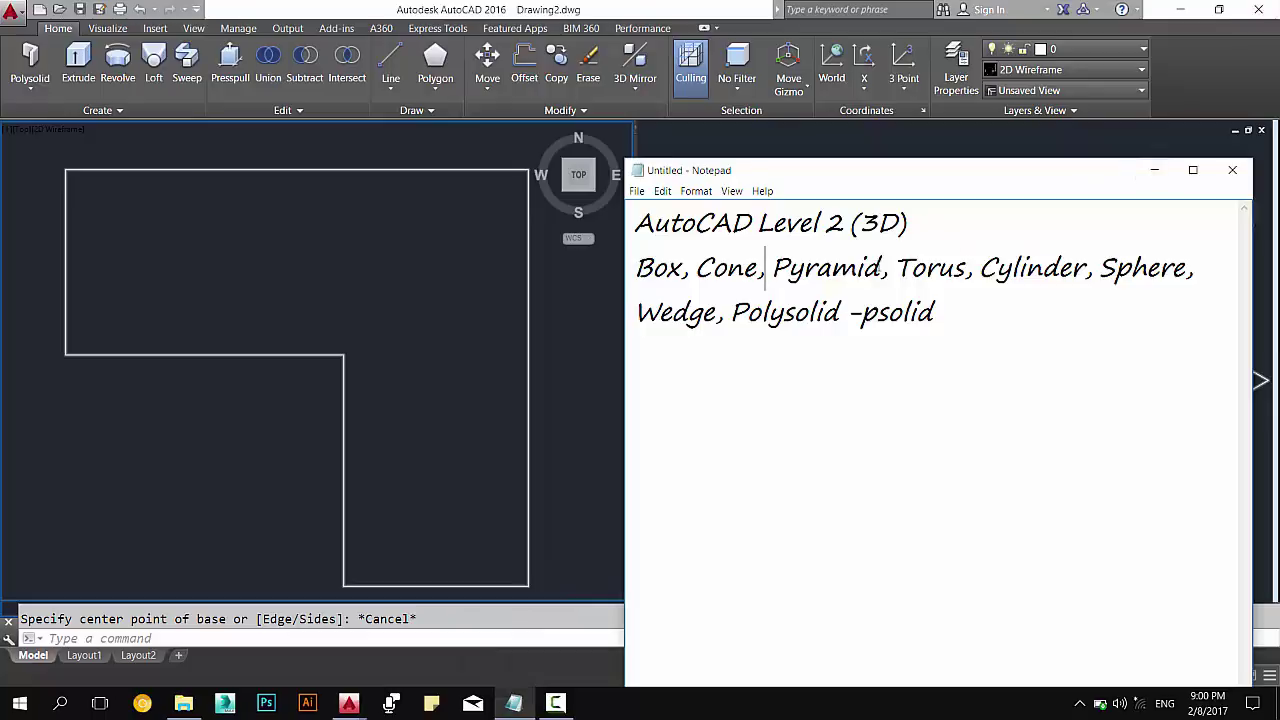
click(882, 268)
text(-)
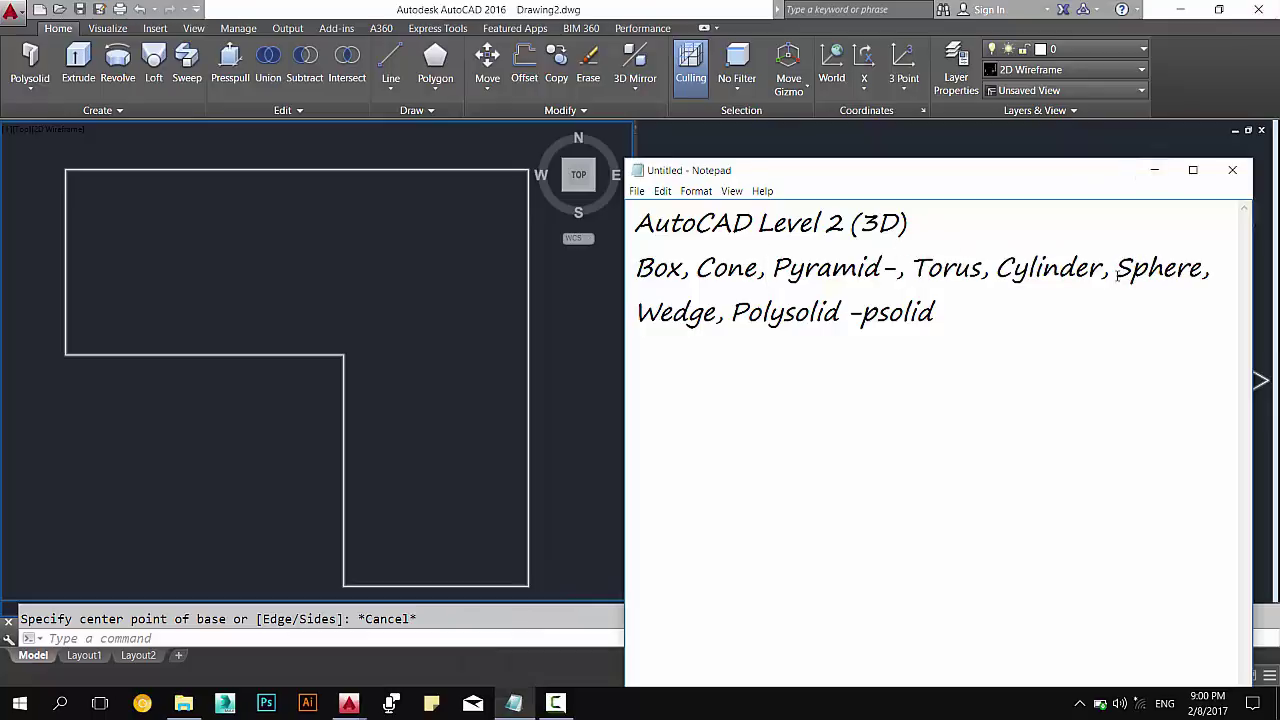
text(pyr)
key(Return)
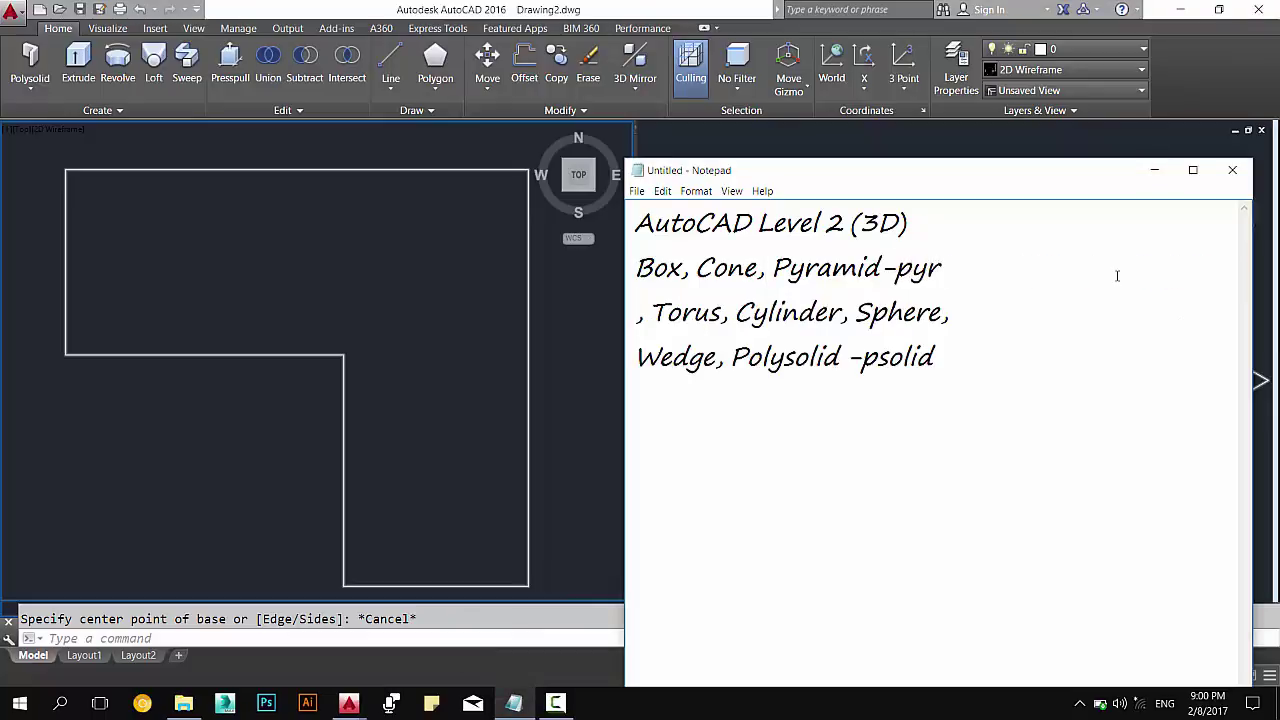
key(Delete)
key(Delete)
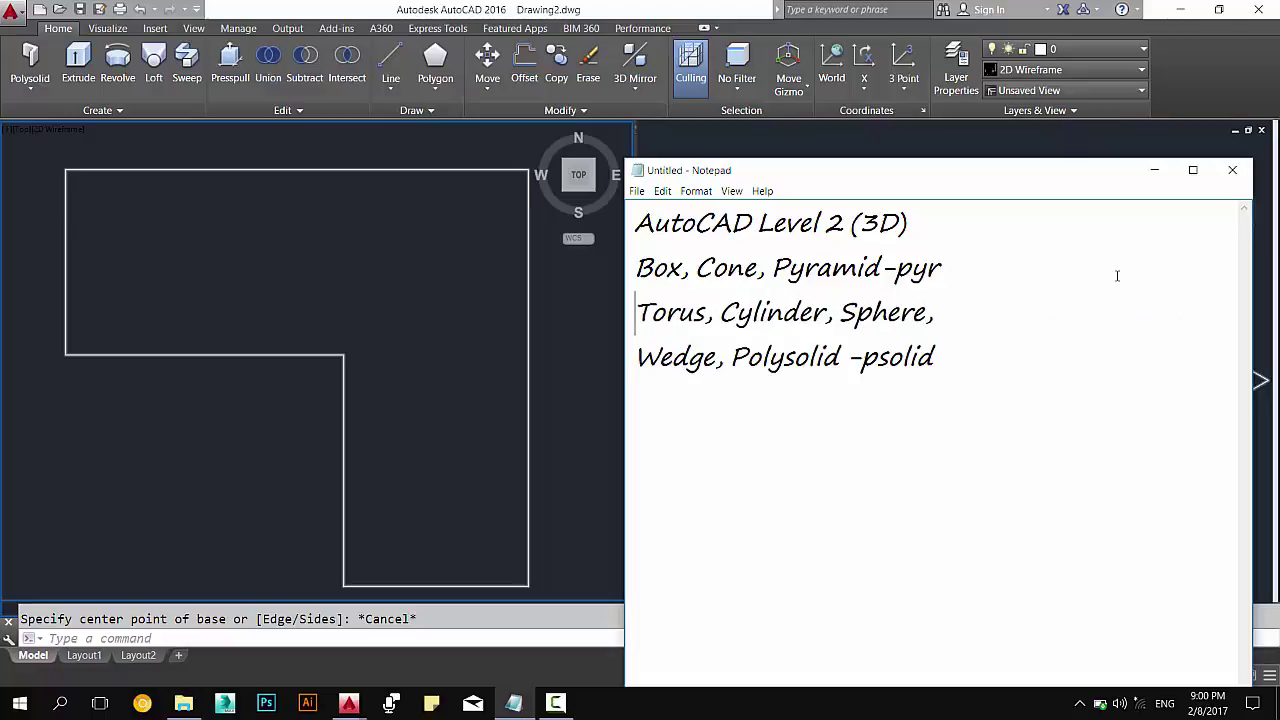
Add -box after Box and move Cone onto its own line.
key(Up)
key(Right)
key(Right)
key(Right)
text(-box)
key(Return)
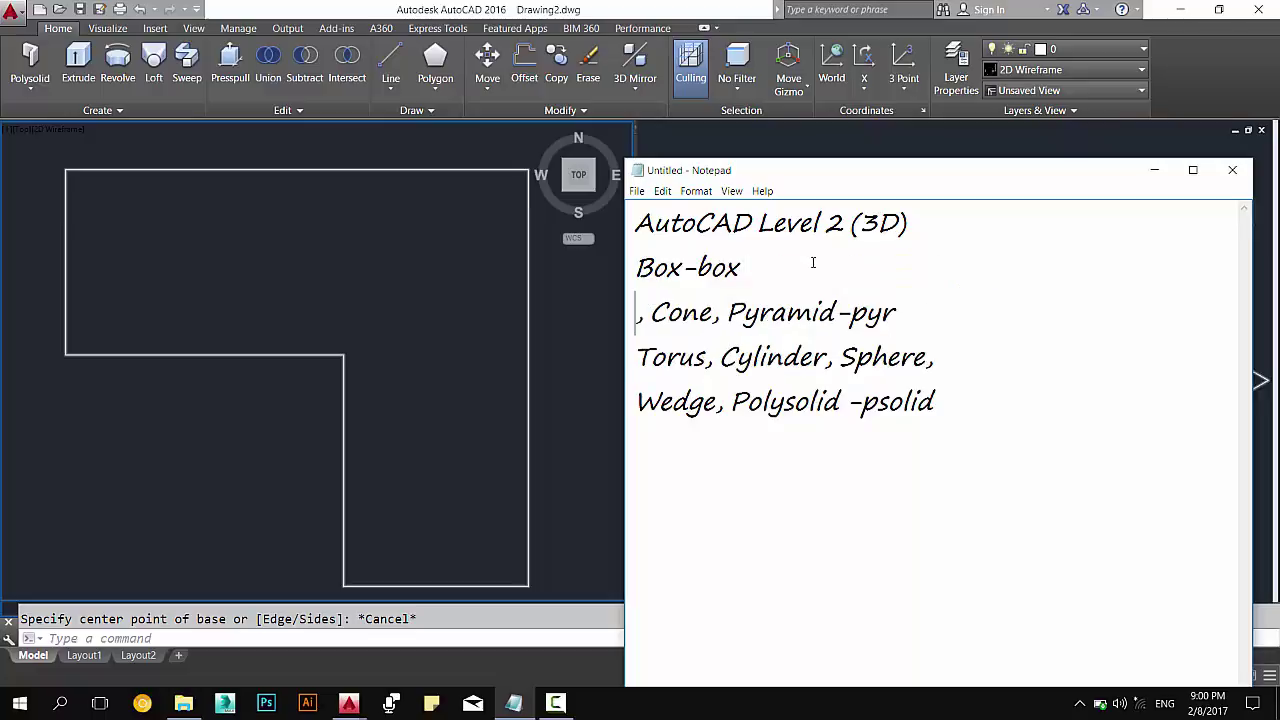
key(Delete)
key(Delete)
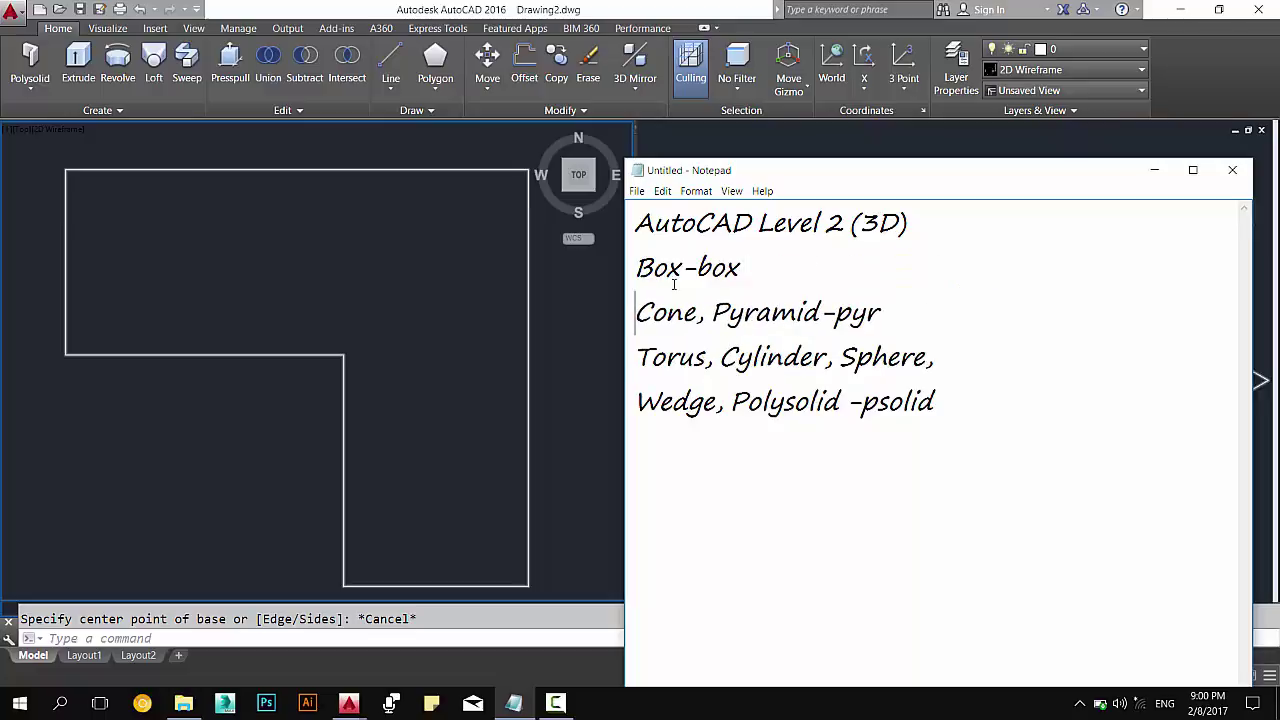
click(272, 608)
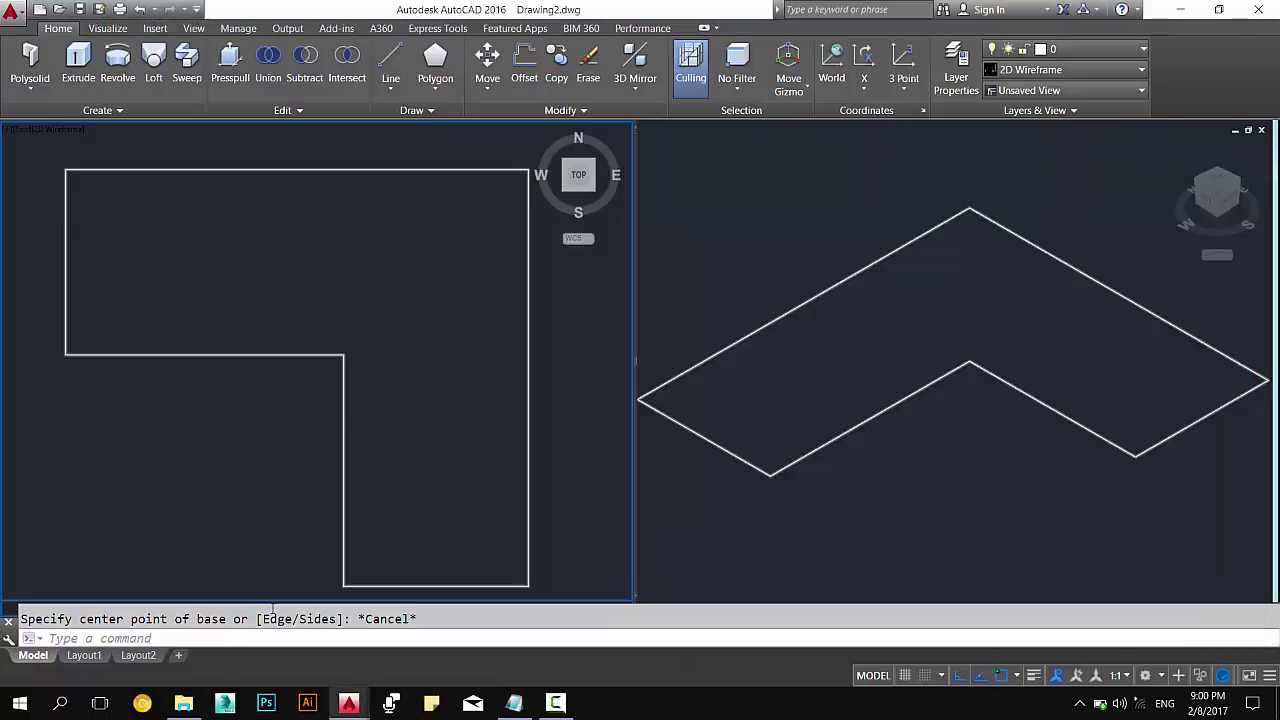
Try CONE at the AutoCAD command line, cancel it, and delete the comma after Cone in Notepad.
text(CONE)
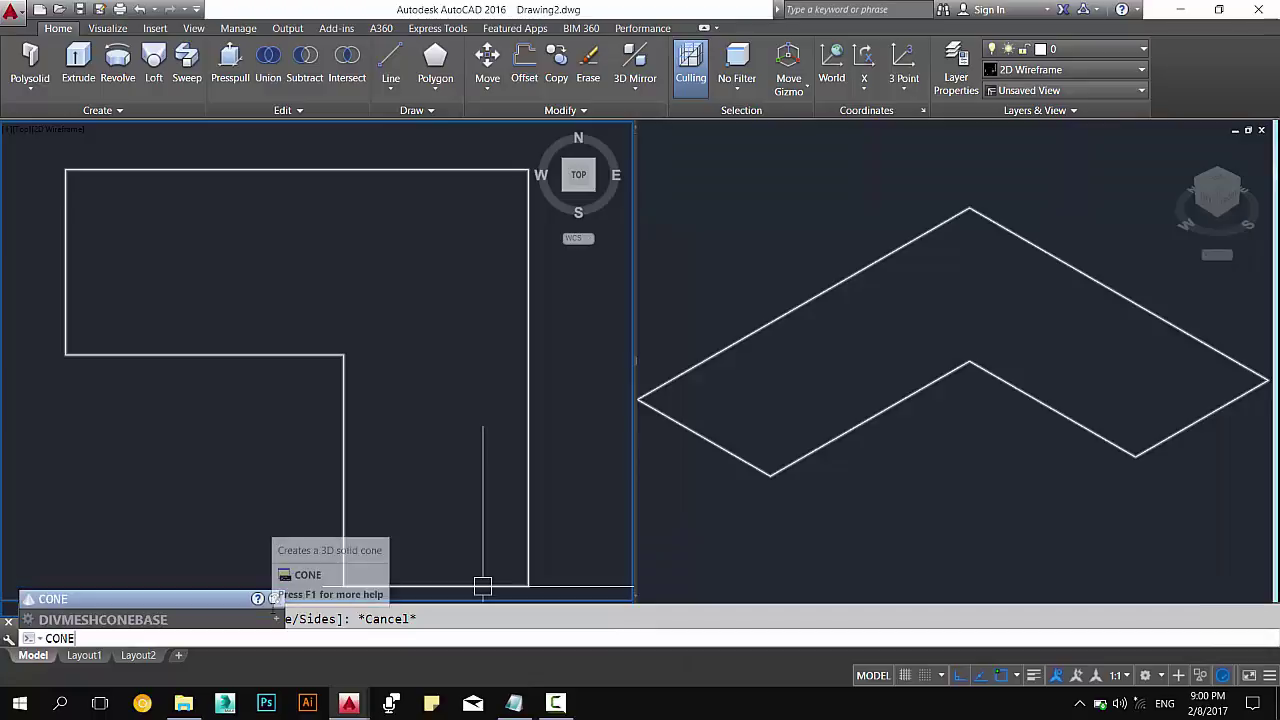
key(BackSpace)
key(BackSpace)
key(BackSpace)
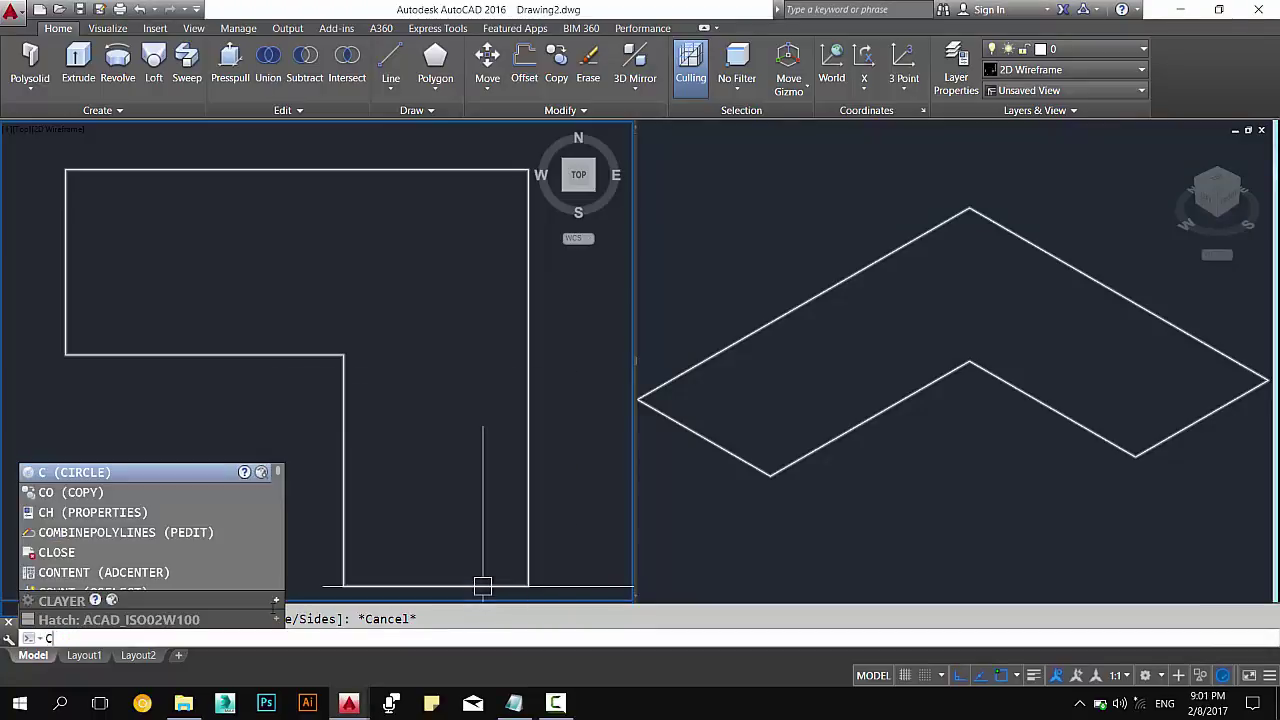
text(c)
text(o)
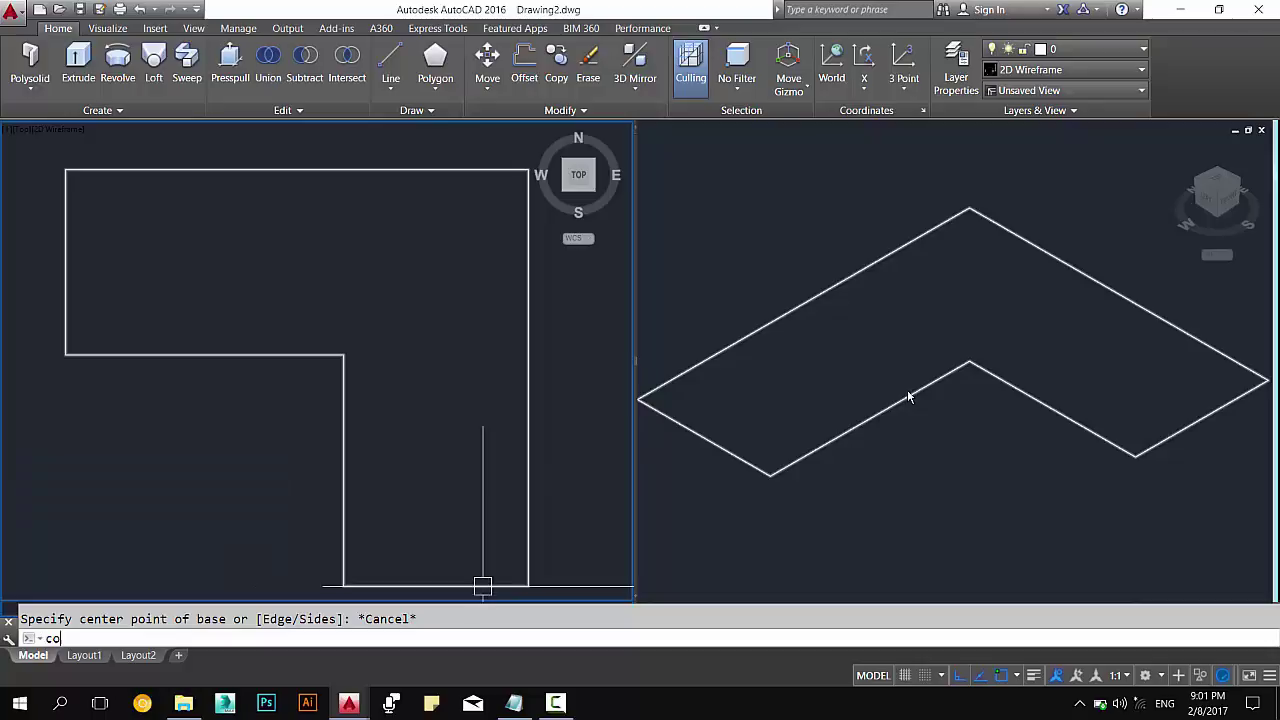
key(Escape)
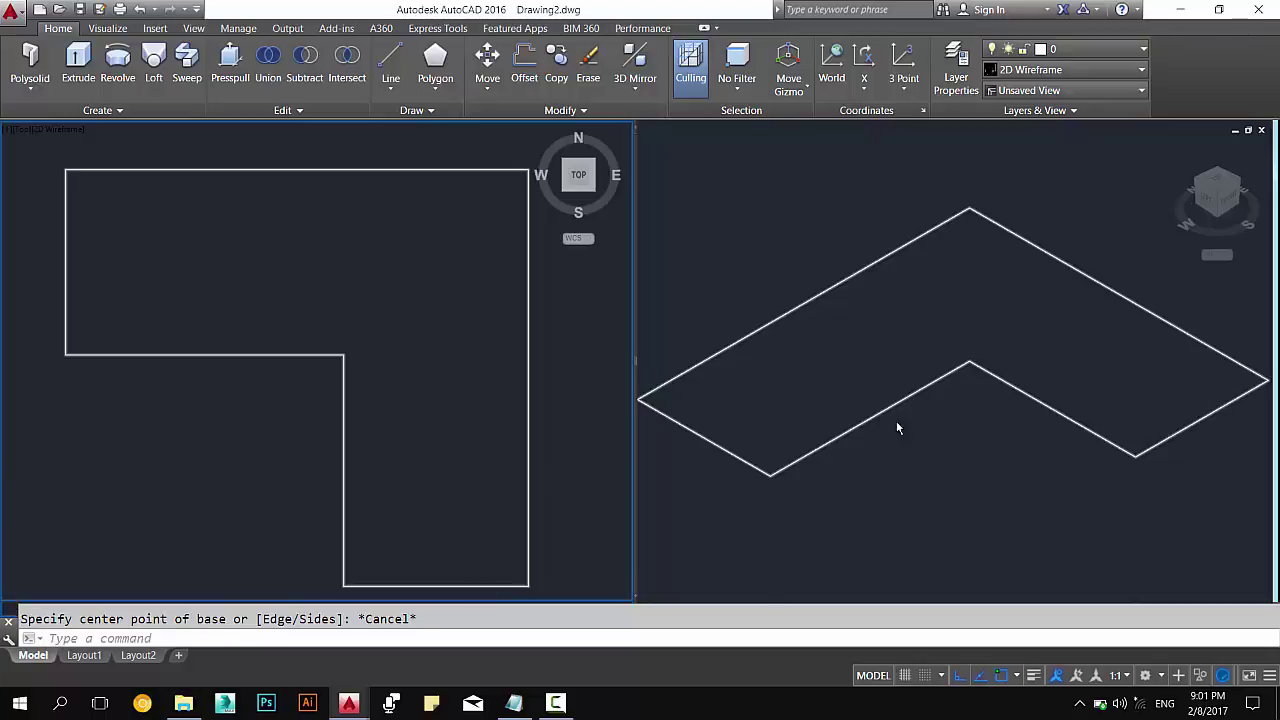
click(513, 703)
key(BackSpace)
key(BackSpace)
Move Pyramid-pyr onto its own line and add -cone after Cone.
key(Return)
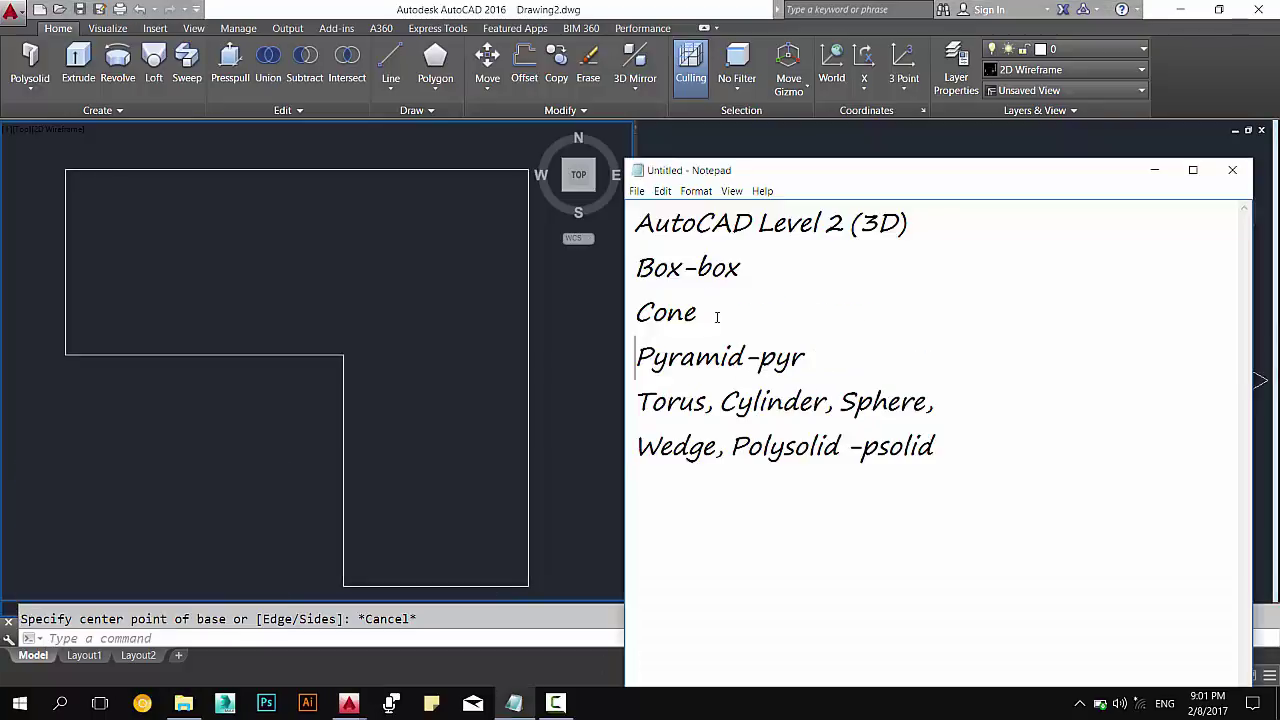
click(719, 301)
text(-con)
text(e)
Test TOR in AutoCAD, then replace the comma after Torus with -tor and start a new line.
click(393, 636)
text(to)
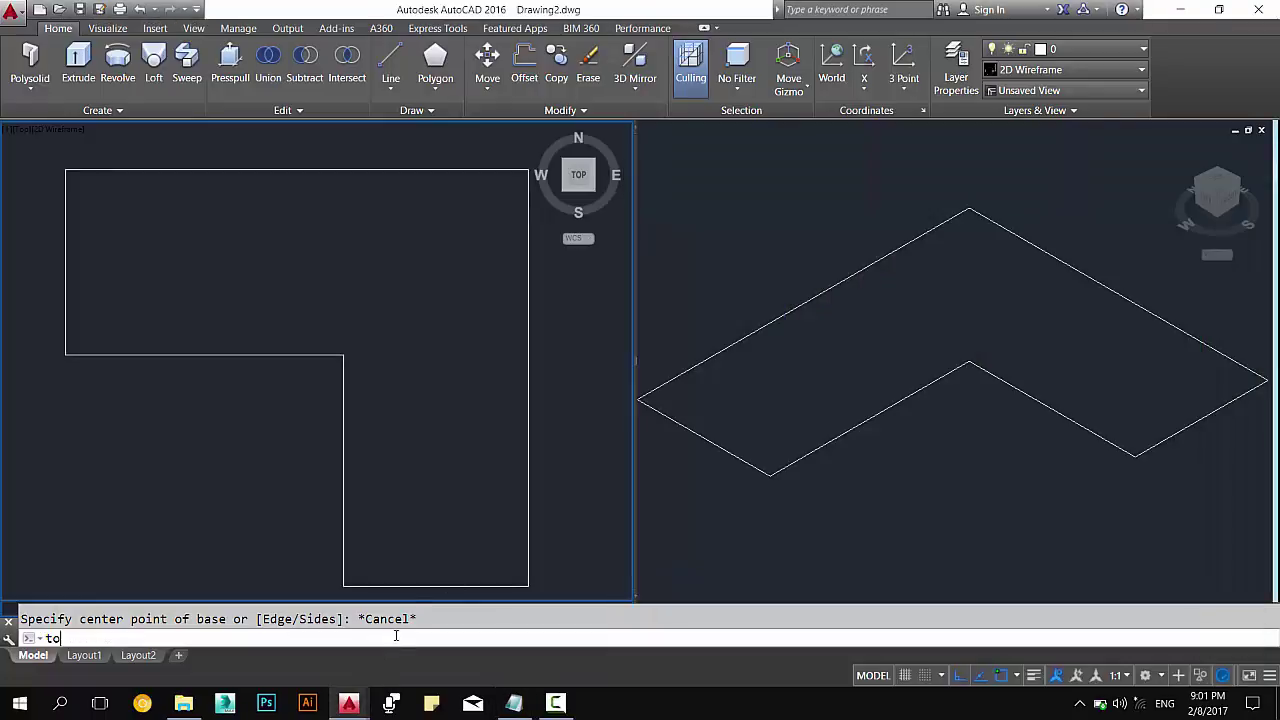
text(r)
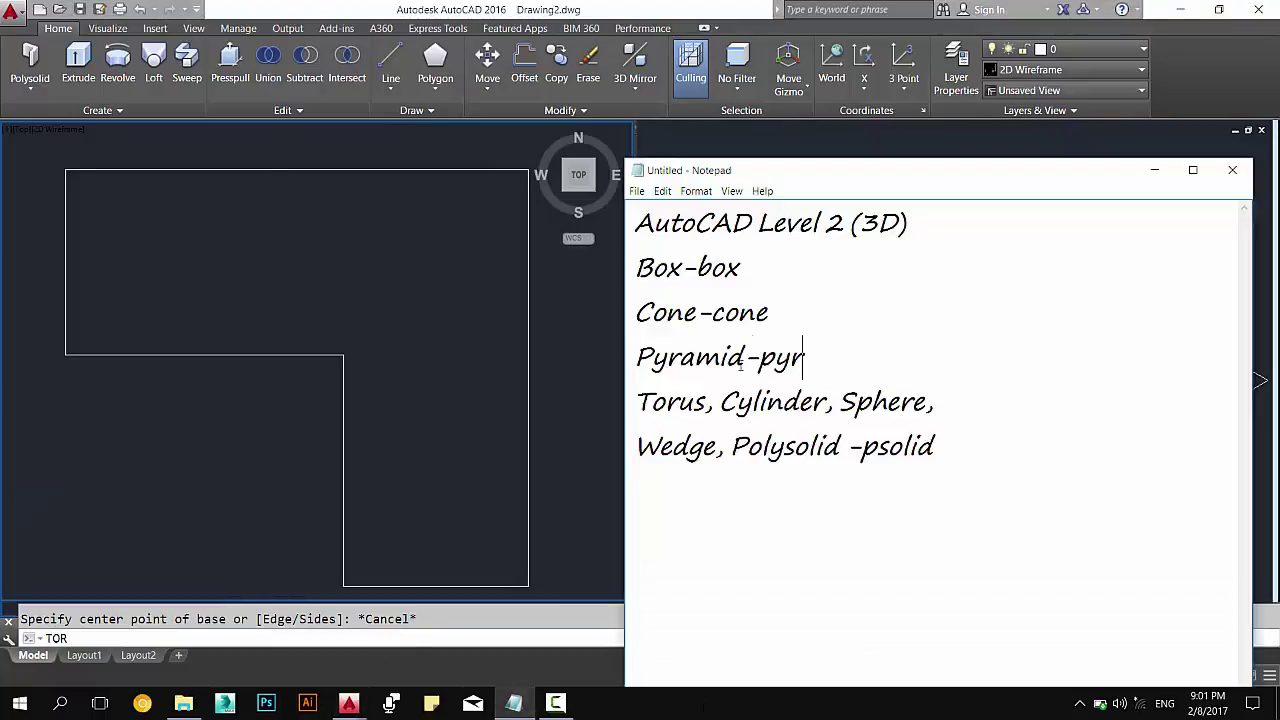
click(514, 703)
click(721, 401)
key(BackSpace)
key(BackSpace)
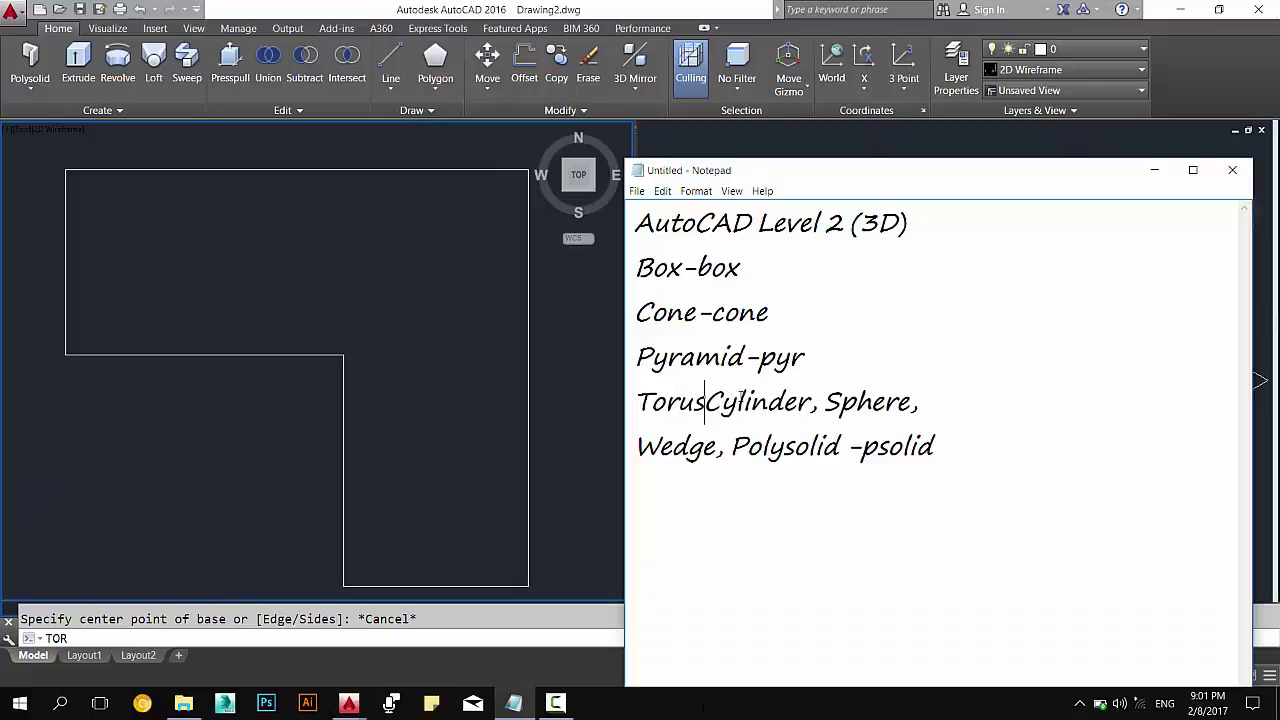
text(-to)
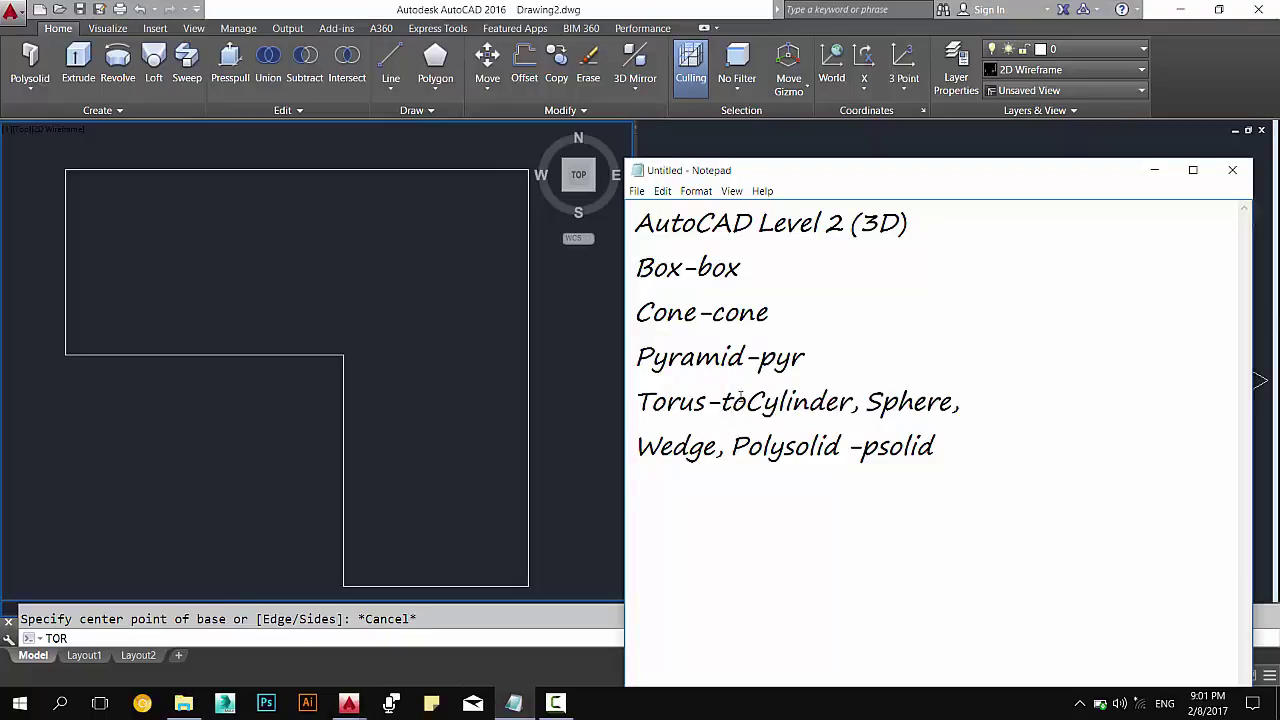
text(r)
key(Return)
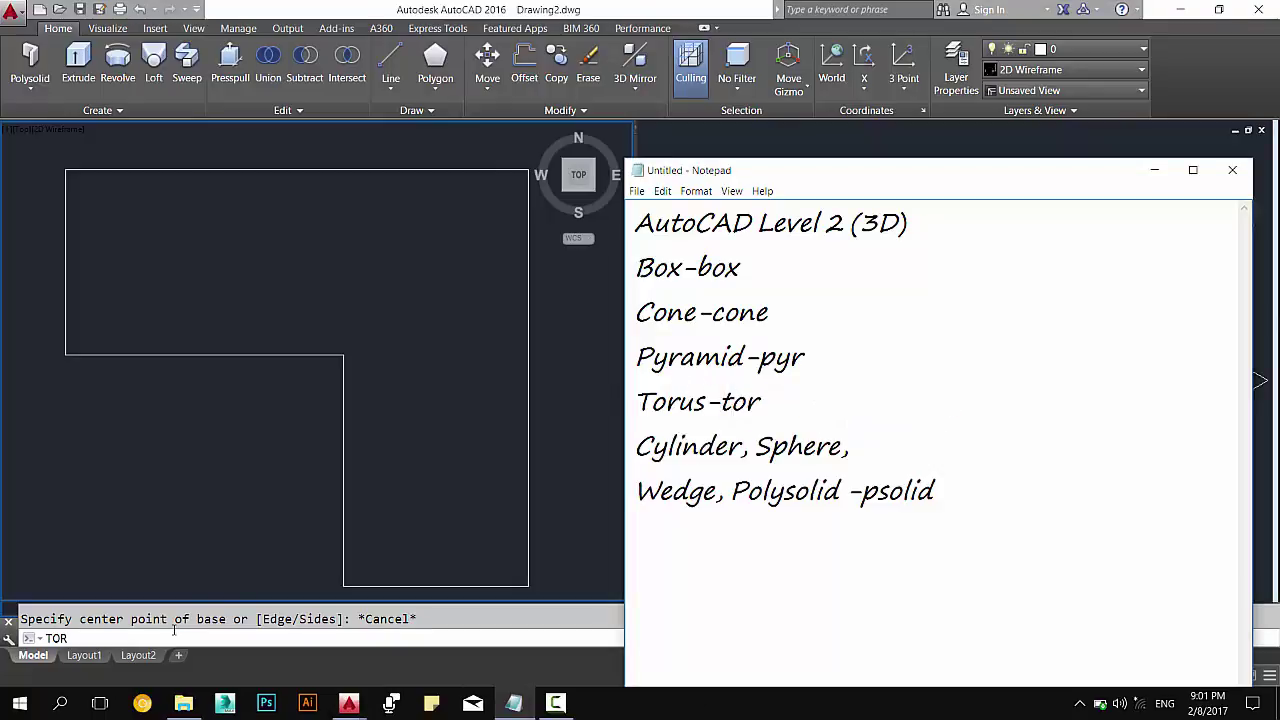
click(233, 641)
Test CYL in AutoCAD, then add -cyl after Cylinder and put Sphere on its own line.
key(BackSpace)
key(BackSpace)
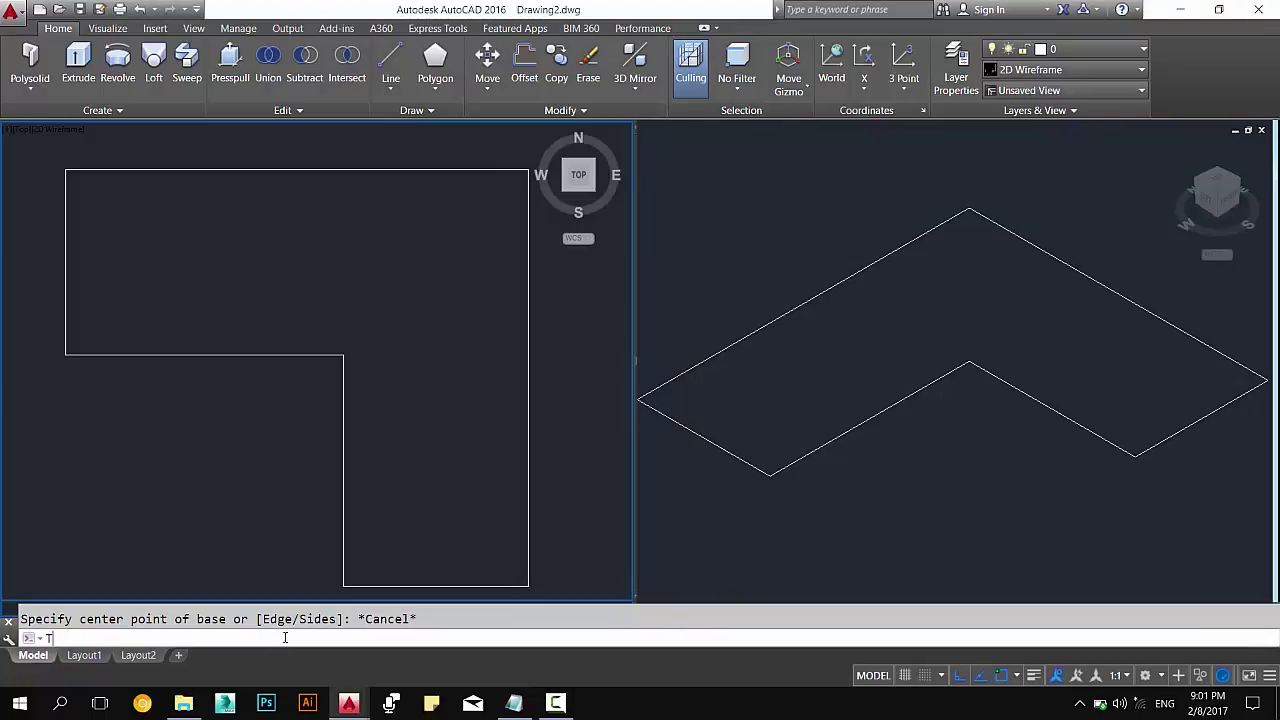
text(cyl)
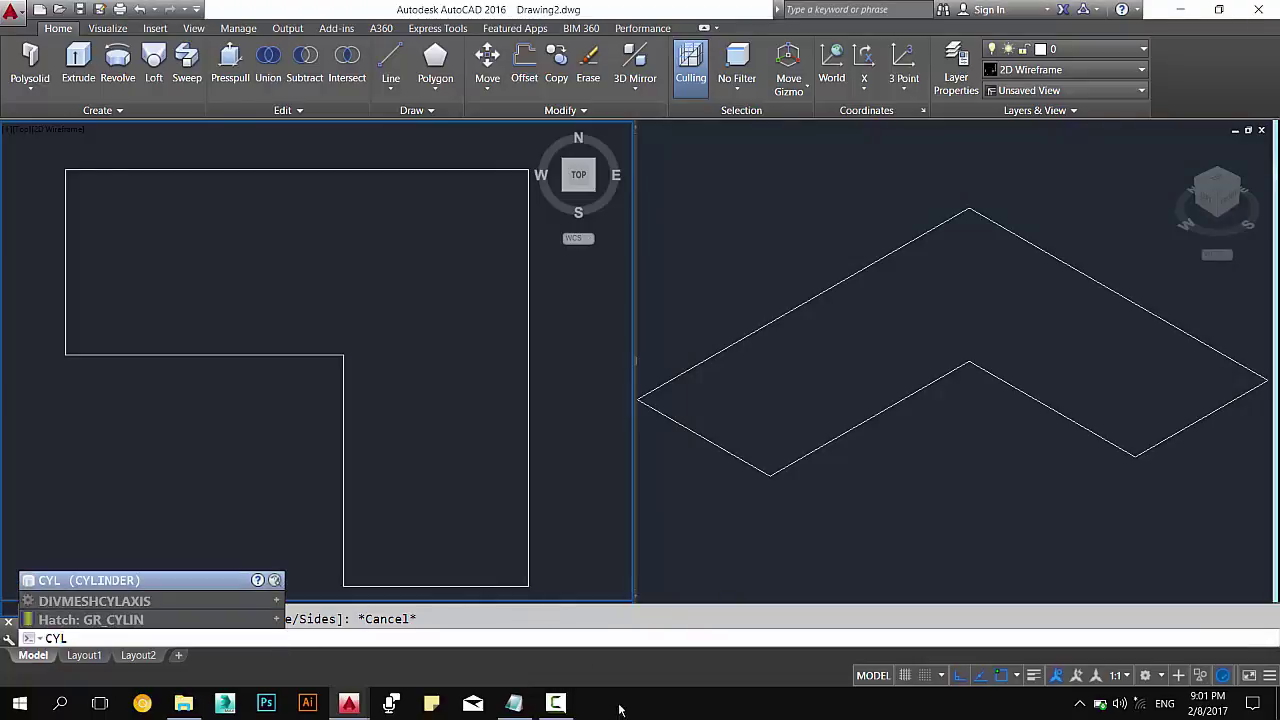
click(514, 703)
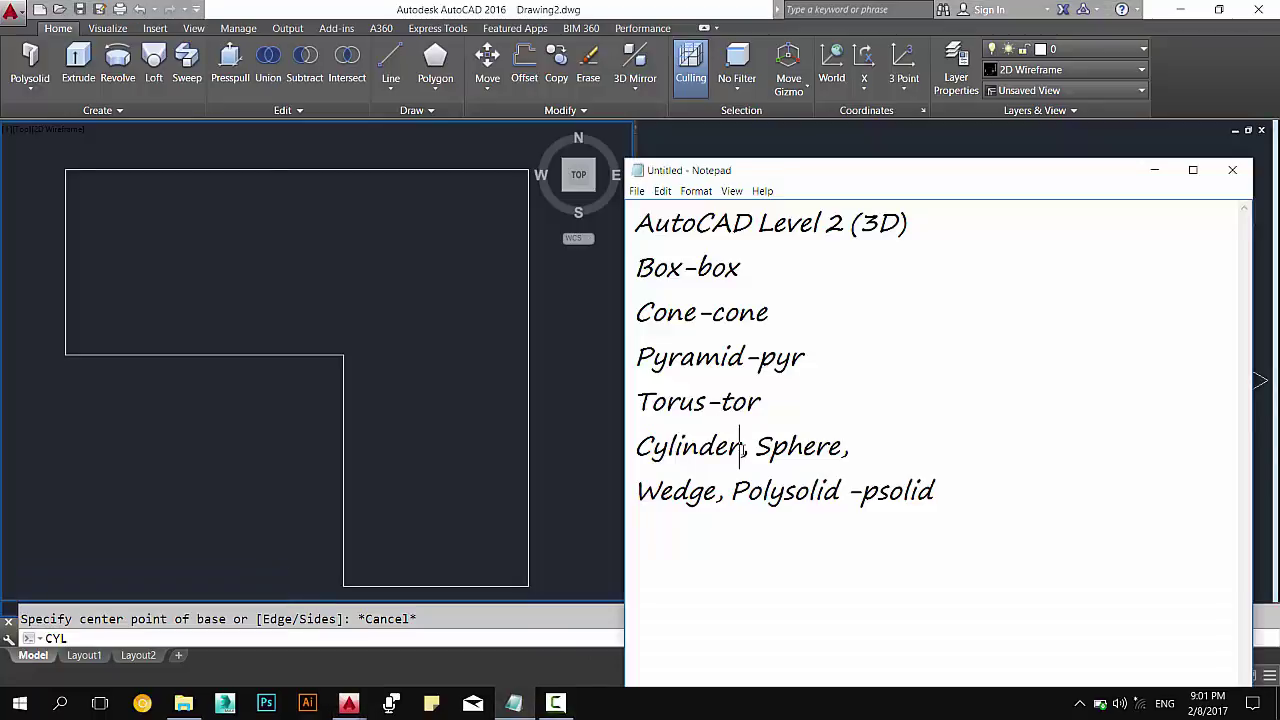
text(-cyl)
key(Return)
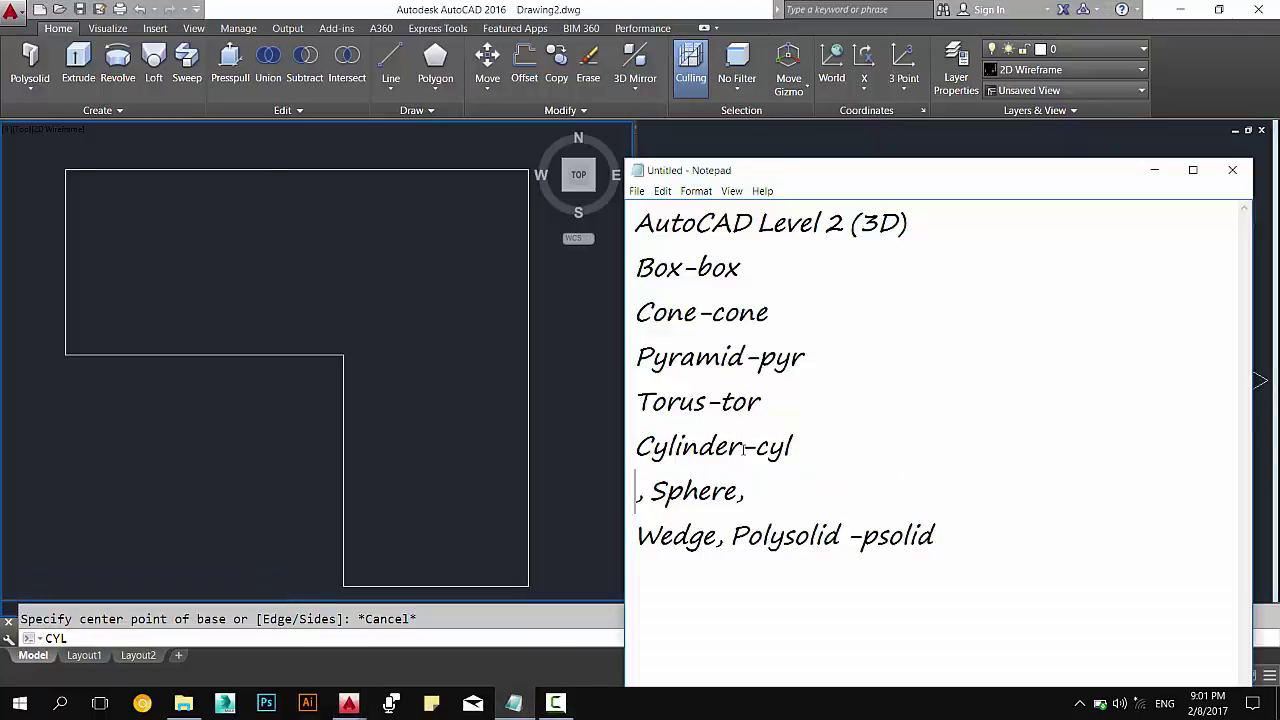
key(Delete)
key(Delete)
click(753, 503)
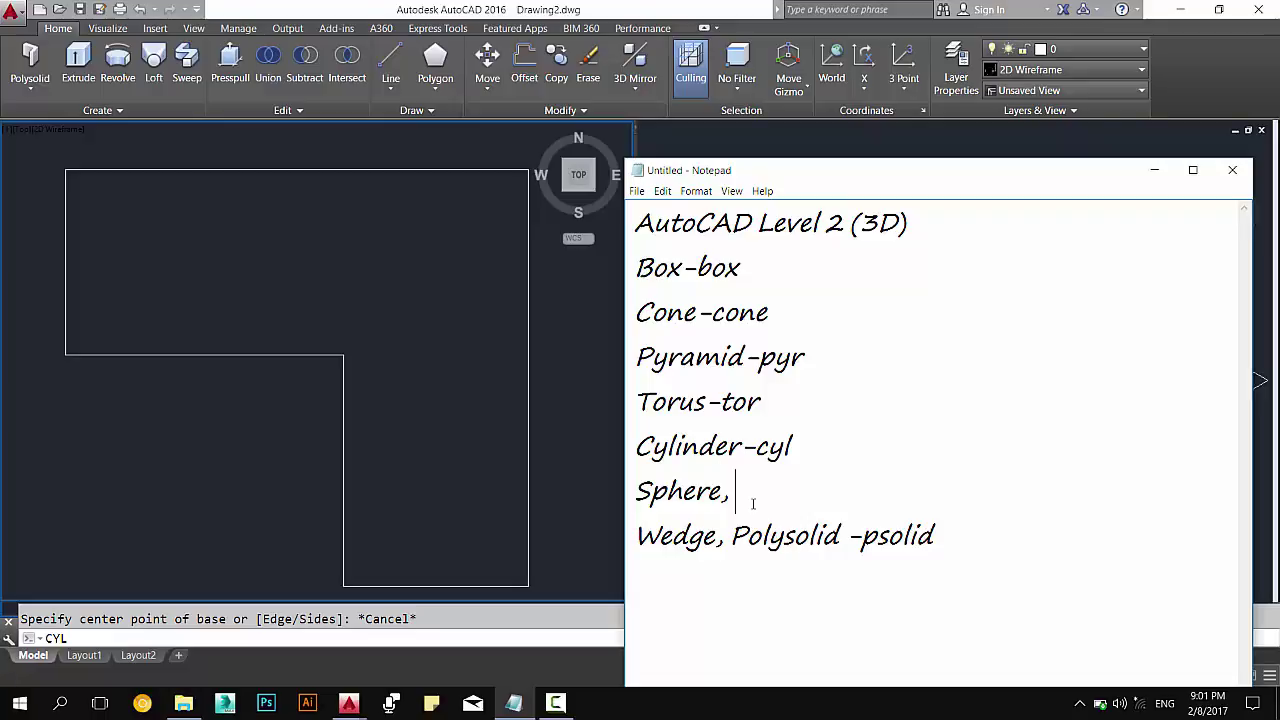
Start typing the sphere command alias at the AutoCAD command line.
click(474, 672)
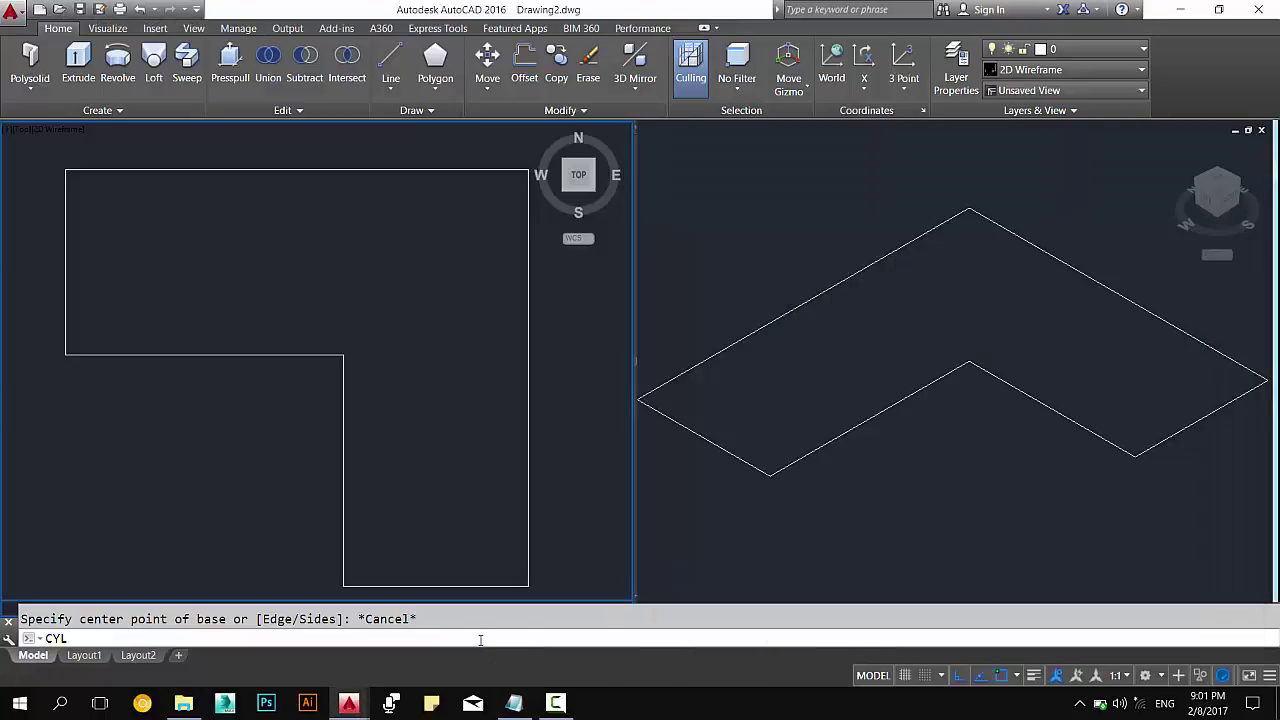
text(csp)
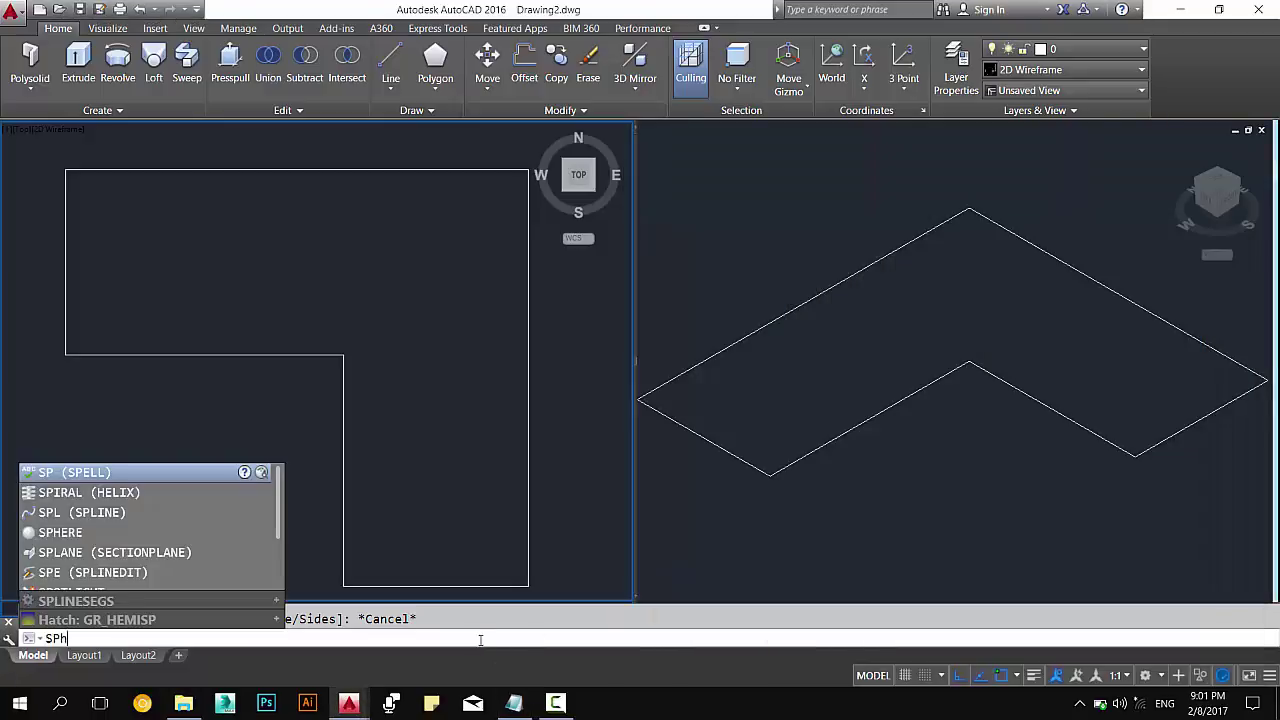
text(h)
key(BackSpace)
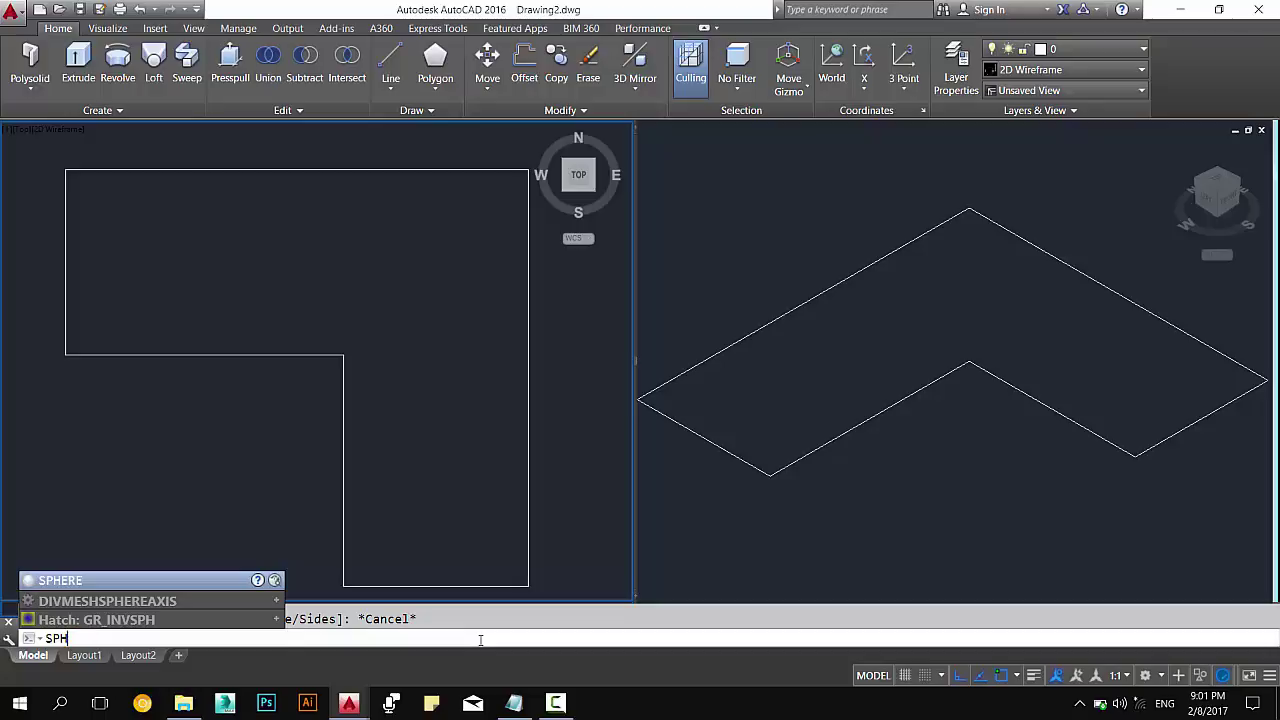
key(BackSpace)
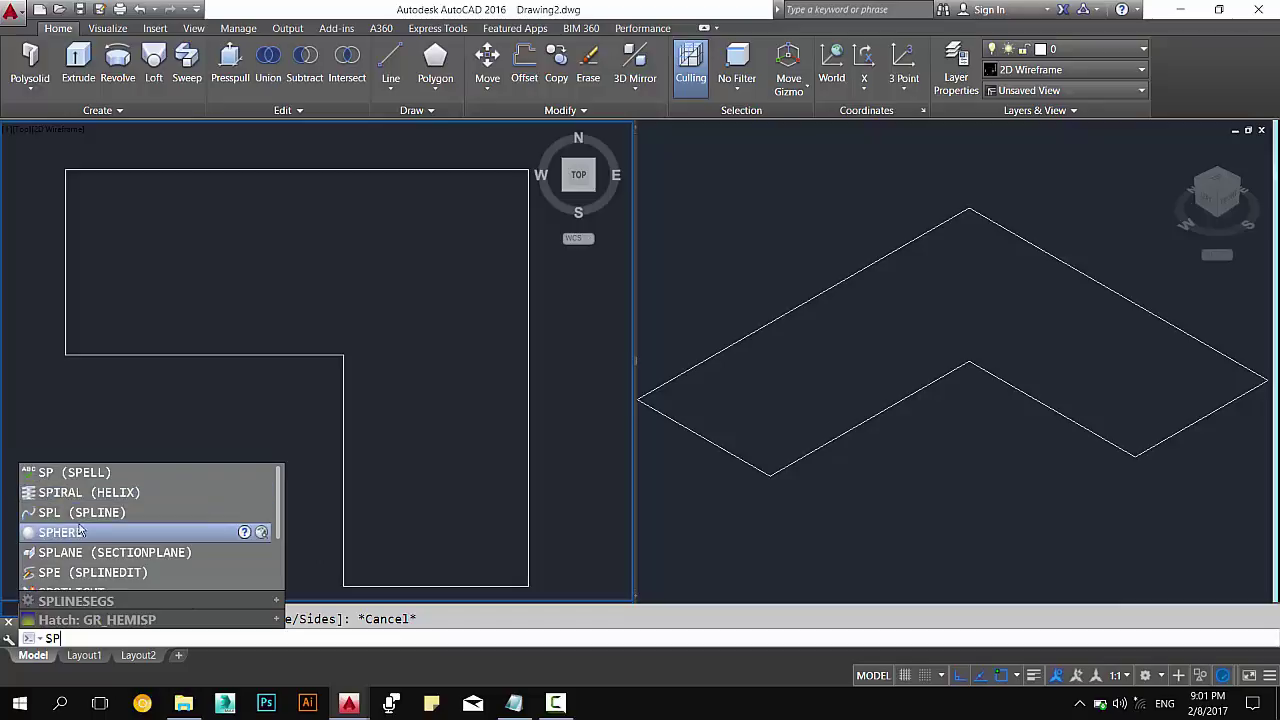
In the Notepad list, replace the comma after Sphere so the line reads 'Sphere-sphere'.
click(514, 705)
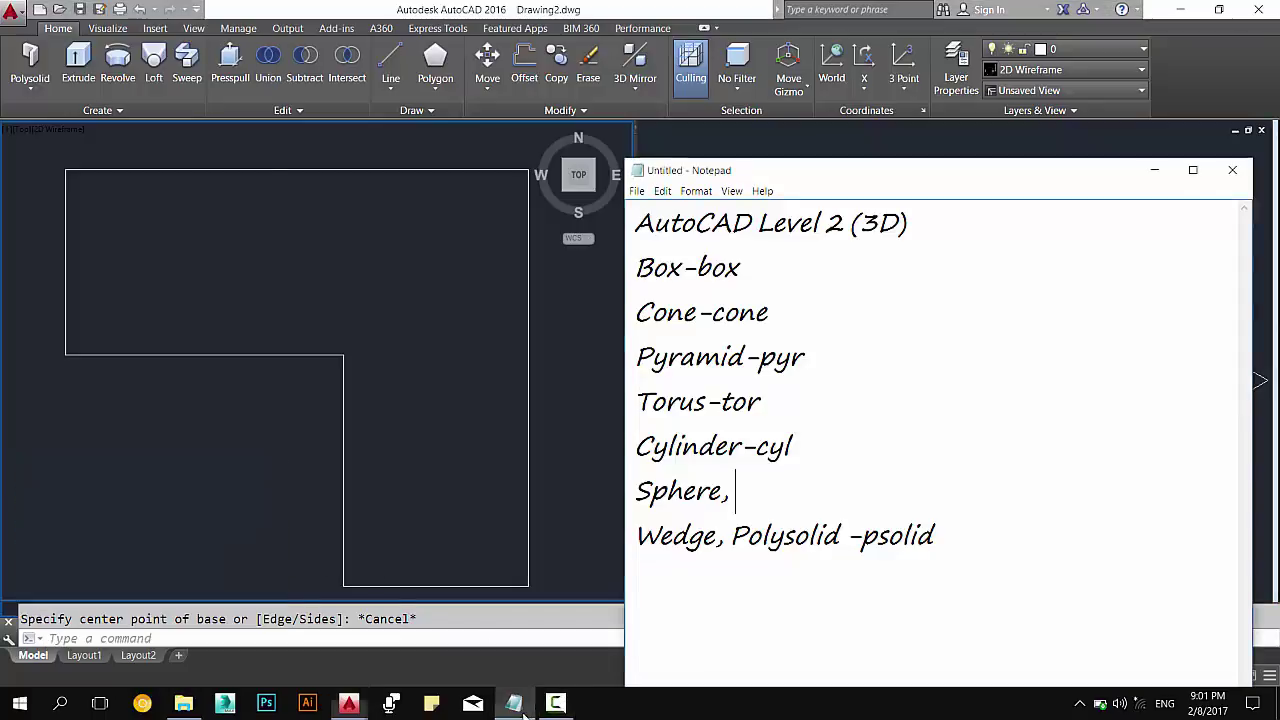
text(-)
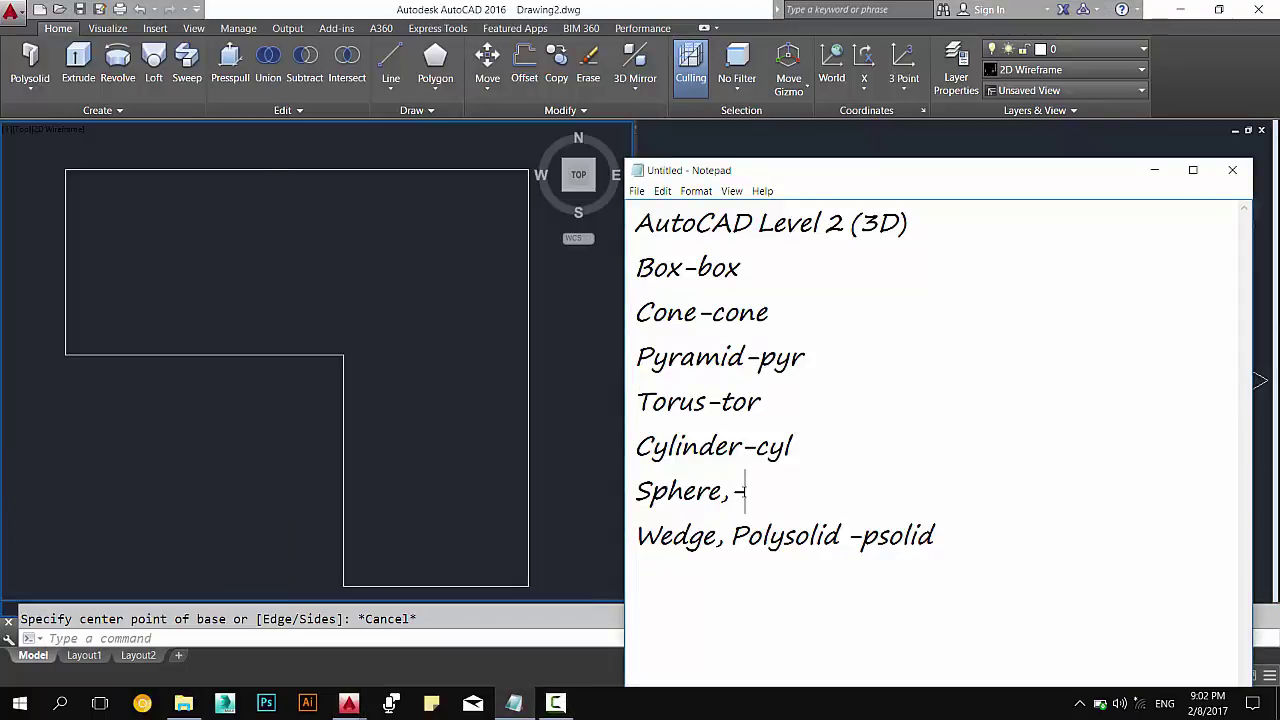
key(BackSpace)
key(BackSpace)
key(BackSpace)
text(-)
text(p)
key(BackSpace)
text(sphere)
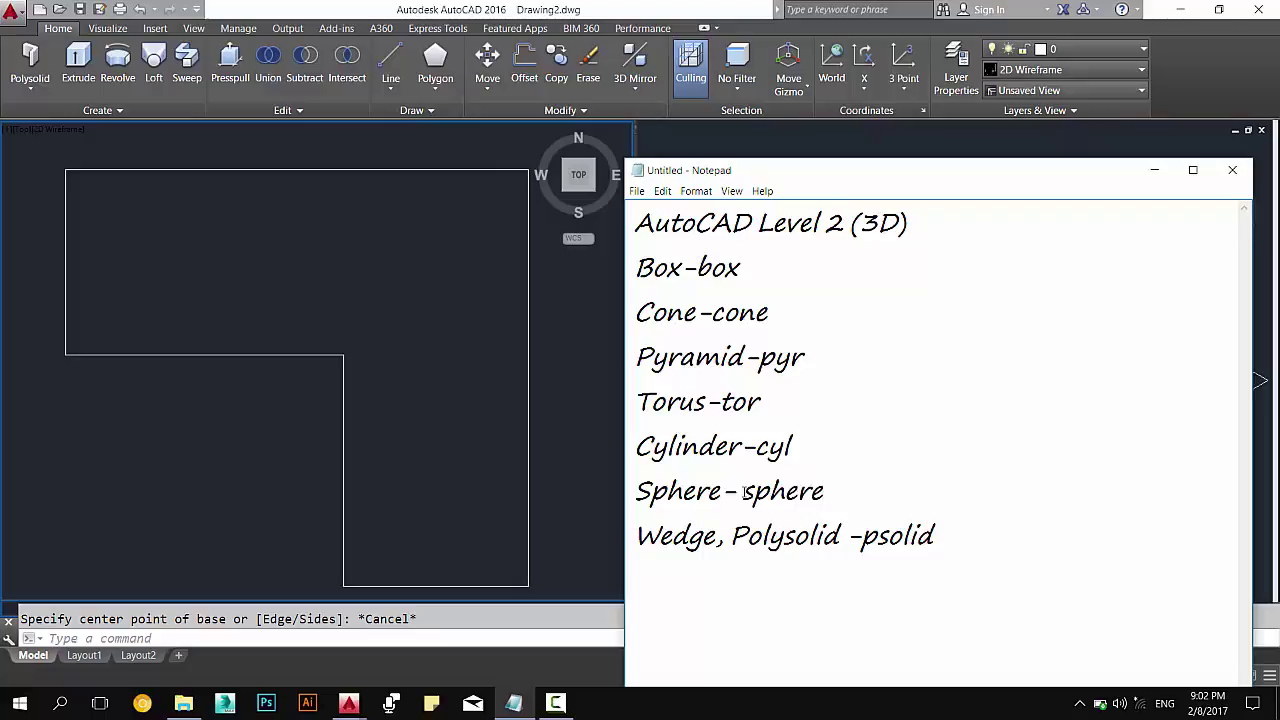
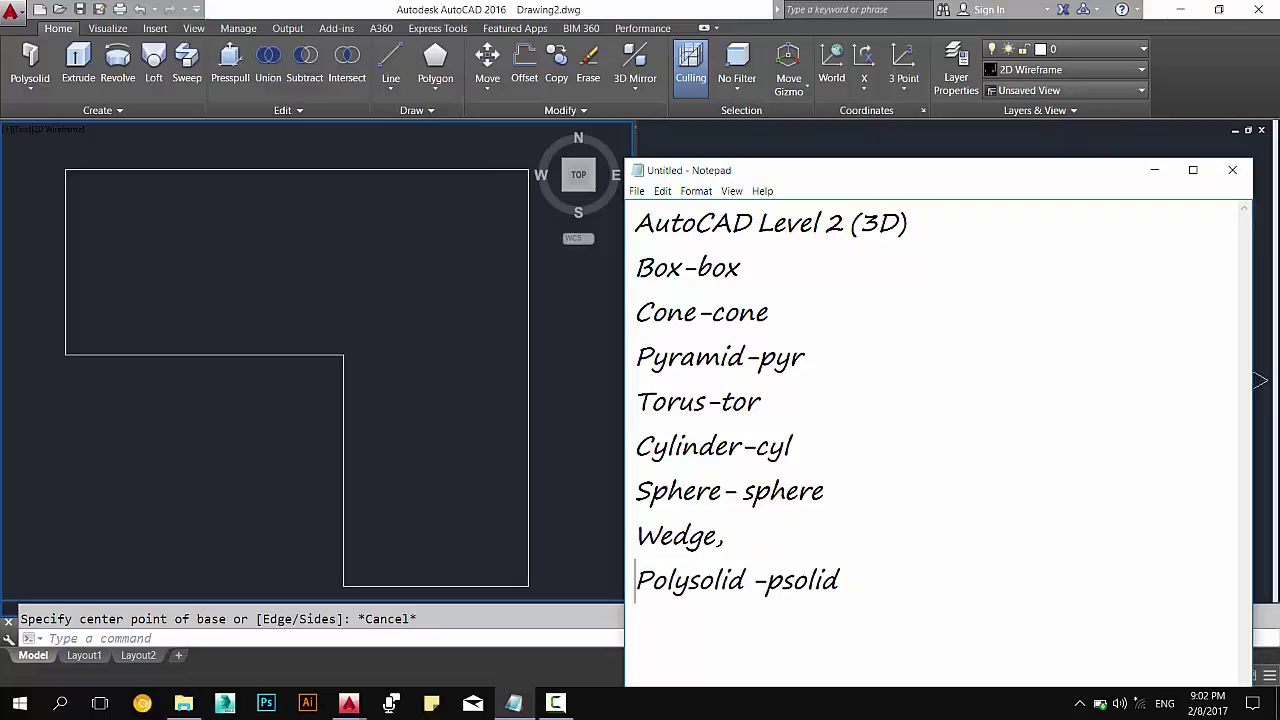
Remove the stray comma after Wedge in the notes, then clear the half-typed WED command in AutoCAD.
key(BackSpace)
click(224, 640)
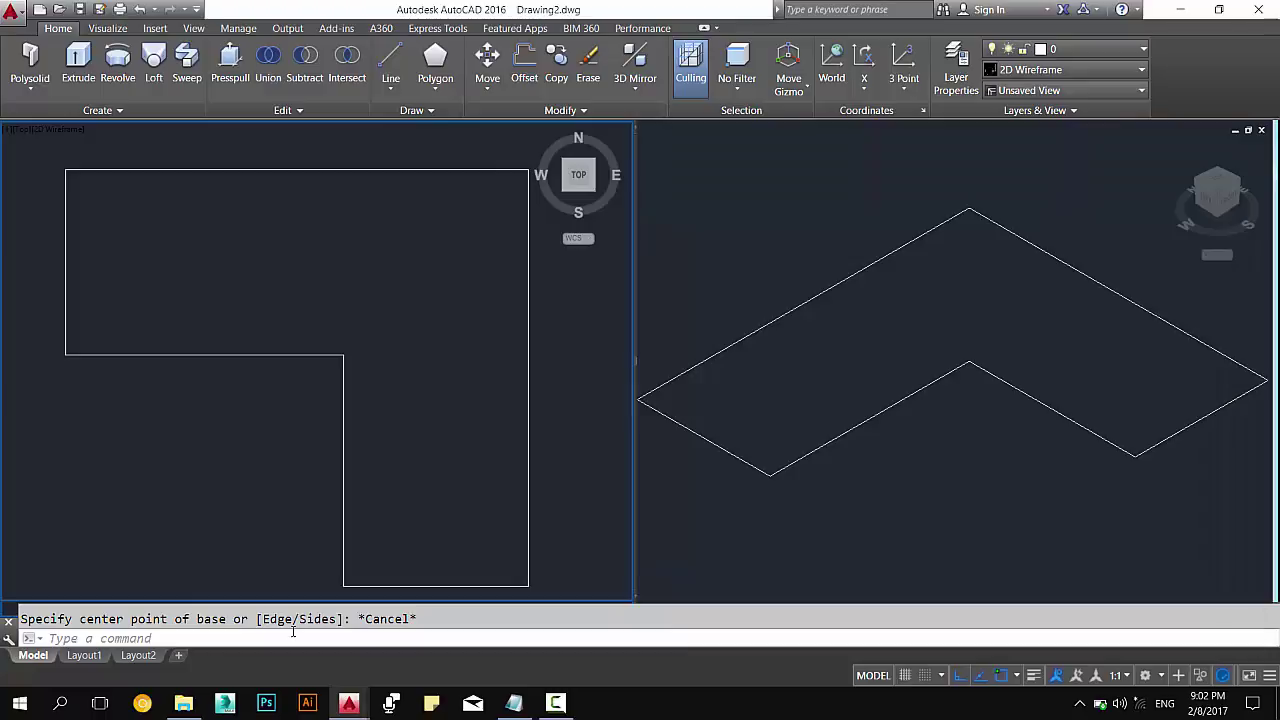
text(W)
text(ED)
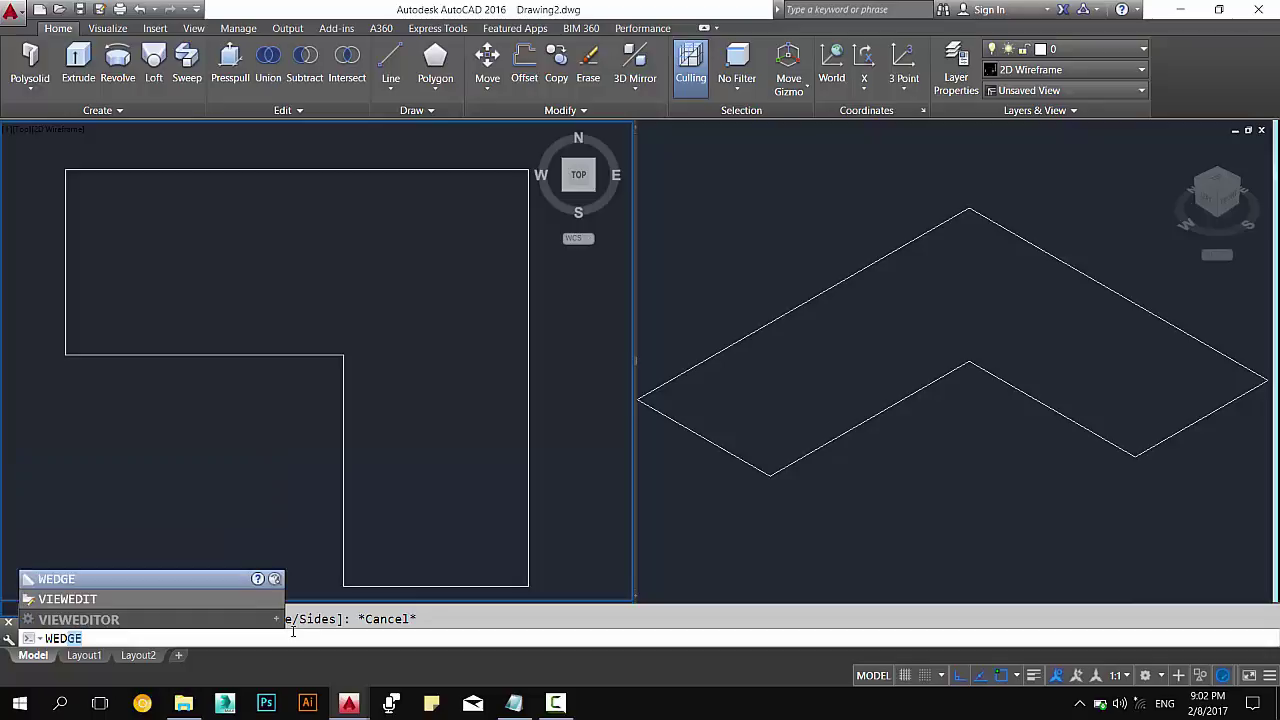
key(BackSpace)
key(BackSpace)
key(BackSpace)
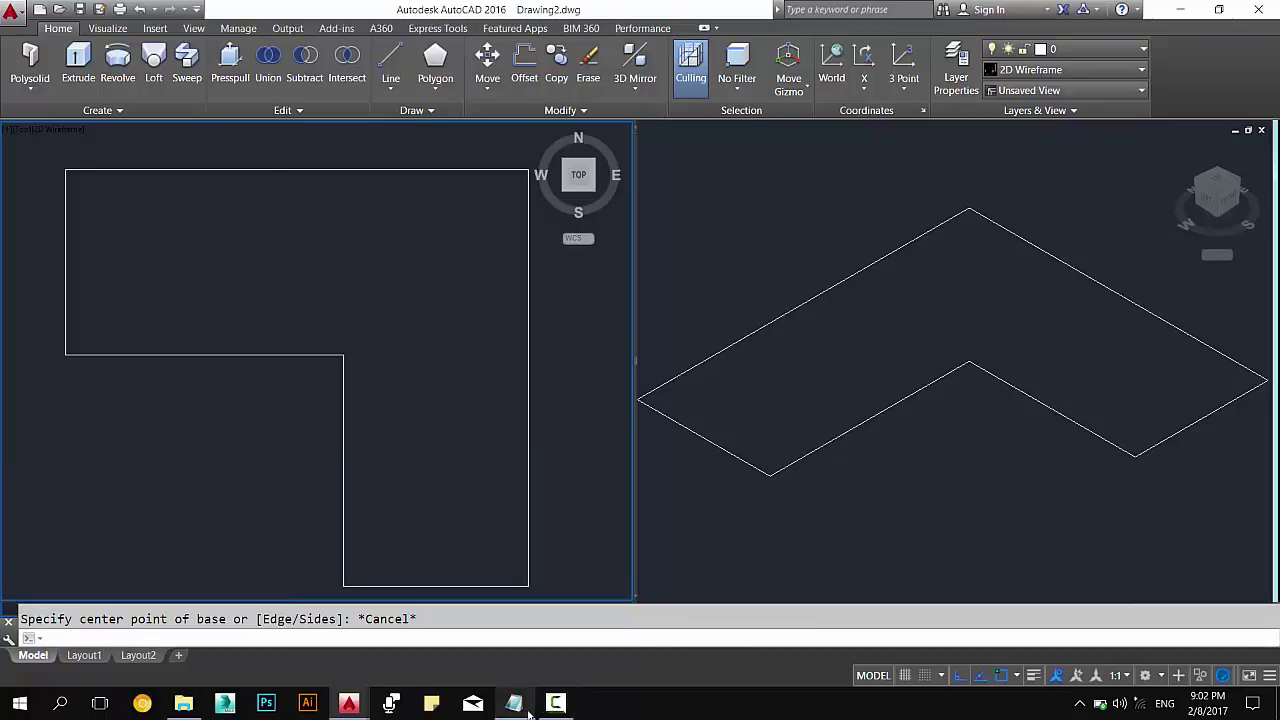
Bring the Notepad command list forward, review the 3D commands, and move the window up slightly.
click(514, 703)
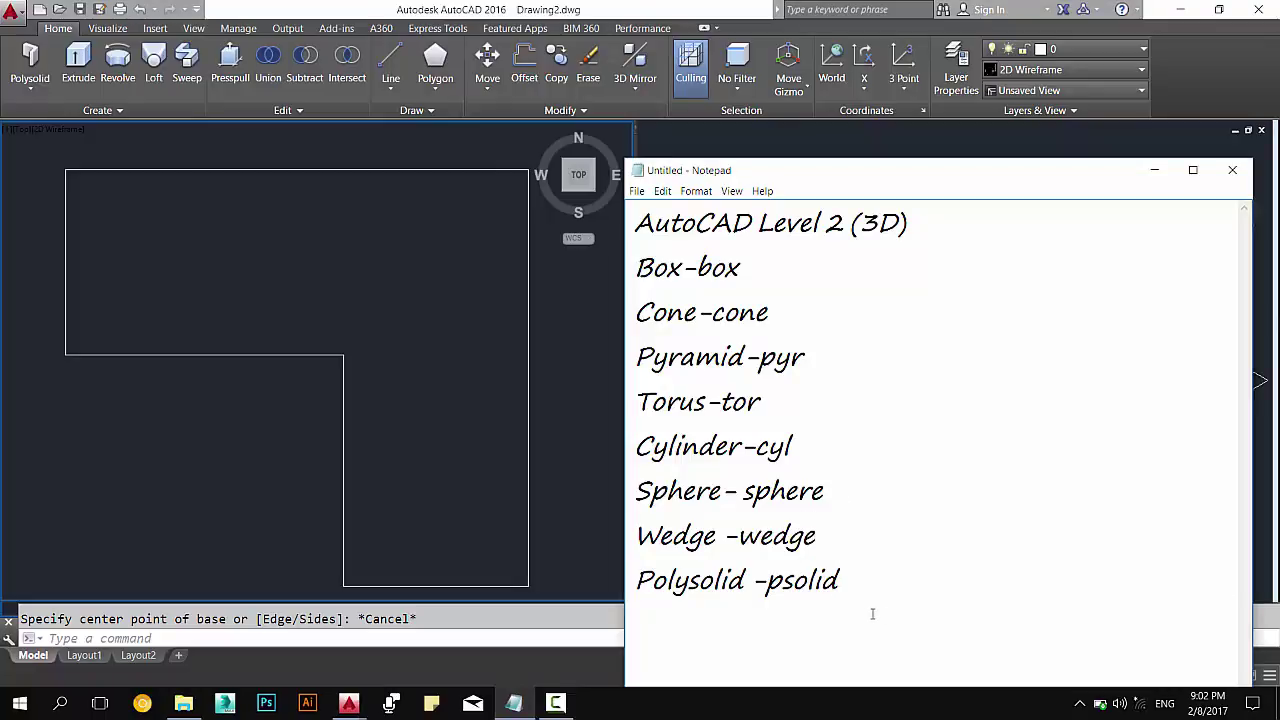
drag(872, 614, 880, 215)
click(980, 379)
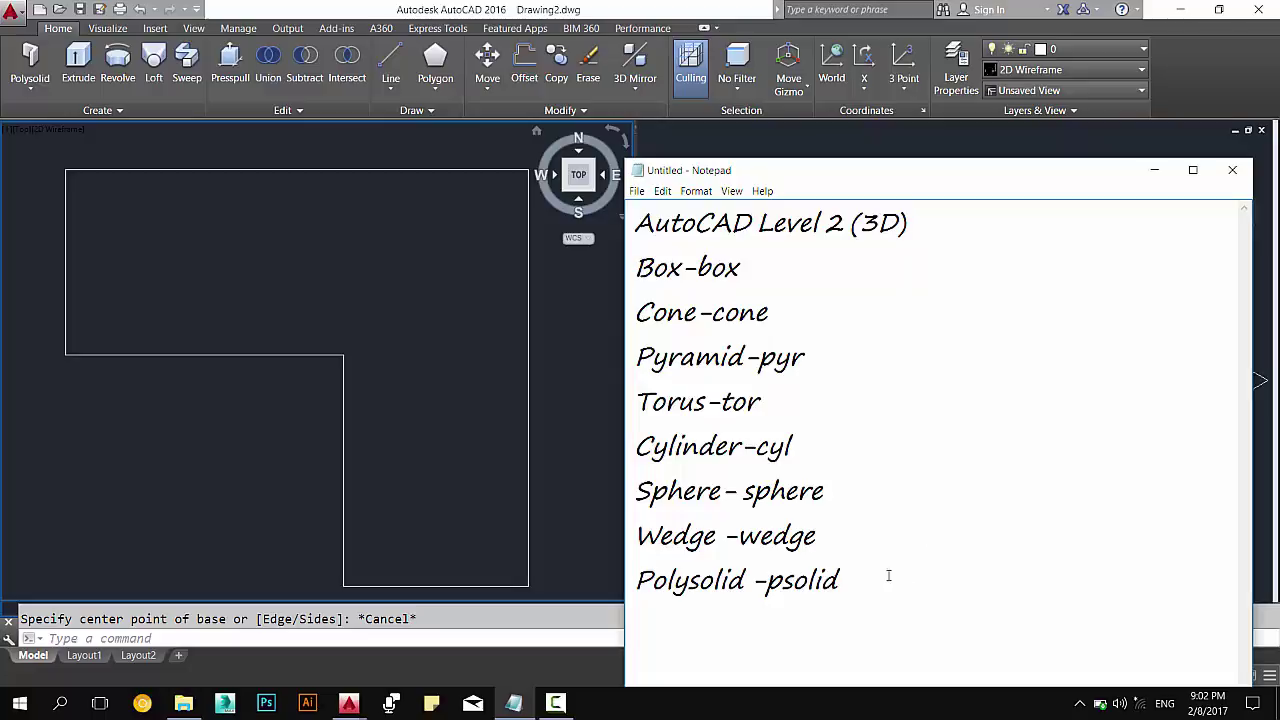
drag(888, 576, 634, 252)
click(832, 412)
drag(998, 160, 998, 114)
Return to the drawing, cancel the leftover prompt, and expand the extra 3D creation tools.
click(82, 85)
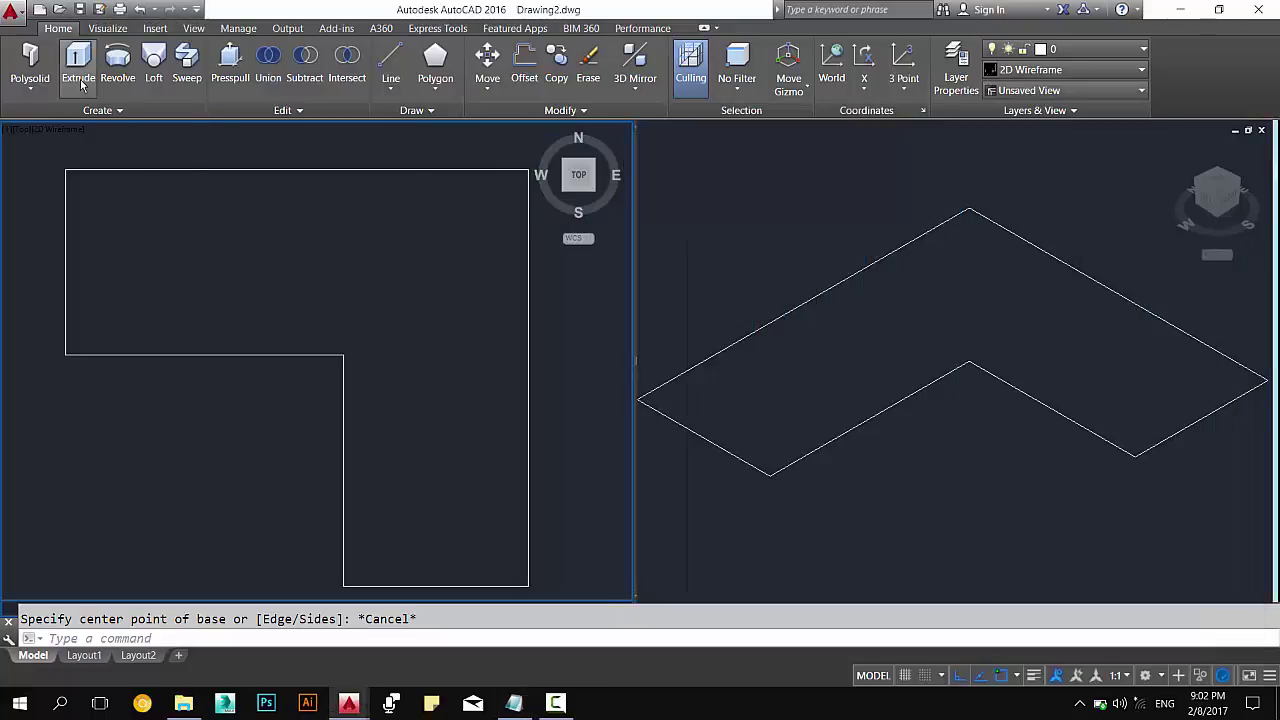
key(Escape)
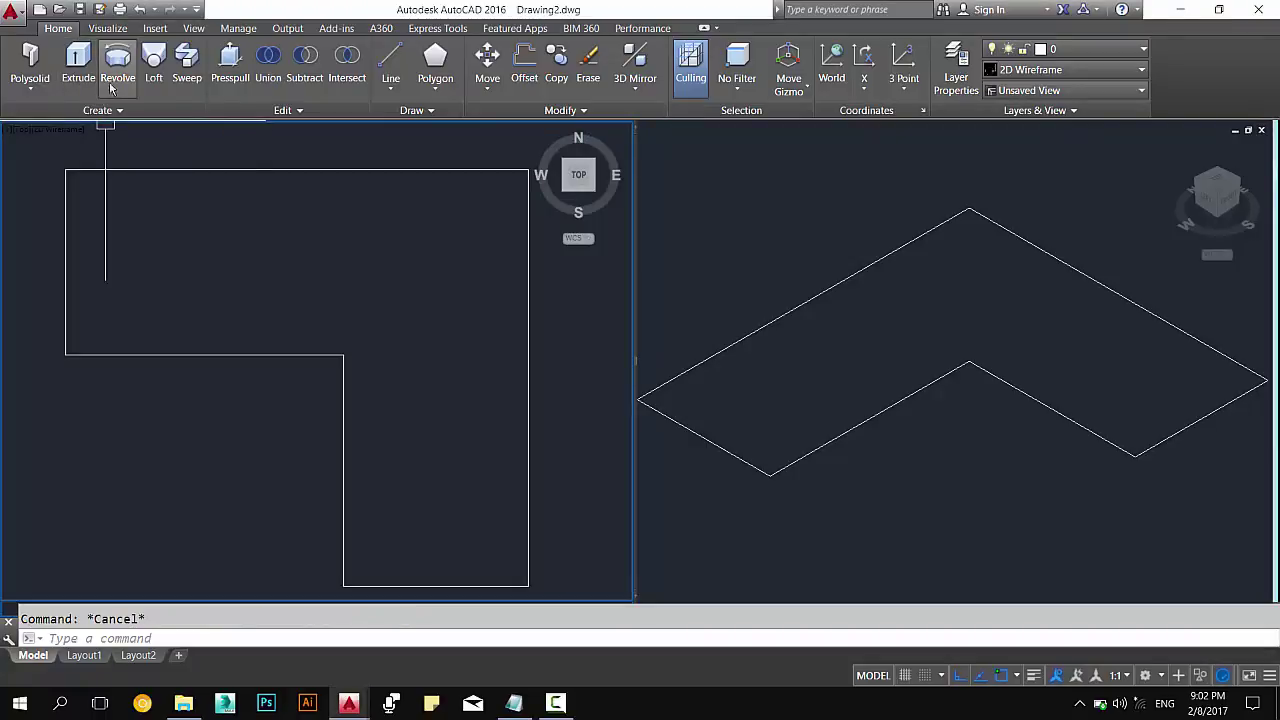
click(114, 111)
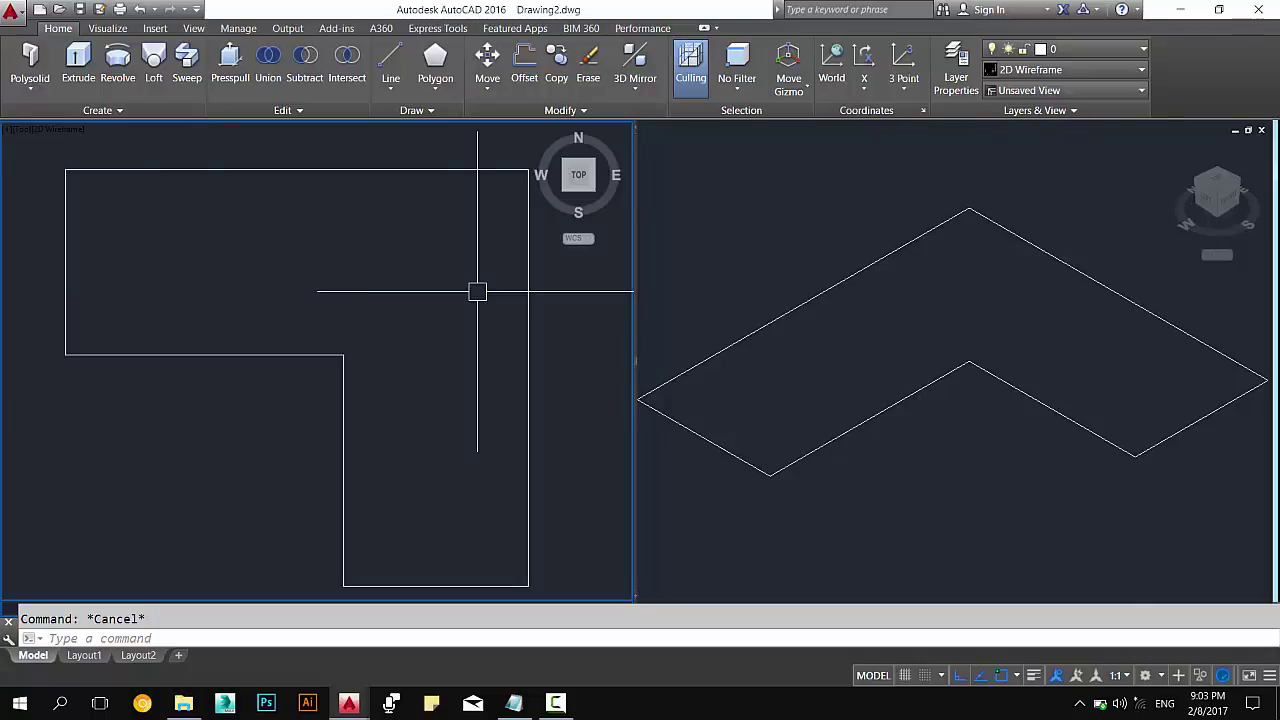
Centre the L-shaped outline in the top viewport.
scroll(246, 277, down, 3)
scroll(329, 403, down, 1)
scroll(329, 403, up, 2)
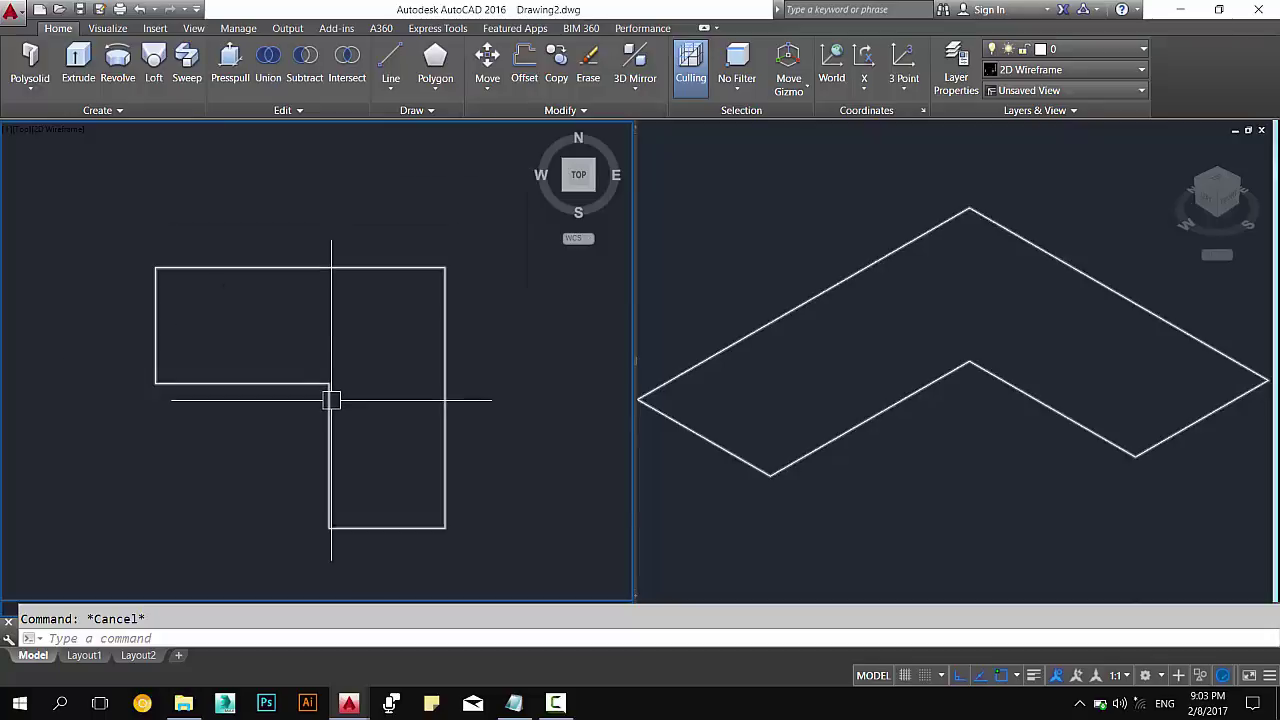
click(340, 397)
key(Escape)
middle_drag(357, 394, 346, 417)
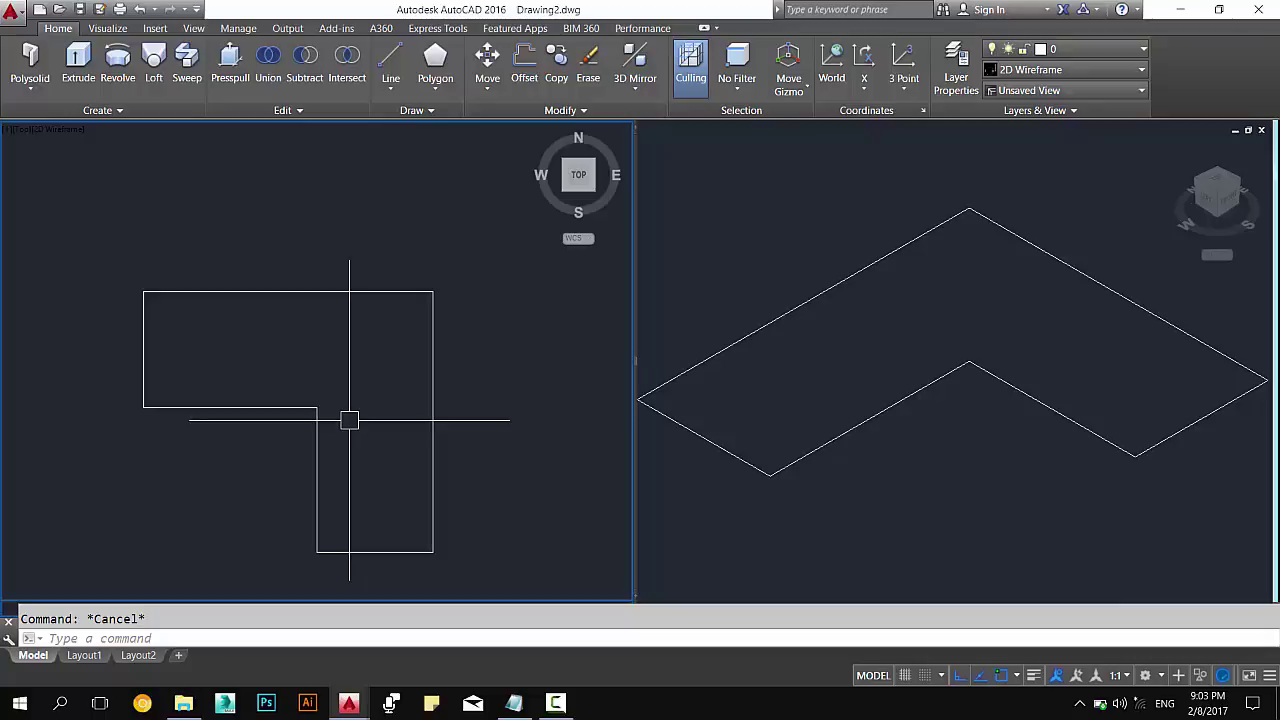
text(o)
Offset the L-shaped outline 120 units inward.
key(Return)
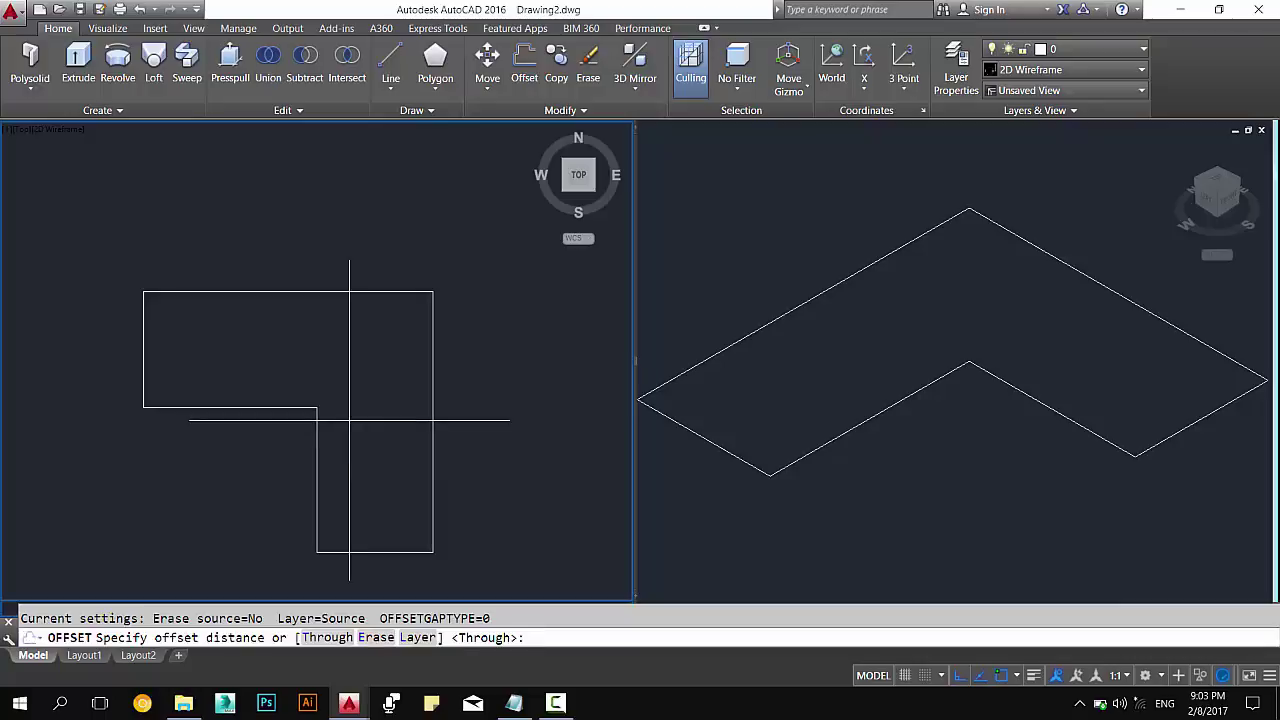
text( 120)
key(Return)
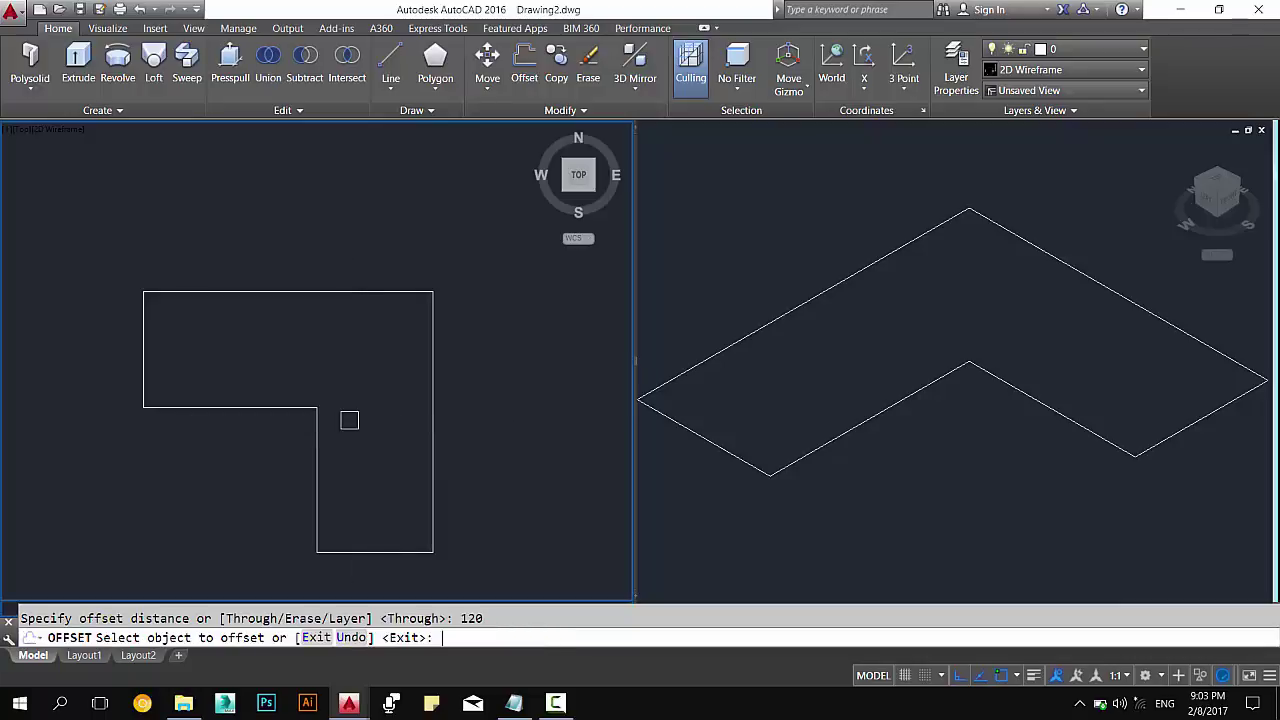
click(356, 292)
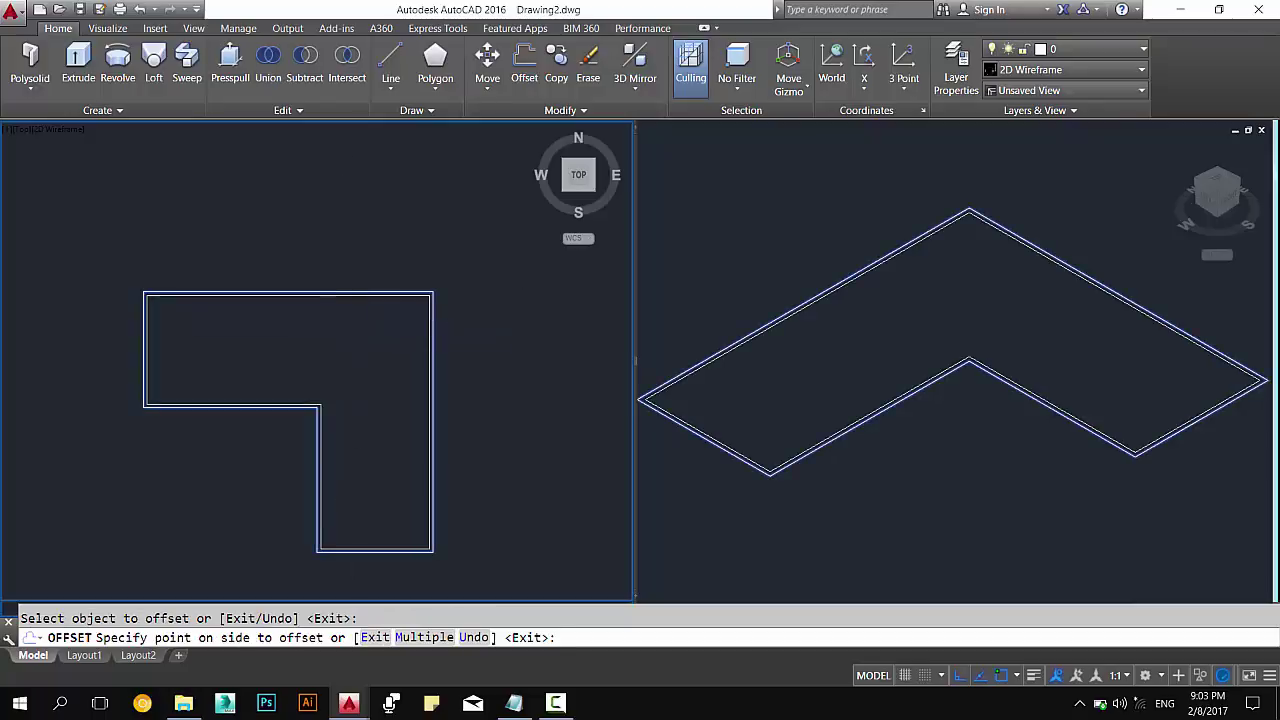
click(300, 360)
key(Escape)
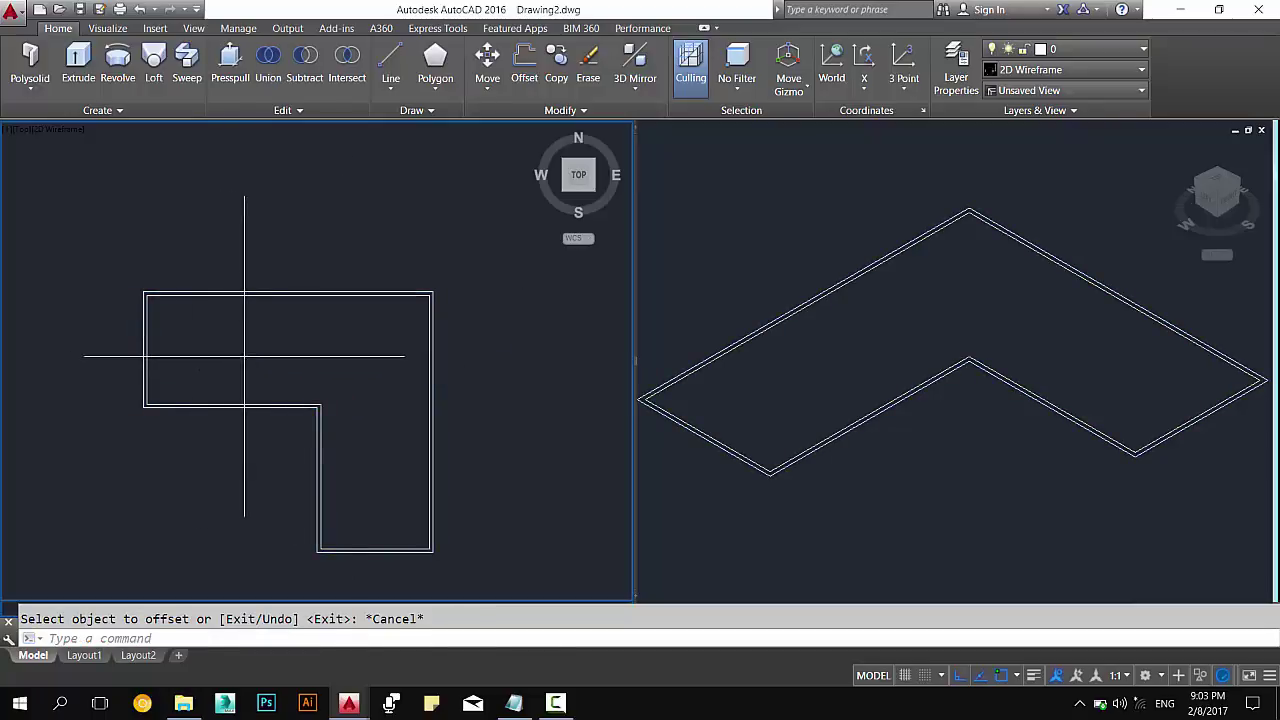
Extrude both outlines to a height of 4000 from the isometric viewport.
click(243, 357)
click(246, 429)
click(878, 342)
text(ext)
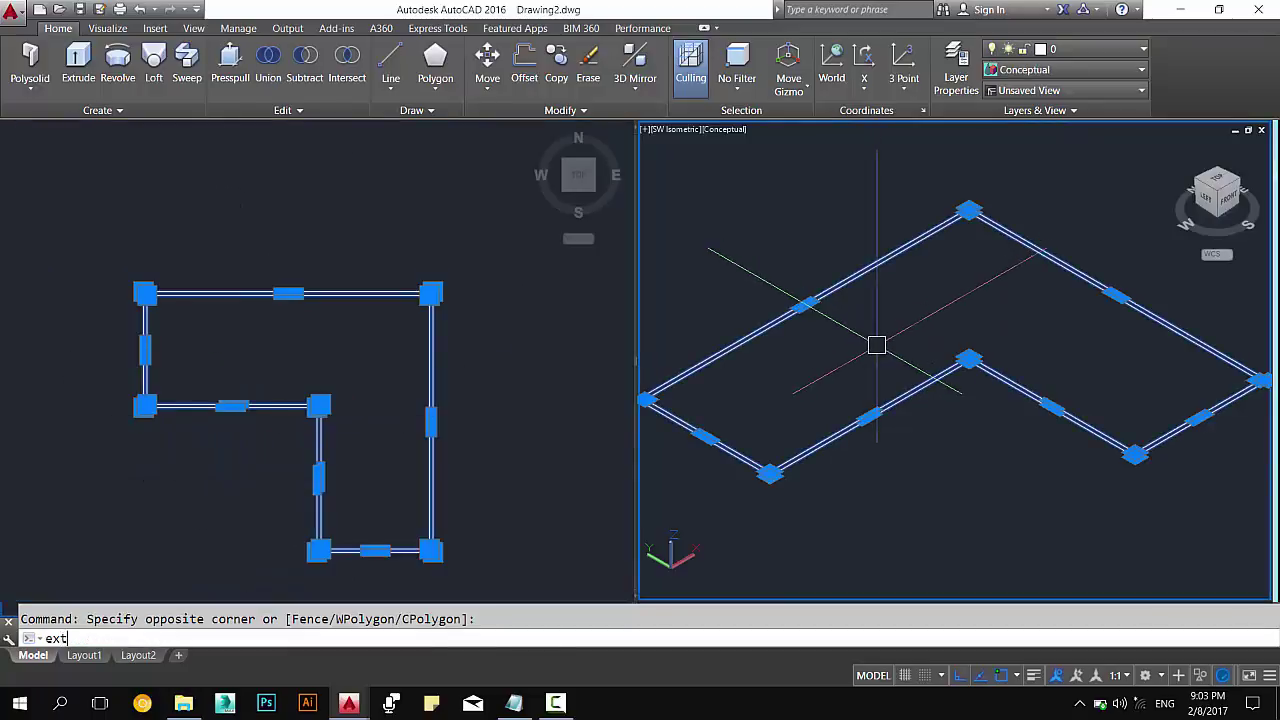
key(Return)
text(40)
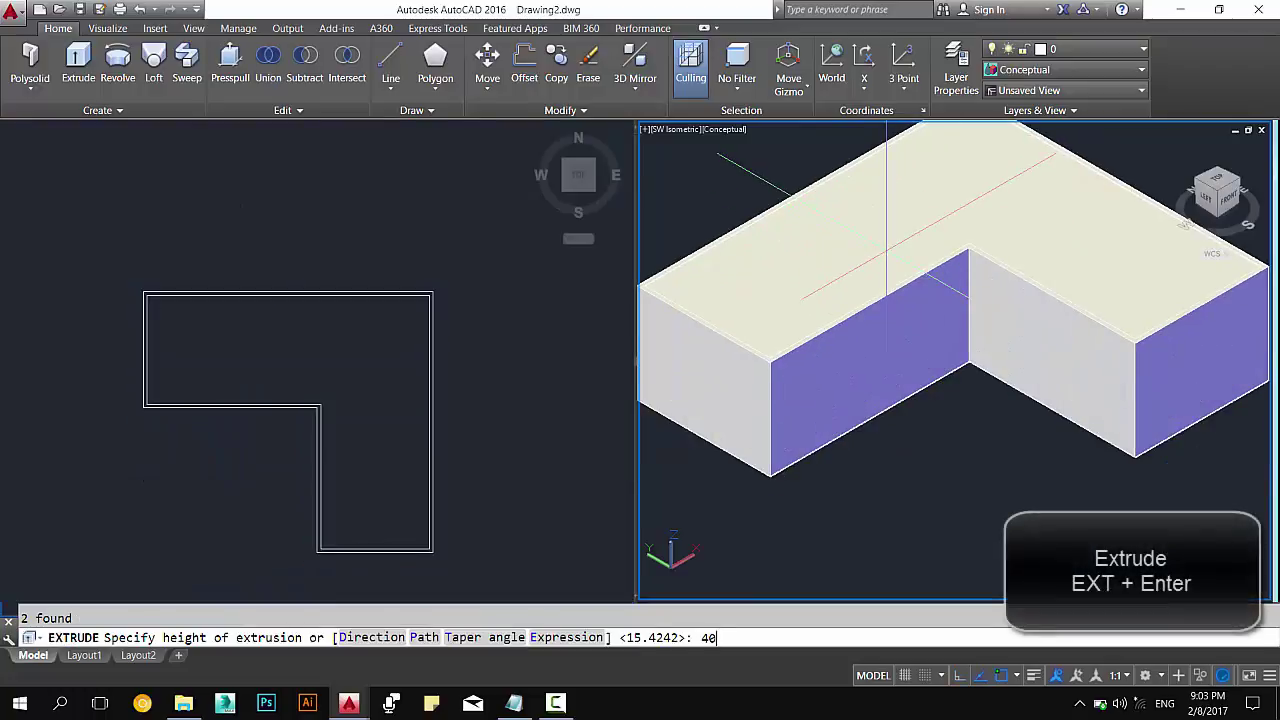
text(00)
key(Return)
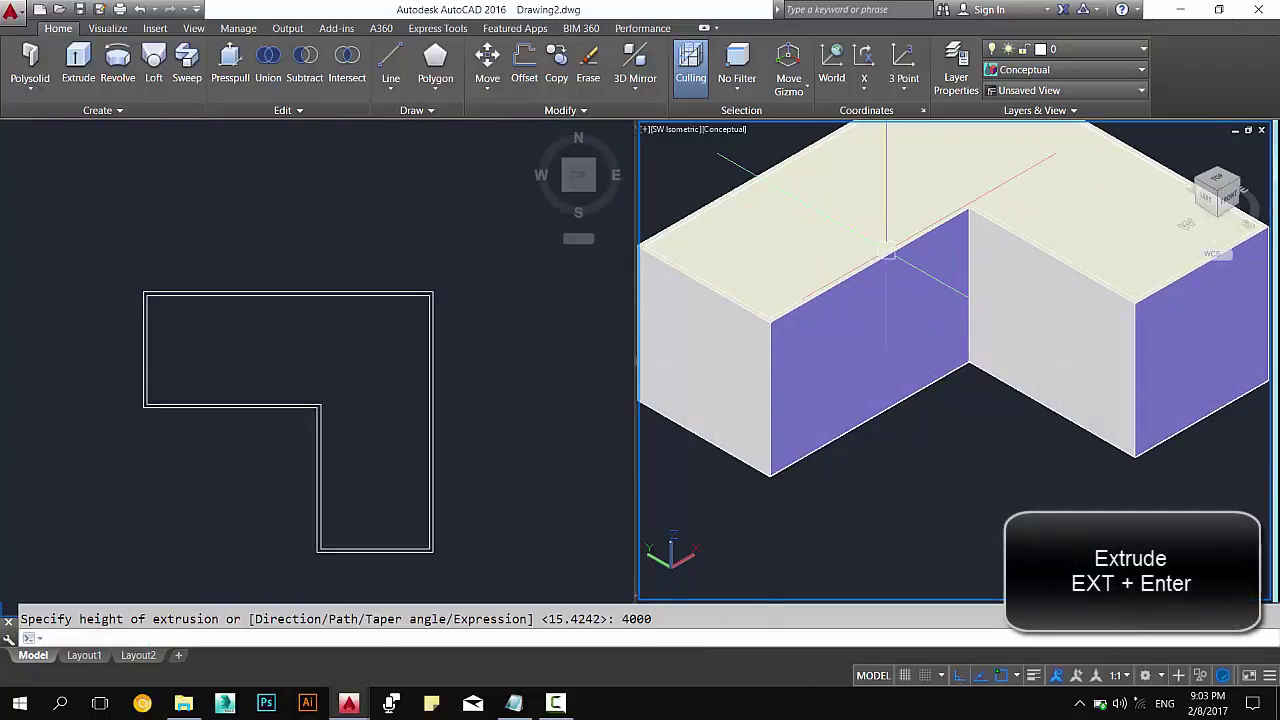
Frame the new L-shaped solid in the isometric view and check it by selecting it.
middle_drag(805, 270, 851, 325)
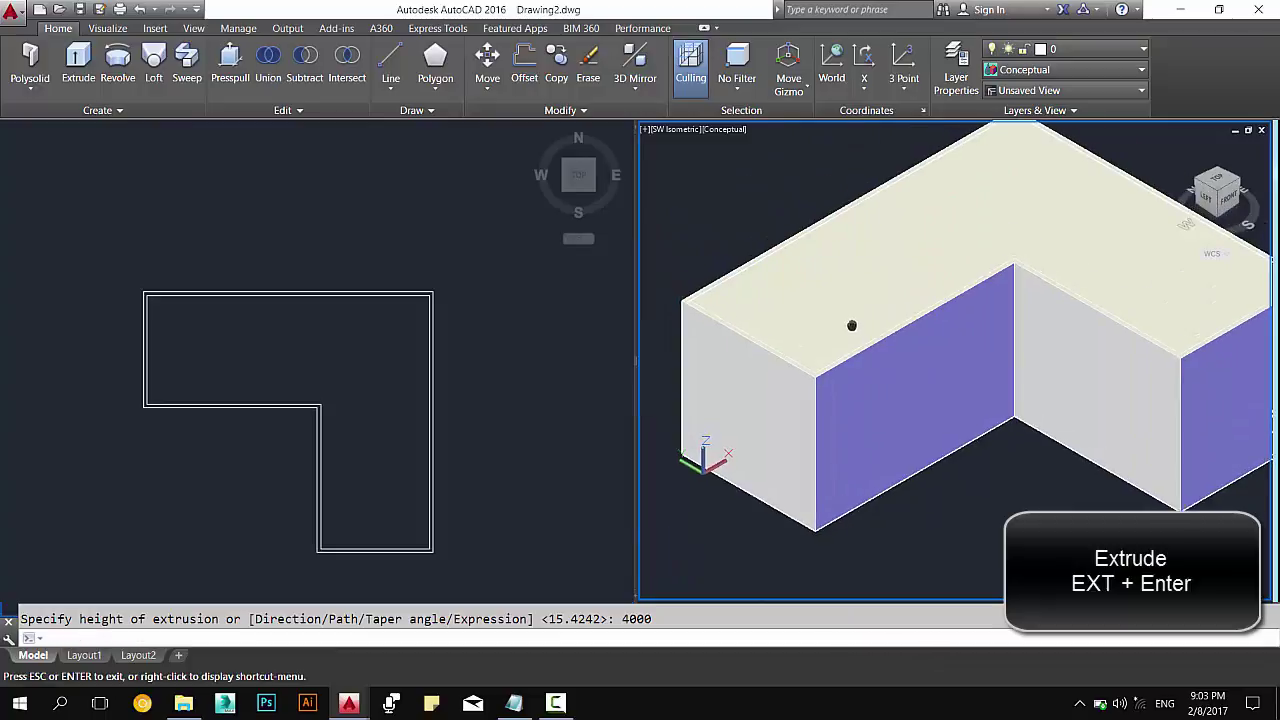
key(Escape)
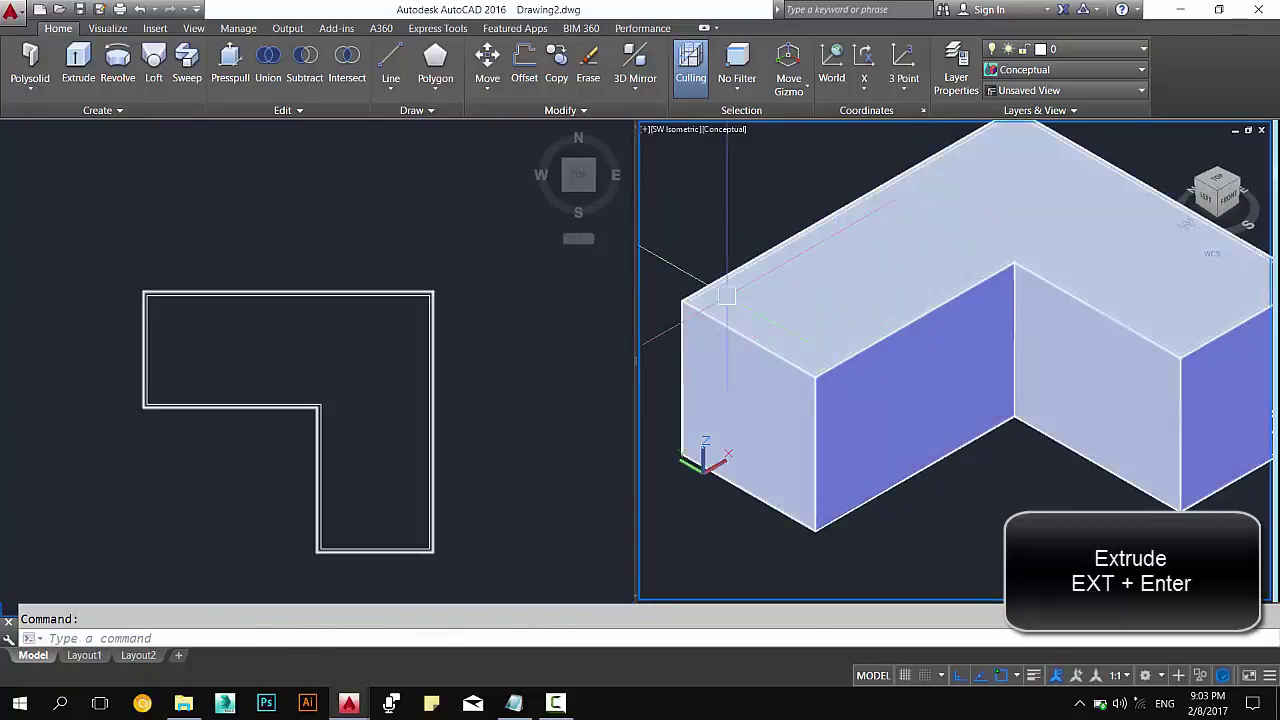
click(679, 305)
scroll(679, 305, up, 4)
key(Escape)
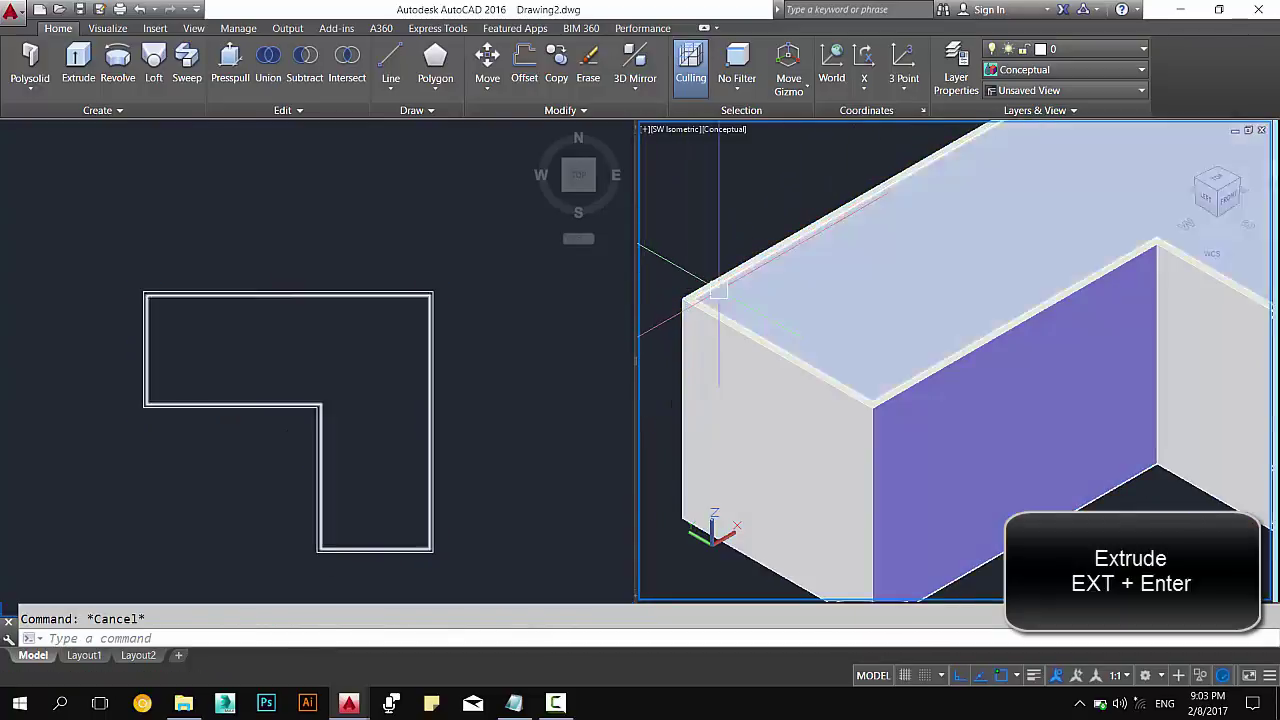
click(737, 357)
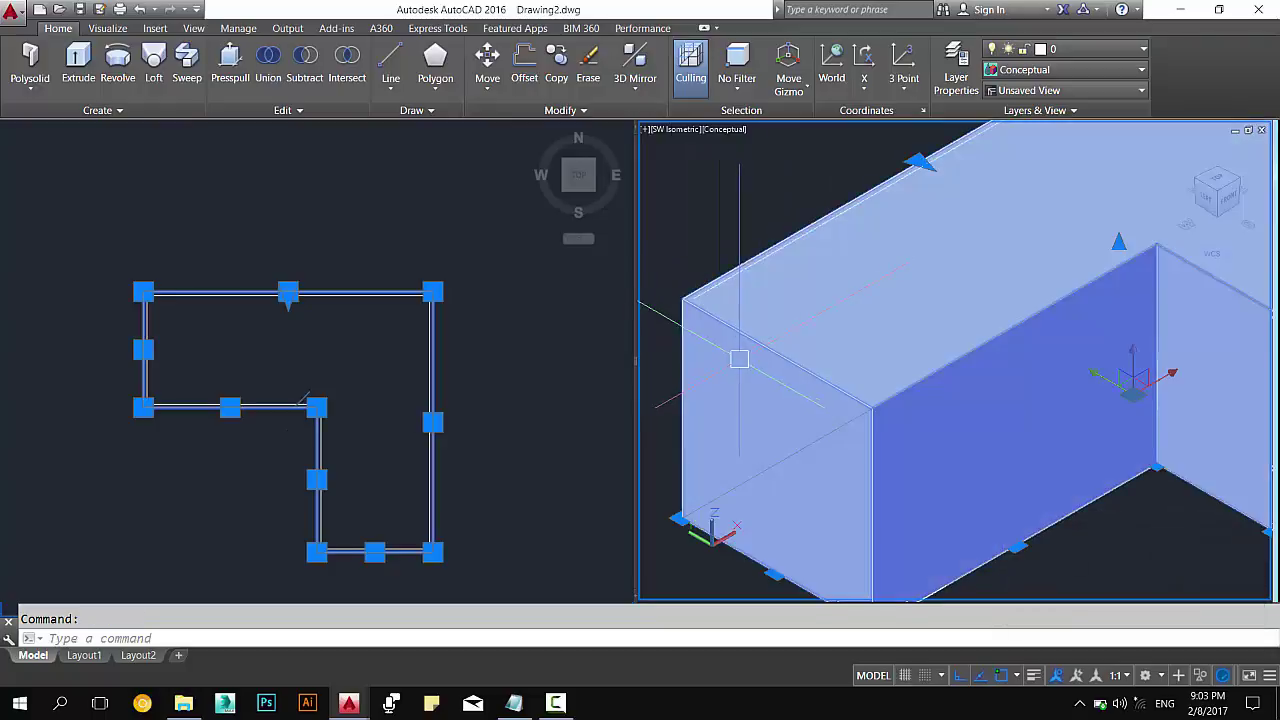
key(Escape)
scroll(784, 343, down, 4)
scroll(783, 370, up, 3)
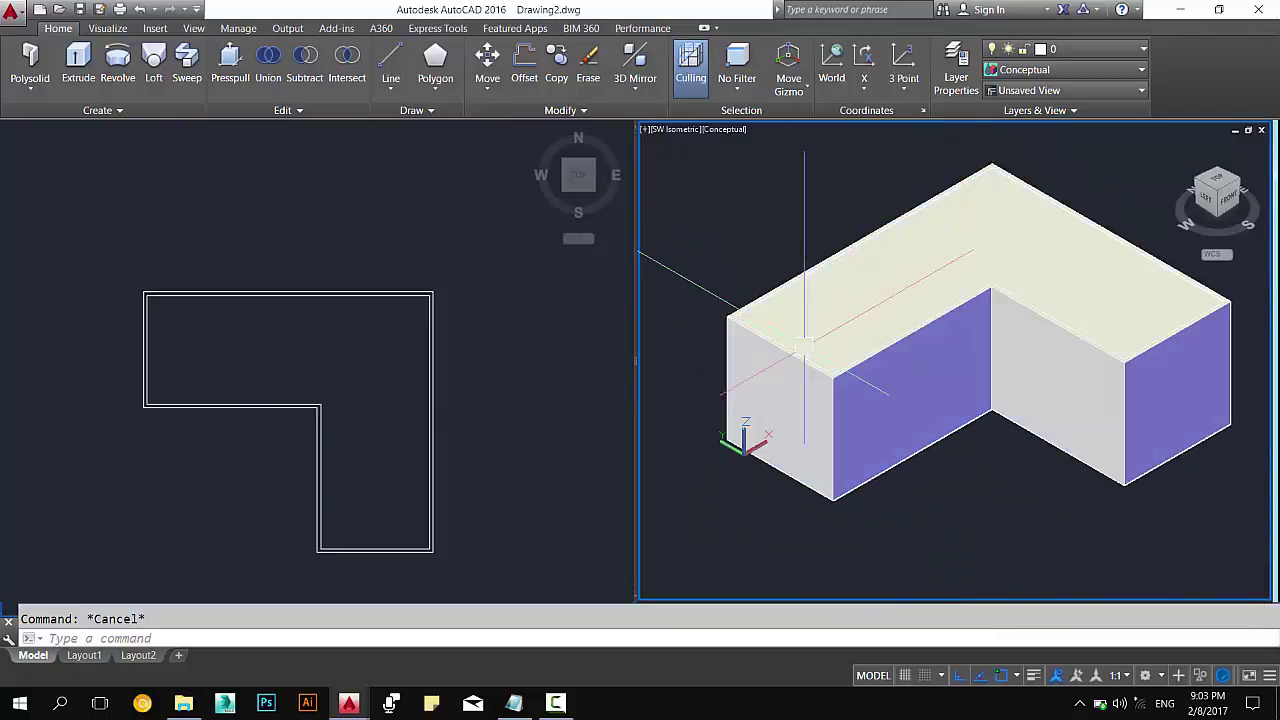
scroll(781, 386, up, 2)
text(s)
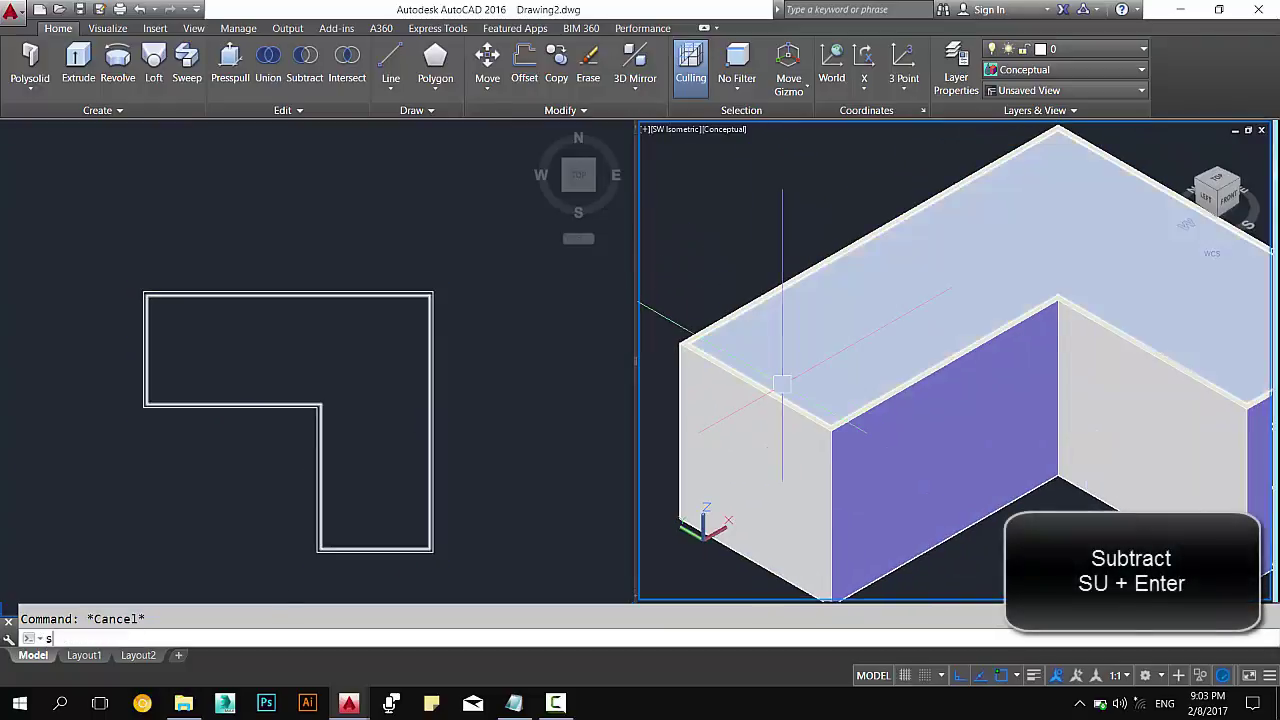
Try SUBTRACT on the L-shaped solid, then select everything and dismiss the online help message.
text(u)
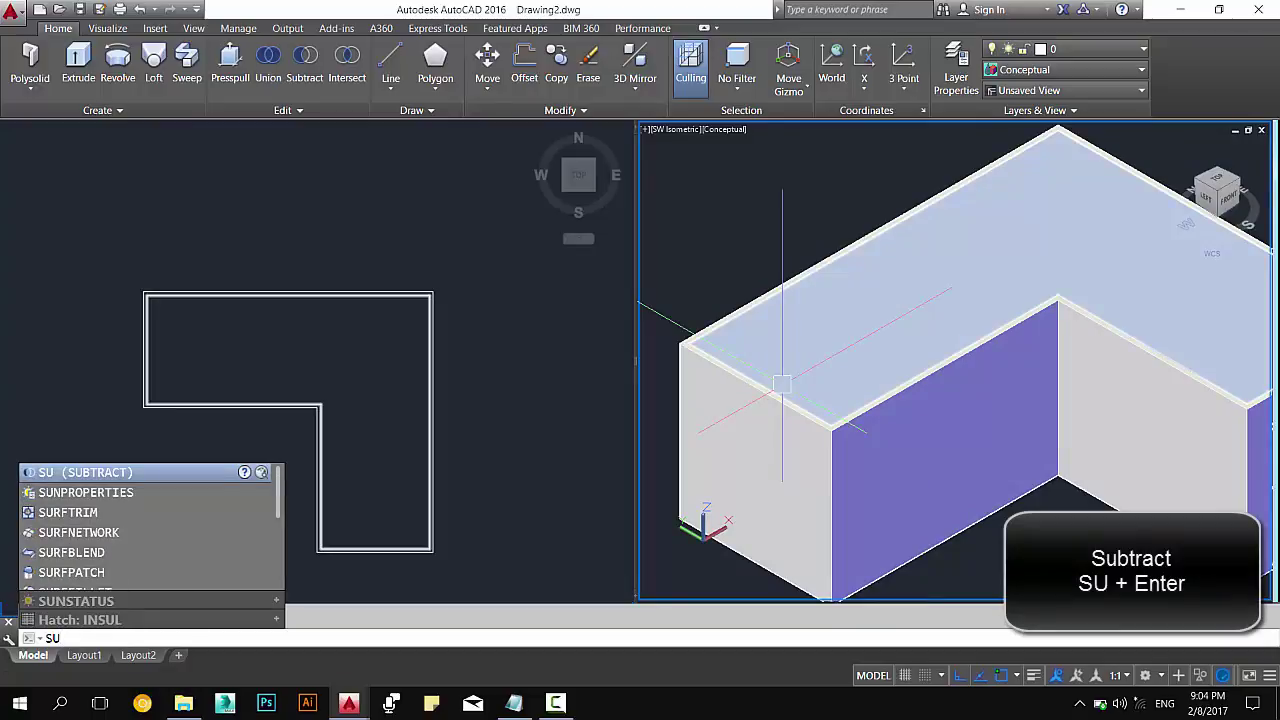
key(Return)
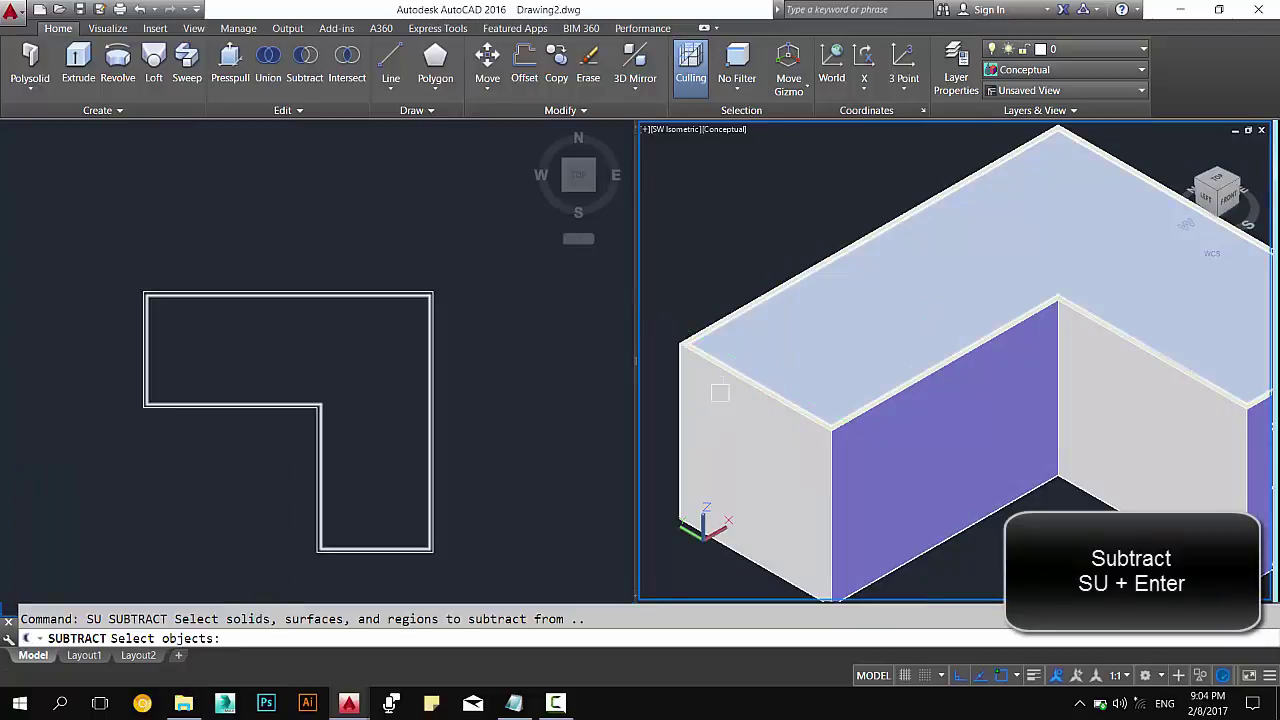
click(683, 346)
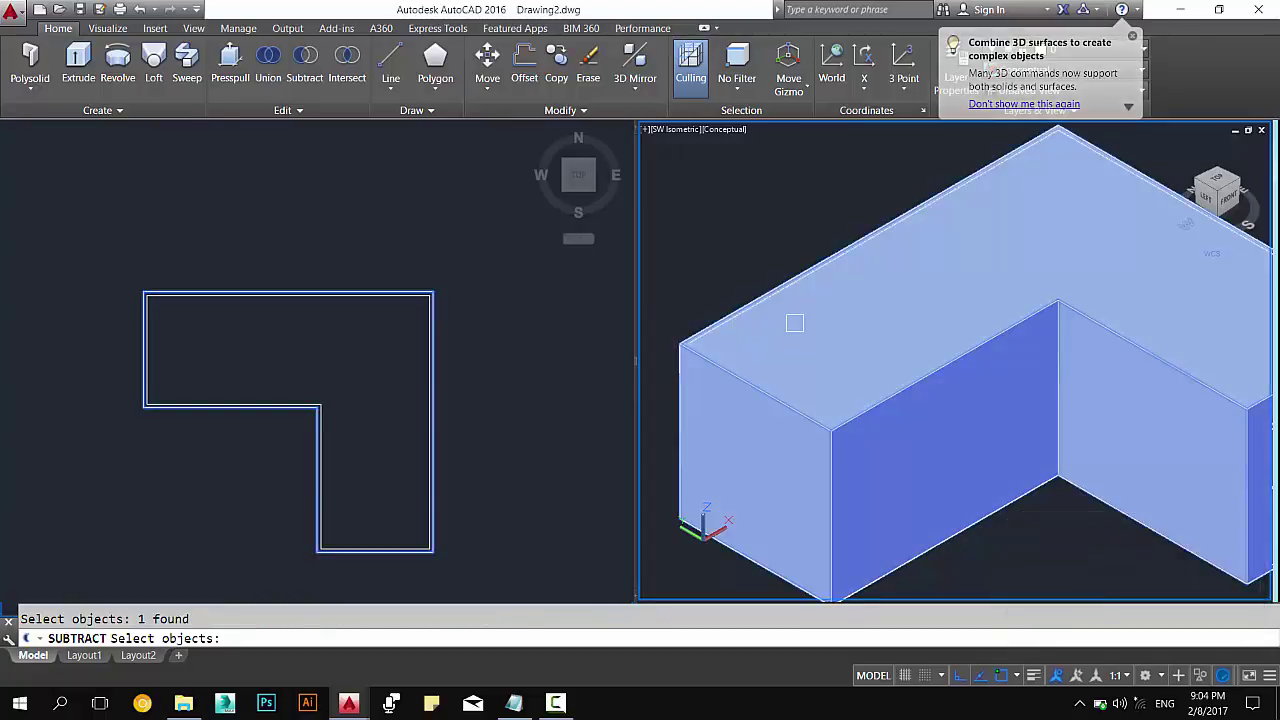
key(Return)
key(Return)
key(ctrl+a)
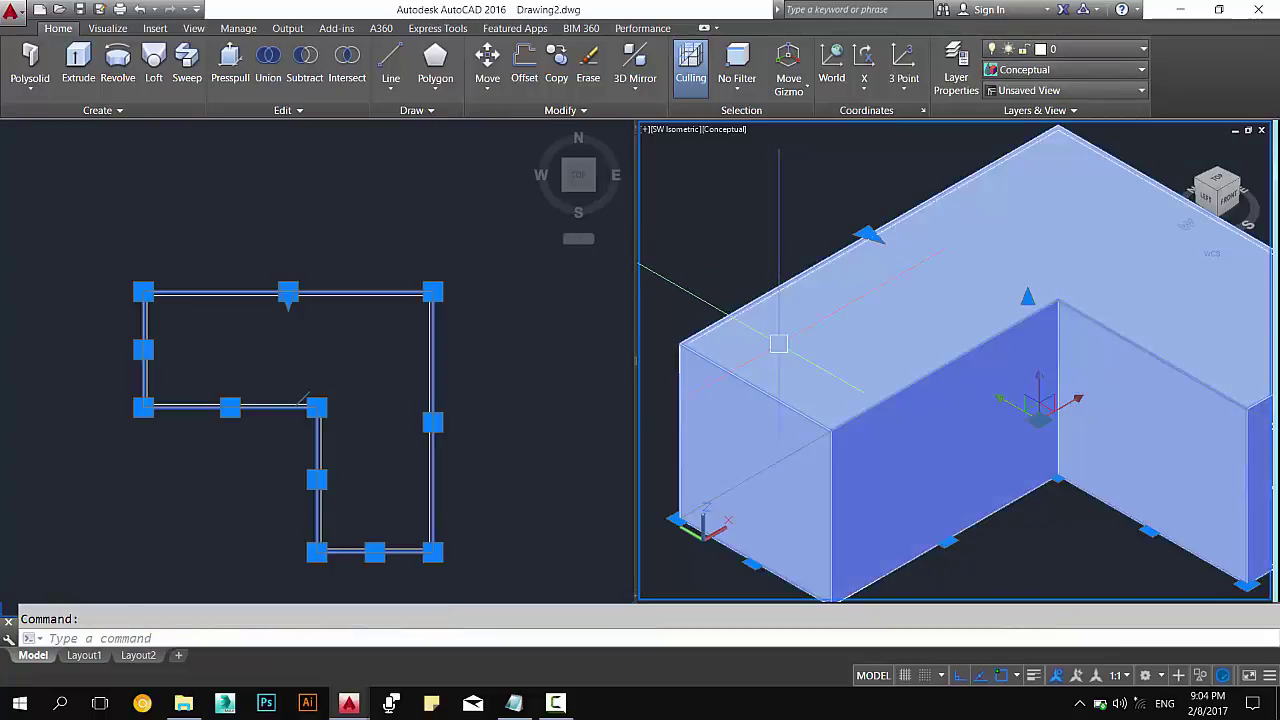
key(F1)
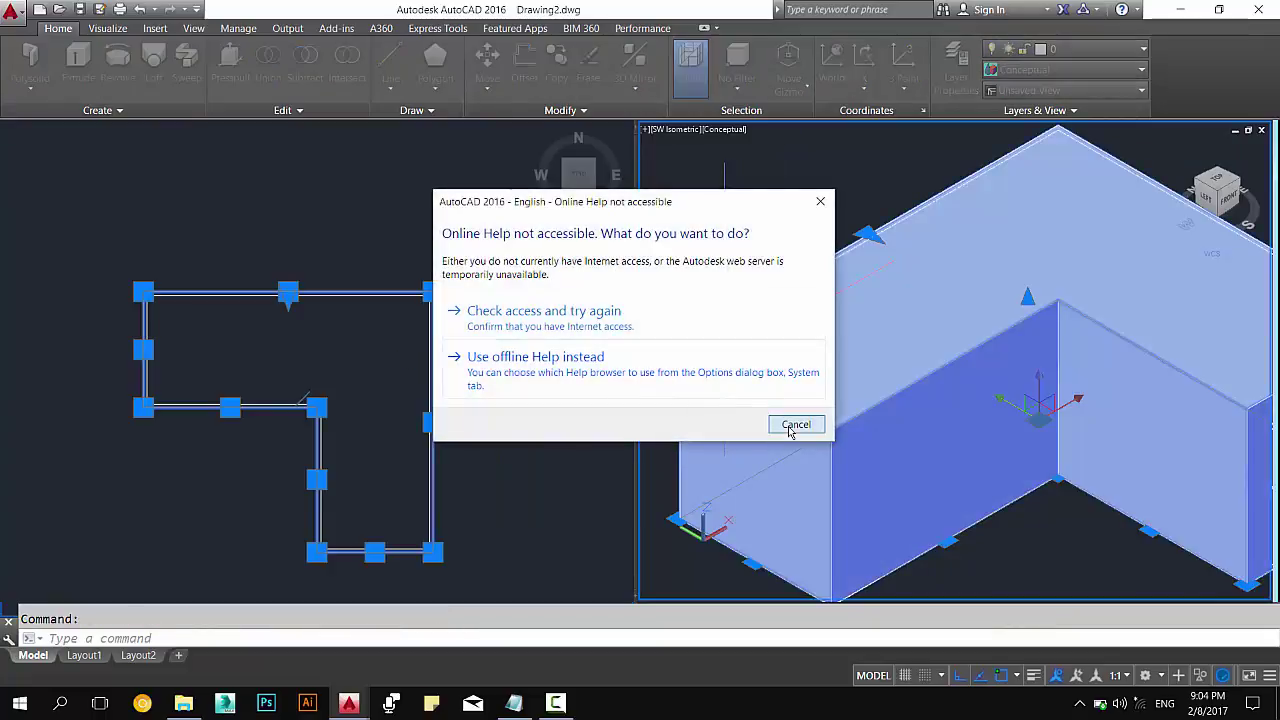
click(796, 424)
key(Escape)
Retry SUBTRACT from the top viewport and cancel it.
click(336, 352)
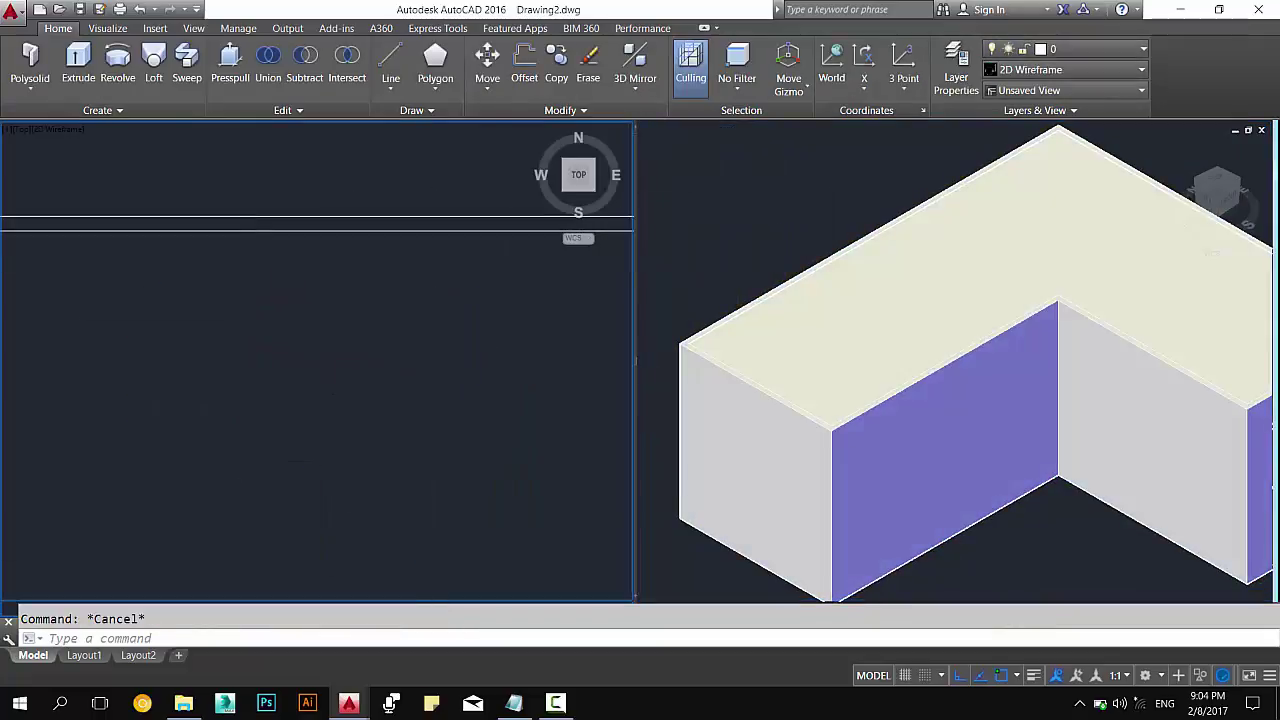
scroll(406, 370, up, 3)
text(su)
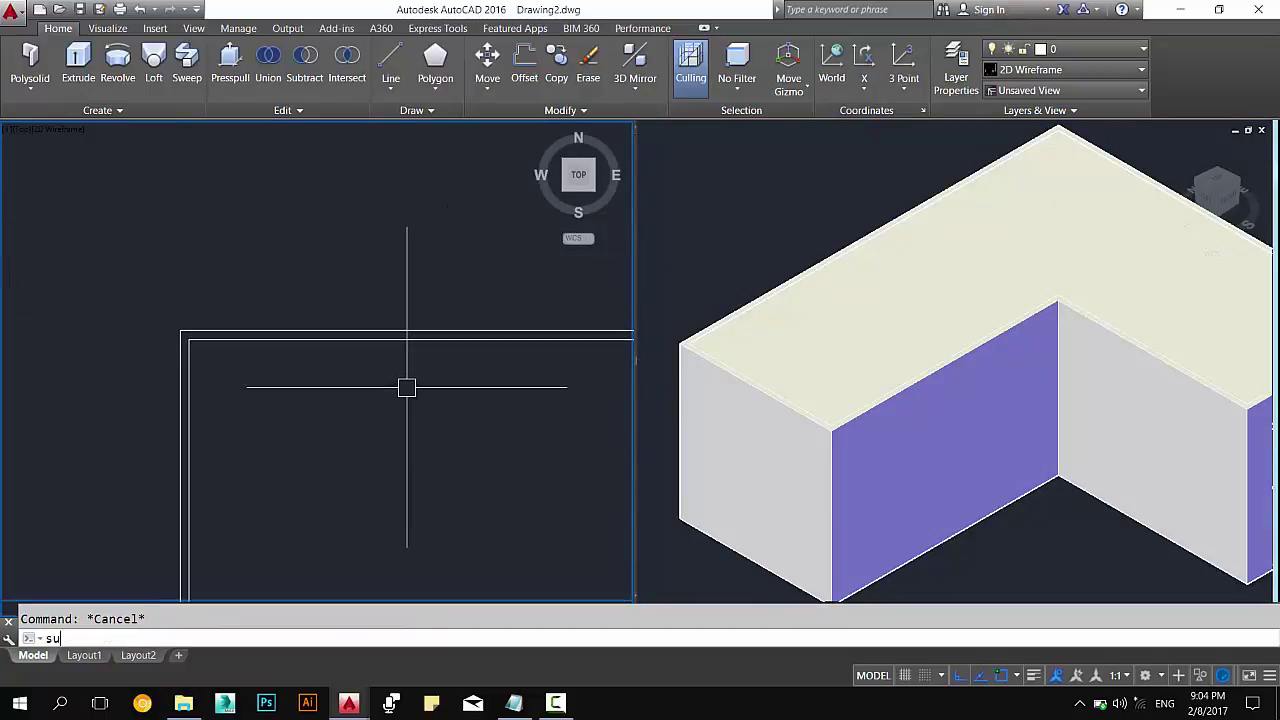
key(Return)
click(400, 345)
key(Escape)
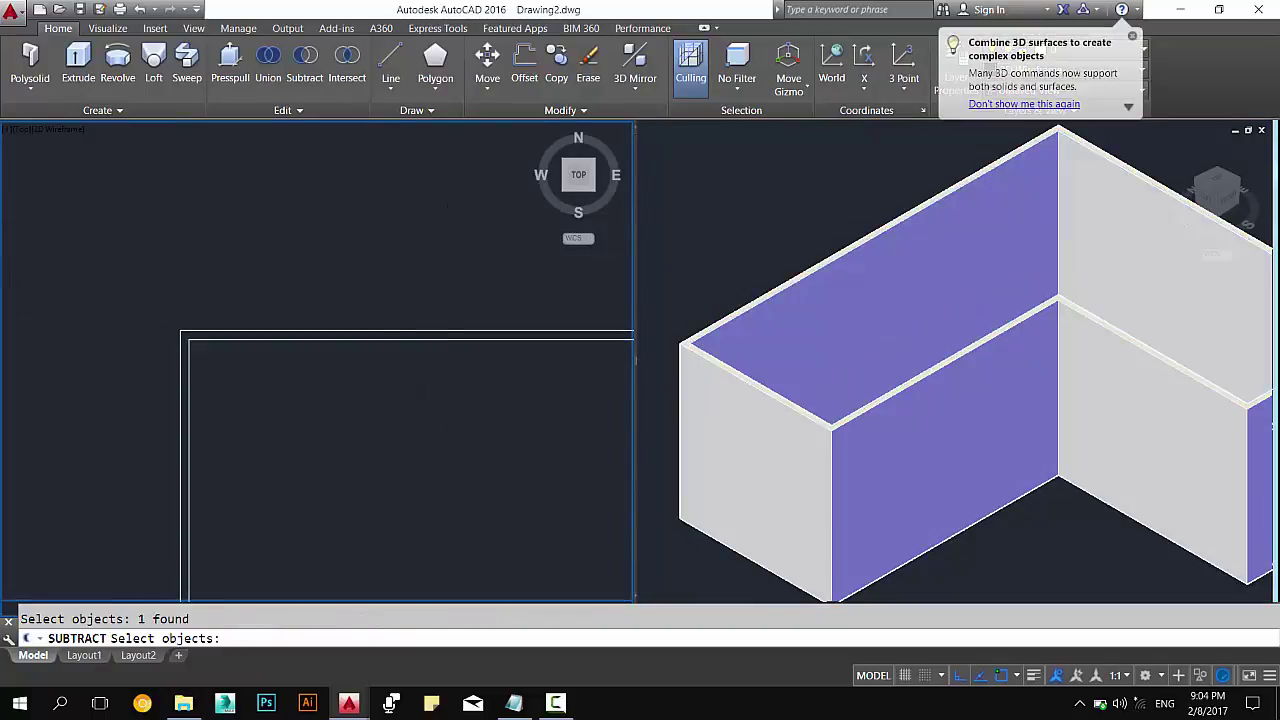
Zoom the isometric viewport and select the L-shaped solid to inspect it.
click(791, 196)
scroll(920, 340, down, 2)
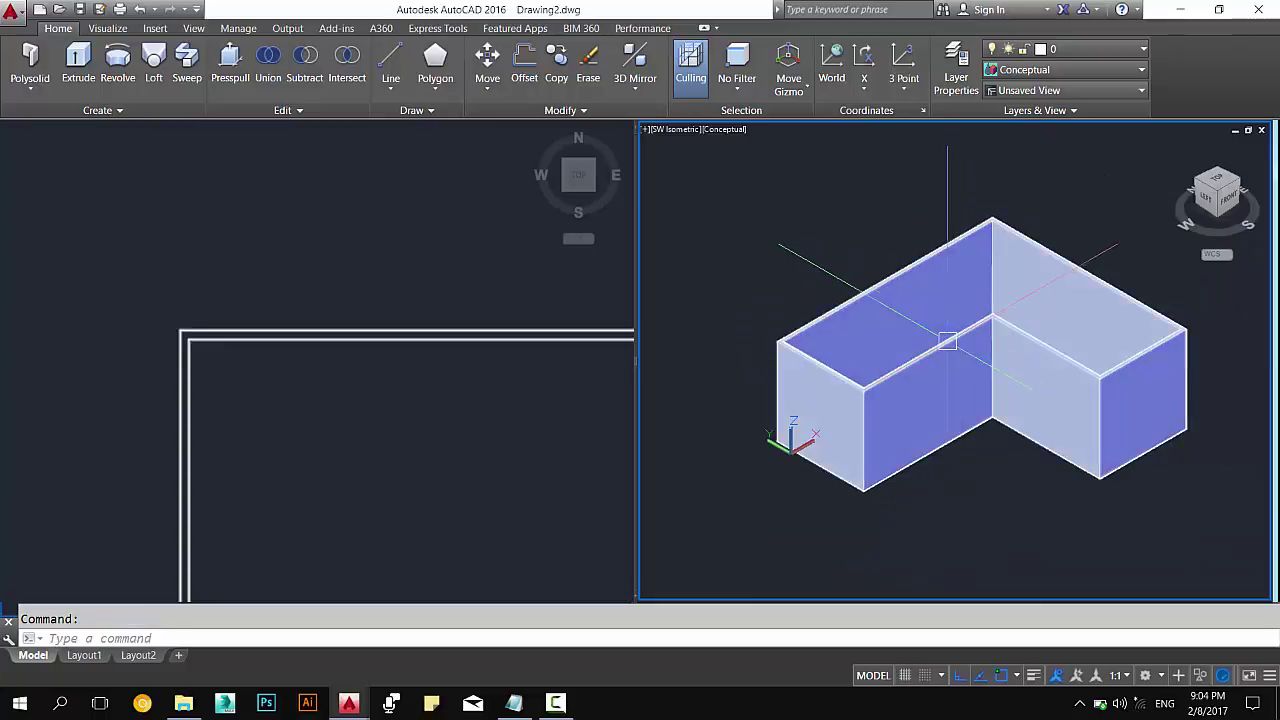
click(920, 376)
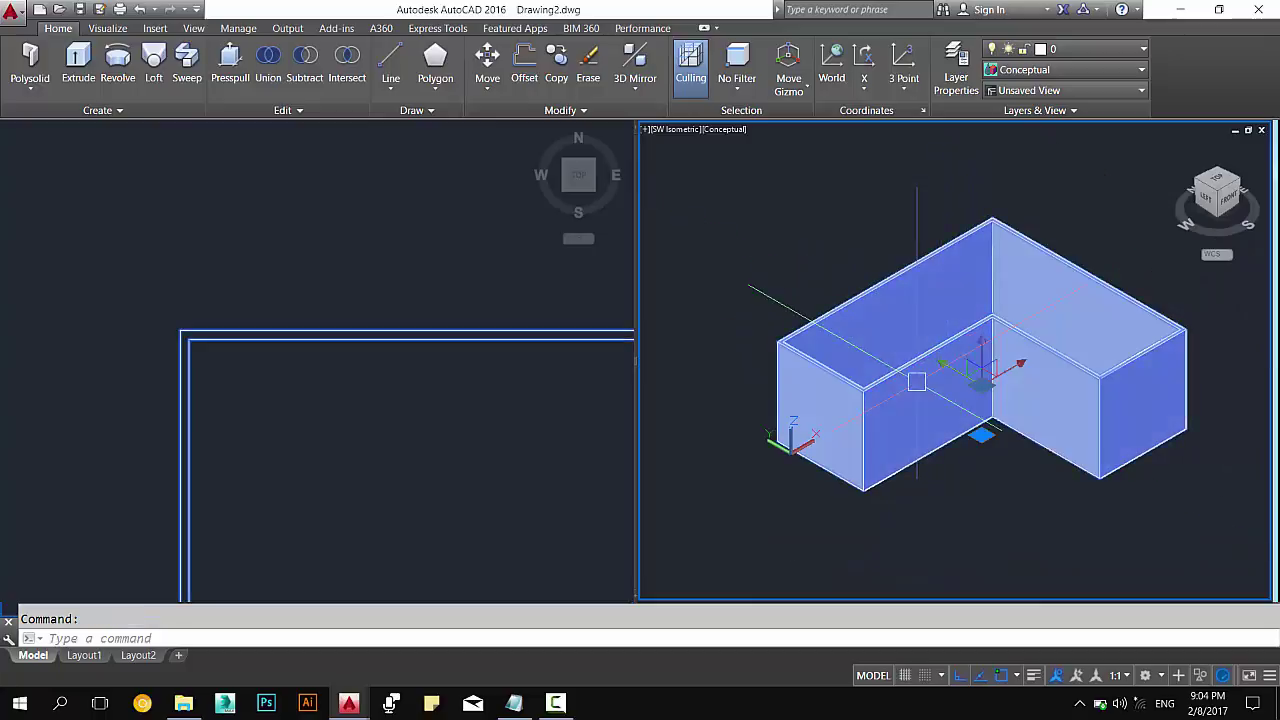
scroll(940, 385, up, 2)
scroll(950, 390, up, 2)
scroll(958, 395, up, 2)
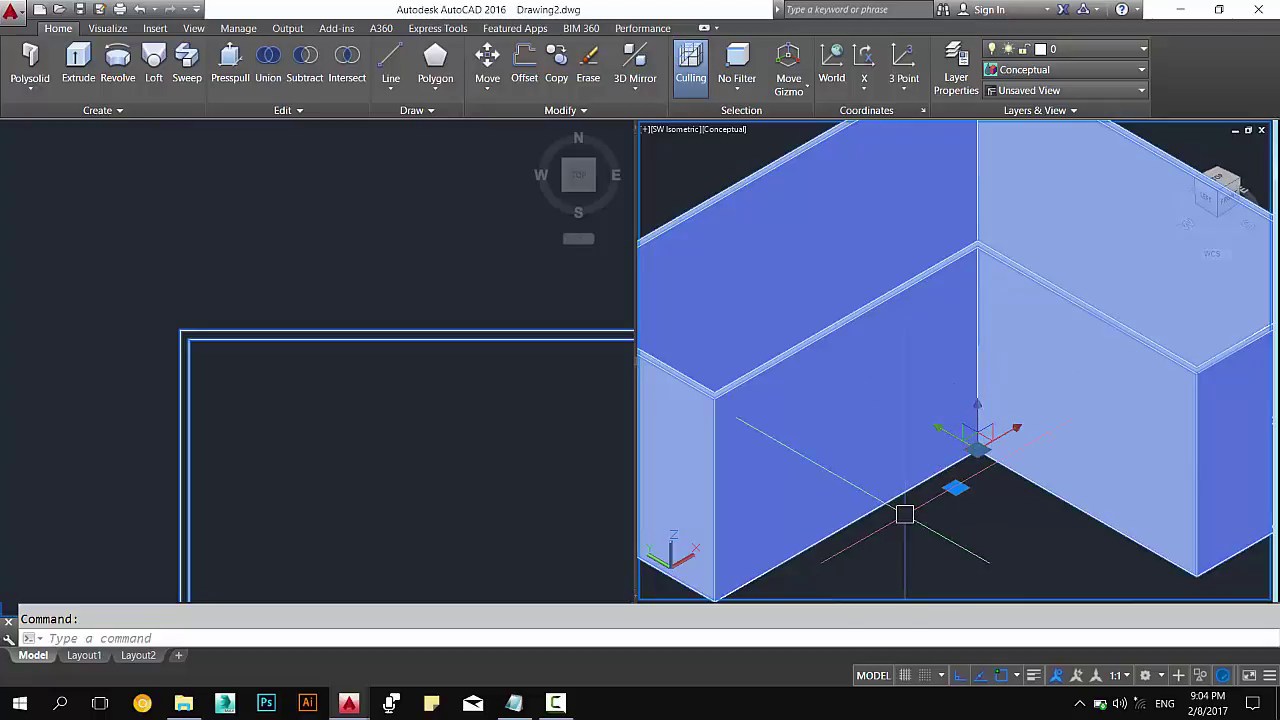
key(Escape)
Pan the 3D view up and right and reselect the solid for a closer look.
scroll(903, 480, down, 3)
click(910, 420)
scroll(915, 420, up, 2)
scroll(924, 423, up, 2)
middle_drag(924, 423, 997, 323)
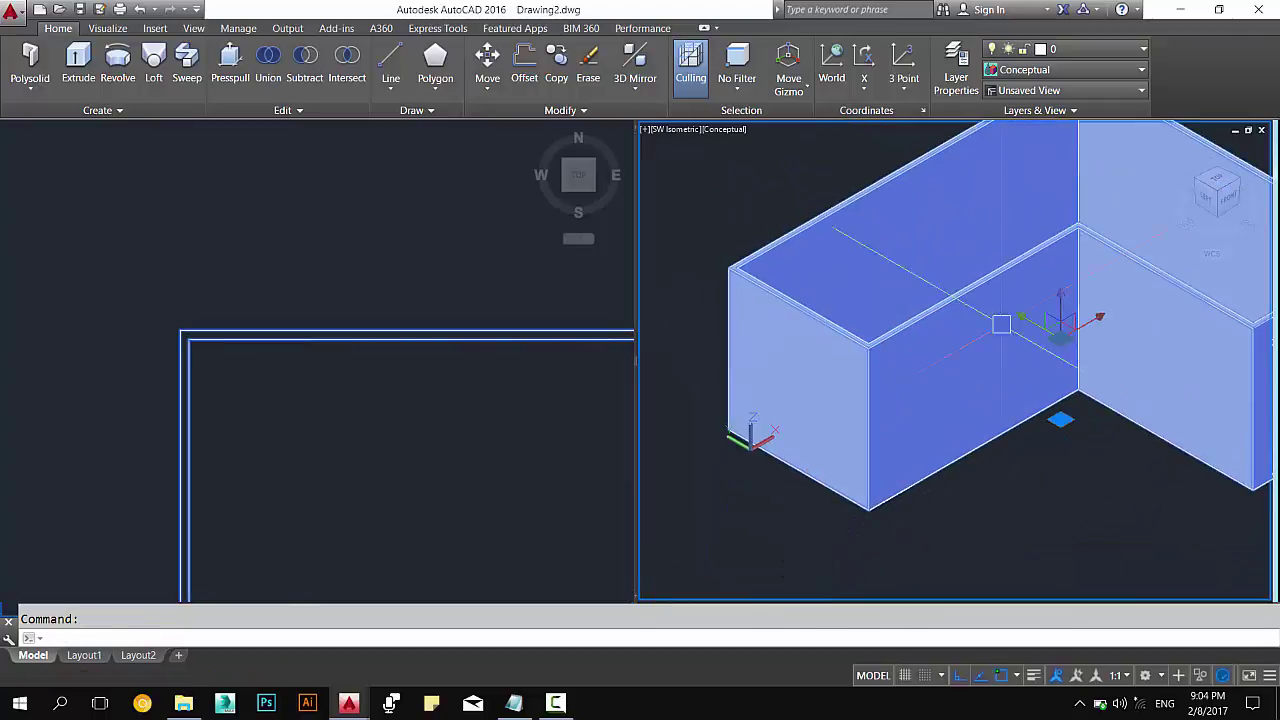
key(Escape)
click(862, 354)
scroll(862, 354, down, 3)
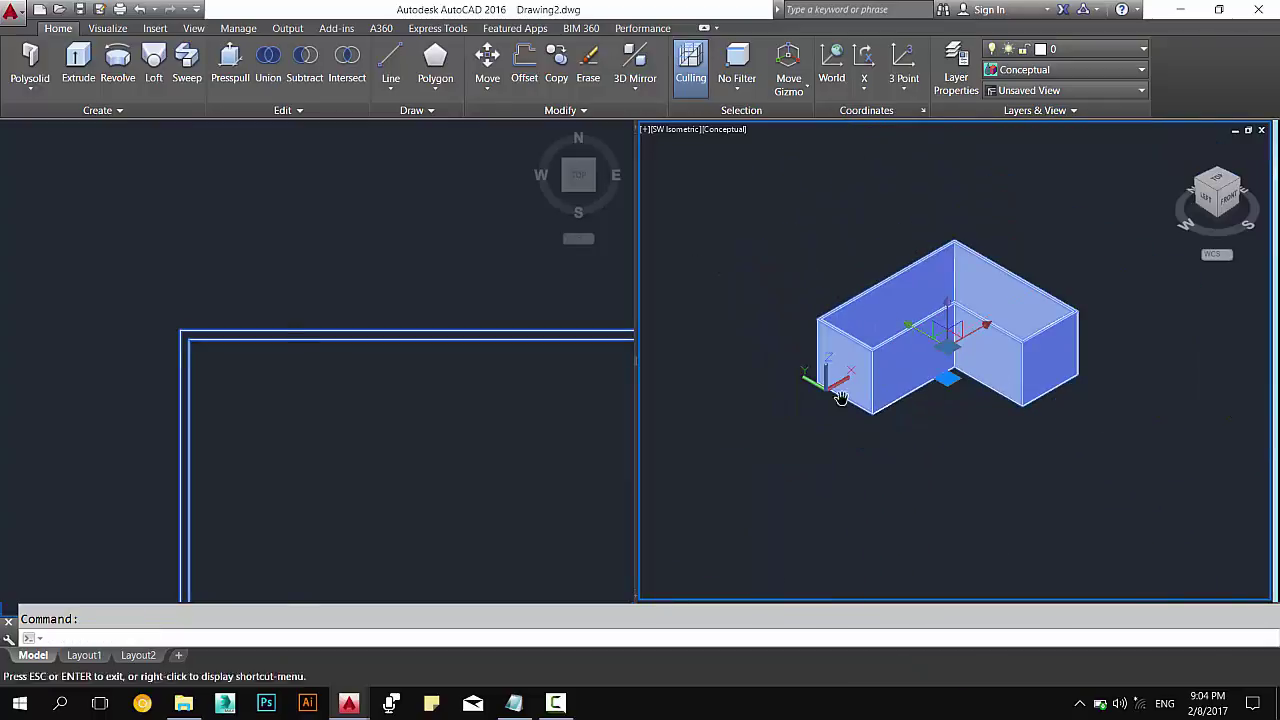
scroll(712, 405, up, 2)
scroll(737, 410, up, 1)
key(Escape)
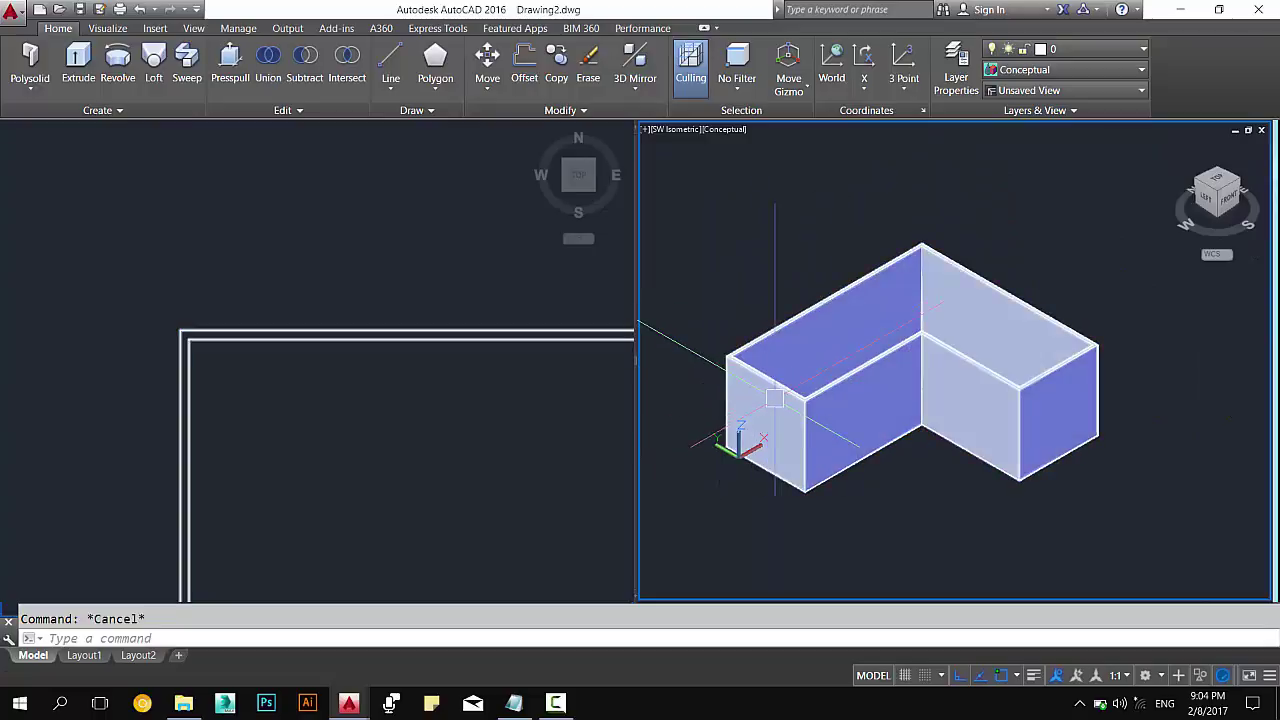
click(756, 381)
Show the selected solid's properties, inspect them, and close the Properties palette.
key(Return)
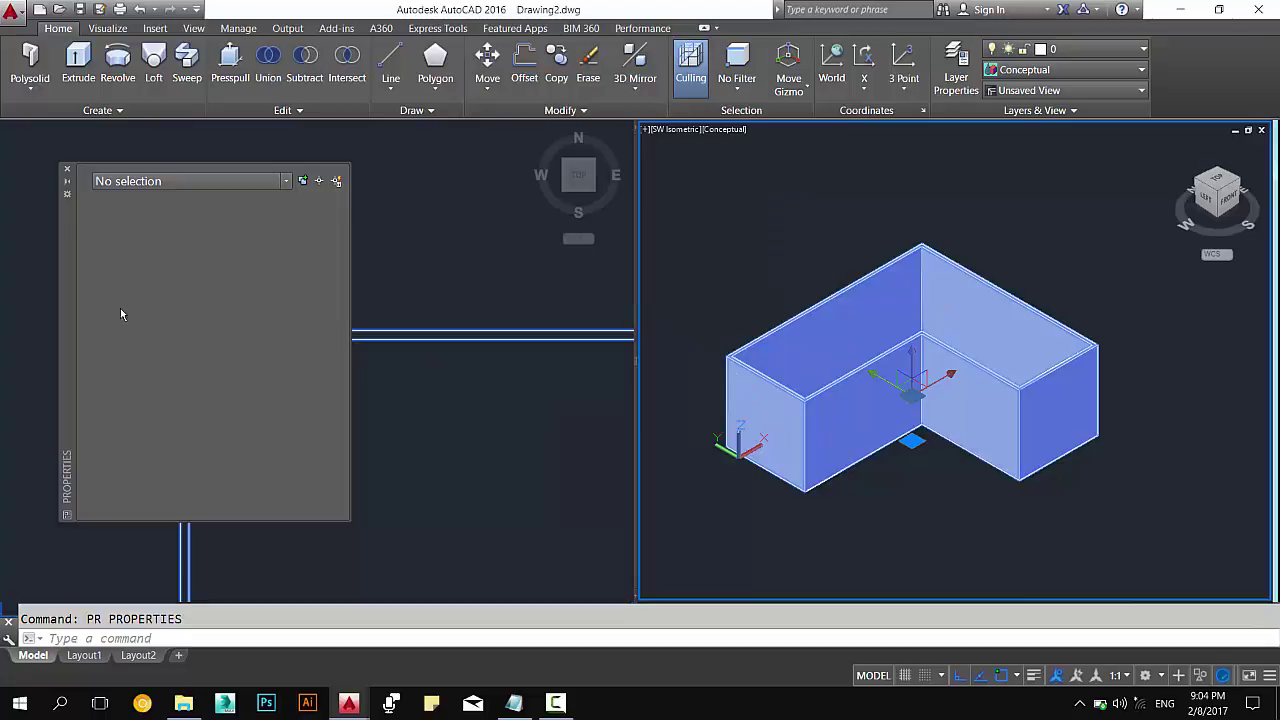
click(510, 359)
key(Escape)
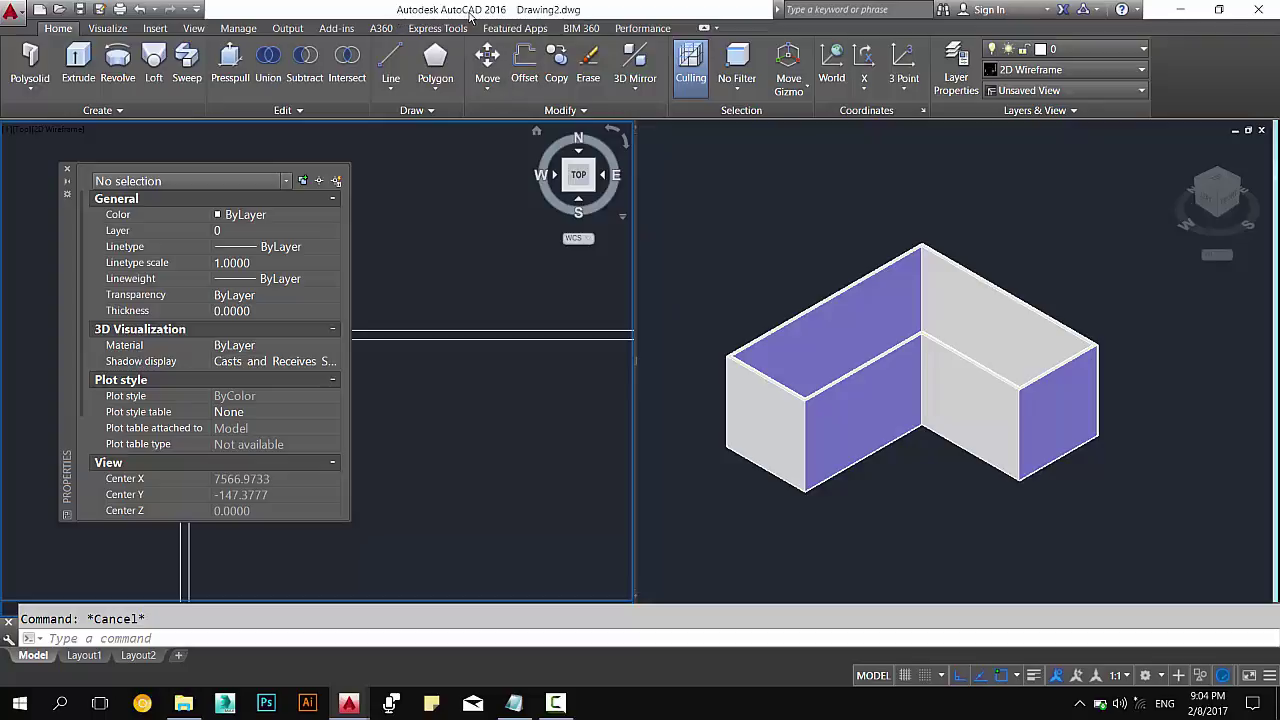
click(429, 243)
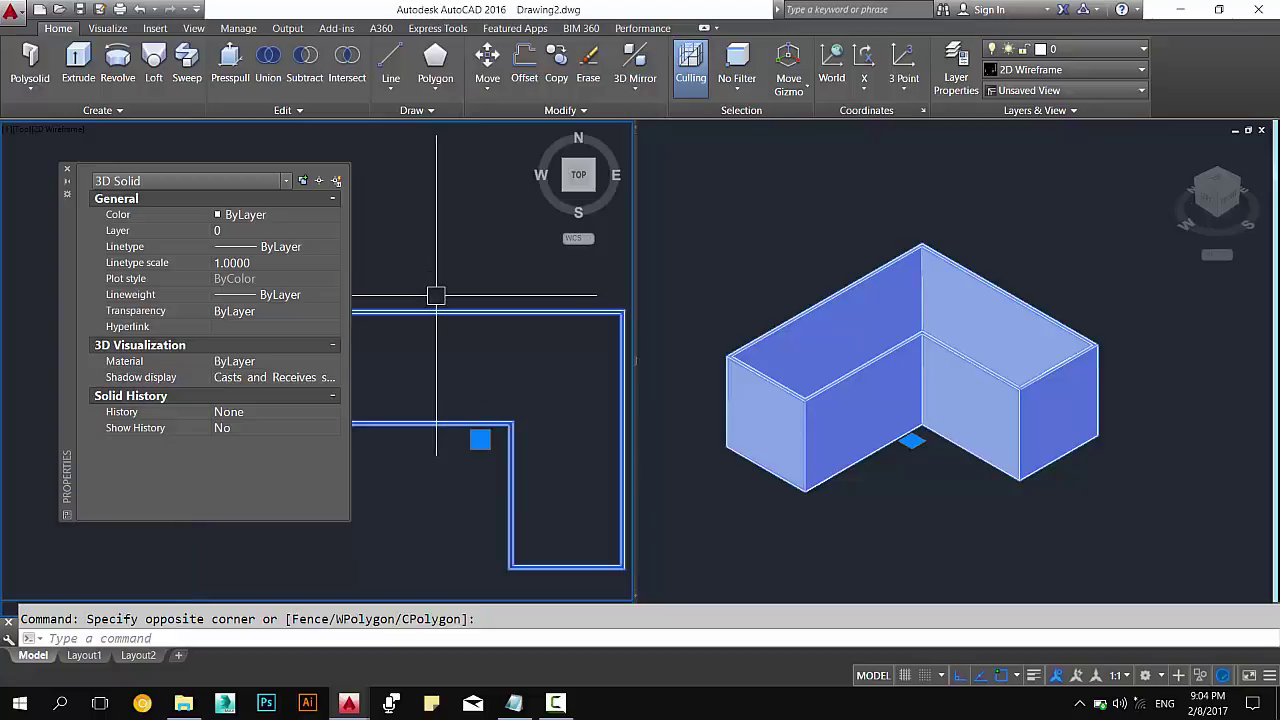
key(Escape)
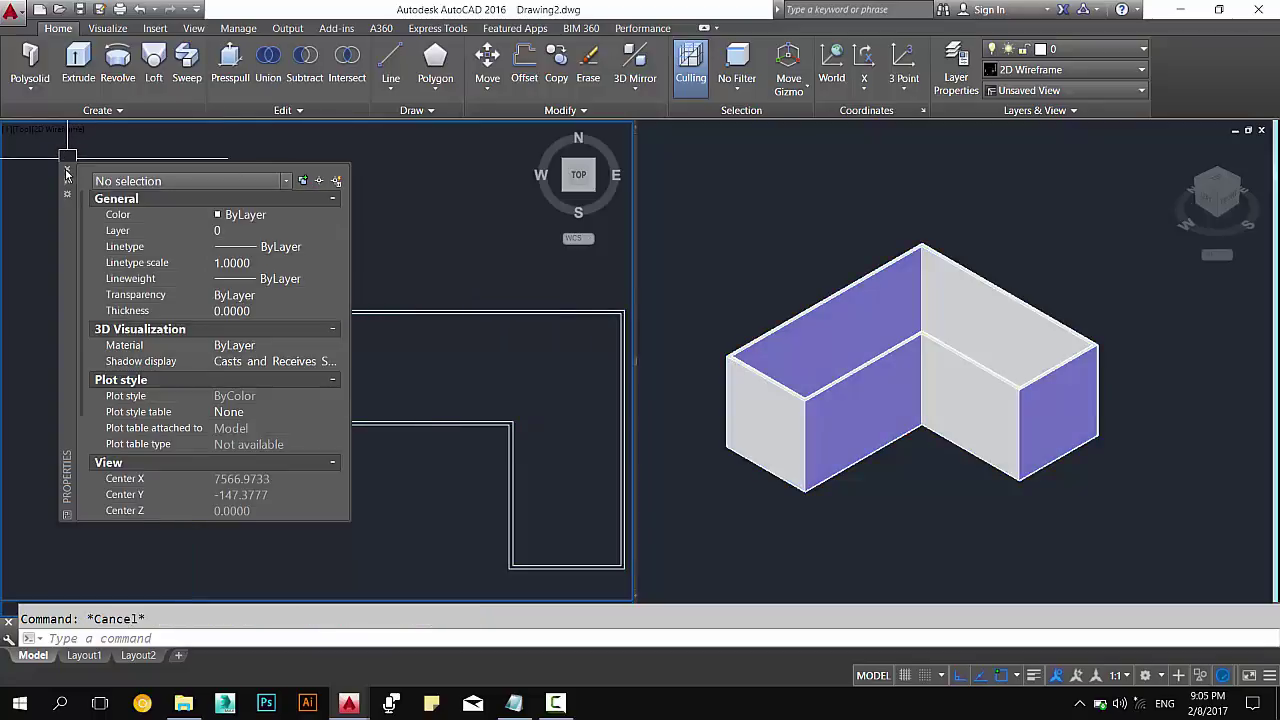
click(67, 168)
Pan and zoom the top view, then bring up the Notepad command list.
scroll(382, 307, down, 4)
mouse_move(382, 307)
middle_down()
mouse_move(210, 341)
mouse_move(304, 294)
middle_up()
scroll(229, 340, up, 4)
click(163, 375)
key(Escape)
scroll(304, 294, down, 2)
drag(343, 380, 331, 355)
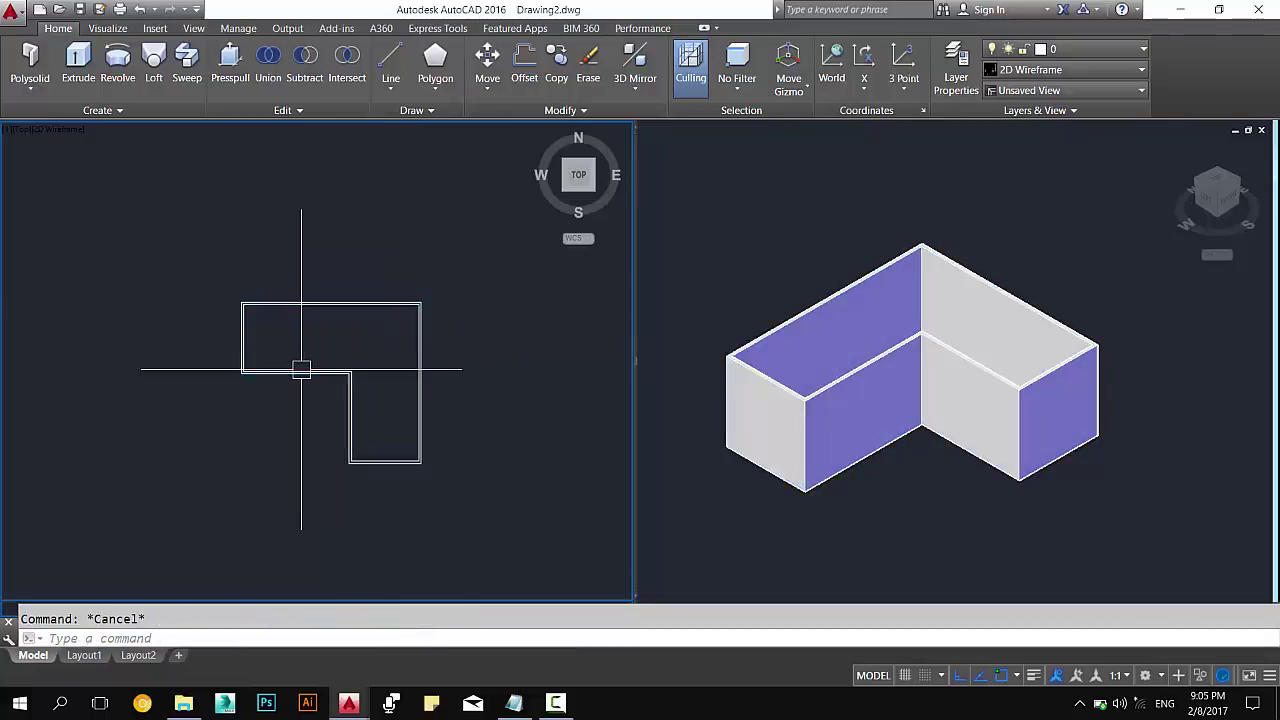
scroll(296, 358, up, 4)
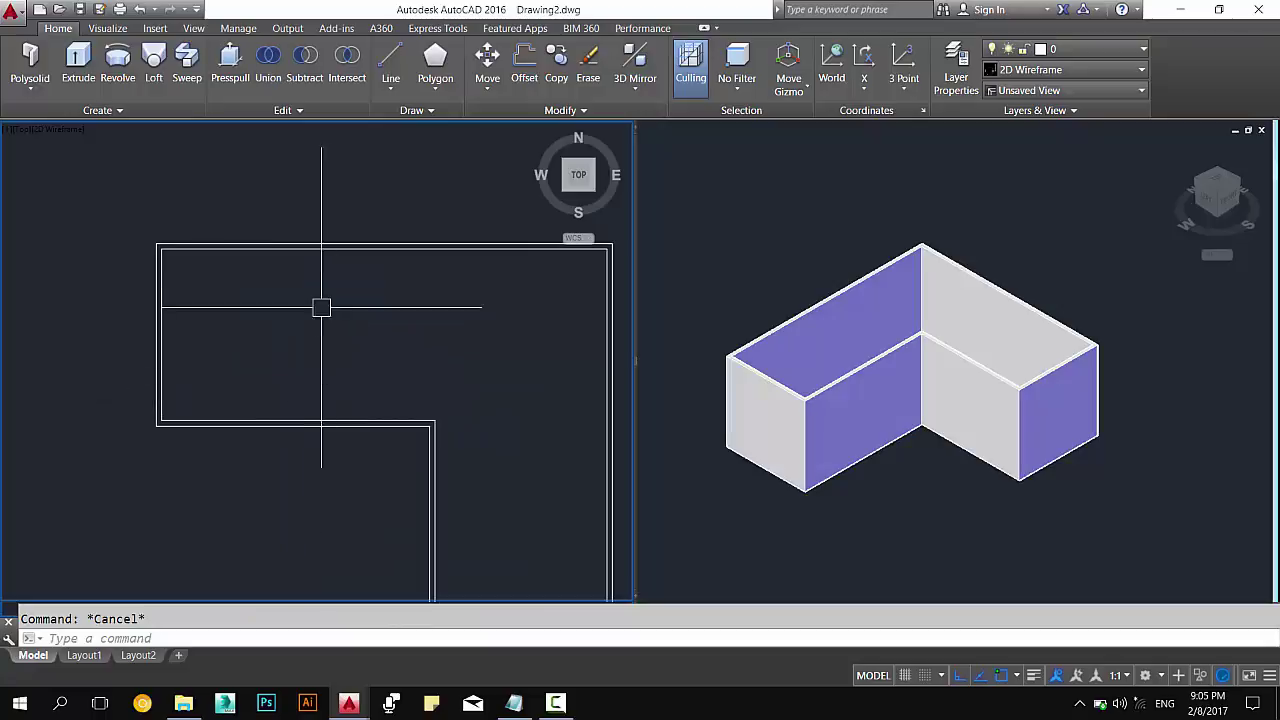
click(514, 703)
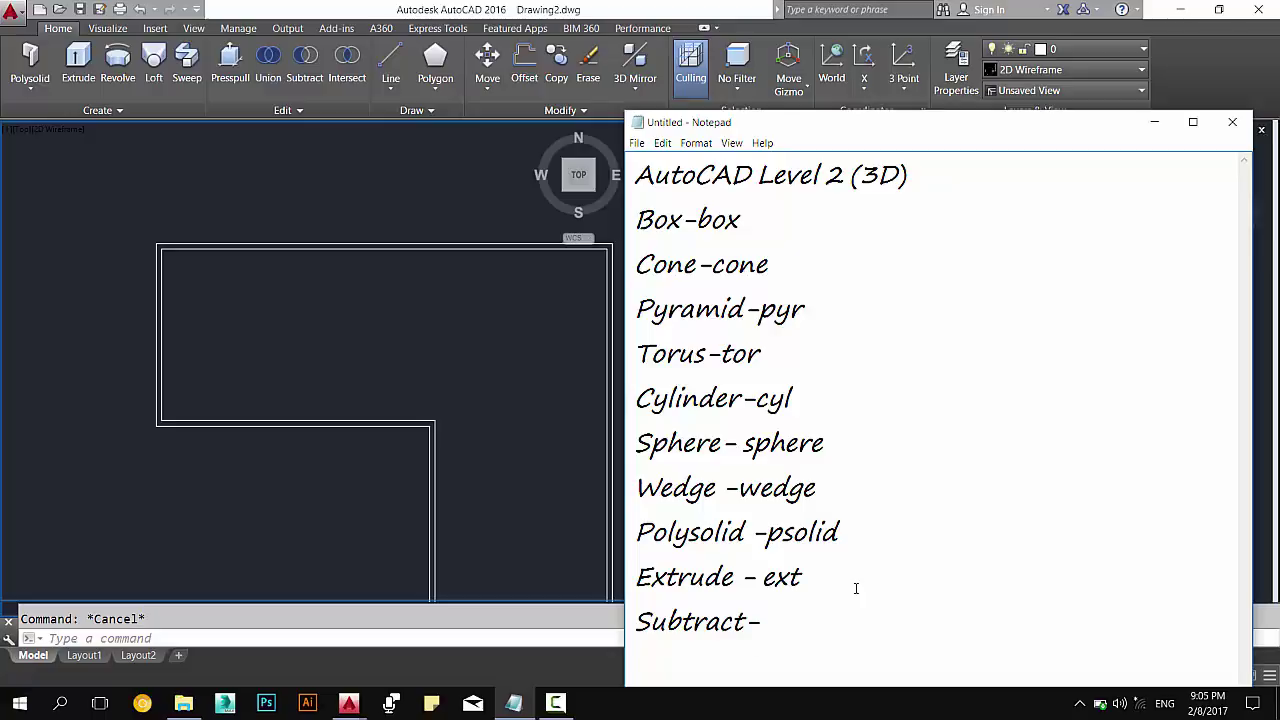
Back in the drawing, test the SU (Subtract) shortcut, cancel it, and zoom out the top view.
click(295, 408)
text(su)
key(Return)
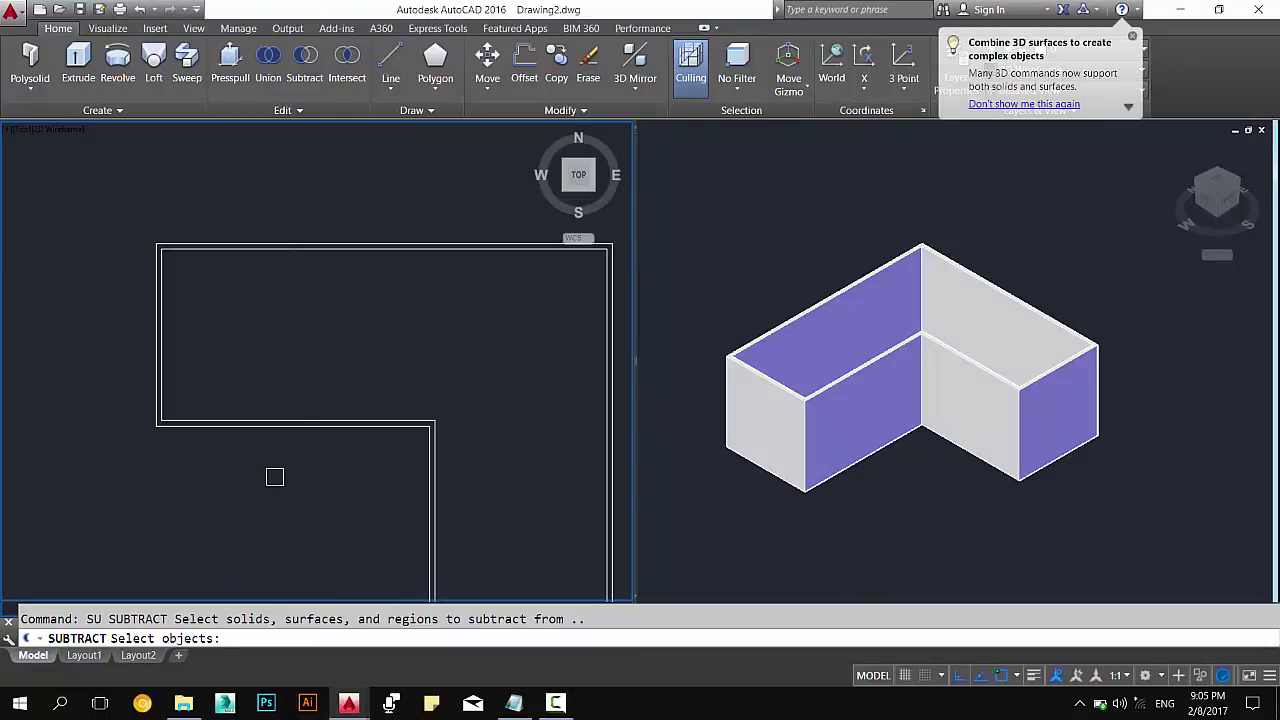
key(Escape)
scroll(249, 375, down, 2)
Window-select the L-shaped solid in the top view and shift the view left.
click(263, 371)
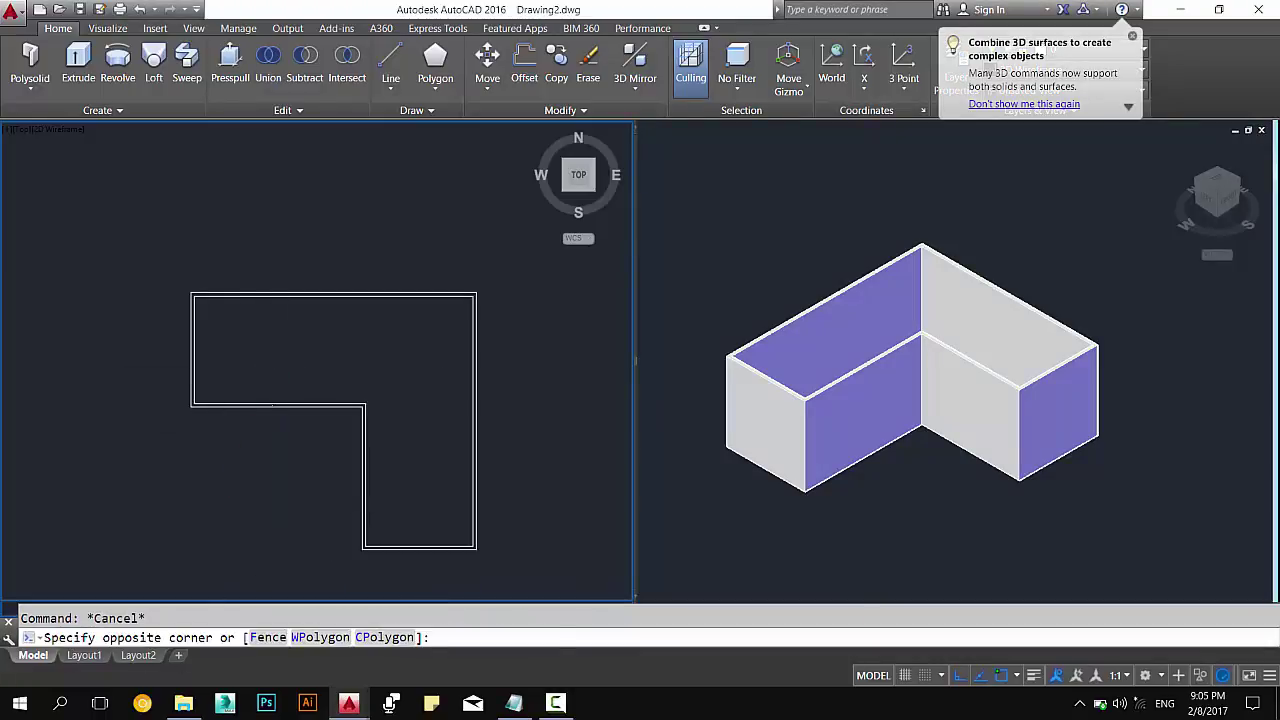
click(354, 351)
key(Escape)
click(443, 337)
click(280, 437)
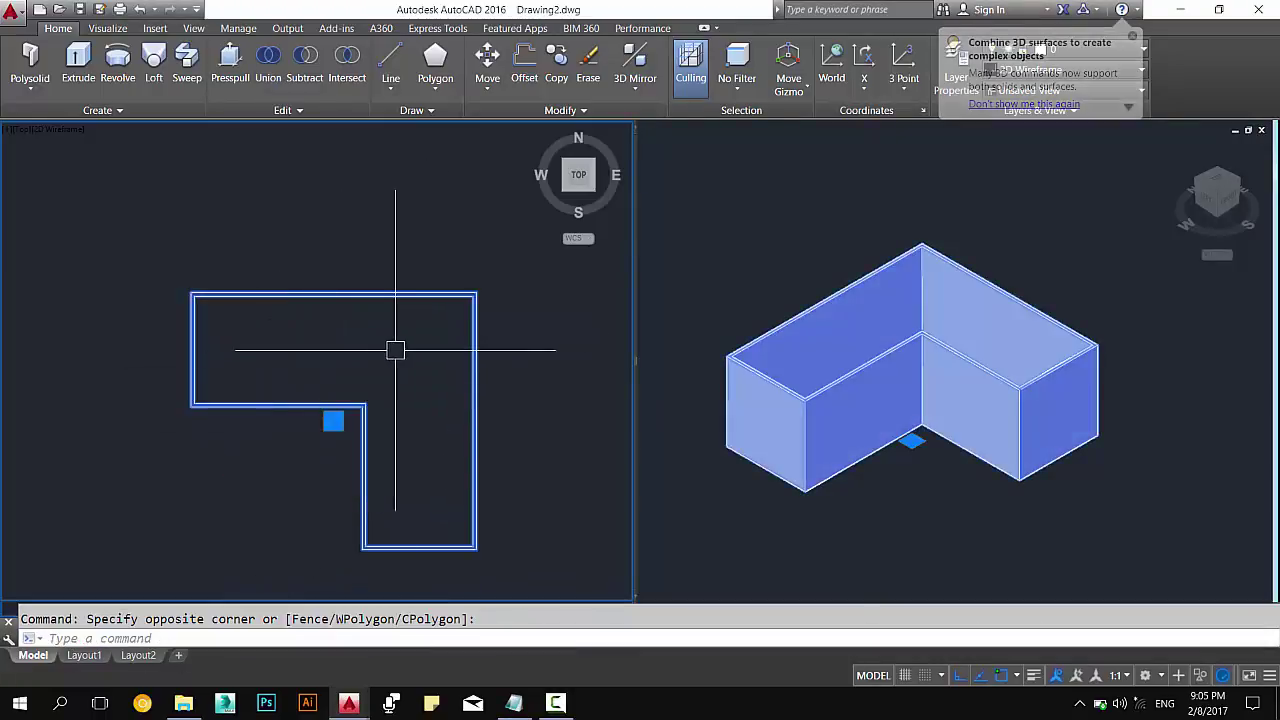
middle_drag(395, 350, 329, 329)
key(Escape)
click(826, 290)
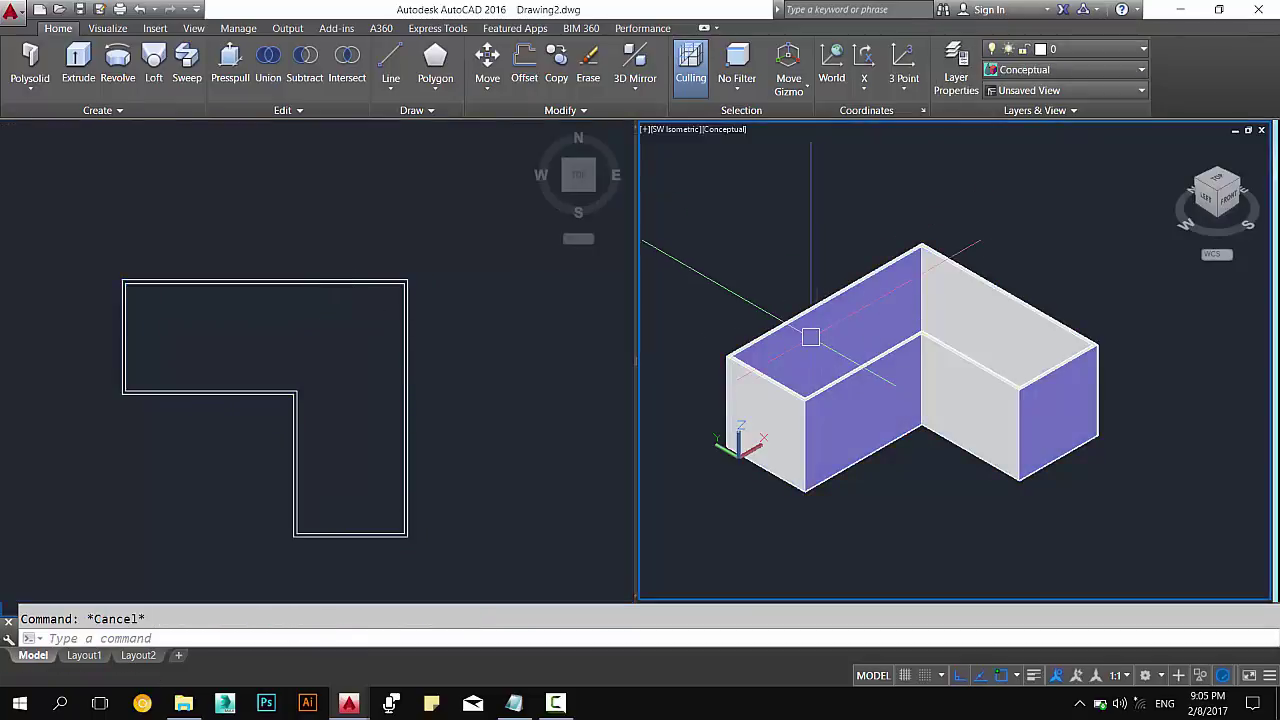
Erase the L-shaped solid with the E command.
click(376, 415)
text(e)
key(Return)
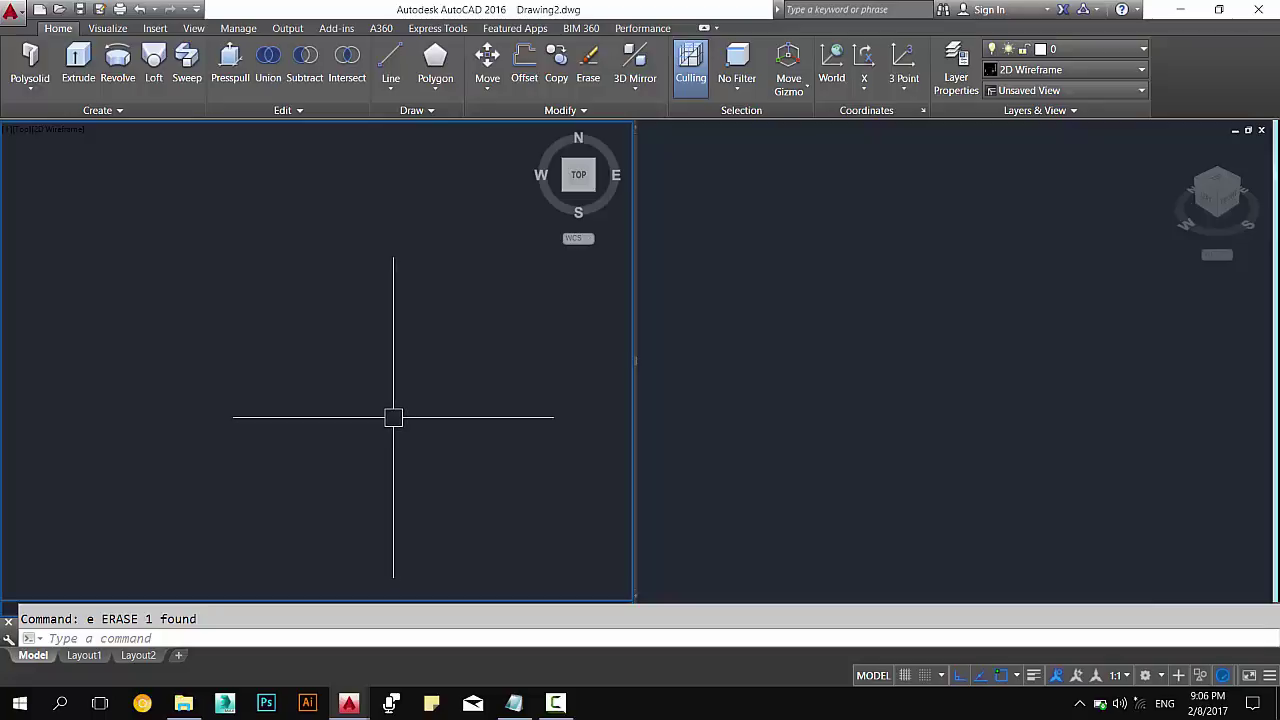
key(Escape)
Abandon a first polyline attempt and move the top view to the right.
text(pl)
key(Return)
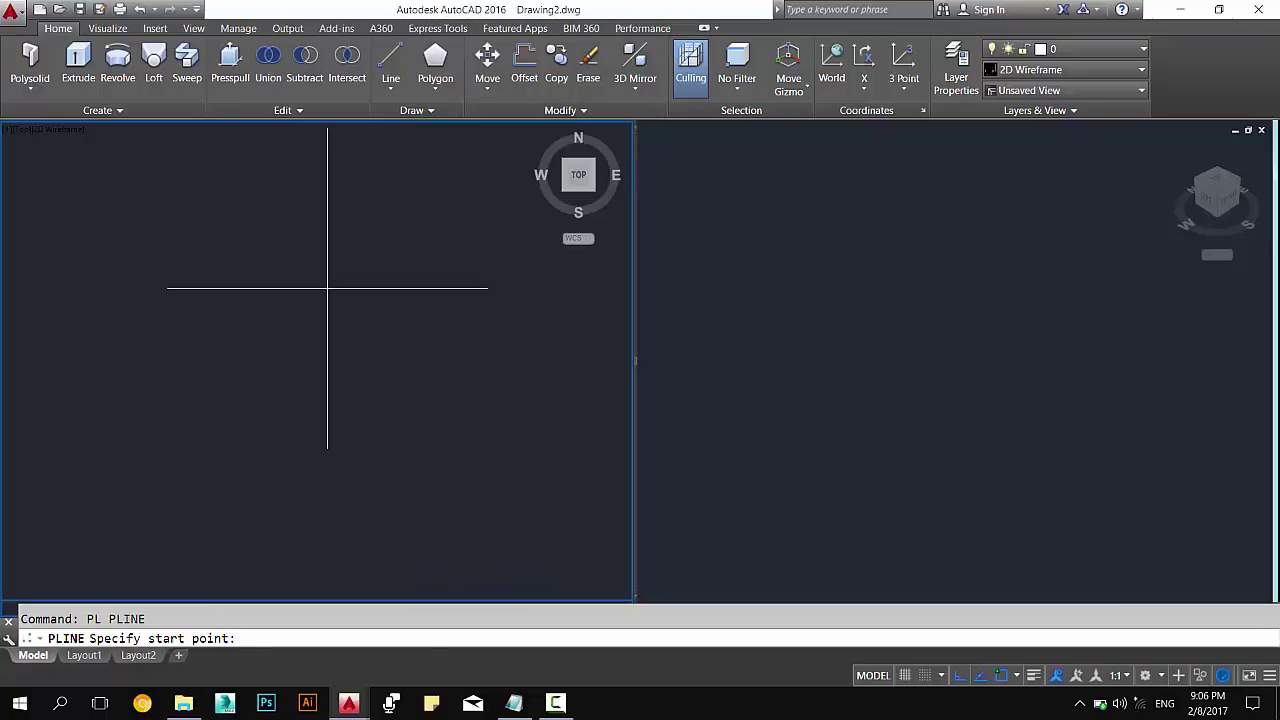
click(327, 288)
key(Escape)
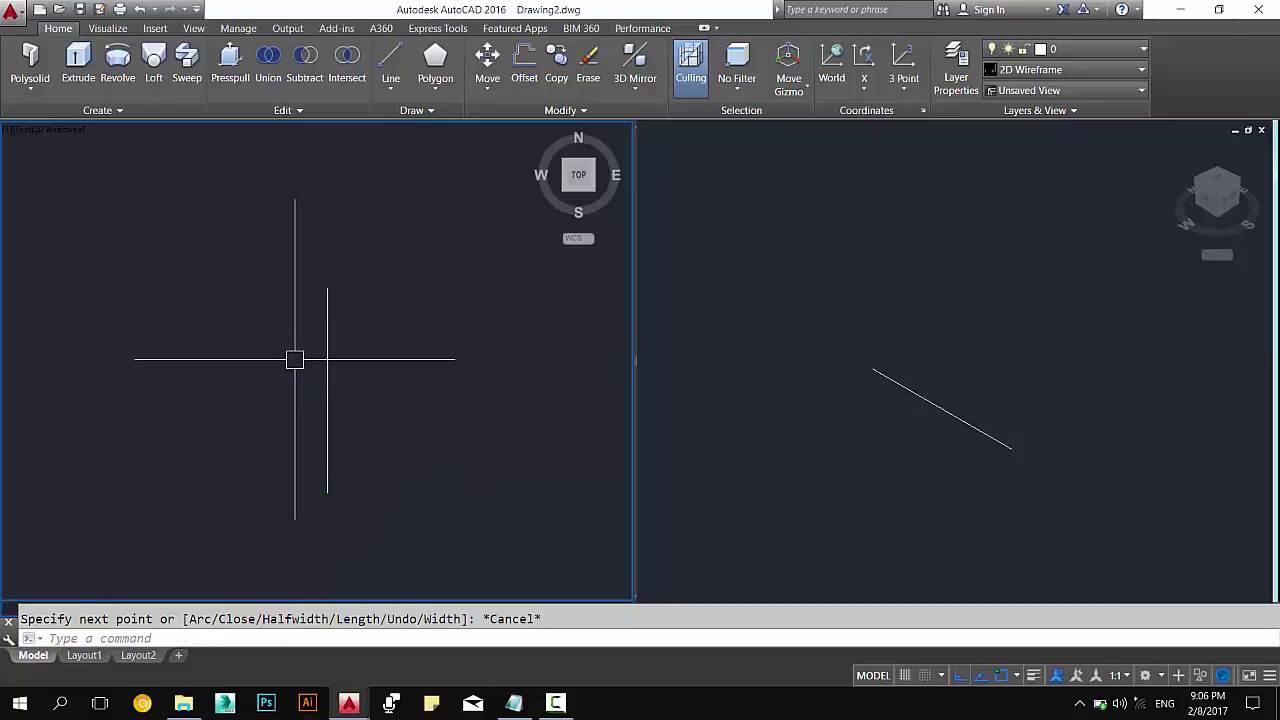
mouse_move(294, 359)
middle_down()
mouse_move(371, 394)
mouse_move(311, 349)
mouse_move(389, 381)
middle_up()
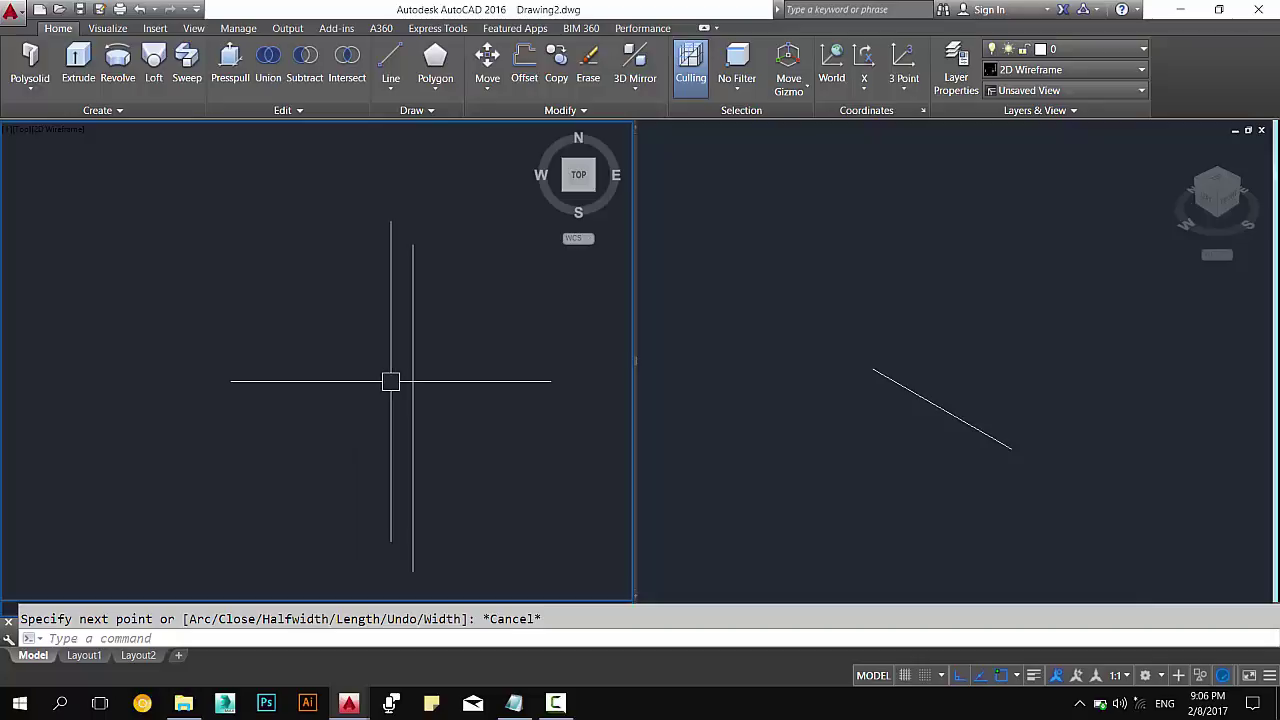
key(Escape)
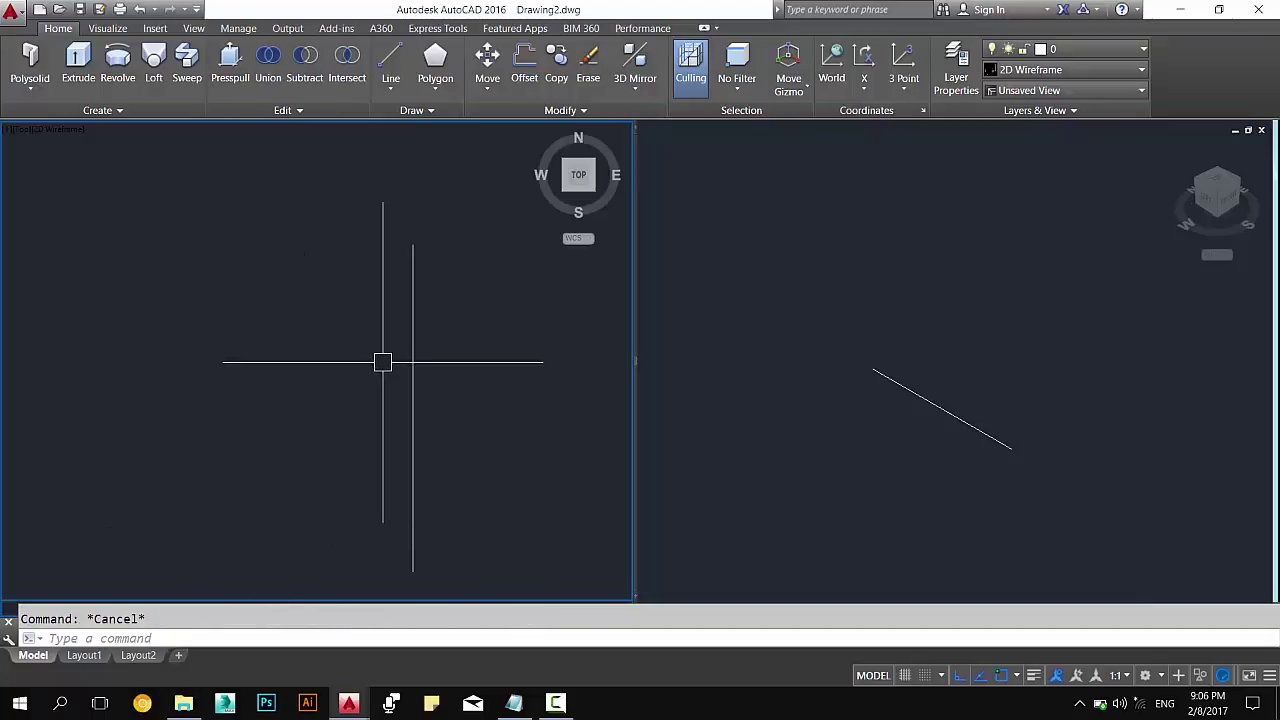
Draw the vase profile polyline: a curved arc side, then a straight bottom line to the vertical line.
text(pl)
key(Return)
click(299, 266)
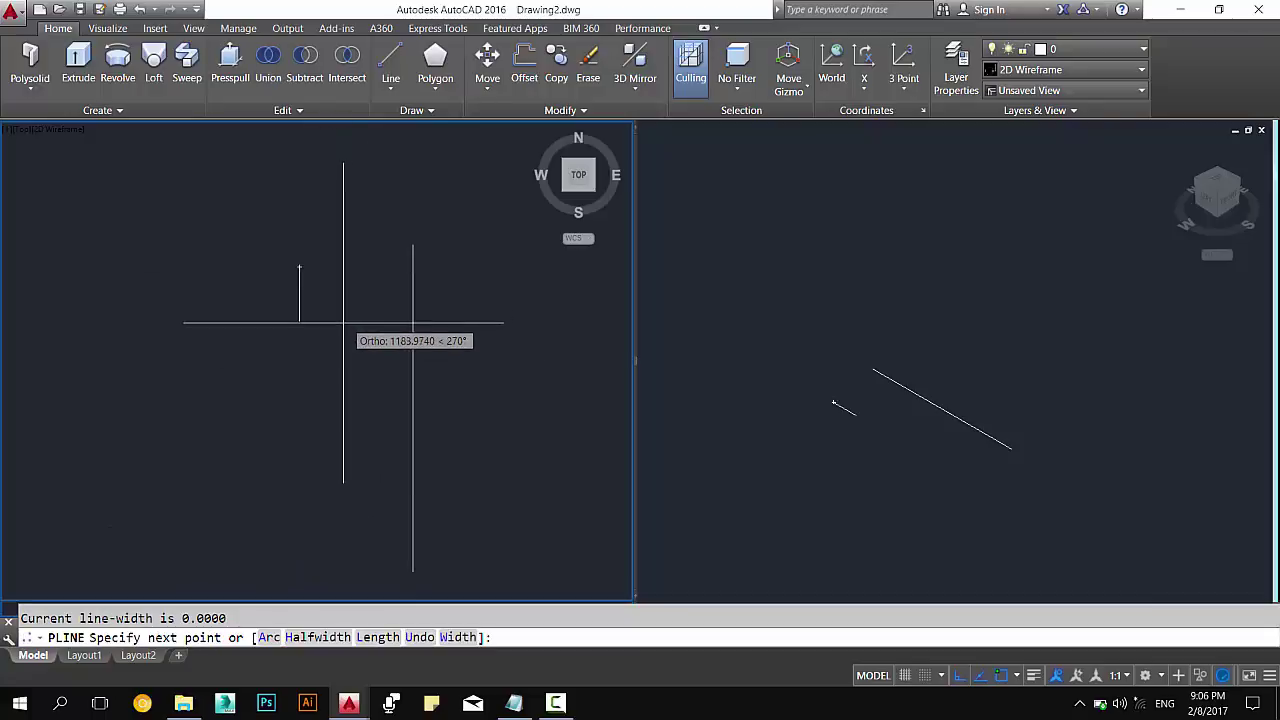
text(a)
key(Return)
text(s)
key(Return)
click(333, 321)
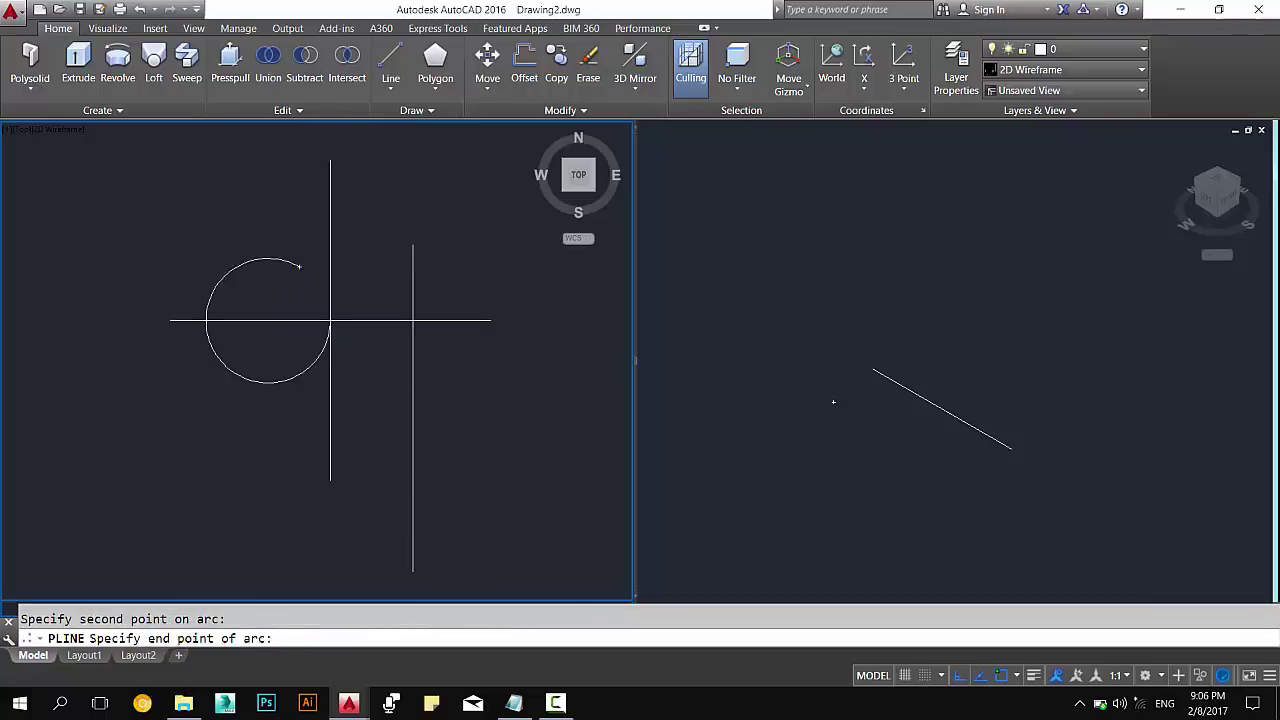
click(307, 392)
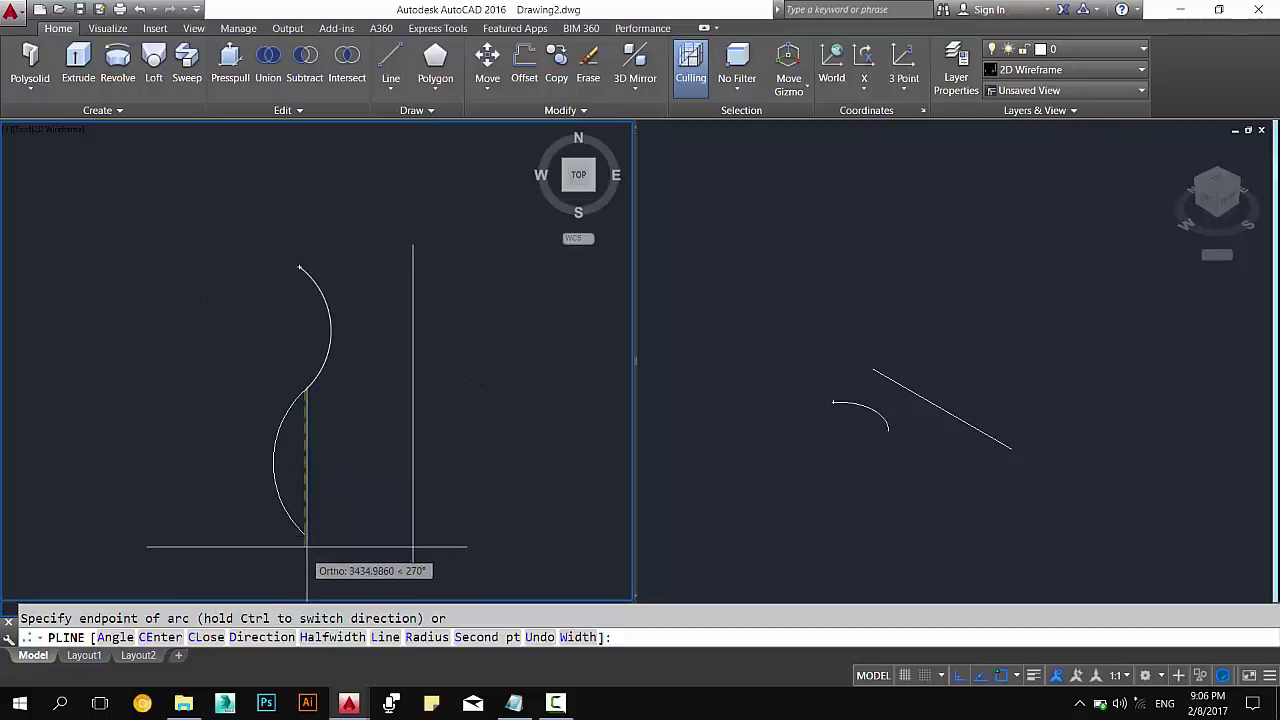
key(F8)
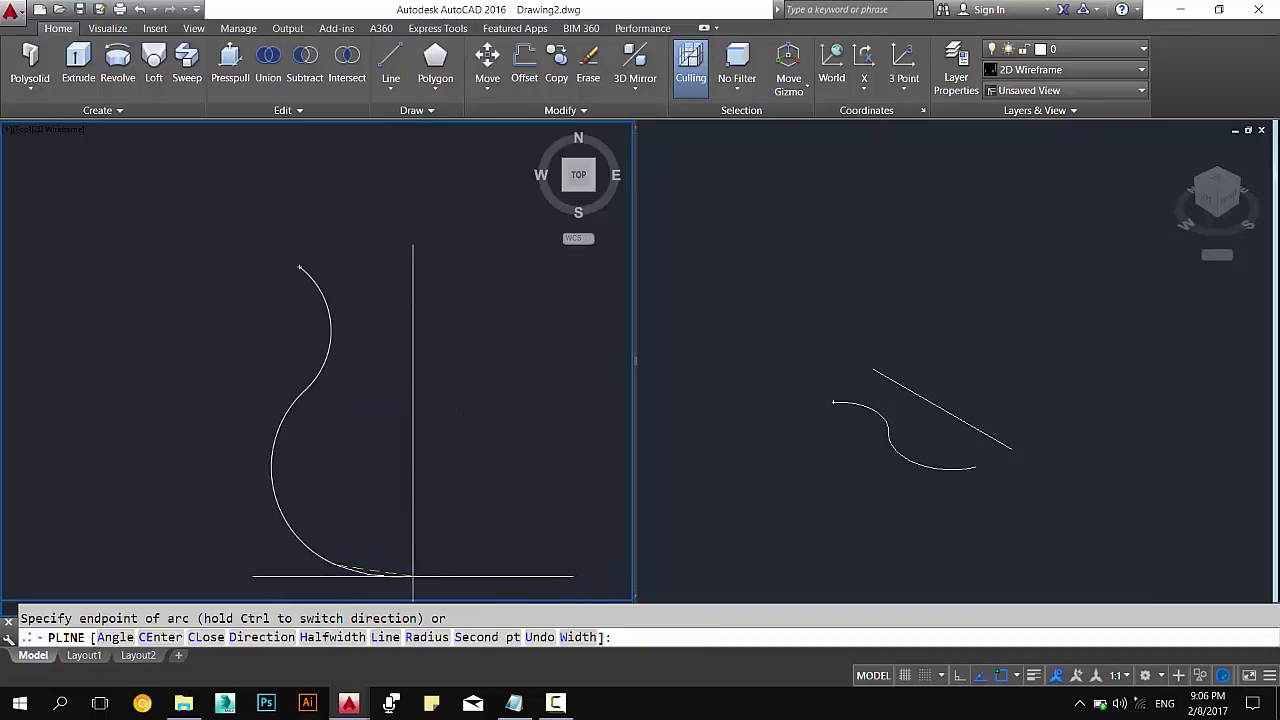
text(l)
key(Return)
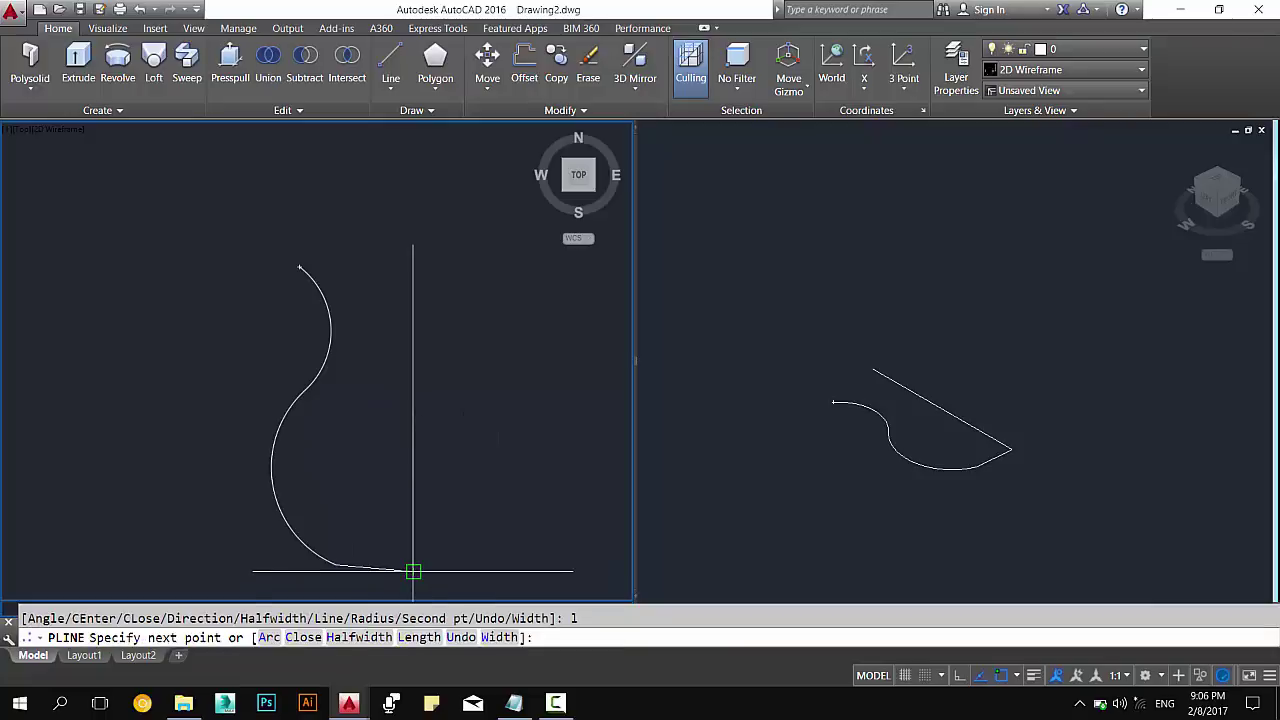
click(412, 566)
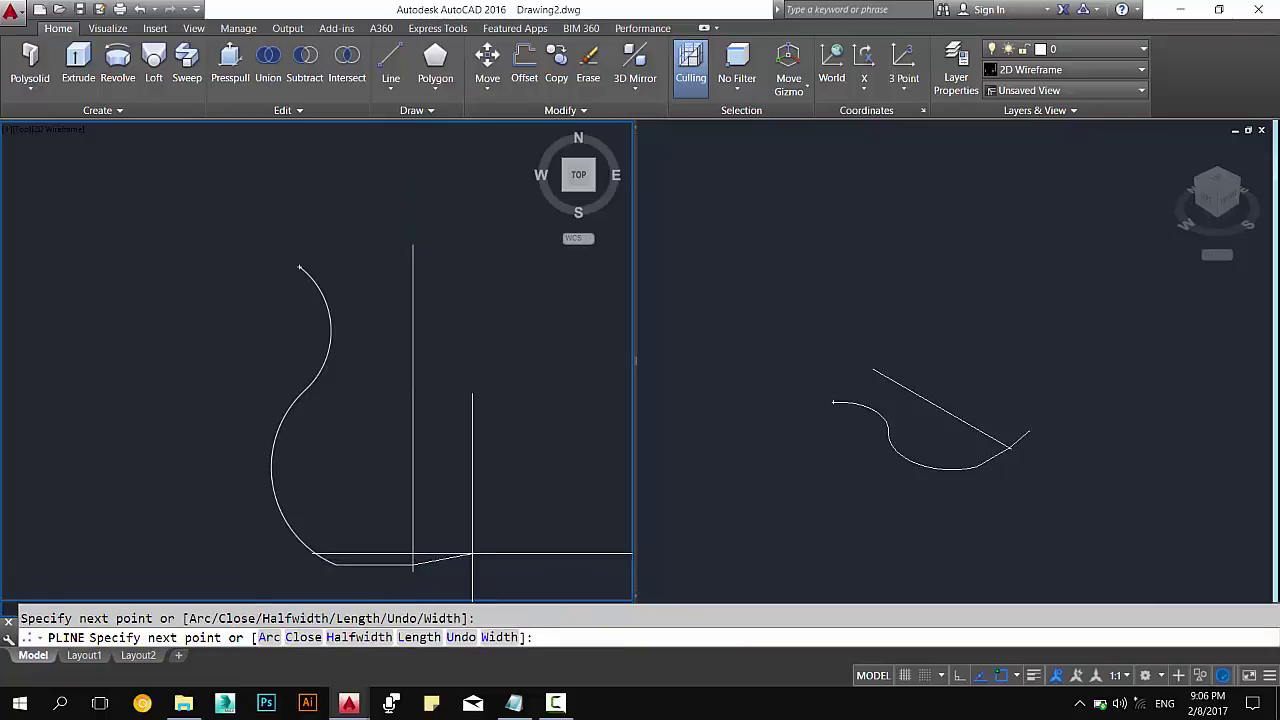
key(Escape)
Draw the top line from the curve's upper end across the vertical line and recentre the profile.
key(Return)
click(299, 266)
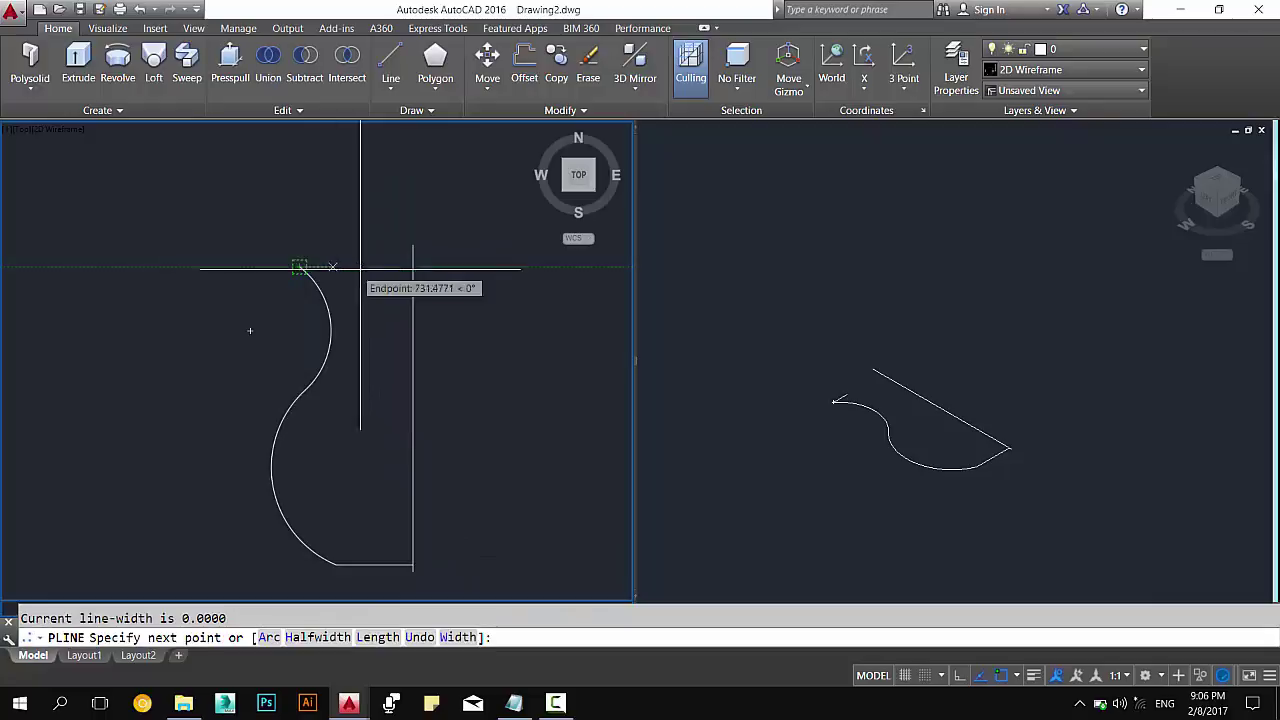
click(459, 266)
scroll(430, 374, down, 2)
key(Escape)
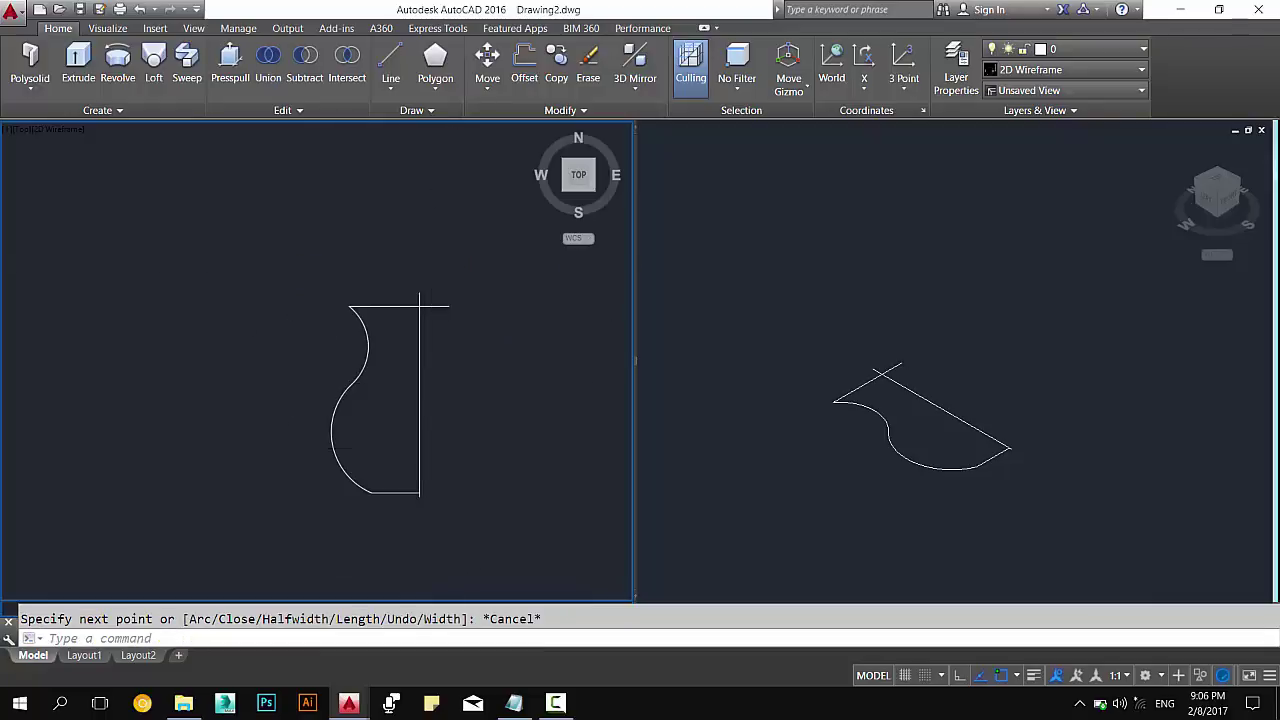
middle_drag(410, 430, 428, 386)
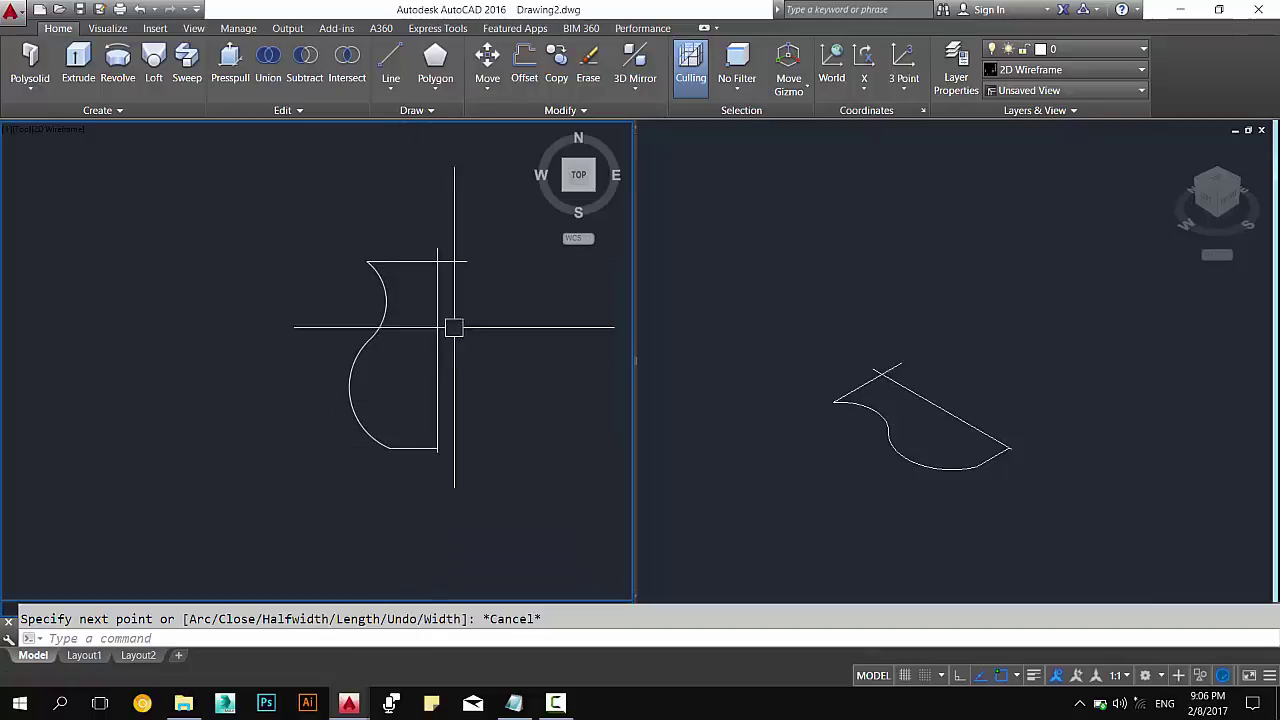
key(Escape)
Create a closed boundary polyline with BOUNDARY by picking a point inside the vase outline.
text(bo)
key(Return)
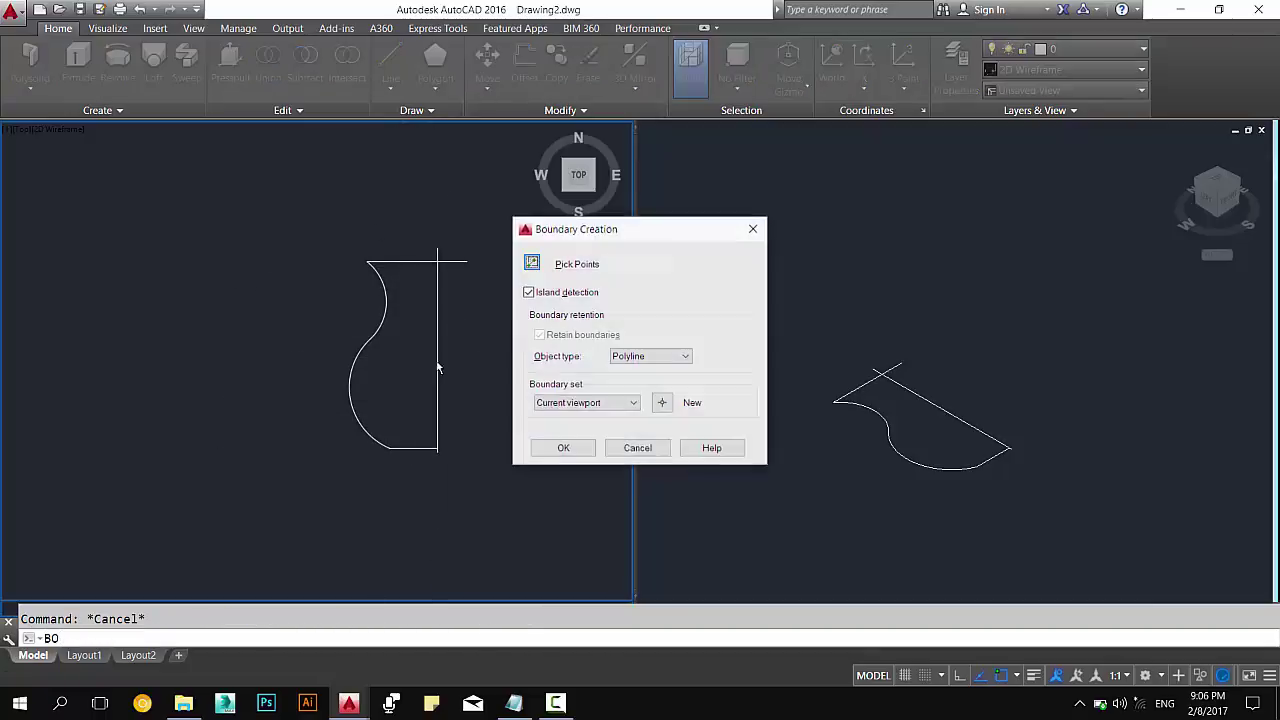
click(577, 263)
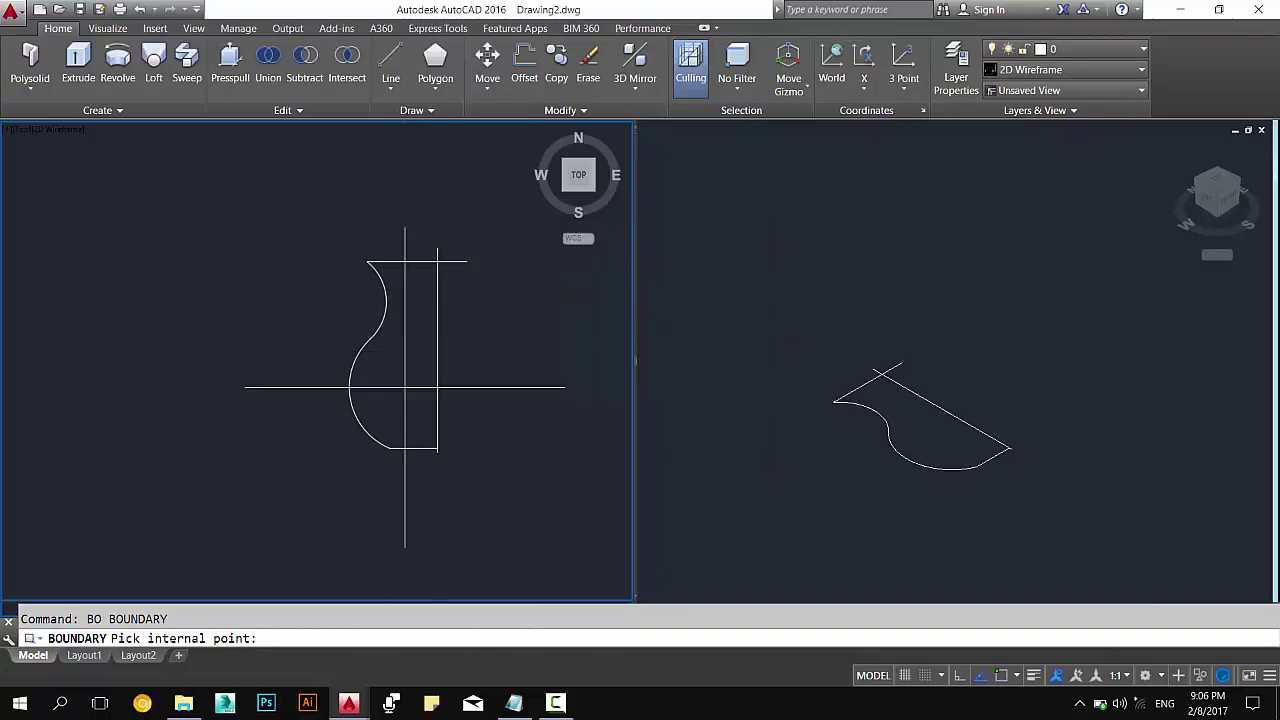
click(420, 386)
key(Return)
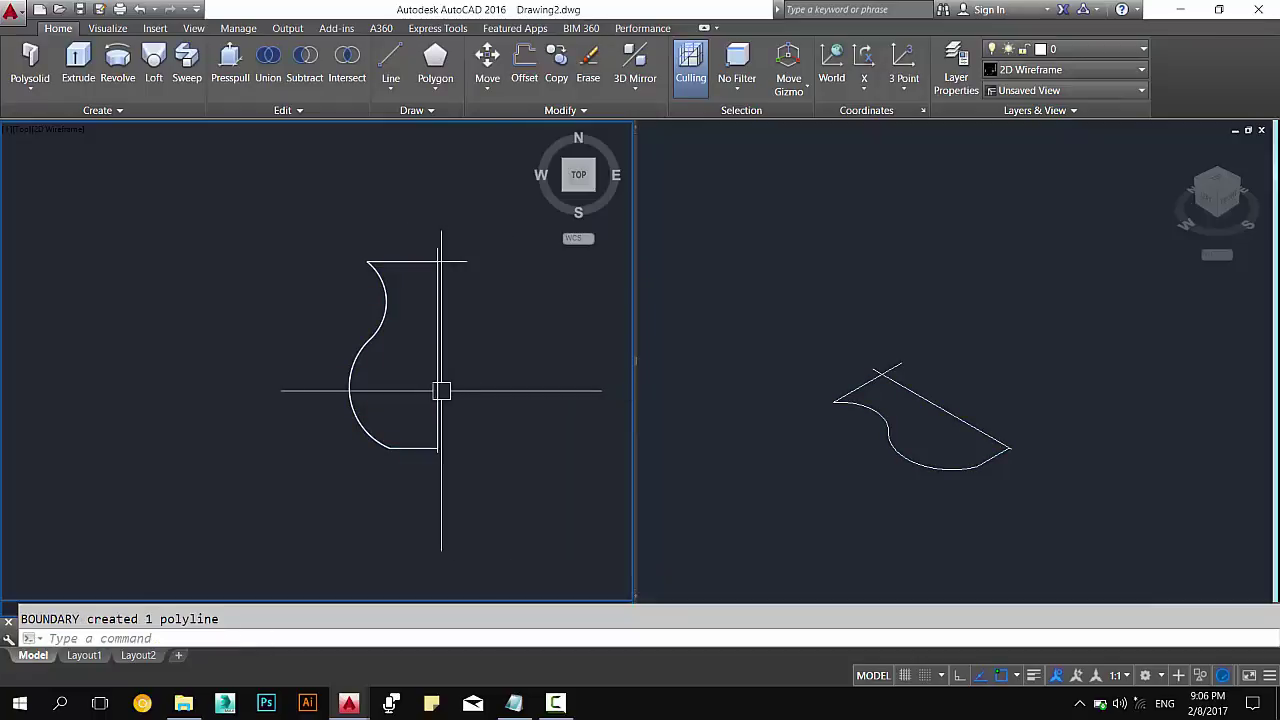
Move the new boundary polyline to the left of the original profile lines.
click(438, 390)
text(m)
key(Return)
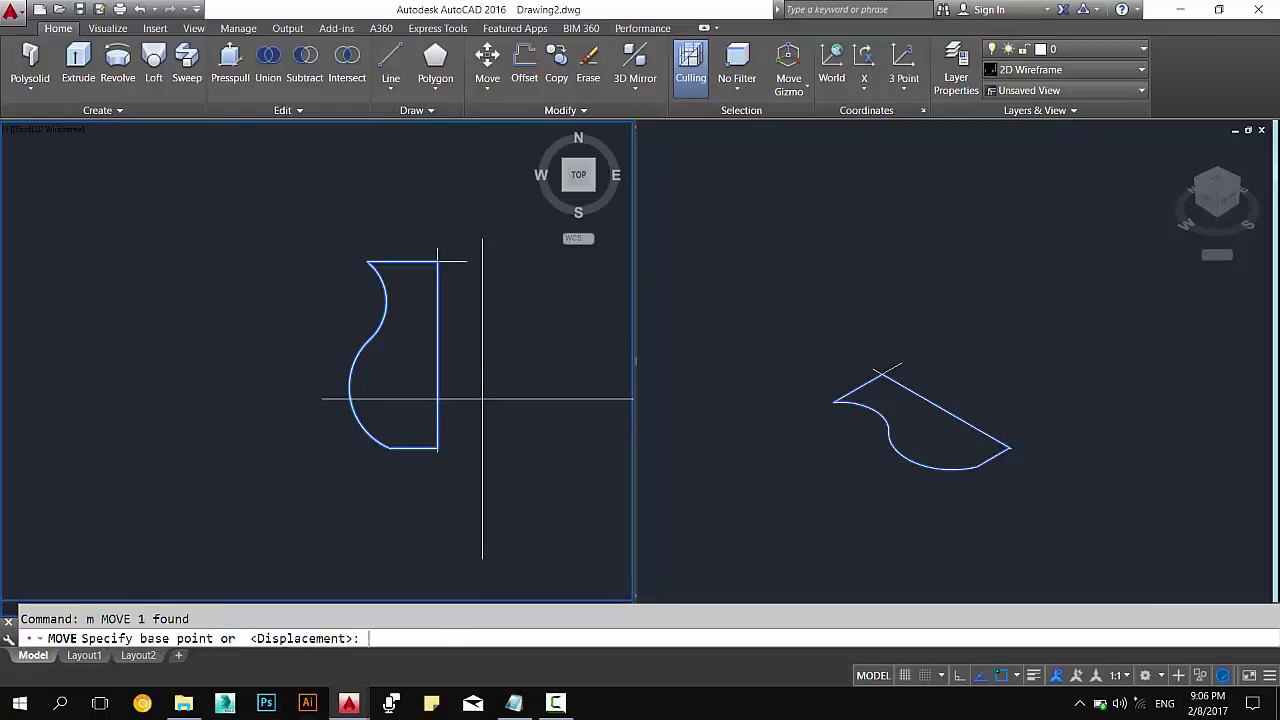
click(437, 262)
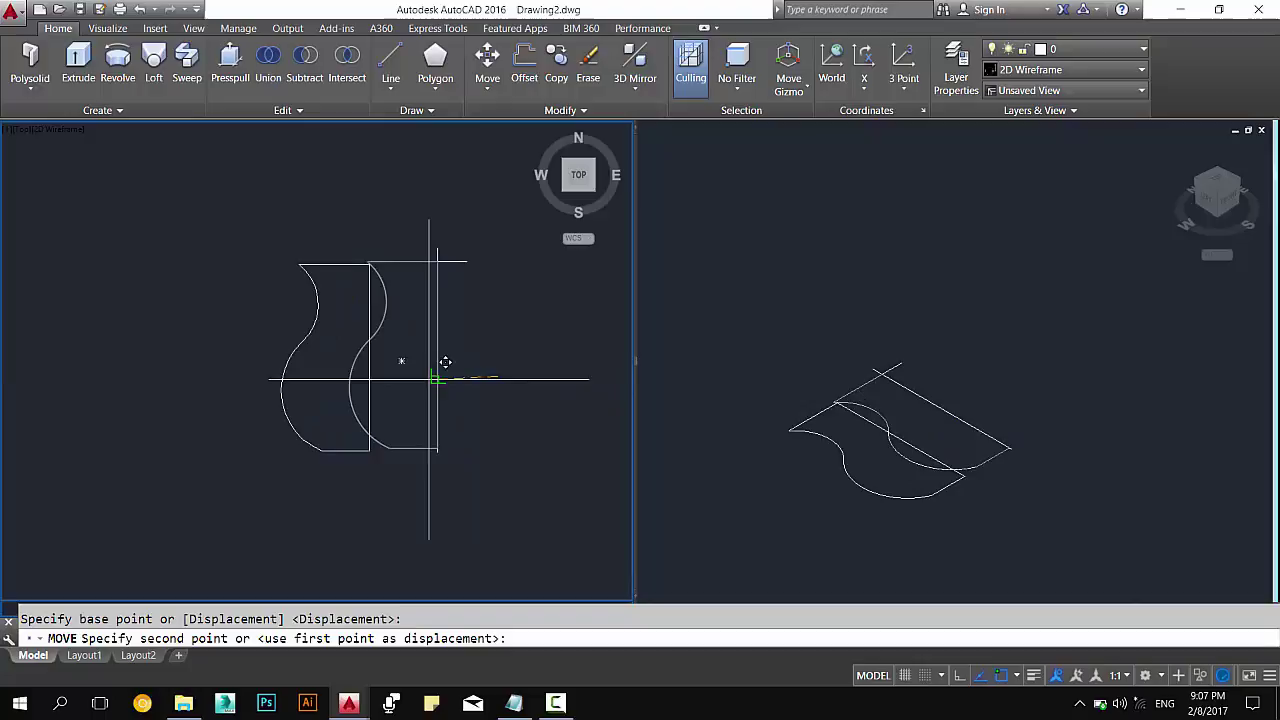
click(308, 366)
key(Escape)
Erase the original profile lines and enlarge the remaining profile in the 3D viewport.
click(538, 491)
click(381, 288)
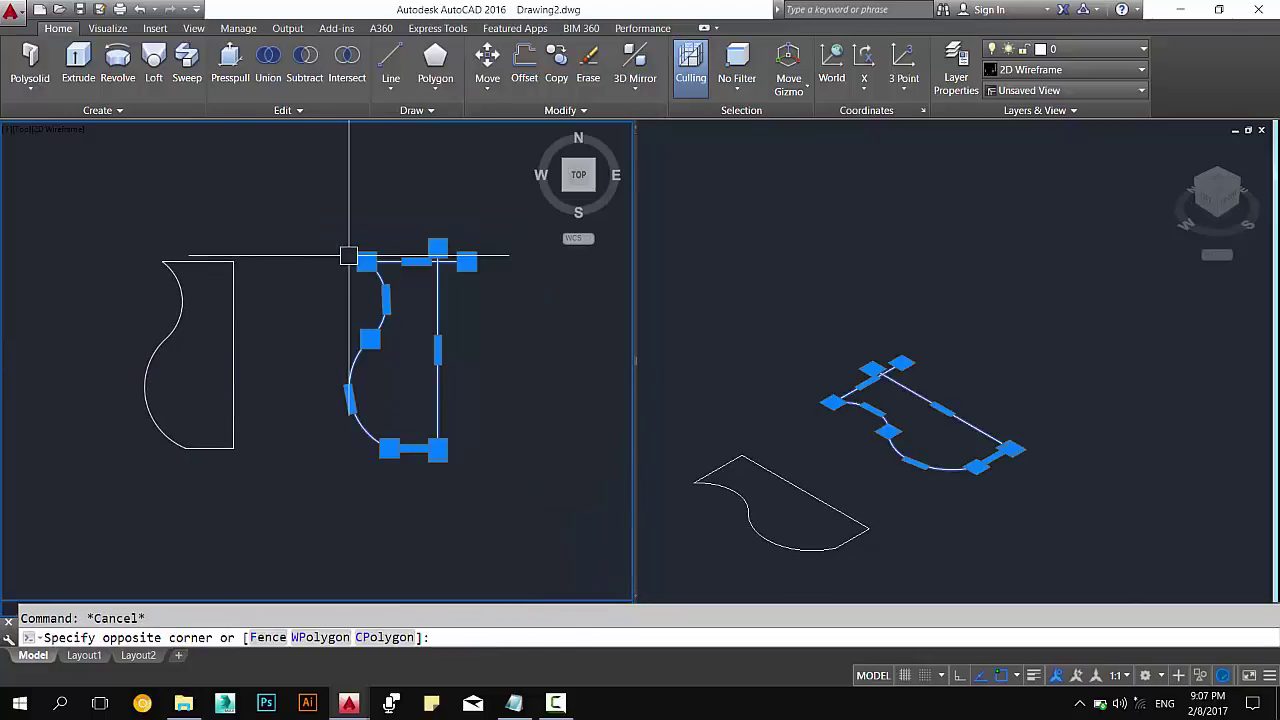
text(e)
key(Return)
middle_drag(270, 307, 329, 311)
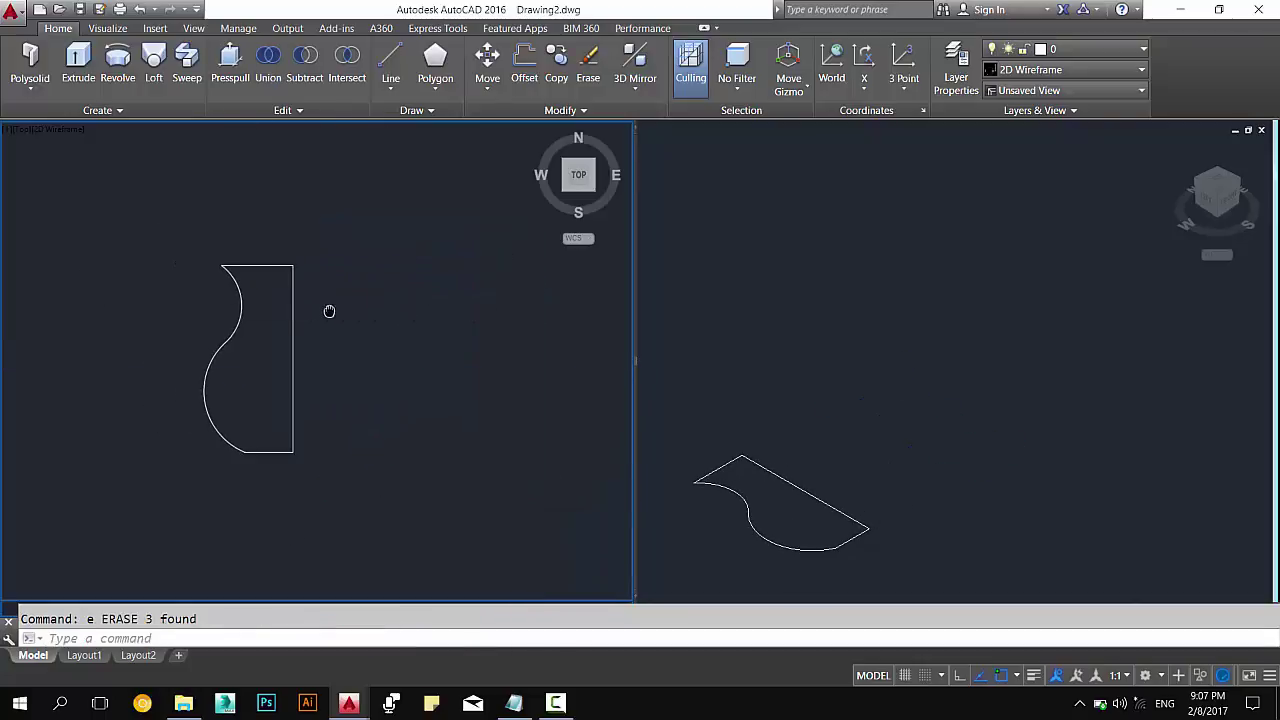
click(856, 474)
scroll(810, 480, up, 2)
middle_drag(810, 480, 870, 400)
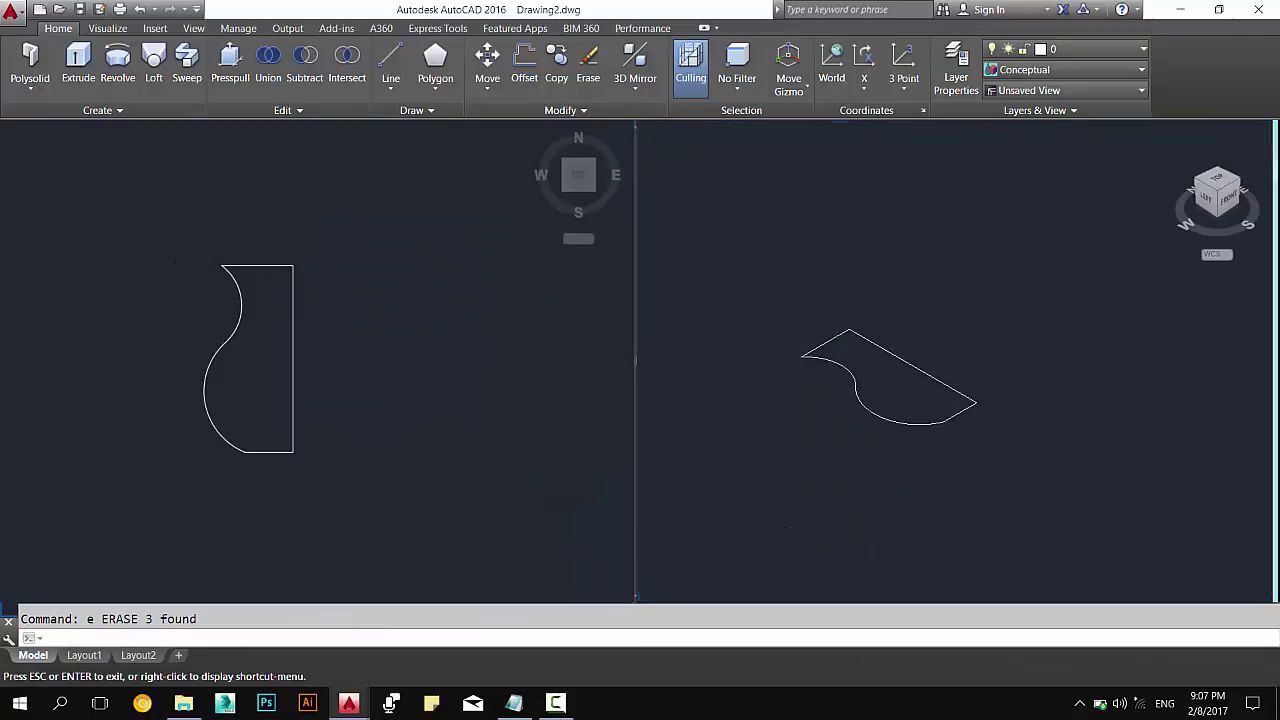
Revolve the vase profile 180° about its end-point axis and display the solid's properties.
click(118, 70)
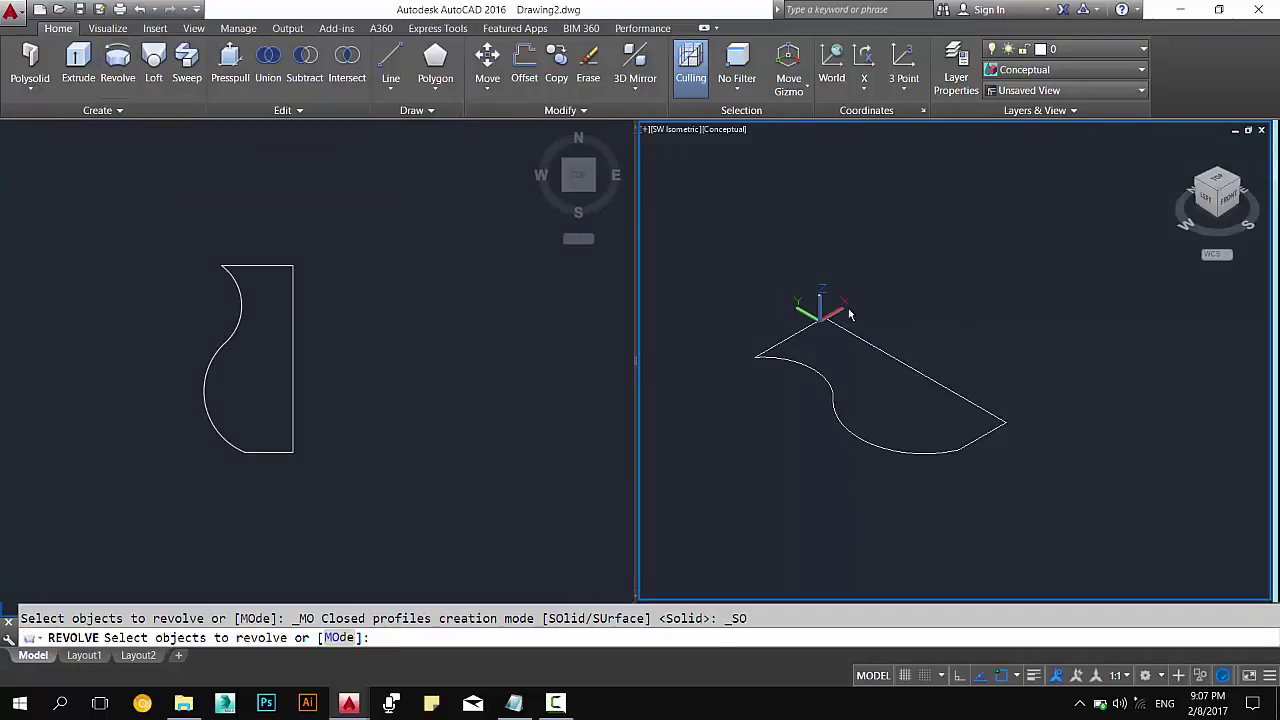
click(886, 356)
key(Return)
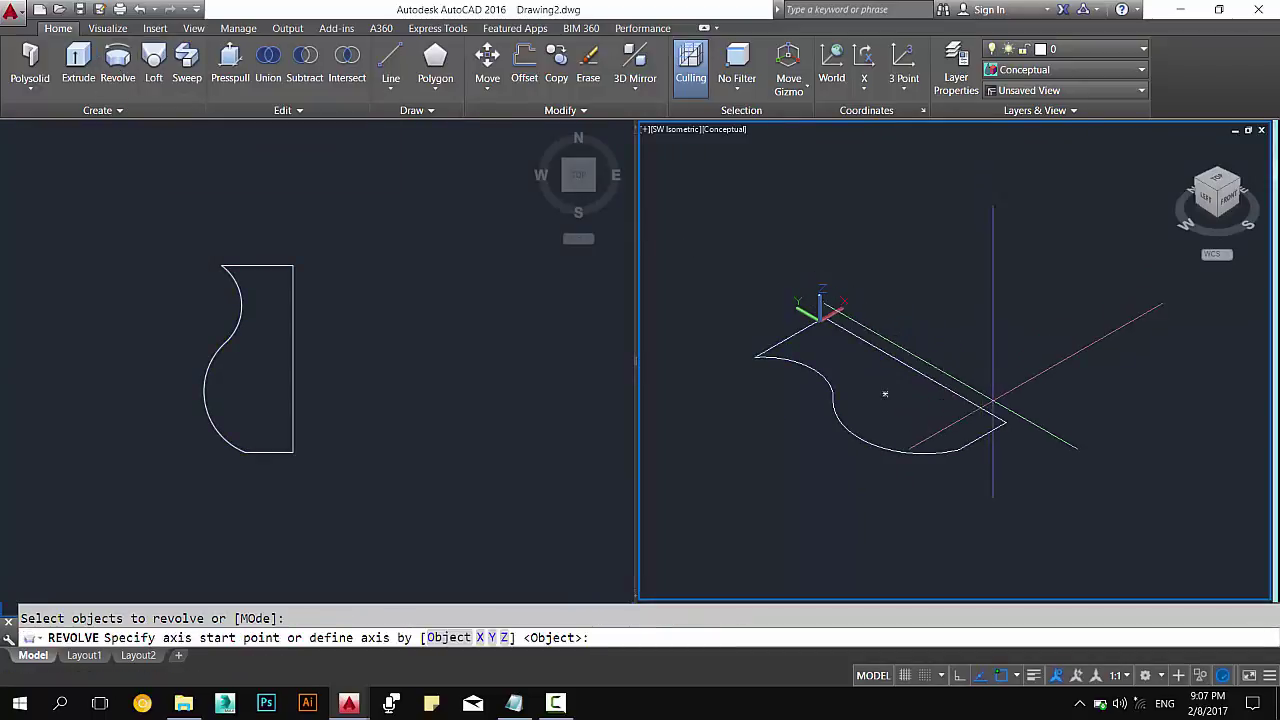
click(1005, 423)
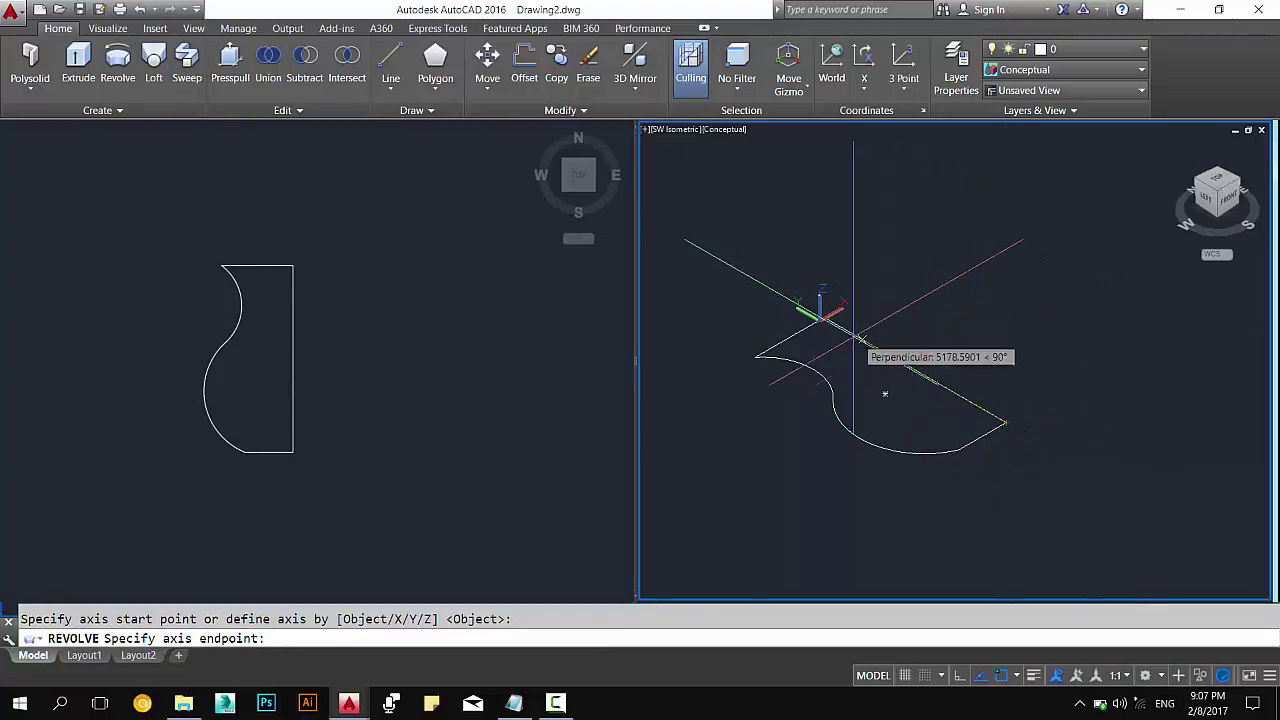
click(820, 316)
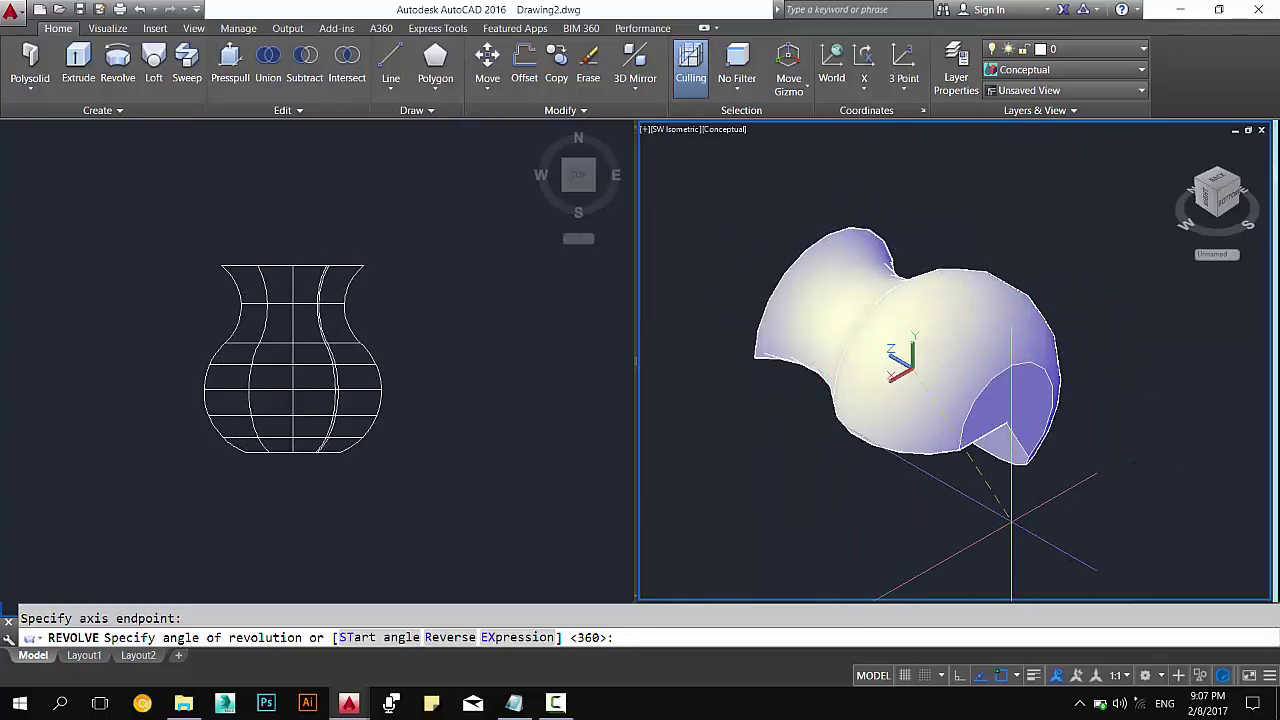
text(180)
key(Return)
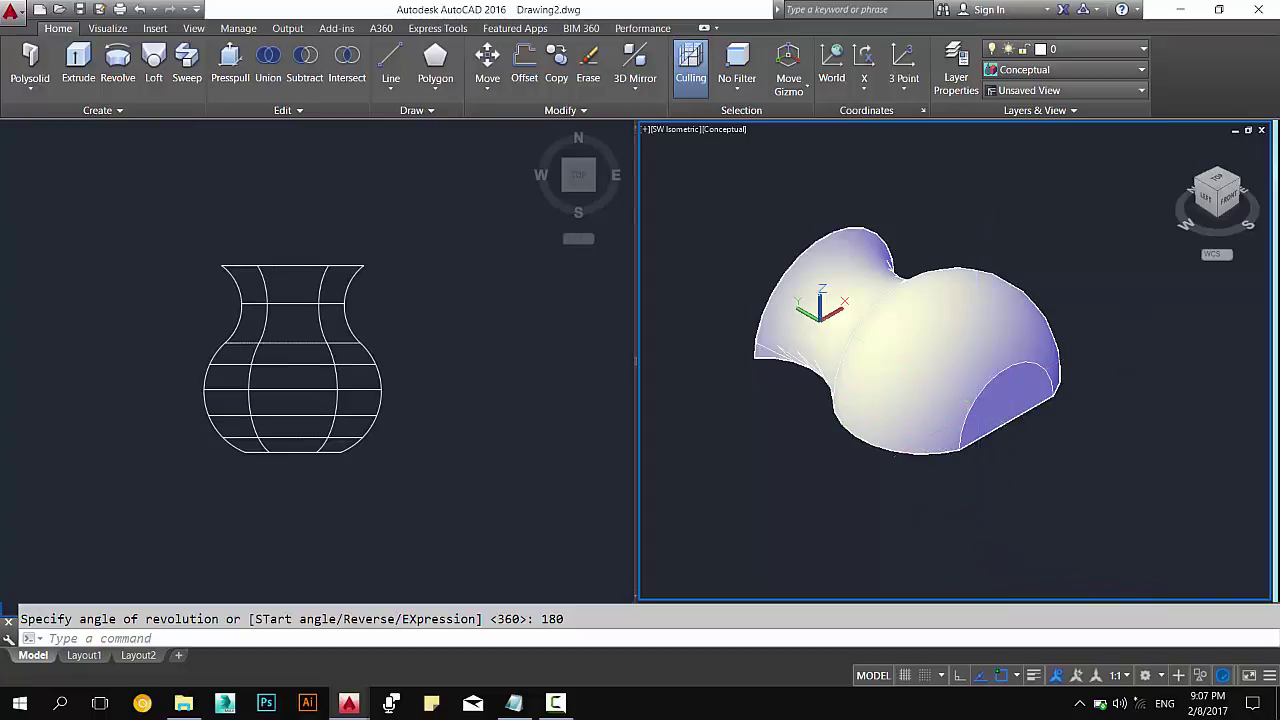
key(Return)
text(pr)
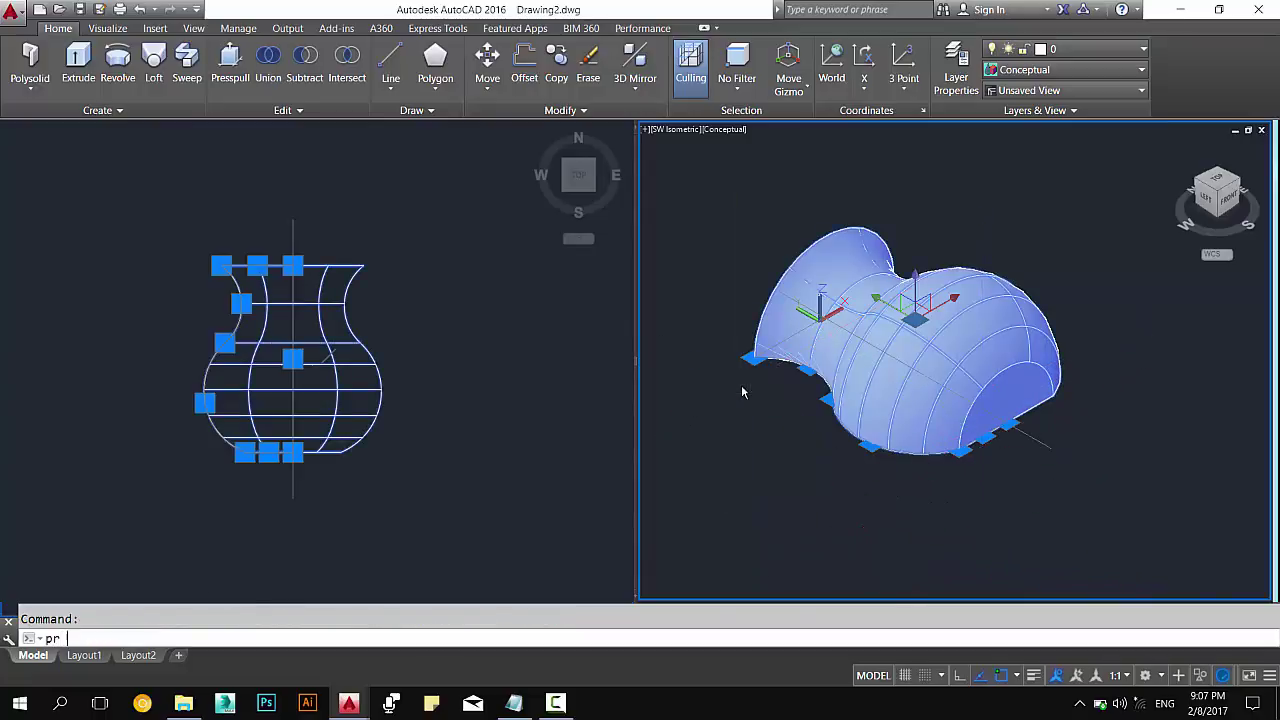
key(Return)
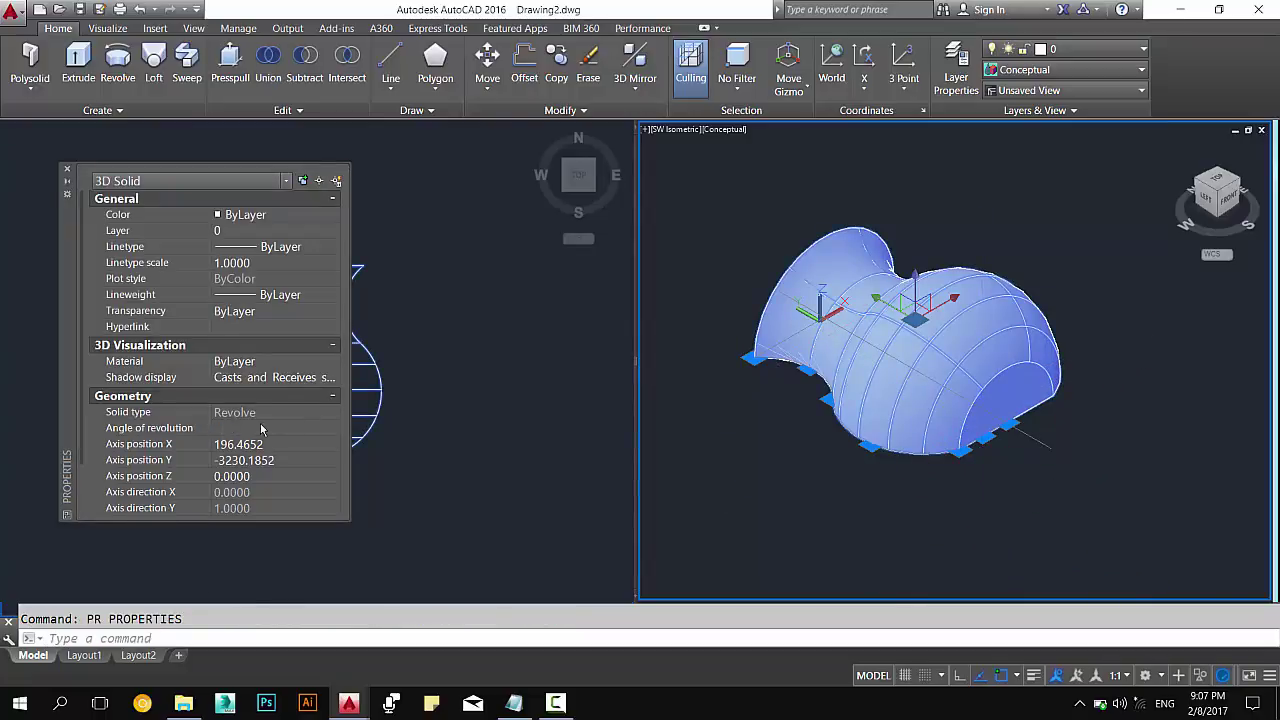
Change the solid's angle of revolution to 360 in Properties.
click(285, 427)
text(360)
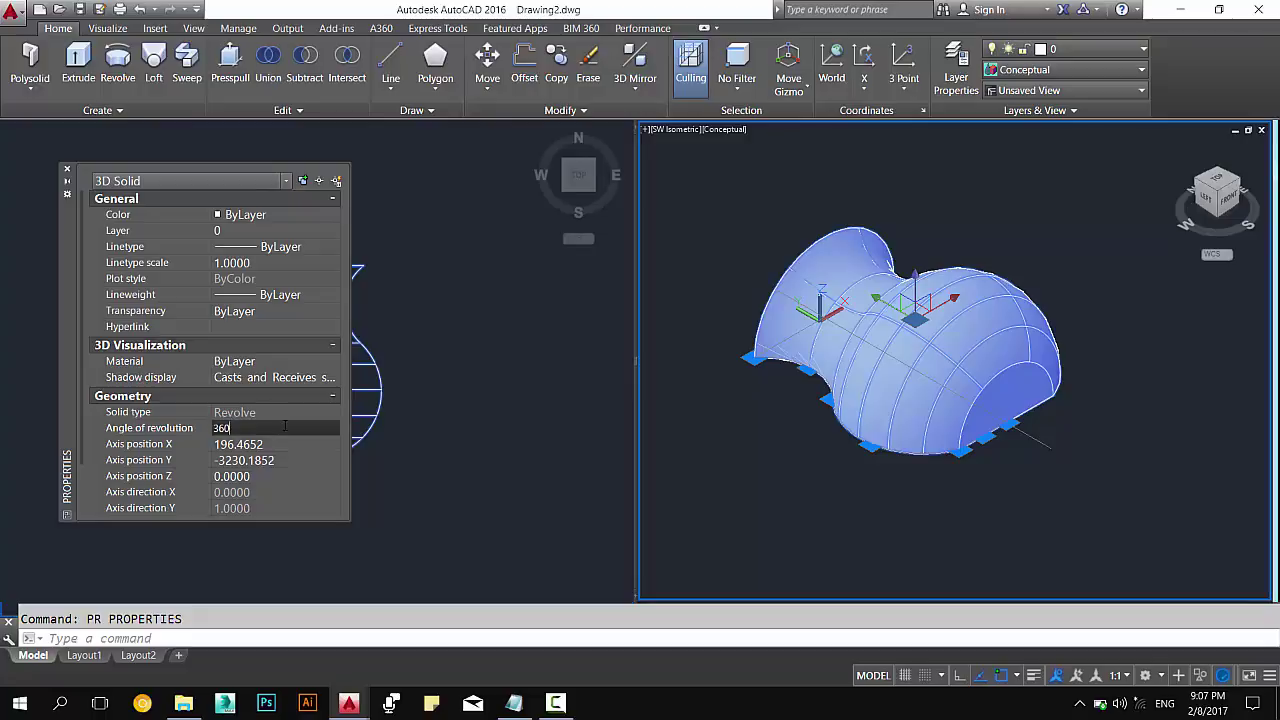
key(Return)
click(764, 421)
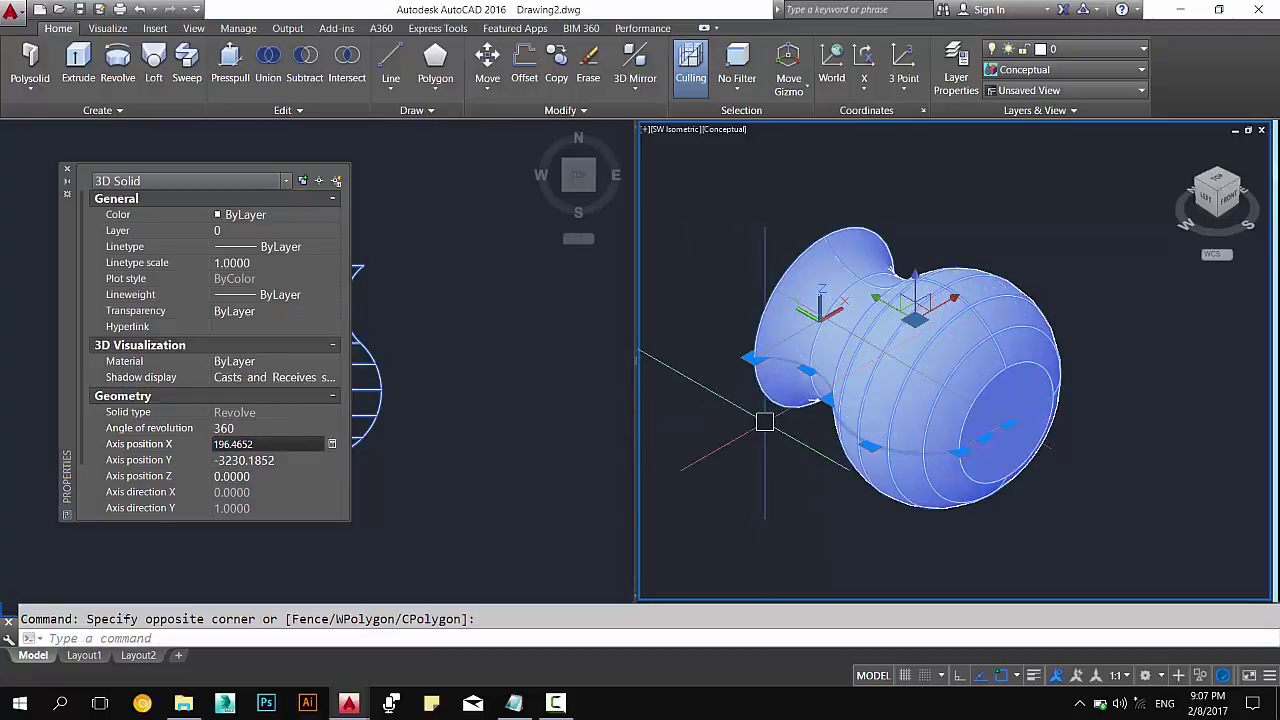
key(Escape)
Orbit the full vase to a new angle and centre it in the 3D view.
click(988, 316)
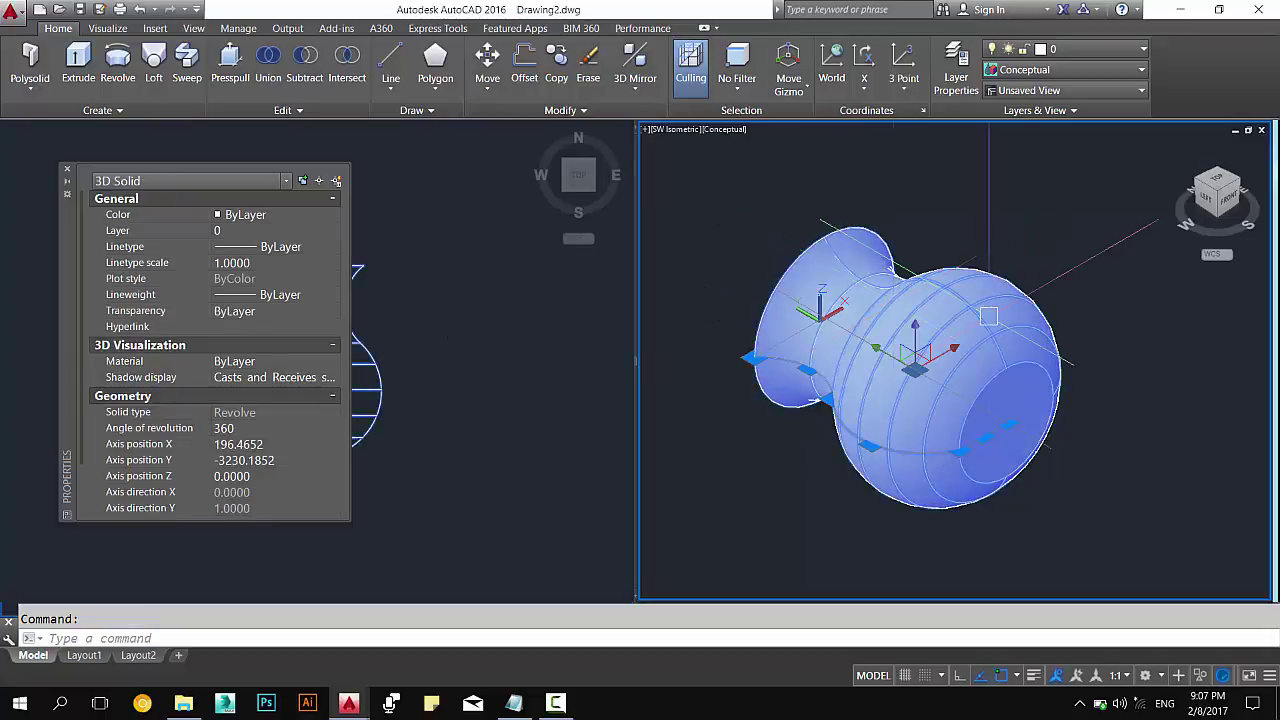
shift+middle_drag(988, 316, 953, 373)
key(Escape)
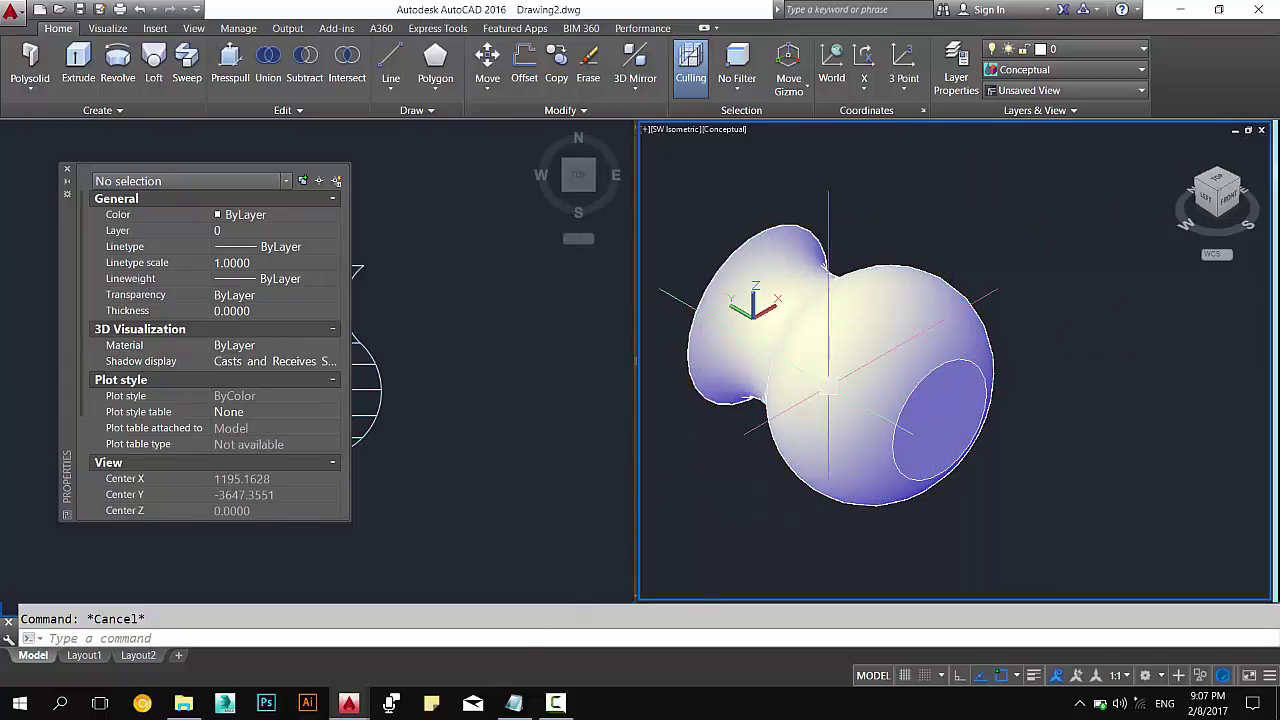
middle_drag(828, 385, 883, 380)
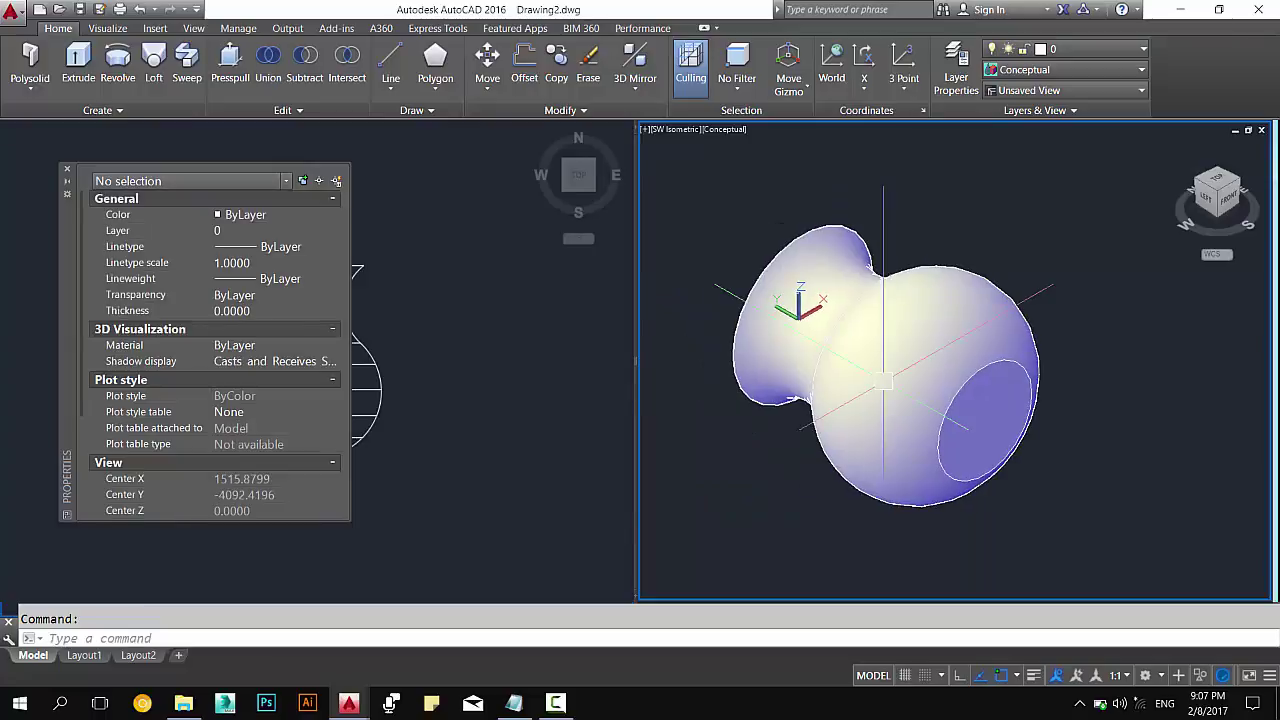
click(510, 704)
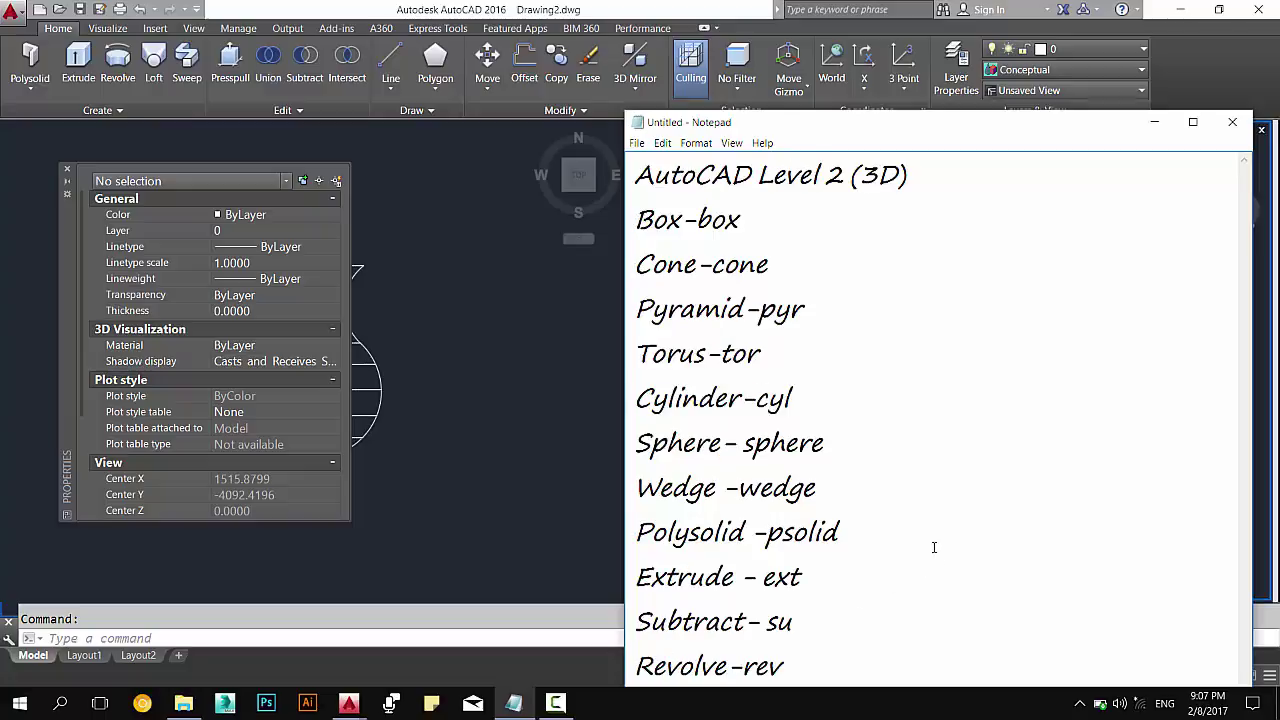
Add an empty line below Revolve-rev in the Notepad shortcut notes and review it.
scroll(1013, 451, right, 1)
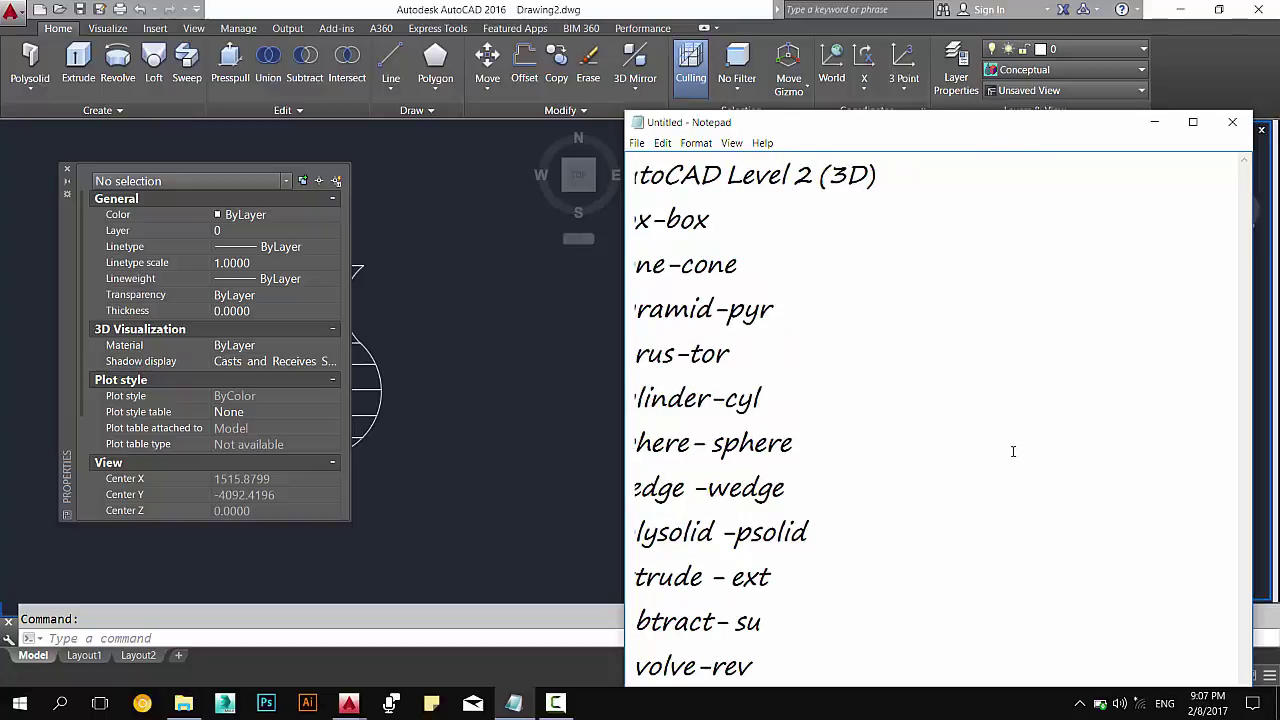
key(Return)
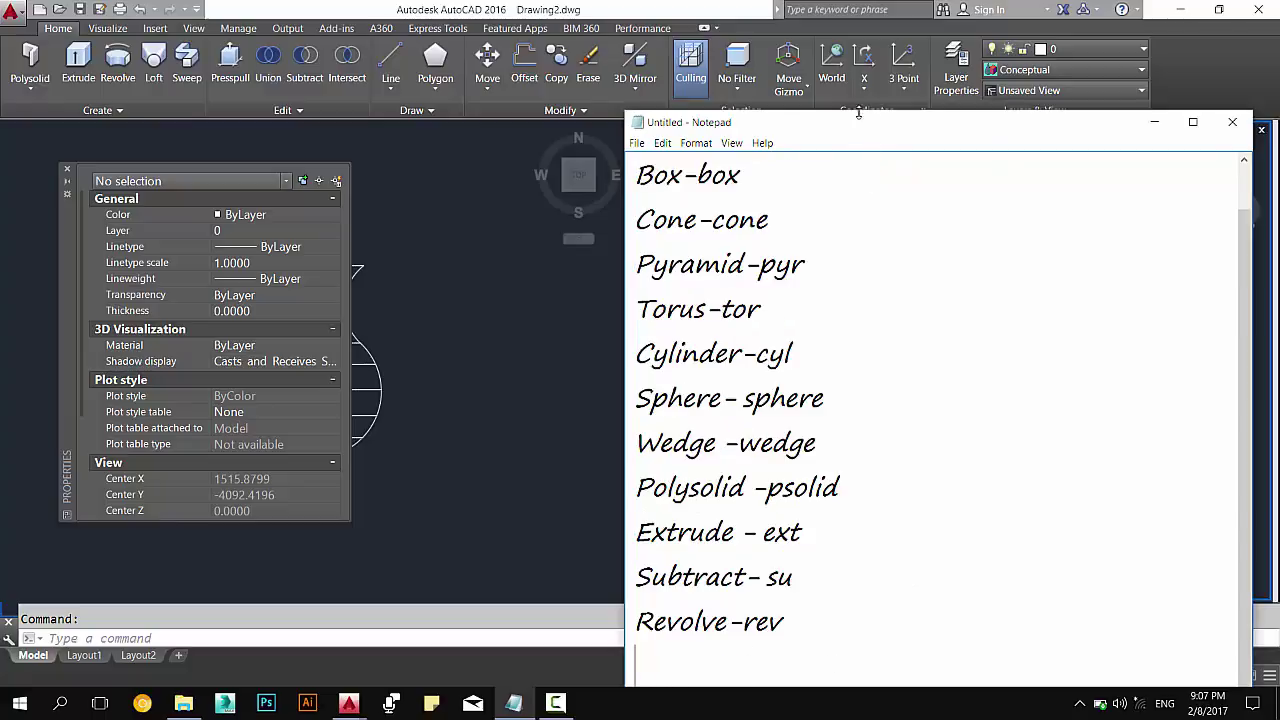
scroll(667, 654, down, 1)
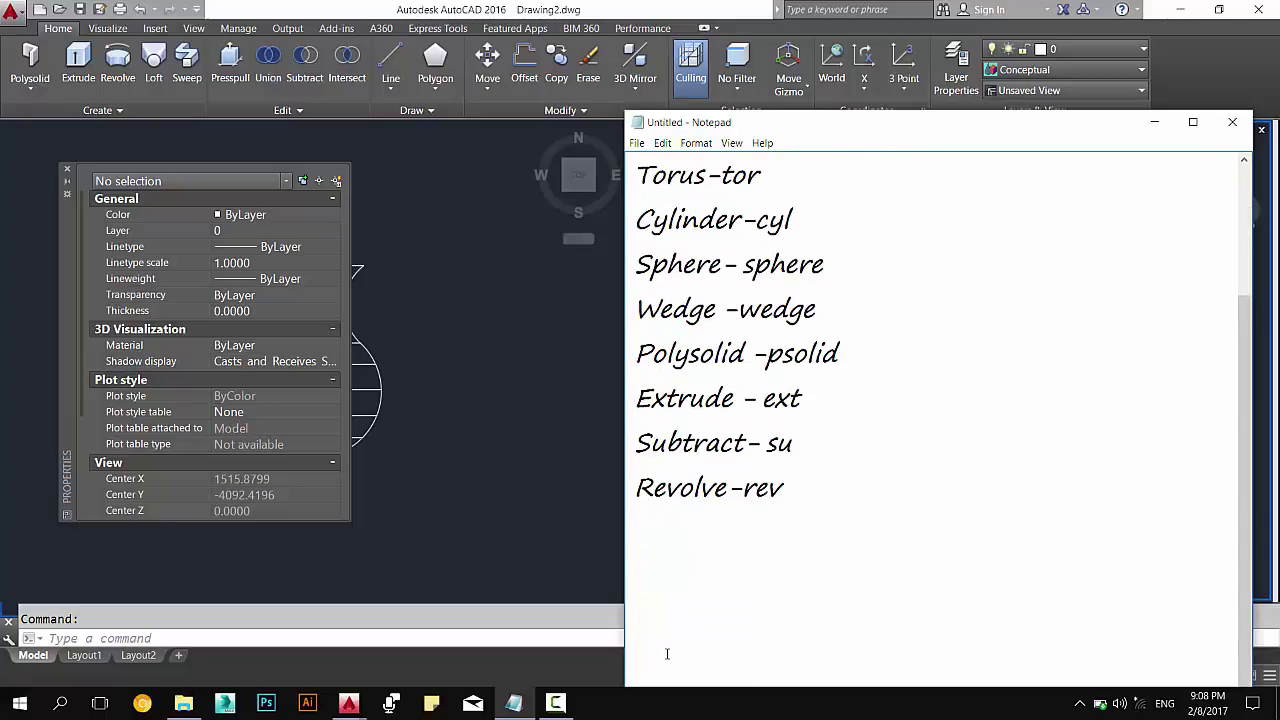
scroll(667, 654, down, 1)
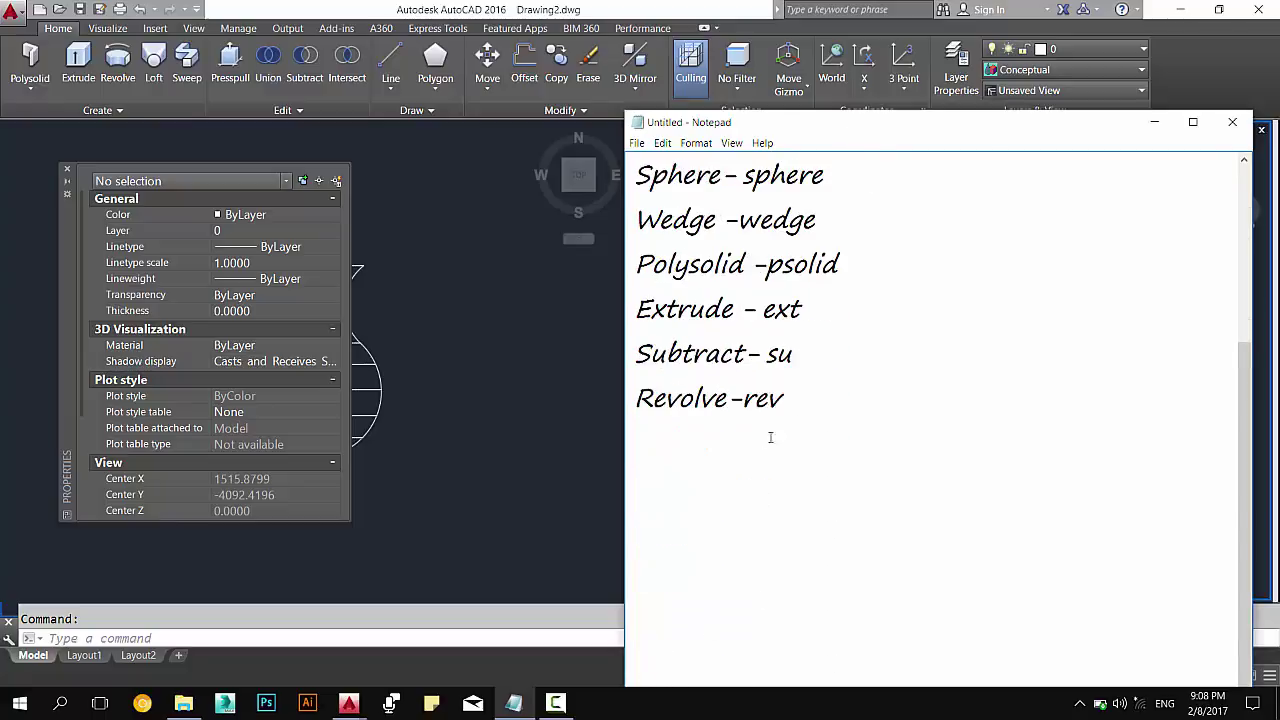
drag(770, 437, 629, 414)
click(656, 444)
Back in AutoCAD, select everything and orbit the vase, then accept saving recovery changes.
click(1155, 122)
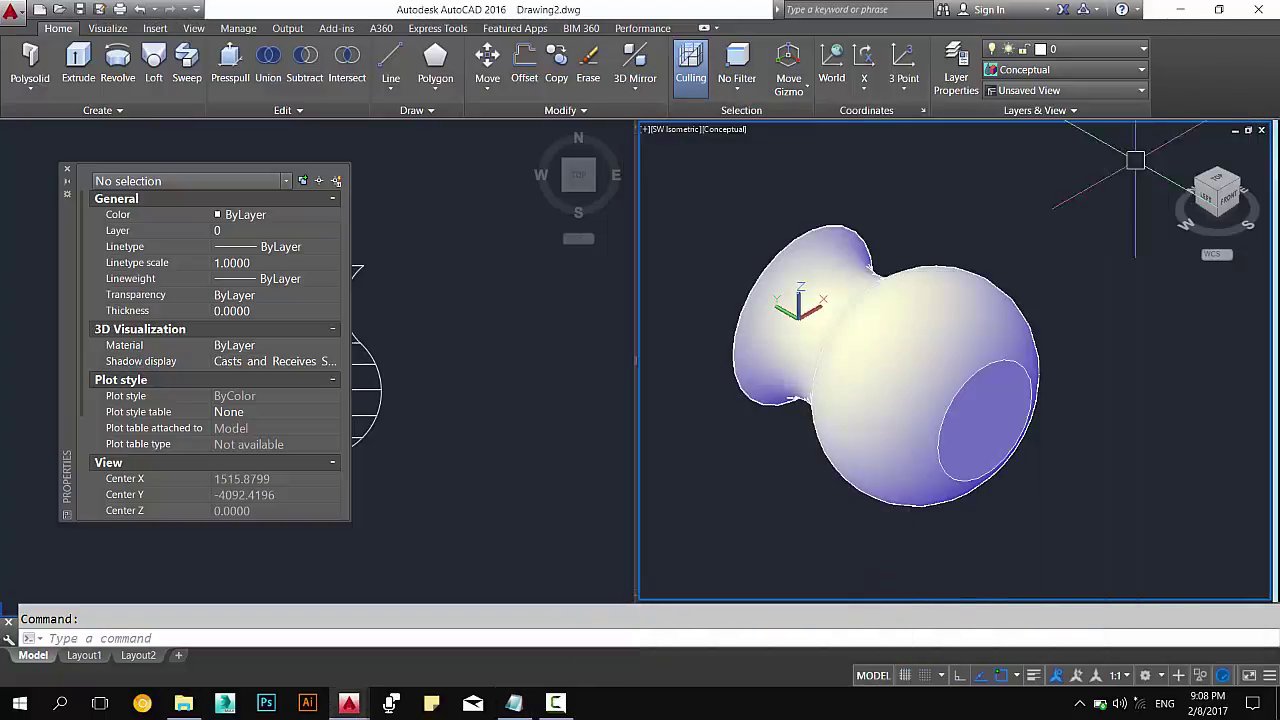
click(501, 347)
key(ctrl+r)
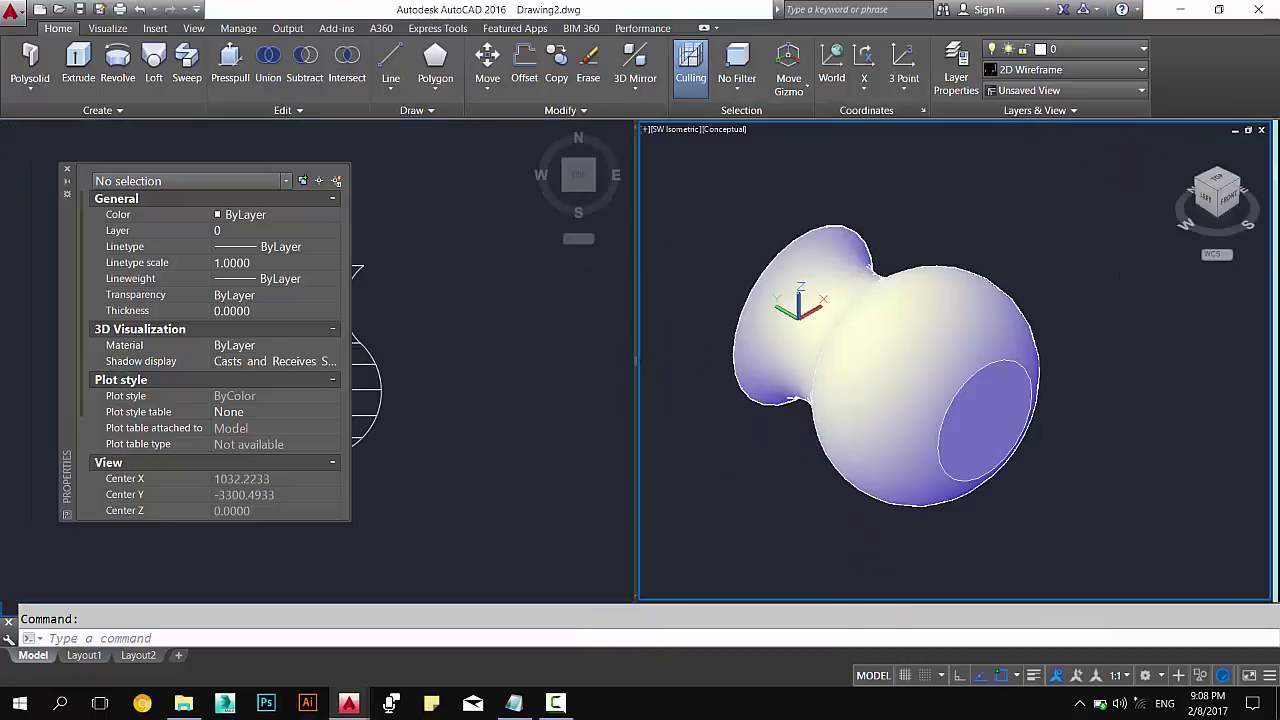
click(66, 171)
key(ctrl+a)
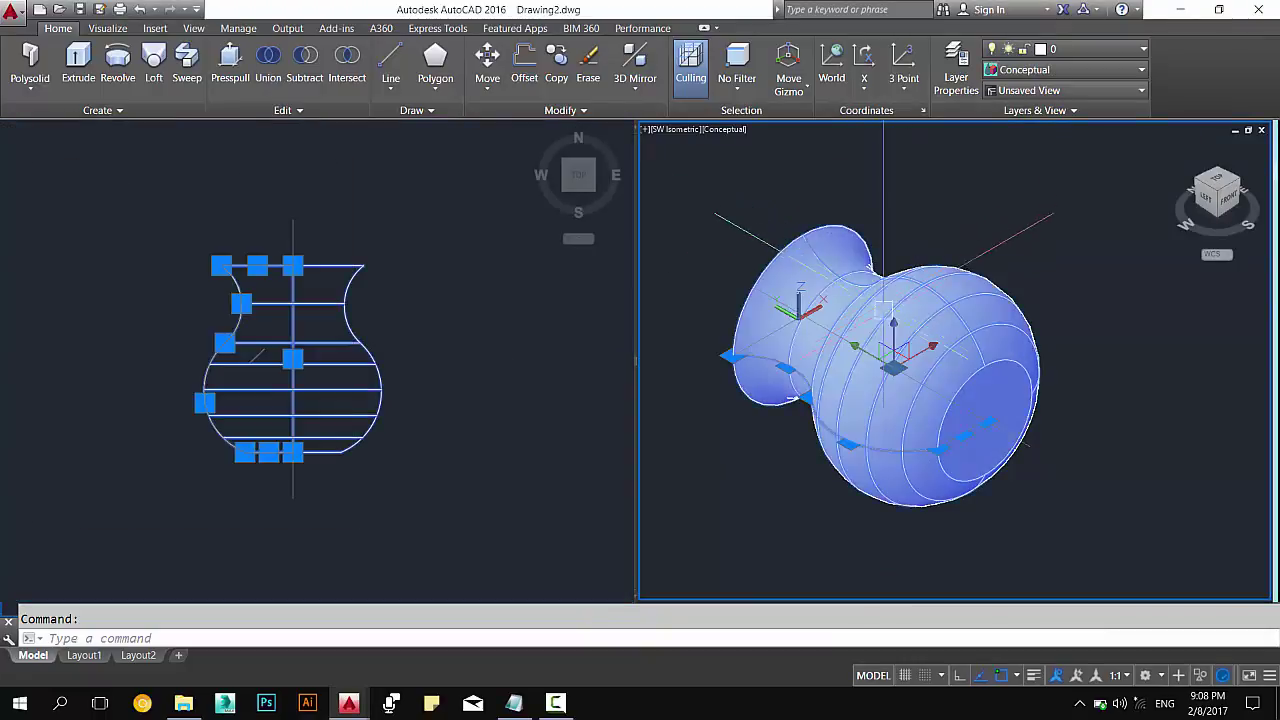
mouse_move(951, 358)
shift+middle_down()
mouse_move(911, 555)
mouse_move(905, 540)
shift+middle_up()
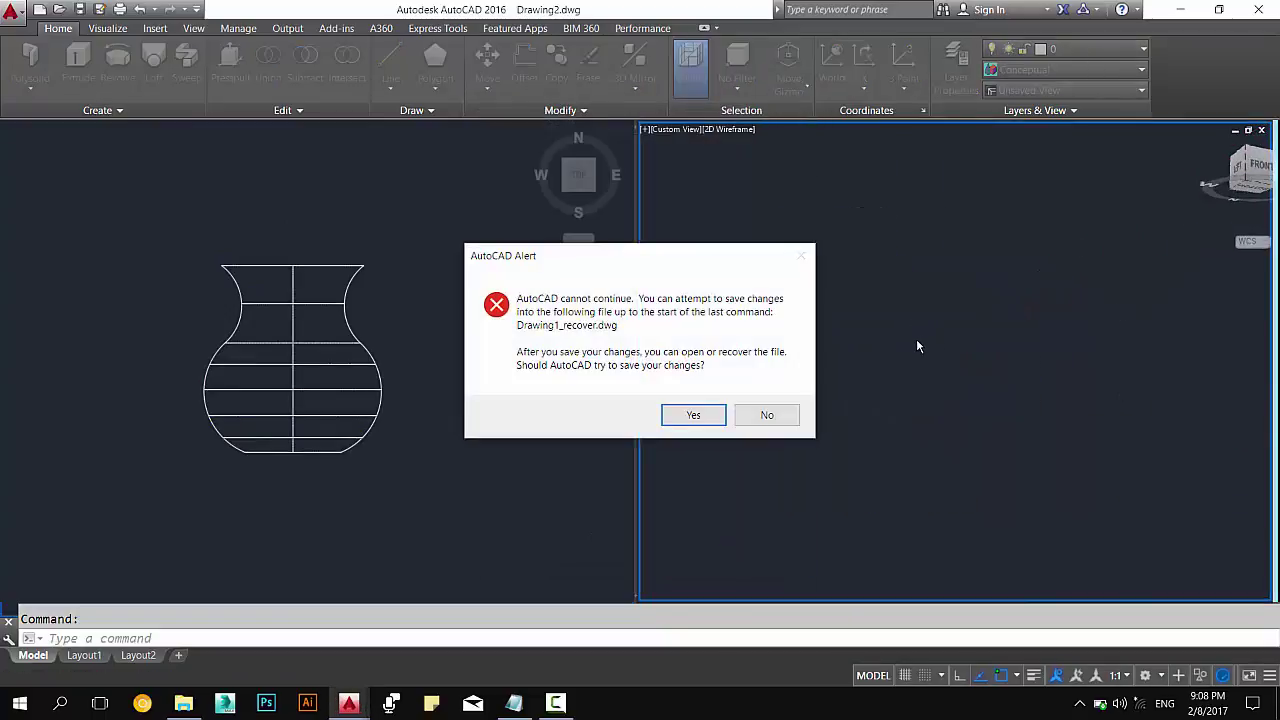
click(703, 419)
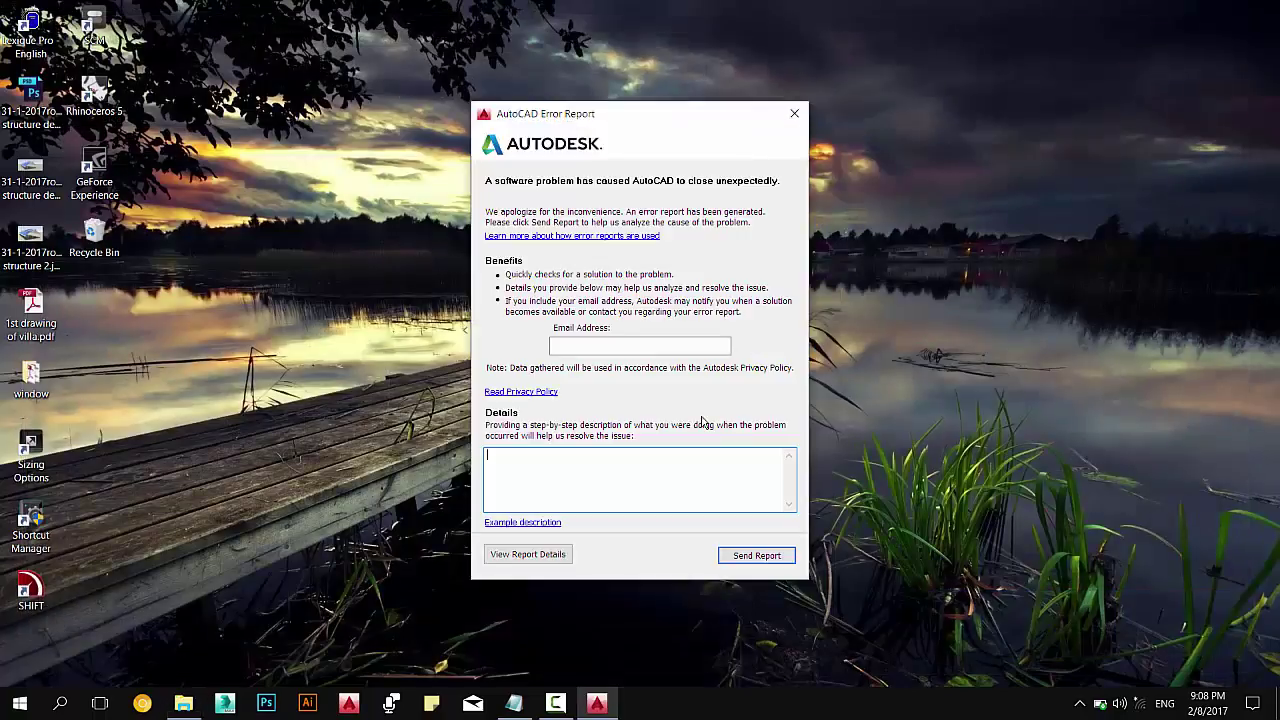
Dismiss the error report and cancellation notice, then relaunch AutoCAD 2016 from the taskbar.
click(794, 114)
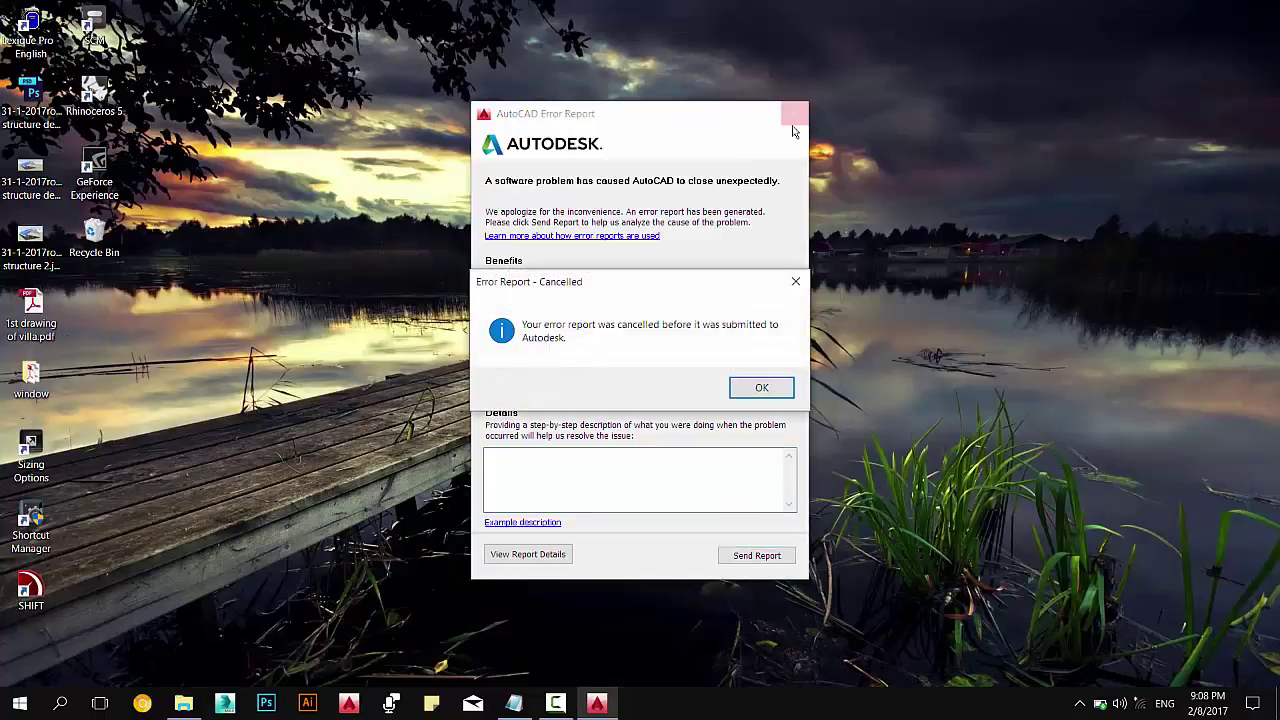
click(795, 281)
right_click(353, 226)
click(415, 277)
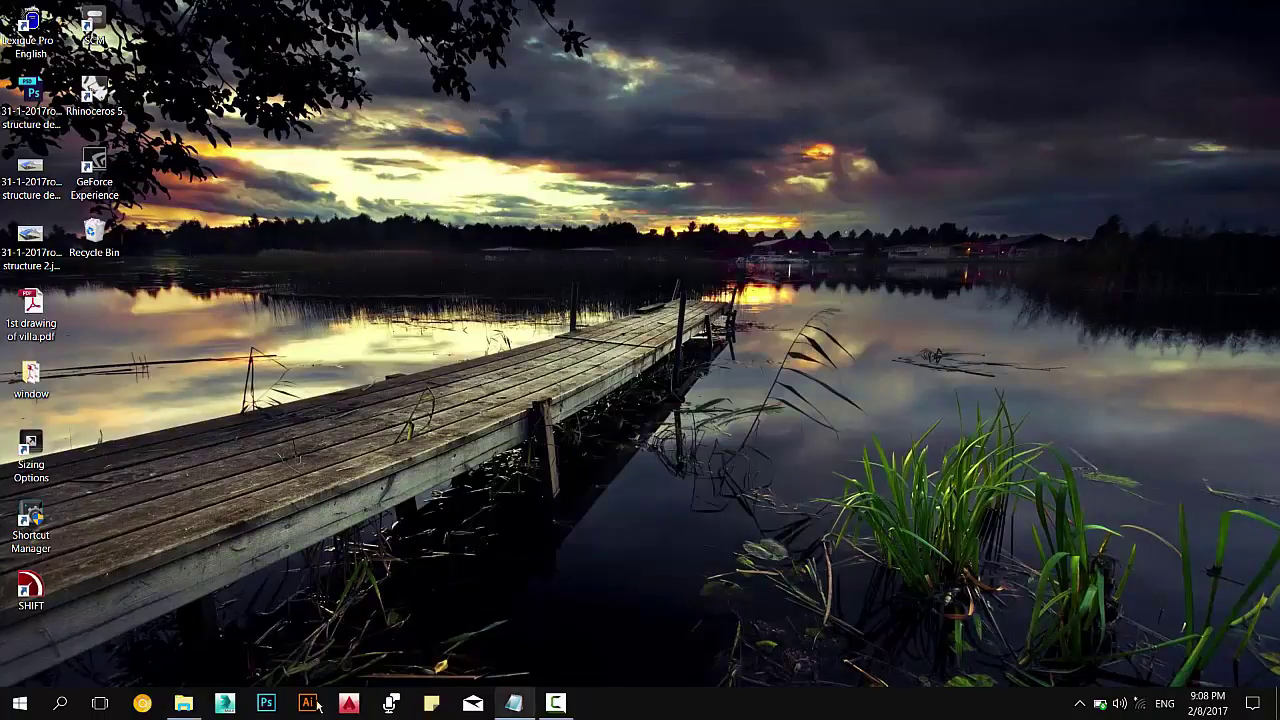
click(348, 703)
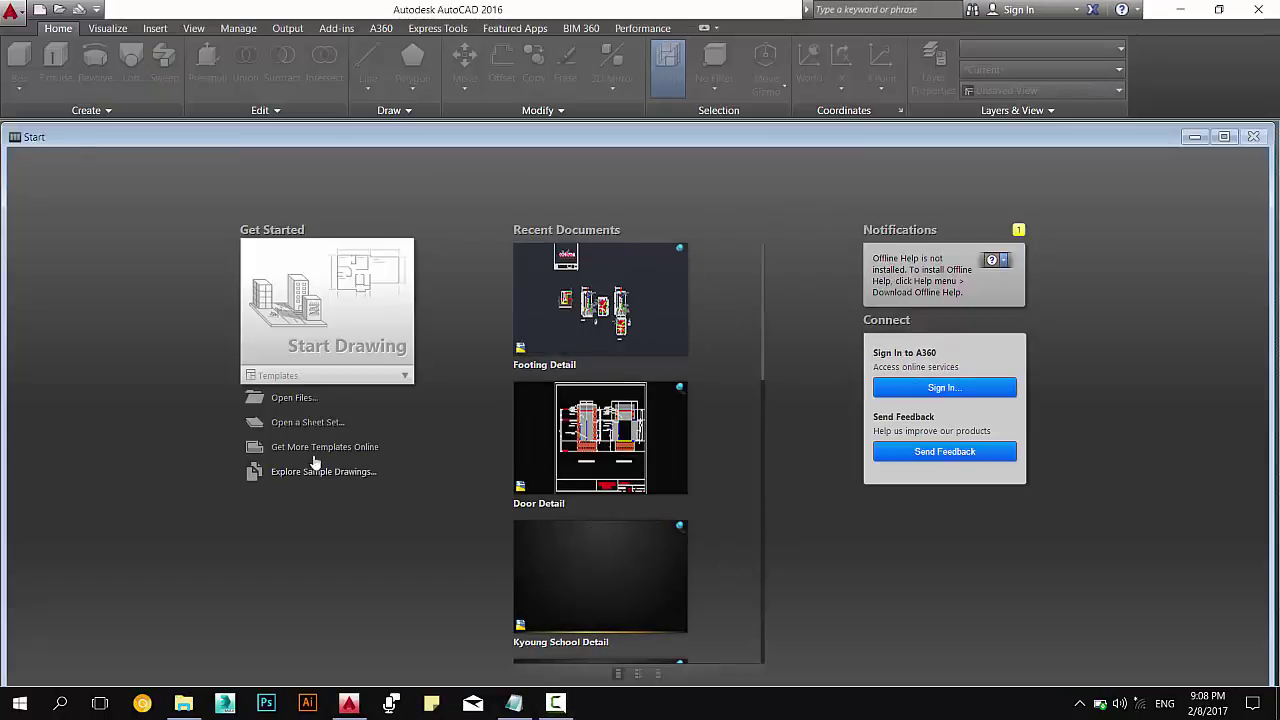
Open the Drawing Recovery Manager from the Application menu and inspect backups 001 and 002.
click(1231, 138)
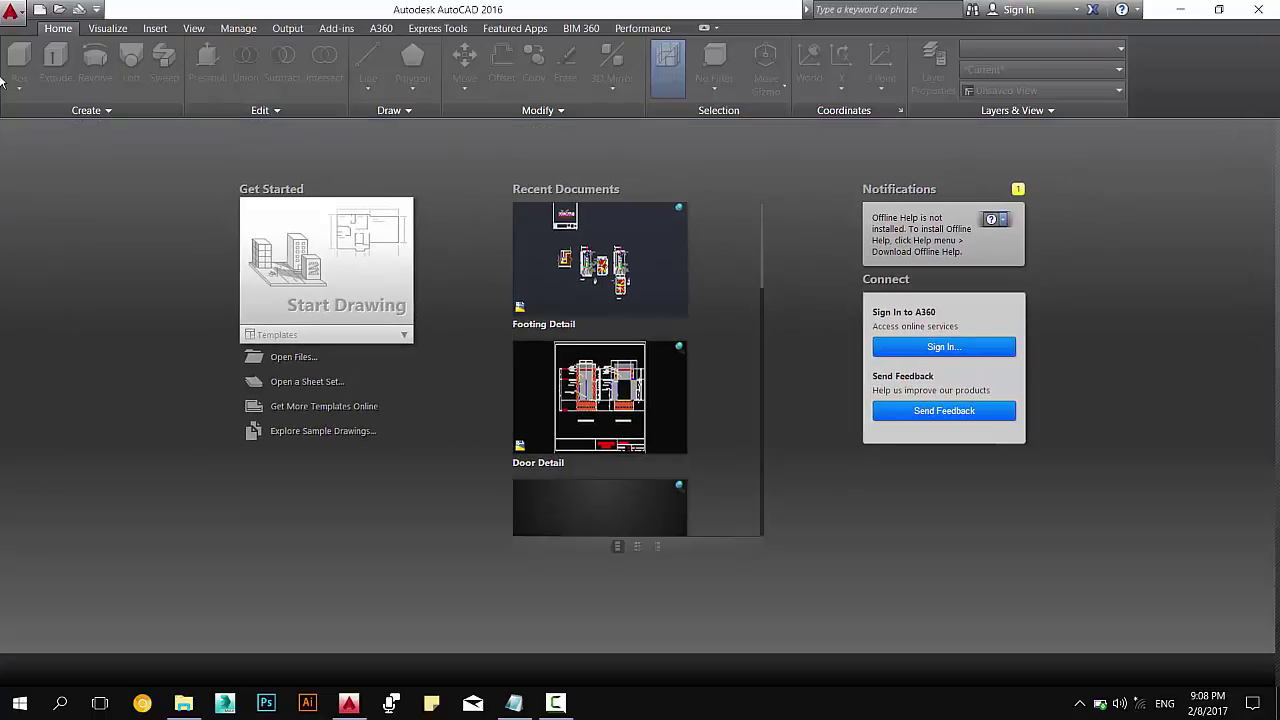
click(8, 18)
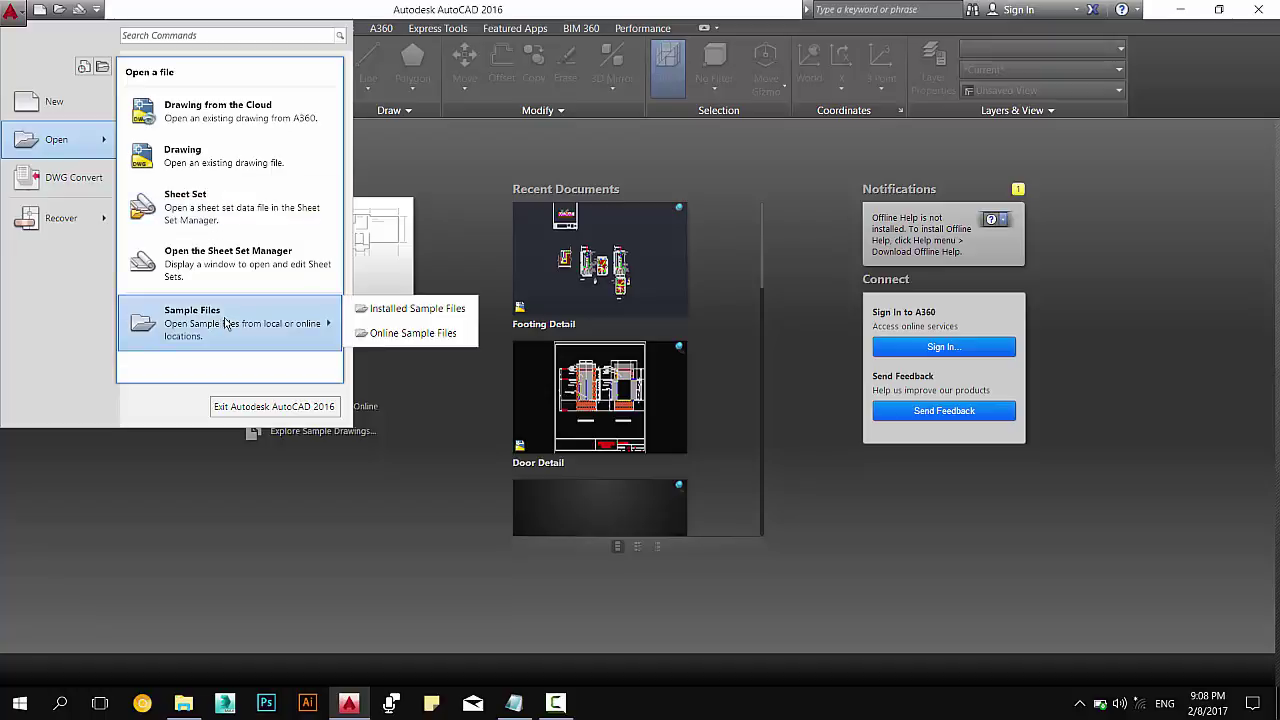
mouse_move(60, 218)
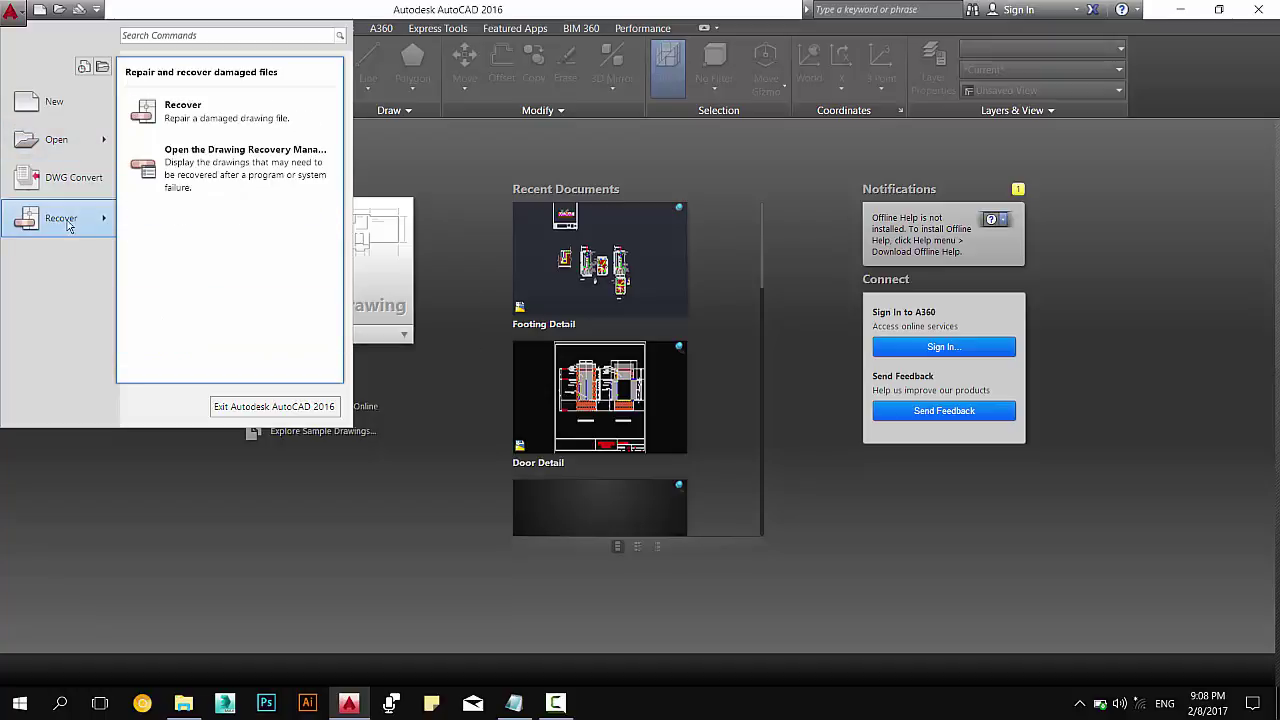
click(211, 163)
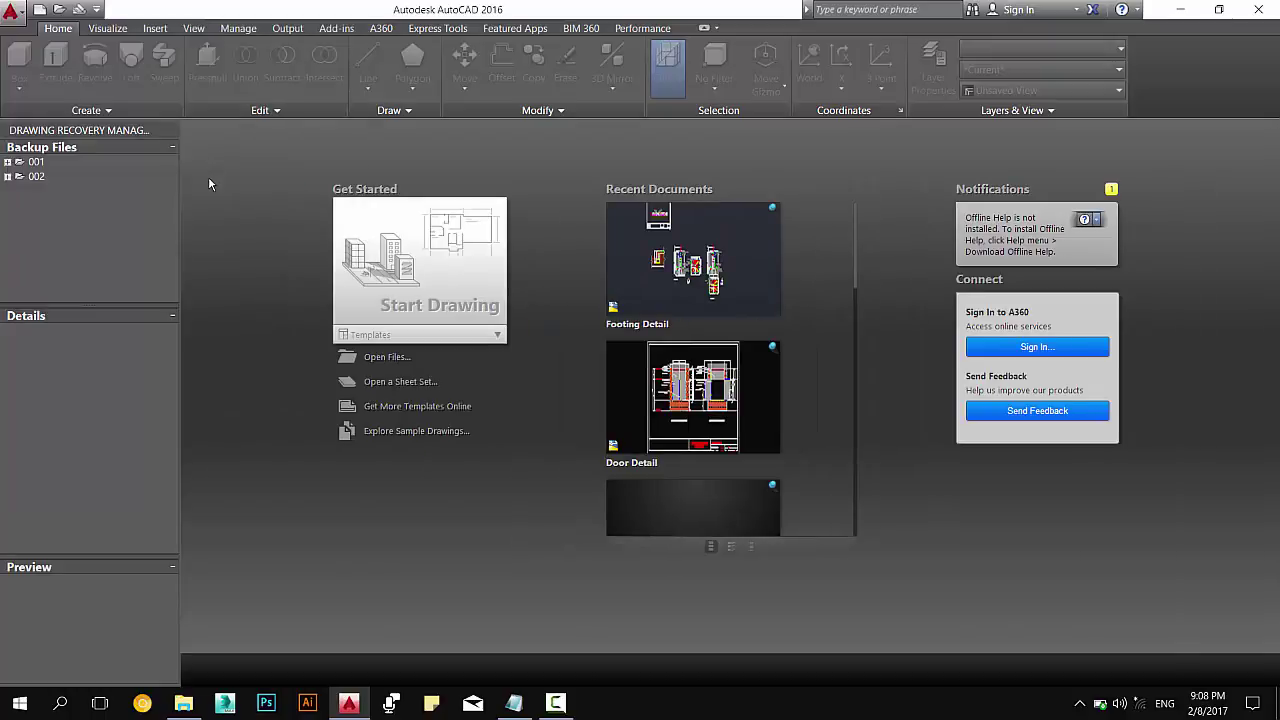
click(8, 162)
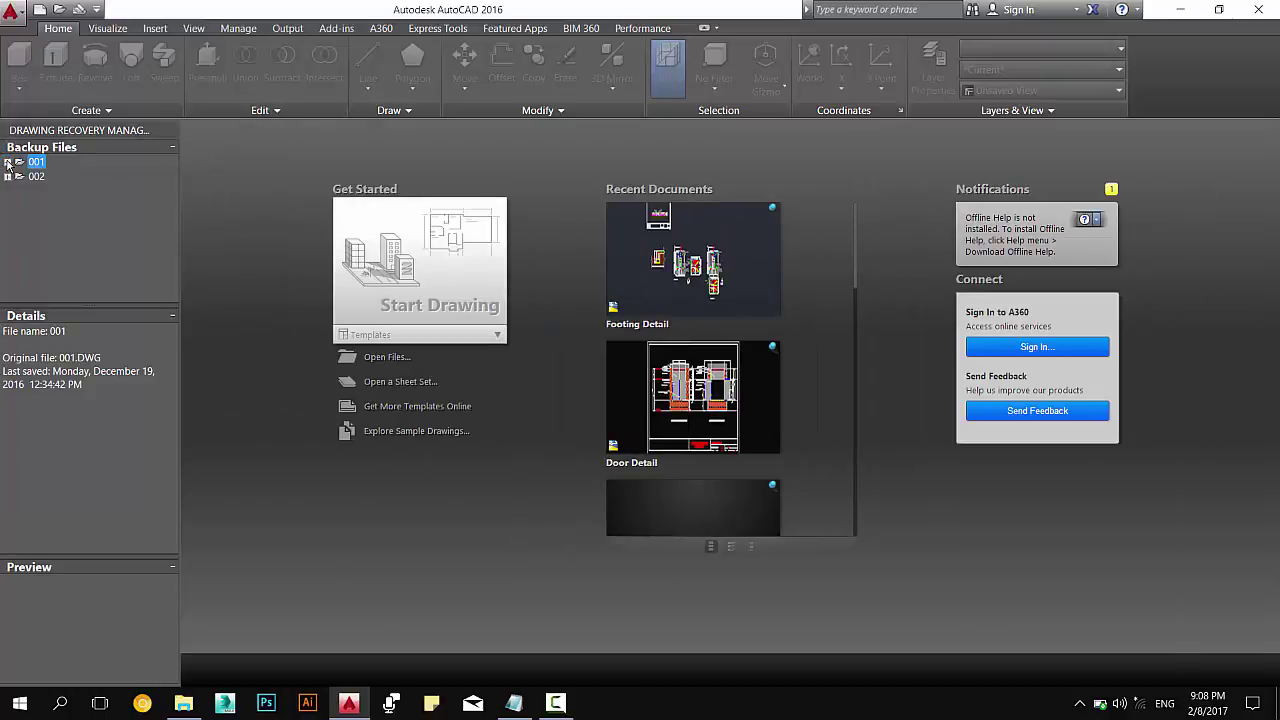
click(47, 177)
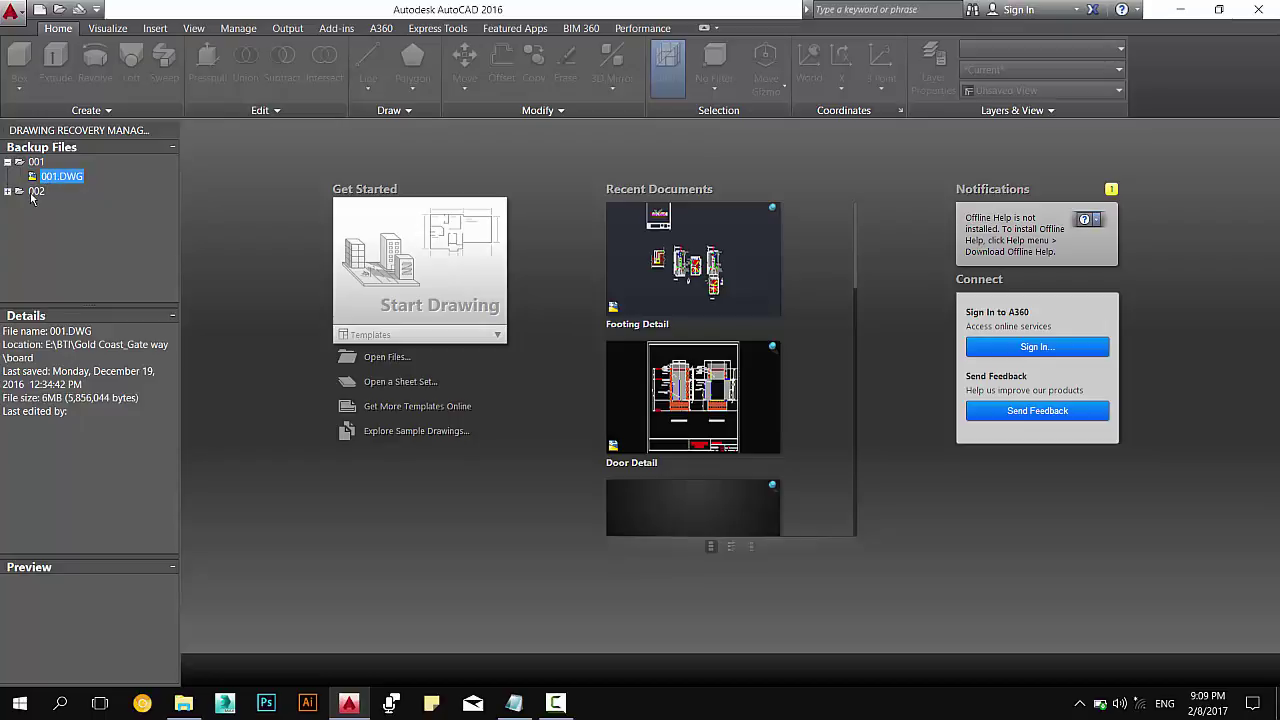
click(47, 207)
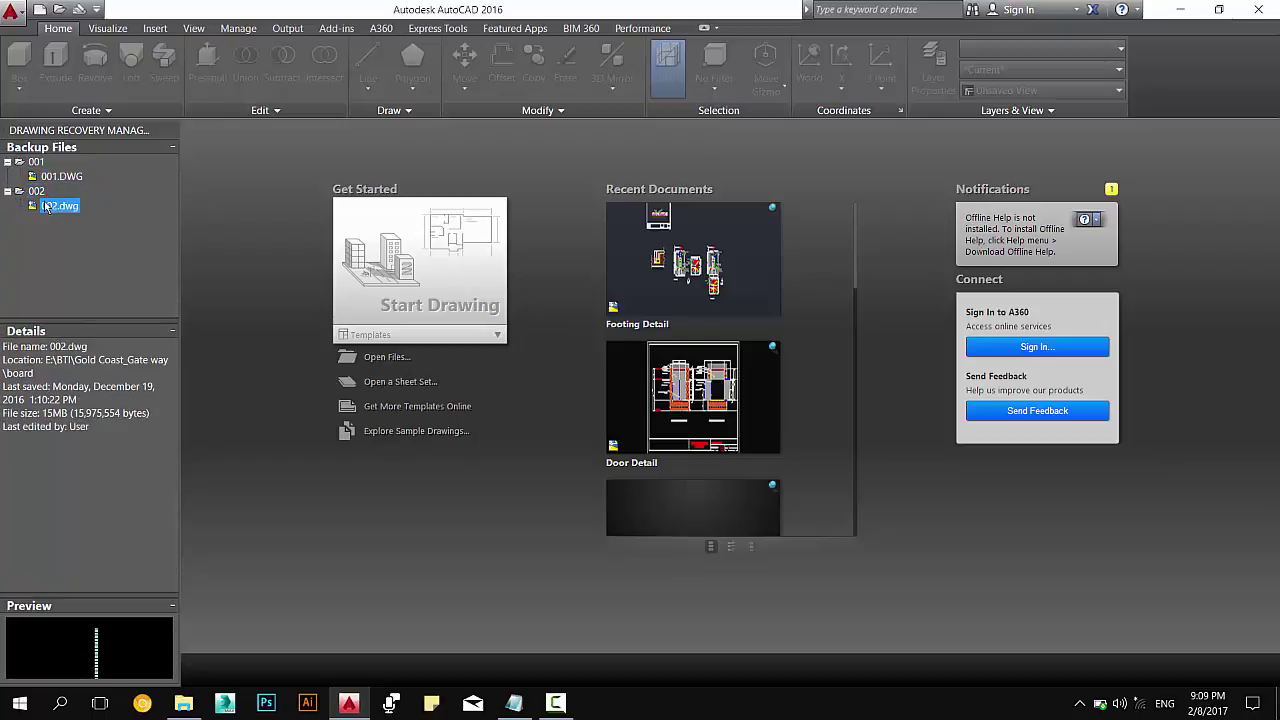
click(58, 179)
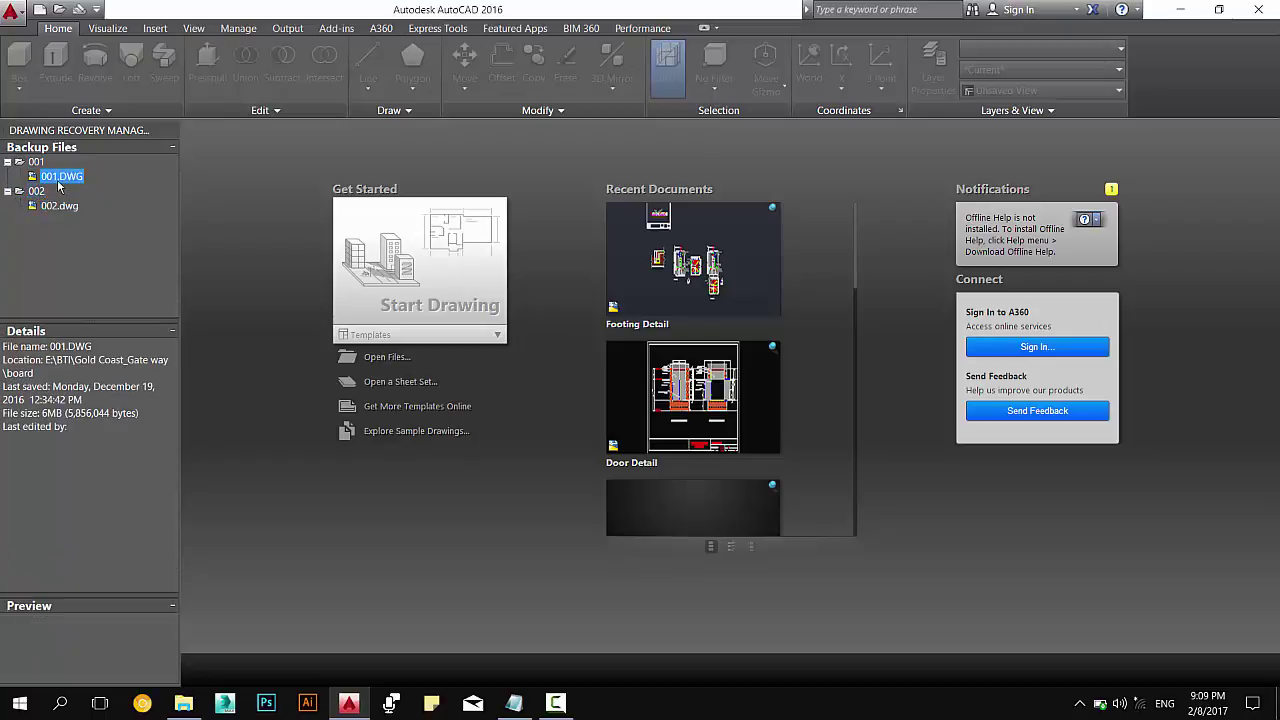
click(7, 162)
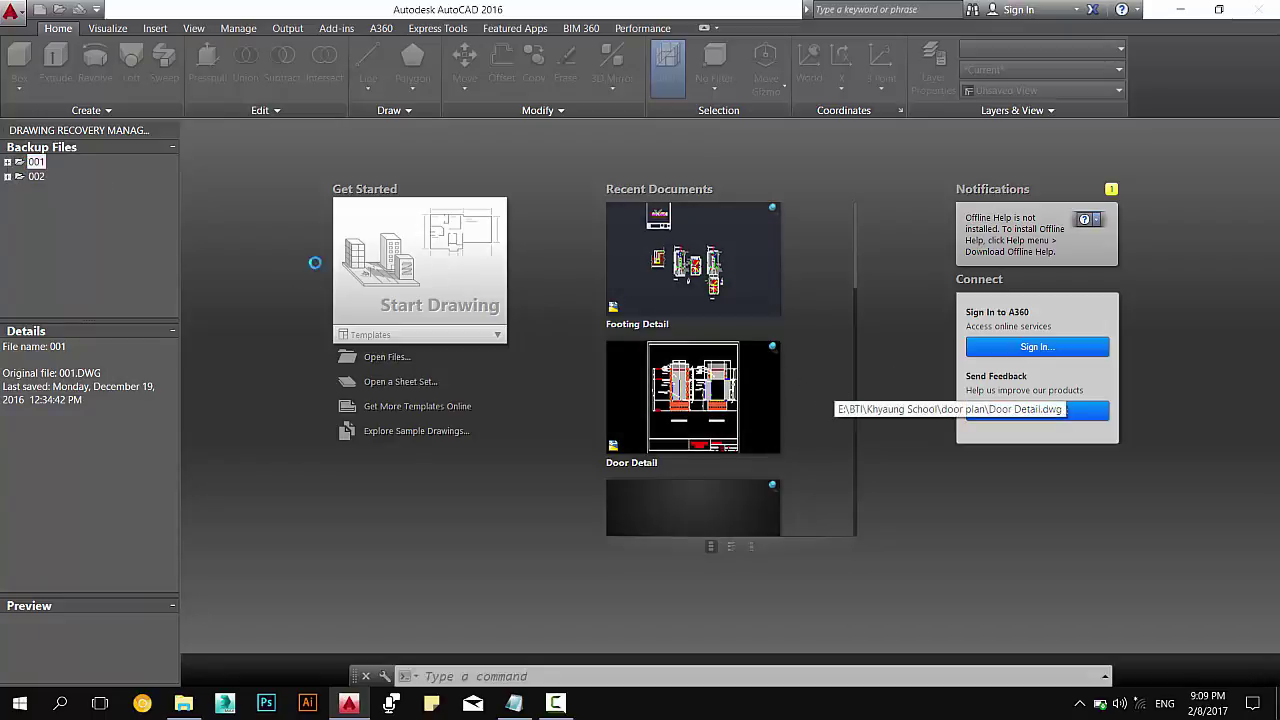
Start a new blank drawing from acad.dwt and close the Drawing Recovery Manager.
key(ctrl+n)
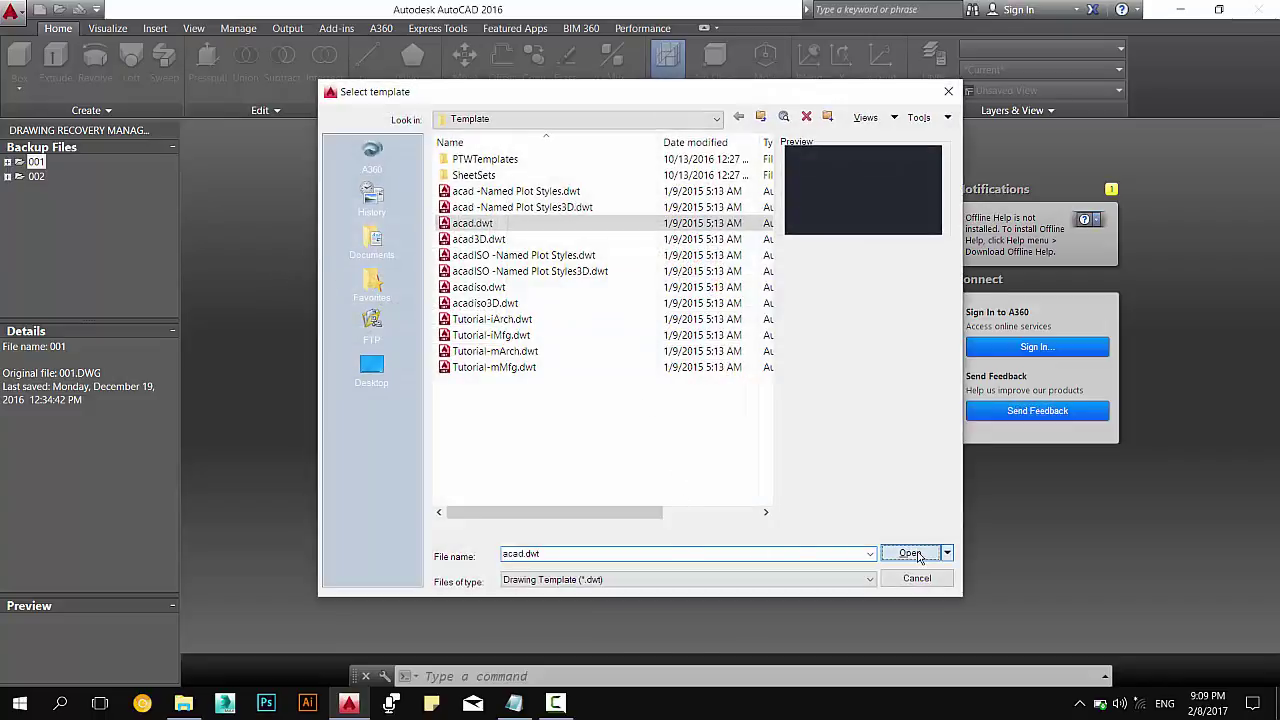
click(910, 553)
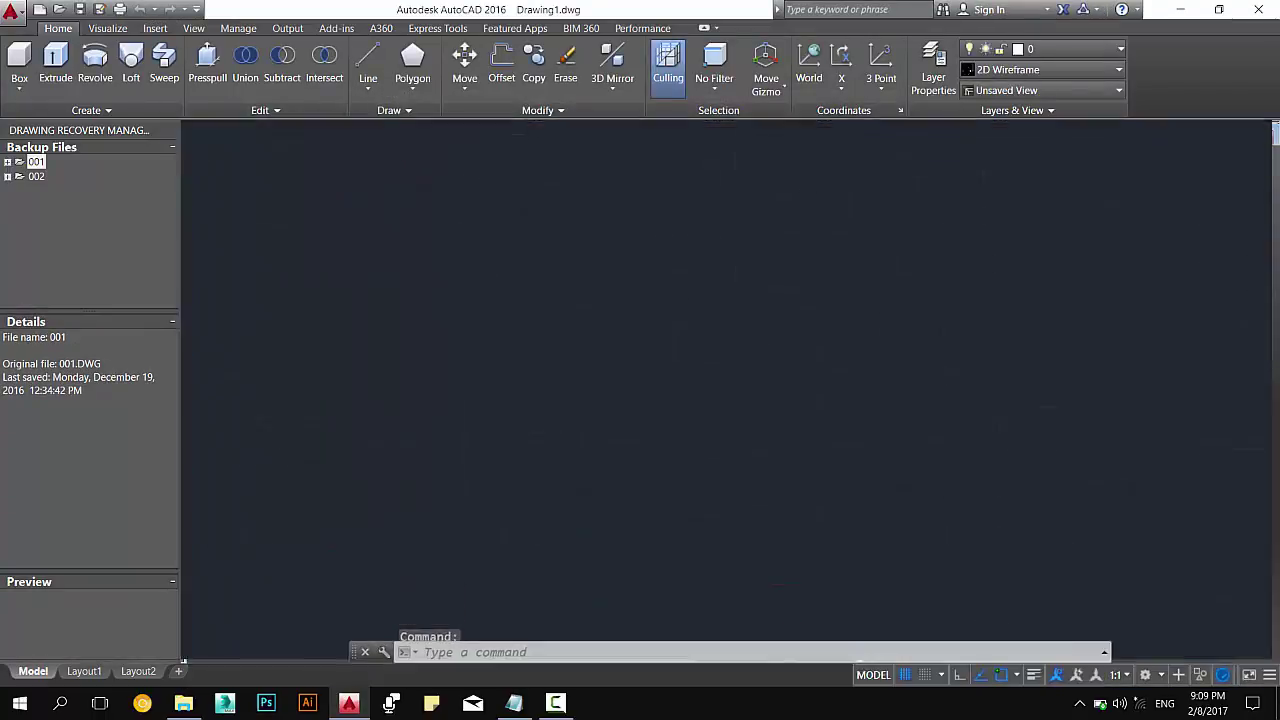
click(171, 131)
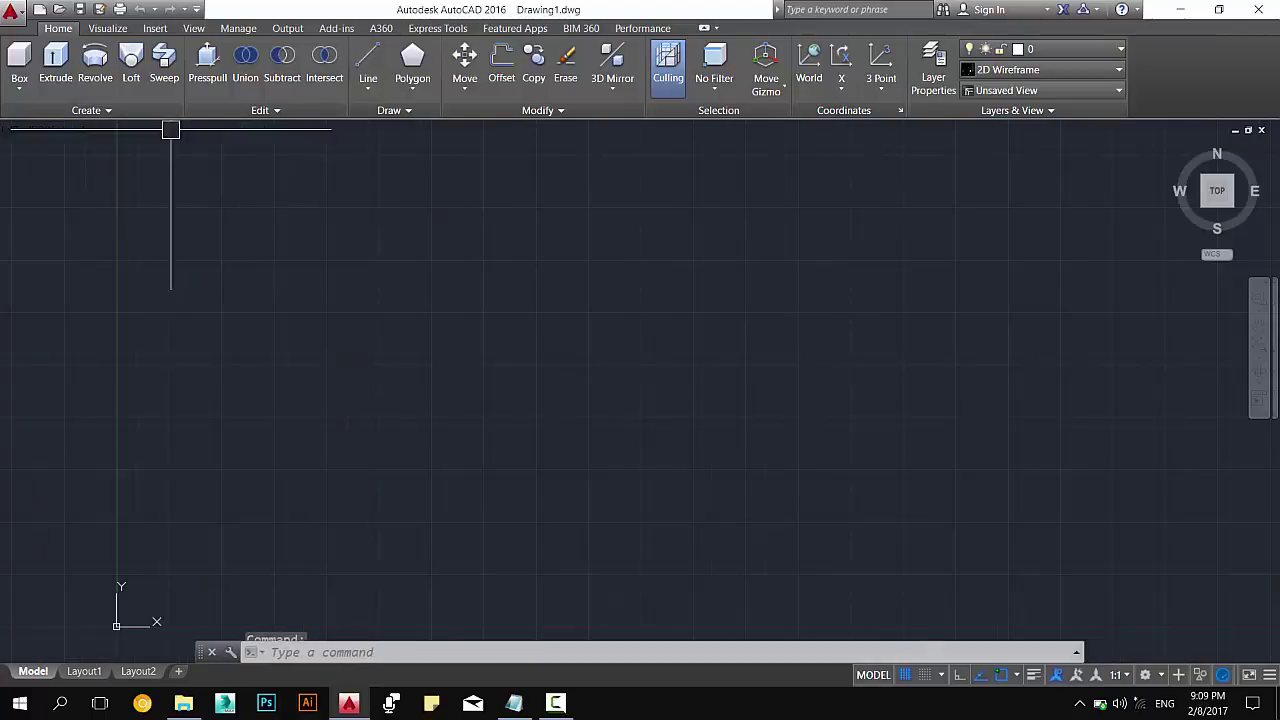
Save the drawing to the Desktop as Lesson Level 2.dwg.
key(ctrl+s)
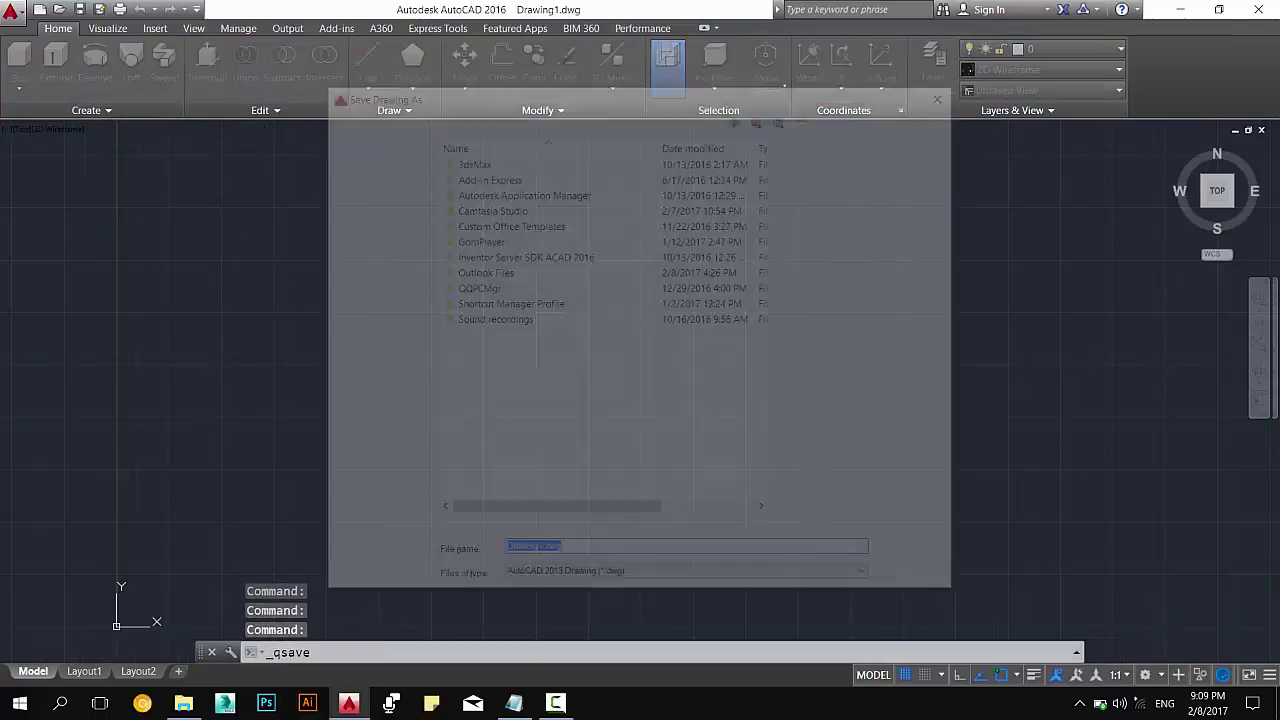
click(372, 367)
click(638, 555)
text(Lesson Level 2)
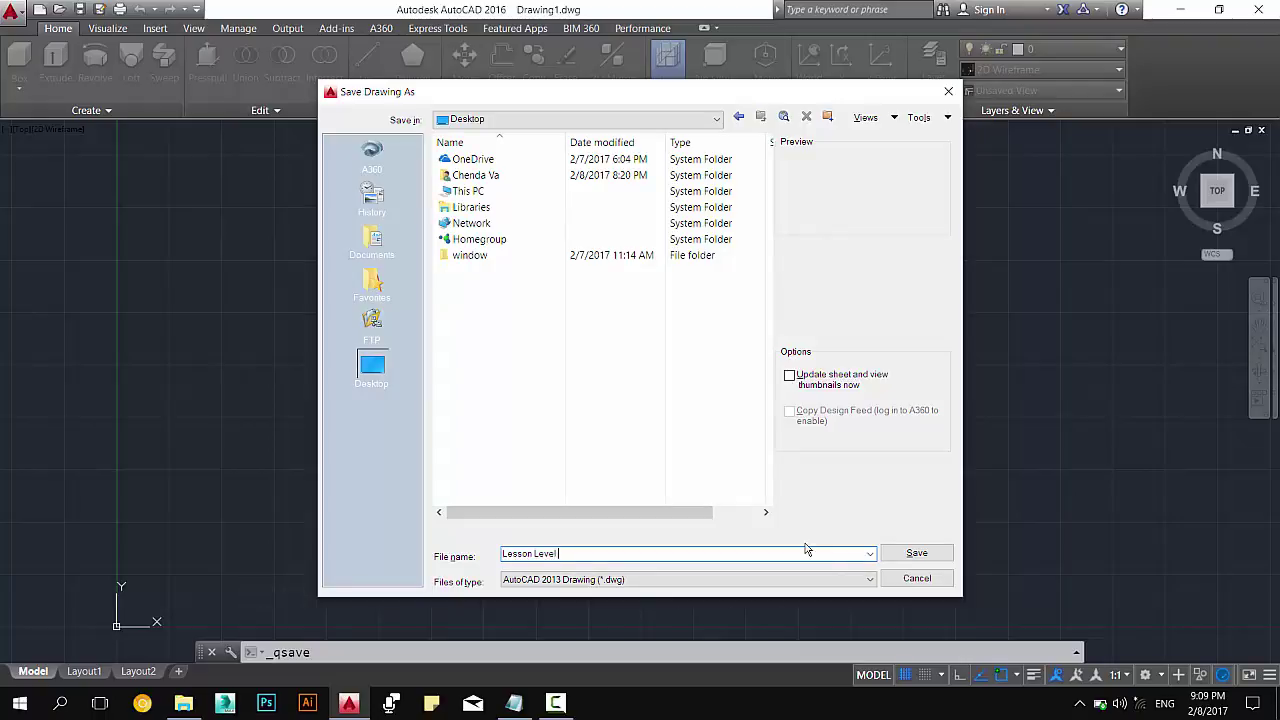
key(Return)
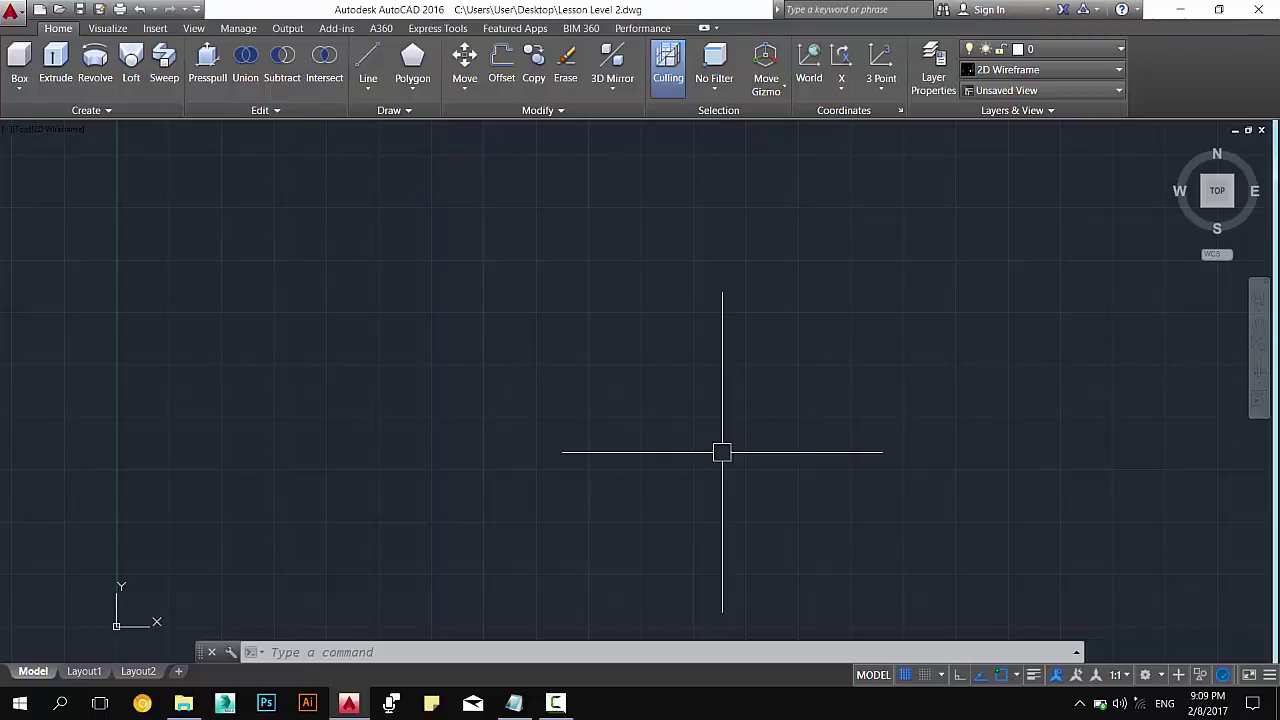
In Options, keep AutoCAD 2013 Drawing as the Open and Save format.
text(op)
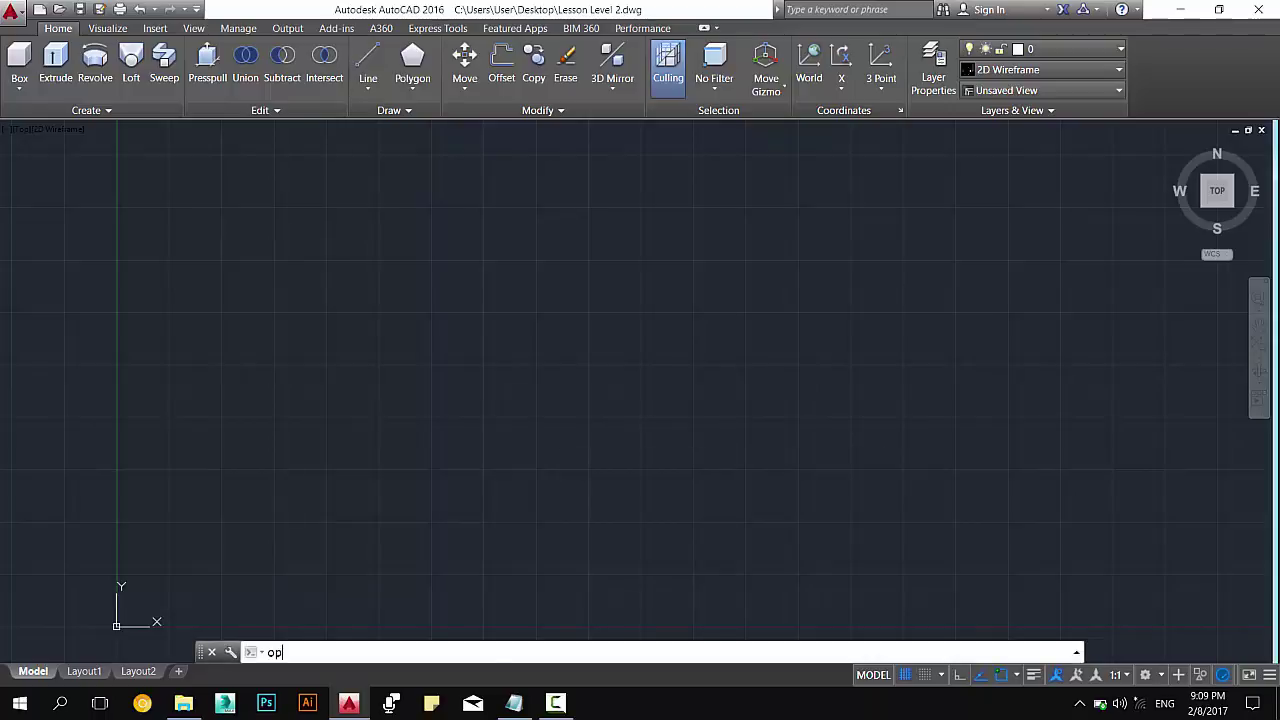
key(Return)
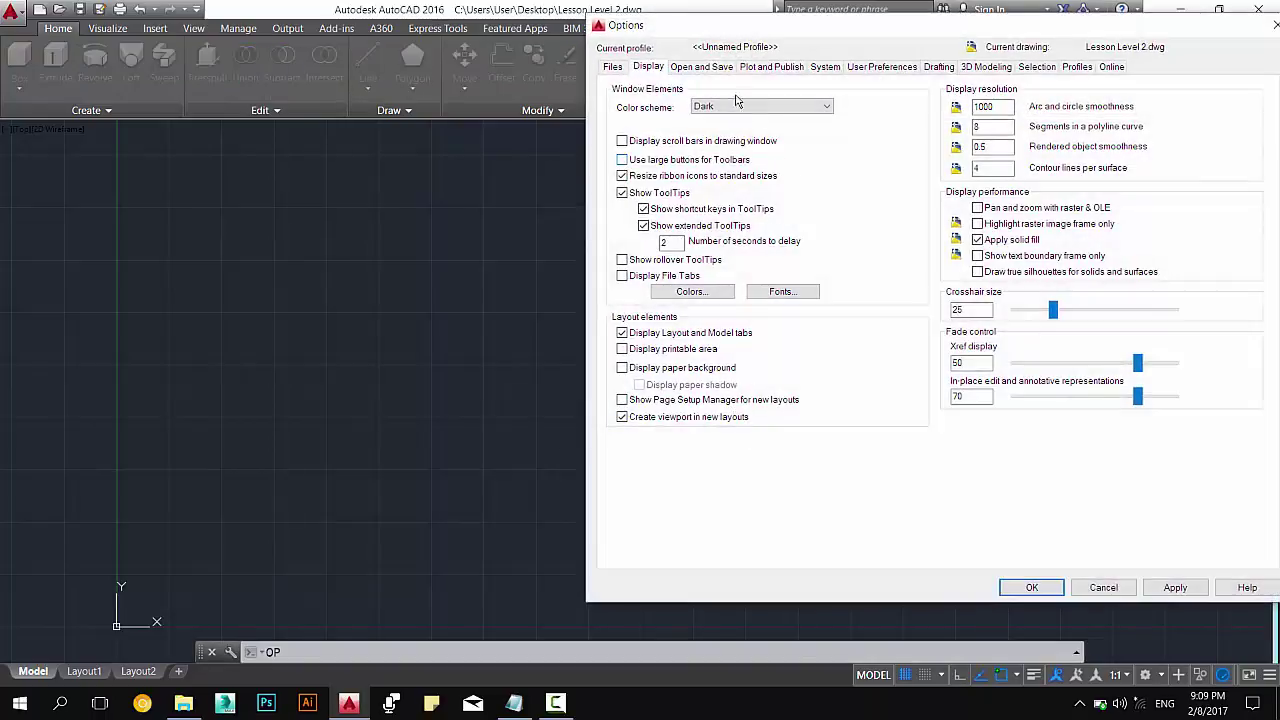
click(704, 68)
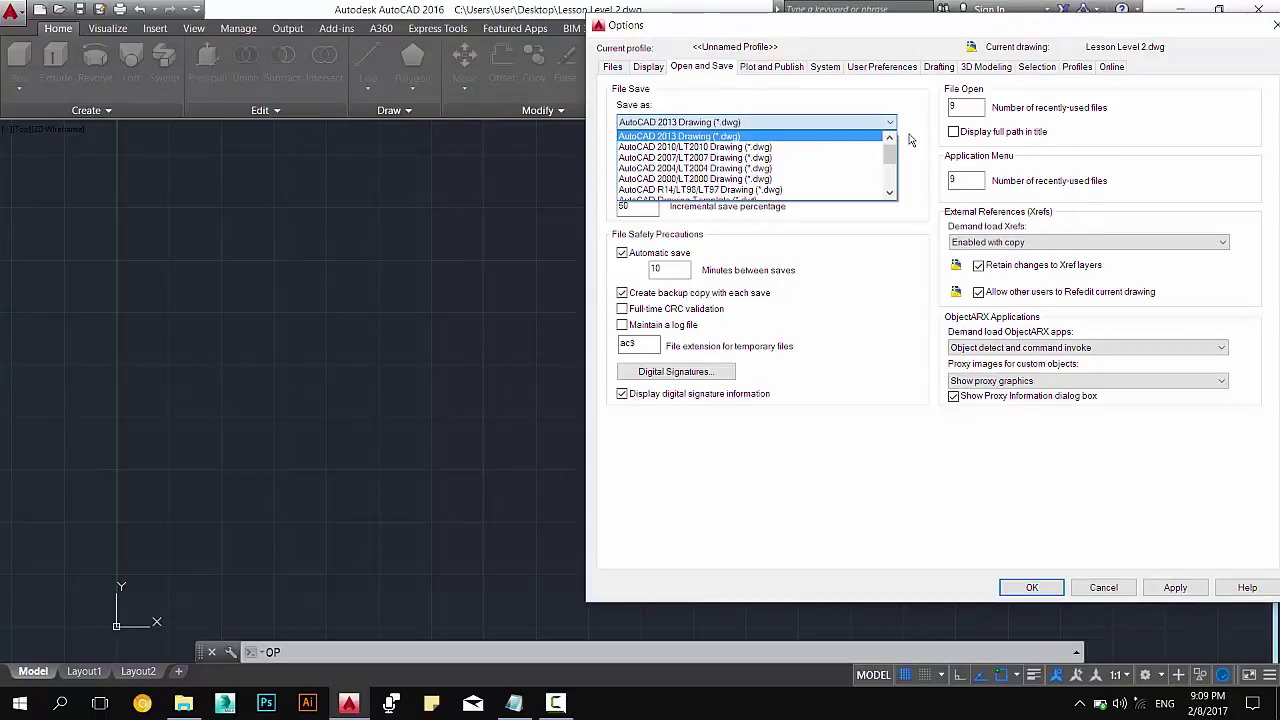
click(788, 122)
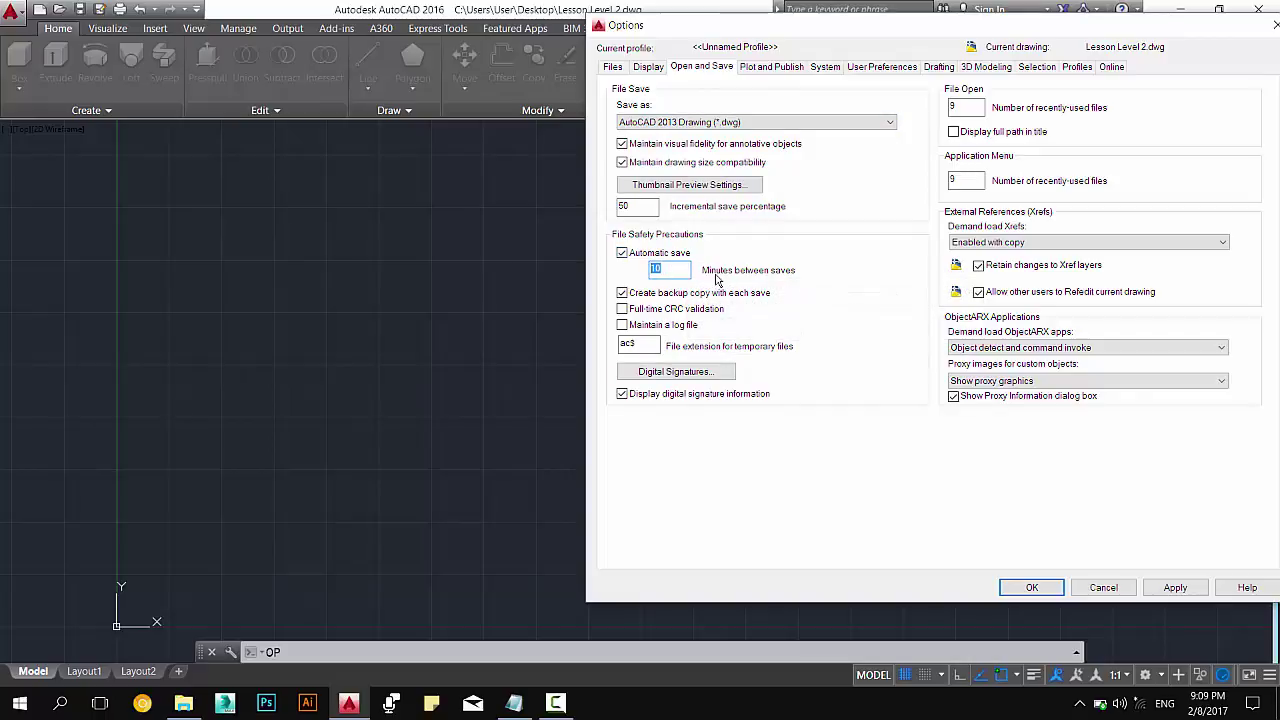
click(669, 269)
text(5)
key(Return)
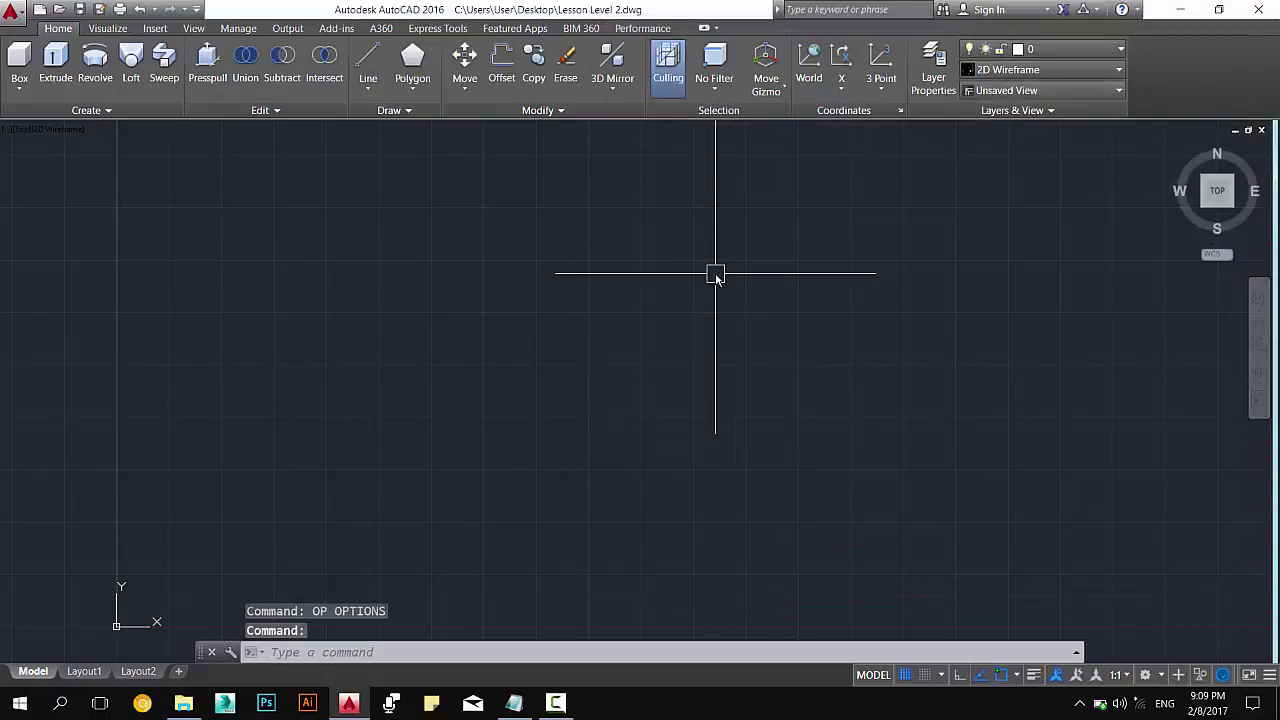
Set the drawing's insertion scale units to Millimeters in Drawing Units.
key(Escape)
key(Escape)
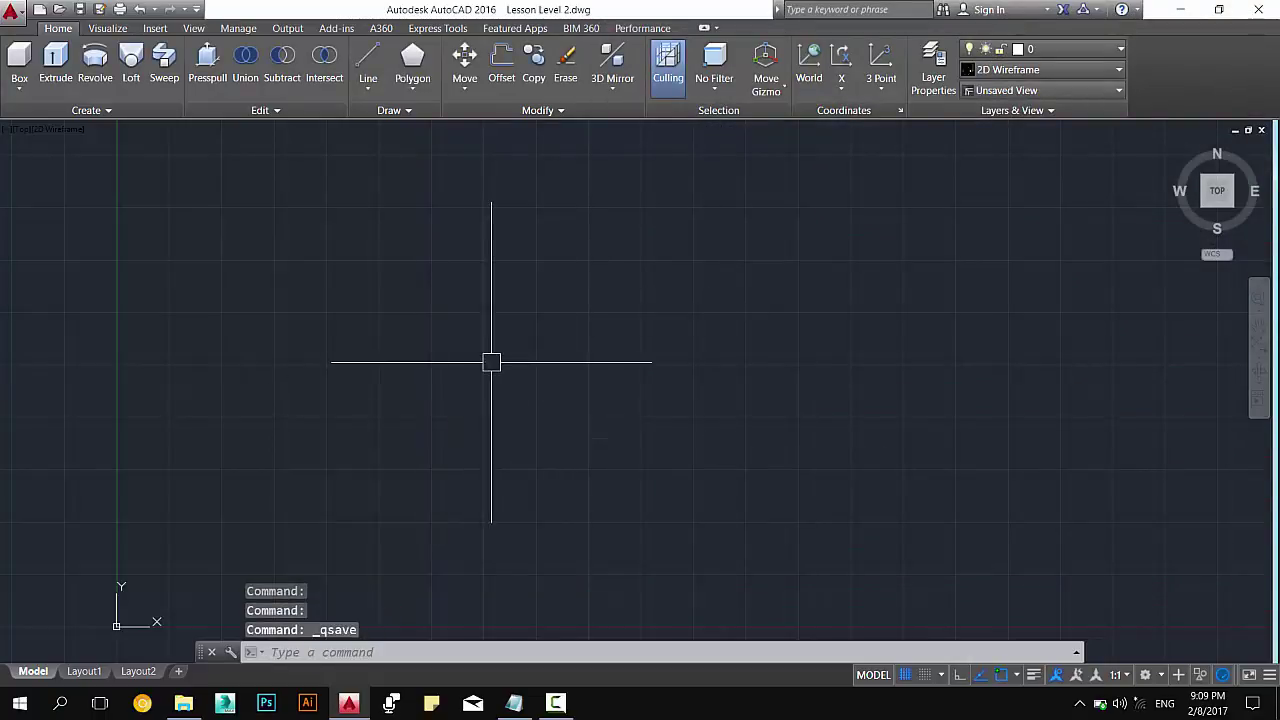
text(un)
key(Return)
click(310, 343)
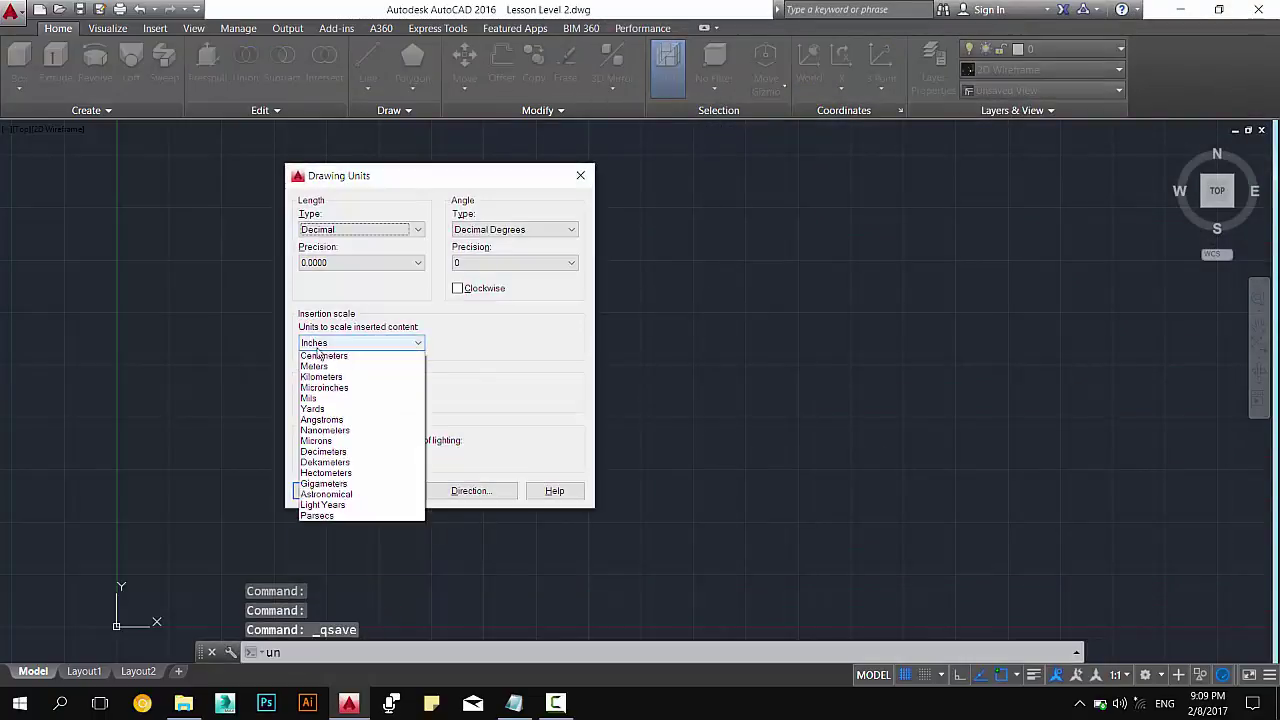
click(318, 399)
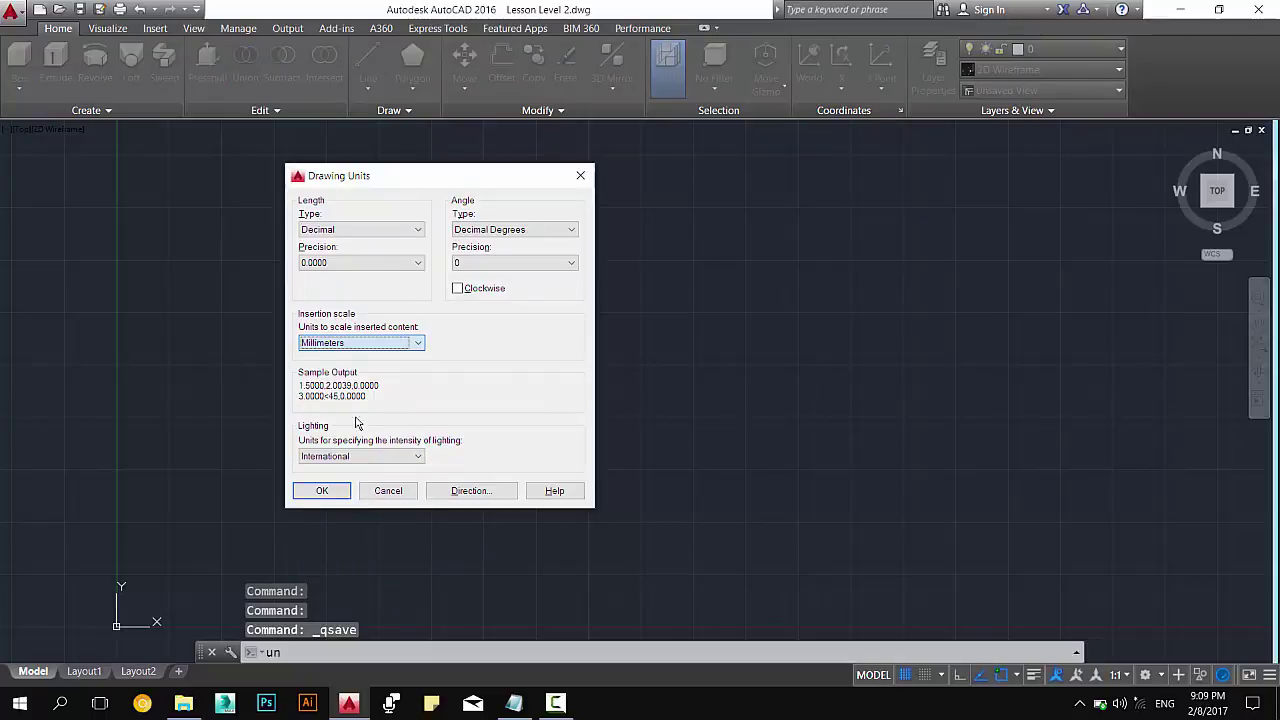
click(322, 491)
key(Escape)
key(Escape)
key(Escape)
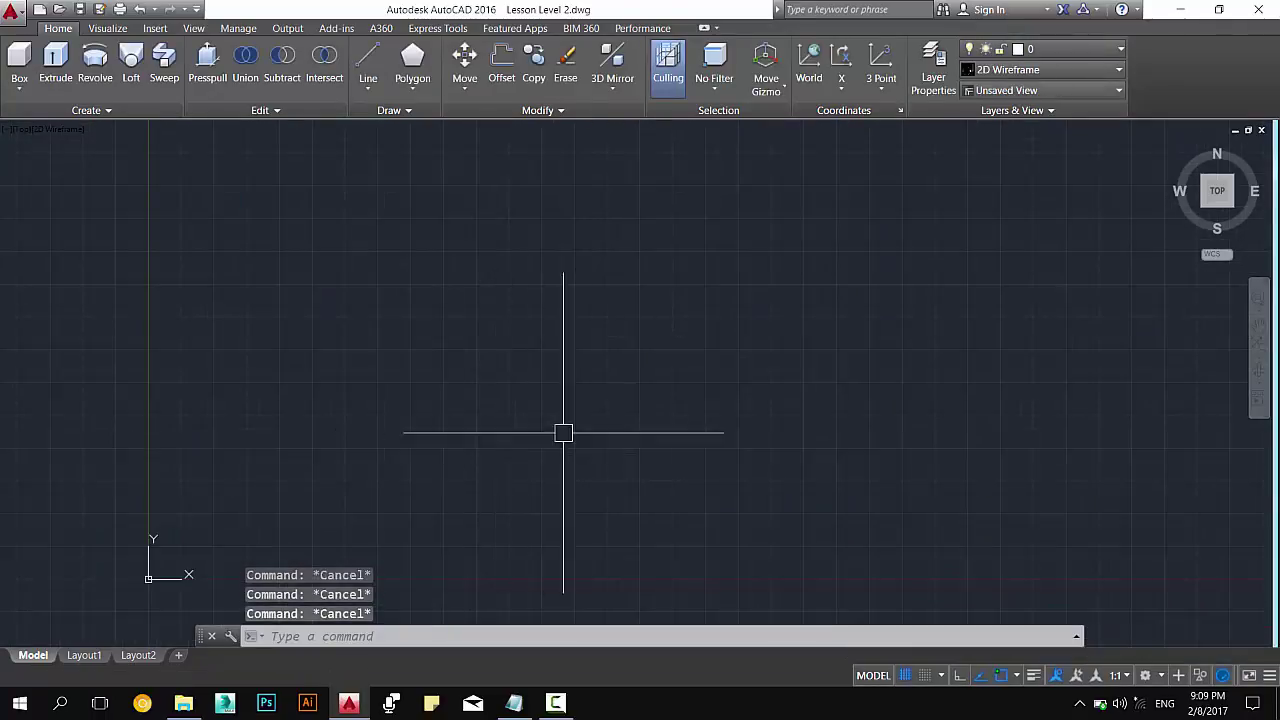
Split model space into Two: Vertical viewports from the Visualize tab.
click(194, 28)
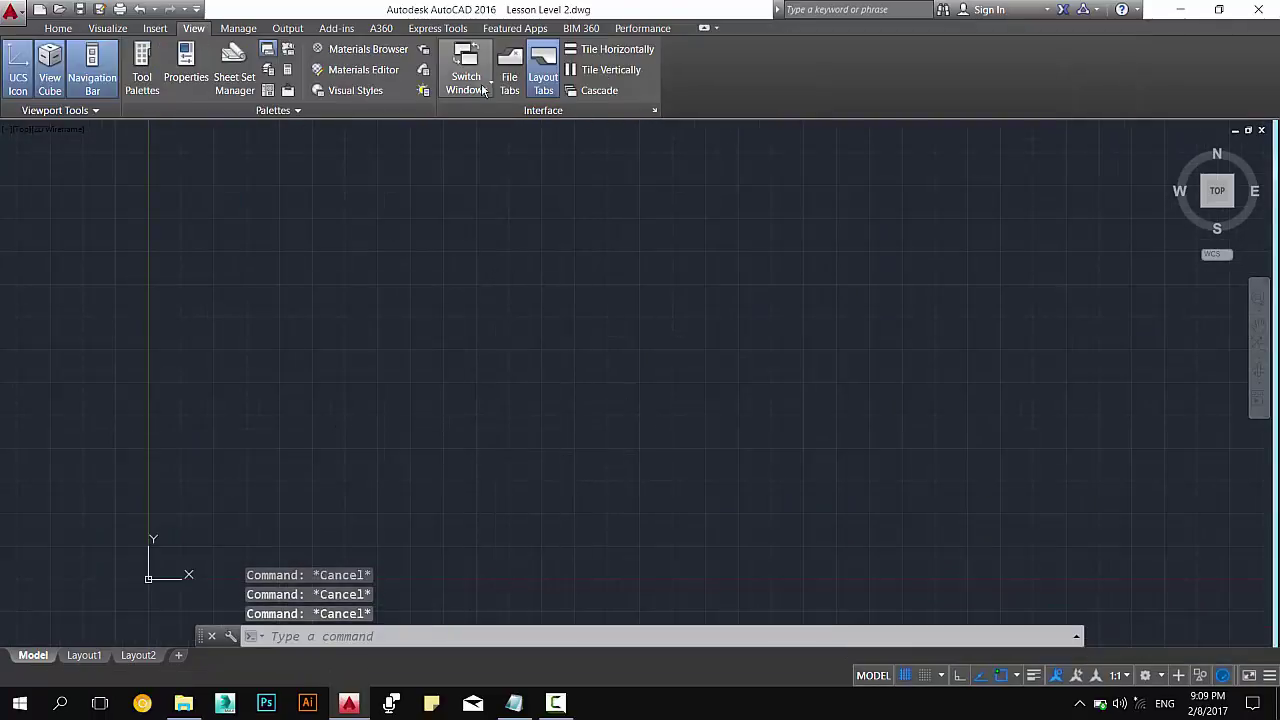
click(118, 30)
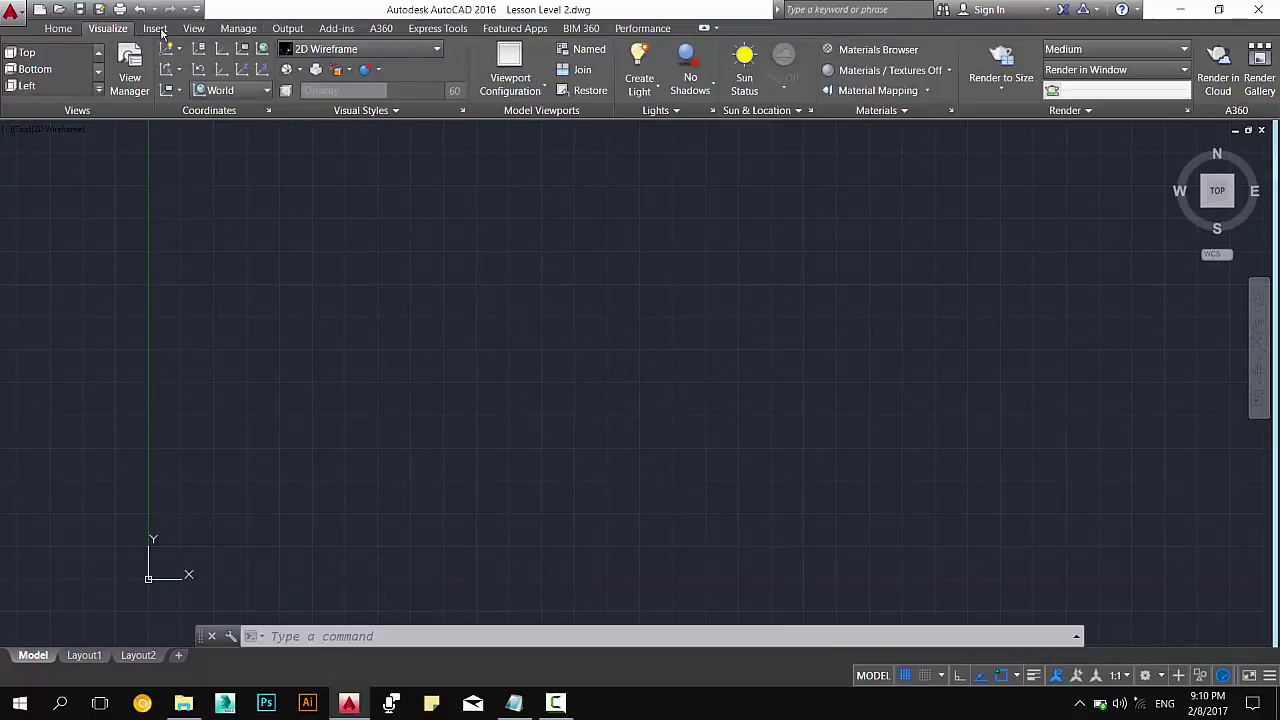
click(511, 86)
click(526, 149)
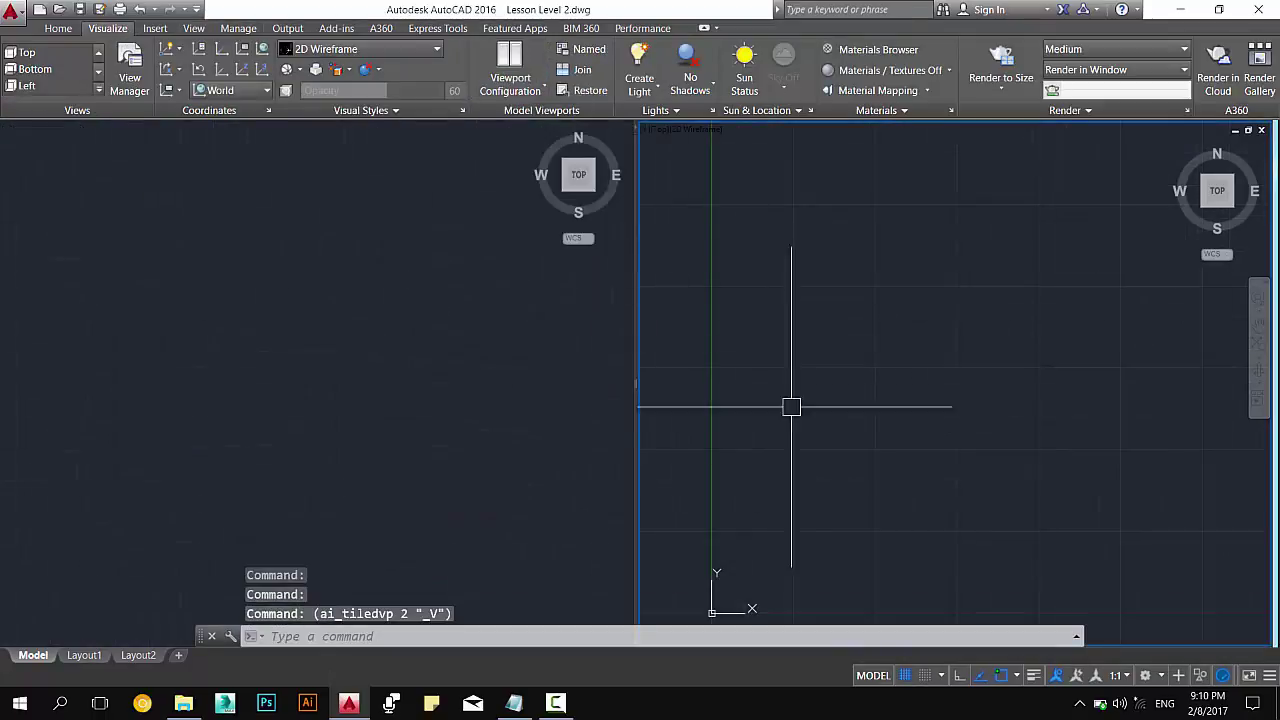
Zoom to extents and make the left viewport active.
click(900, 308)
click(885, 345)
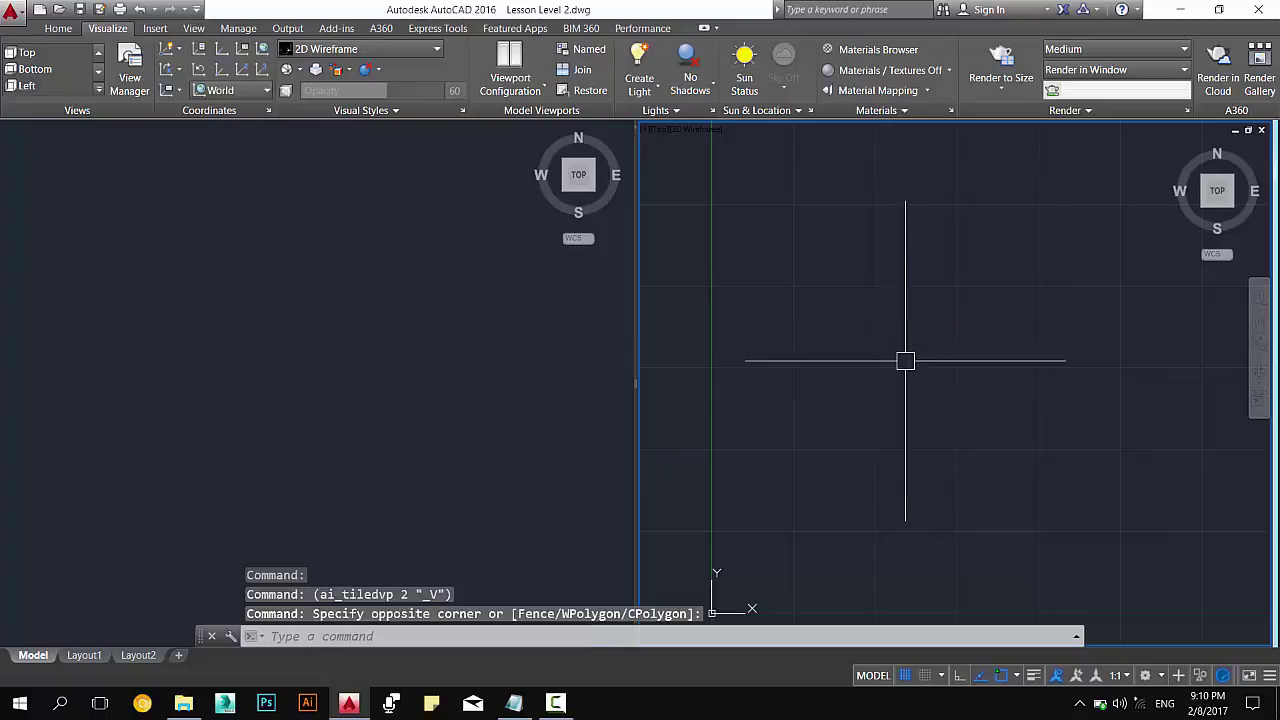
key(Escape)
text(z)
key(Return)
text(e)
key(Return)
click(326, 422)
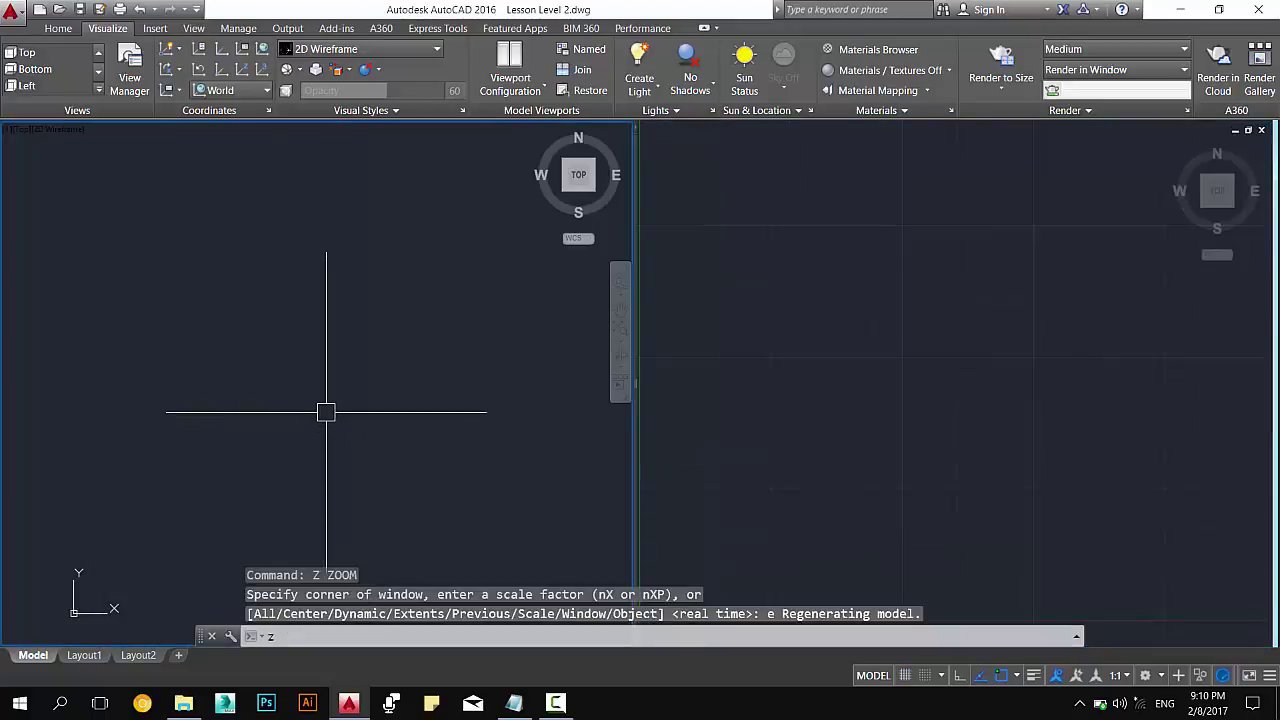
key(Escape)
key(Escape)
key(Escape)
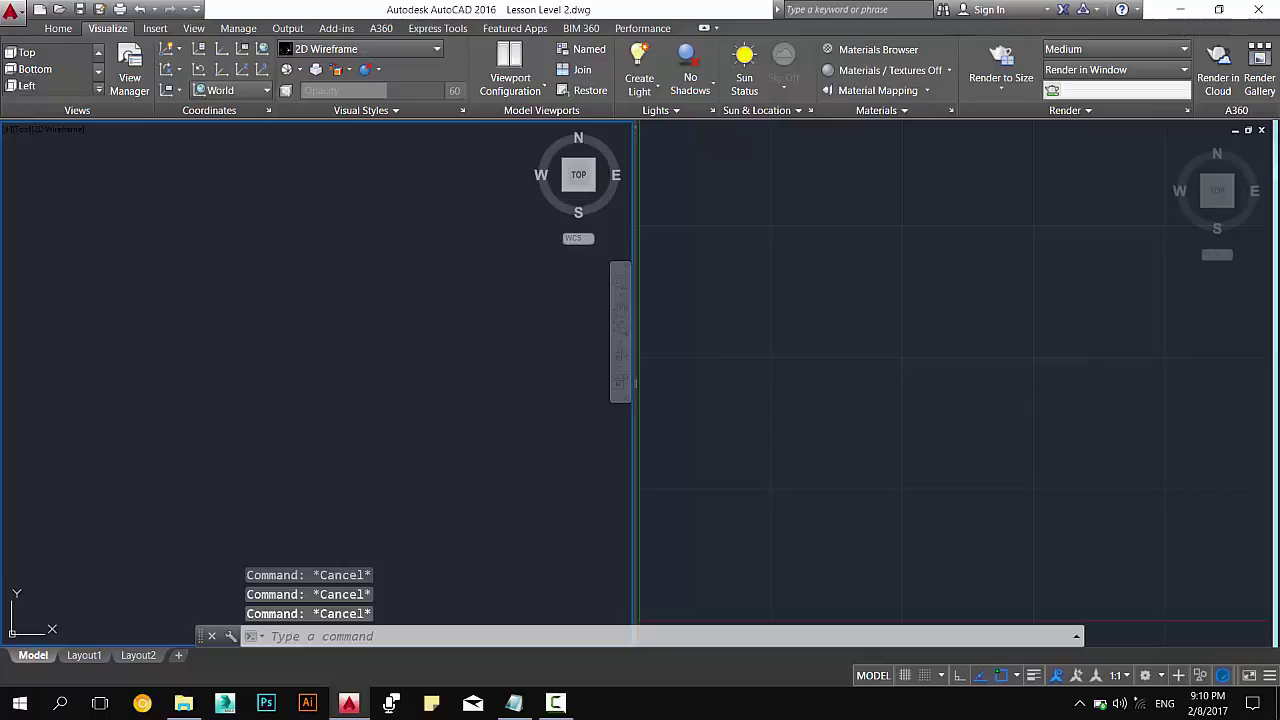
Draw a vertical axis line with Ortho turned on.
text(l)
key(Return)
click(345, 272)
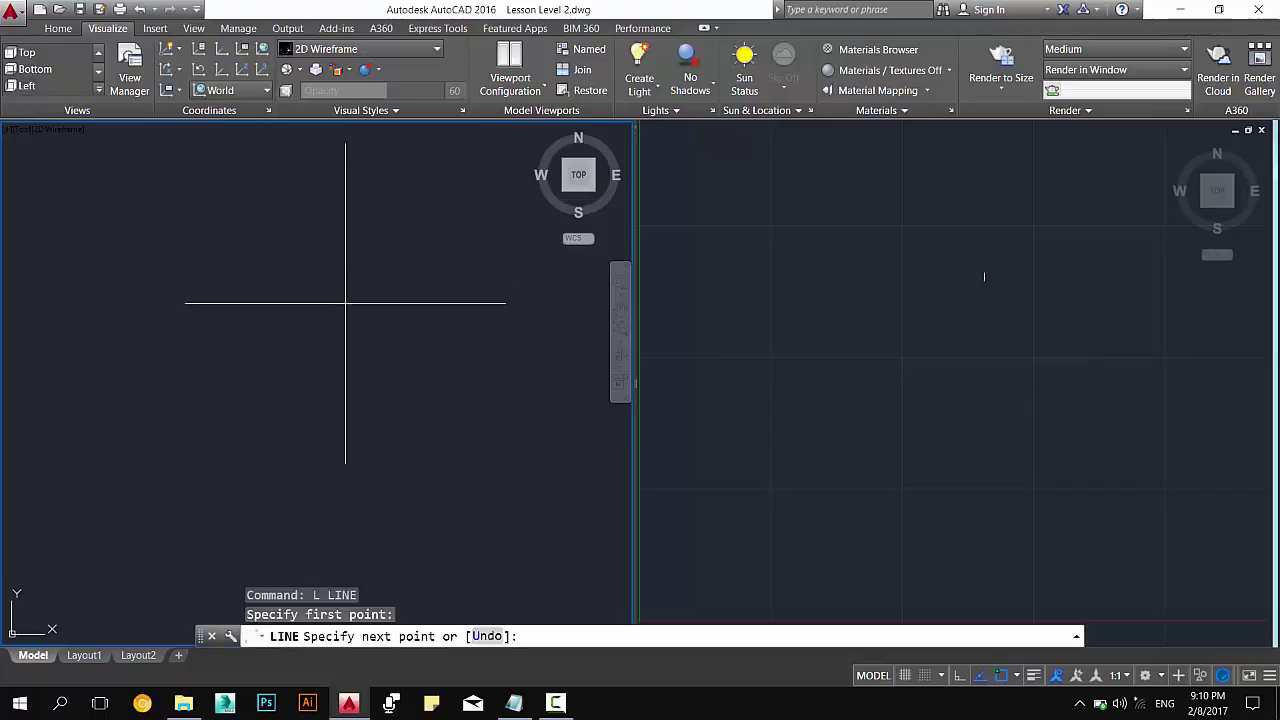
key(F8)
click(345, 551)
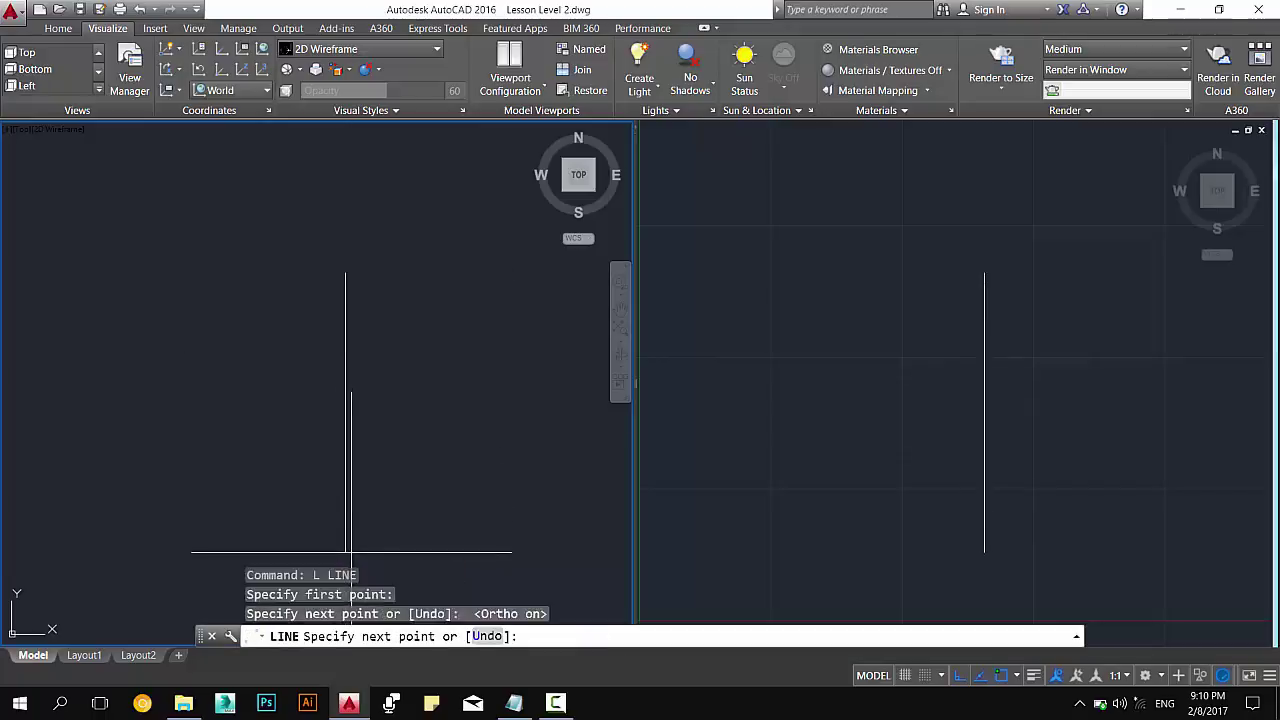
key(Escape)
key(Escape)
key(Escape)
Start the profile polyline with a first three-point arc using the Arc and Second pt options.
text(pl)
key(Return)
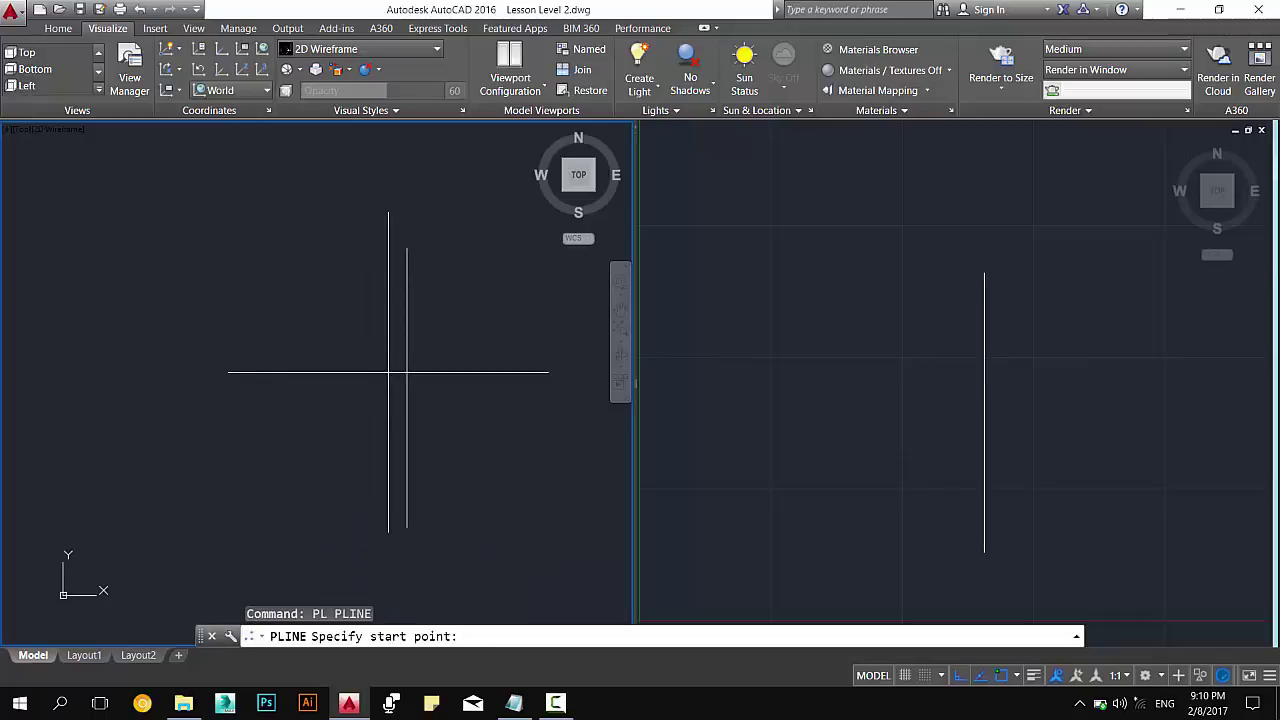
scroll(308, 274, up, 2)
click(271, 260)
text(a)
key(Return)
text(s)
key(Return)
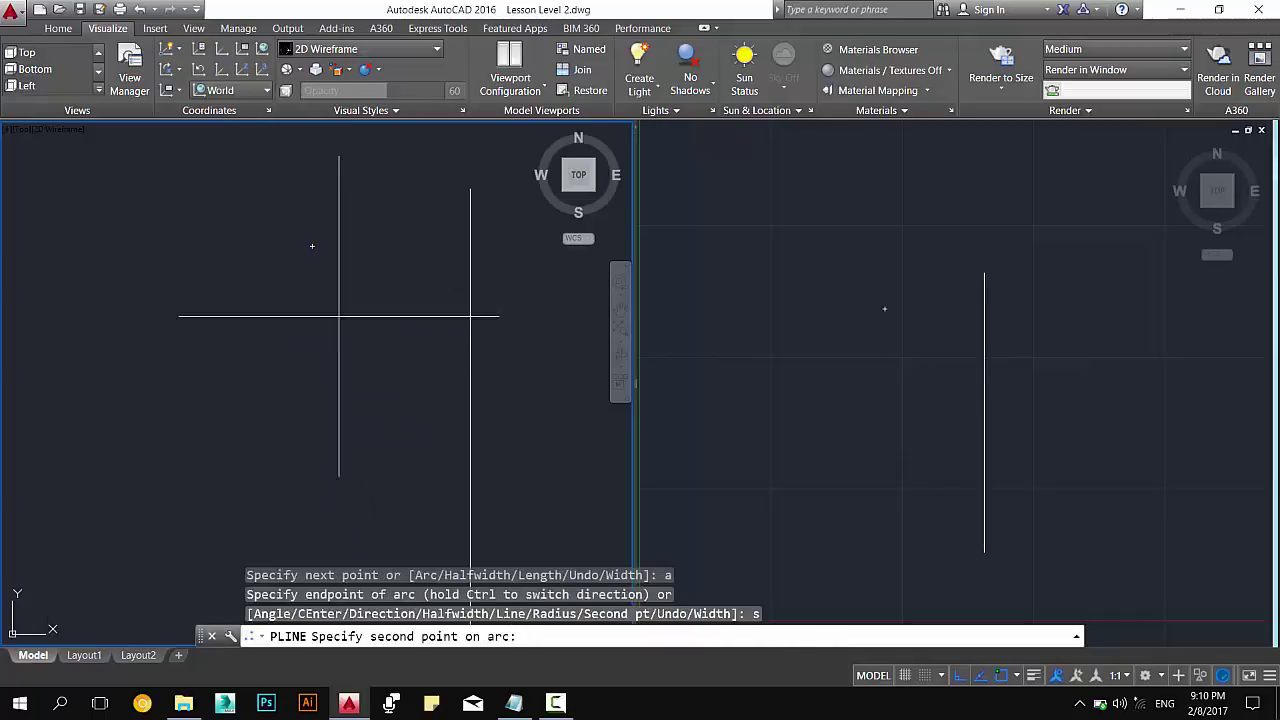
click(336, 300)
click(342, 382)
Add the next three-point arc with Ortho off, ending the profile at the axis bottom.
middle_drag(296, 514, 288, 449)
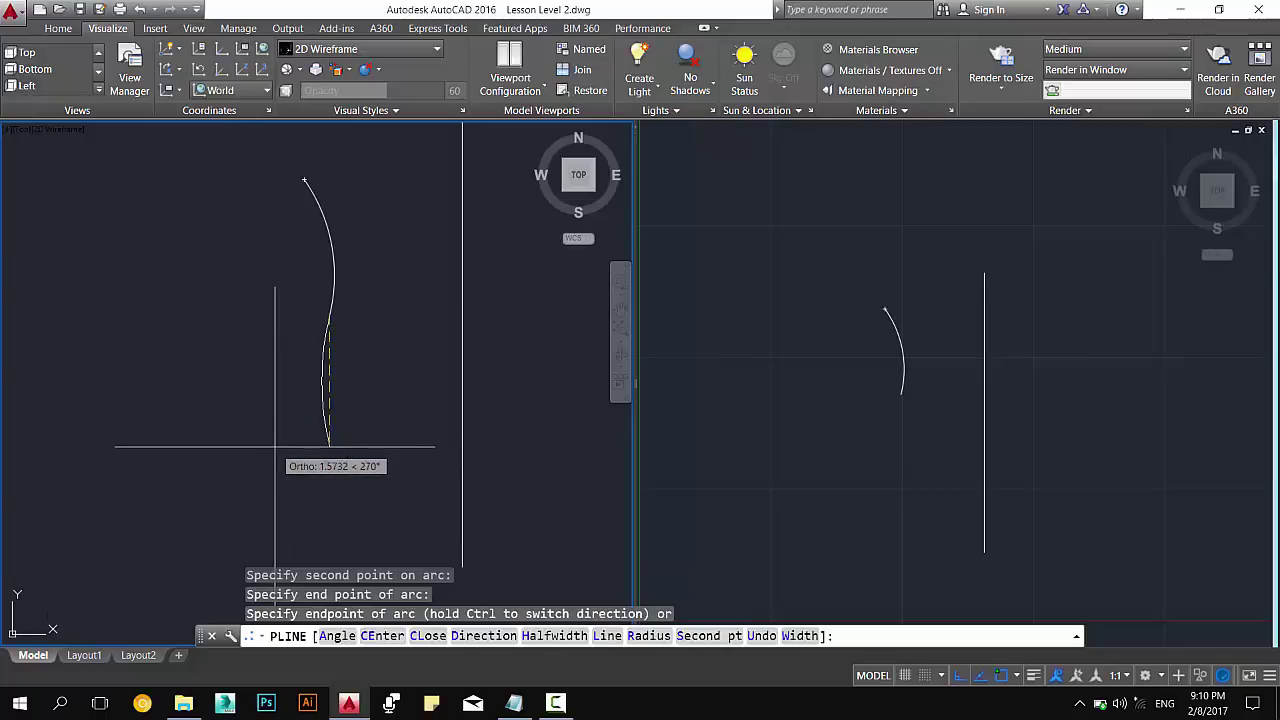
key(F8)
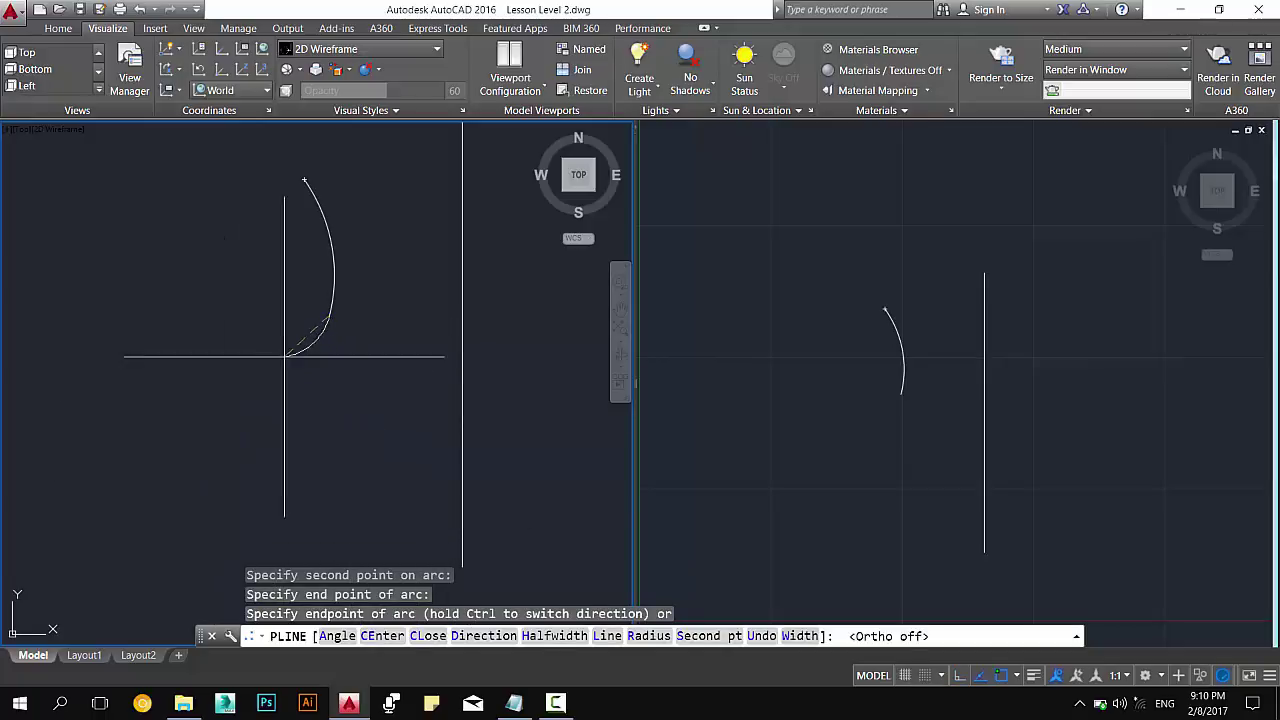
click(251, 407)
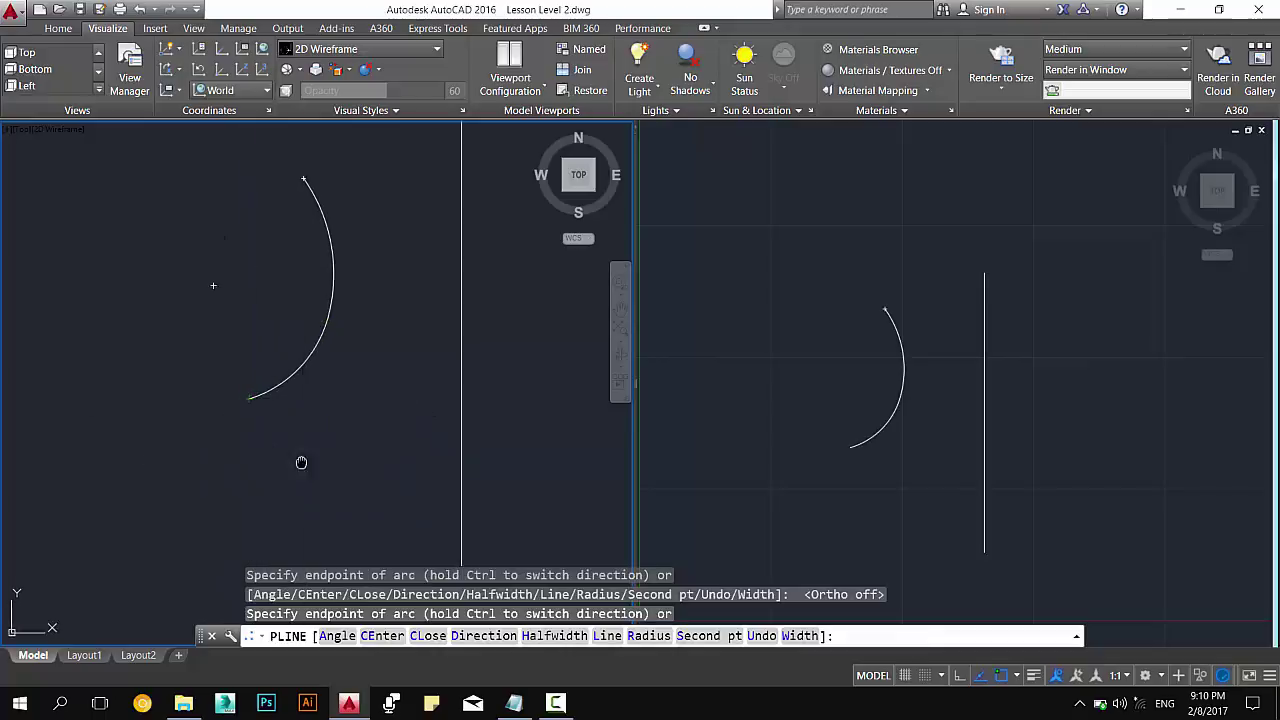
middle_drag(301, 462, 287, 397)
key(Return)
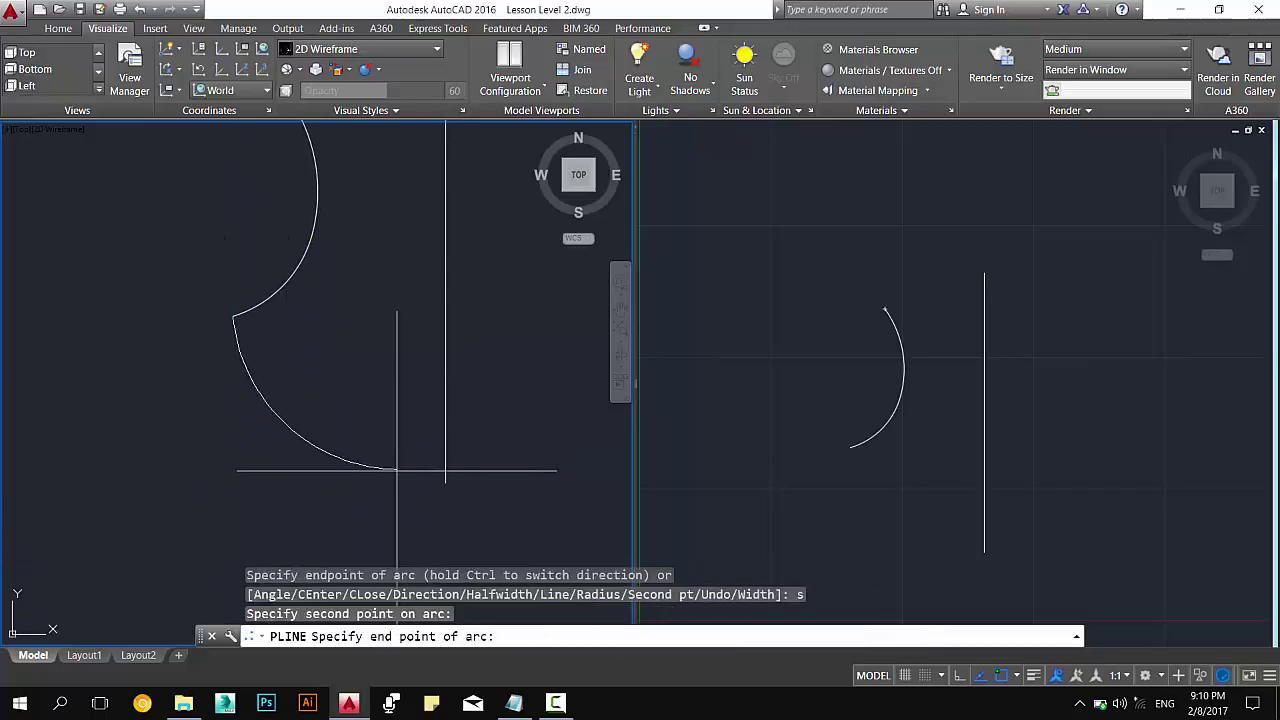
click(292, 480)
click(381, 550)
click(383, 508)
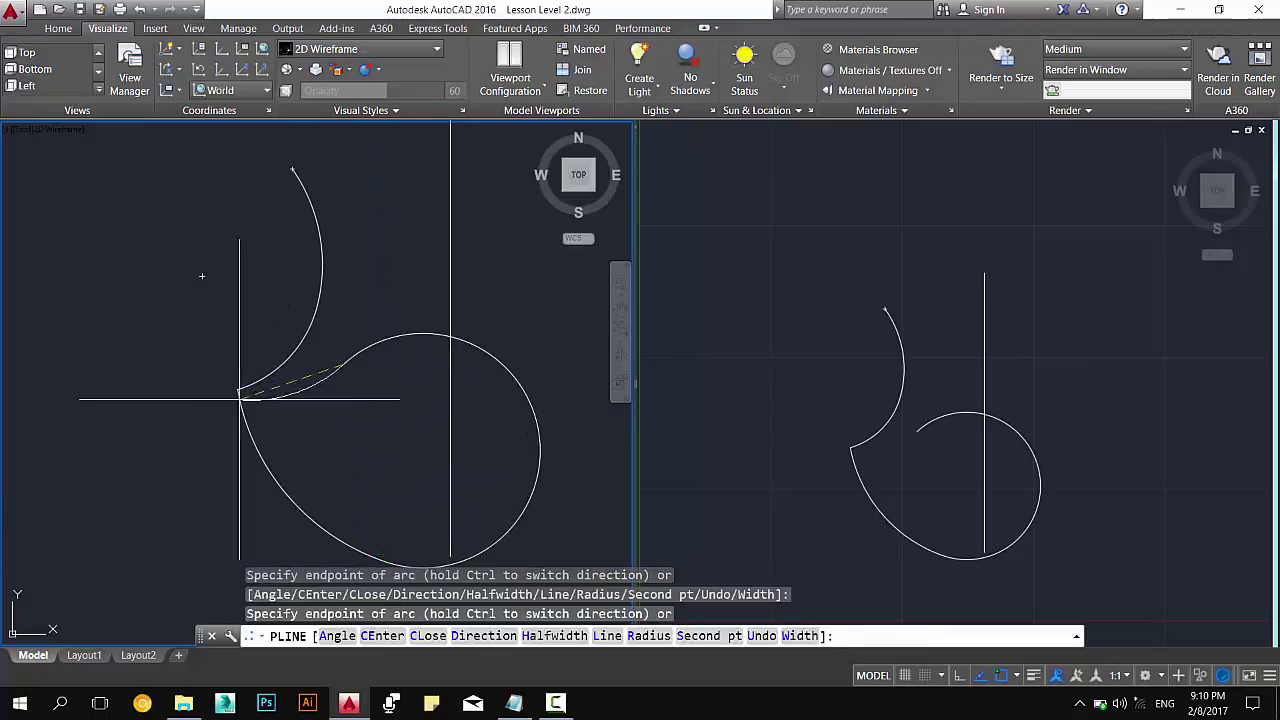
key(Escape)
Select the axis line and profile, then try an axis-line grip stretch and cancel it.
click(451, 434)
middle_drag(451, 434, 452, 280)
click(446, 412)
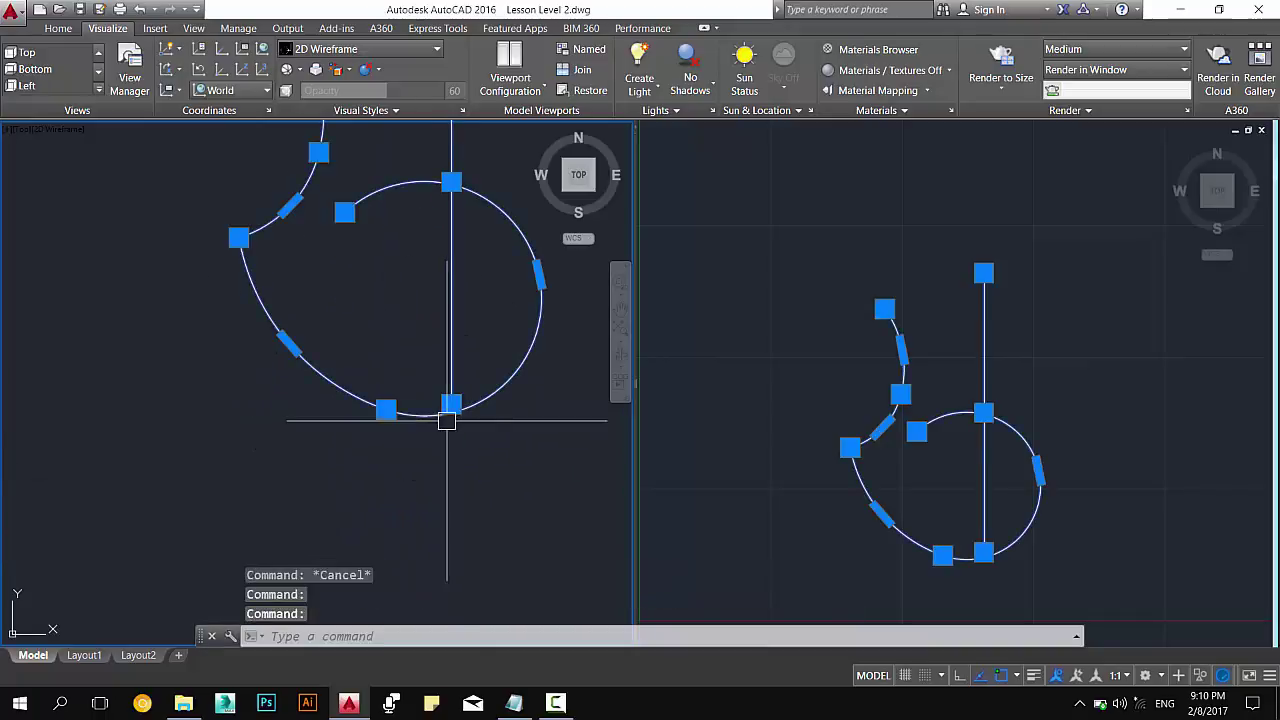
key(Escape)
scroll(446, 420, down, 3)
click(449, 404)
click(449, 404)
key(Escape)
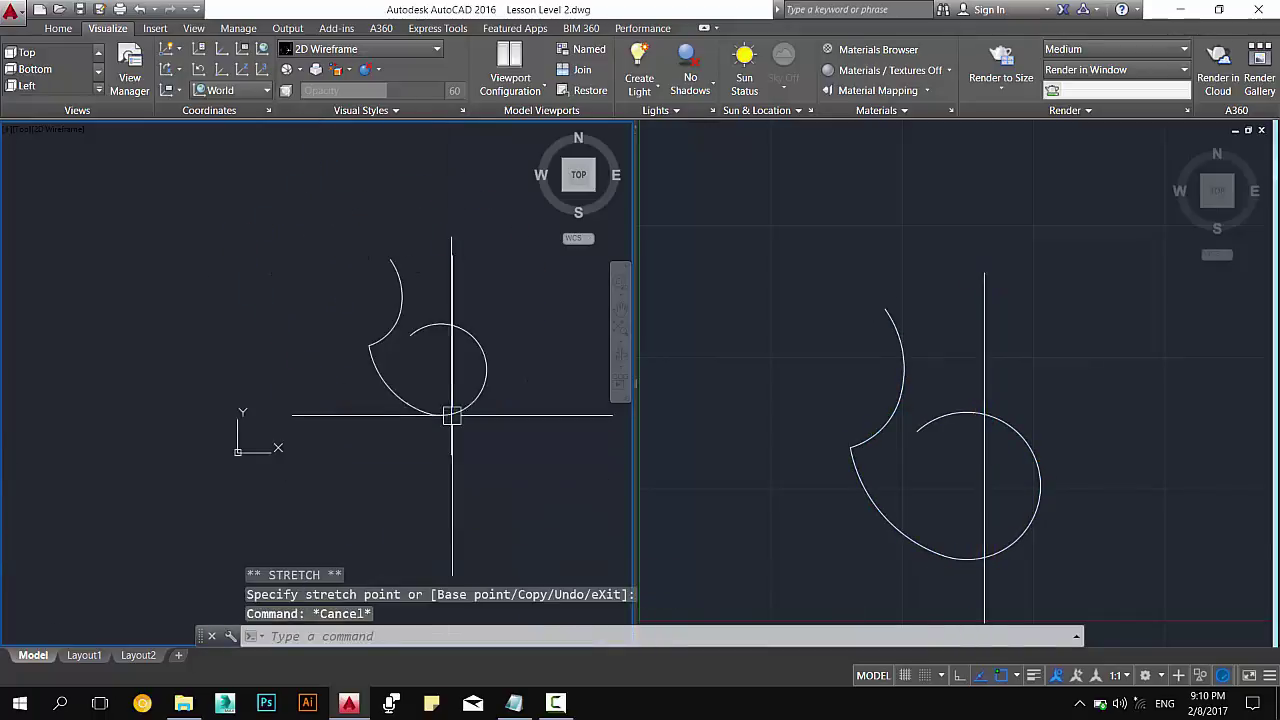
Pull the profile's inner vertex inward and move an arc midpoint to reshape the curve.
scroll(414, 377, up, 3)
click(297, 334)
click(120, 520)
click(289, 385)
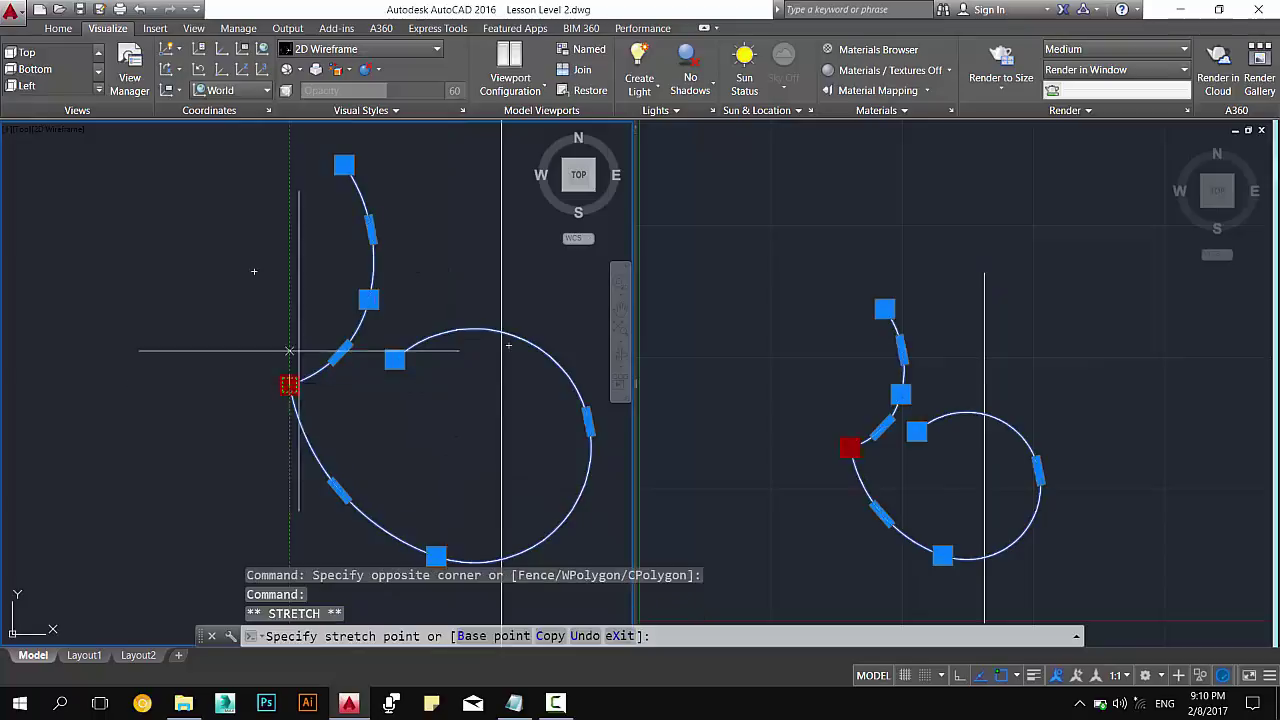
click(314, 323)
click(368, 294)
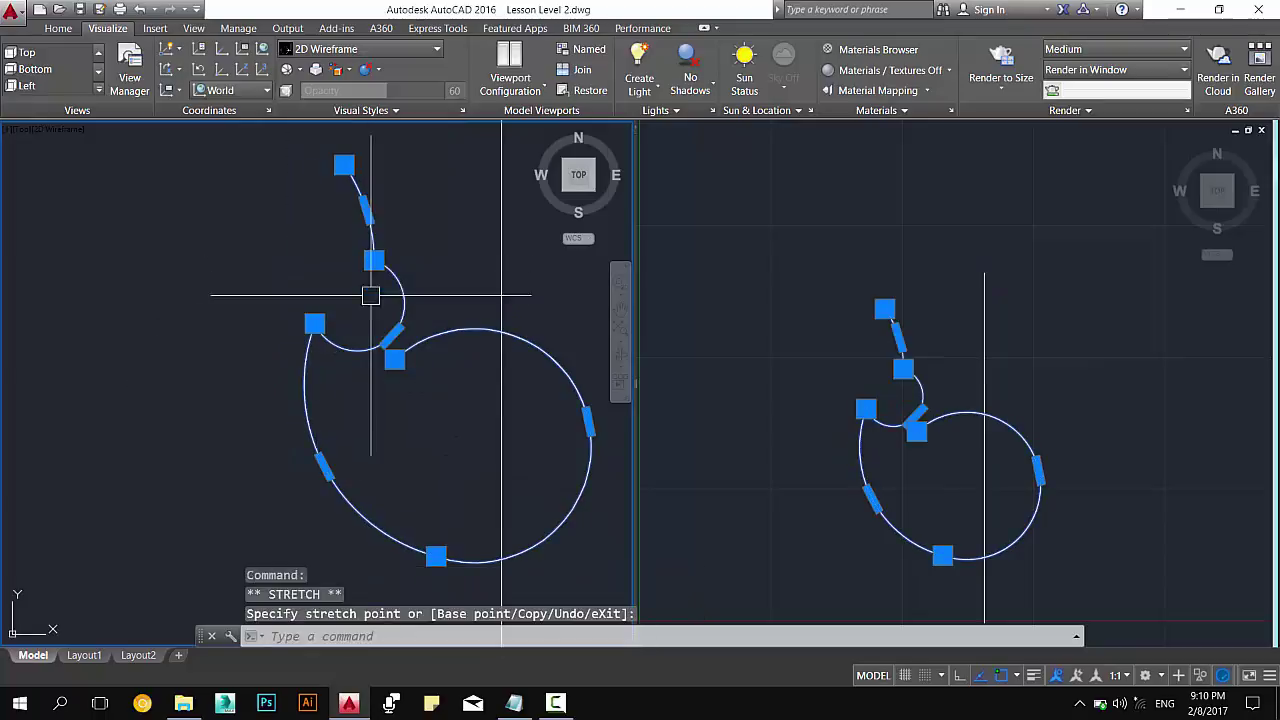
click(391, 336)
scroll(400, 336, up, 4)
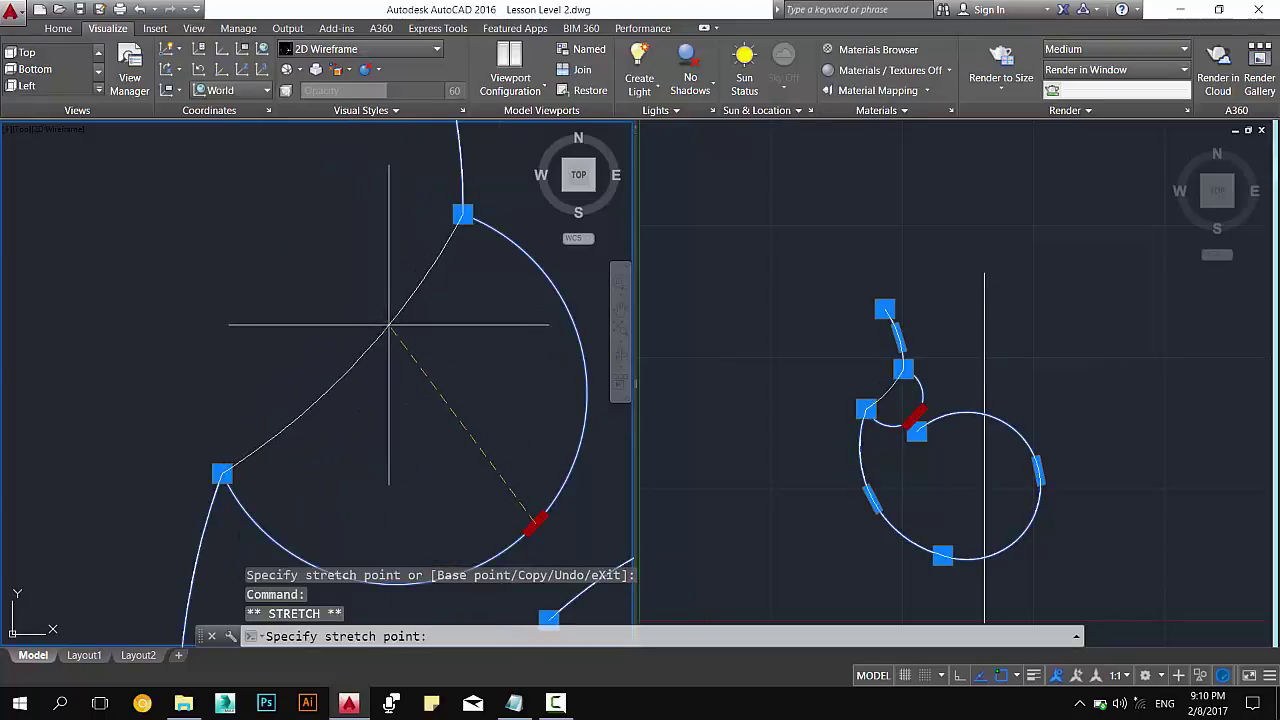
Trim the arc beyond the axis line and erase the leftover short segment.
scroll(400, 330, down, 3)
key(Escape)
key(Escape)
scroll(395, 315, up, 3)
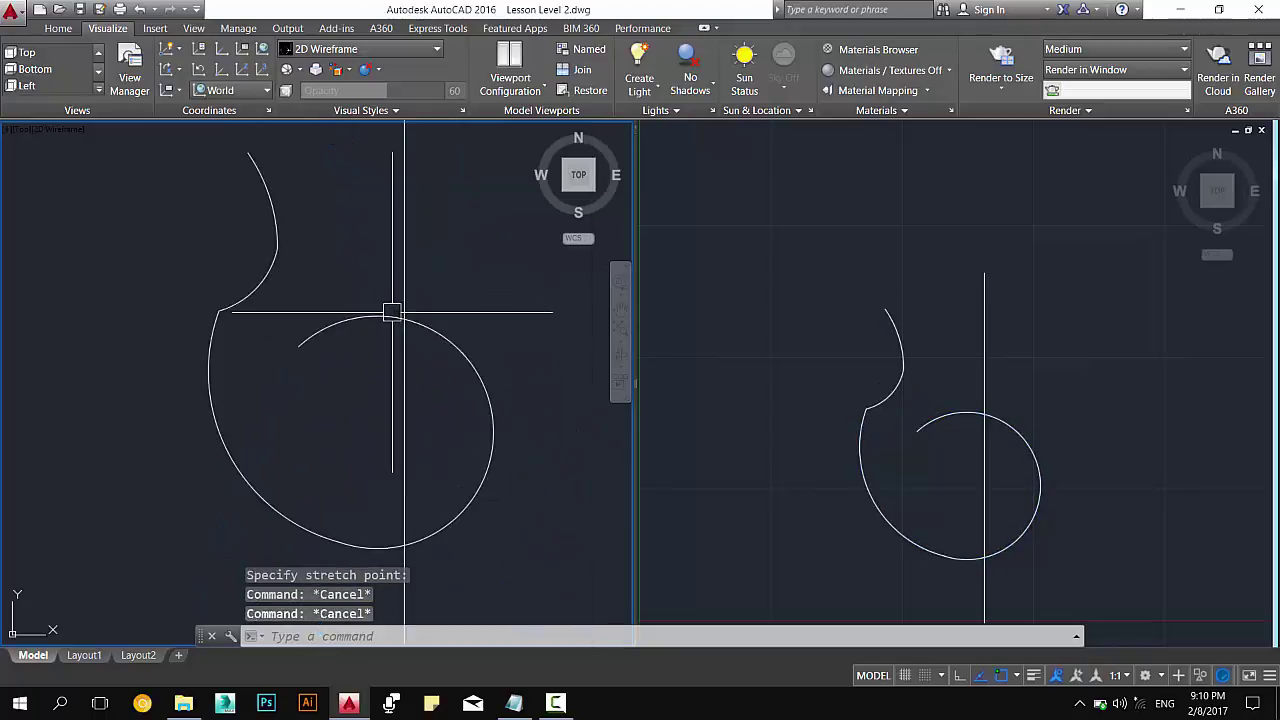
text(tr)
key(Return)
key(Return)
click(425, 340)
scroll(403, 340, down, 3)
key(Escape)
click(415, 337)
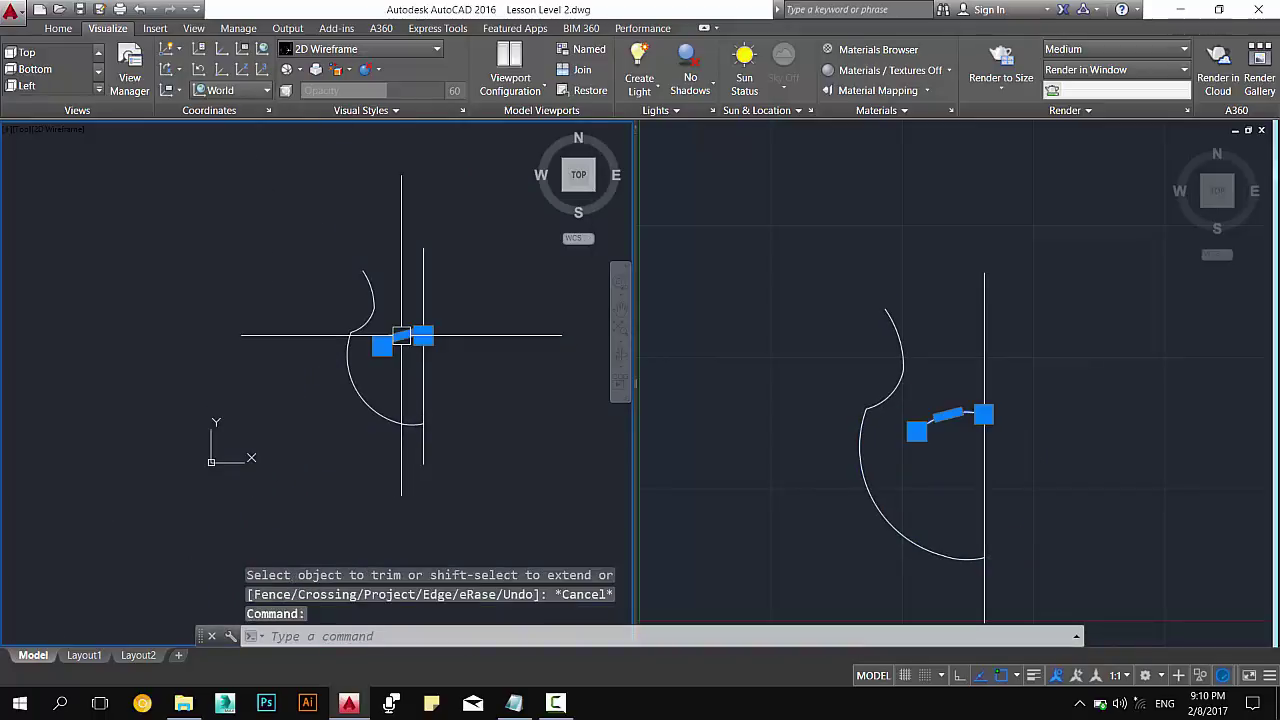
text(e)
key(Return)
Draw a horizontal rim line from the arc's top end to the axis.
text(l)
key(Return)
click(364, 289)
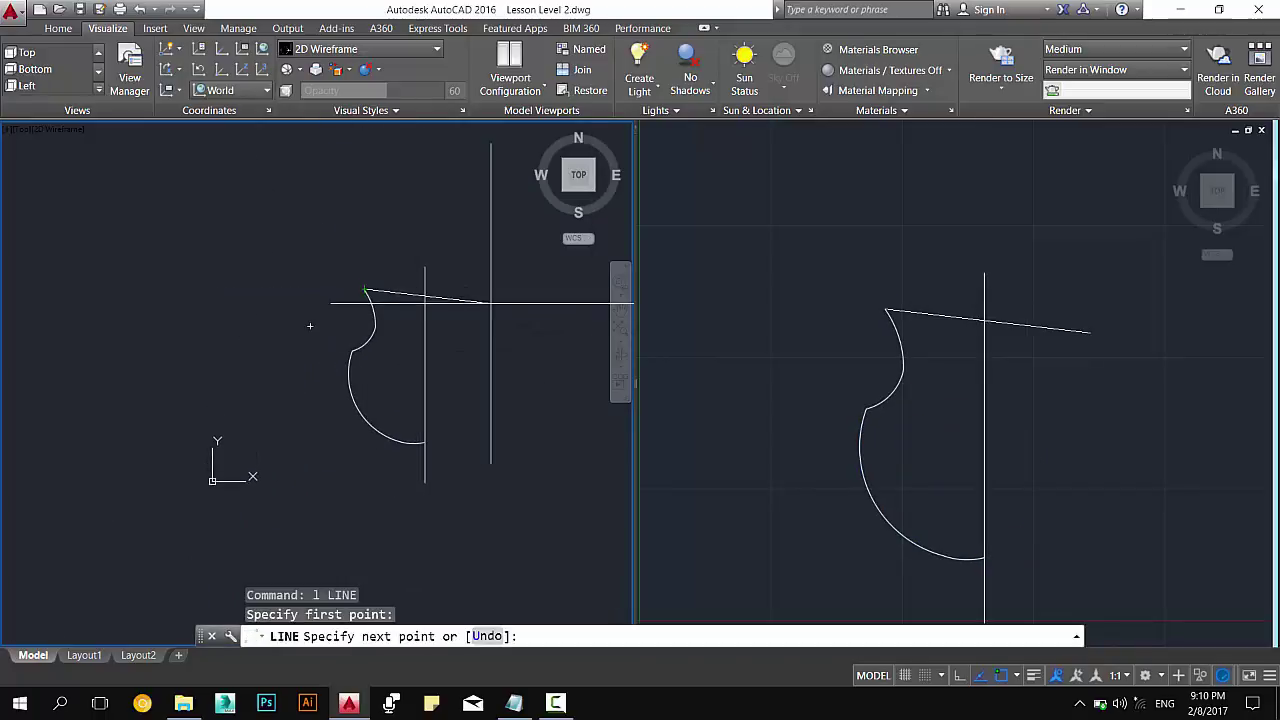
click(490, 303)
key(F8)
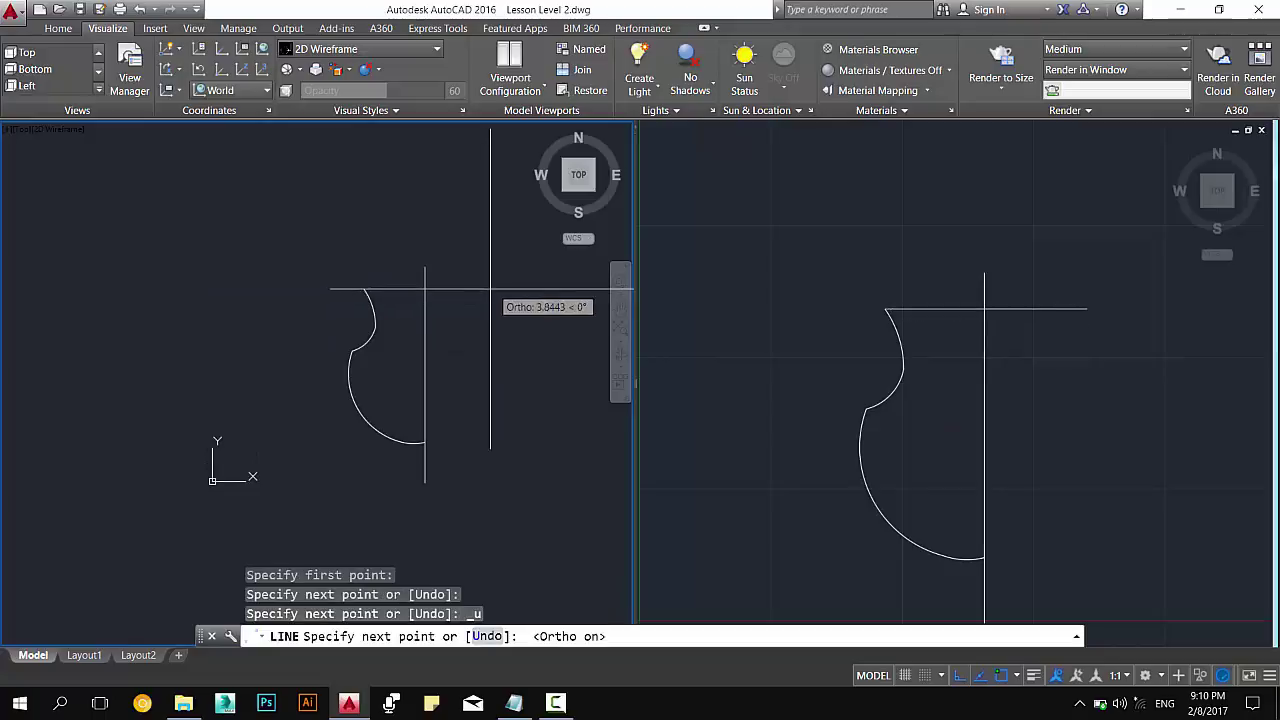
click(483, 296)
key(Escape)
Try a base line and a trim at the profile bottom, cancelling both.
scroll(424, 419, up, 3)
key(Return)
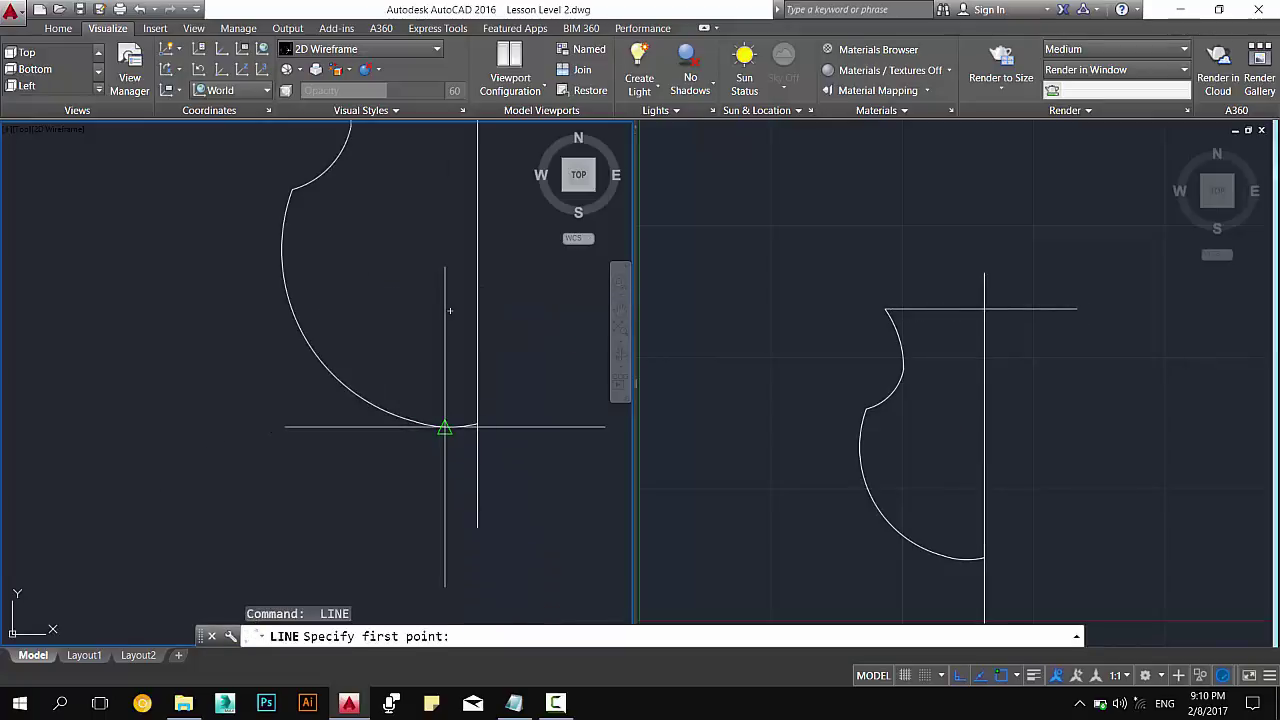
click(450, 427)
key(Escape)
scroll(431, 414, up, 3)
text(tr)
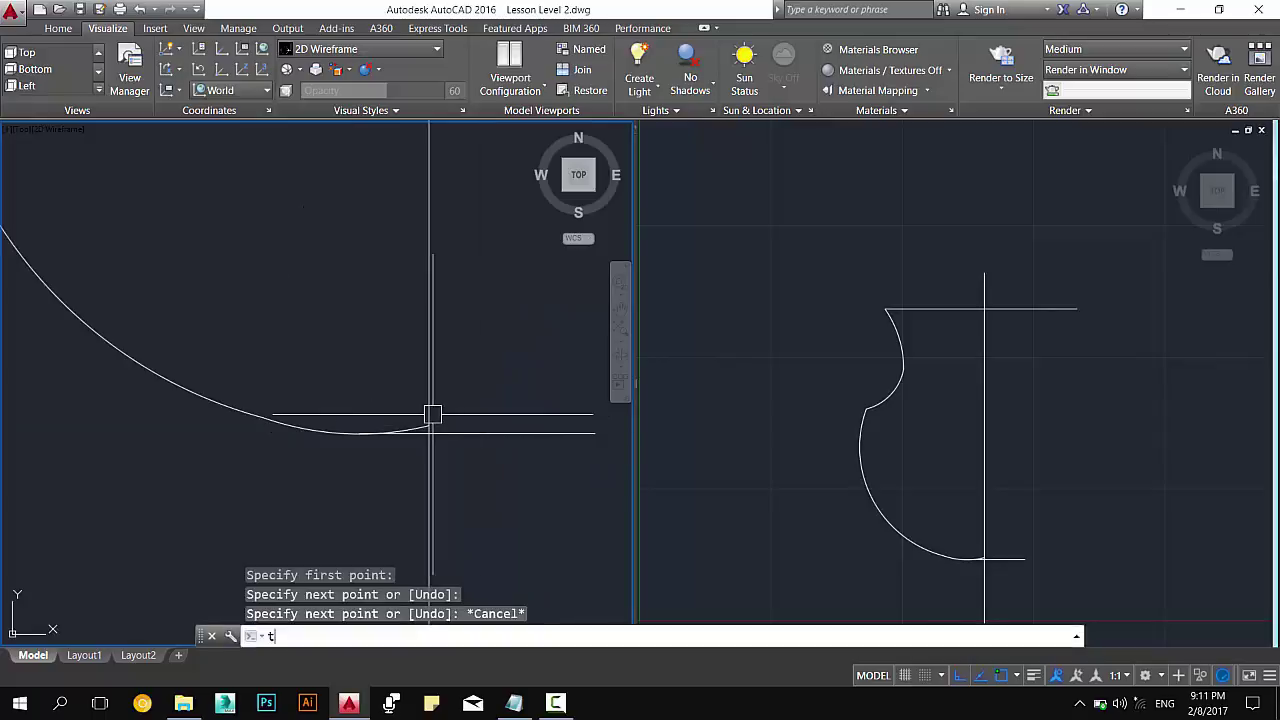
key(Return)
key(Return)
key(Escape)
scroll(420, 440, down, 2)
scroll(400, 429, down, 5)
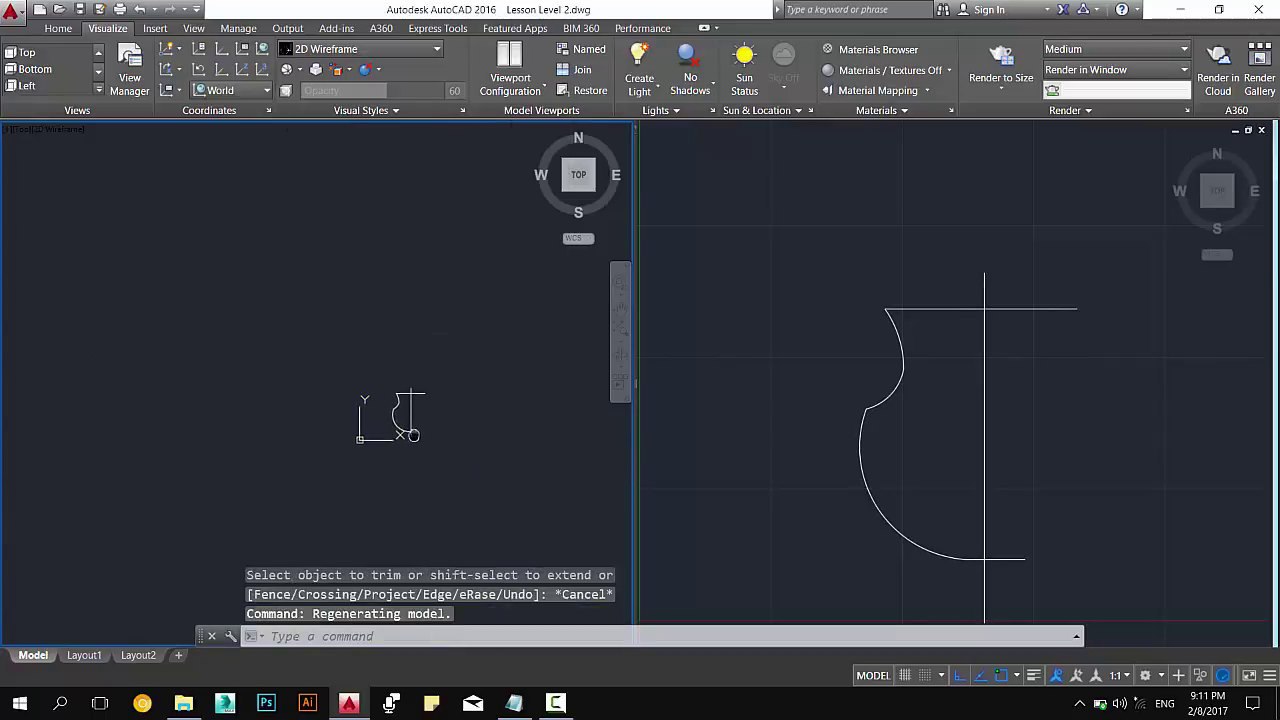
key(Escape)
scroll(408, 437, up, 3)
scroll(414, 403, up, 5)
scroll(414, 403, down, 2)
Try moving the vertical axis line closer to the curve with MOVE, picking base points.
click(409, 389)
text(m)
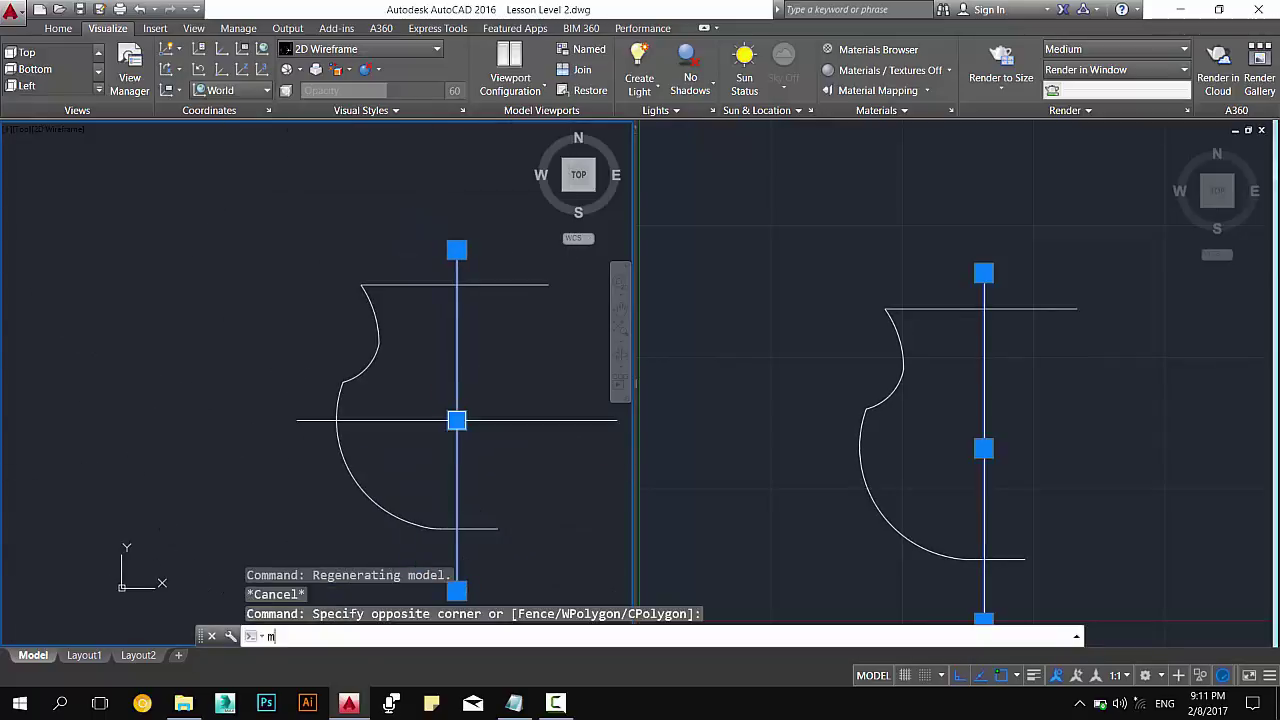
key(Return)
click(457, 420)
key(Escape)
middle_drag(449, 449, 459, 427)
click(440, 409)
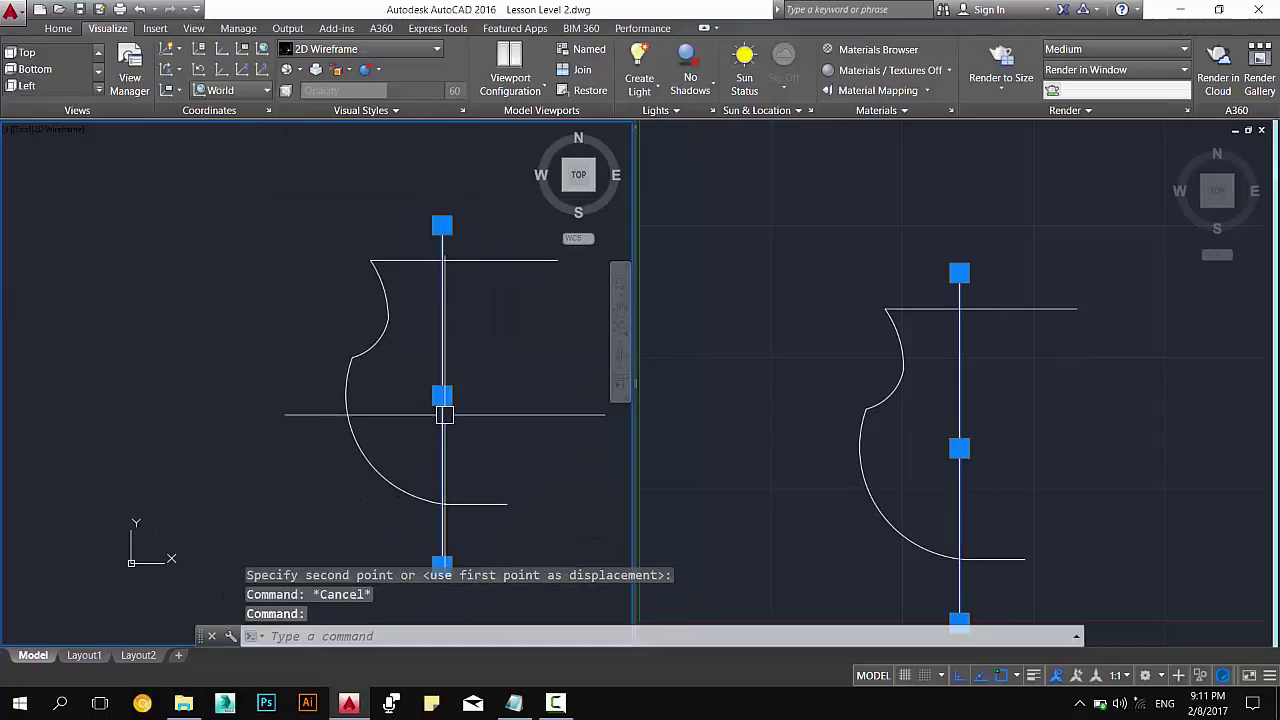
text(m)
key(Return)
click(491, 417)
key(Escape)
Move the short bottom line slightly higher so it meets the arc's end.
click(430, 500)
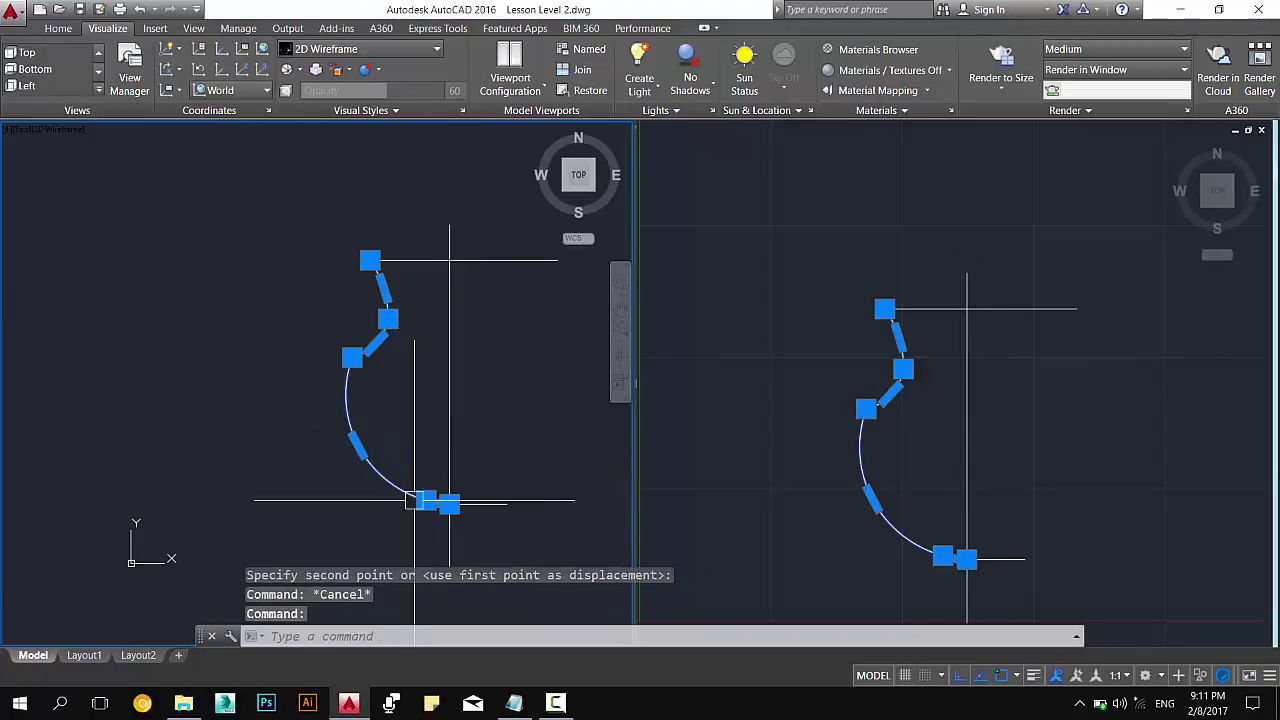
scroll(421, 479, up, 4)
scroll(421, 479, up, 2)
scroll(421, 479, down, 2)
key(Escape)
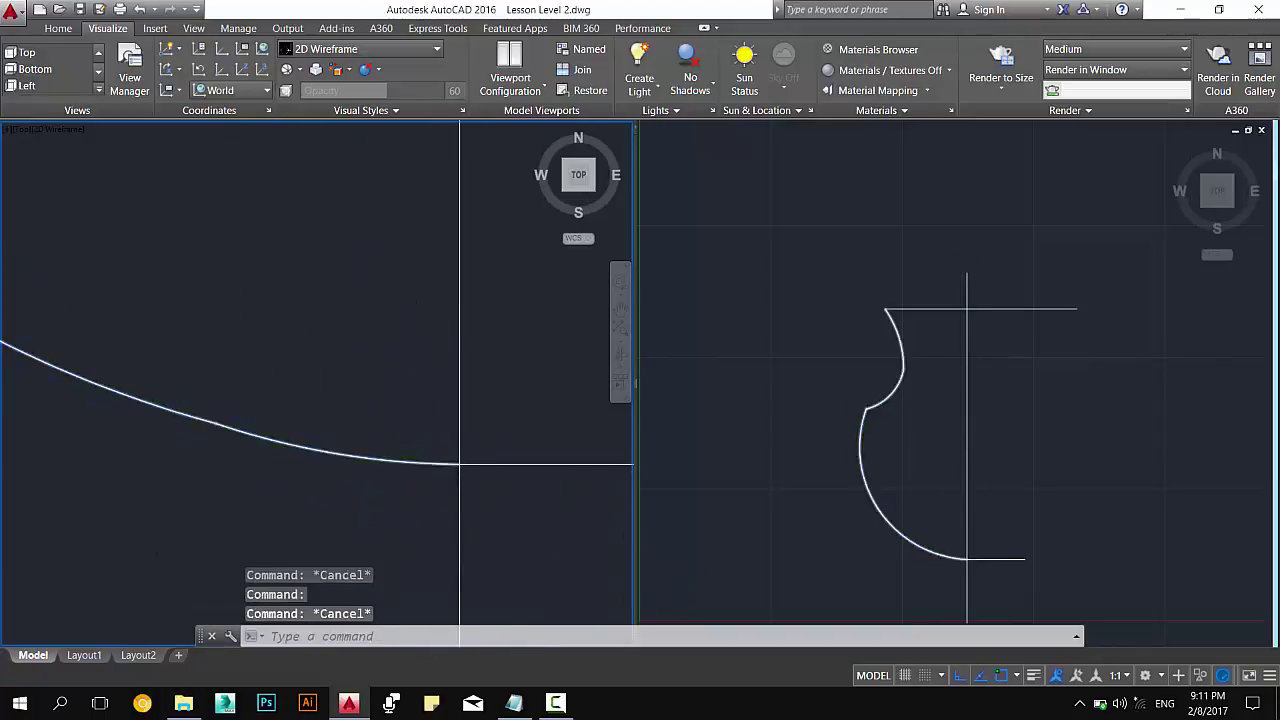
scroll(420, 463, down, 2)
click(420, 463)
key(Escape)
click(462, 471)
text(m)
key(Return)
click(468, 477)
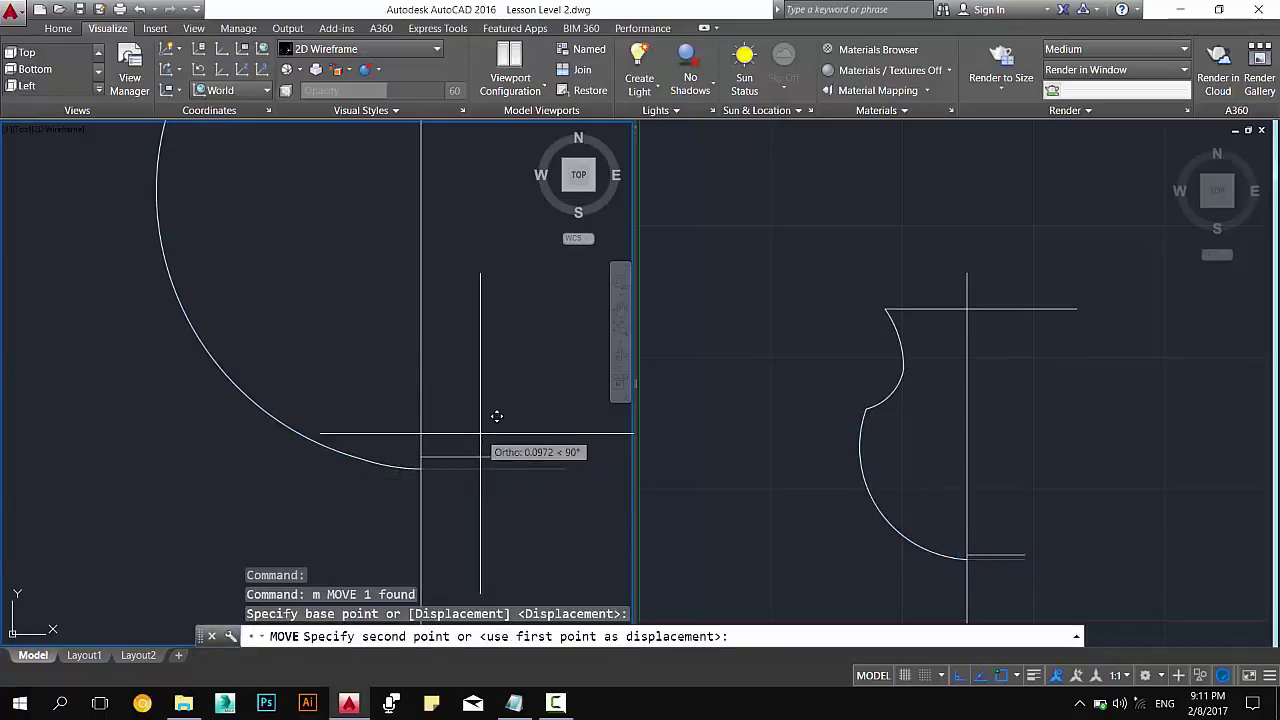
click(477, 429)
Try extending and trimming the profile lines, cancelling both commands.
text(ex)
key(Return)
key(Return)
key(Escape)
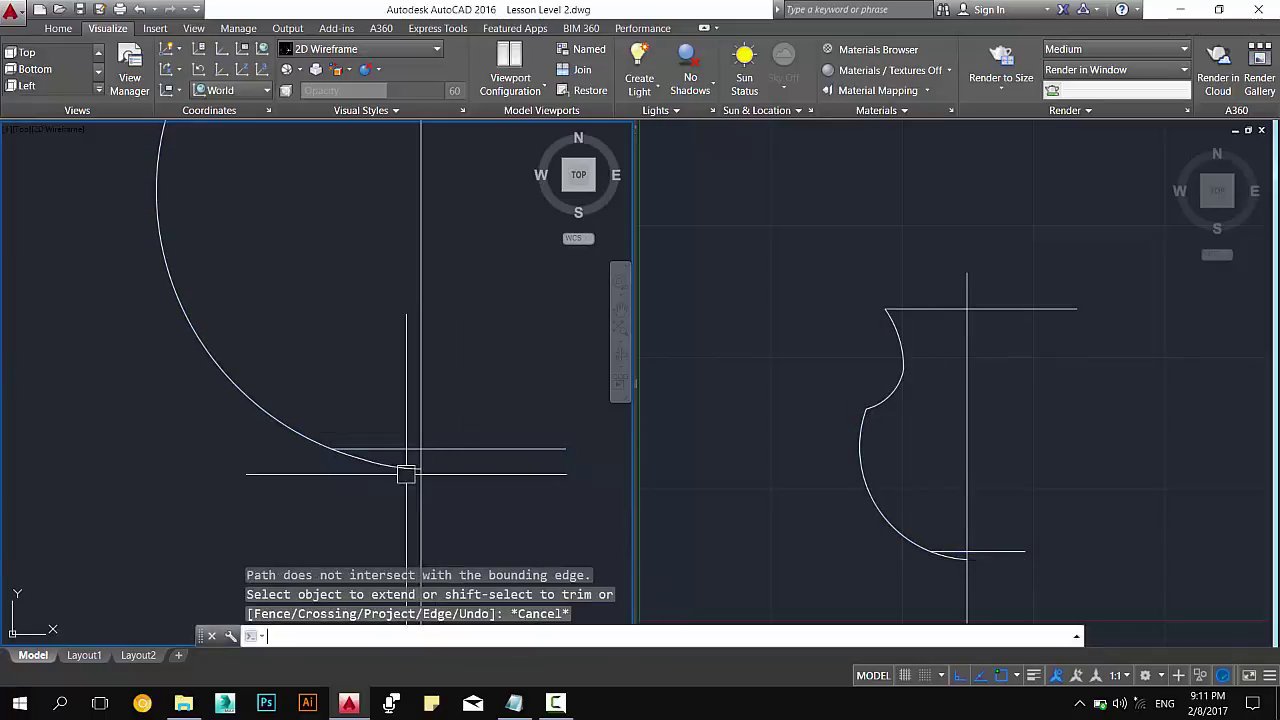
text(tr)
key(Return)
key(Return)
key(Escape)
scroll(374, 466, down, 3)
scroll(366, 469, up, 3)
key(Return)
key(Return)
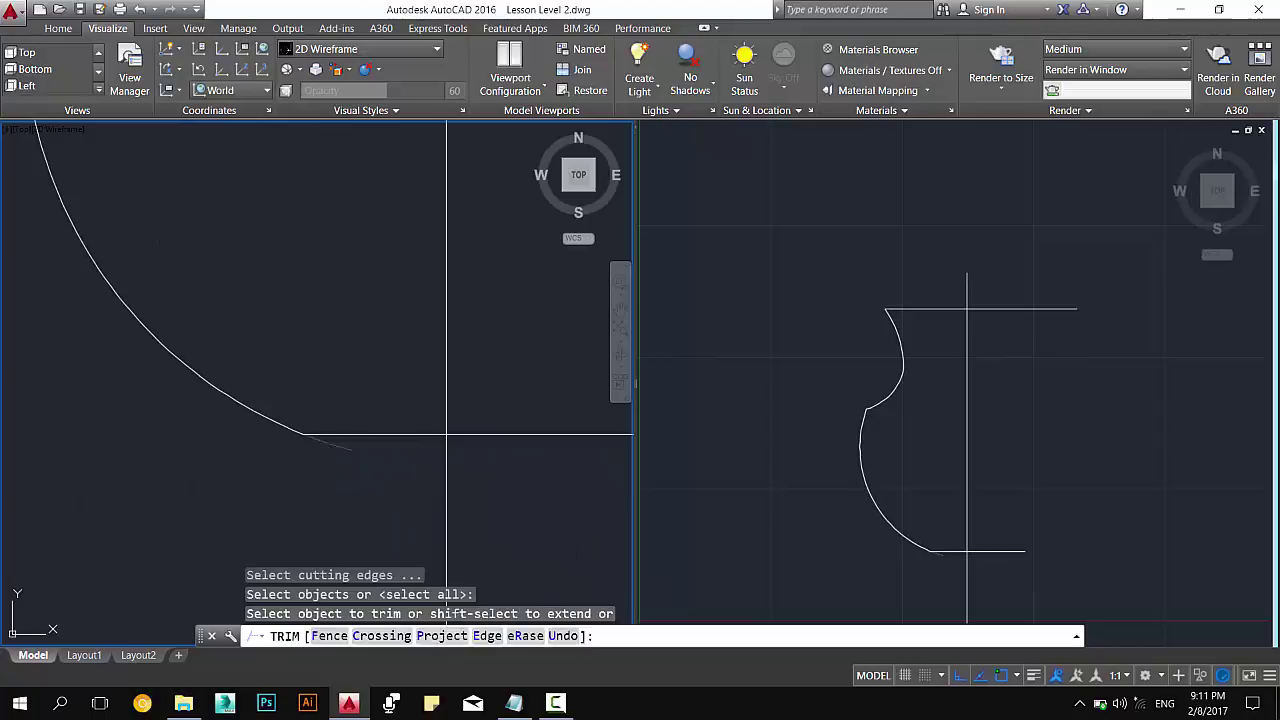
key(Escape)
Open the Boundary Creation dialog with BO.
scroll(360, 437, down, 5)
scroll(360, 450, up, 1)
scroll(380, 452, up, 1)
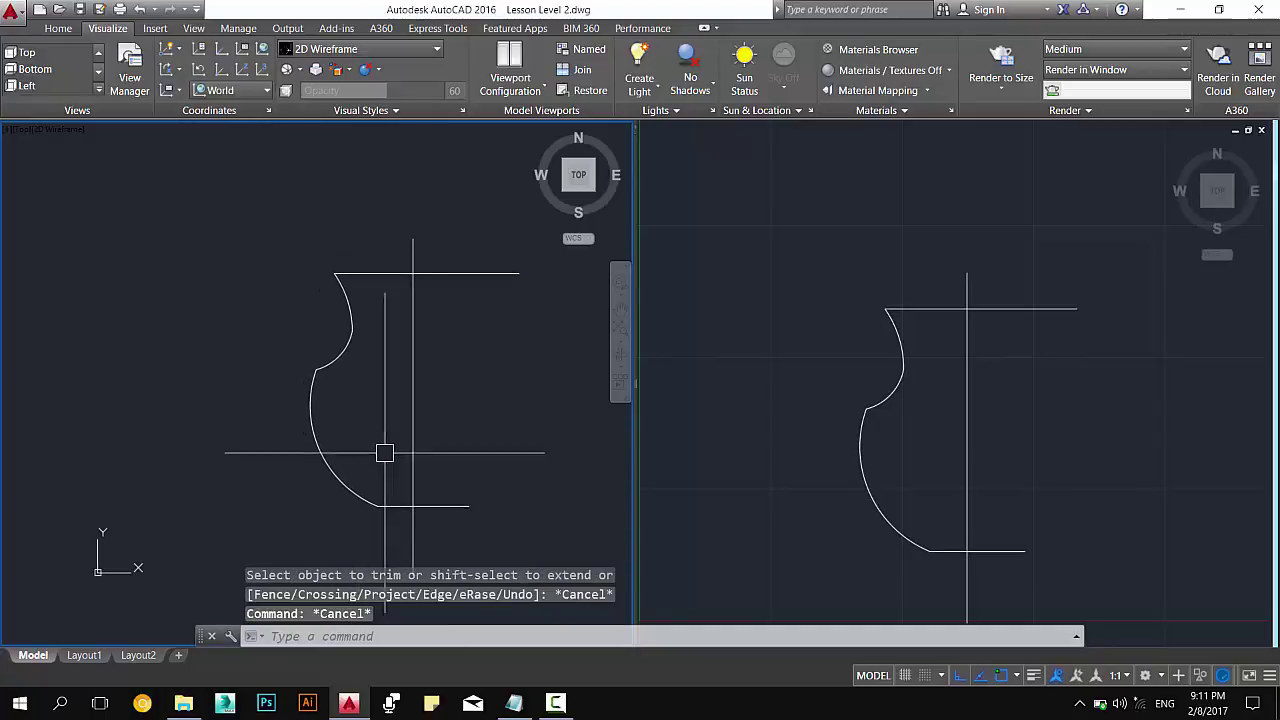
scroll(360, 305, up, 2)
key(Escape)
scroll(350, 320, down, 4)
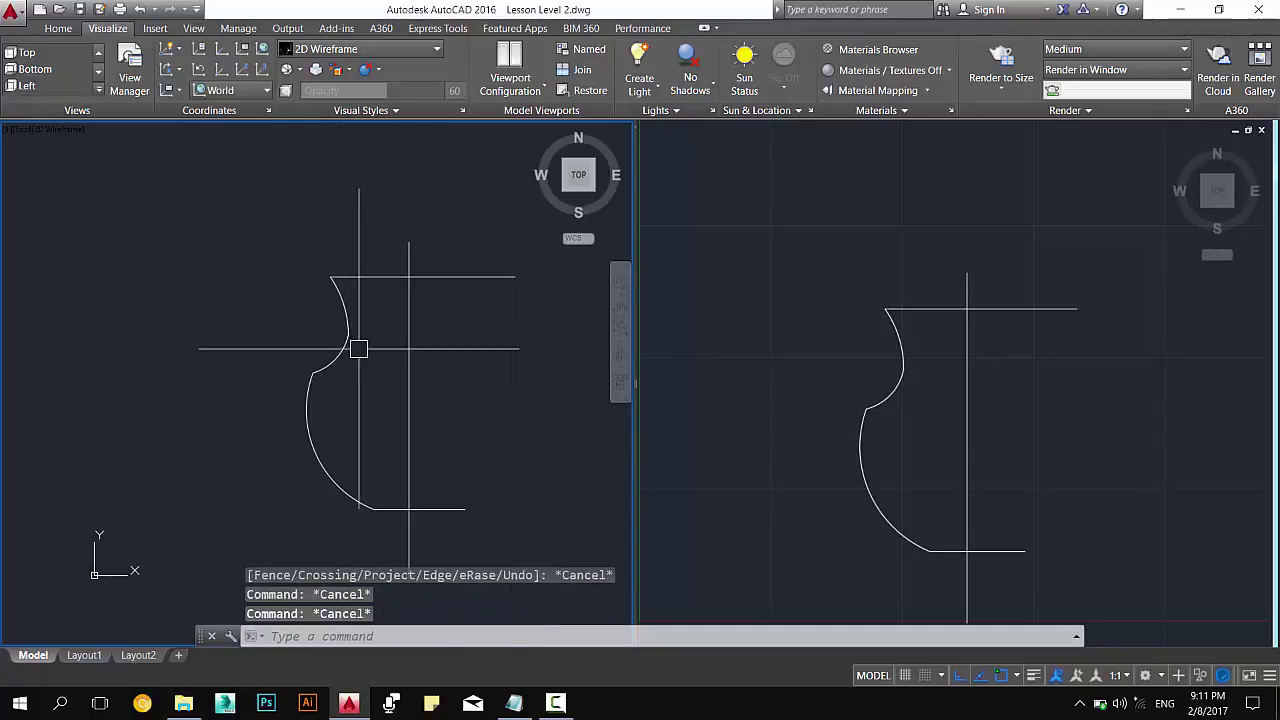
scroll(357, 349, up, 2)
text(bo)
key(Return)
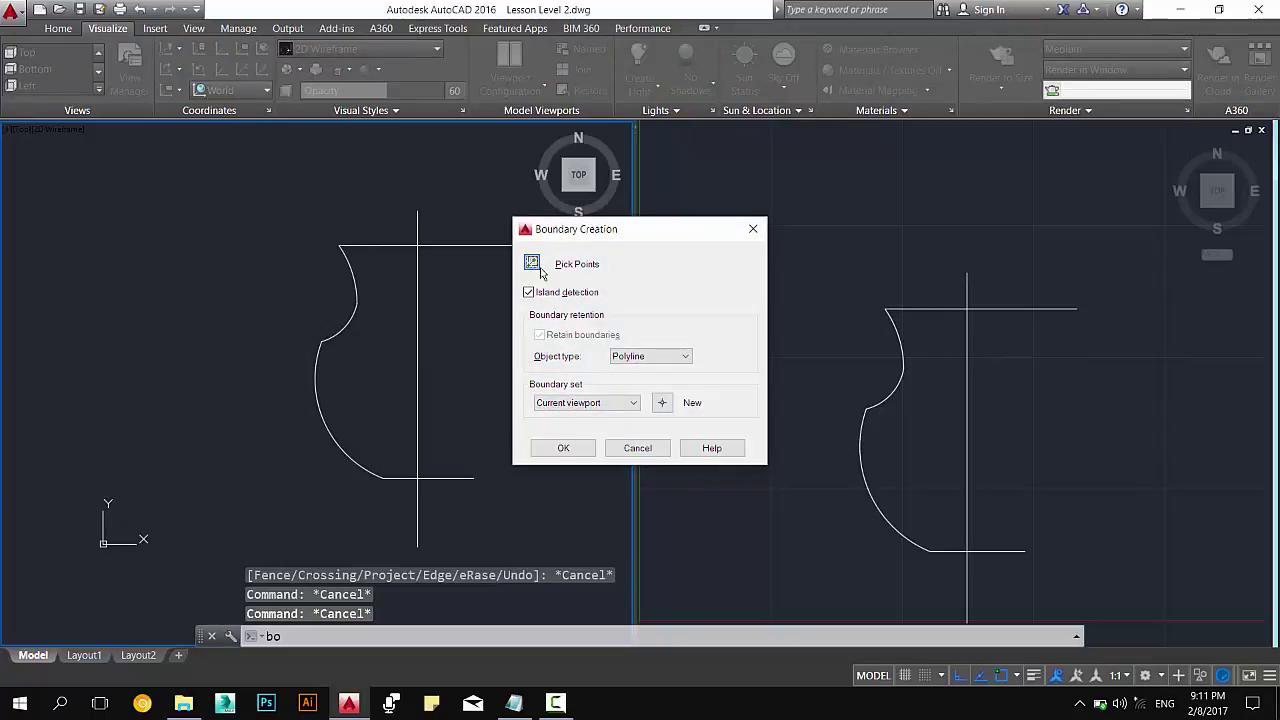
Create a closed boundary polyline by picking inside the vase profile, then briefly start moving it.
click(540, 264)
click(395, 370)
key(Return)
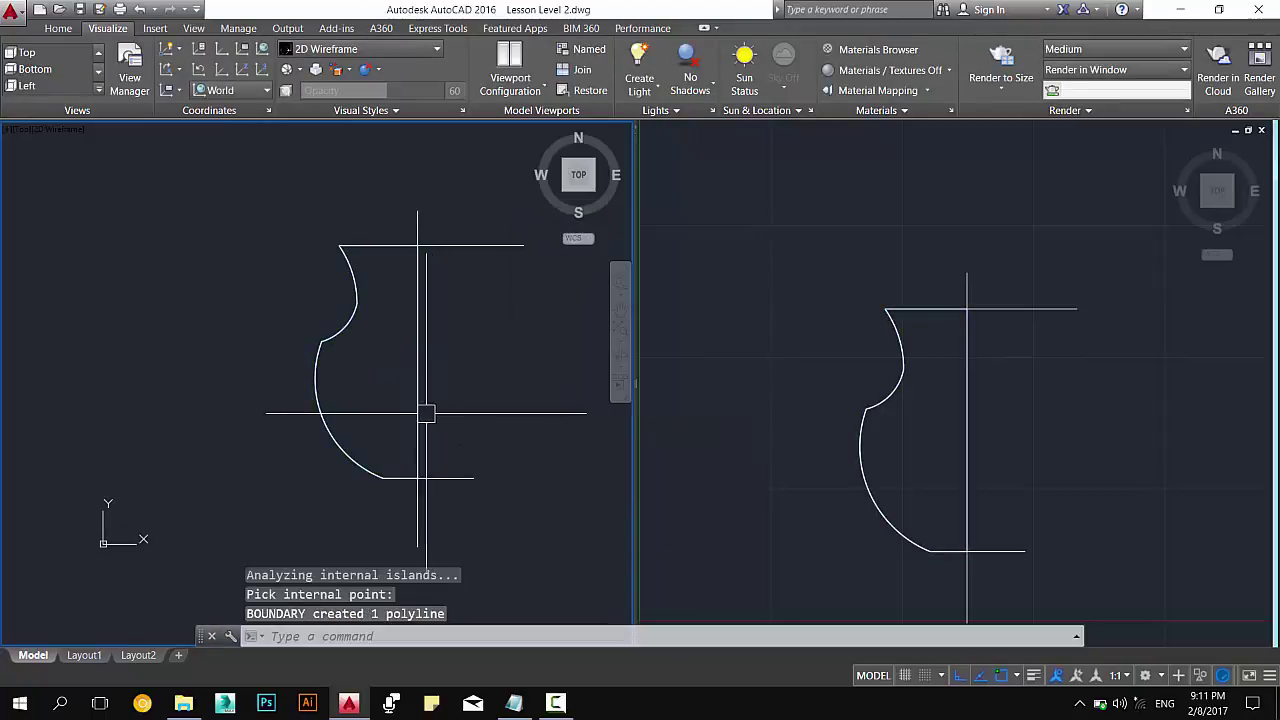
click(426, 413)
scroll(426, 413, down, 1)
scroll(426, 413, down, 2)
text(m)
key(Return)
click(423, 423)
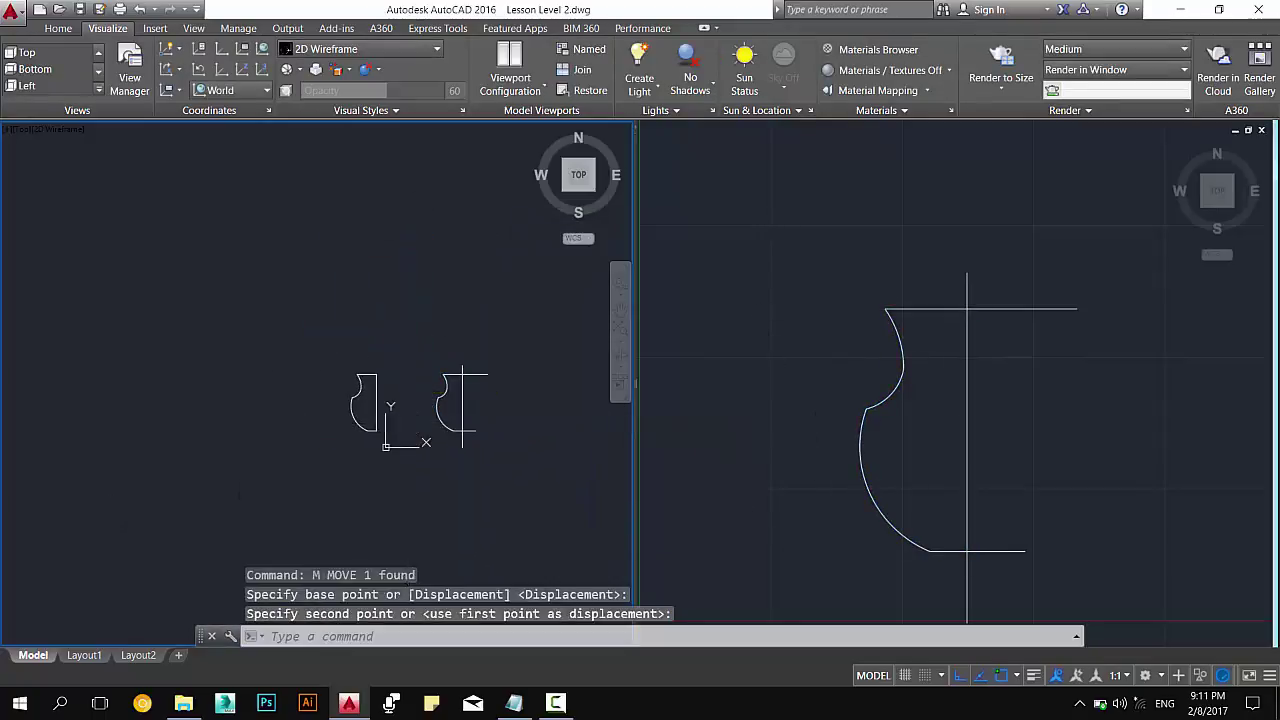
key(Escape)
Erase the original loose profile lines selected with a window.
scroll(462, 375, up, 4)
click(517, 294)
click(382, 500)
text(e)
key(Return)
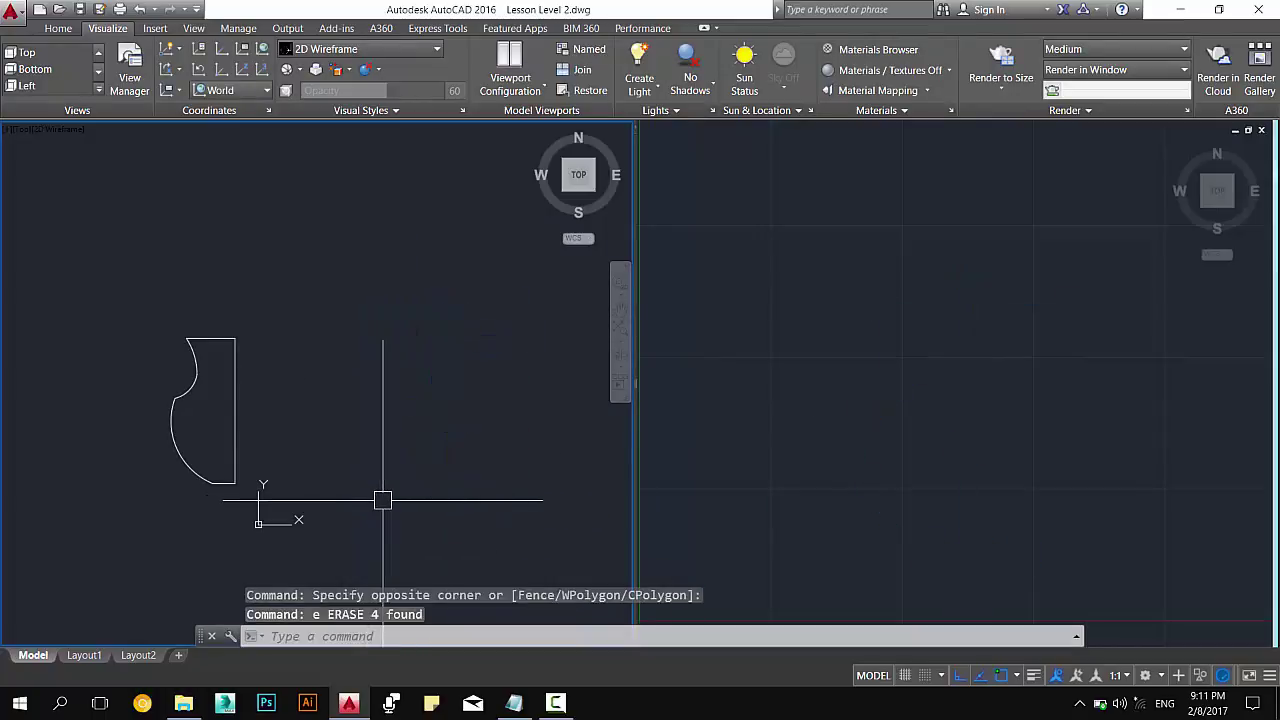
scroll(337, 371, up, 2)
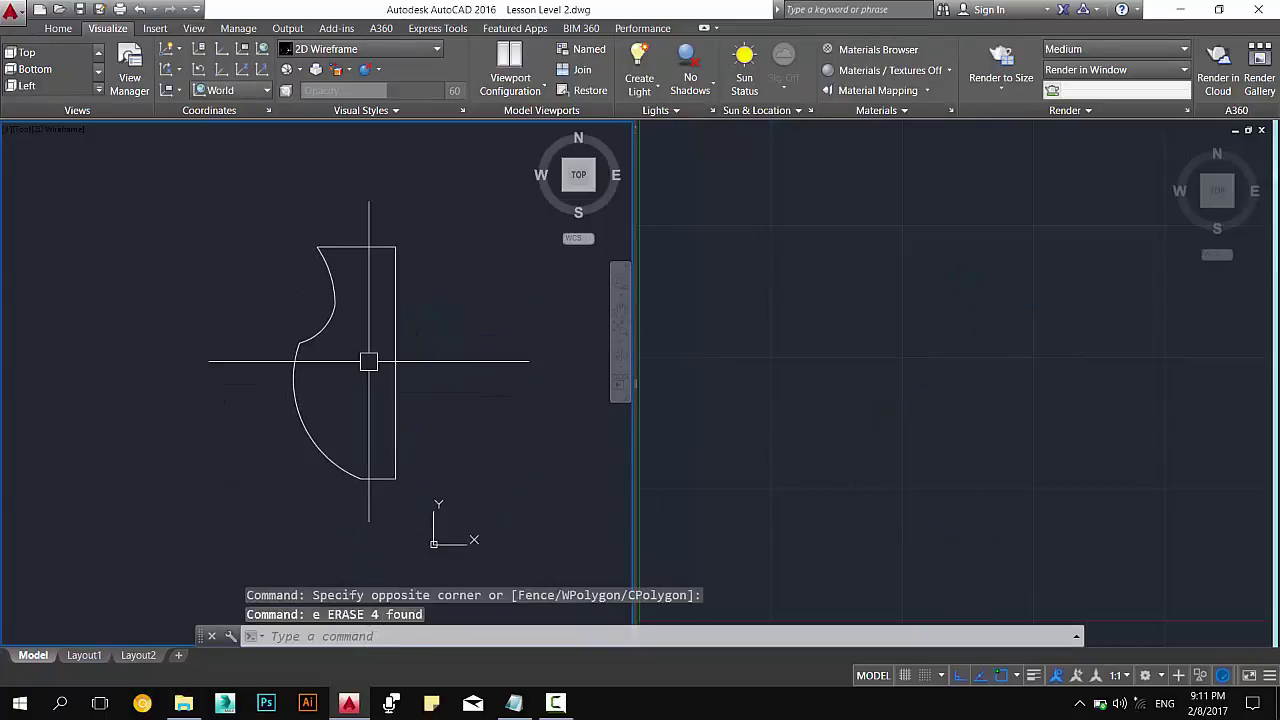
key(Escape)
key(Escape)
Offset the vase polyline by a picked two-point distance to form the wall thickness.
text(o)
key(Return)
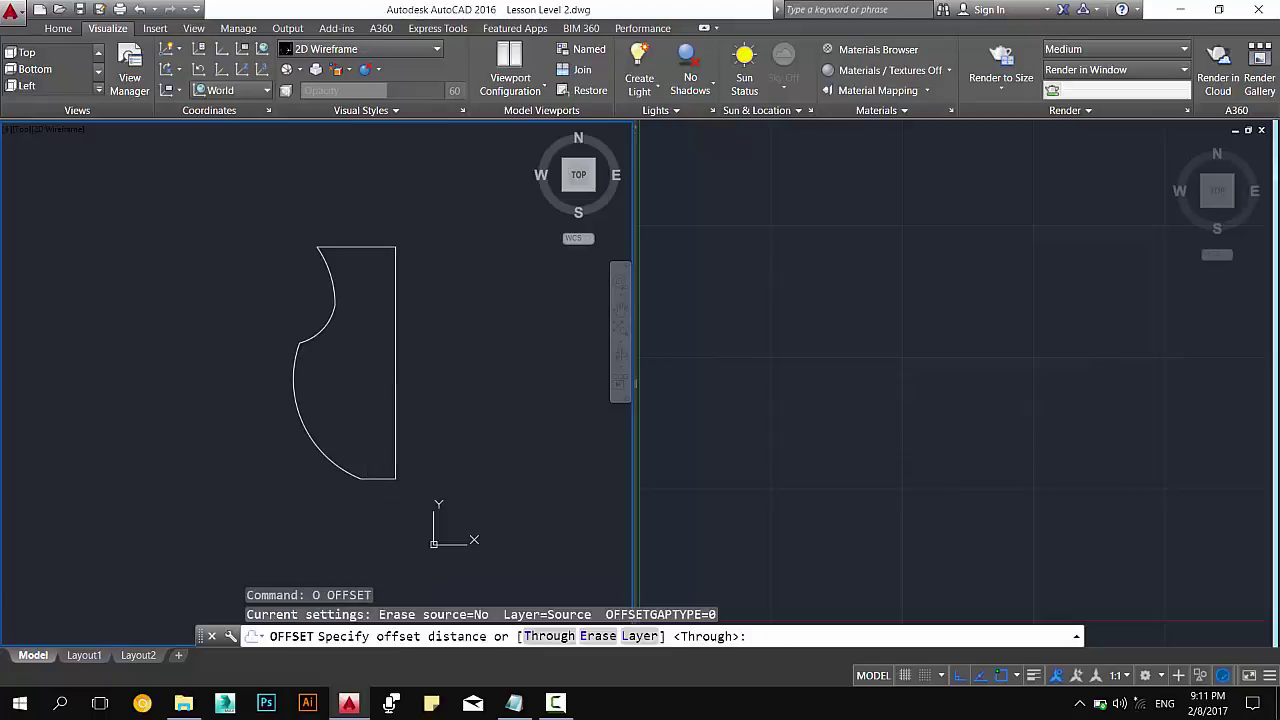
scroll(305, 349, up, 3)
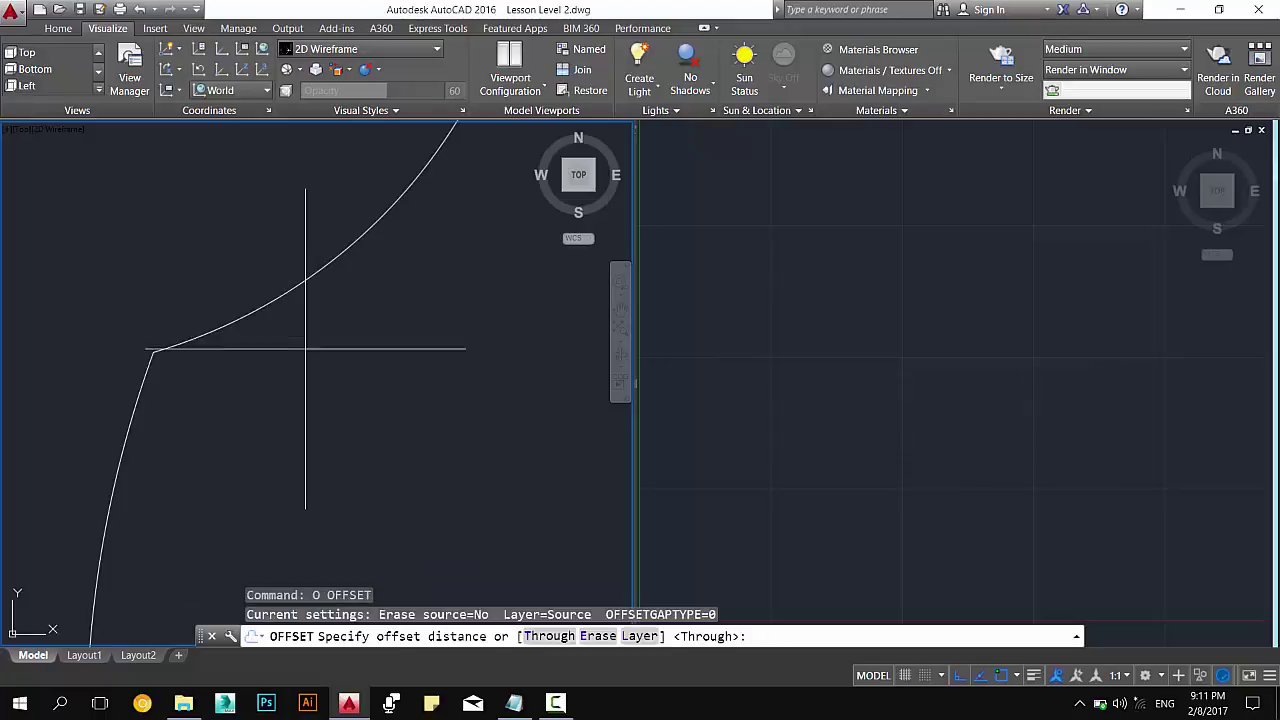
click(153, 352)
key(F8)
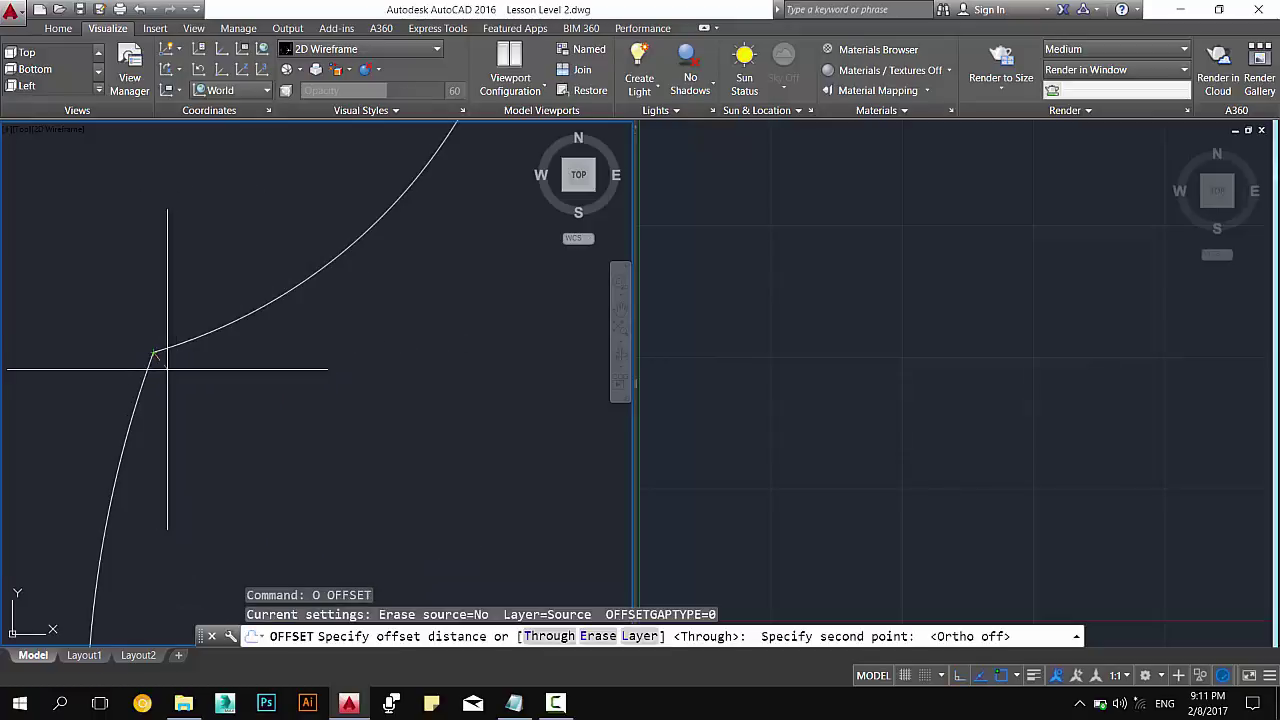
click(167, 369)
click(205, 335)
click(235, 362)
scroll(314, 348, down, 5)
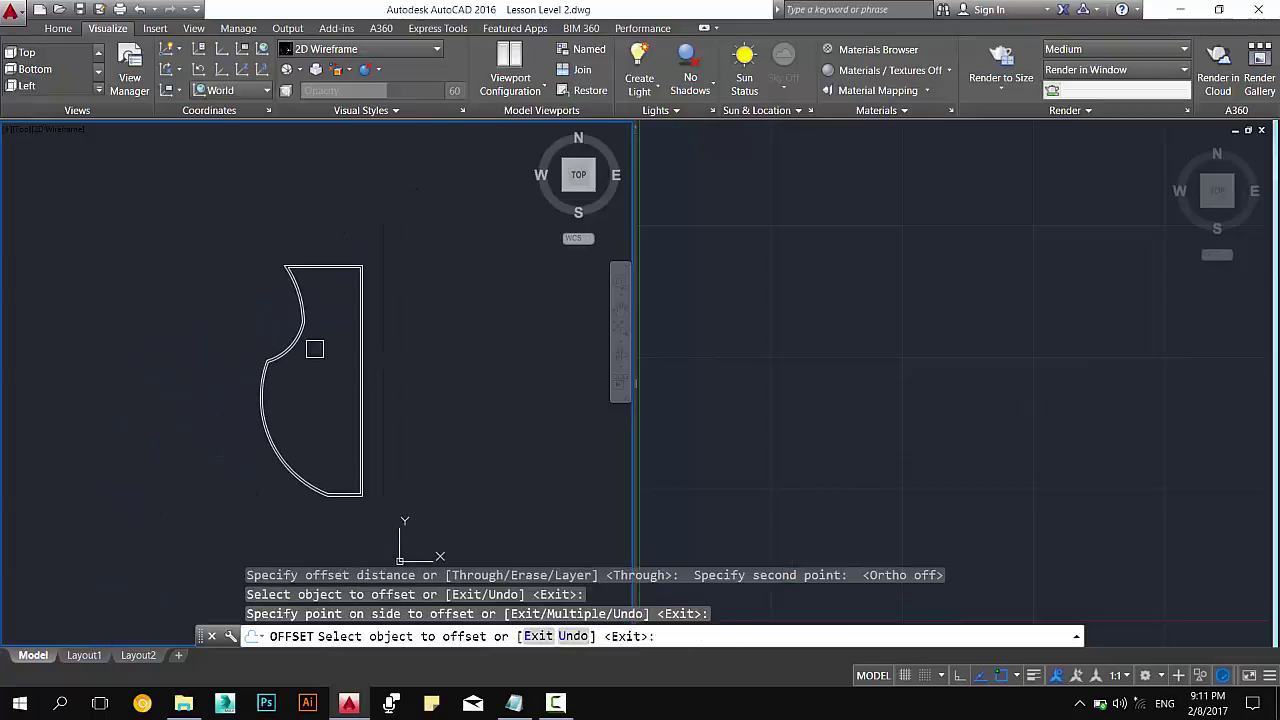
key(Escape)
scroll(314, 348, up, 5)
scroll(391, 349, up, 2)
Try stretching the polyline's right edge by its midpoint grip, then cancel.
scroll(497, 274, up, 2)
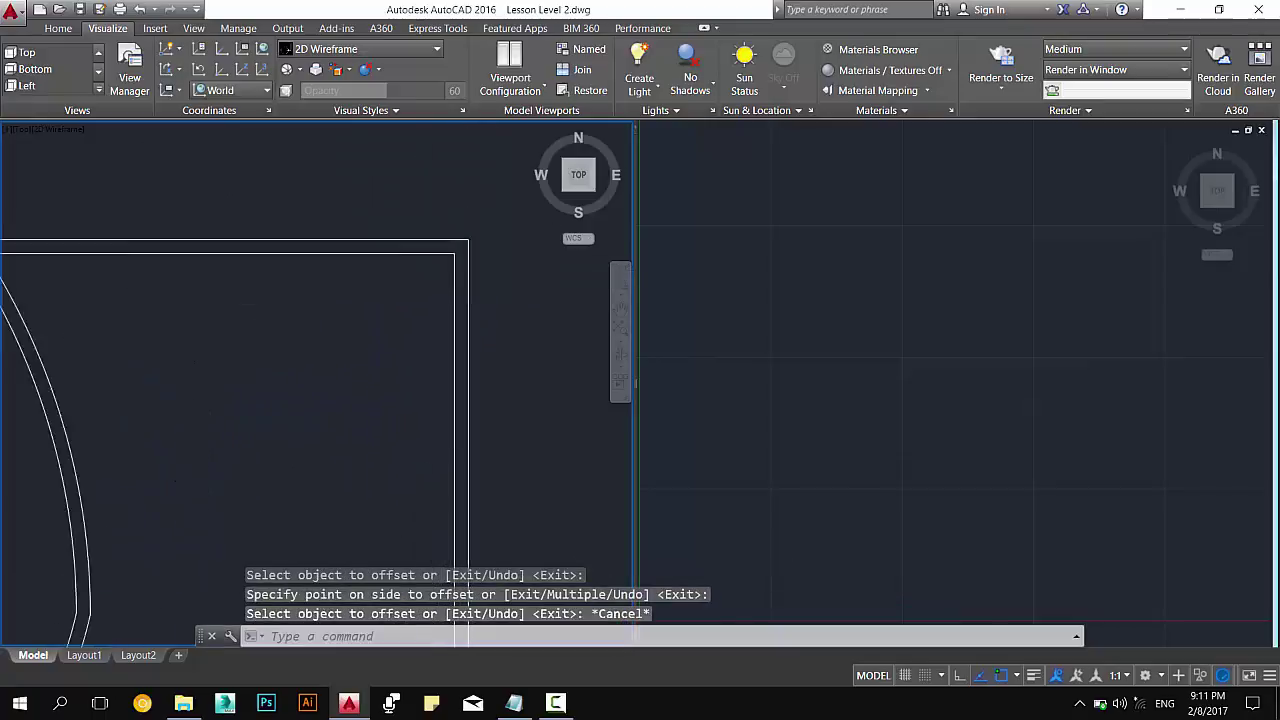
scroll(457, 286, down, 3)
click(457, 357)
scroll(458, 244, up, 3)
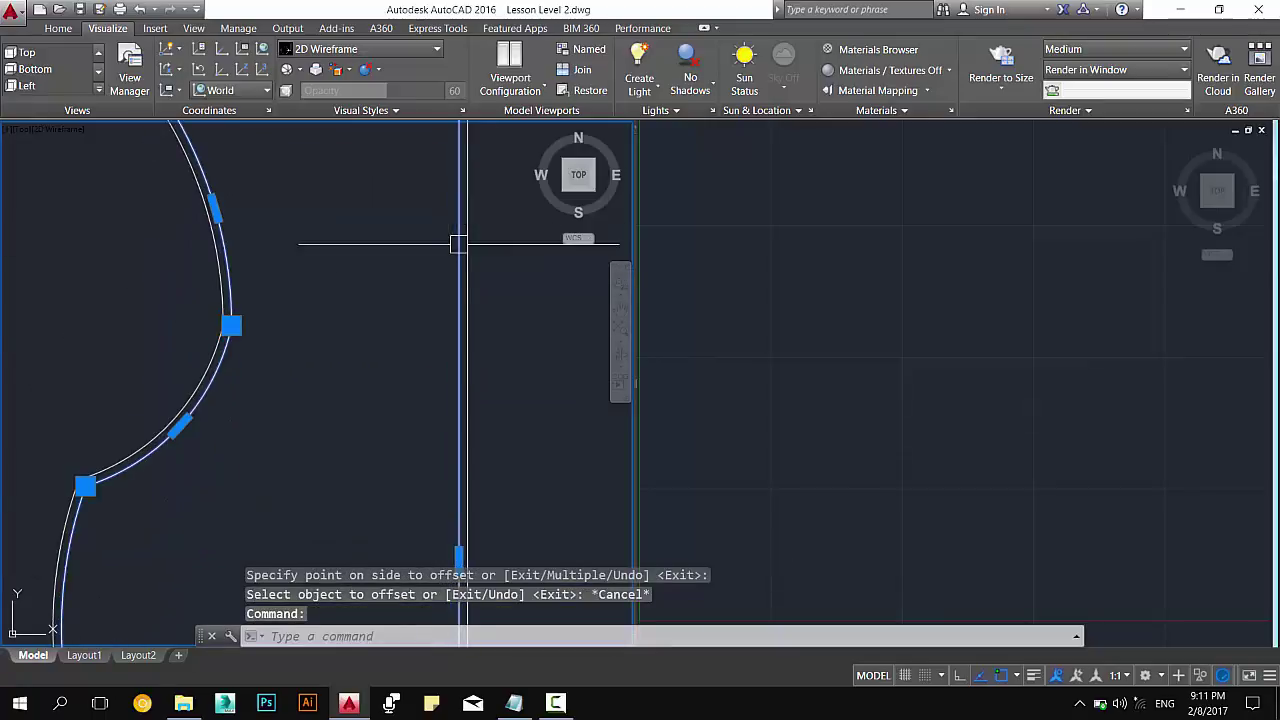
scroll(458, 244, down, 3)
click(457, 392)
scroll(457, 392, up, 3)
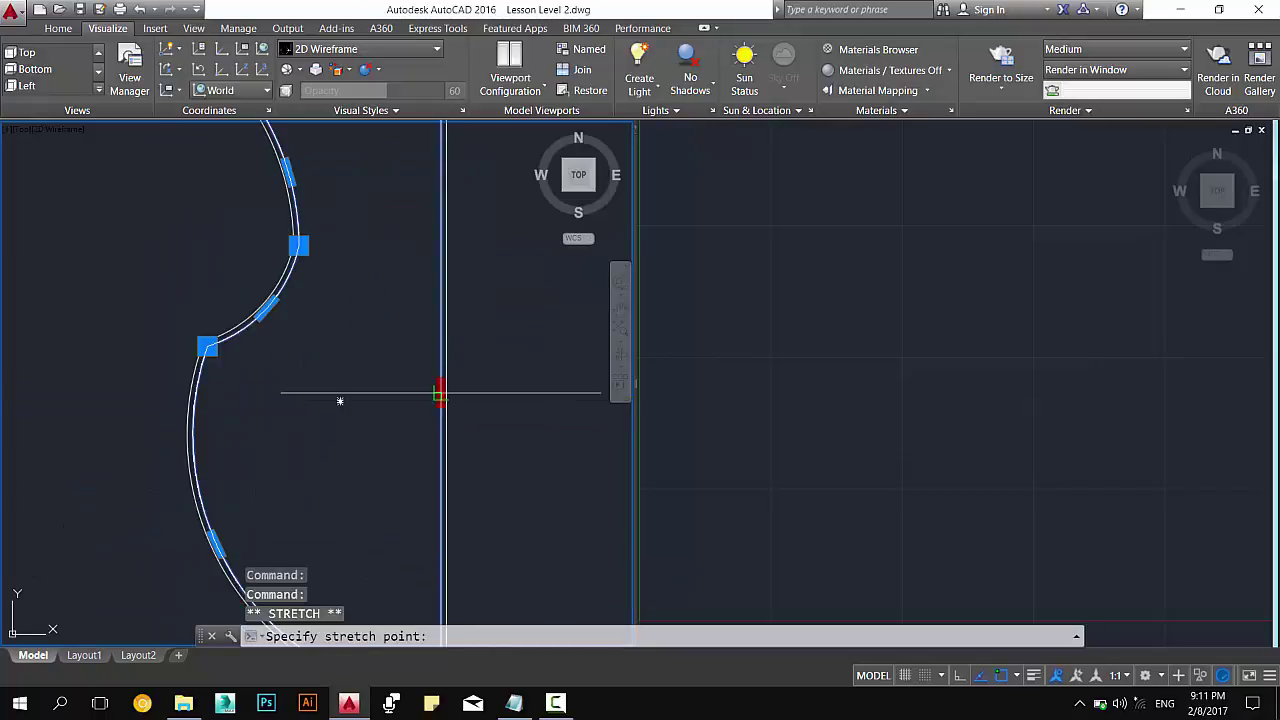
scroll(445, 360, up, 2)
scroll(420, 450, up, 2)
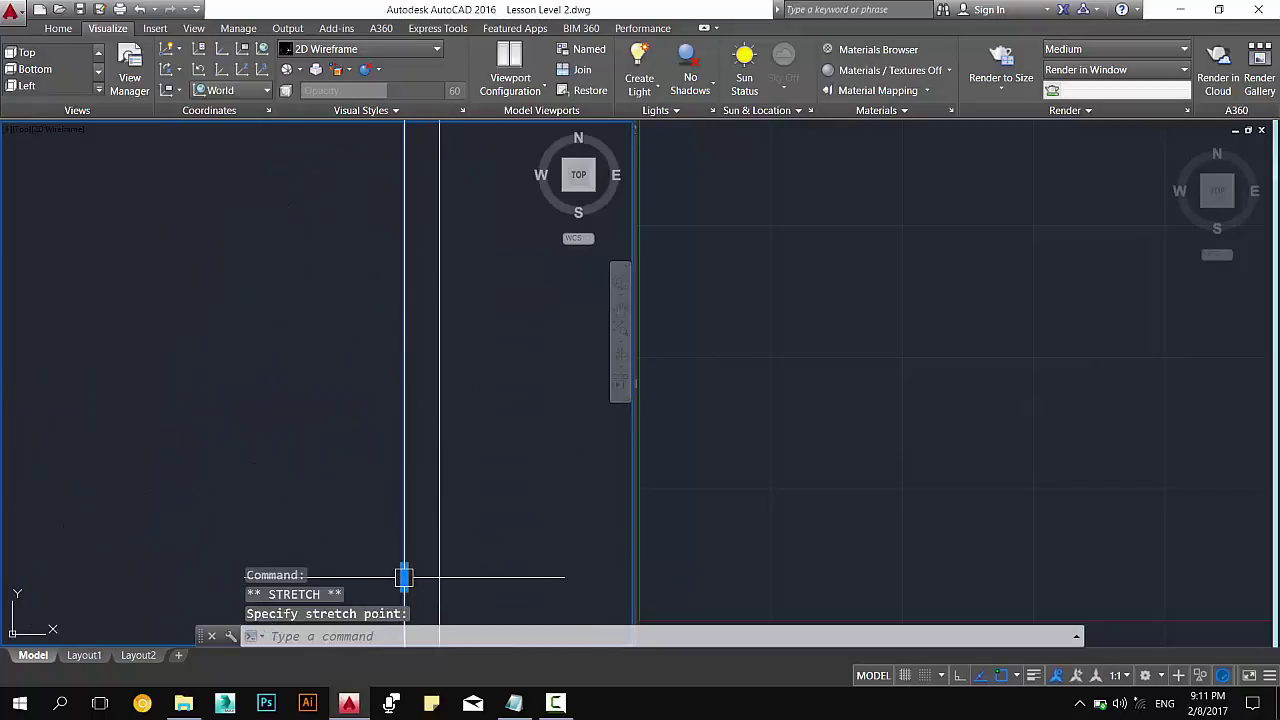
key(Escape)
scroll(439, 371, down, 3)
scroll(439, 371, down, 2)
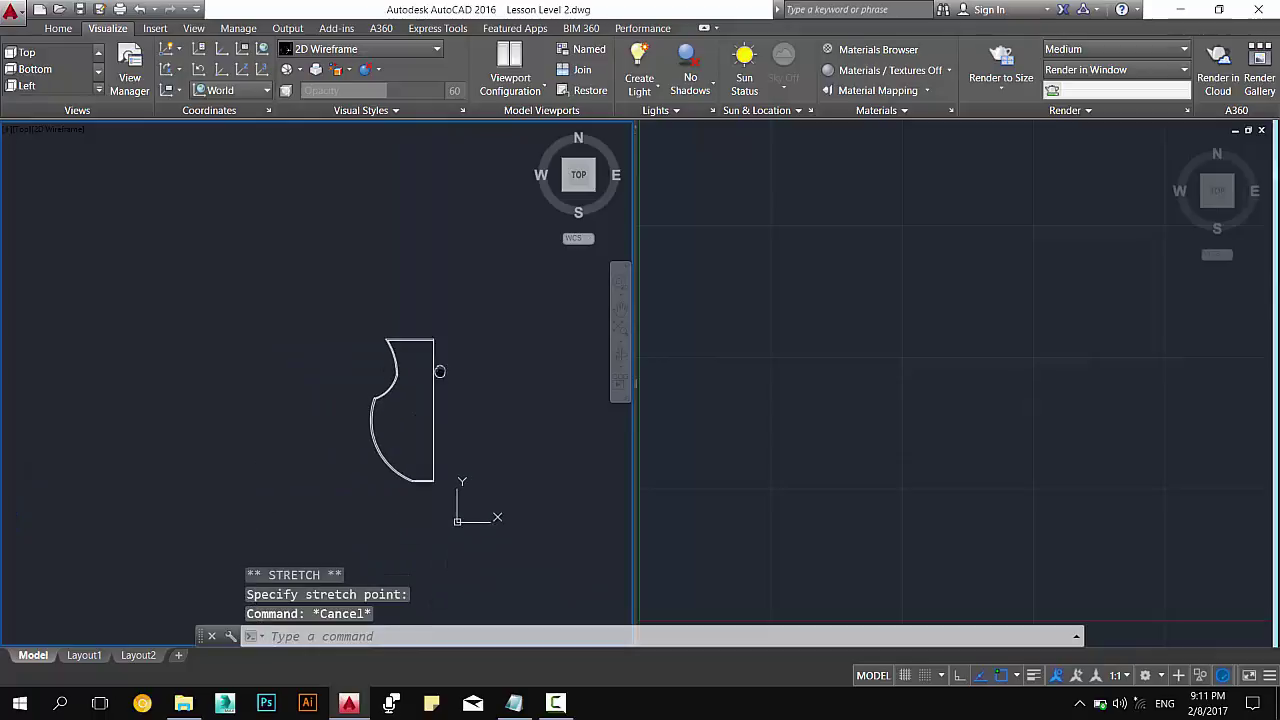
scroll(439, 371, up, 2)
scroll(420, 351, up, 2)
scroll(414, 363, down, 1)
key(Escape)
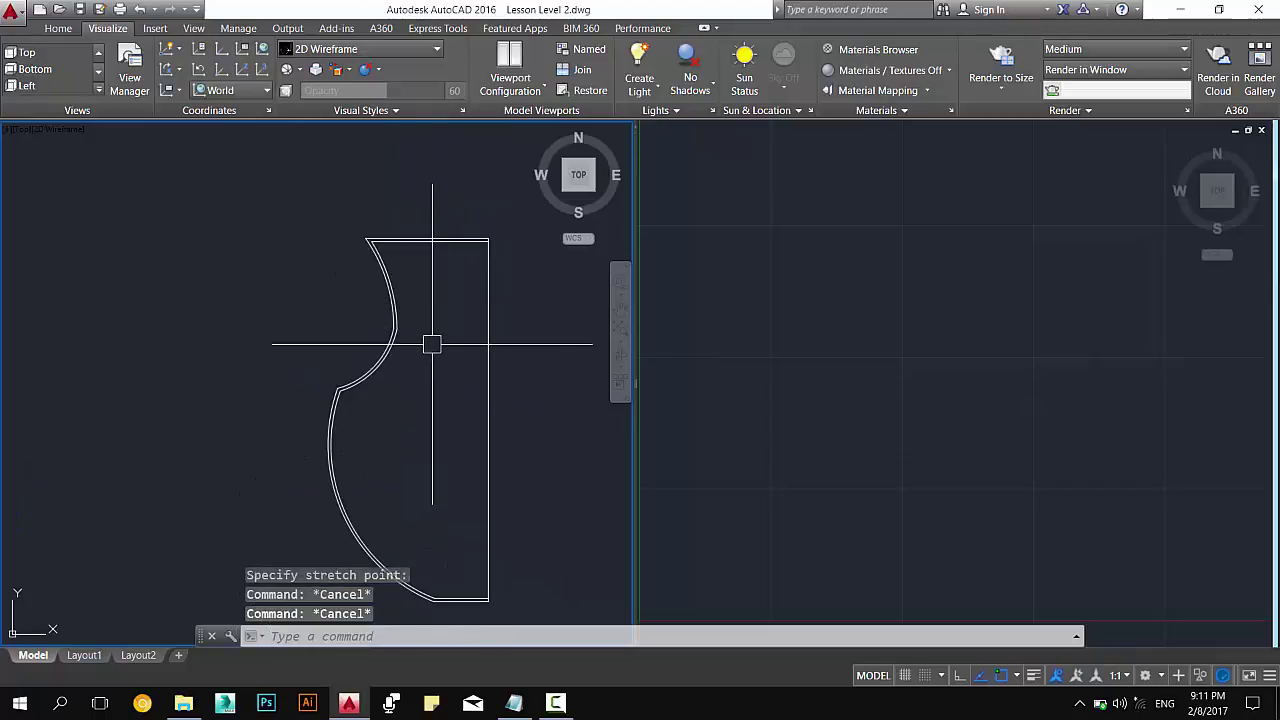
key(Escape)
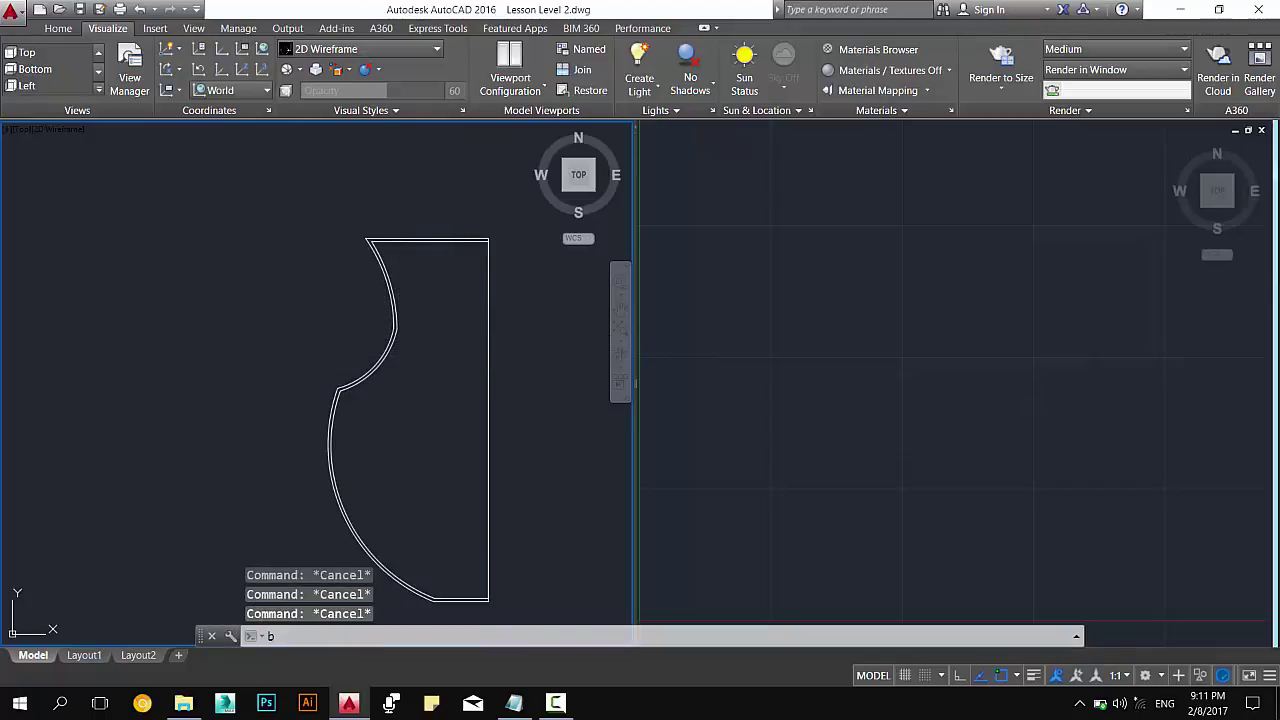
Select the vase outline and try TRIM and EXTEND, cancelling both.
click(428, 240)
key(Escape)
scroll(377, 277, up, 3)
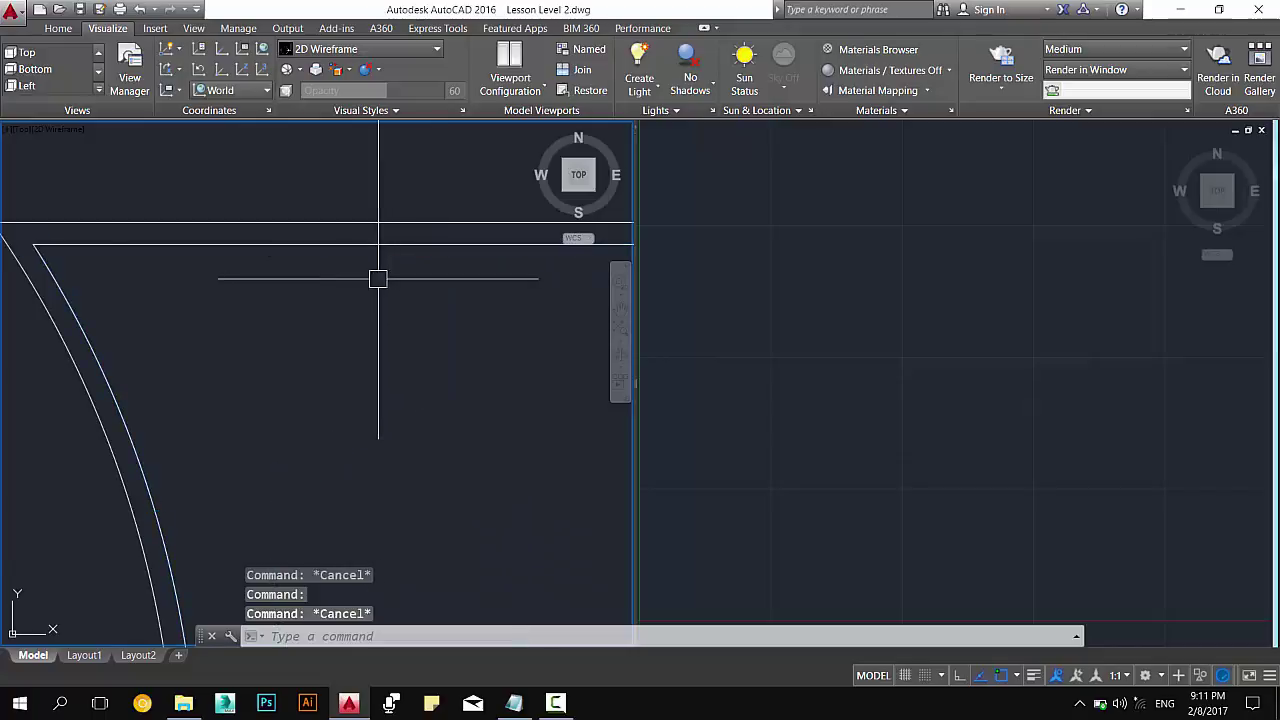
scroll(377, 277, up, 2)
text(r)
key(Return)
key(Return)
key(Escape)
scroll(232, 289, up, 3)
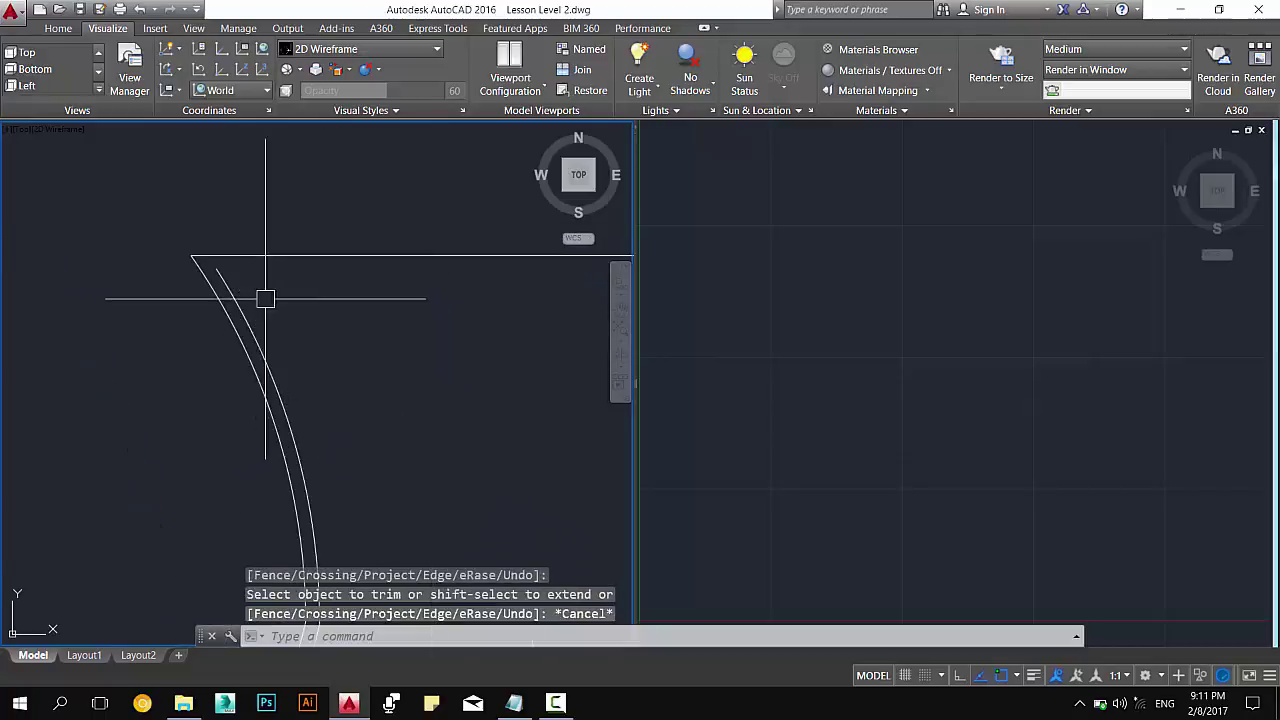
text(ex)
Try extending the inner curve to the top line and stretching its endpoint, without success.
key(Return)
key(Return)
key(Escape)
scroll(229, 286, up, 2)
click(207, 277)
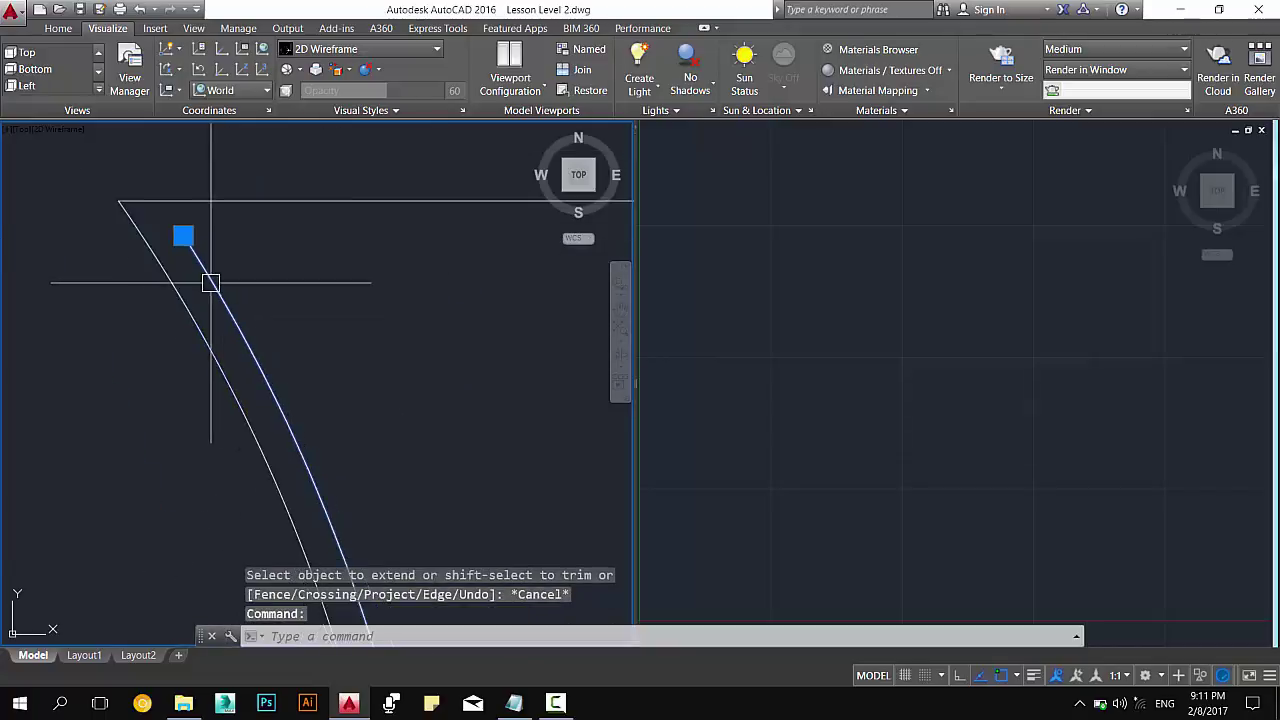
key(Escape)
text(ex)
key(Return)
click(206, 217)
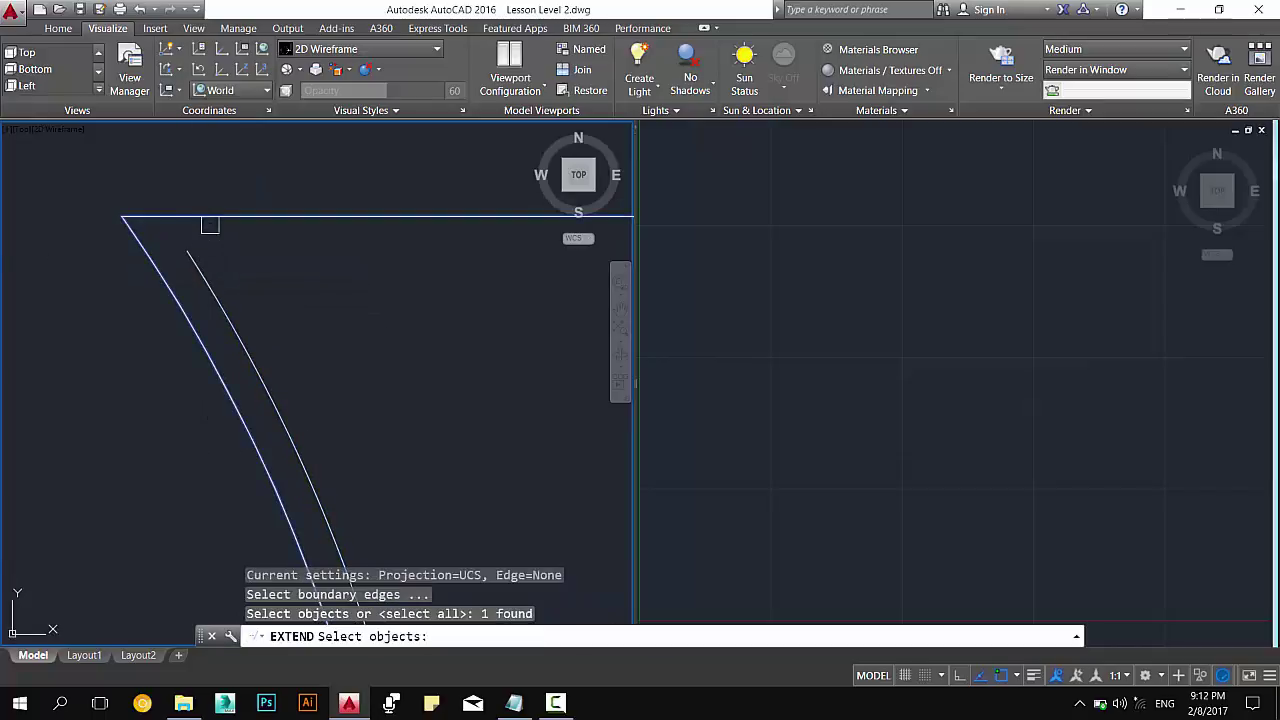
key(Return)
click(194, 262)
key(Escape)
click(186, 264)
click(186, 250)
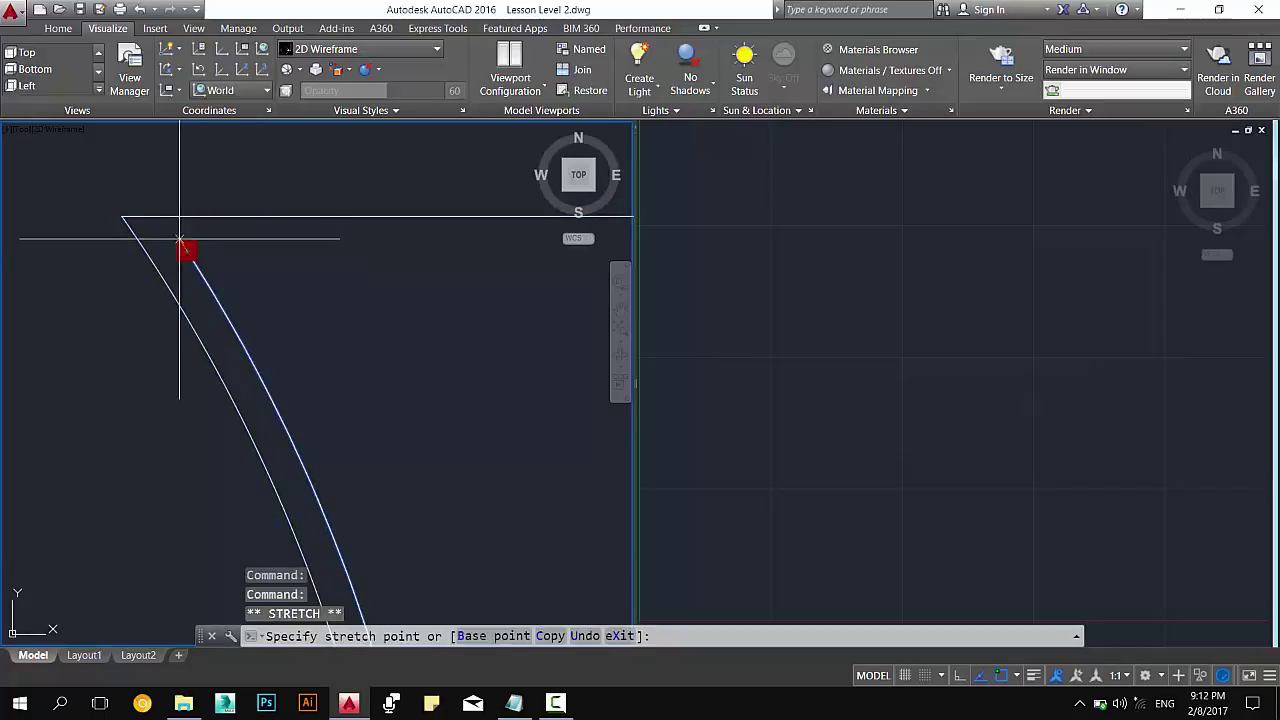
key(Escape)
Draw a line joining the outer curve's top end to the inner curve's top.
text(tr)
key(Return)
key(Return)
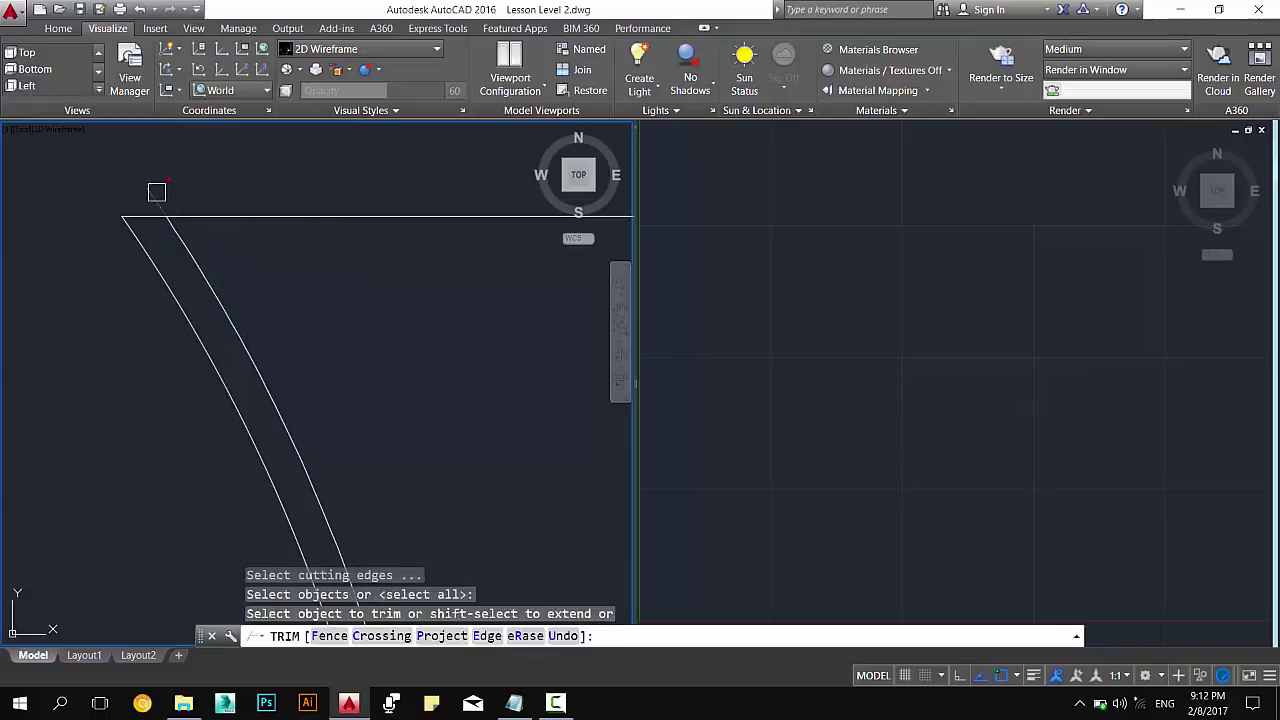
key(Escape)
scroll(200, 215, down, 3)
scroll(190, 217, up, 3)
key(Escape)
key(Escape)
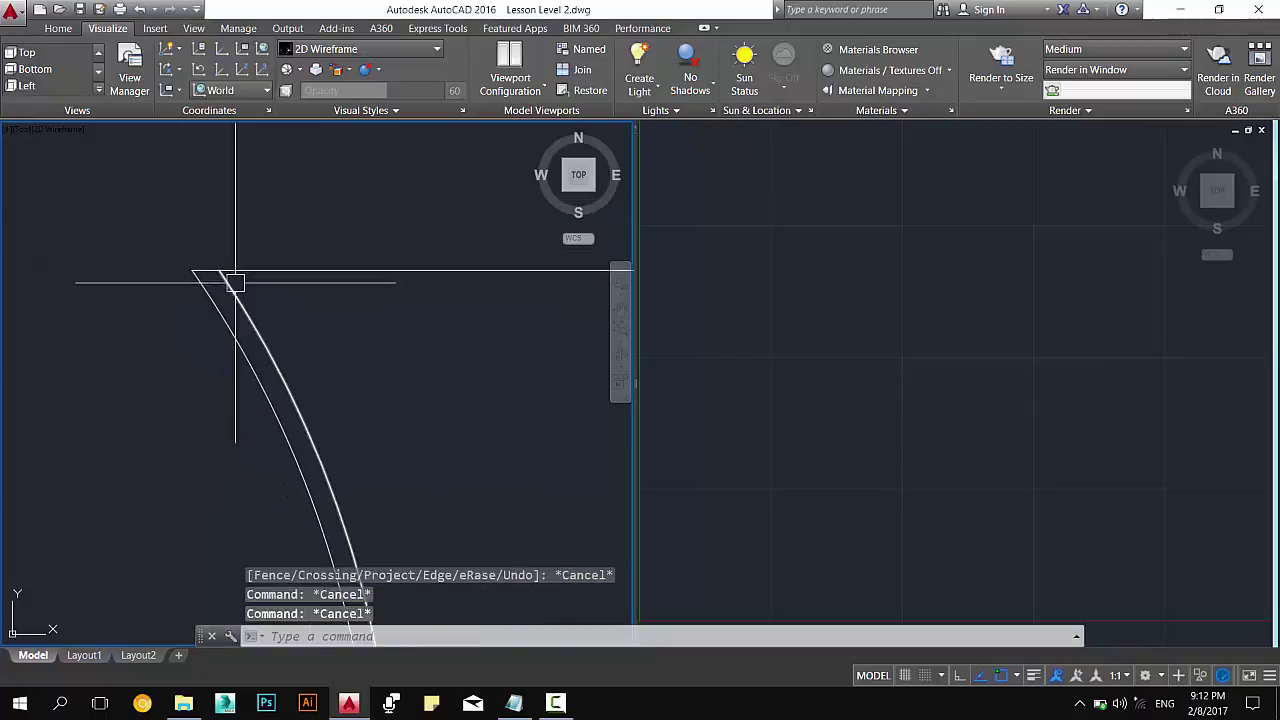
text(l)
key(Return)
click(216, 270)
click(200, 280)
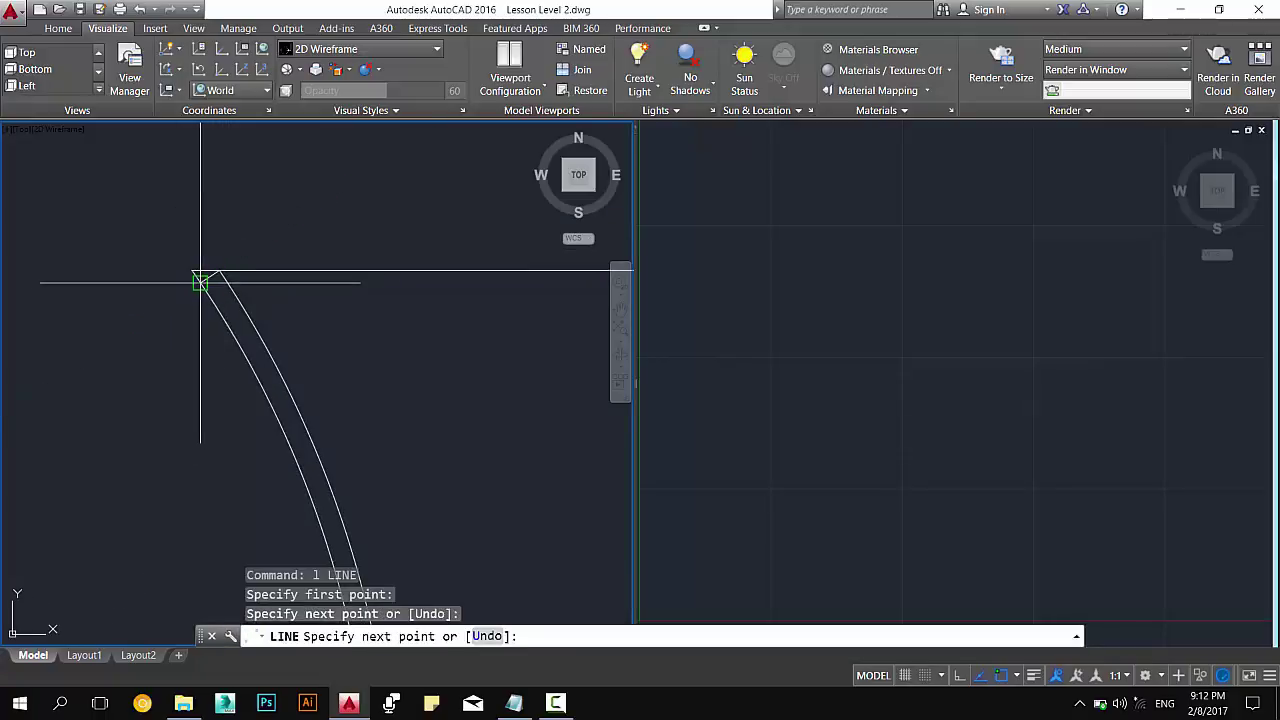
key(Escape)
Trim the excess at the rim and bring up Boundary Creation with BO.
text(tr)
key(Return)
key(Return)
key(Escape)
scroll(240, 300, down, 3)
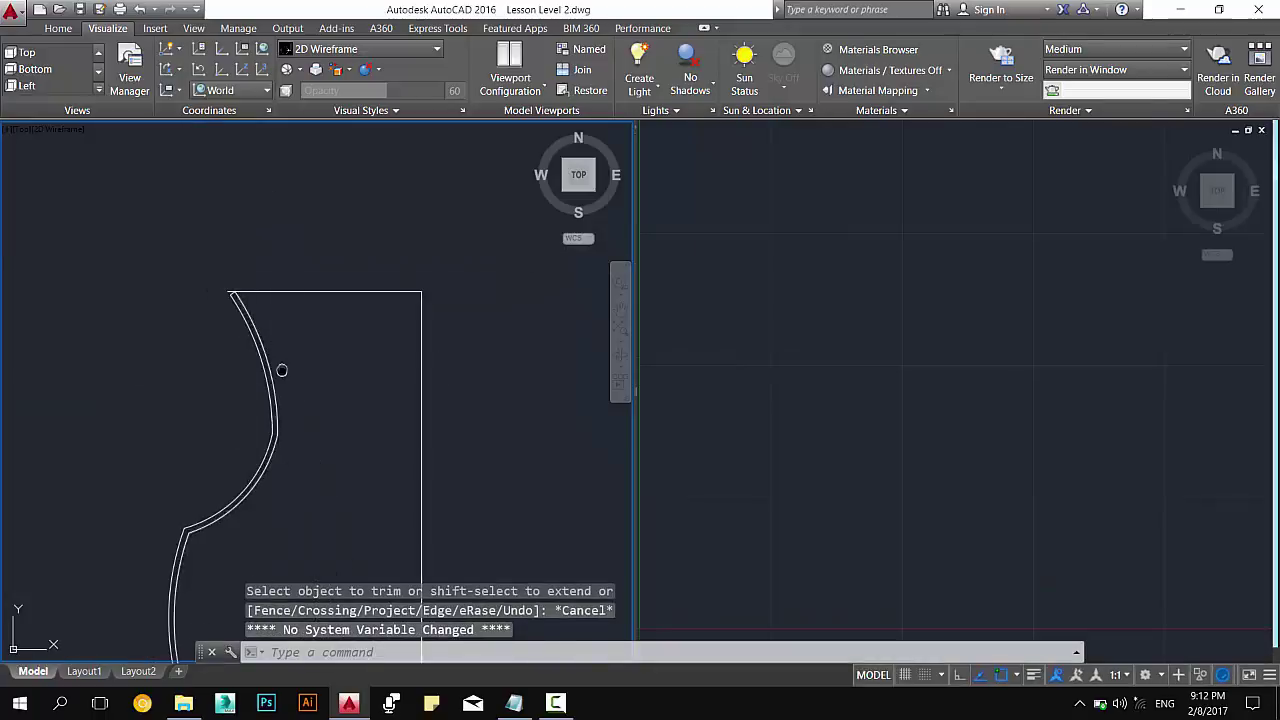
scroll(291, 314, down, 1)
scroll(300, 400, down, 1)
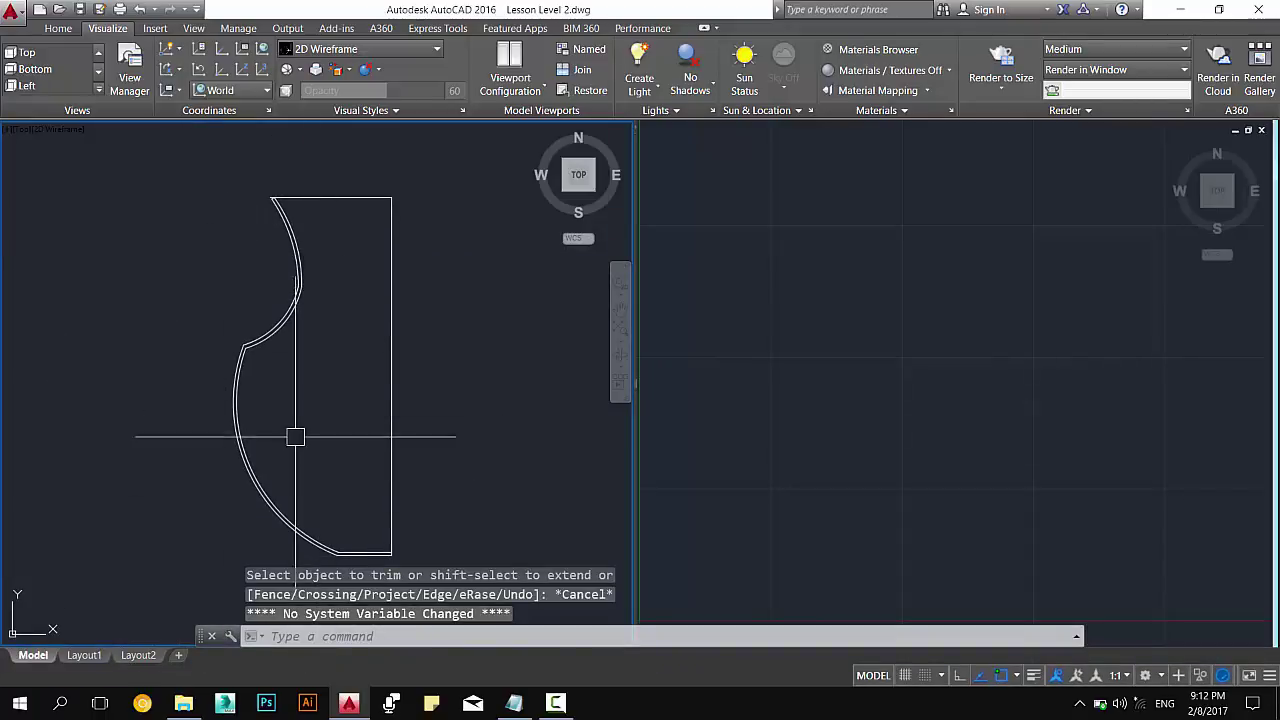
key(Escape)
key(Escape)
text(bo)
key(Return)
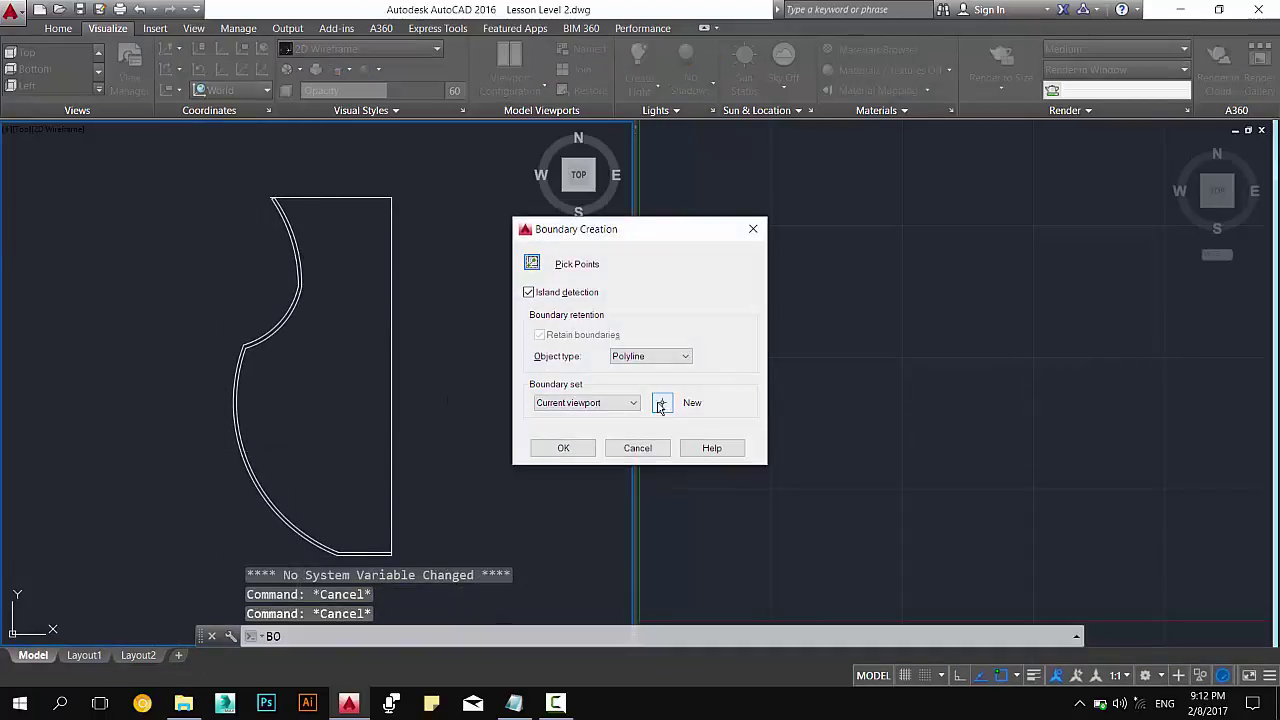
Create a boundary polyline from a new boundary set of the three profile objects.
click(661, 403)
click(437, 180)
click(123, 554)
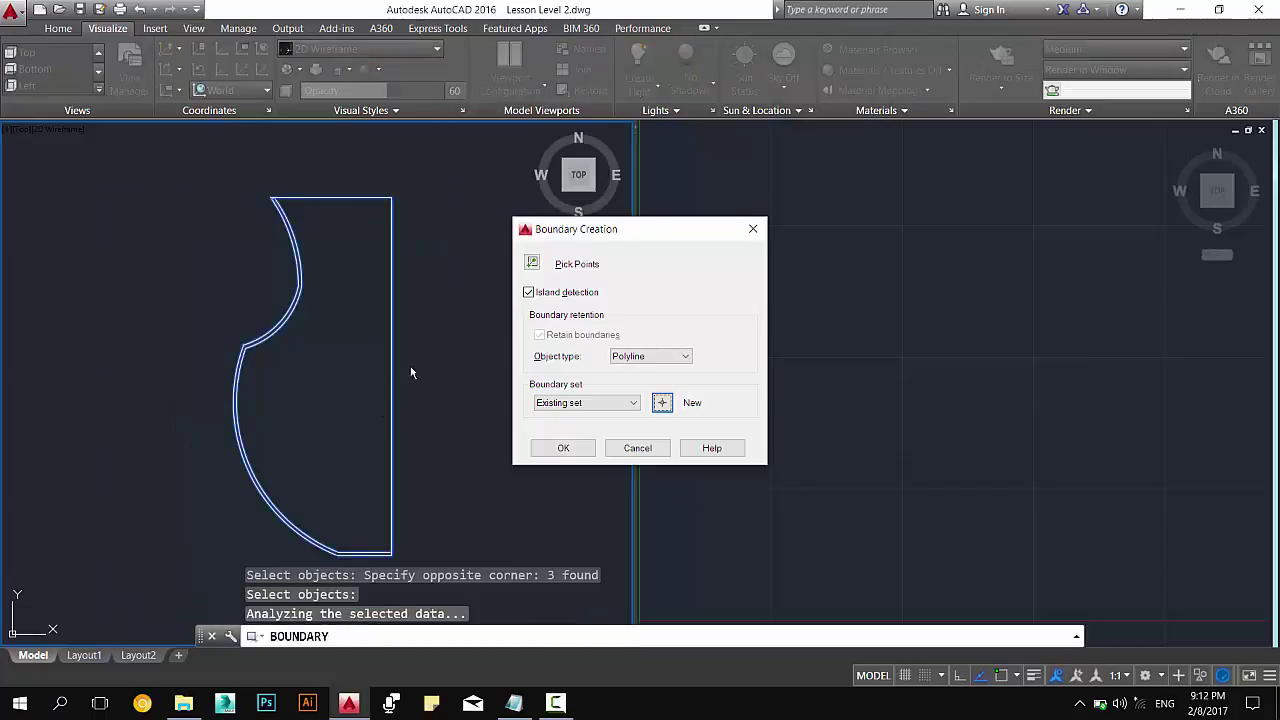
click(531, 264)
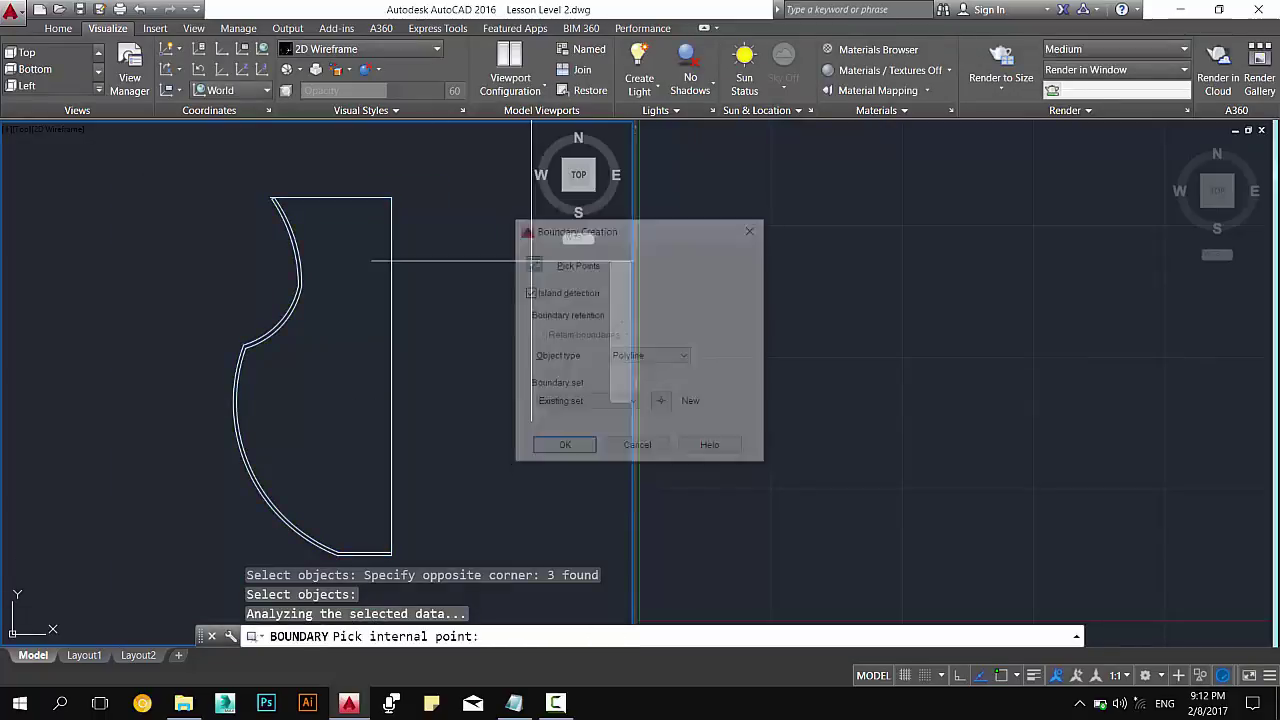
click(251, 349)
key(Return)
Move the new outline to the right and erase the three original objects.
click(245, 339)
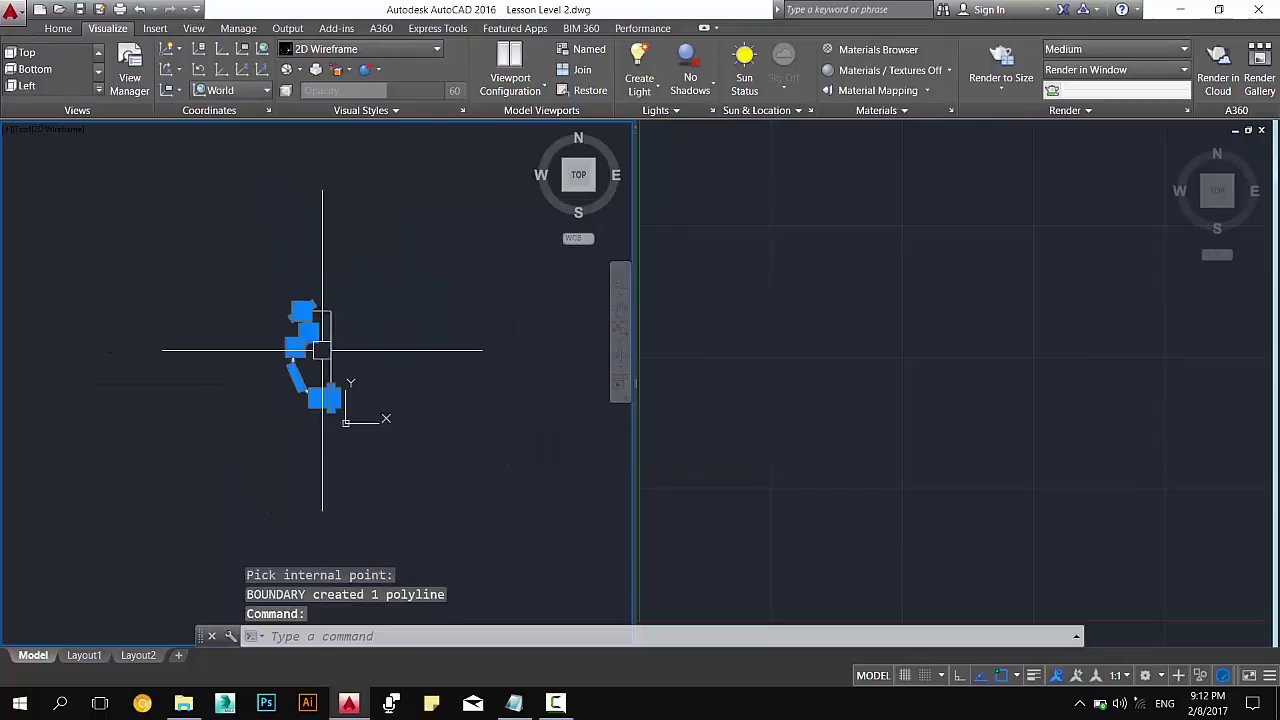
text(m)
key(Return)
click(245, 339)
click(360, 339)
text(e)
click(1050, 360)
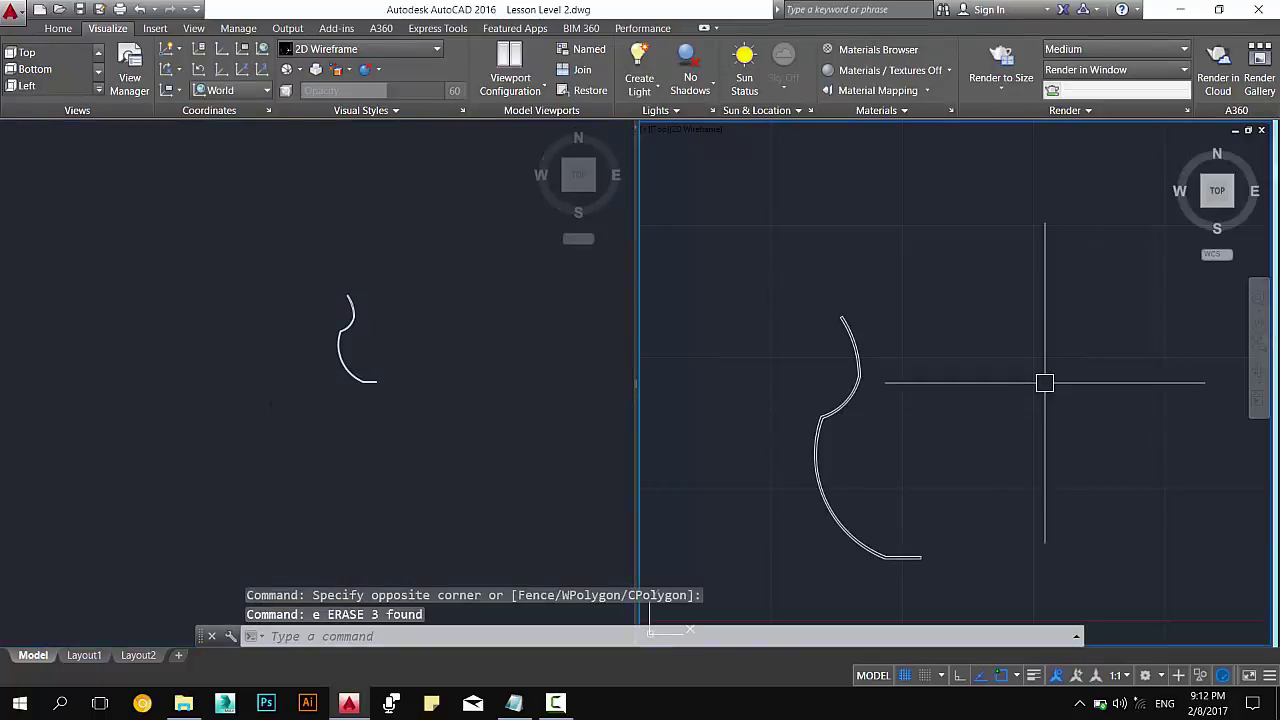
Set the right viewport to SW Isometric and recentre the profile in both views.
middle_drag(894, 453, 859, 371)
click(1203, 207)
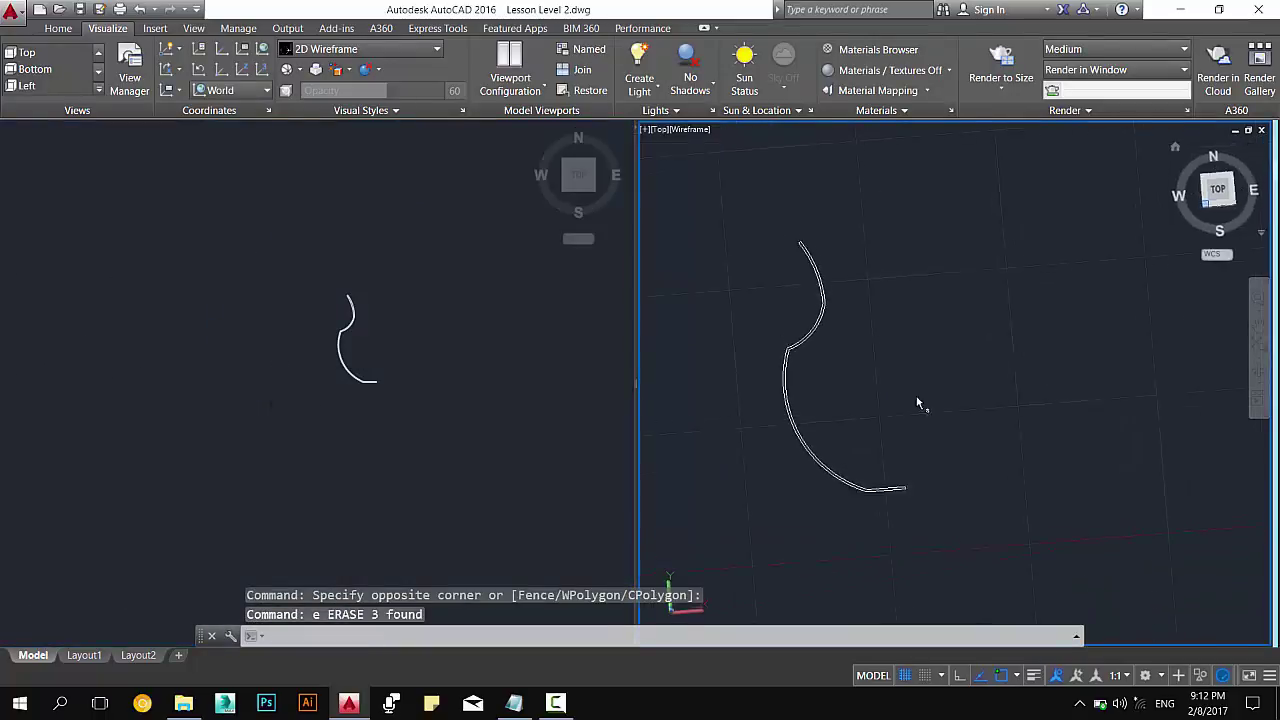
click(442, 418)
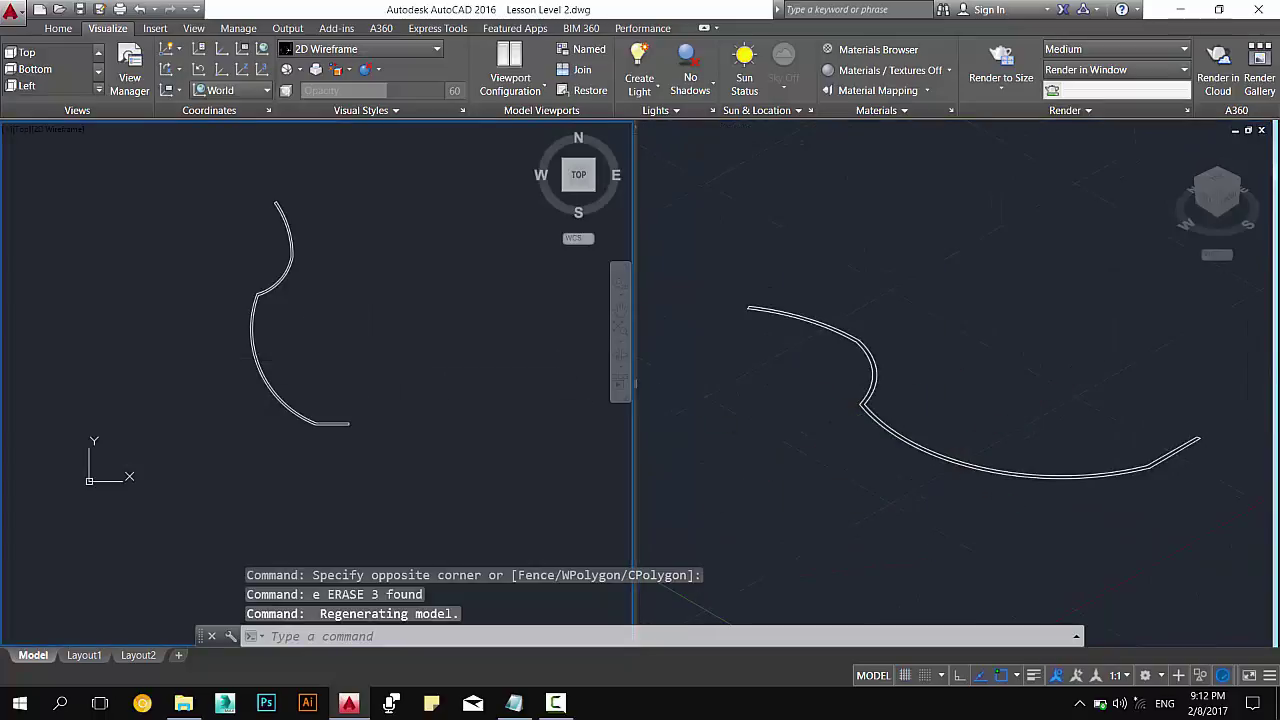
middle_drag(390, 373, 363, 466)
key(Escape)
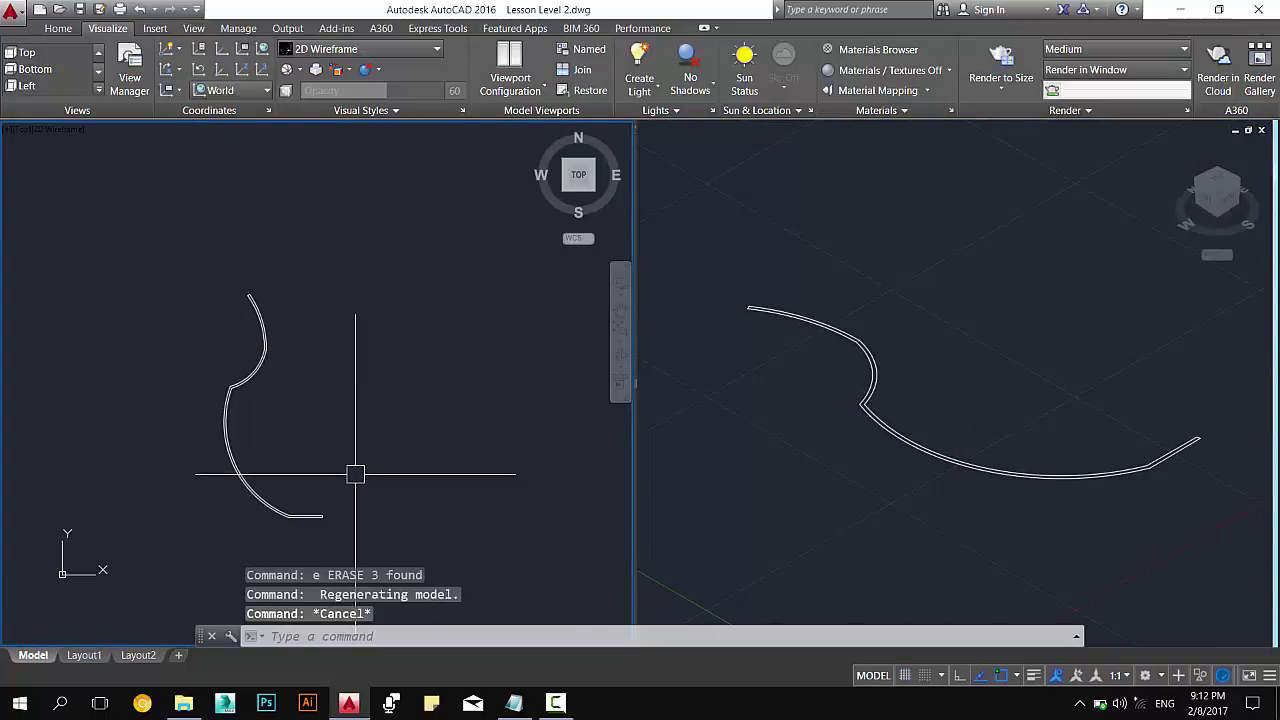
click(268, 636)
text(re)
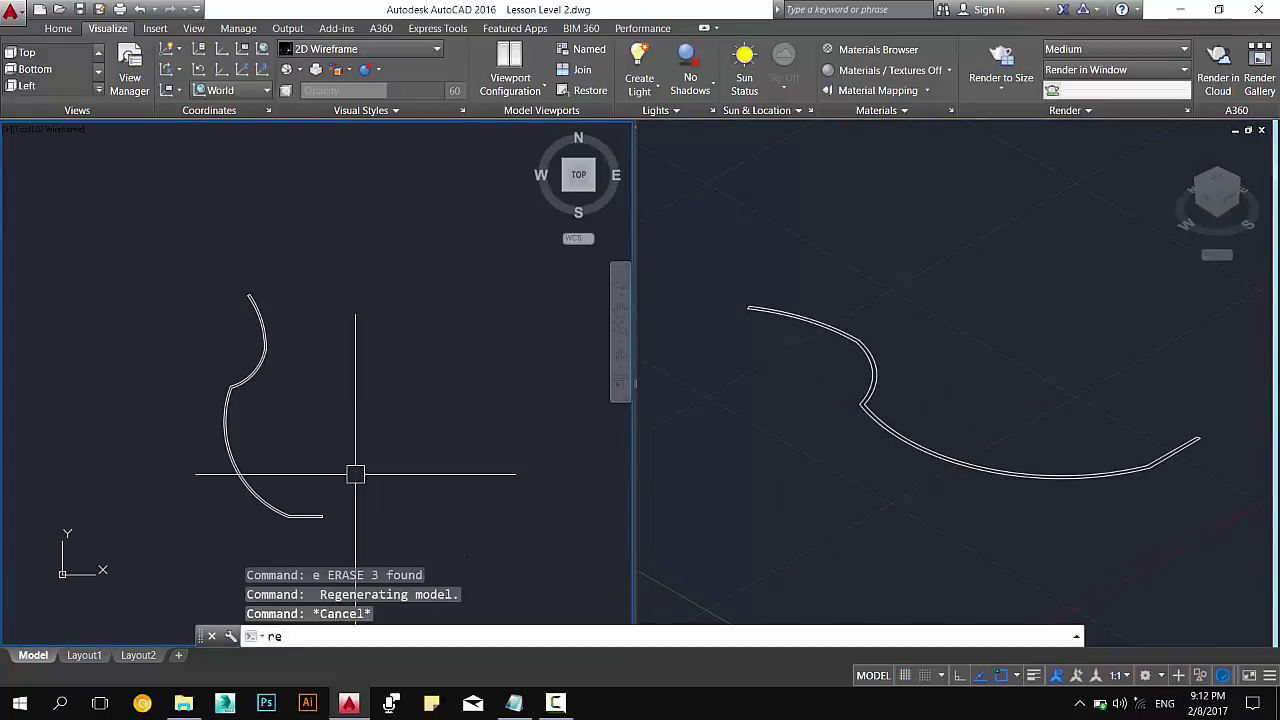
Revolve the profile 360° about a vertical axis from its bottom end.
text(v)
key(Return)
click(263, 345)
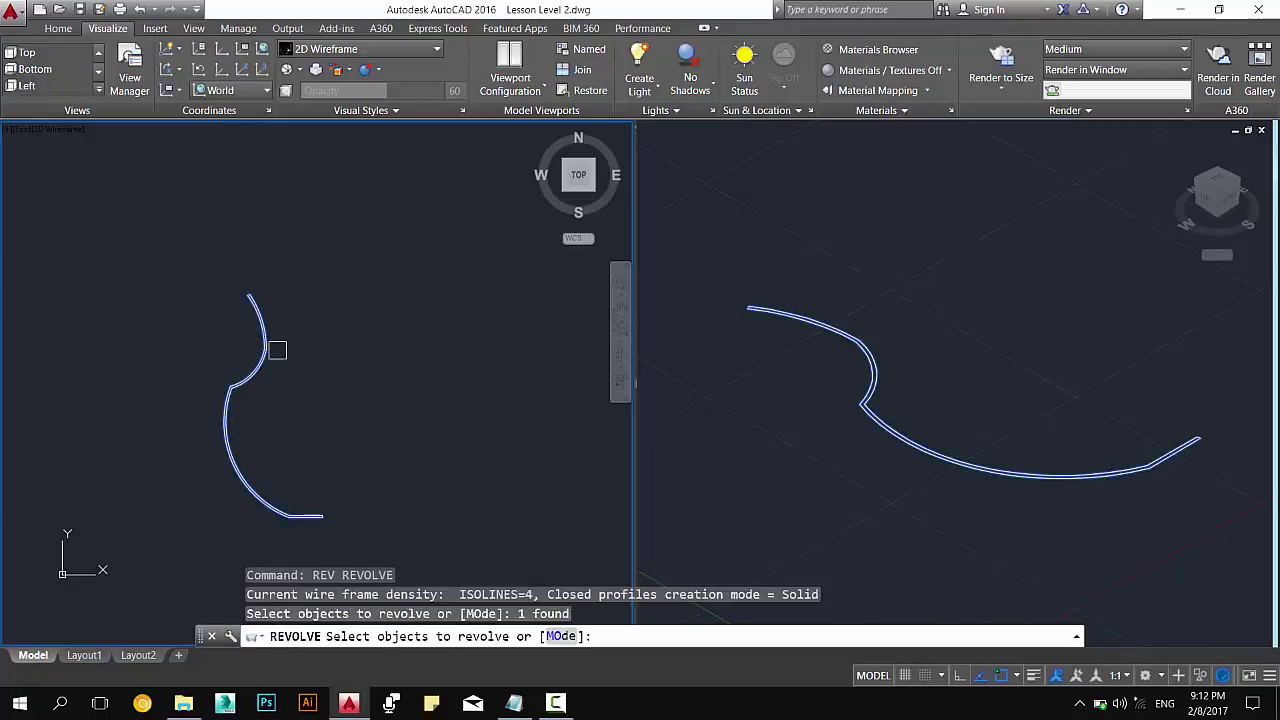
key(Return)
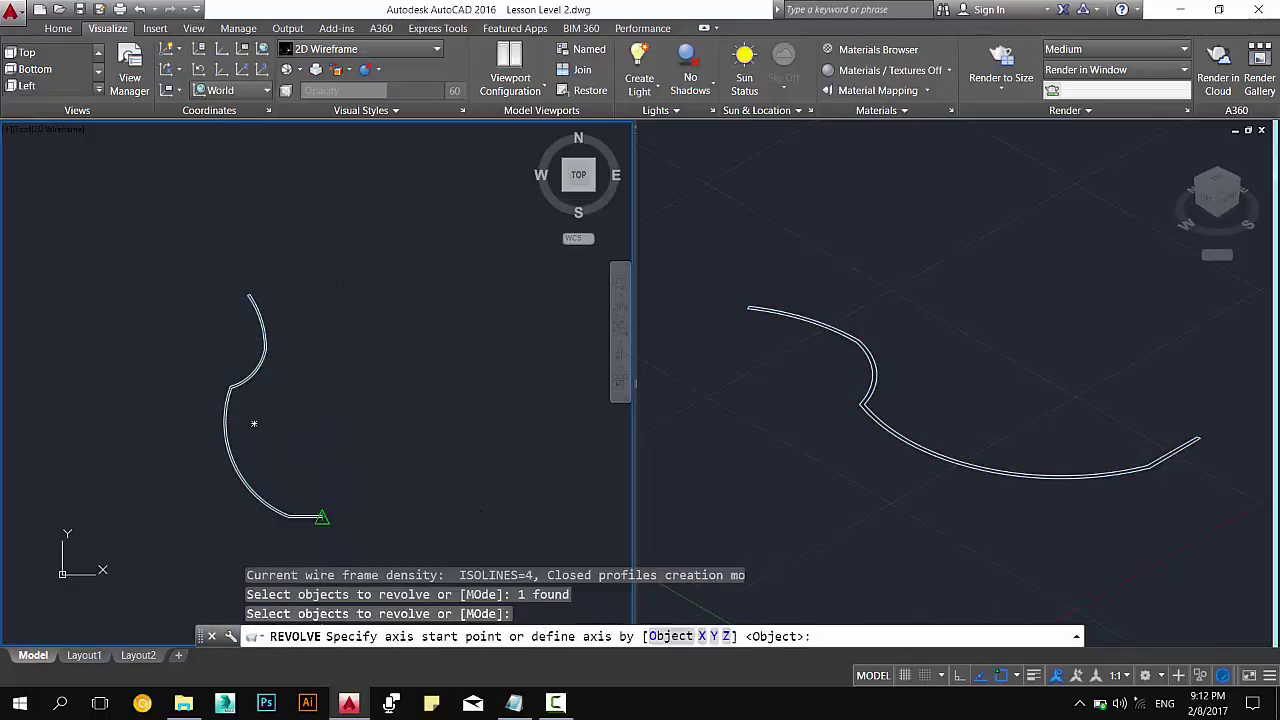
click(322, 517)
click(332, 306)
text(360)
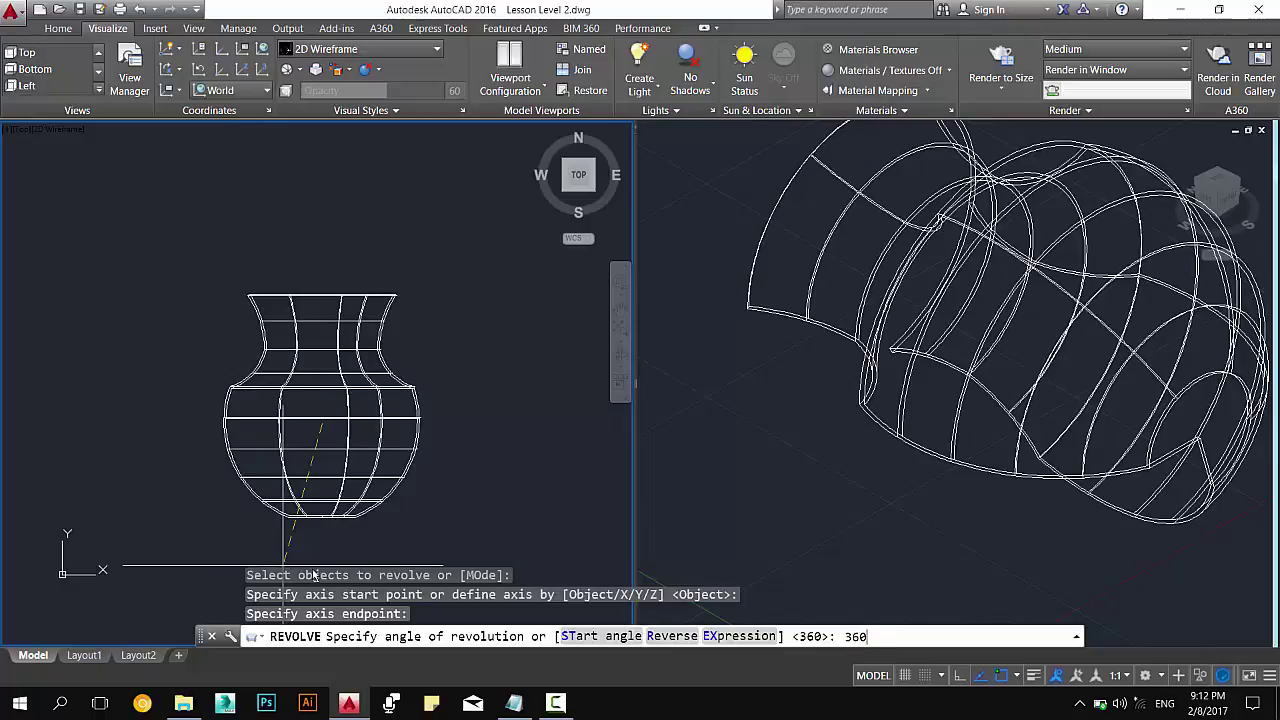
key(Return)
Shade the 3D viewport in the Conceptual visual style.
click(937, 434)
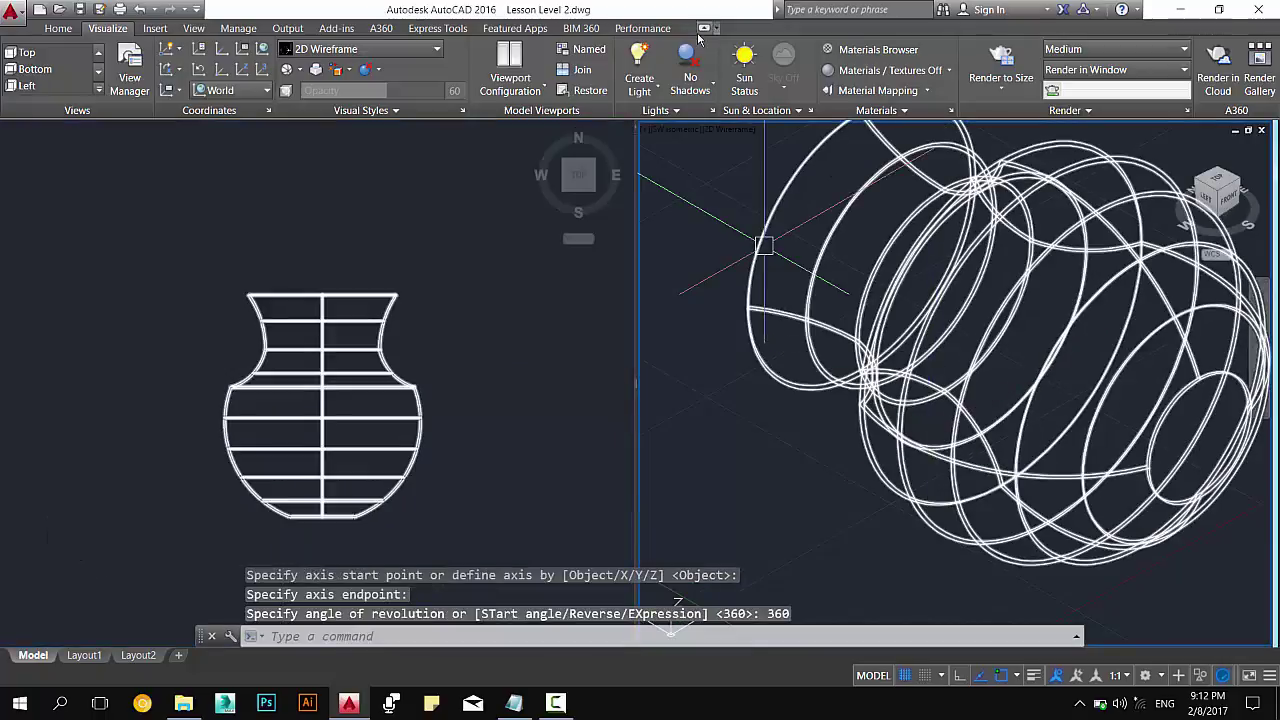
click(193, 28)
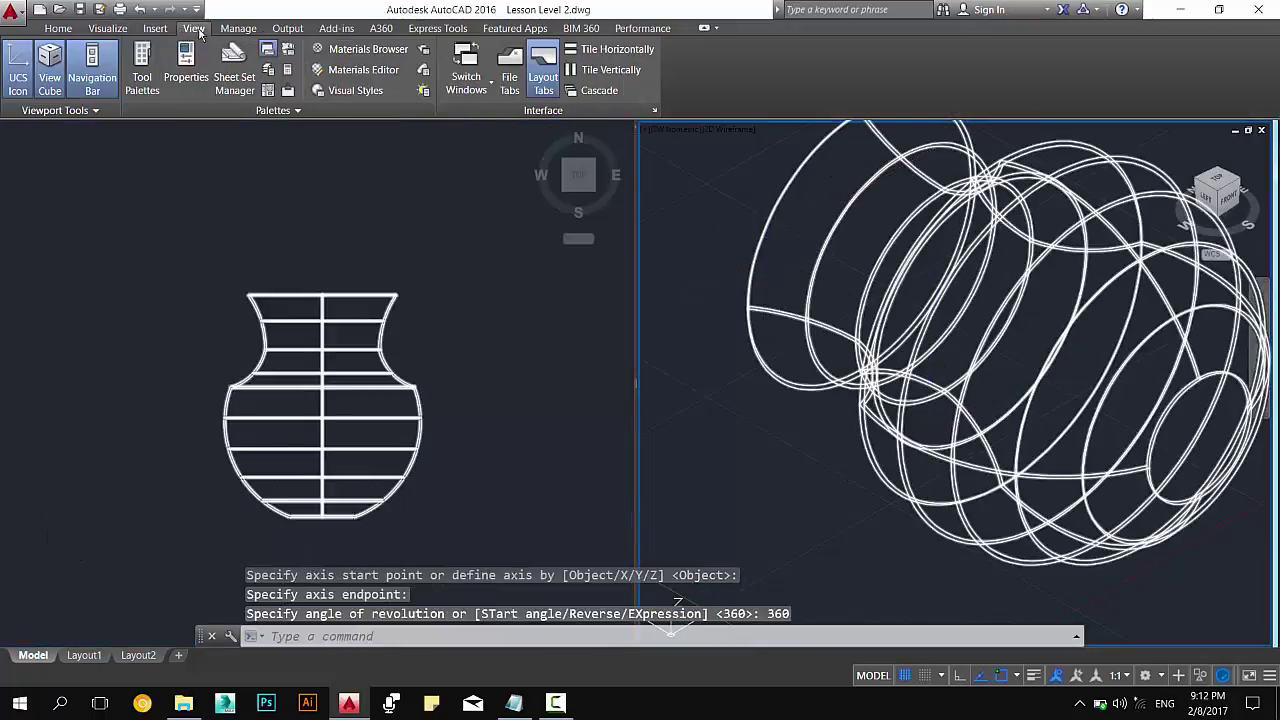
click(58, 28)
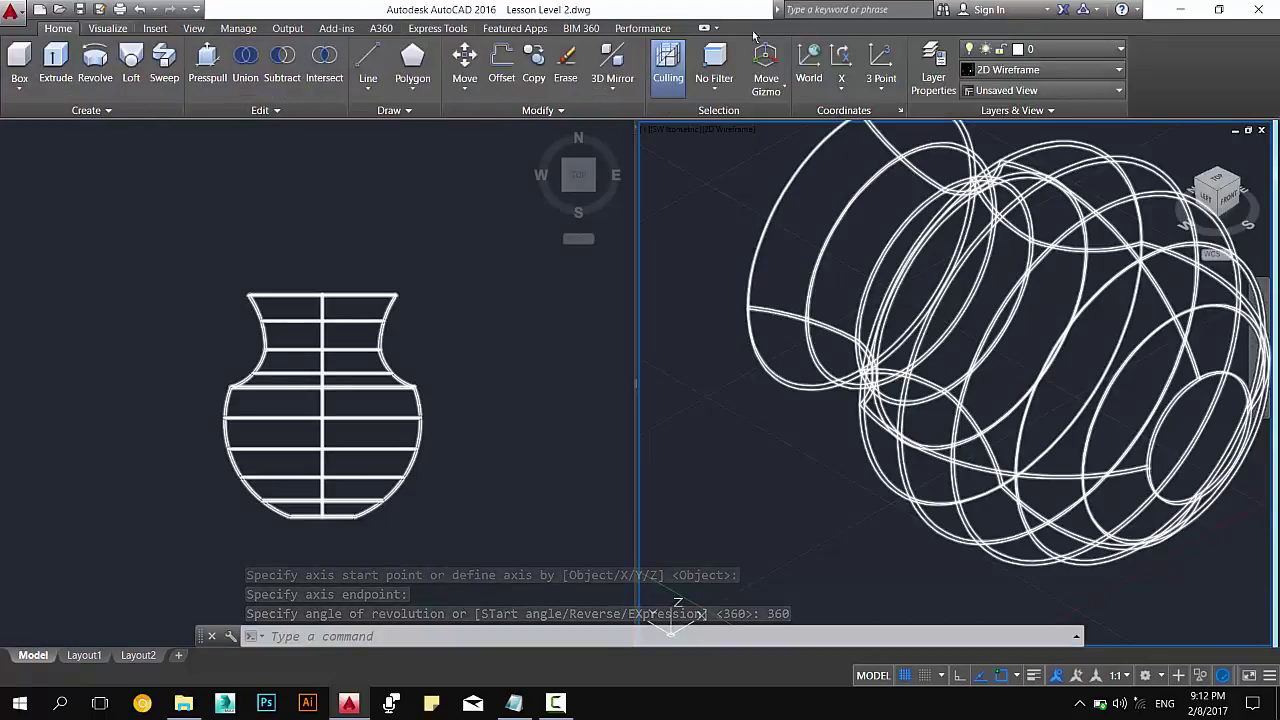
click(1024, 70)
click(1063, 100)
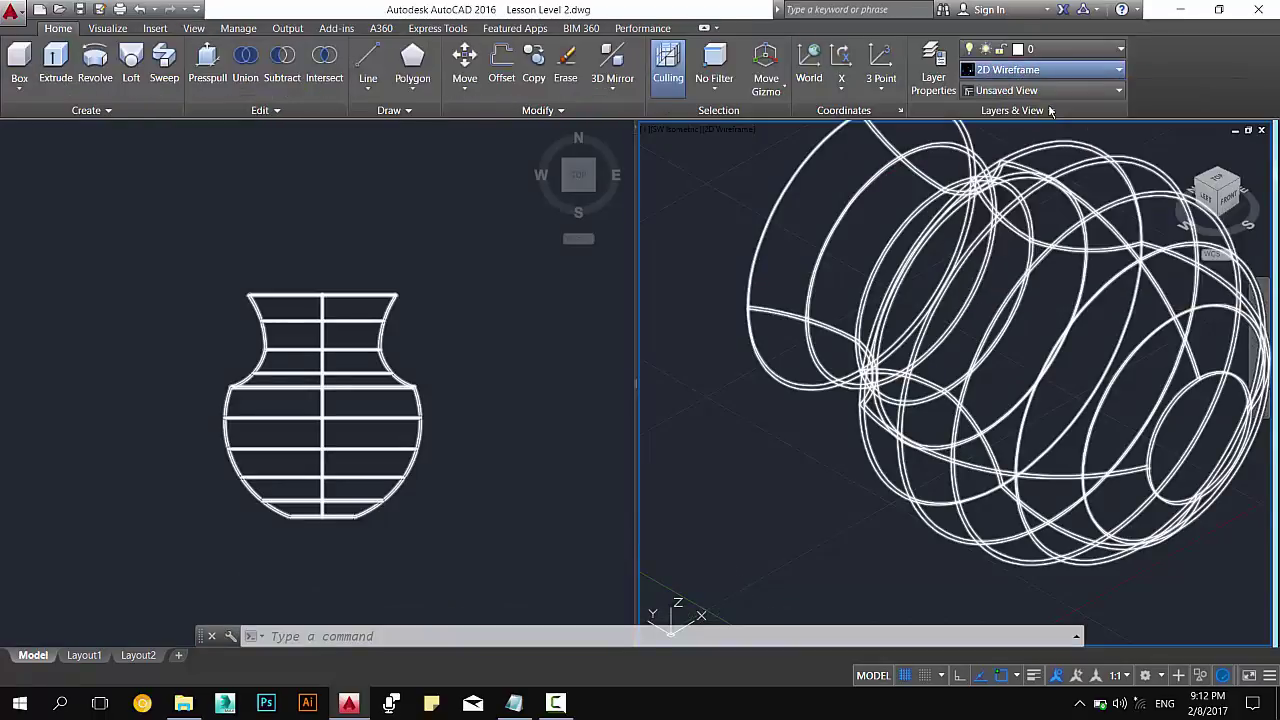
shift+middle_drag(1060, 412, 1001, 412)
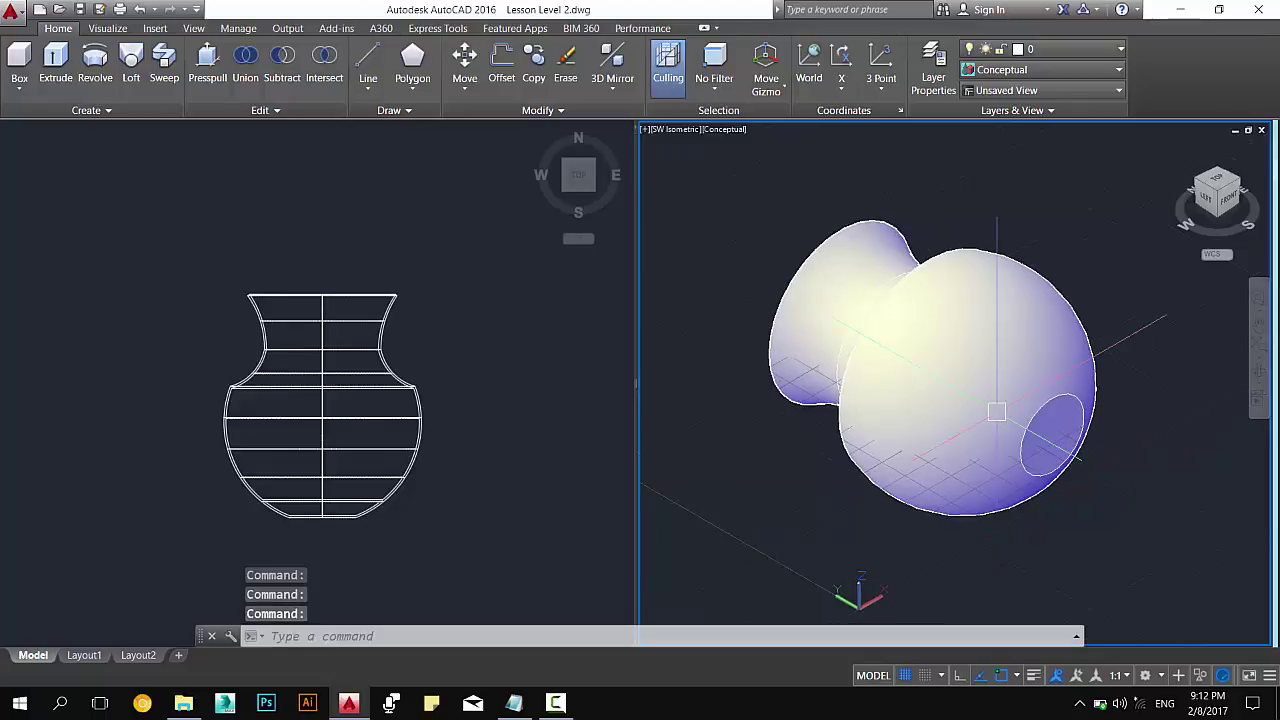
click(1001, 412)
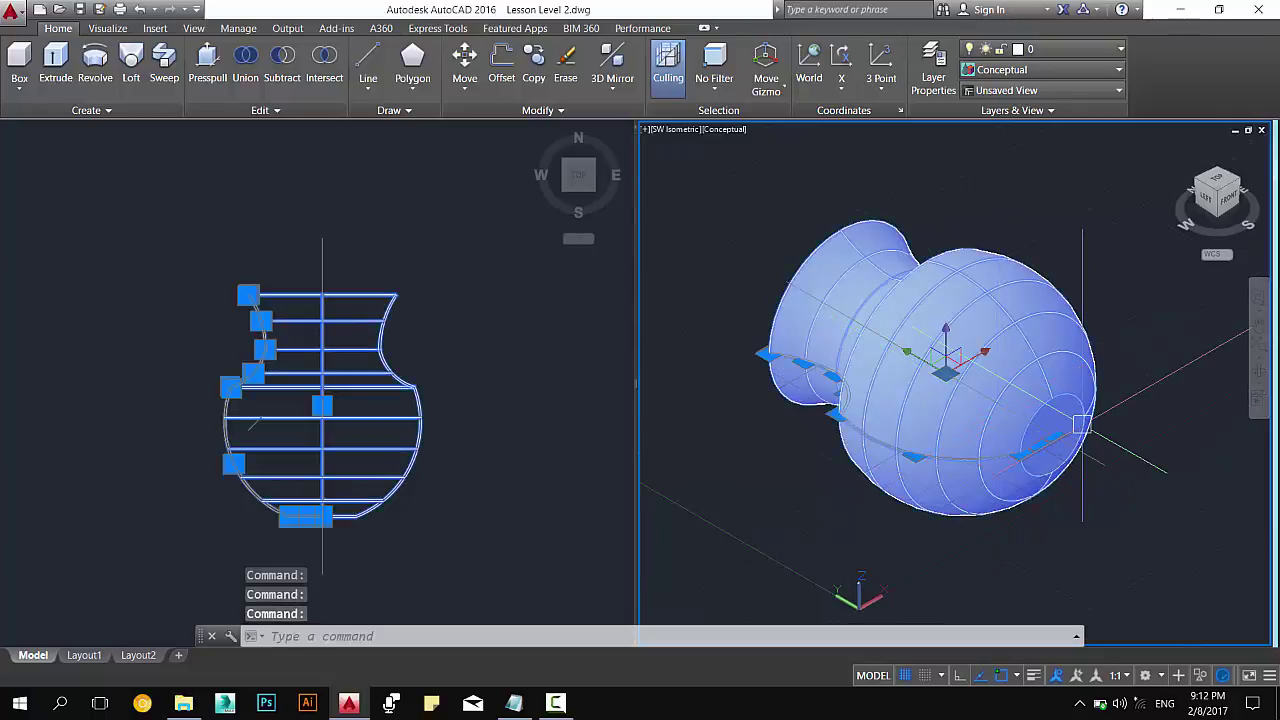
key(alt+Tab)
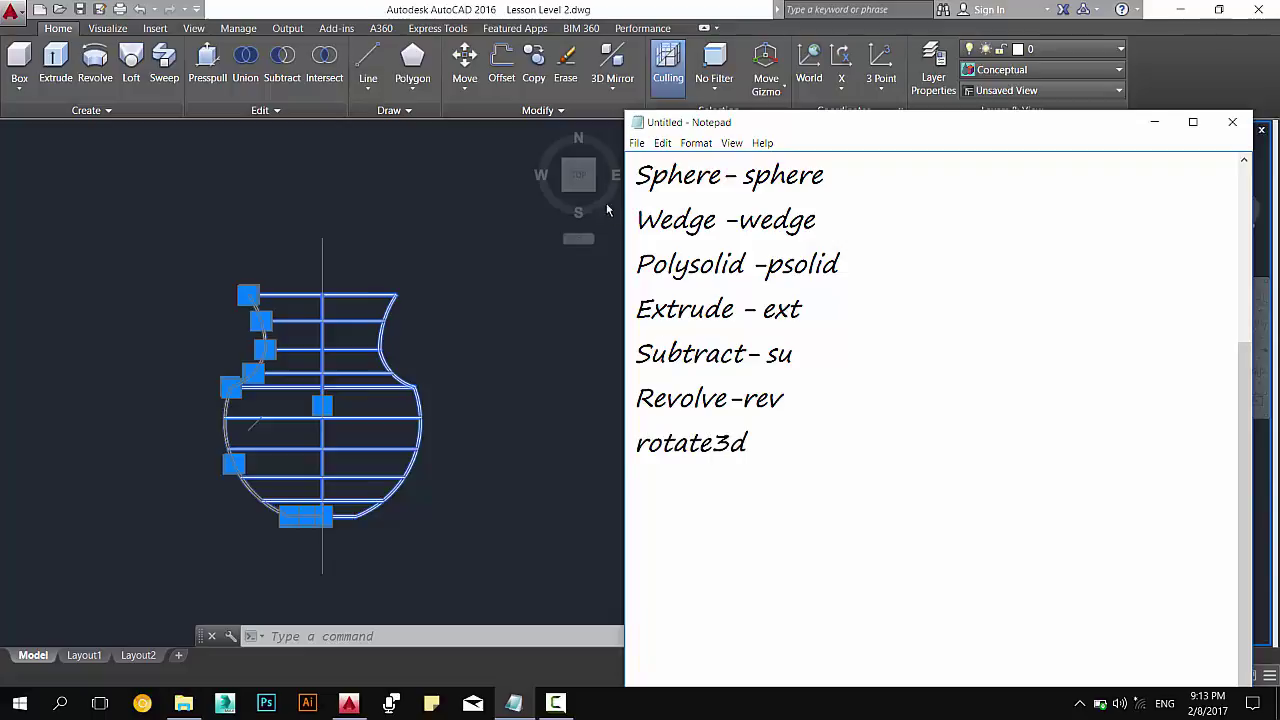
key(alt+Tab)
click(715, 468)
key(Escape)
key(Escape)
key(Escape)
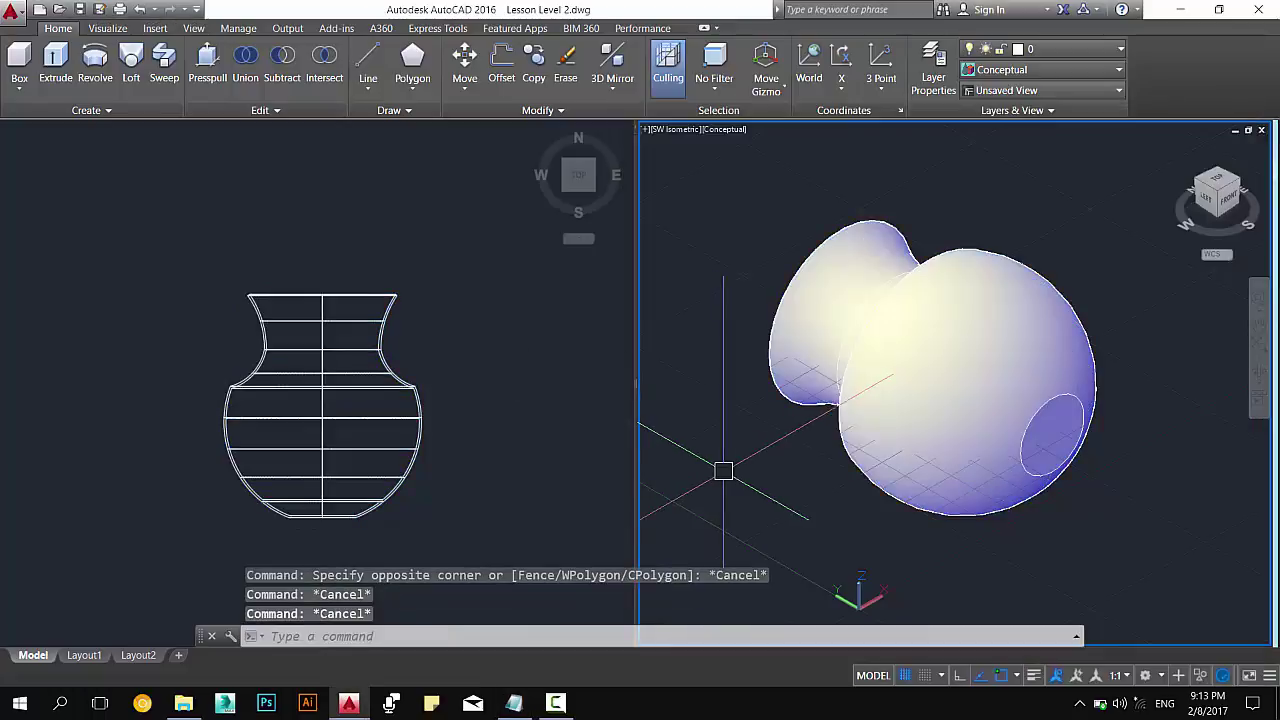
Start ROTATE3D on the vase and pick a straight two-point axis along its base.
text(rota)
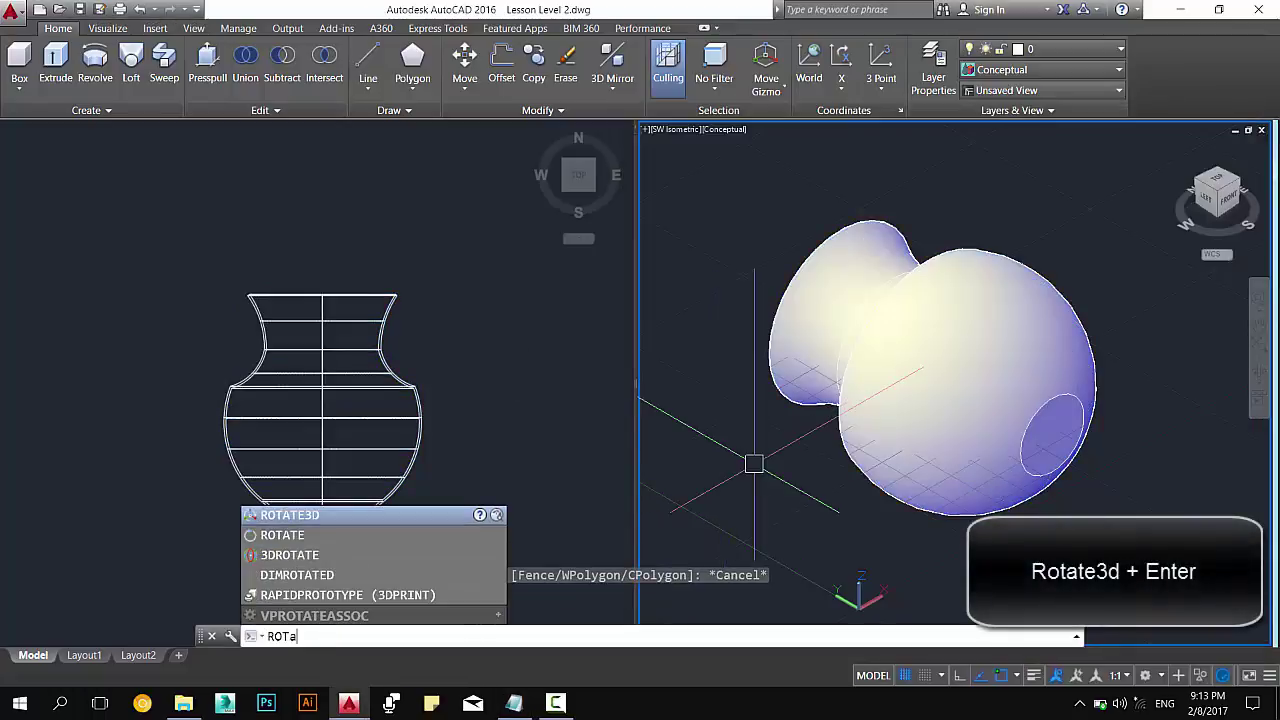
text(t)
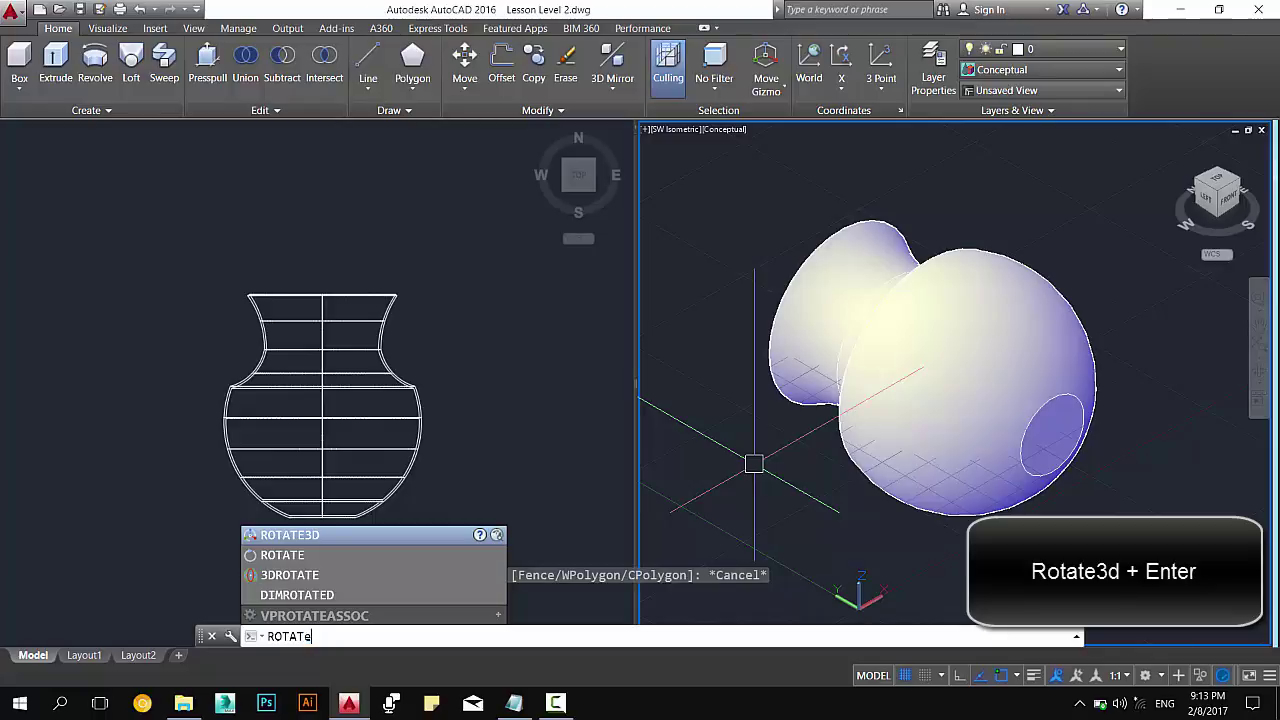
text(3d)
key(Return)
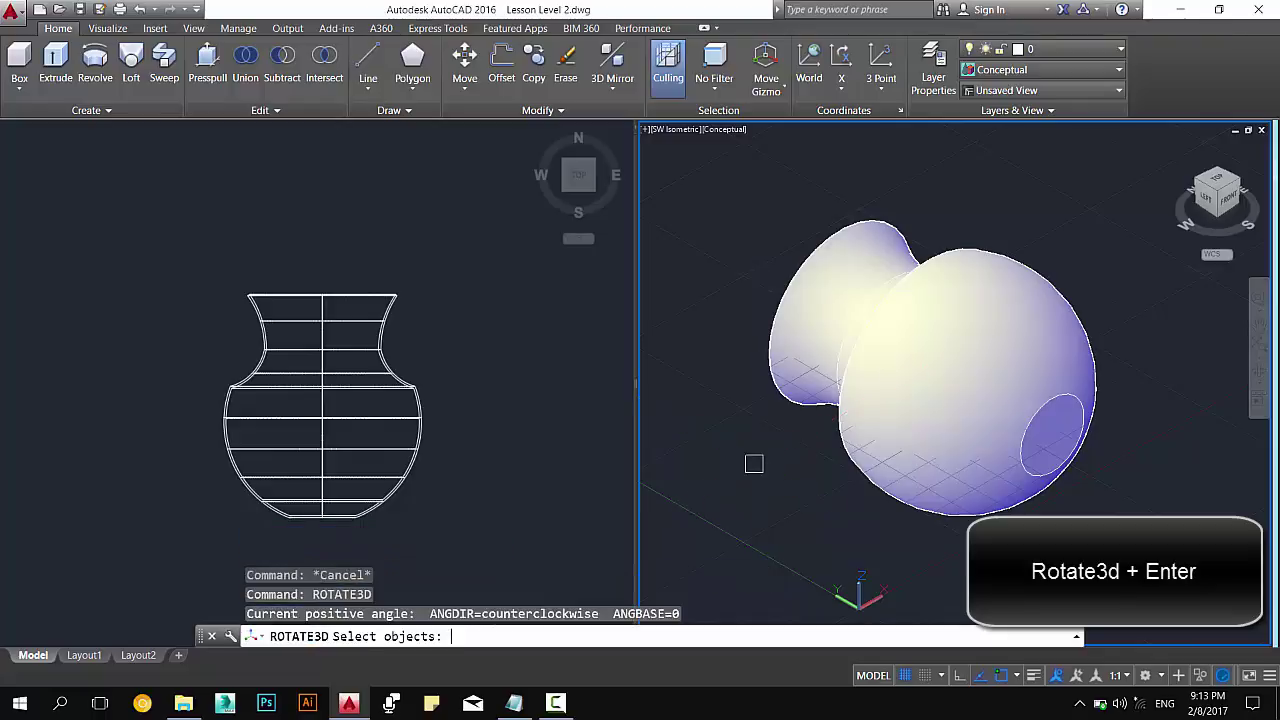
click(953, 433)
key(Return)
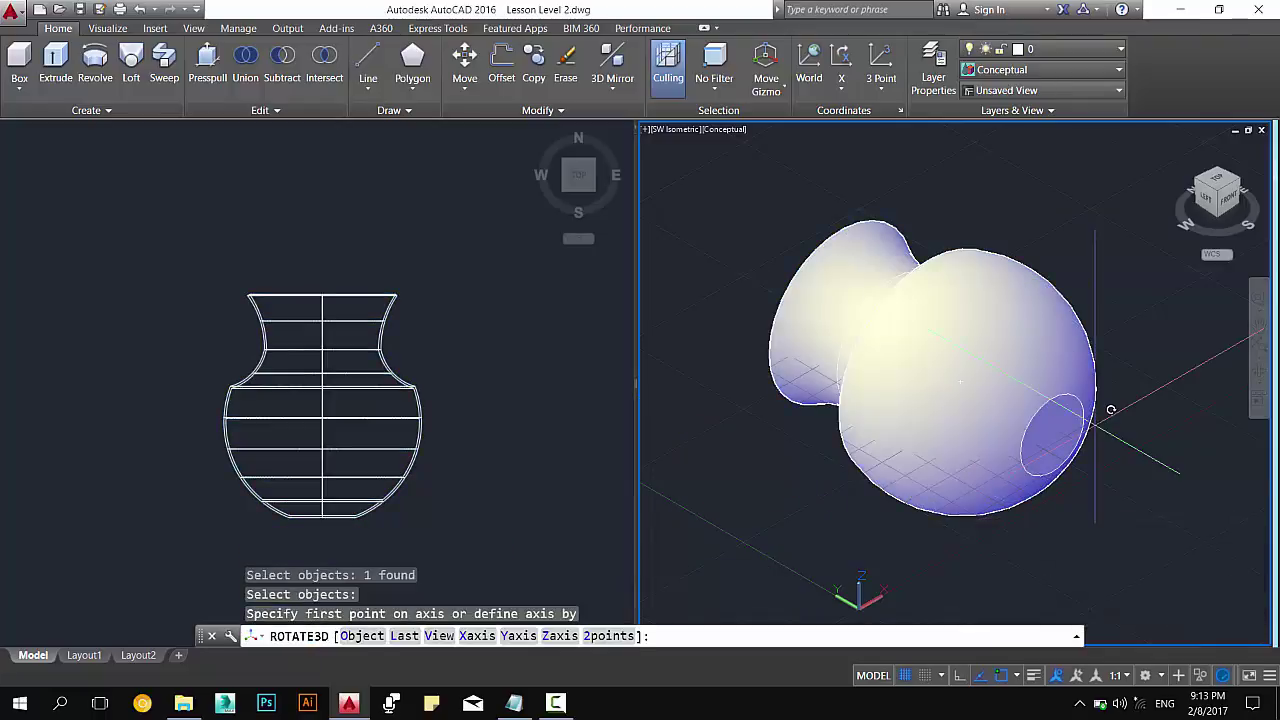
click(313, 515)
scroll(357, 509, up, 4)
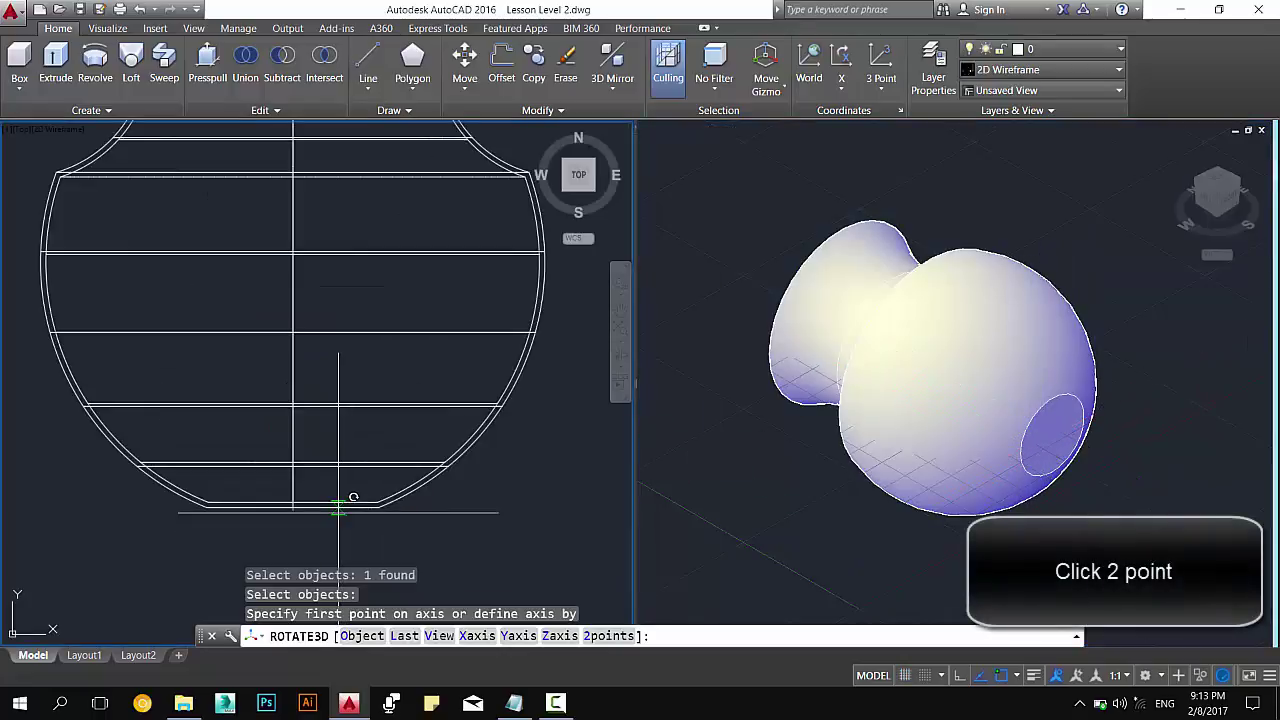
click(510, 500)
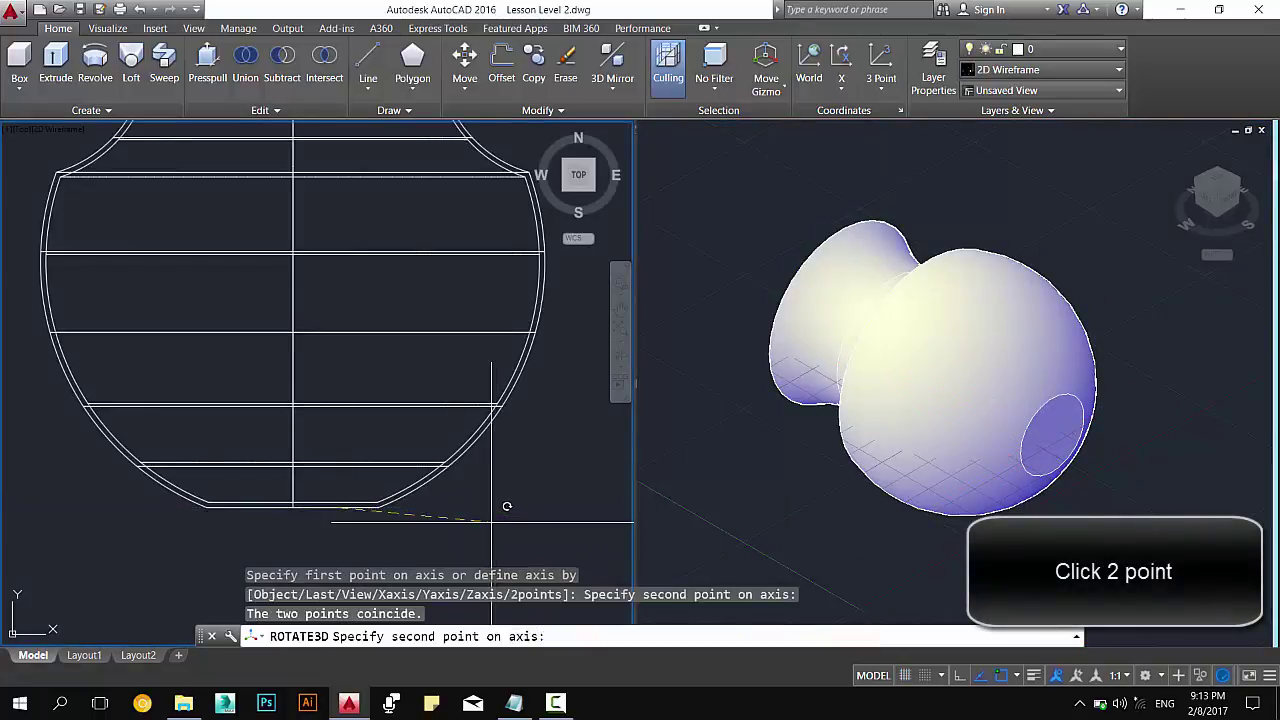
key(F8)
click(532, 496)
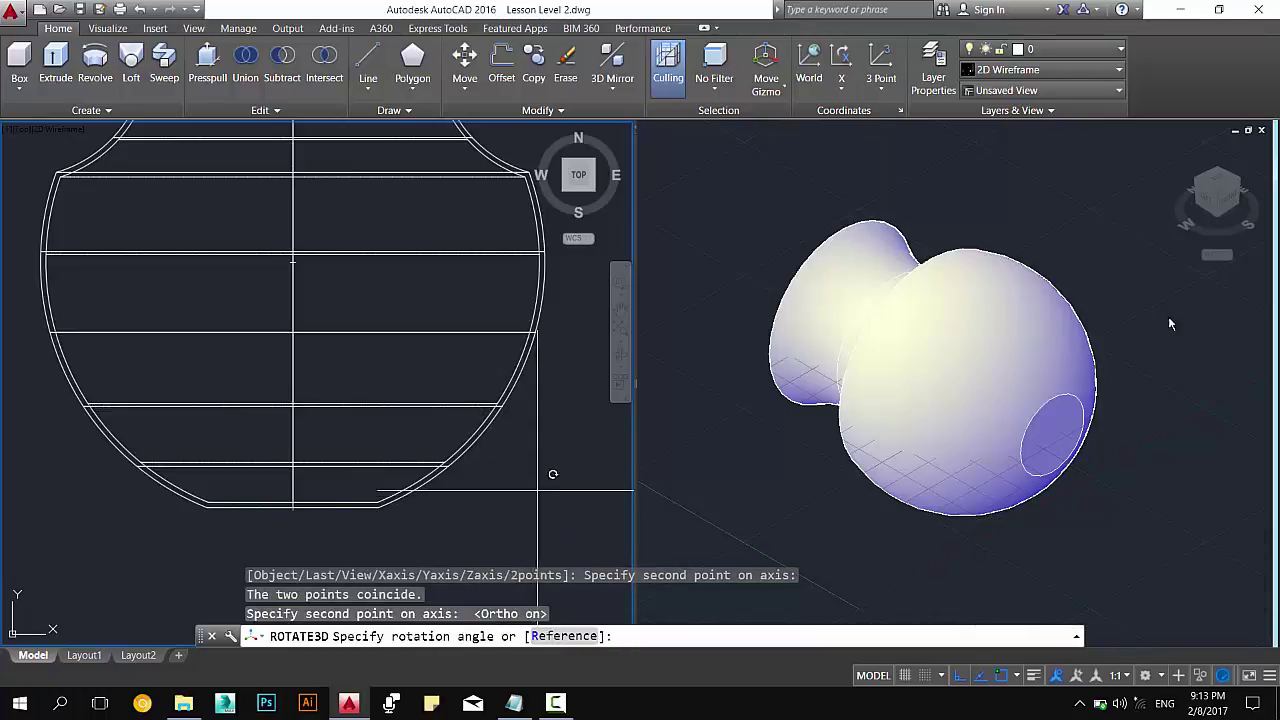
Rotate the vase 90° about that axis using the Reference option.
click(1074, 382)
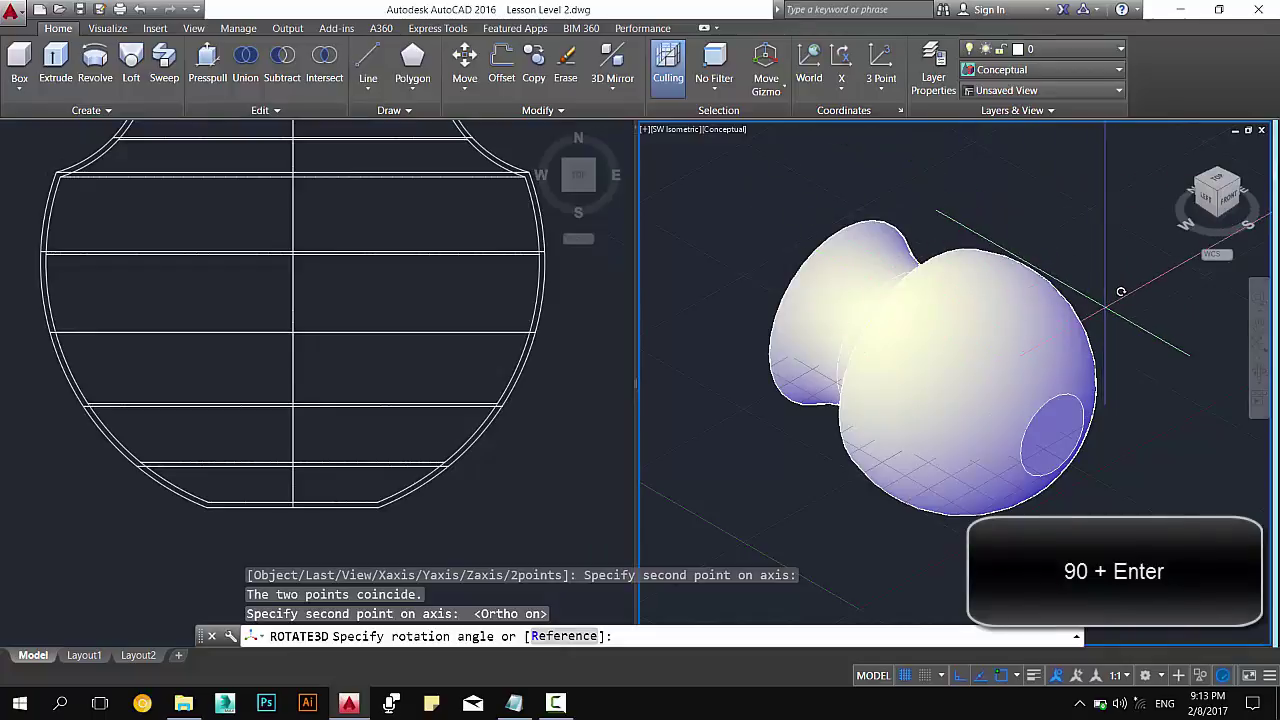
text(r)
key(Return)
text(90)
key(Return)
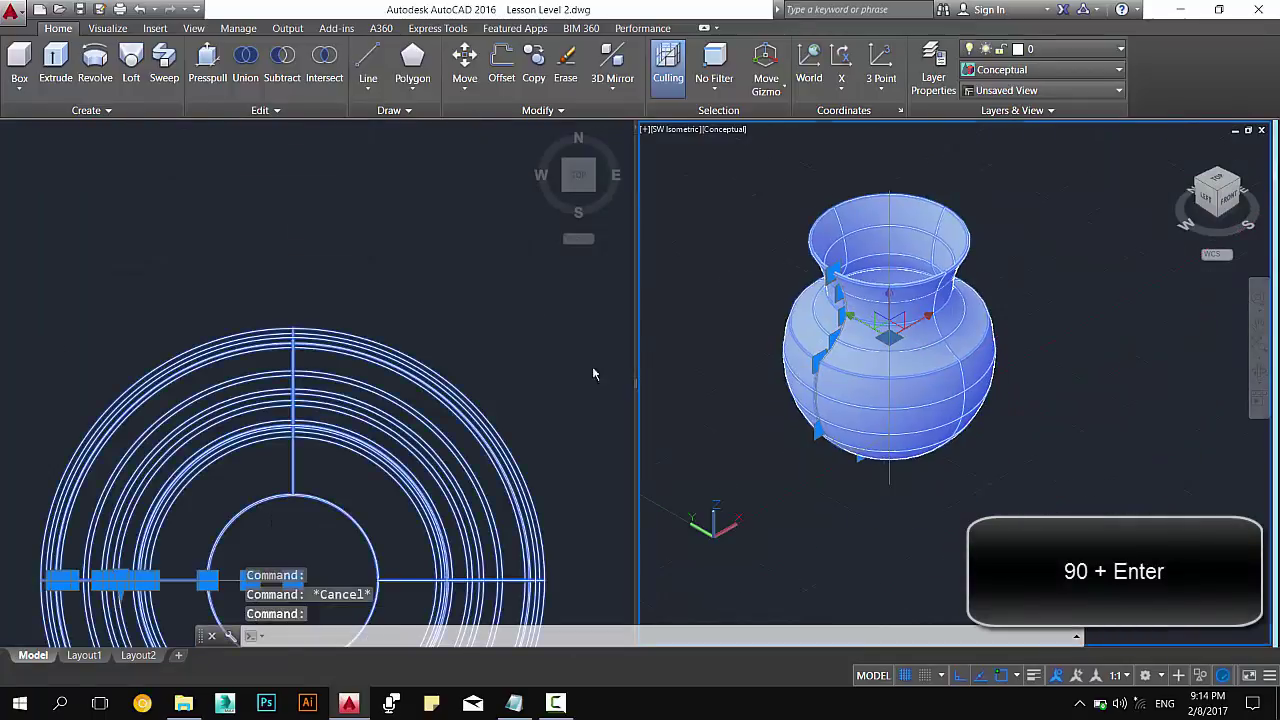
Clear the vase selection and orbit the 3D viewport around to a side view of the vase.
click(593, 374)
scroll(543, 351, down, 2)
click(1015, 273)
key(Escape)
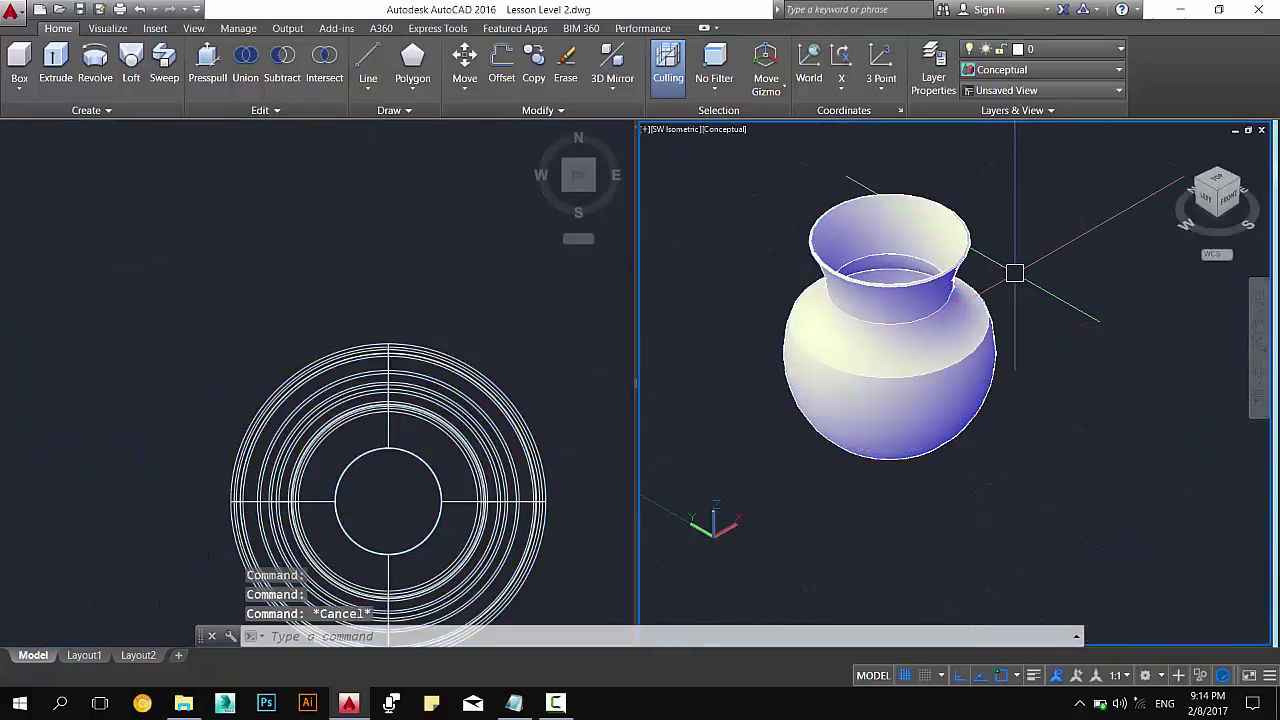
scroll(1015, 273, up, 2)
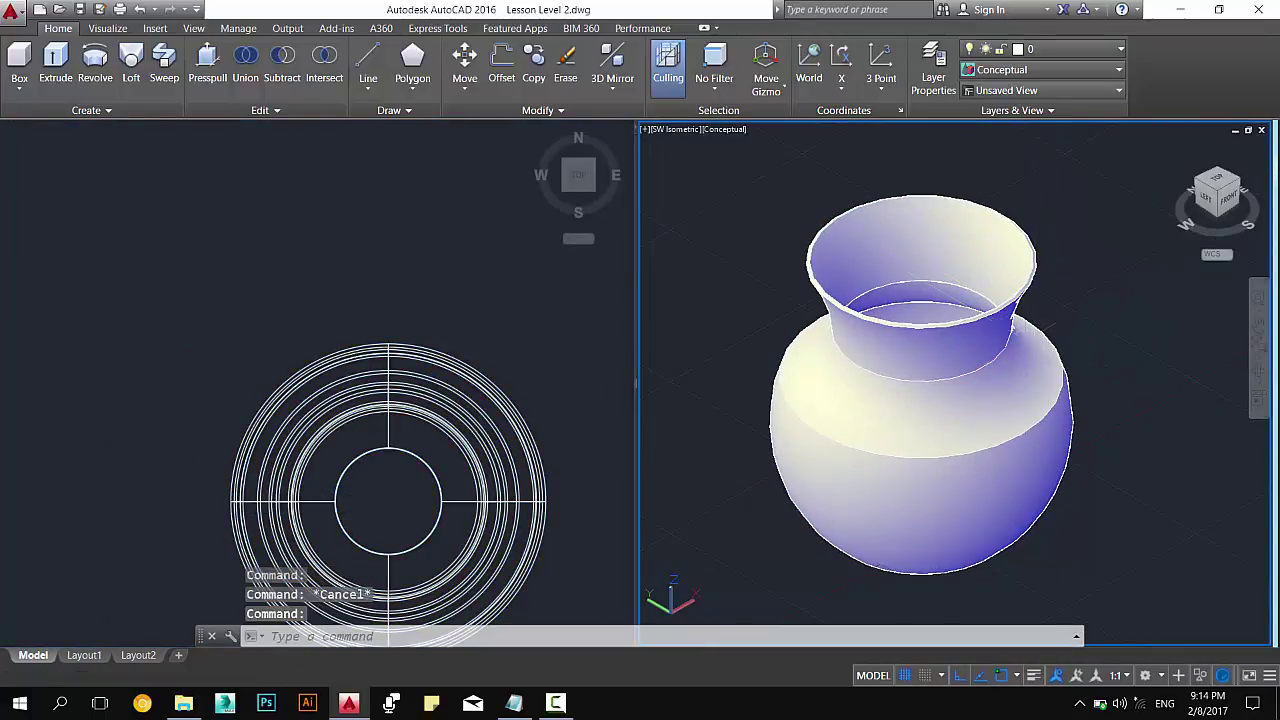
mouse_move(1013, 323)
shift+middle_down()
mouse_move(1049, 340)
mouse_move(1007, 316)
shift+middle_up()
click(1007, 316)
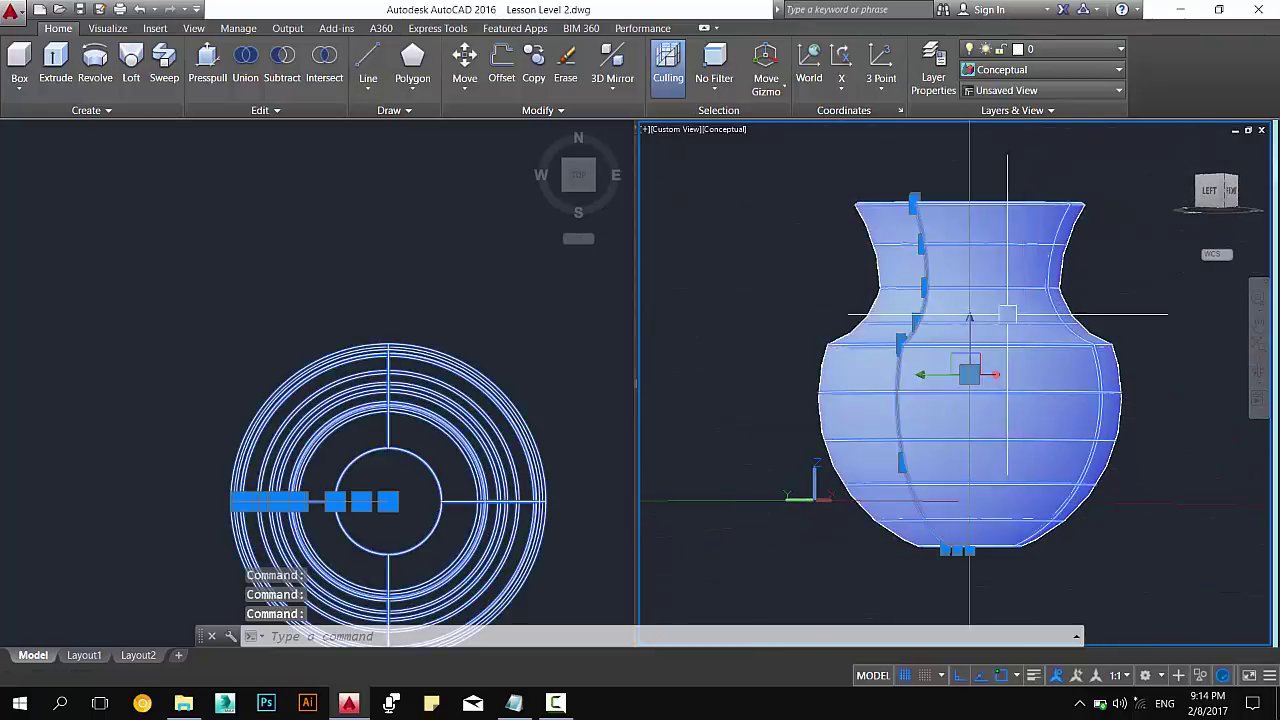
Set the left viewport to the Front view and zoom both viewports in on the vase.
click(408, 488)
middle_drag(418, 512, 418, 418)
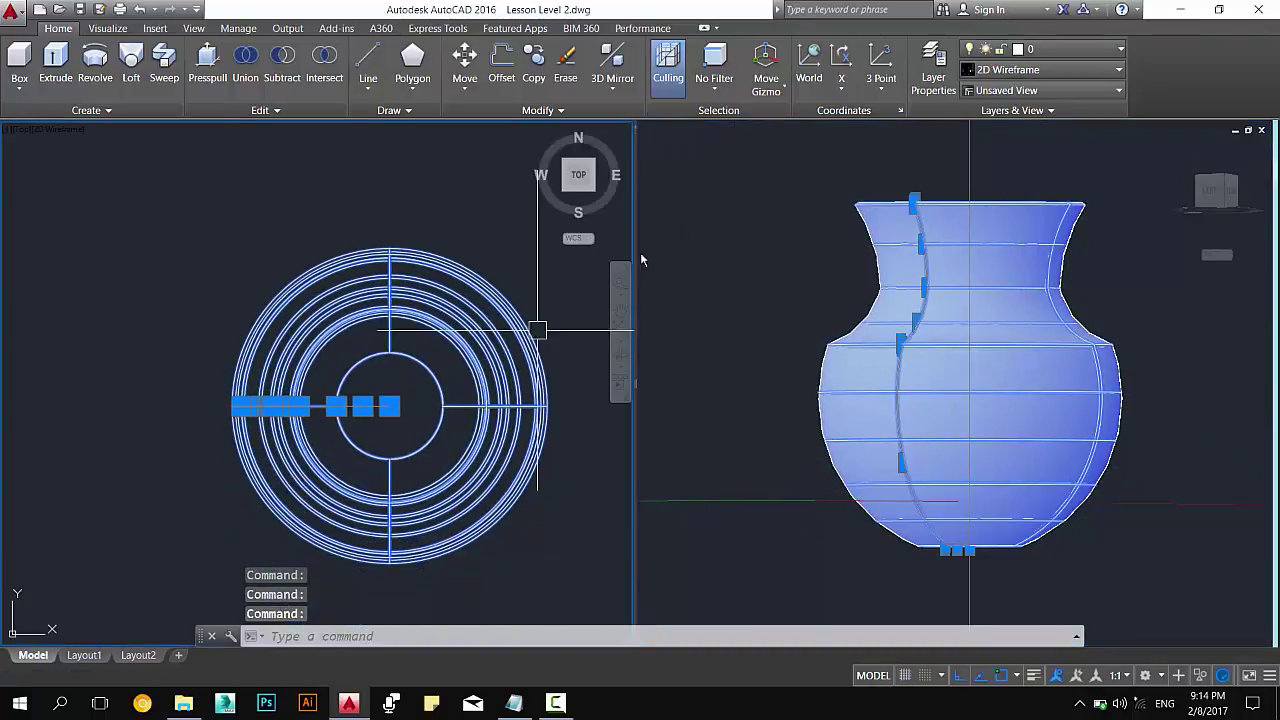
click(579, 205)
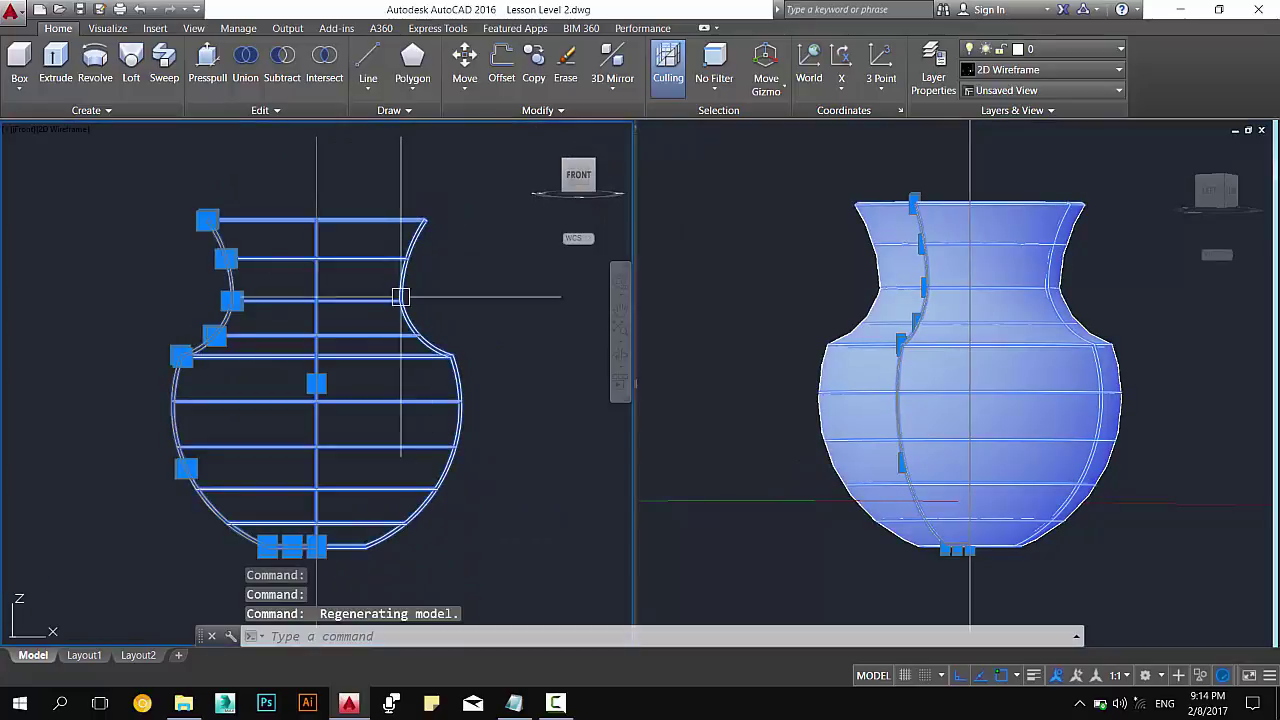
key(Escape)
key(Escape)
scroll(255, 389, up, 5)
click(922, 291)
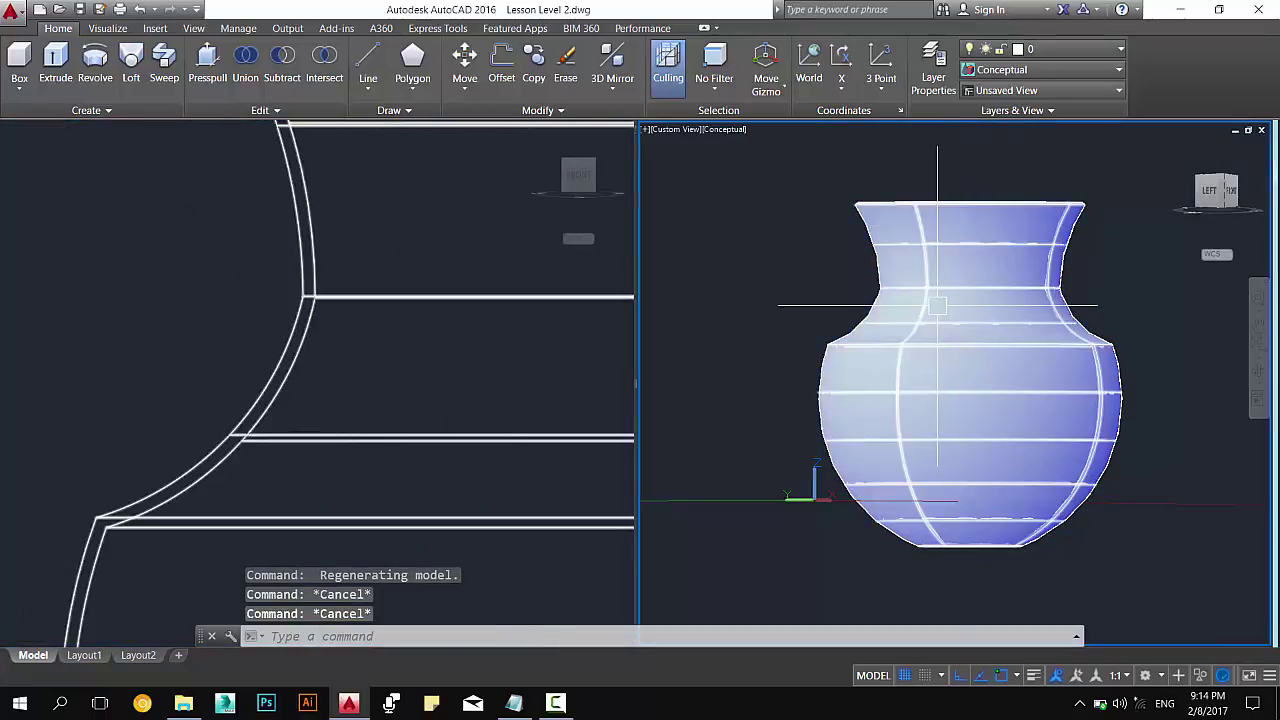
scroll(922, 291, up, 5)
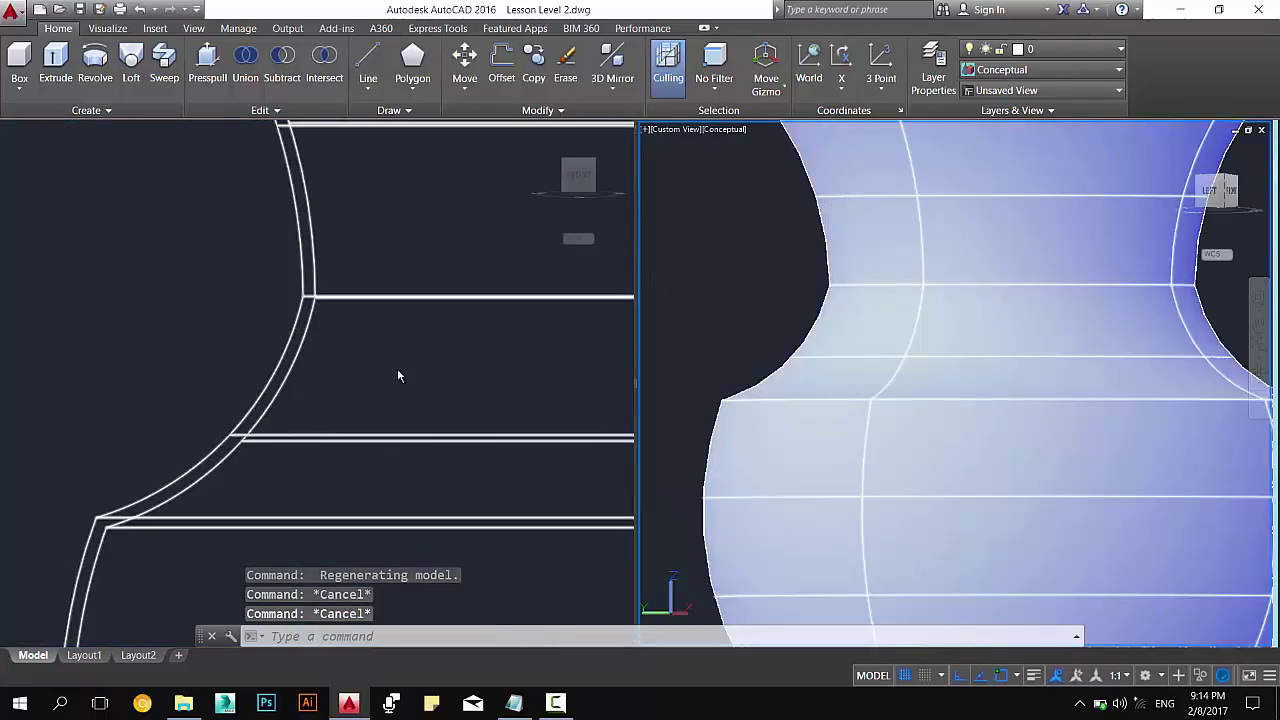
click(314, 297)
Select the vase profile in the Front viewport and try two grip stretches, cancelling both.
click(304, 297)
scroll(306, 303, up, 3)
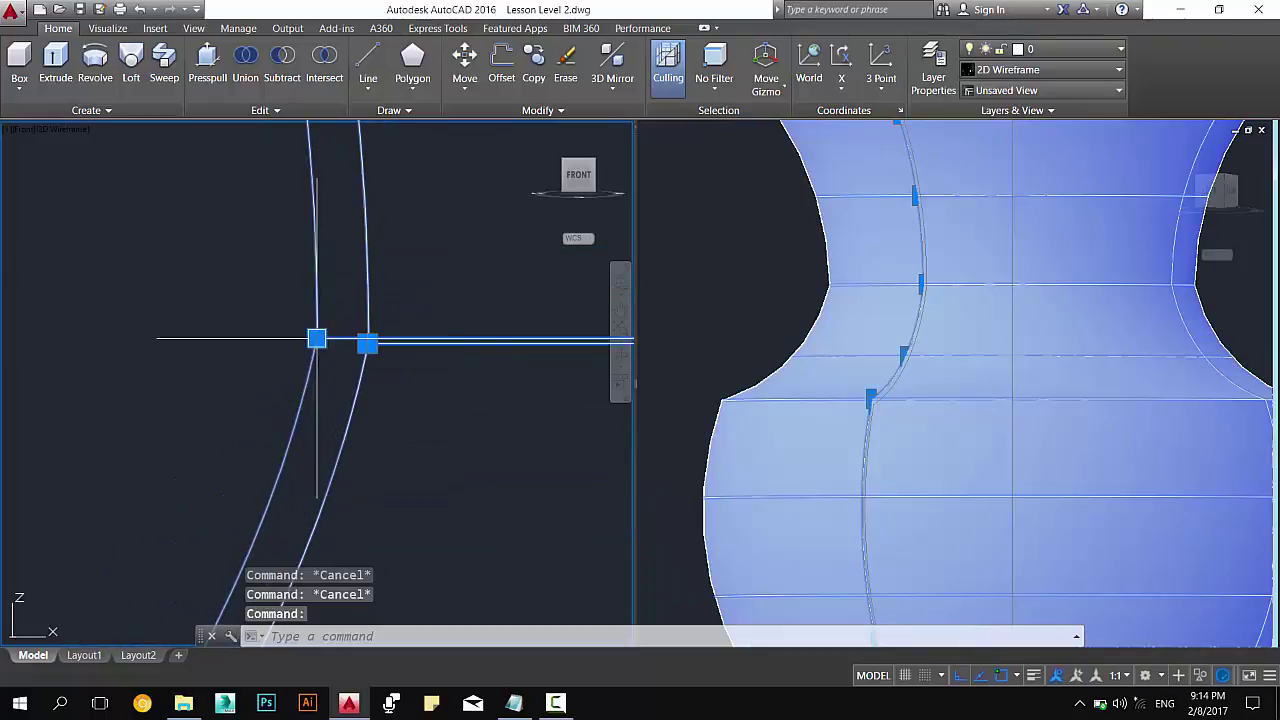
click(316, 340)
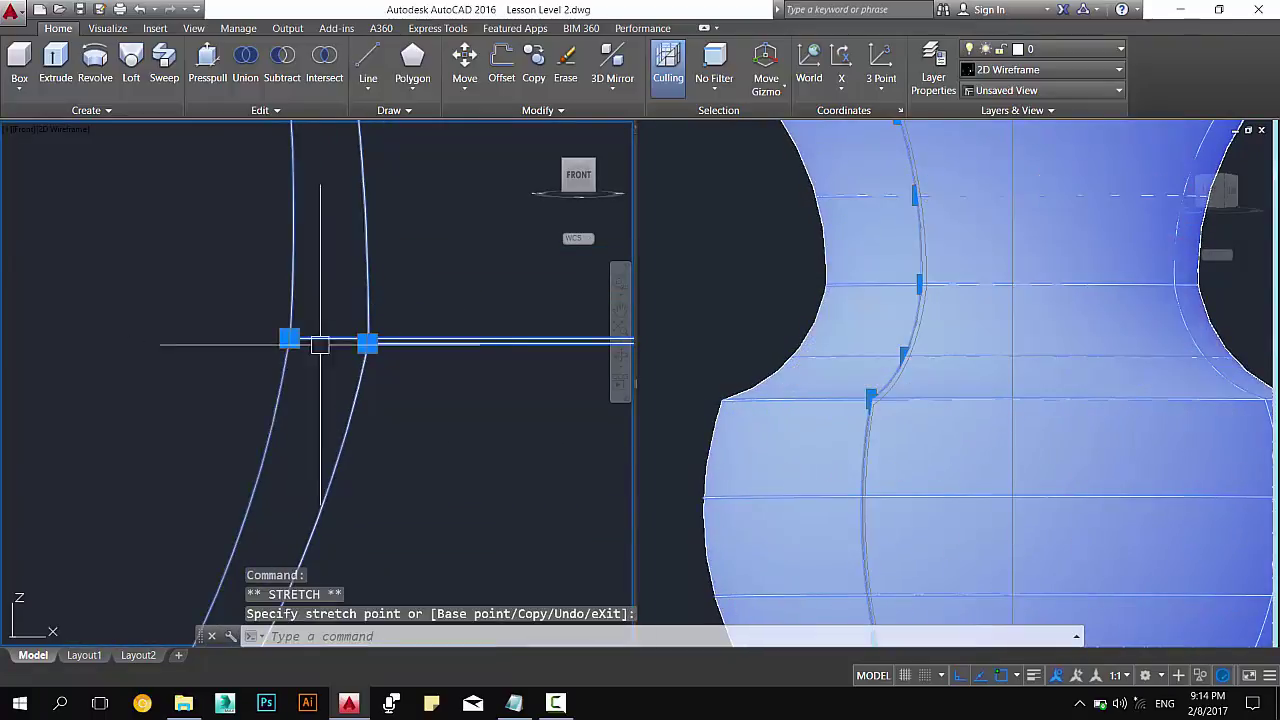
key(Escape)
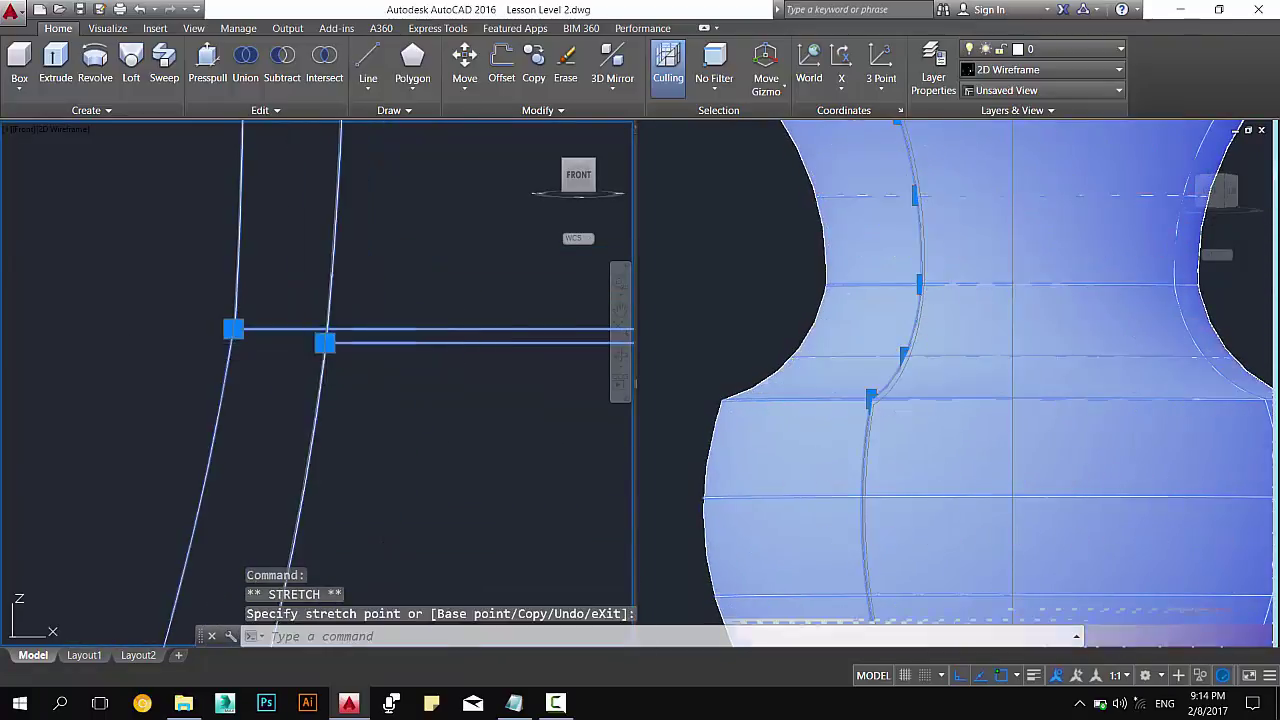
scroll(290, 368, down, 2)
click(280, 358)
scroll(274, 360, up, 3)
scroll(254, 446, up, 2)
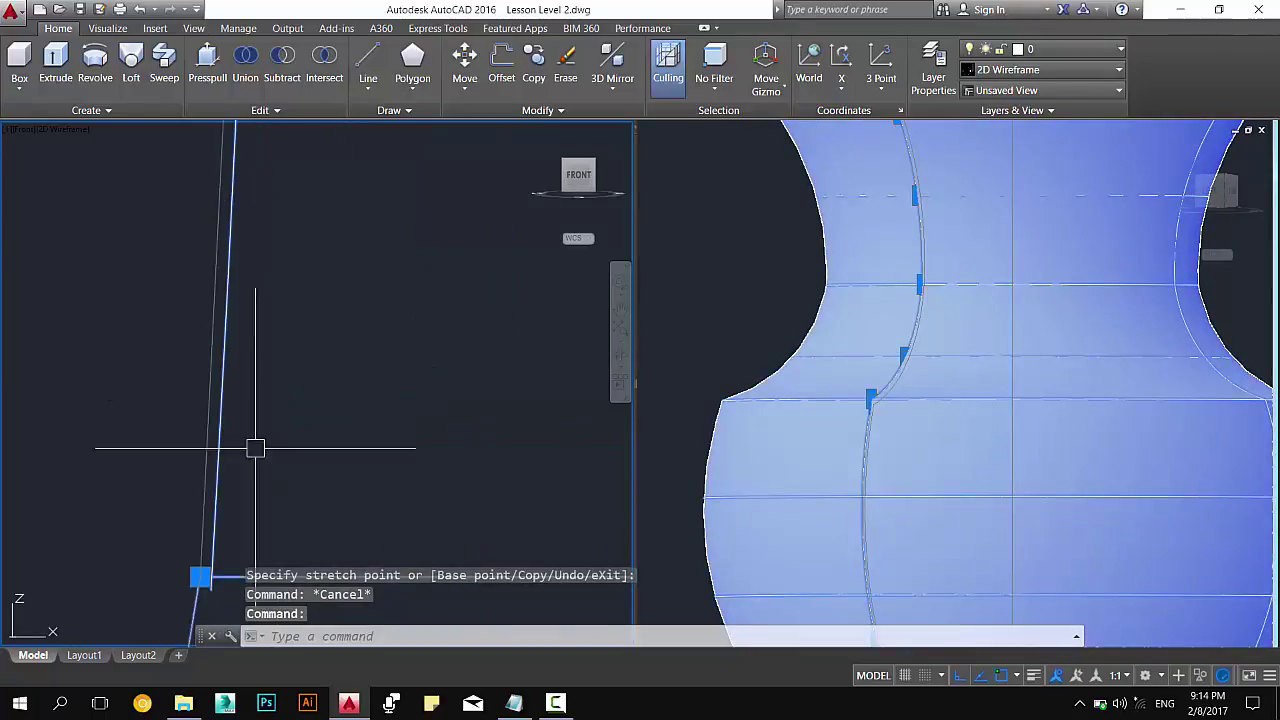
scroll(200, 577, up, 3)
click(197, 491)
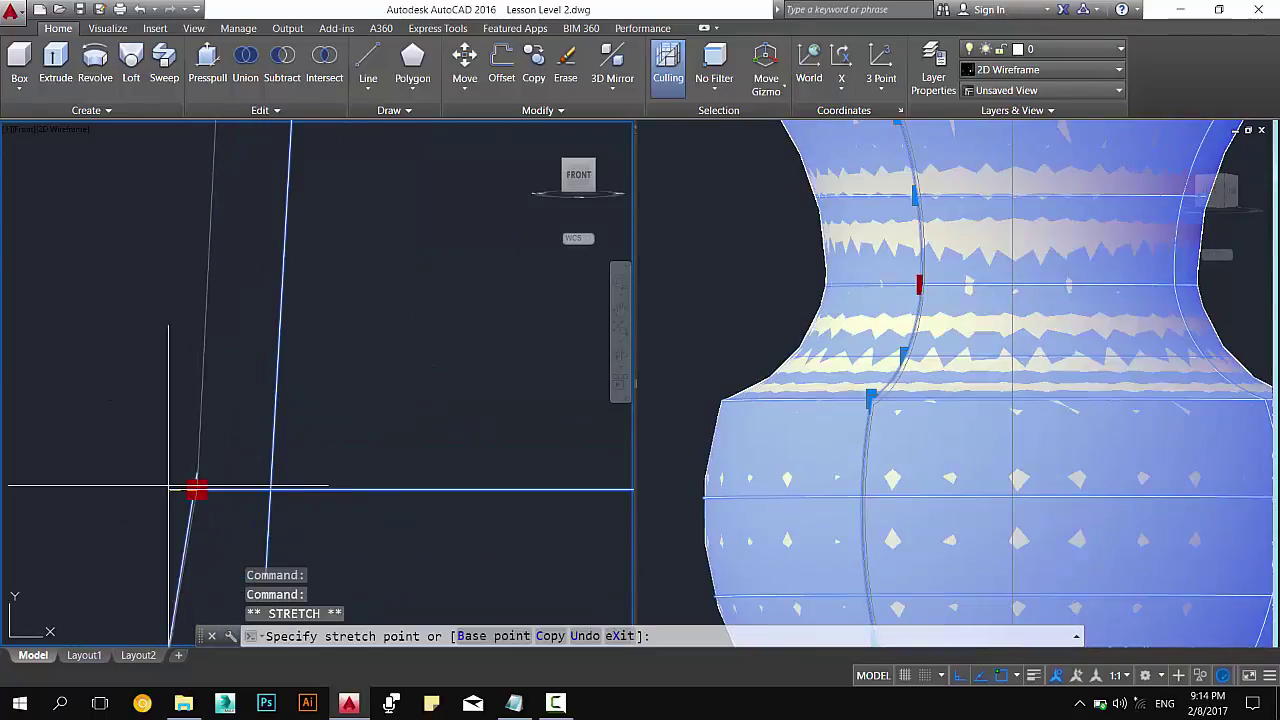
key(Escape)
scroll(300, 449, down, 4)
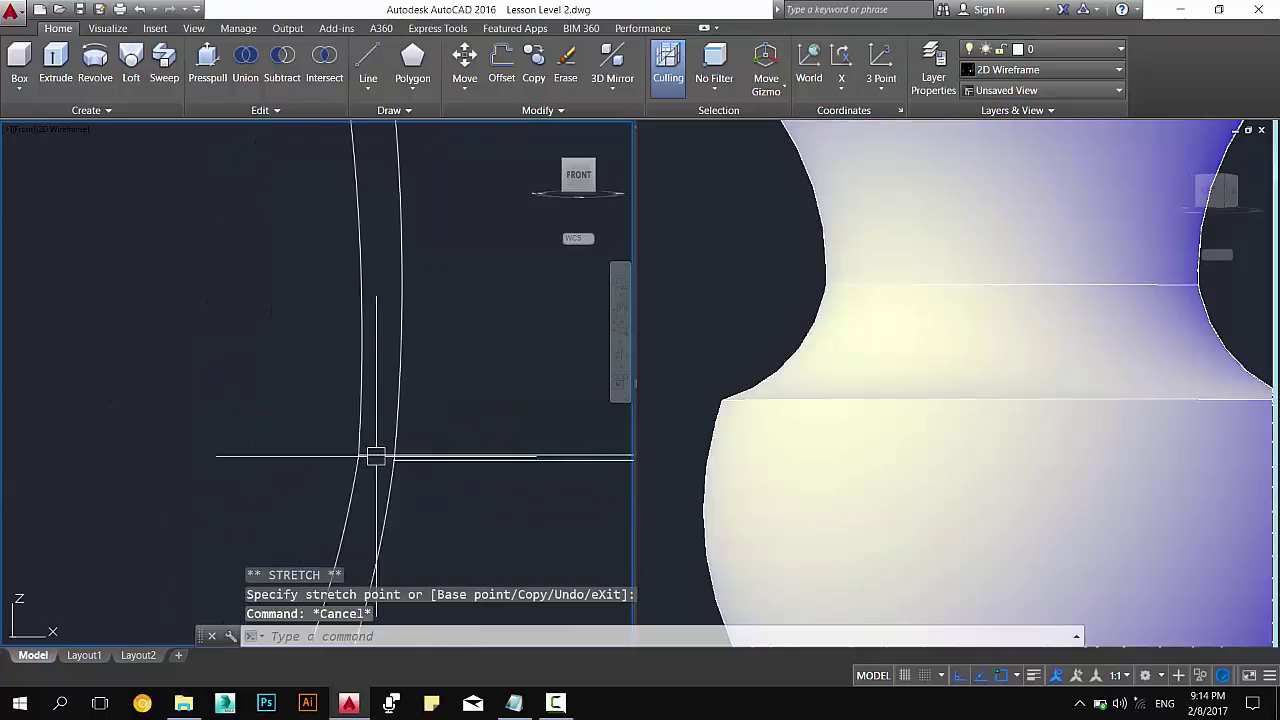
Stretch the profile grip near the vase neck to a new position, updating the revolved solid.
click(760, 380)
scroll(817, 337, down, 3)
scroll(1034, 229, up, 3)
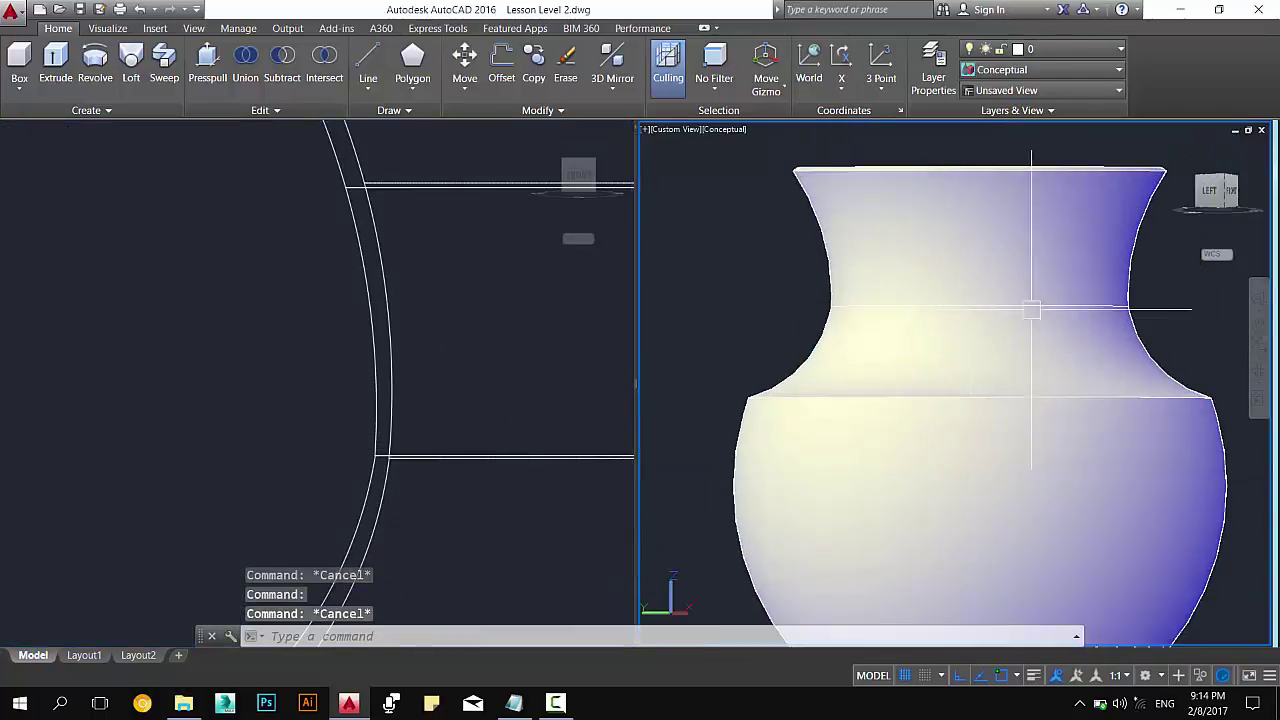
click(975, 333)
click(431, 374)
scroll(271, 391, down, 3)
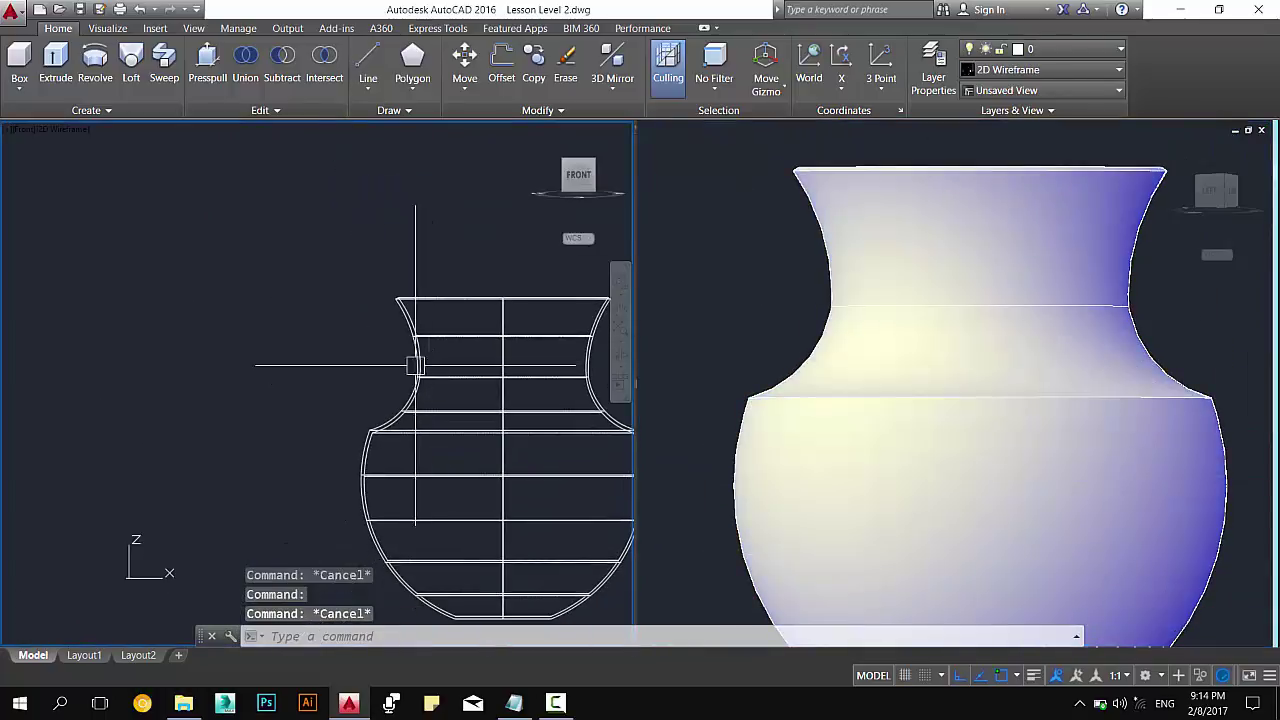
scroll(419, 353, up, 4)
scroll(425, 430, up, 2)
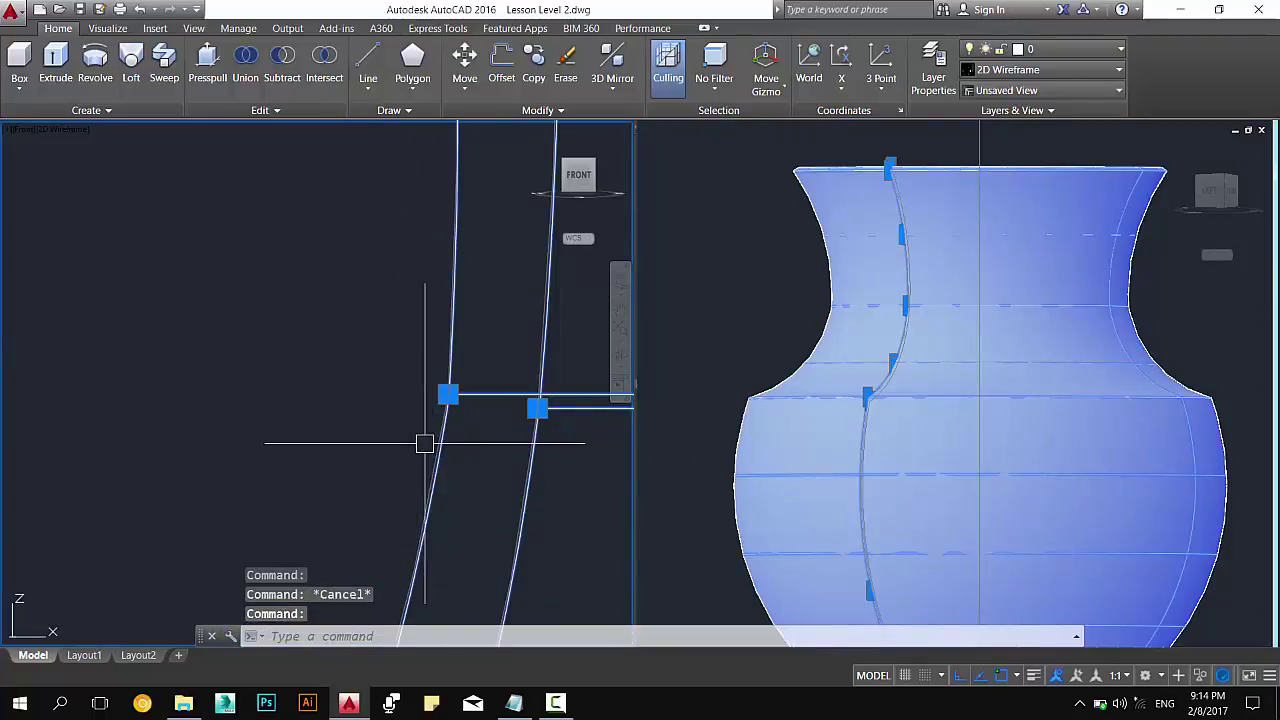
click(455, 392)
click(471, 391)
scroll(400, 414, down, 2)
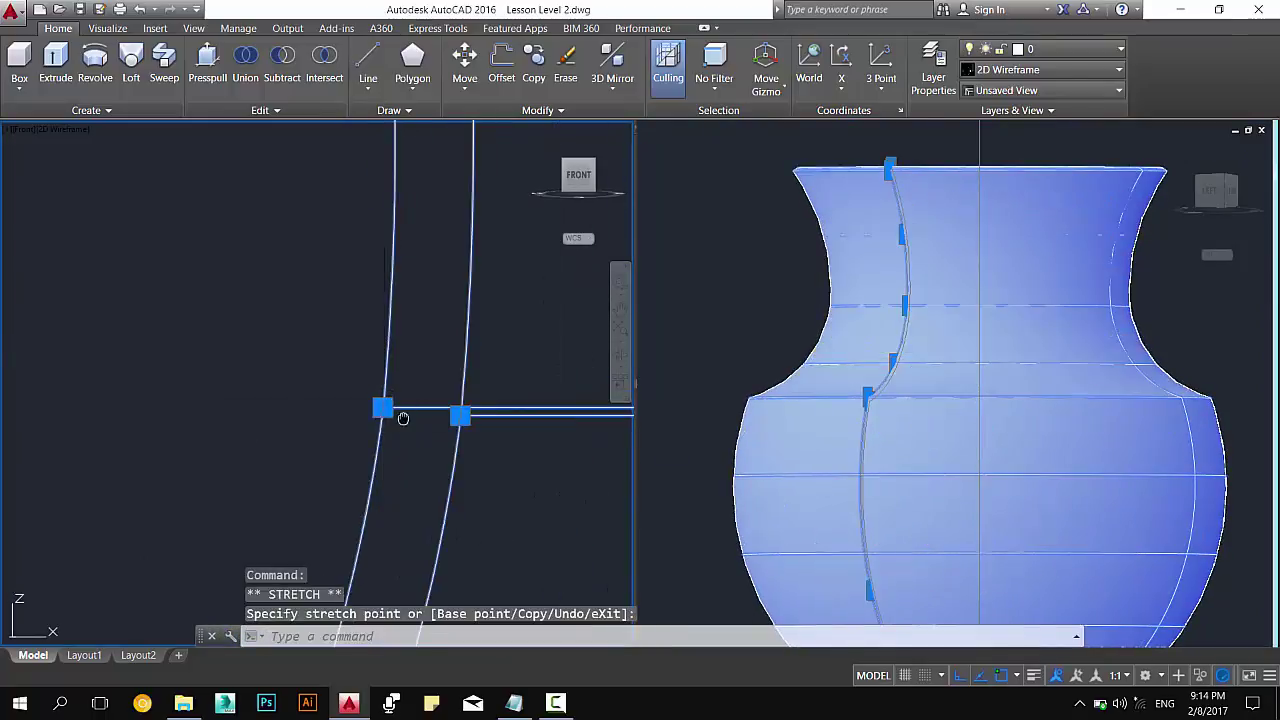
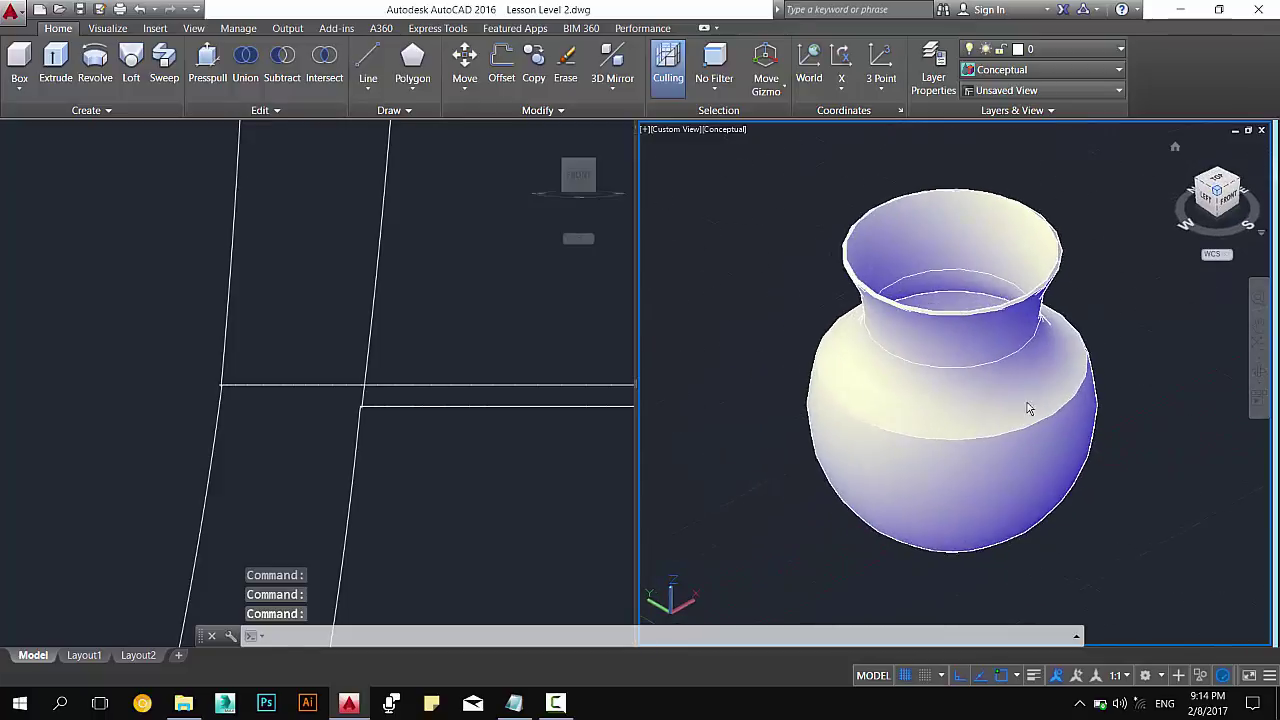
Frame the vase in the Front viewport, then select it in the SW Isometric viewport.
key(Escape)
key(Escape)
key(Escape)
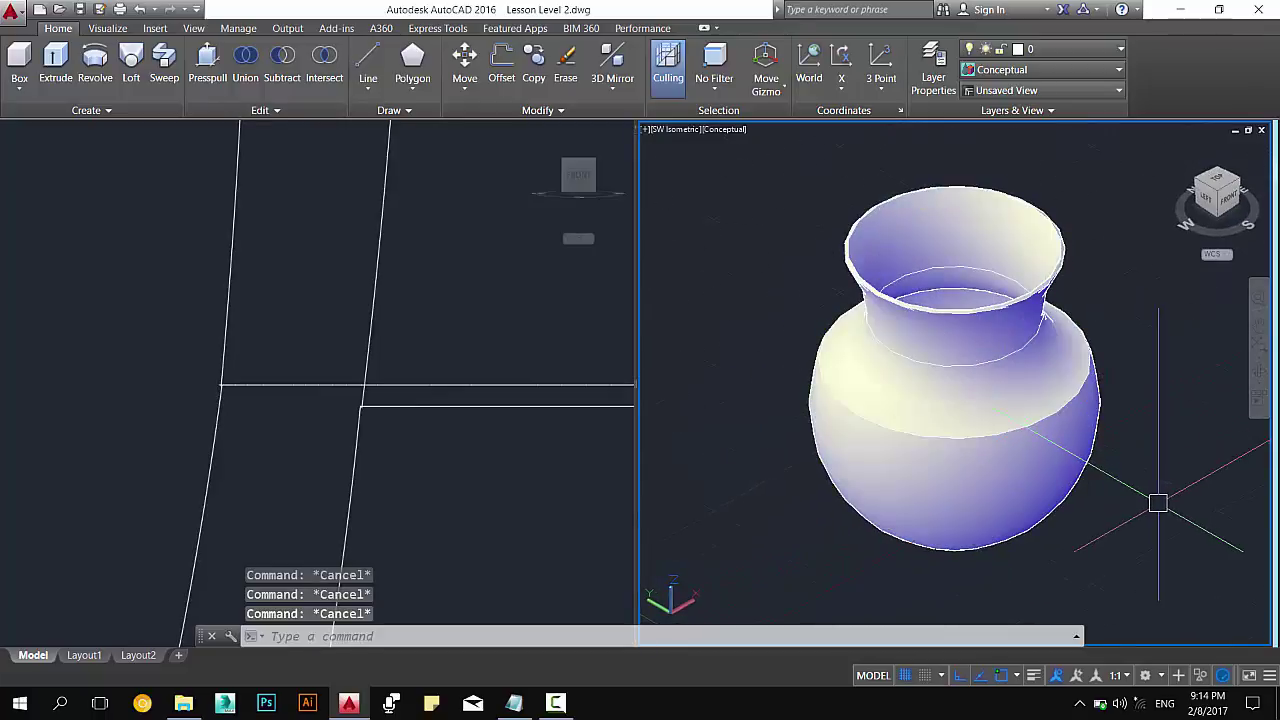
click(186, 362)
scroll(343, 350, down, 10)
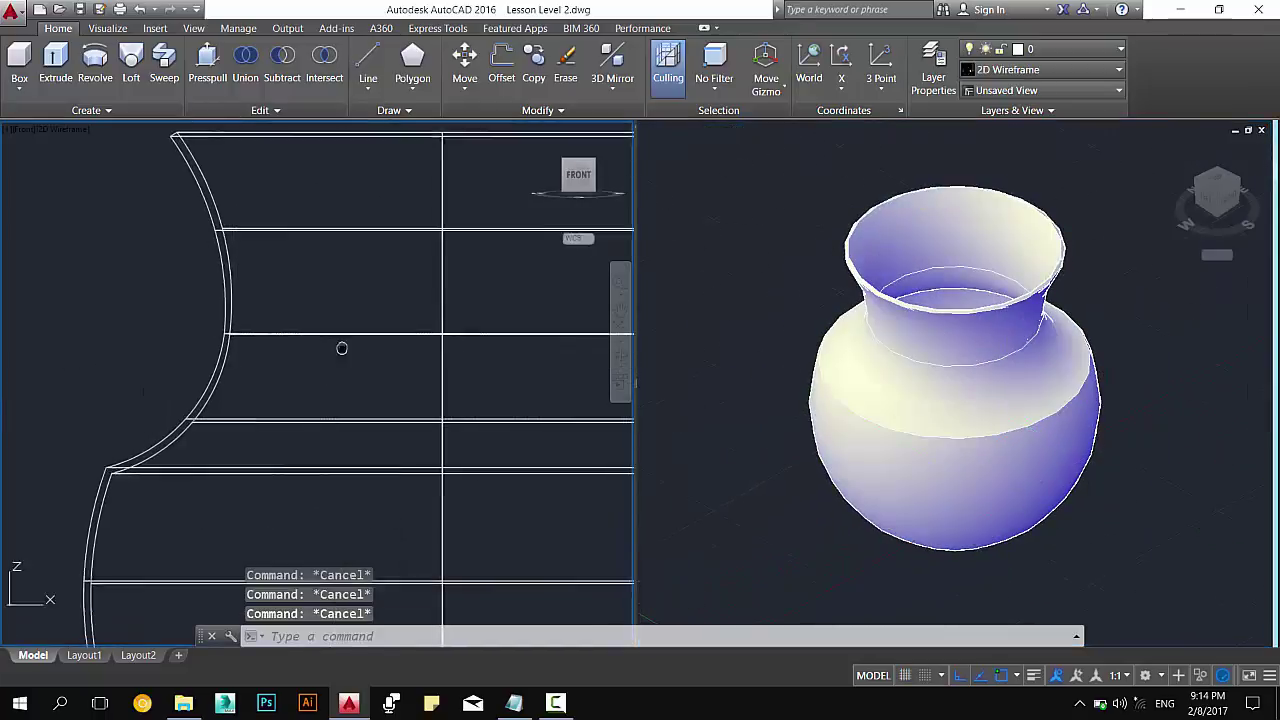
scroll(398, 352, up, 7)
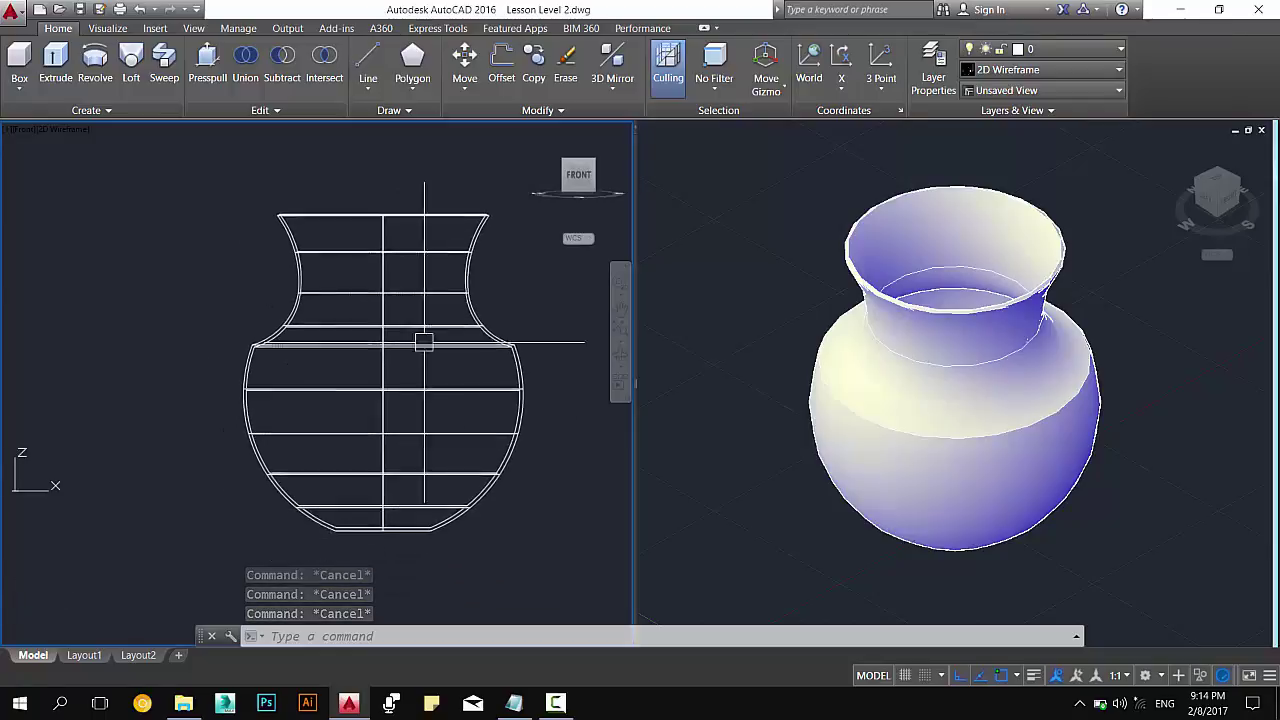
scroll(300, 280, up, 2)
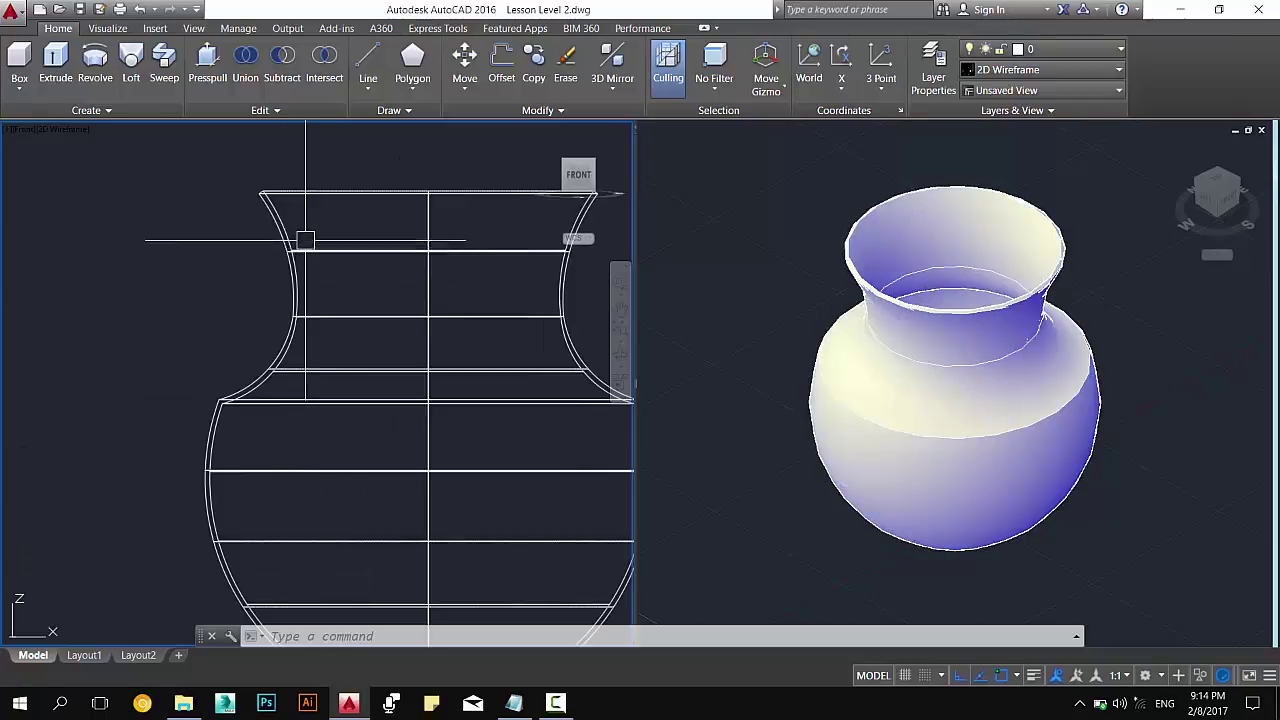
middle_drag(313, 215, 309, 263)
scroll(309, 263, up, 5)
scroll(440, 274, down, 4)
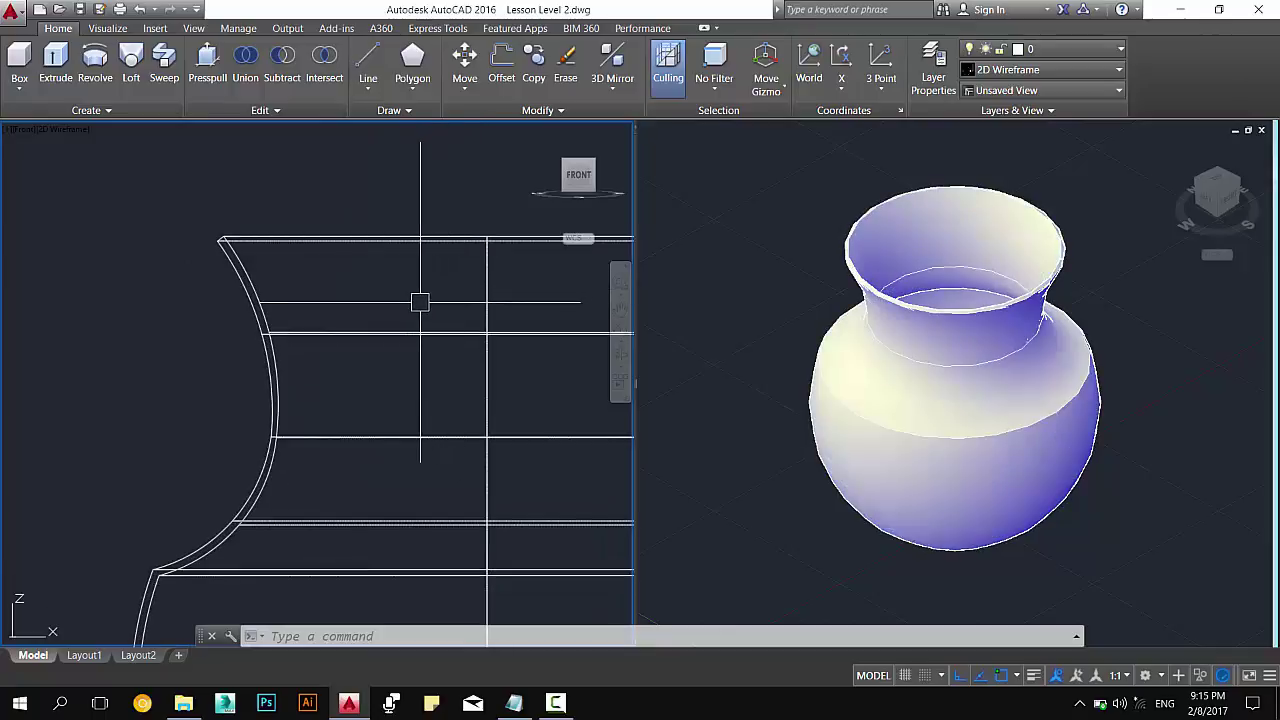
scroll(423, 290, down, 3)
scroll(351, 240, down, 1)
scroll(296, 203, up, 1)
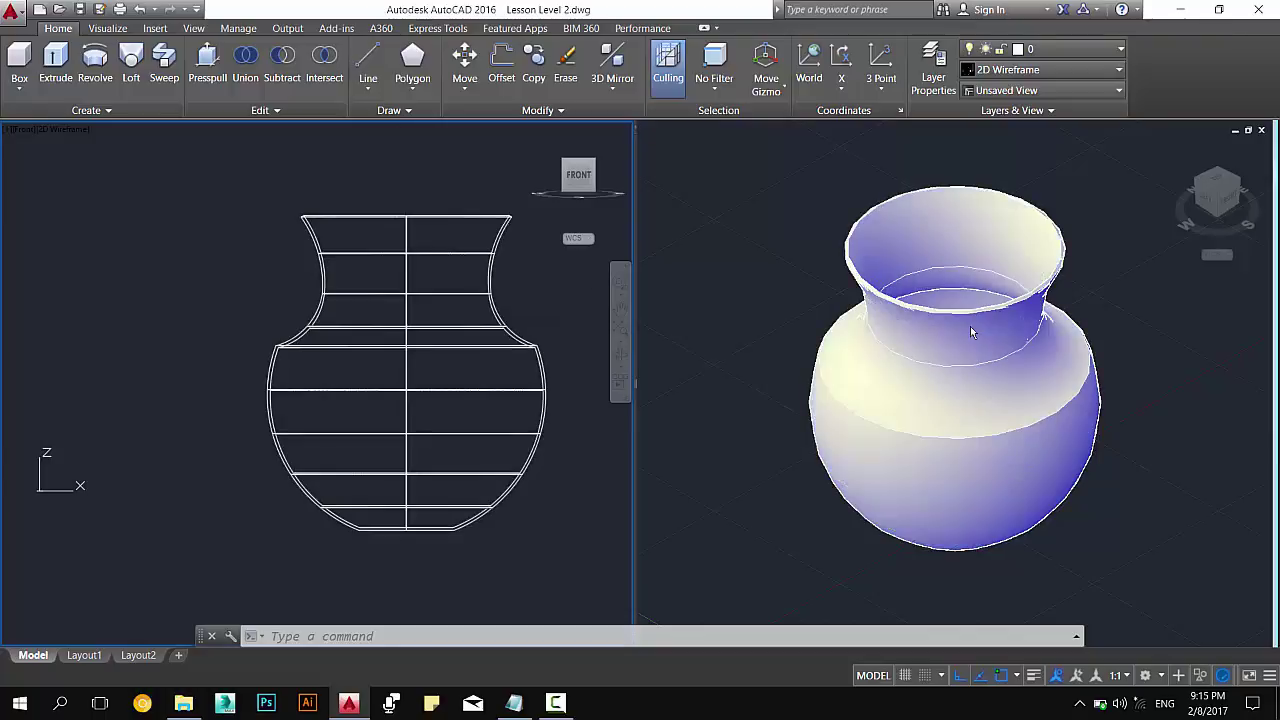
click(908, 292)
click(908, 292)
key(Delete)
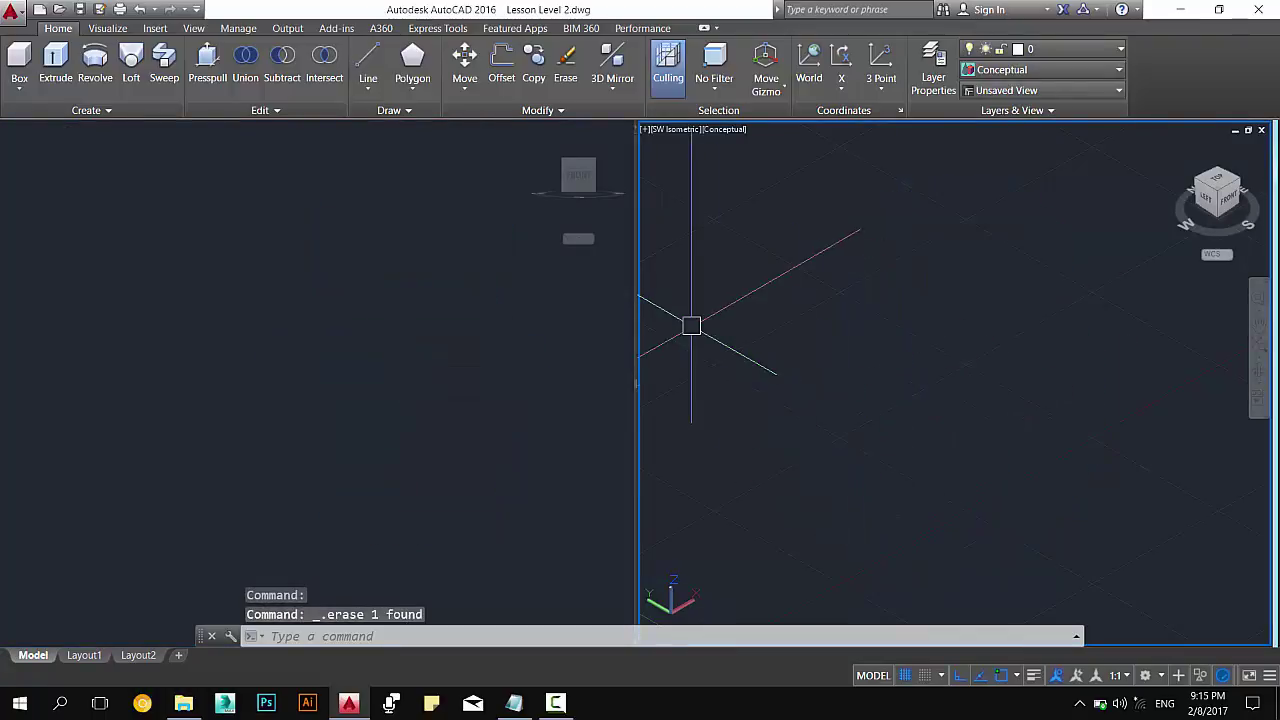
click(518, 706)
text(rotate3d-rotate3d)
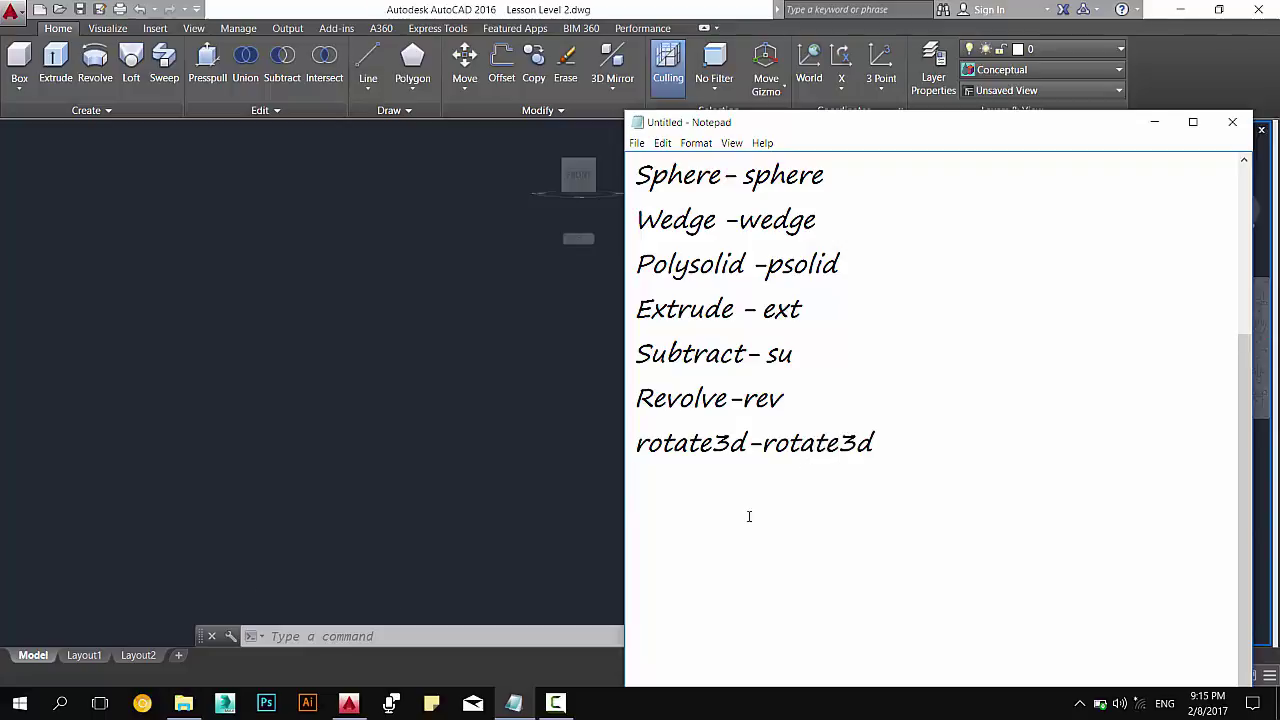
click(600, 480)
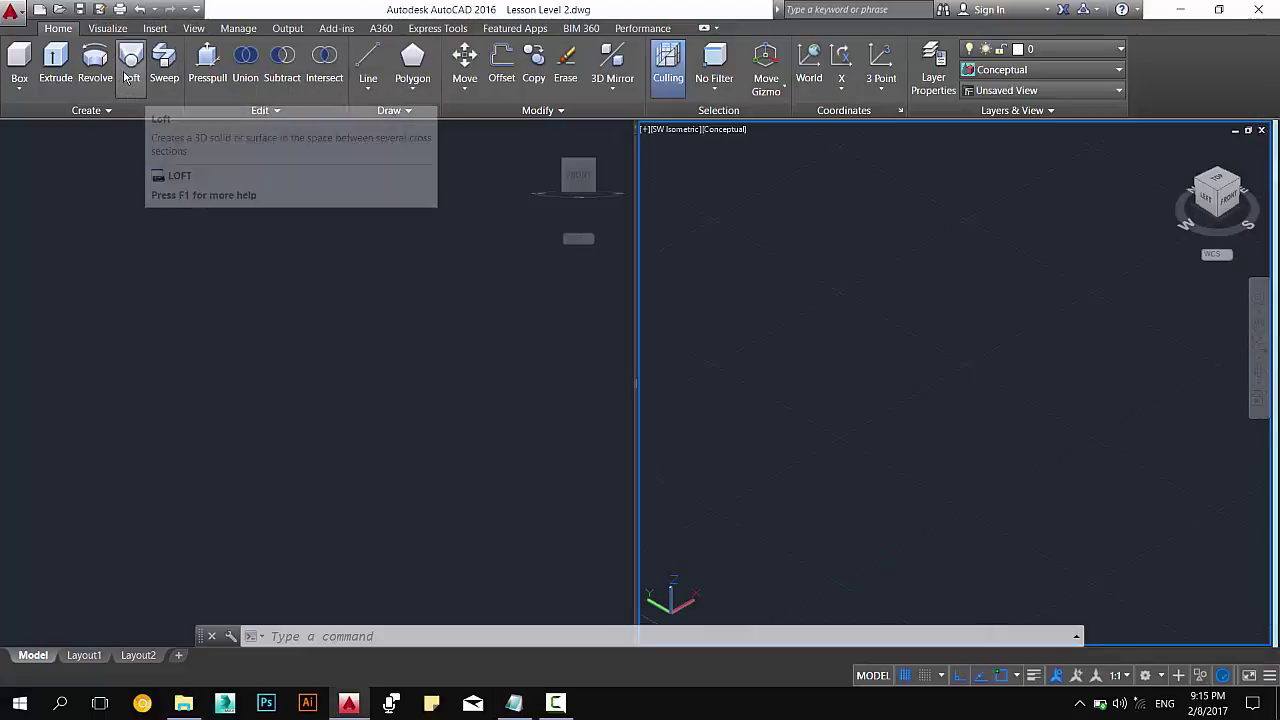
click(391, 465)
middle_drag(391, 465, 133, 520)
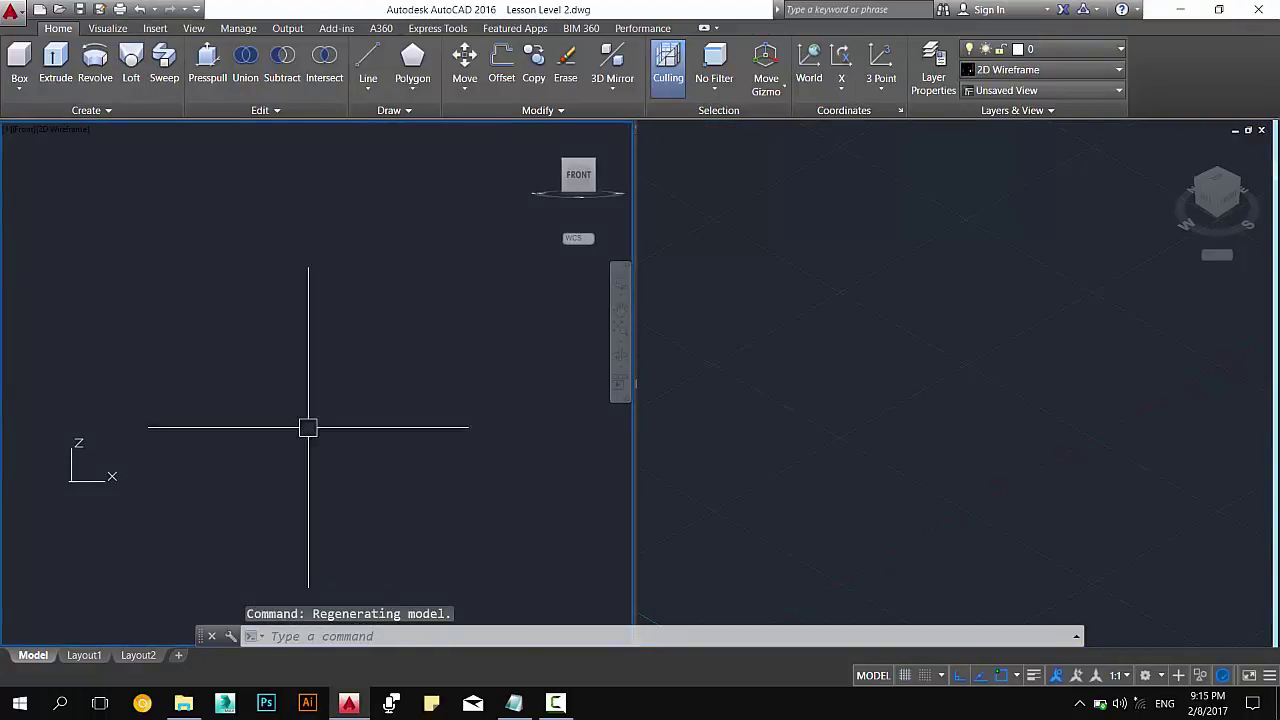
Draw a circle on the ground plane in the isometric view.
click(874, 457)
key(Escape)
key(Escape)
key(Escape)
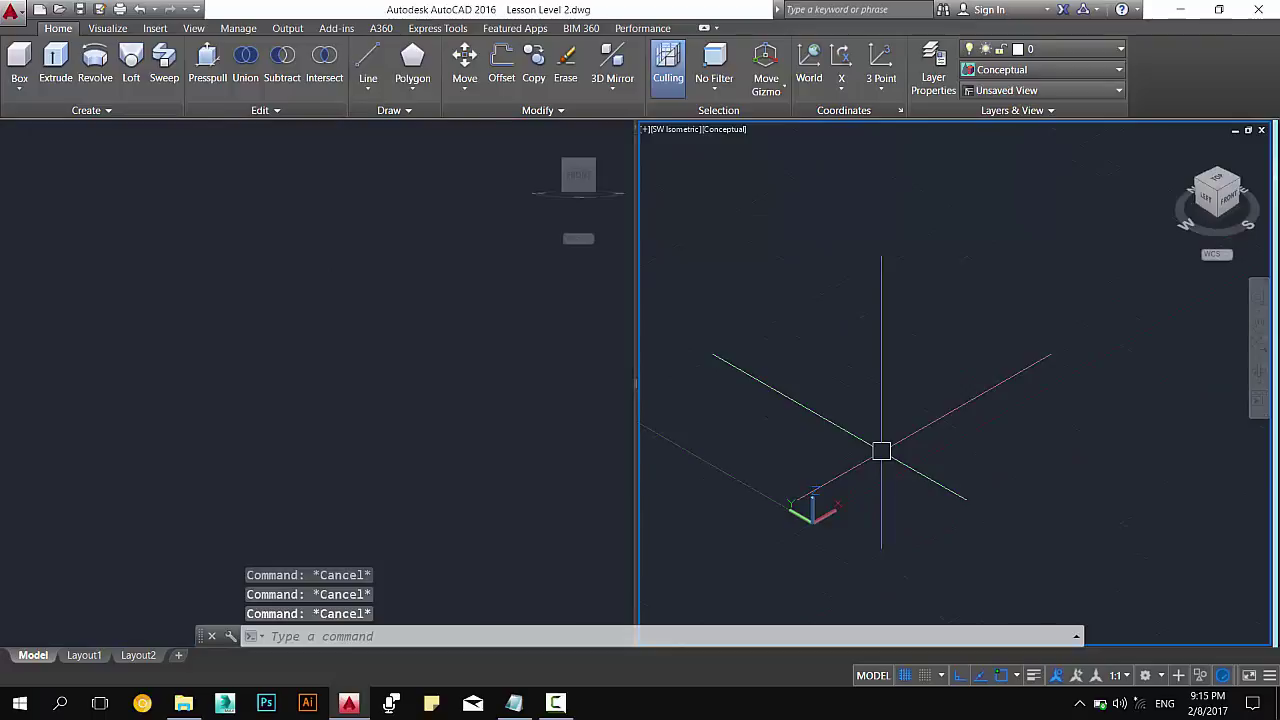
text(c)
key(Return)
click(886, 423)
click(945, 438)
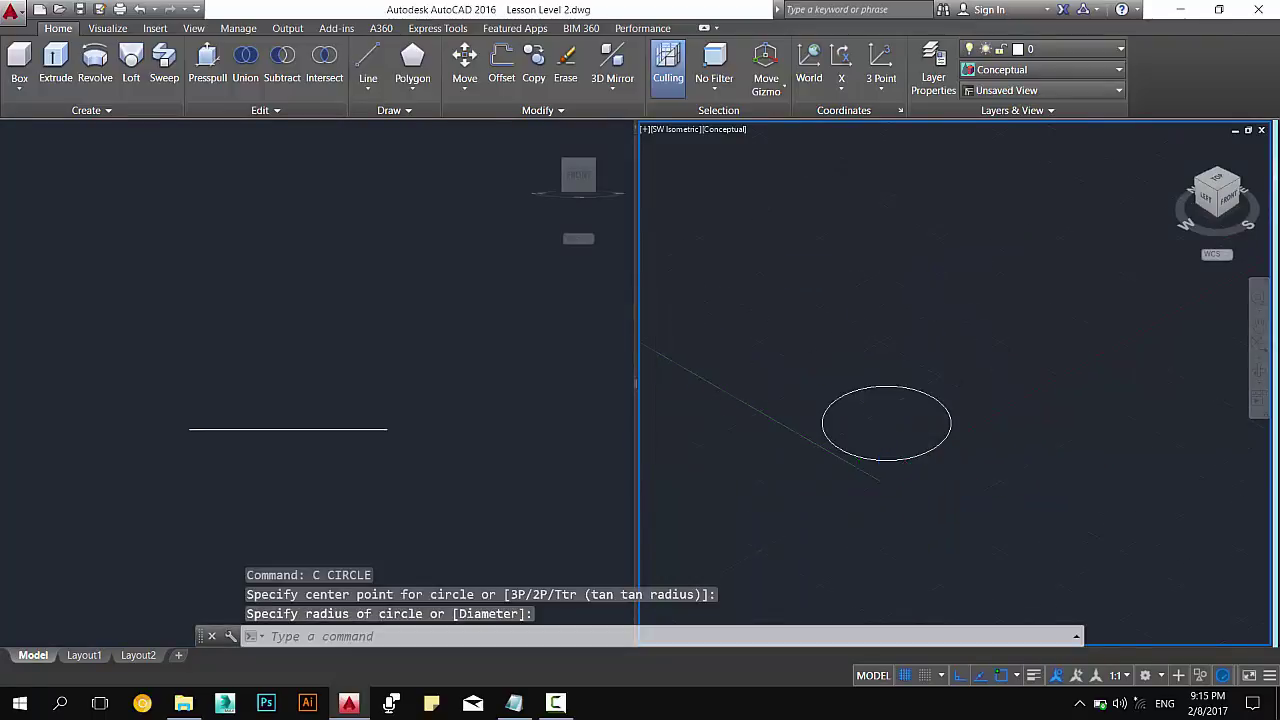
Draw a square with RECTANG overlapping the circle.
key(Escape)
text(rec)
key(Return)
click(845, 428)
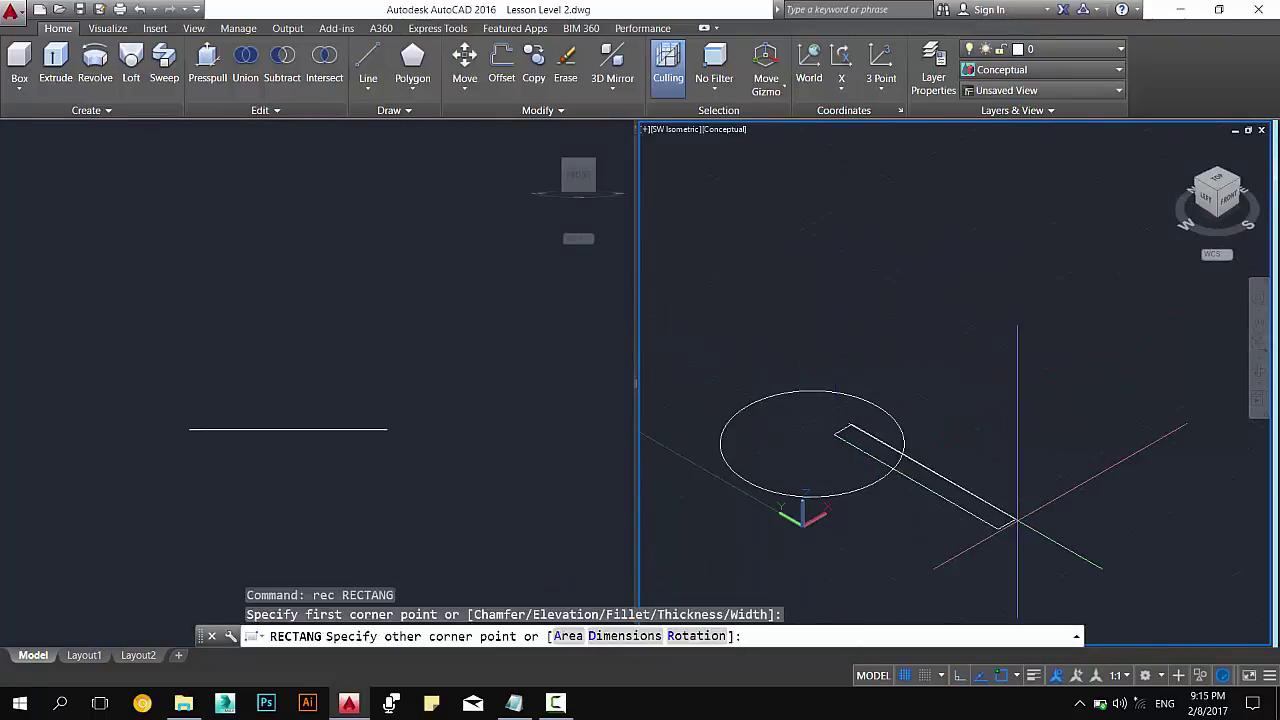
click(1084, 443)
middle_drag(1005, 445, 968, 447)
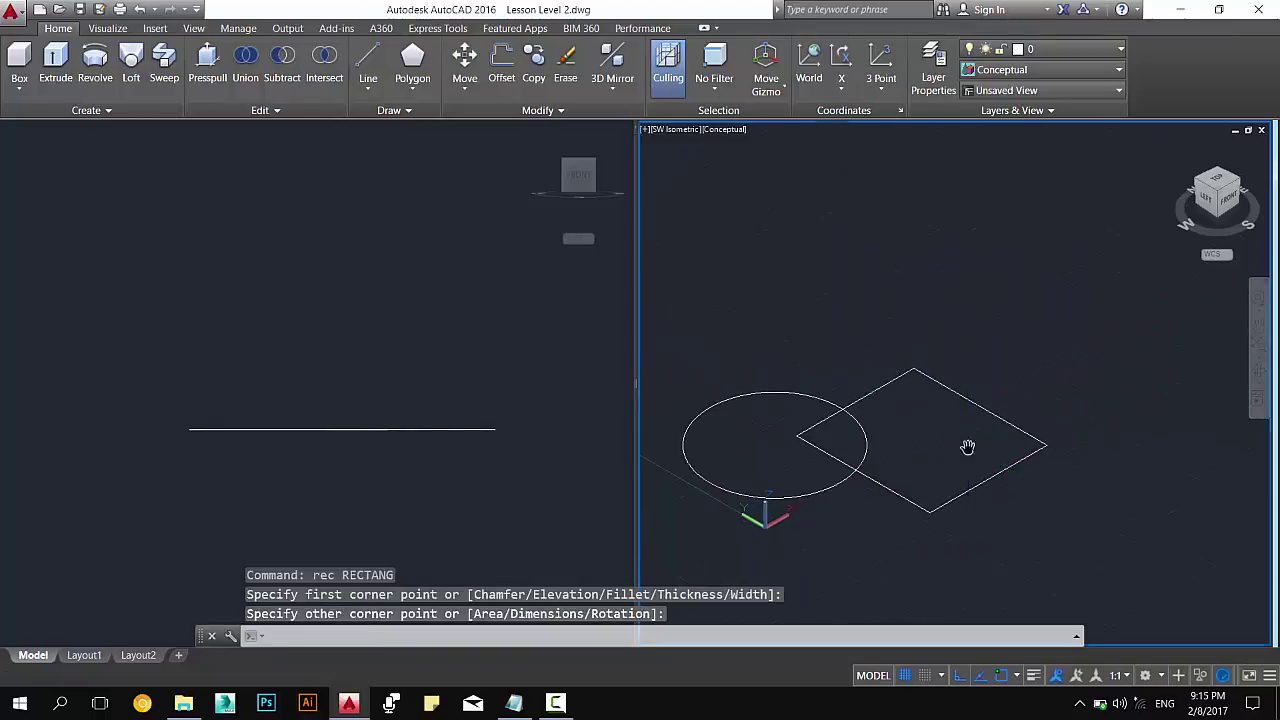
key(Escape)
key(Escape)
Draw a six-sided inscribed polygon over the circle and square, then select it.
text(pol)
key(Return)
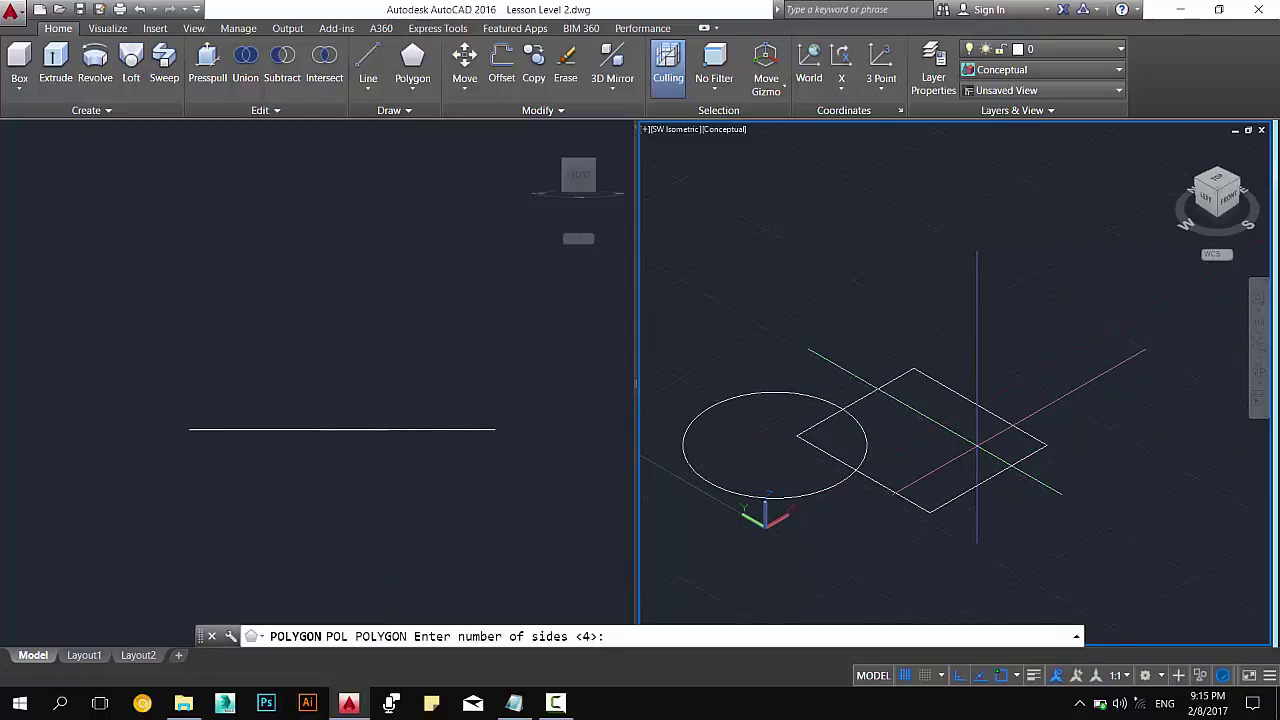
key(Return)
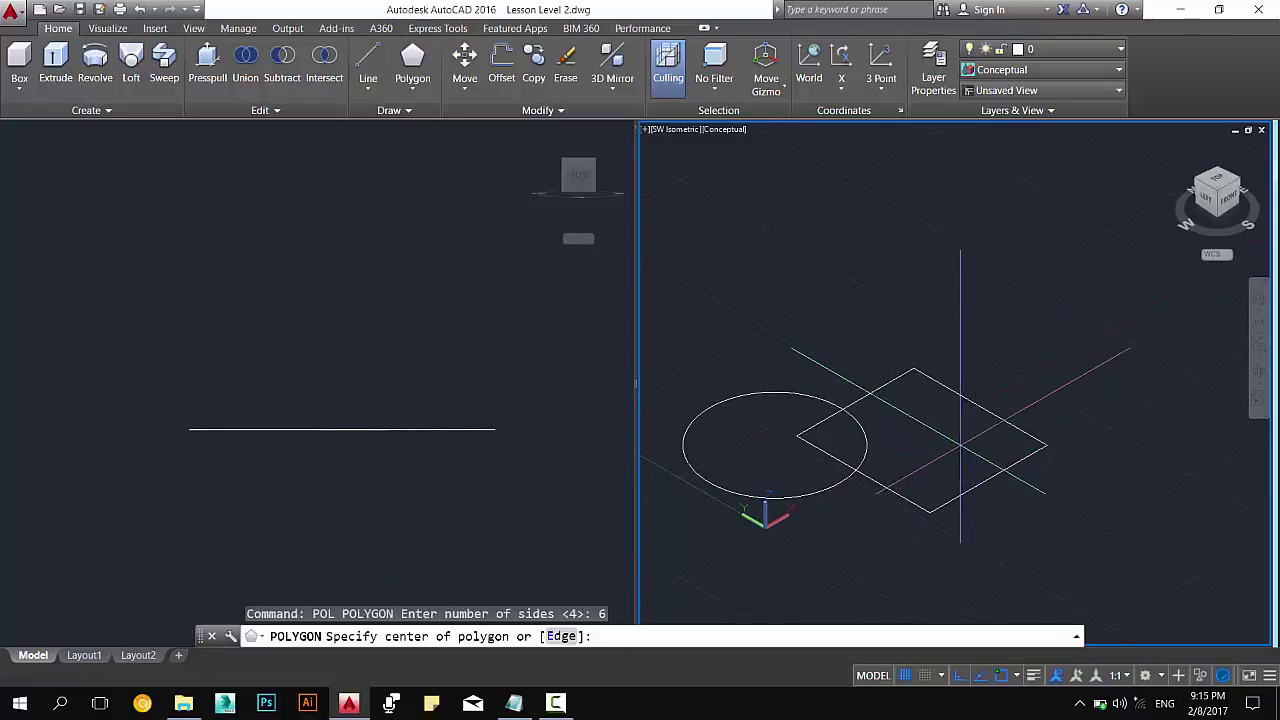
click(937, 424)
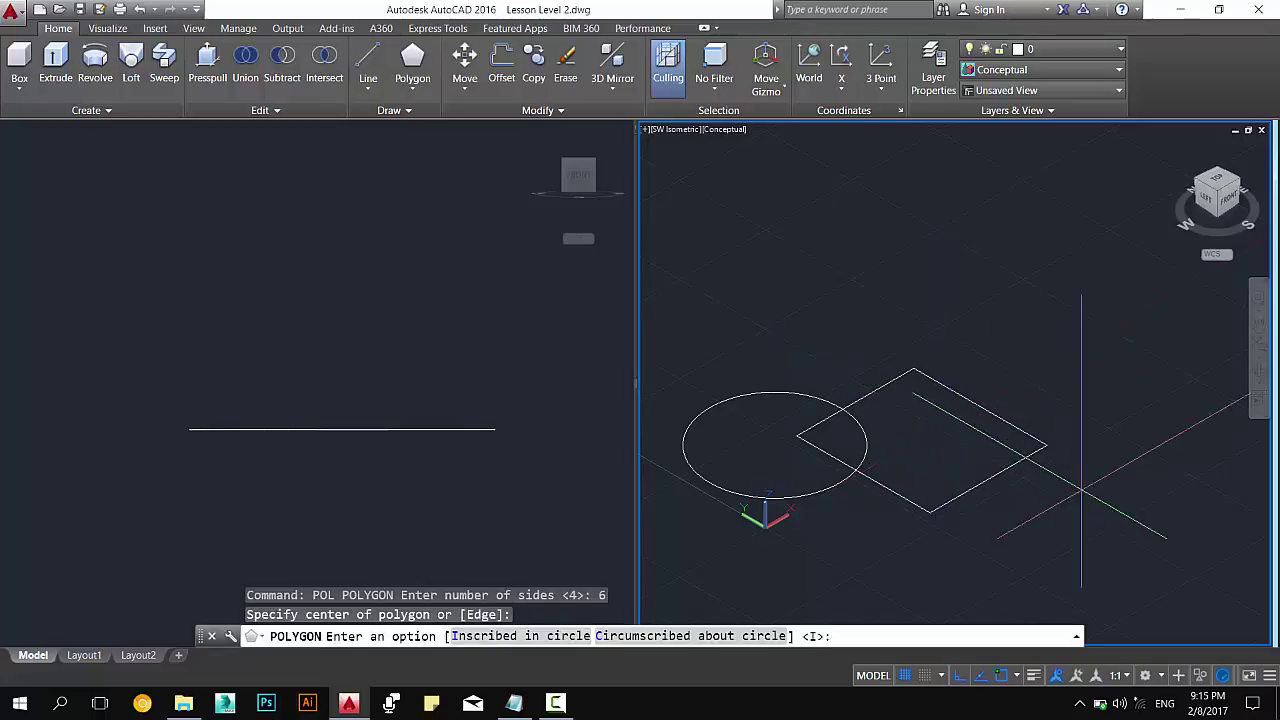
text(i)
key(Return)
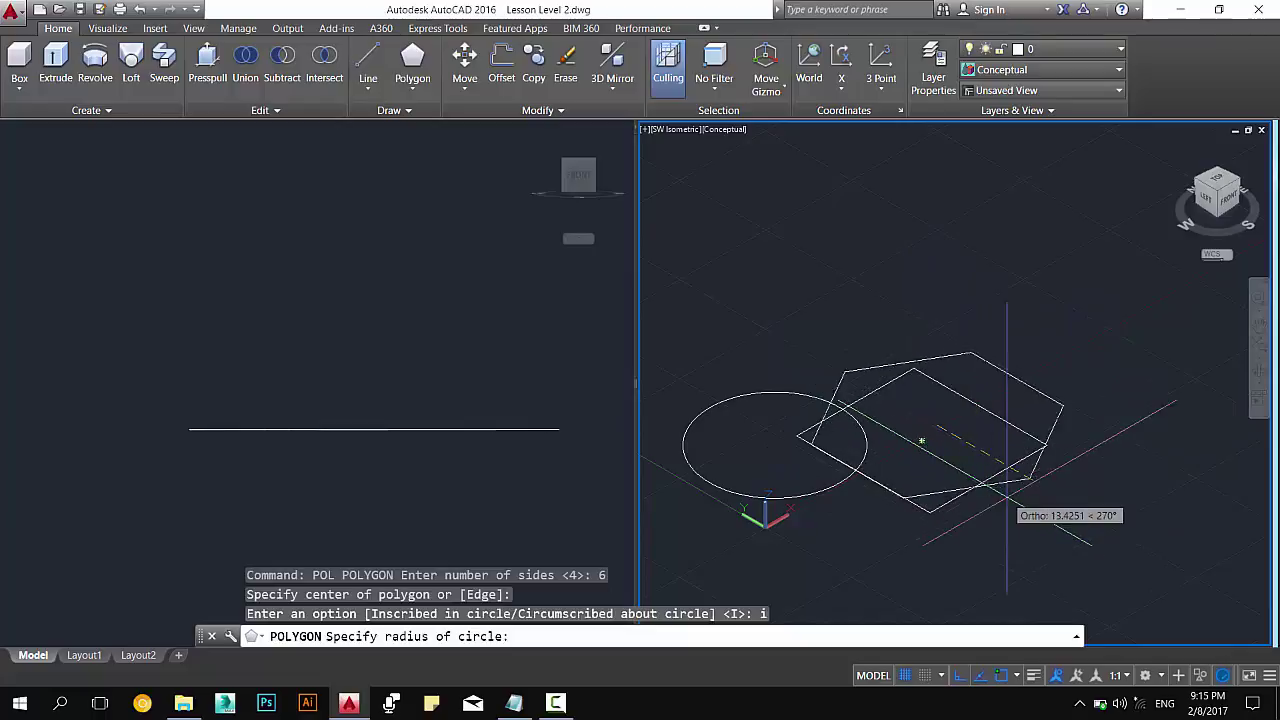
click(922, 475)
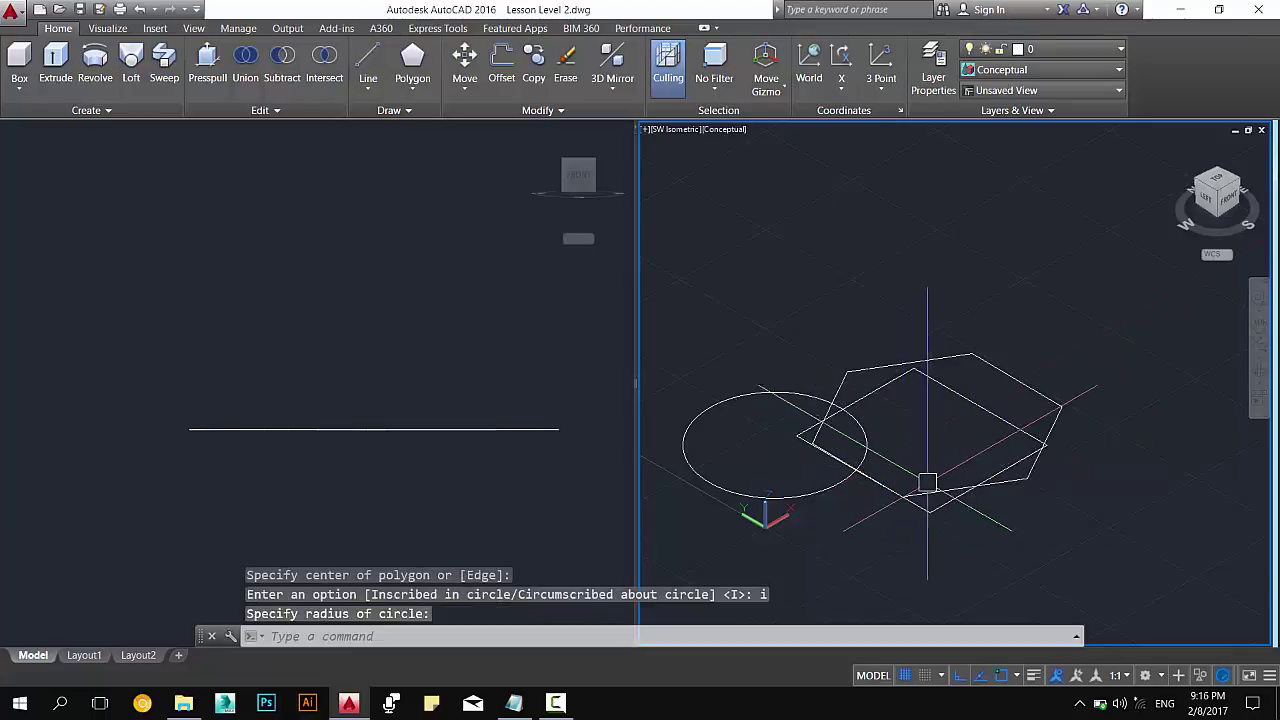
click(1024, 486)
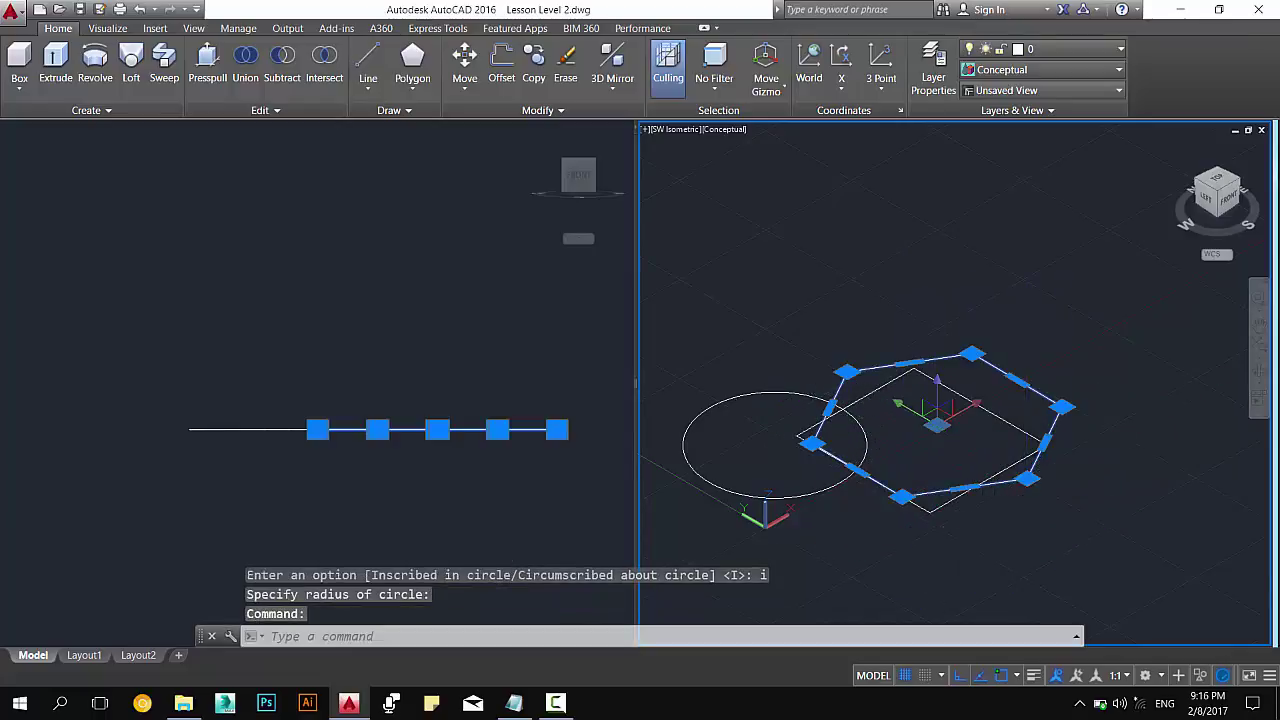
Move the square up in Z above the circle.
middle_drag(1122, 377, 1074, 397)
click(1078, 392)
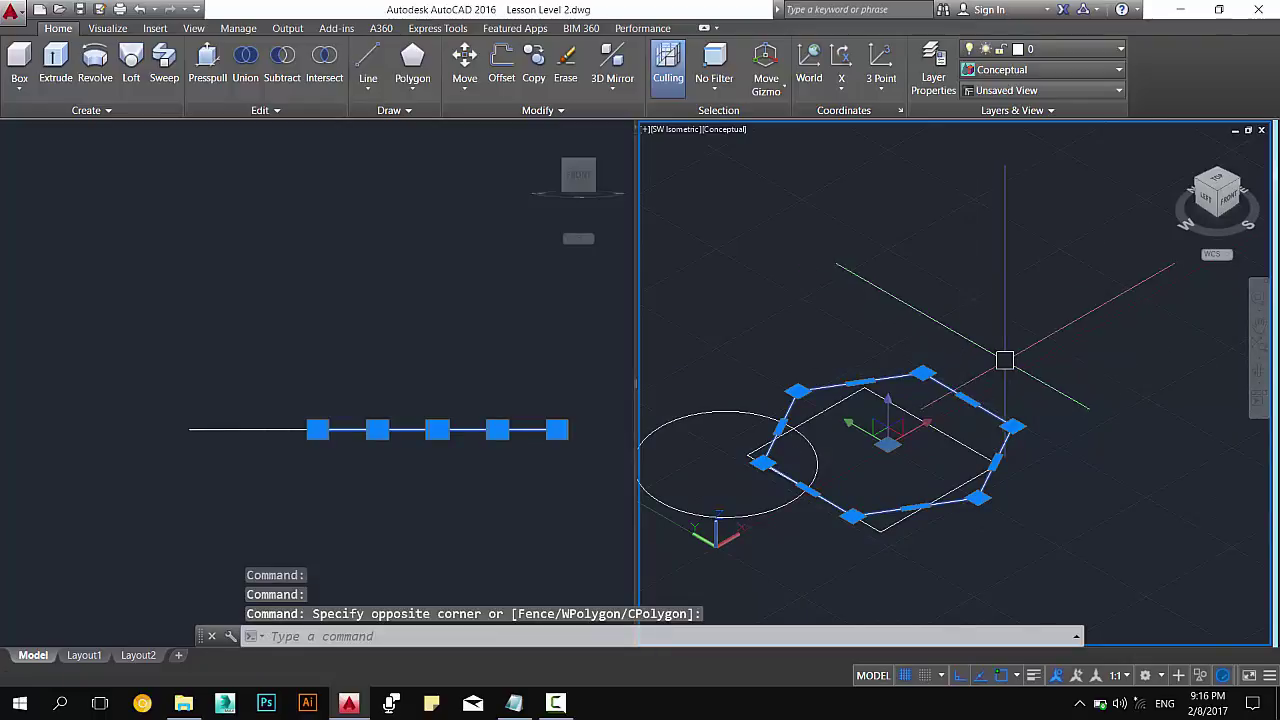
key(Escape)
key(Escape)
click(826, 415)
middle_drag(826, 415, 944, 397)
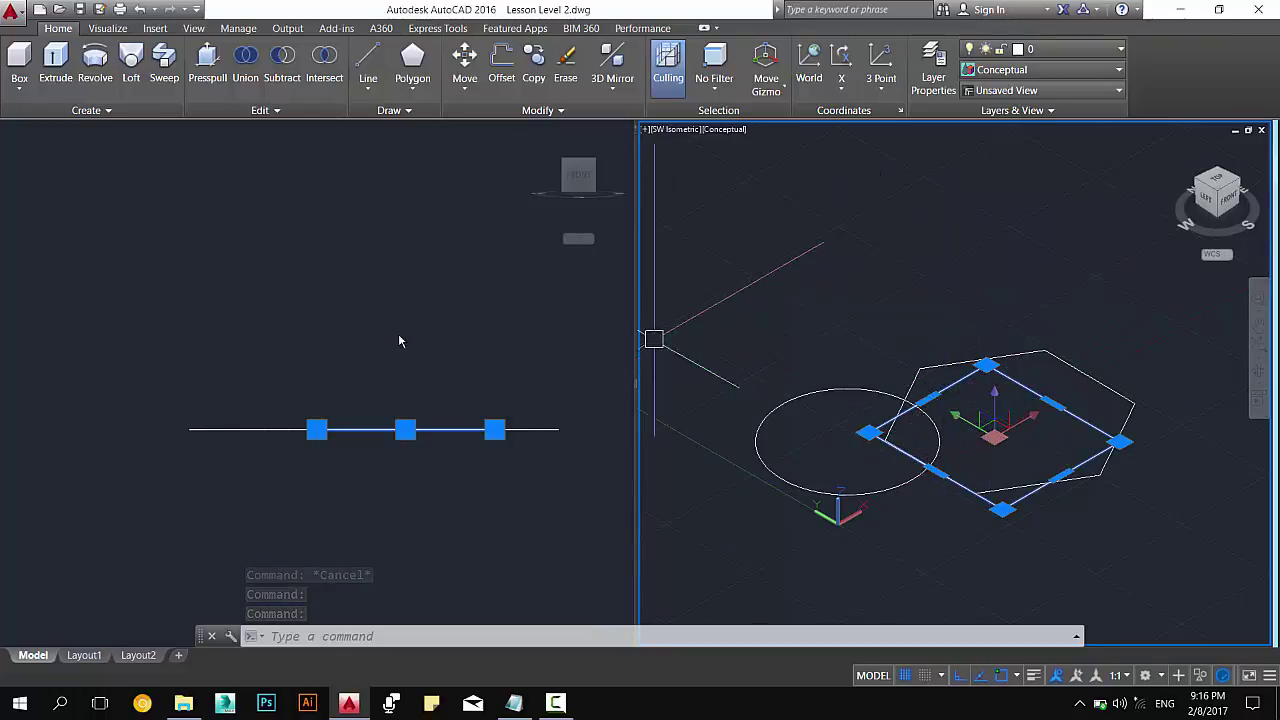
click(578, 183)
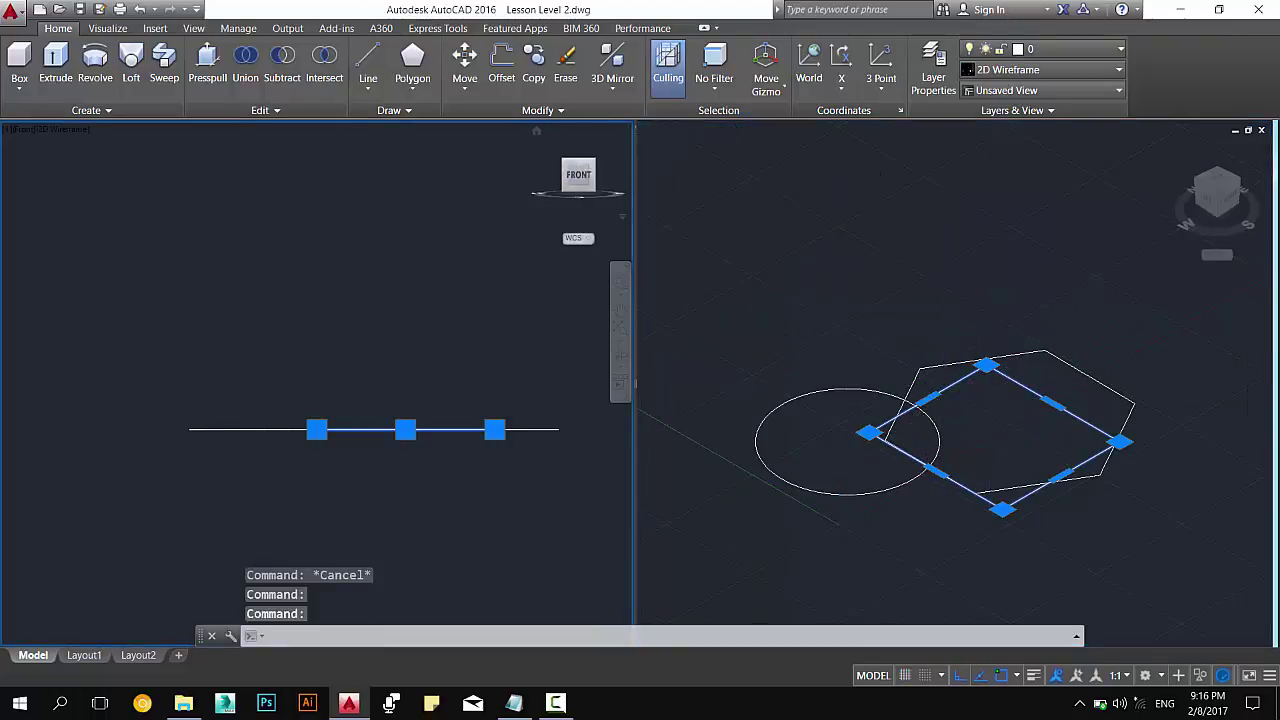
click(900, 300)
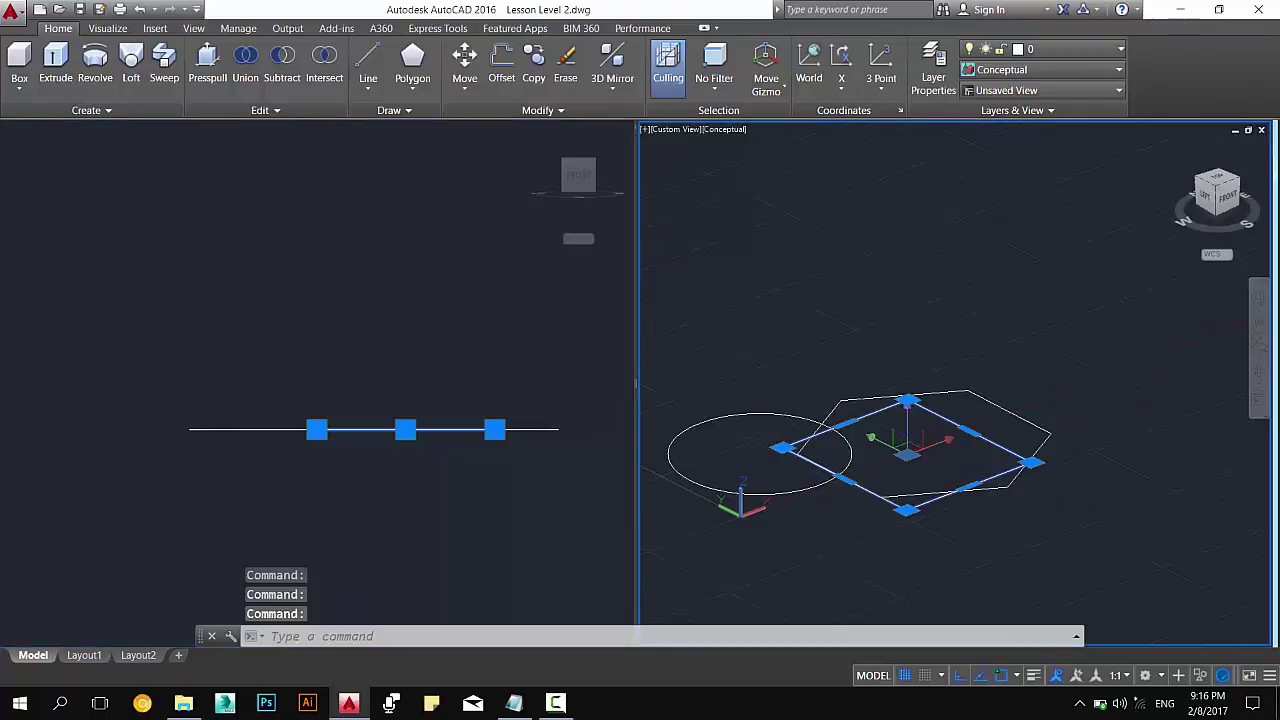
text(m)
key(Return)
click(877, 445)
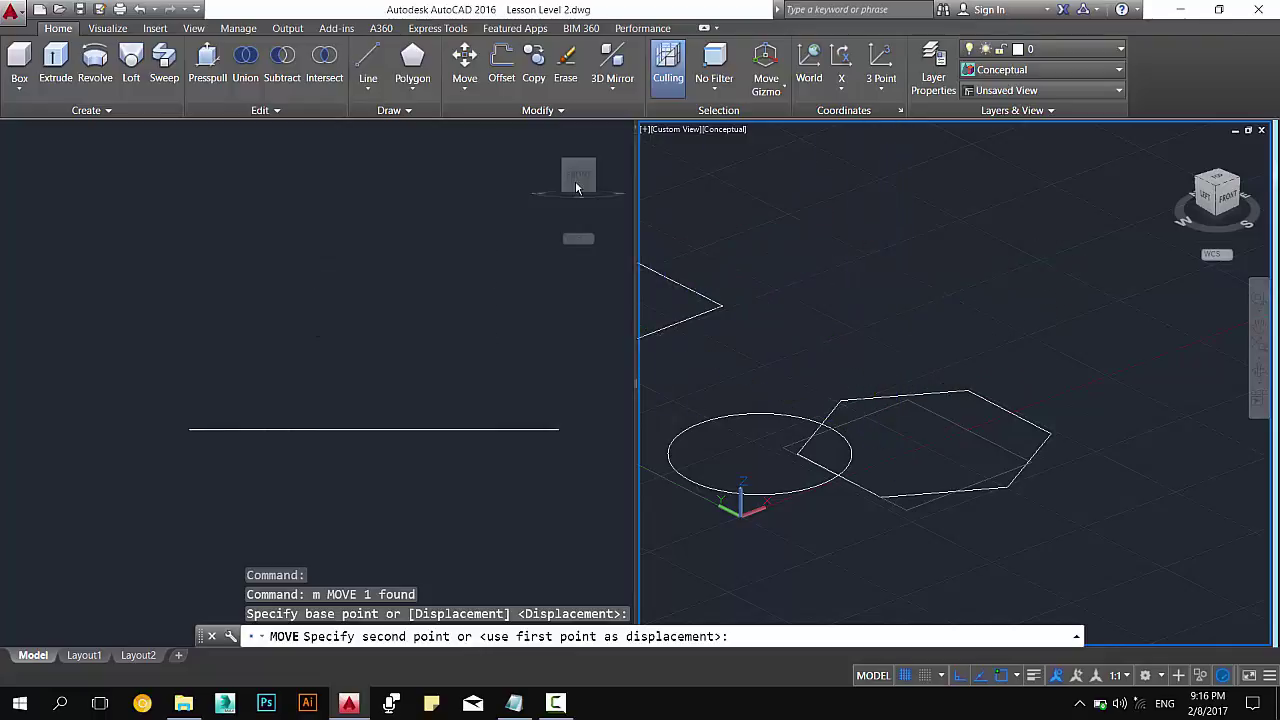
click(974, 304)
Move the hexagon higher in Z, above the square.
click(1000, 405)
text(m)
key(Return)
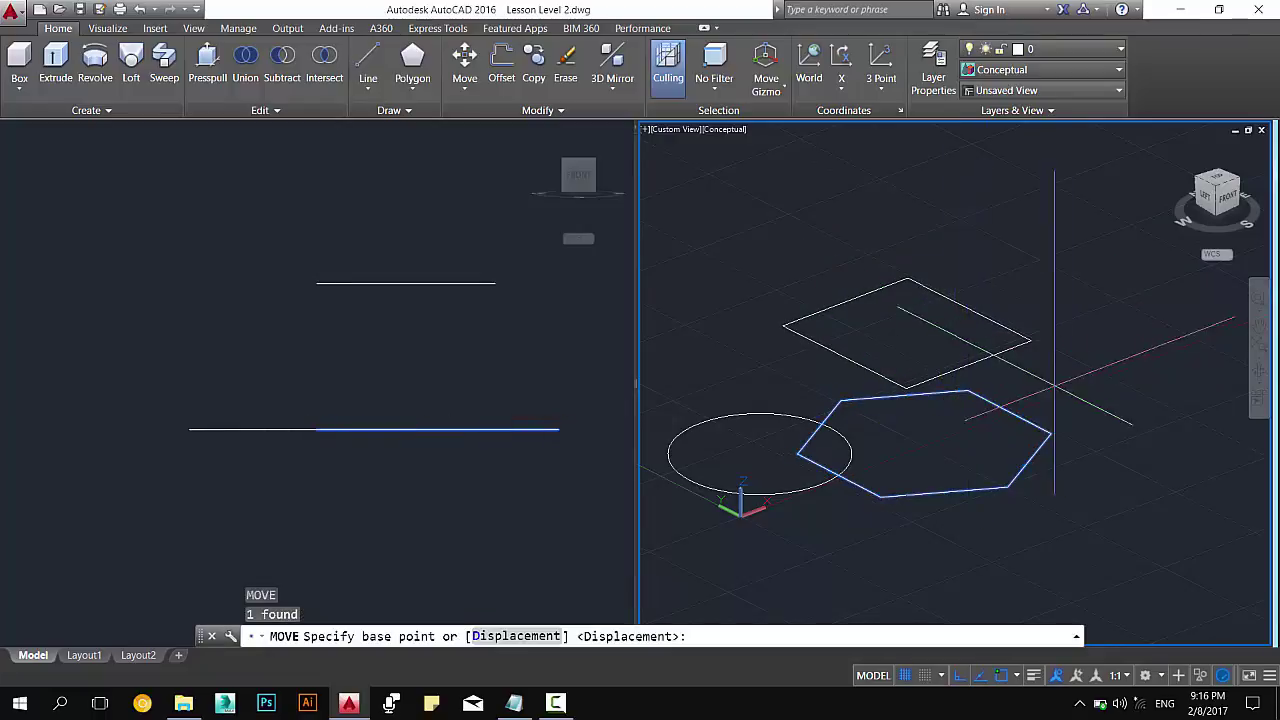
click(1054, 385)
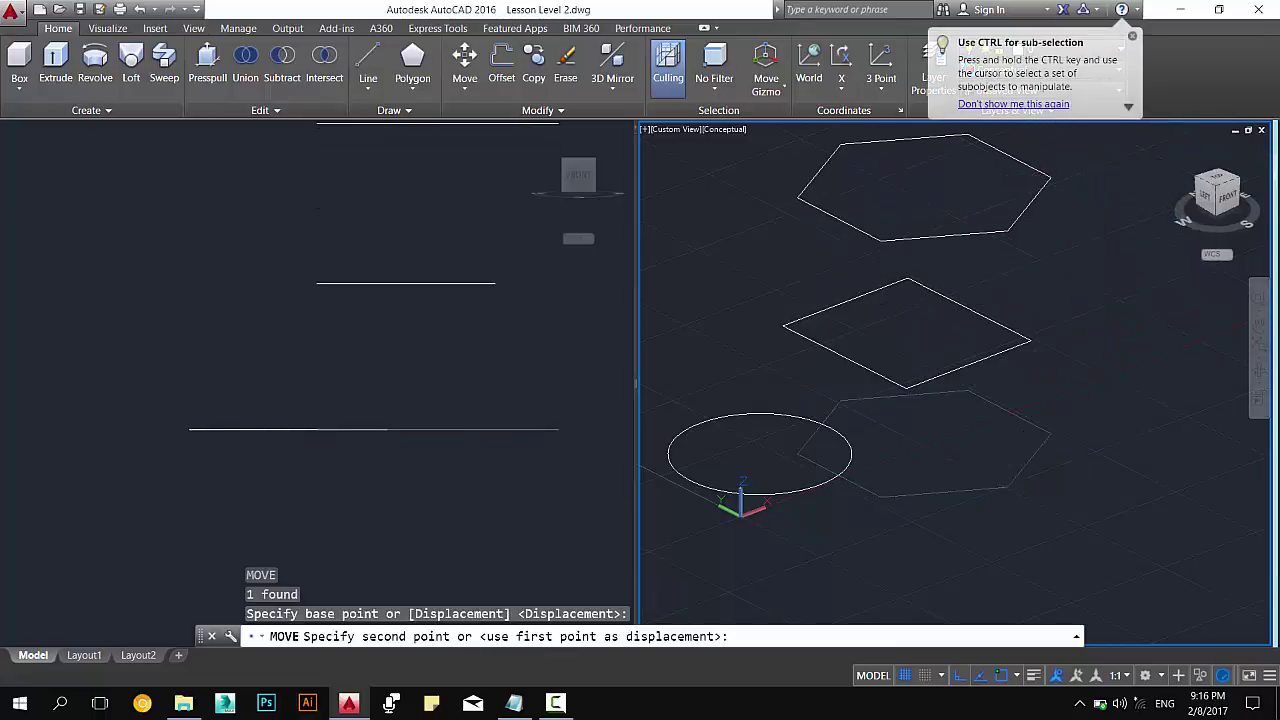
click(1054, 160)
Reframe both viewports around the stacked shapes and turn the grid off with F7.
click(462, 382)
middle_drag(451, 374, 428, 432)
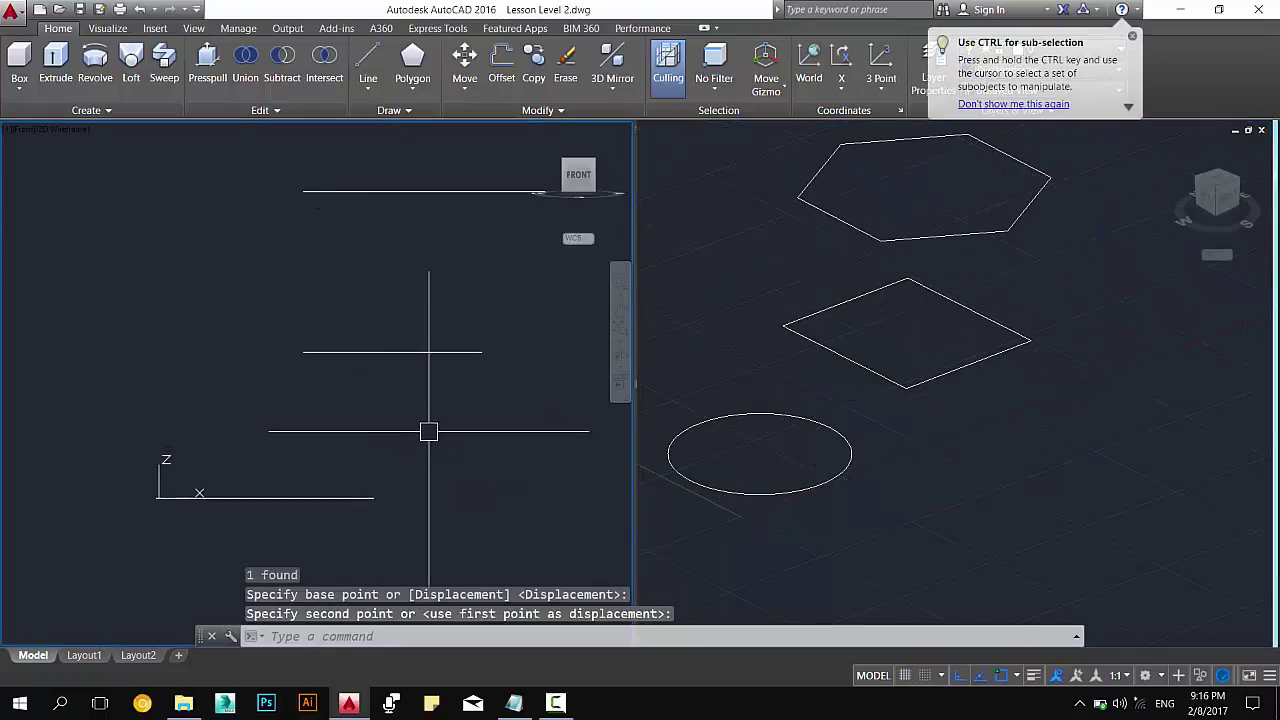
click(937, 434)
scroll(930, 400, down, 2)
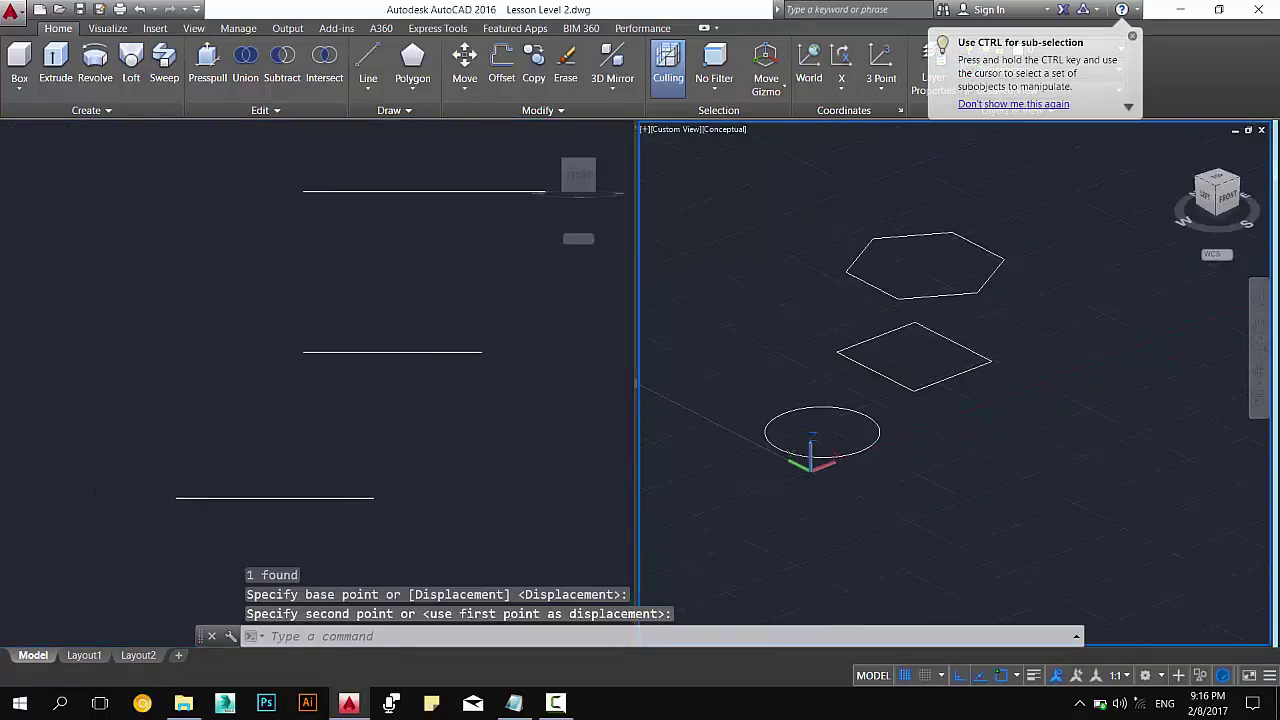
middle_drag(934, 439, 1014, 494)
key(F7)
scroll(980, 460, up, 2)
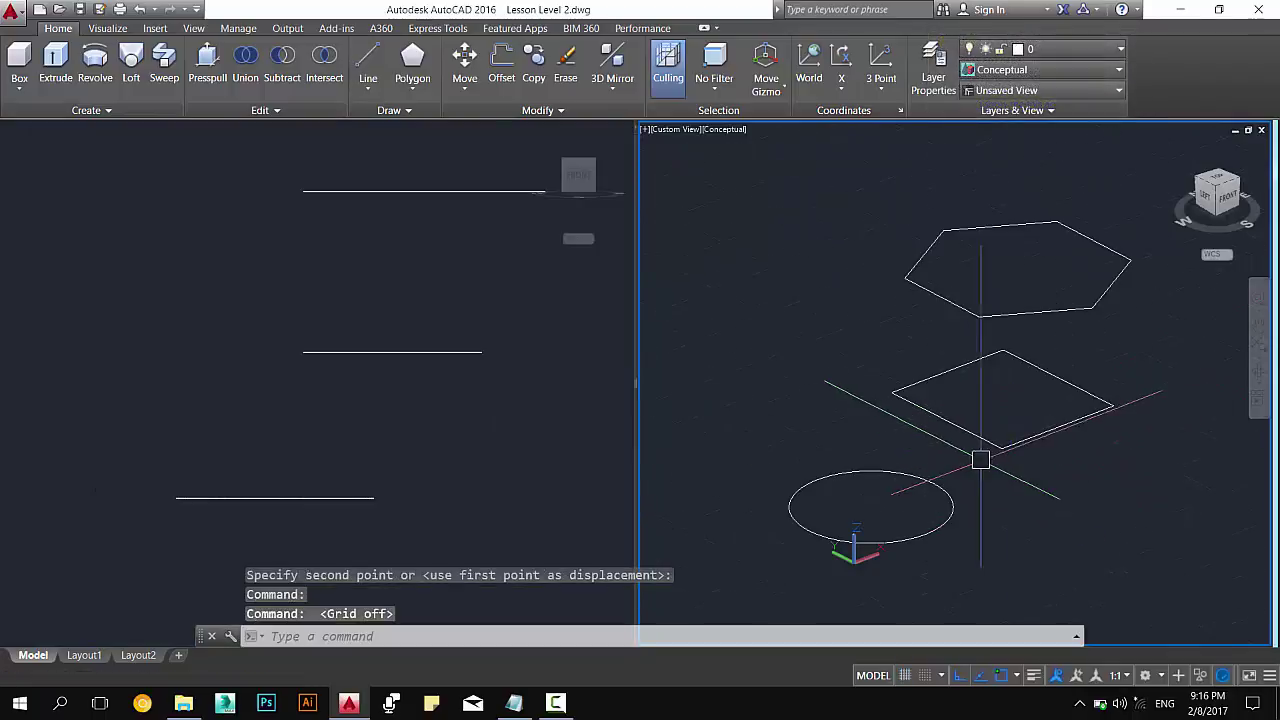
middle_drag(882, 459, 851, 443)
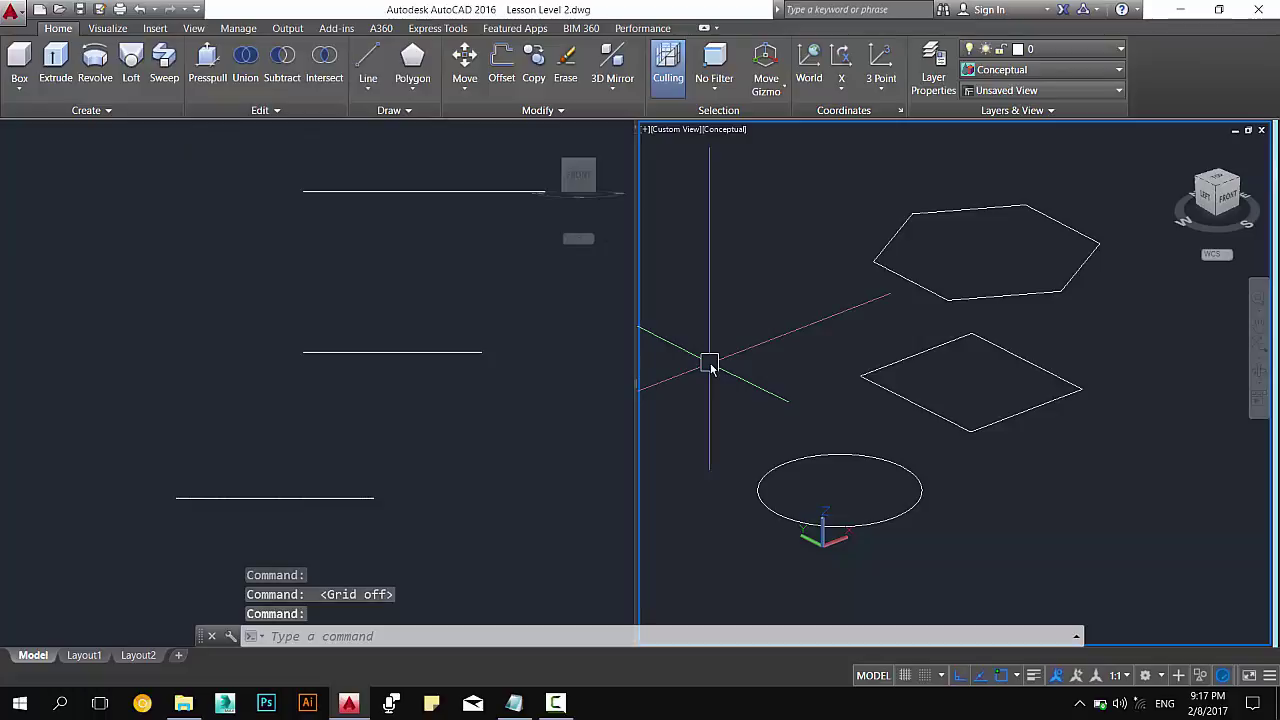
Begin a LOFT through the circle, diamond and hexagon, then cancel it to restart.
text(lof)
key(Return)
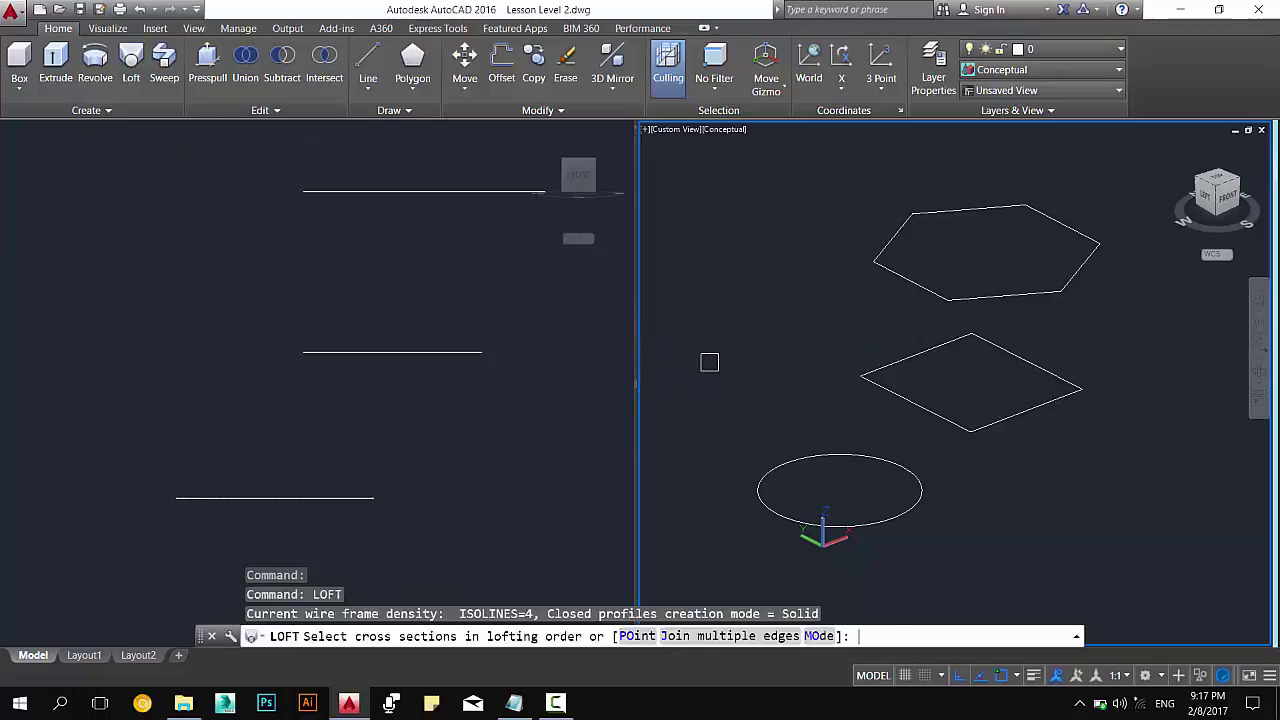
click(840, 455)
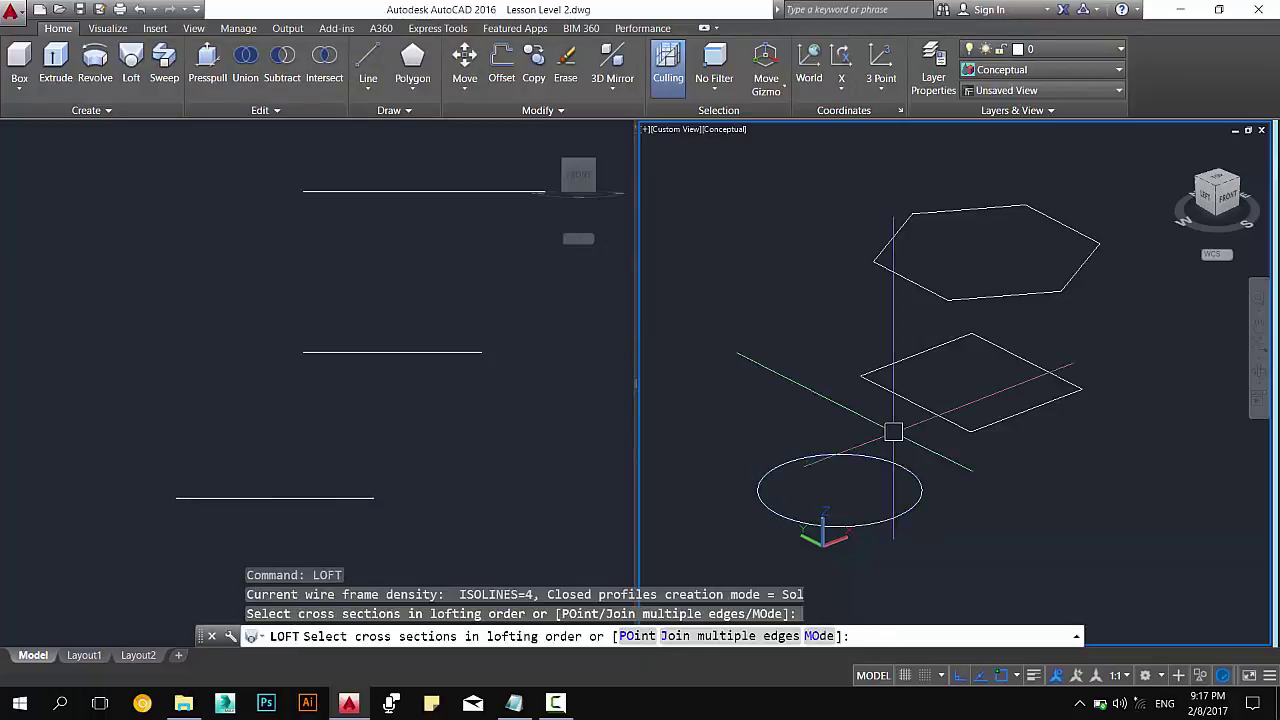
key(Return)
key(Escape)
key(Return)
click(870, 455)
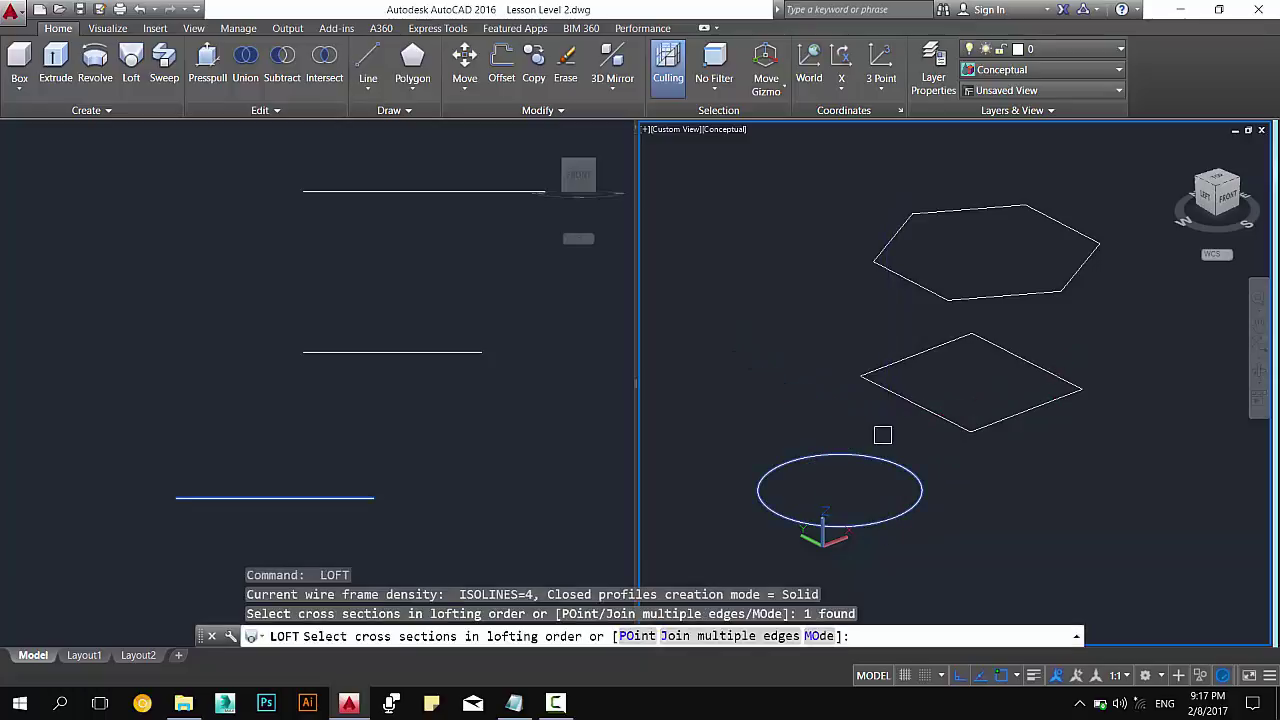
click(910, 407)
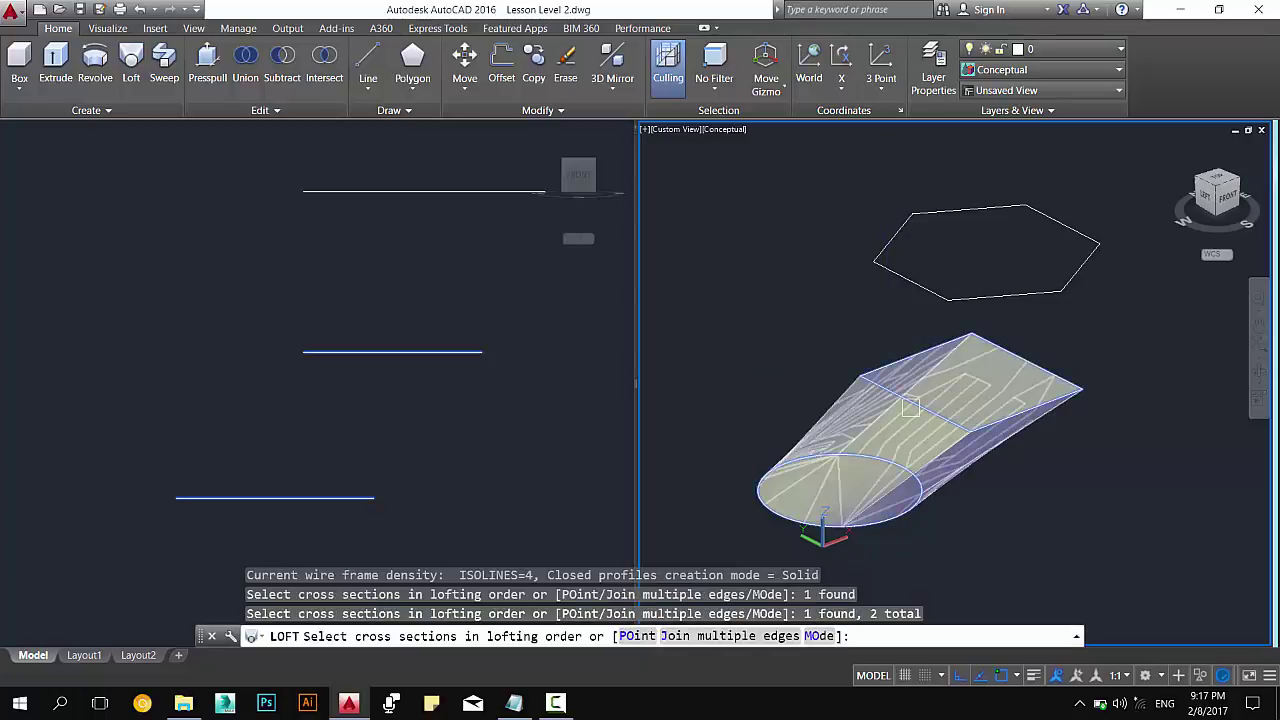
click(917, 285)
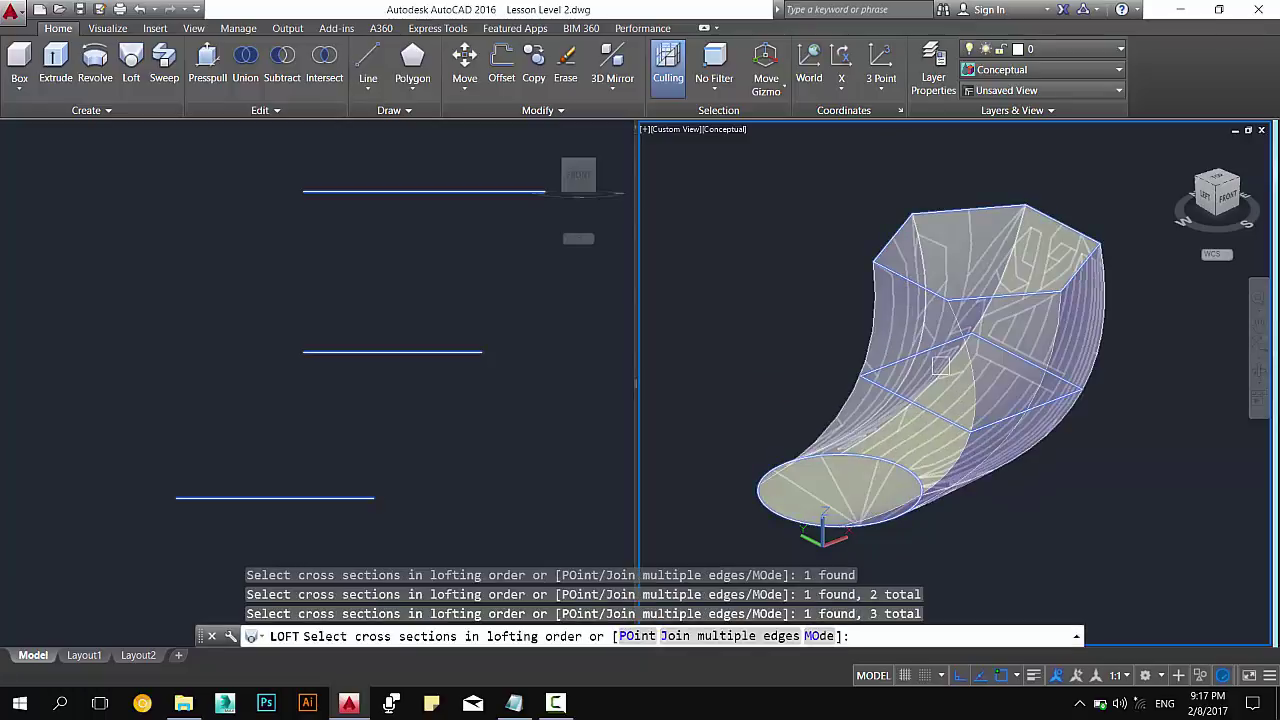
key(Return)
key(Escape)
key(Escape)
key(Escape)
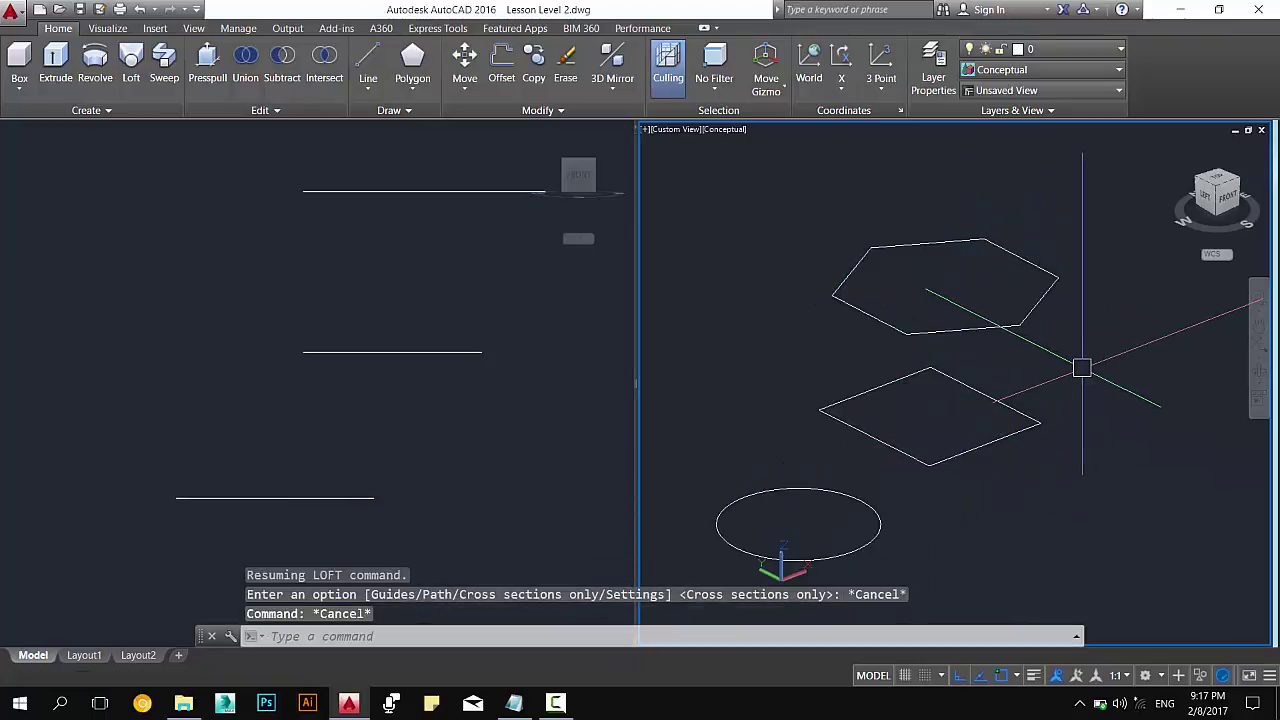
Loft the circle, diamond and hexagon in order using Cross sections only.
key(space)
click(866, 496)
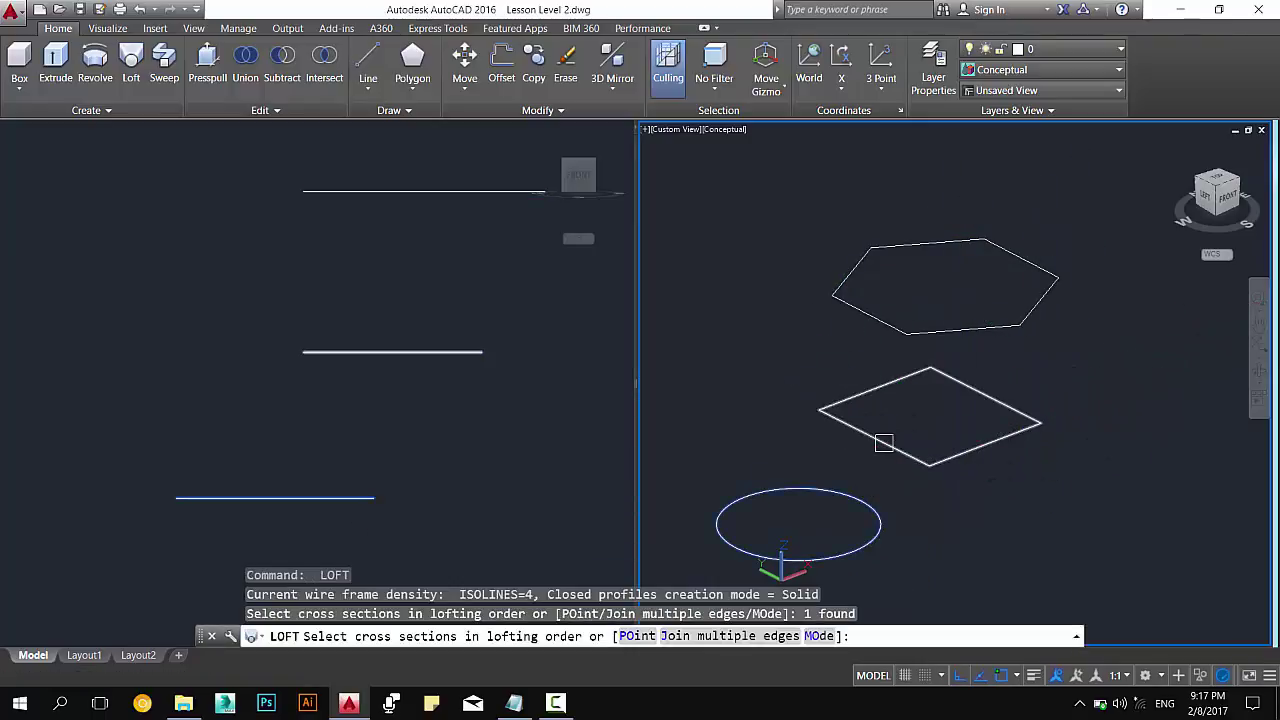
click(890, 384)
click(883, 335)
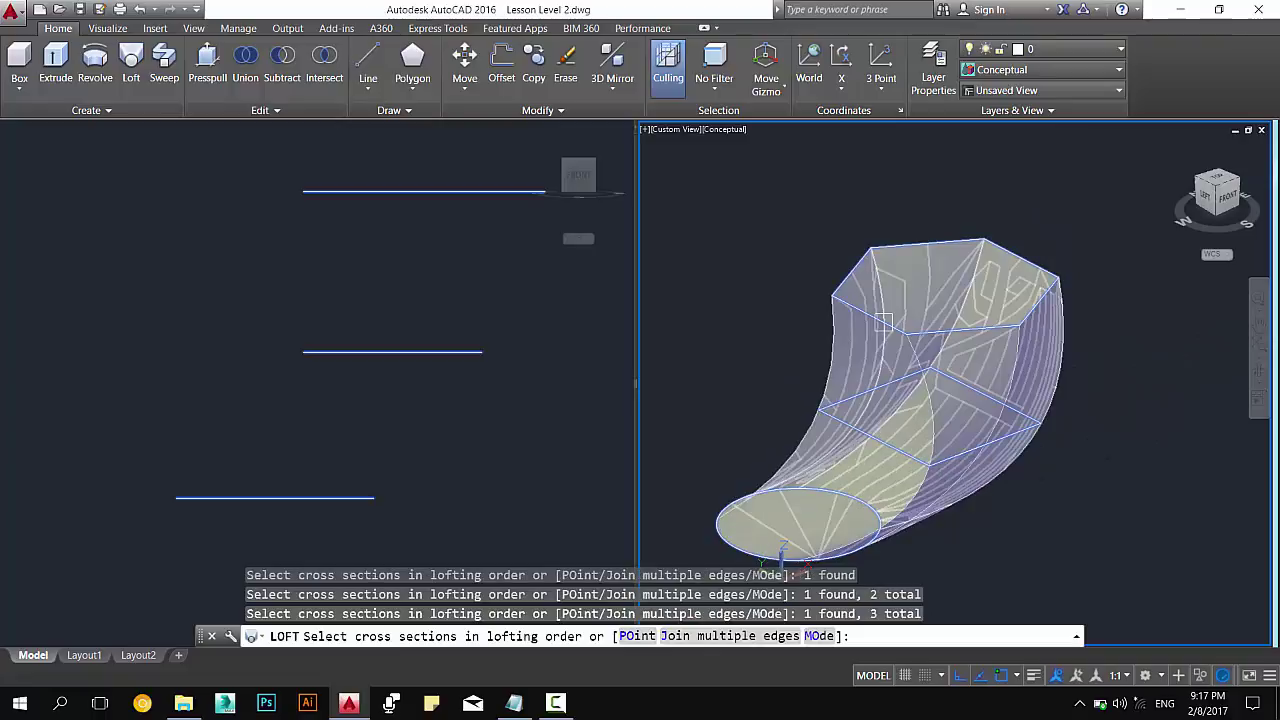
key(Return)
key(Return)
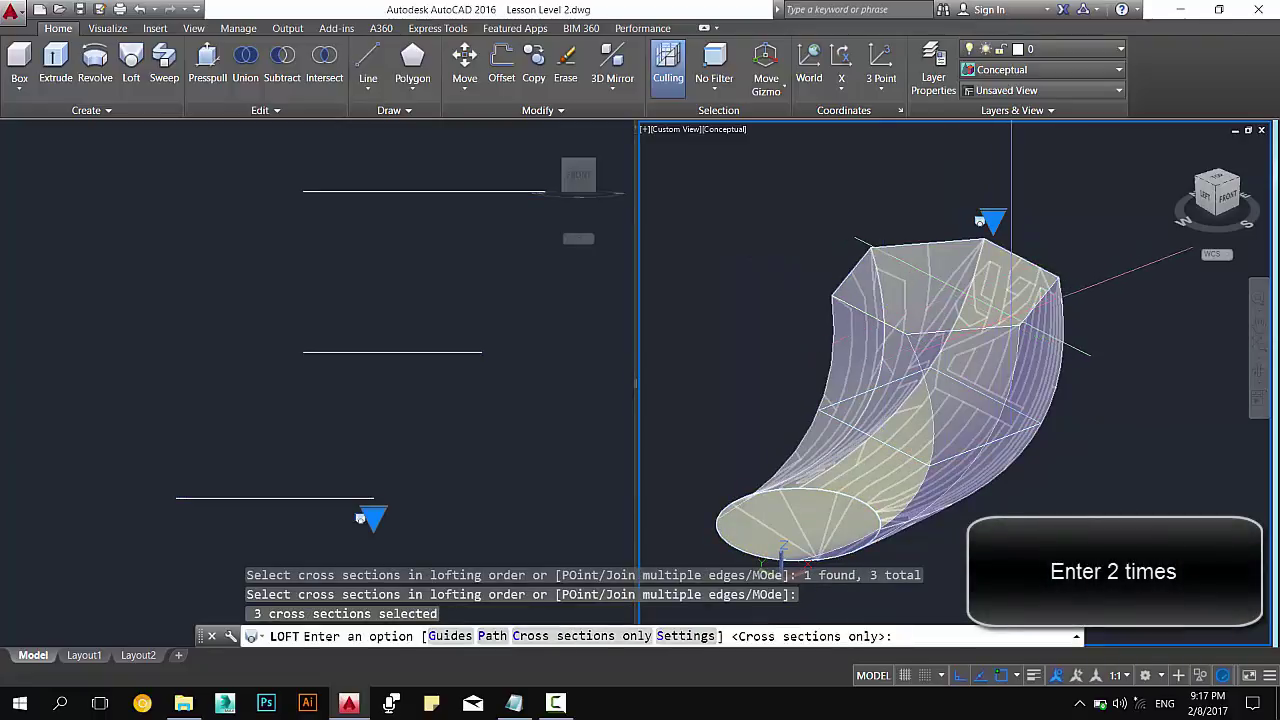
scroll(1011, 320, down, 3)
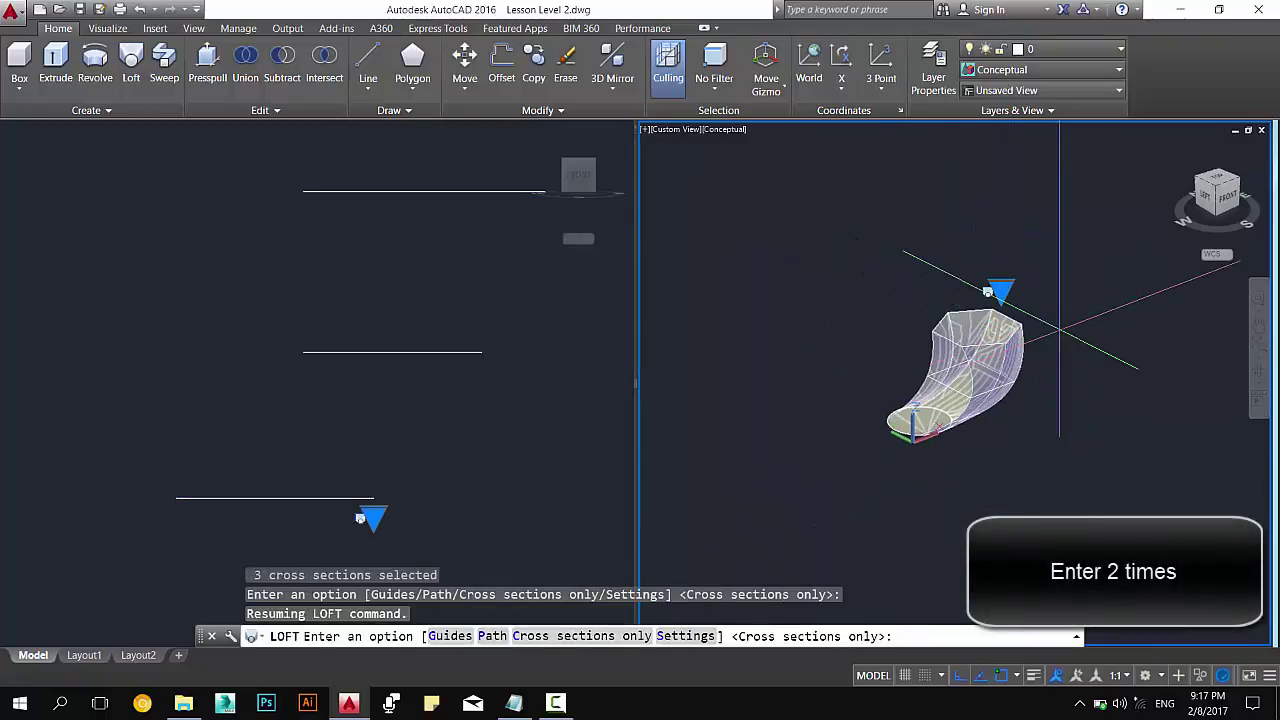
key(Return)
Orbit the lofted solid to a back-left angle and select it.
scroll(1040, 340, up, 2)
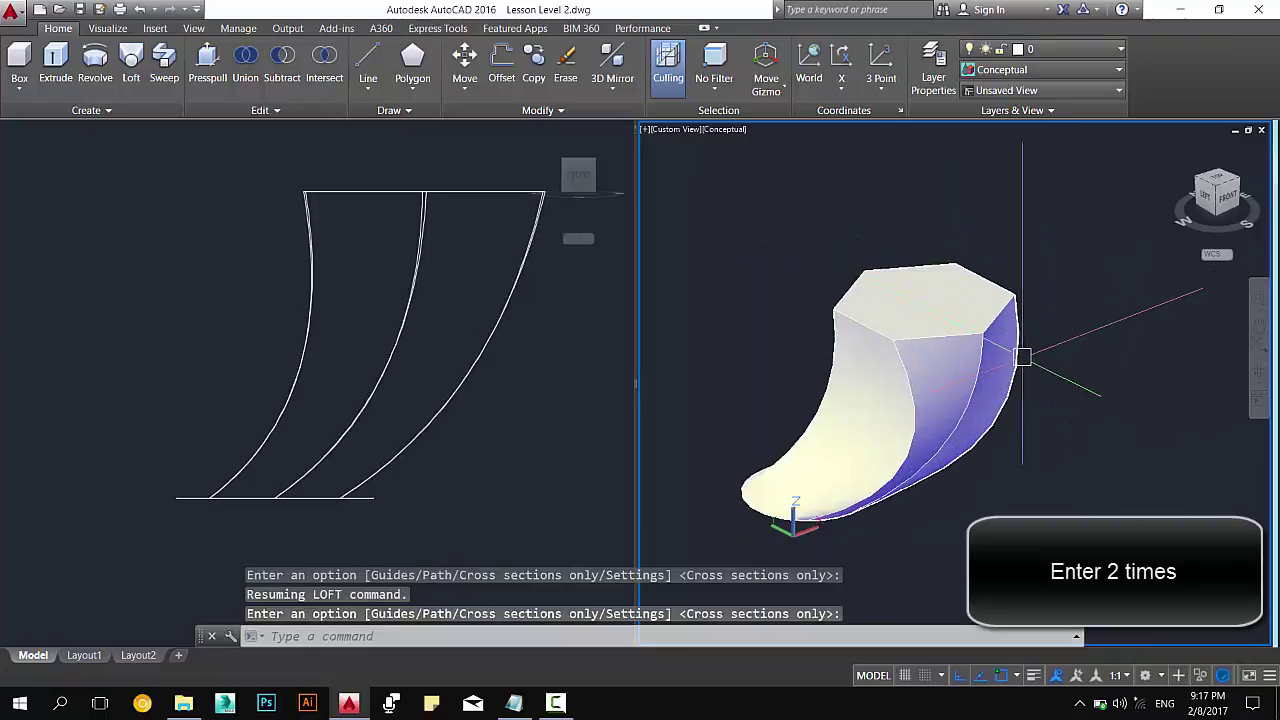
scroll(1023, 357, down, 2)
key(Return)
mouse_move(903, 260)
shift+middle_down()
mouse_move(737, 354)
mouse_move(918, 462)
mouse_move(876, 331)
mouse_move(1063, 349)
shift+middle_up()
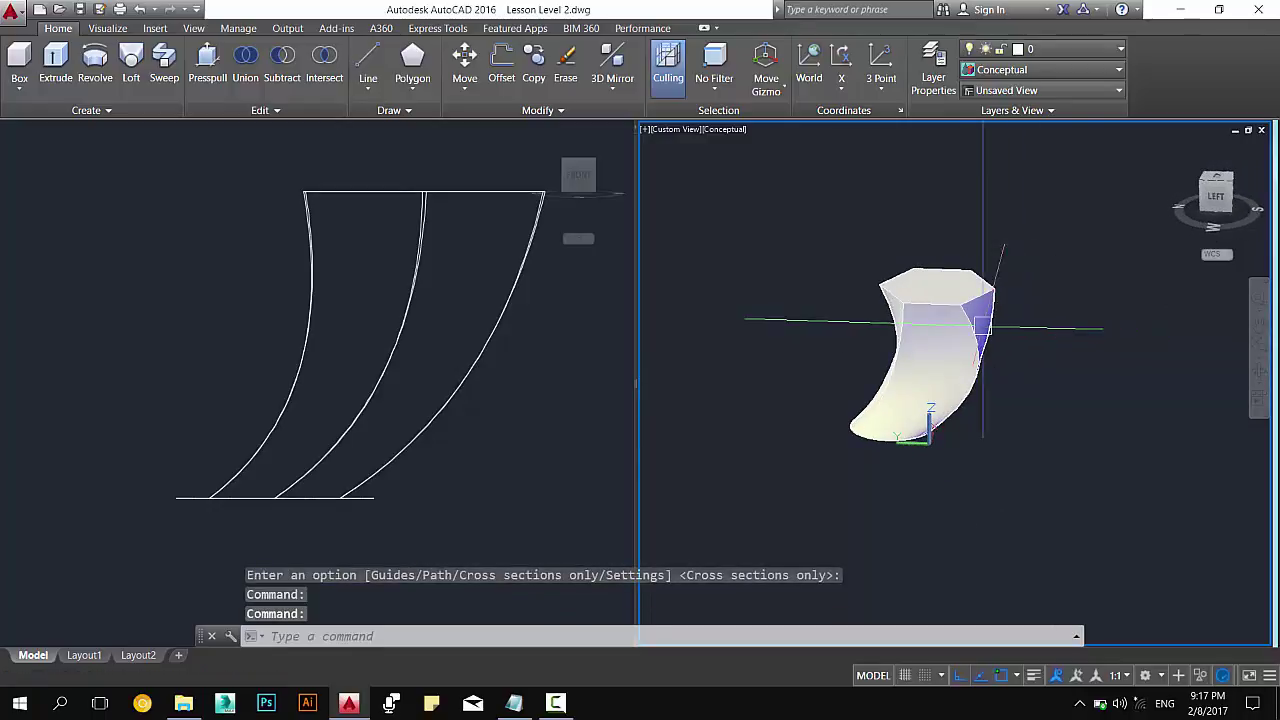
scroll(945, 320, up, 3)
mouse_move(945, 330)
shift+middle_down()
mouse_move(949, 380)
mouse_move(1071, 380)
shift+middle_up()
key(Escape)
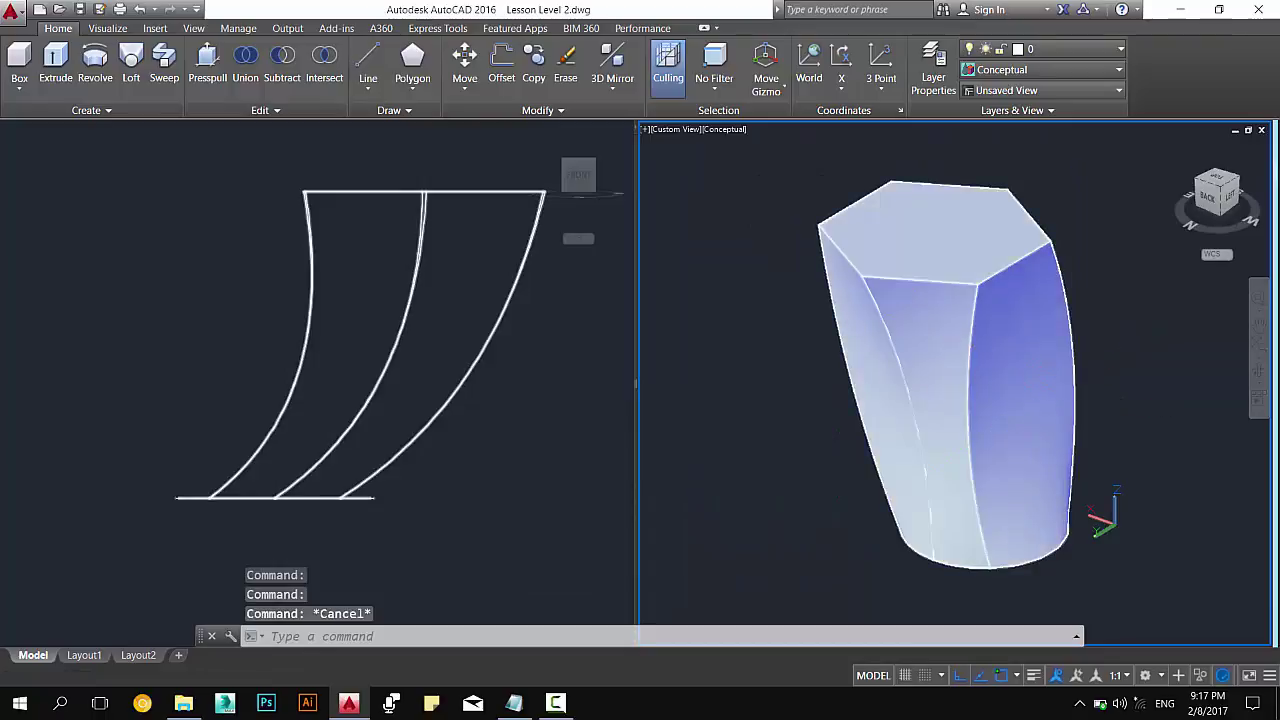
key(Escape)
key(Escape)
click(838, 270)
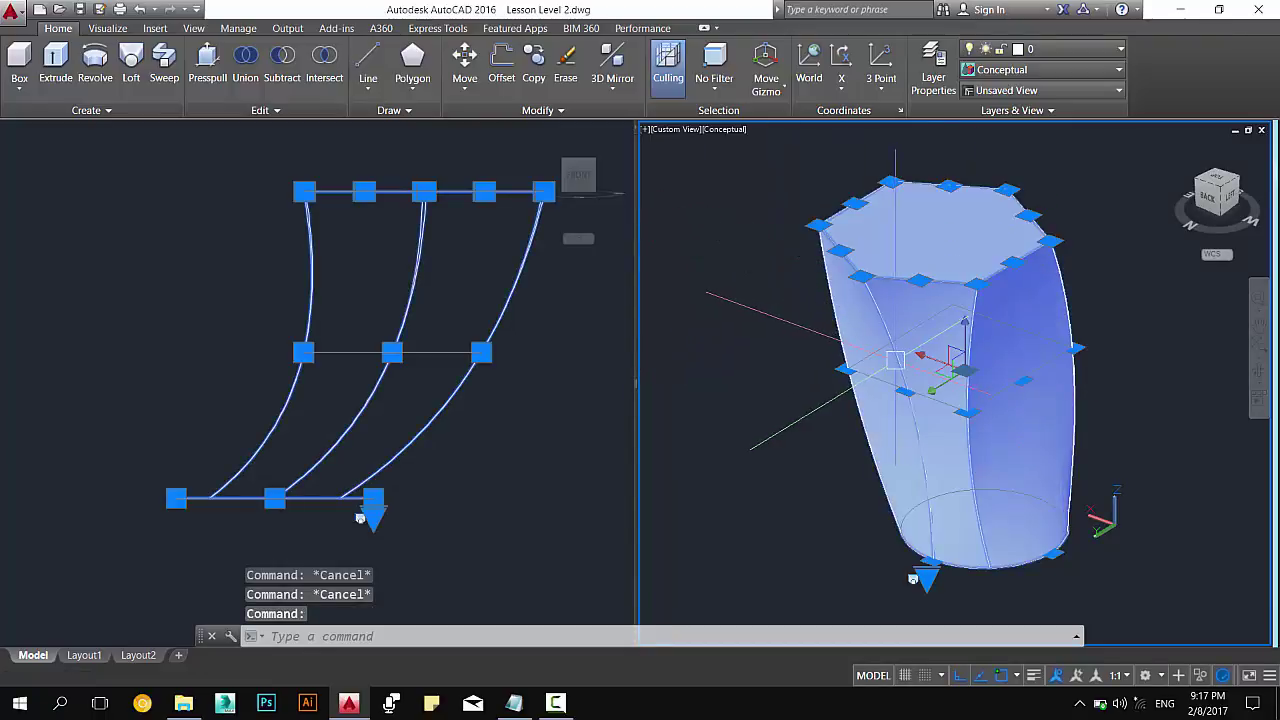
Orbit the front viewport to an oblique view of the lofted solid.
shift+middle_drag(943, 400, 906, 413)
key(Escape)
click(449, 294)
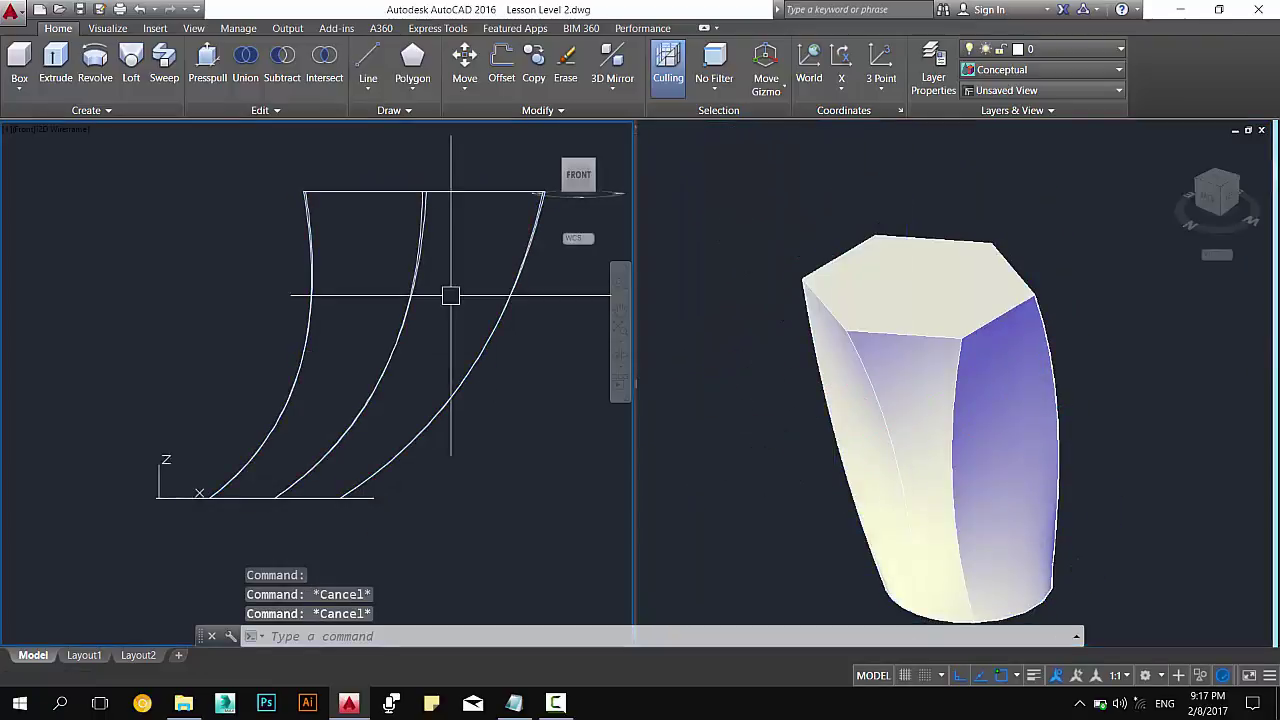
scroll(440, 320, down, 4)
mouse_move(423, 449)
shift+middle_down()
mouse_move(567, 519)
mouse_move(516, 485)
shift+middle_up()
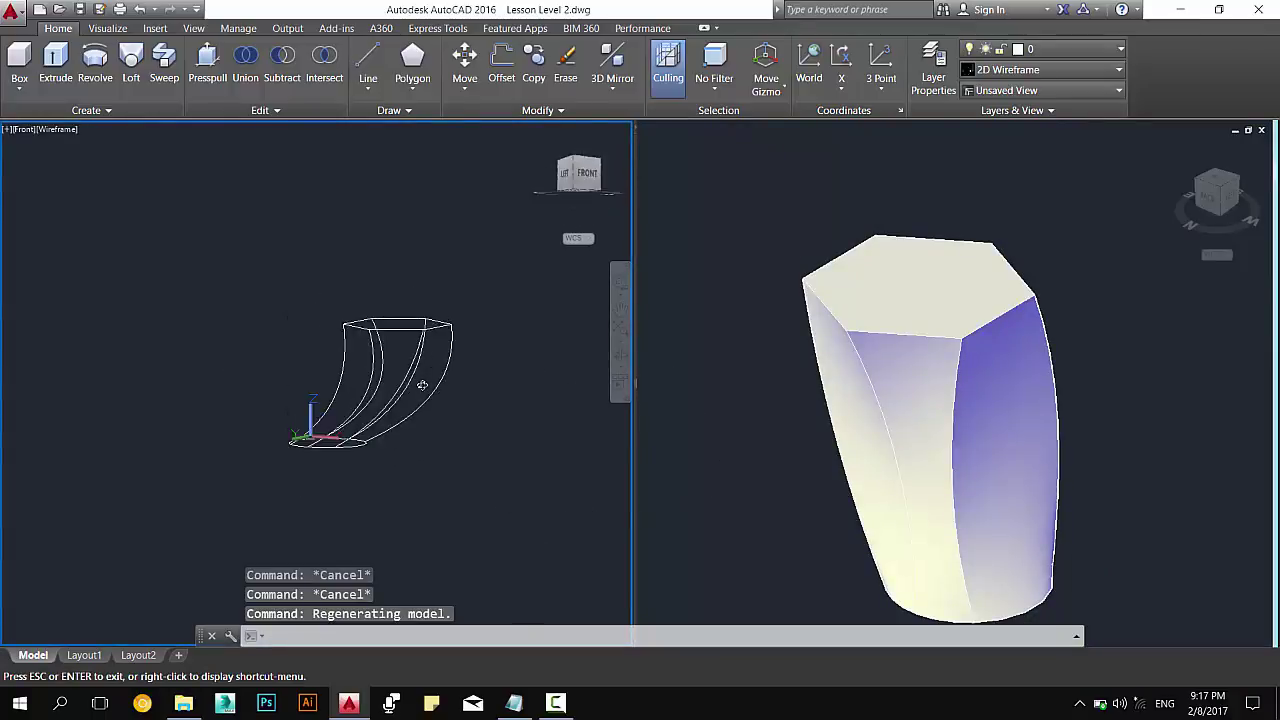
click(780, 405)
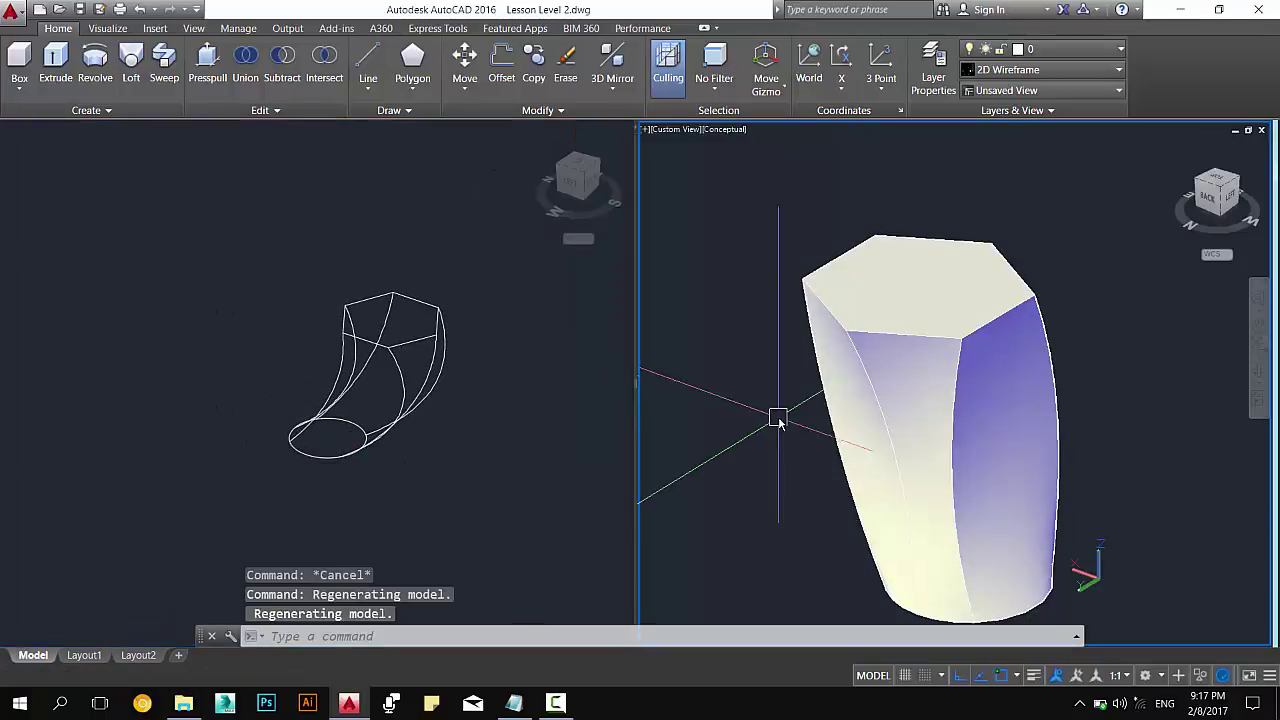
key(Escape)
key(Escape)
Window-select and erase the lofted solid, then switch to the Notepad command list.
click(244, 172)
drag(457, 271, 300, 200)
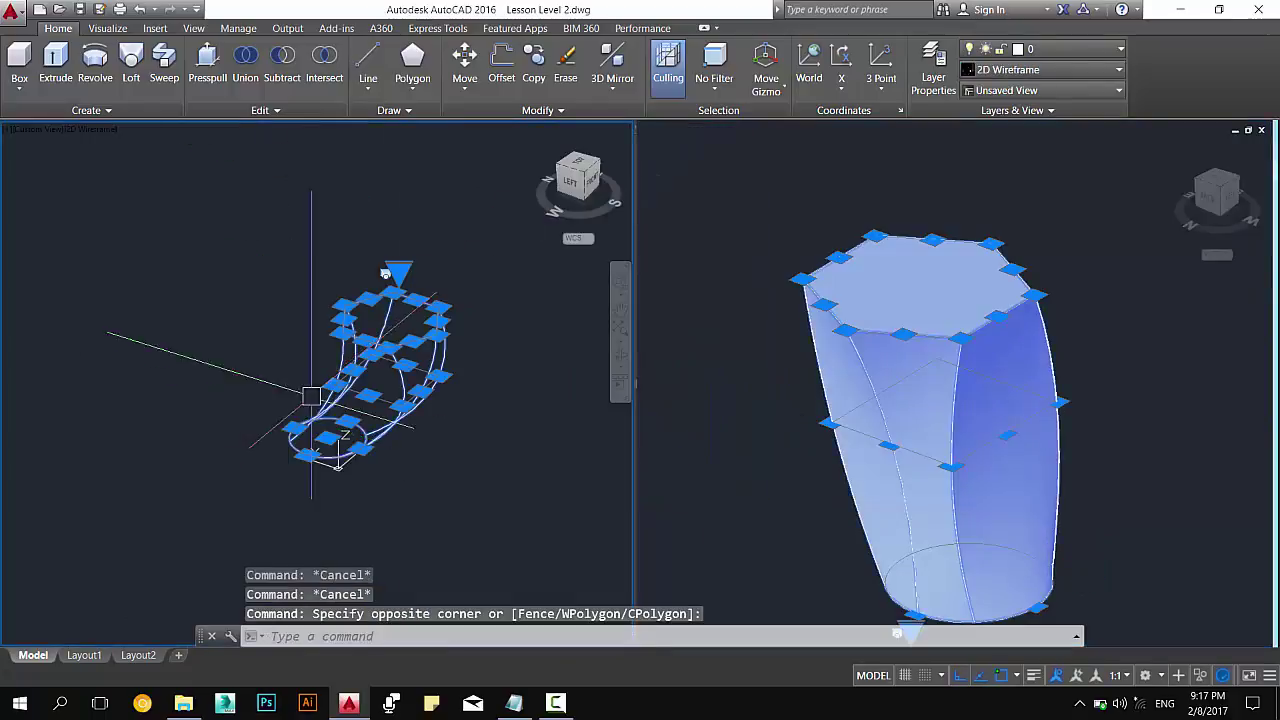
key(Delete)
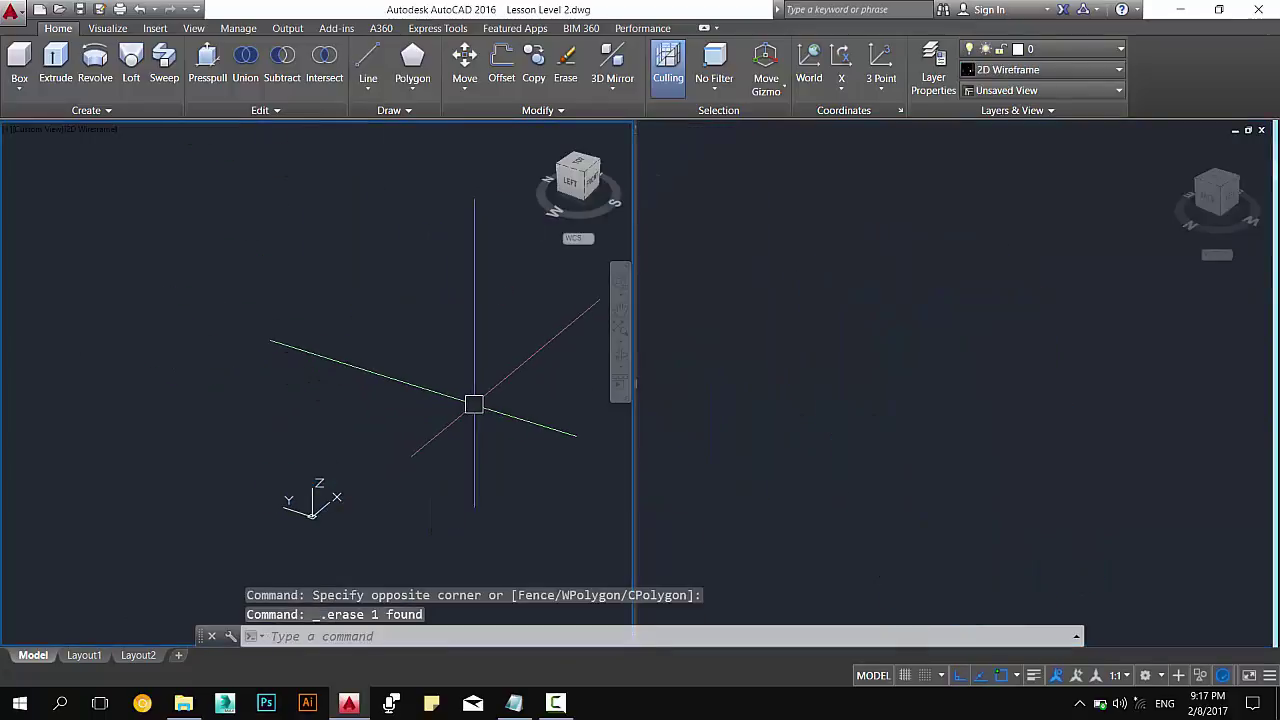
key(alt+Tab)
Correct the last alias line in Notepad from loft-lot to loft-loft.
text(lot)
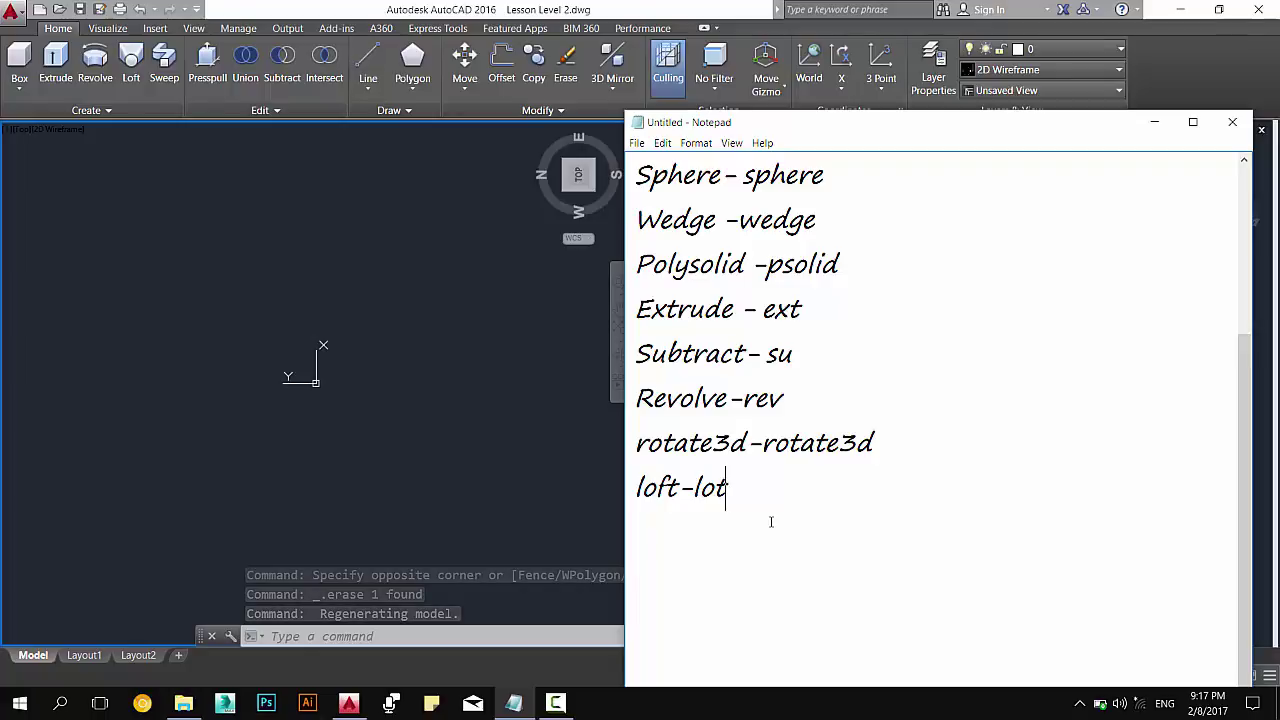
key(BackSpace)
text(ft)
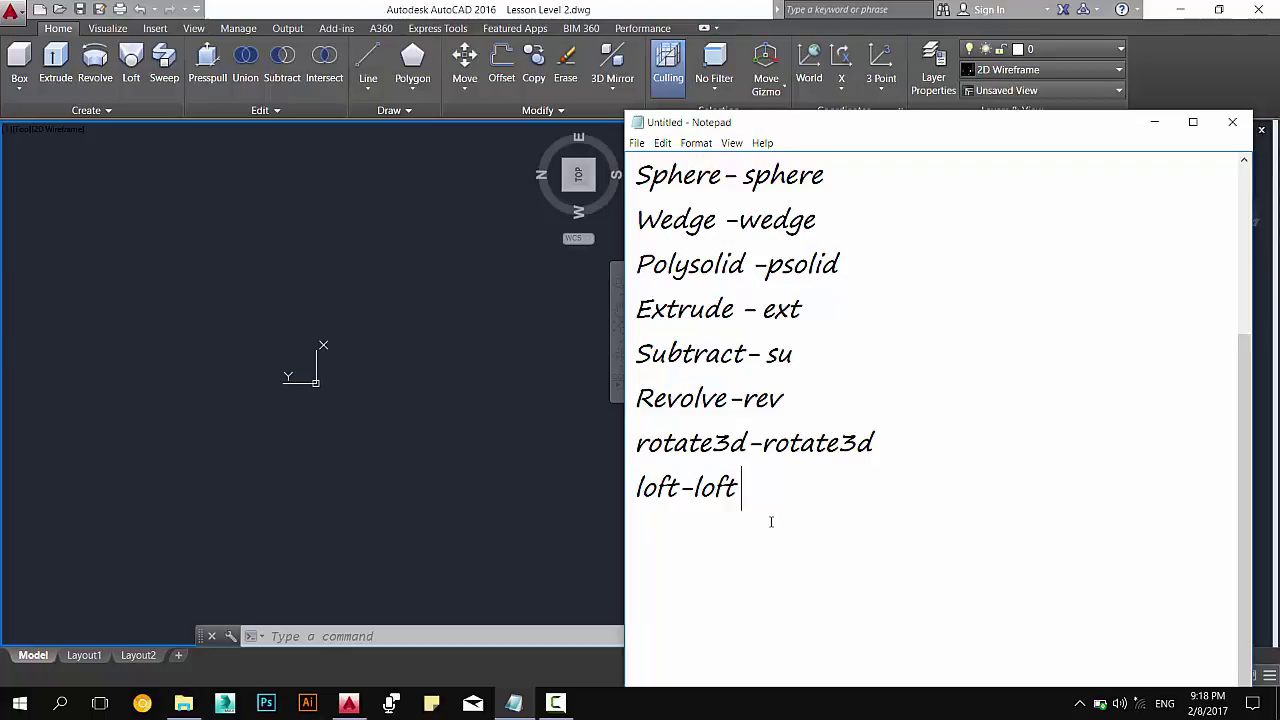
Return to AutoCAD, pan the empty top view, and rotate it with the ViewCube so north is up.
click(366, 326)
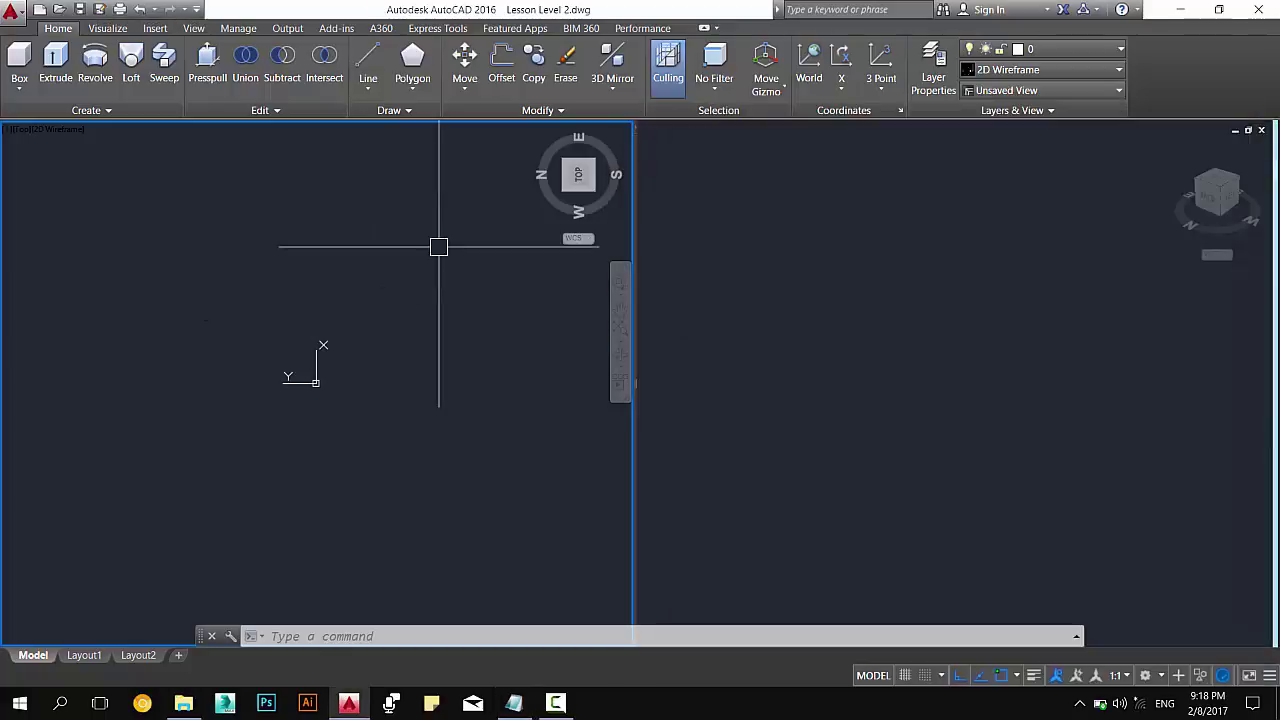
key(Escape)
key(Escape)
key(Escape)
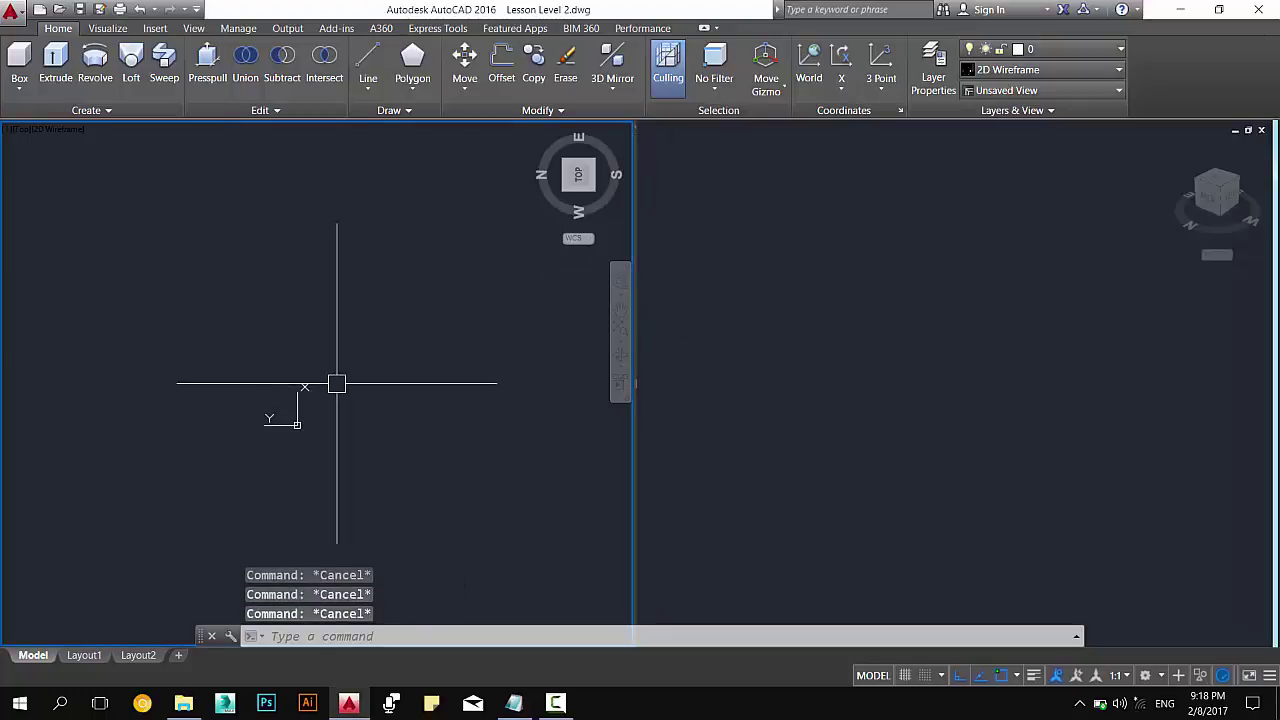
middle_drag(371, 414, 295, 466)
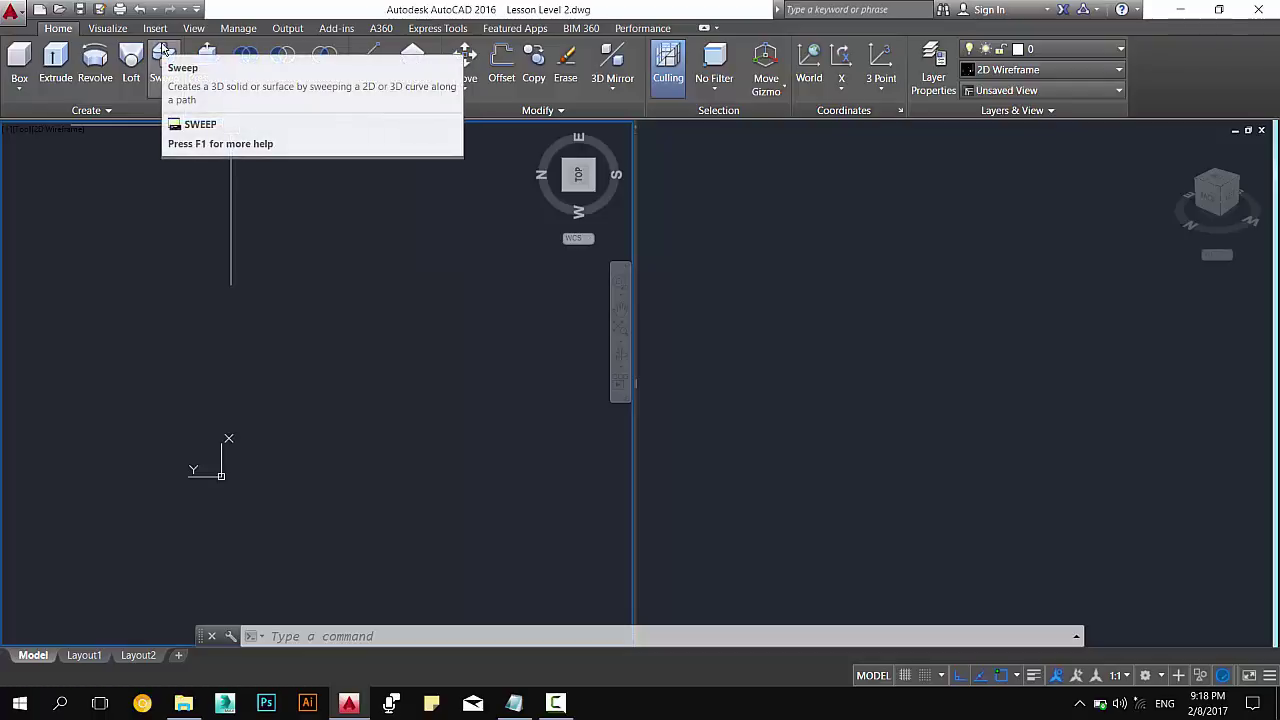
mouse_move(164, 64)
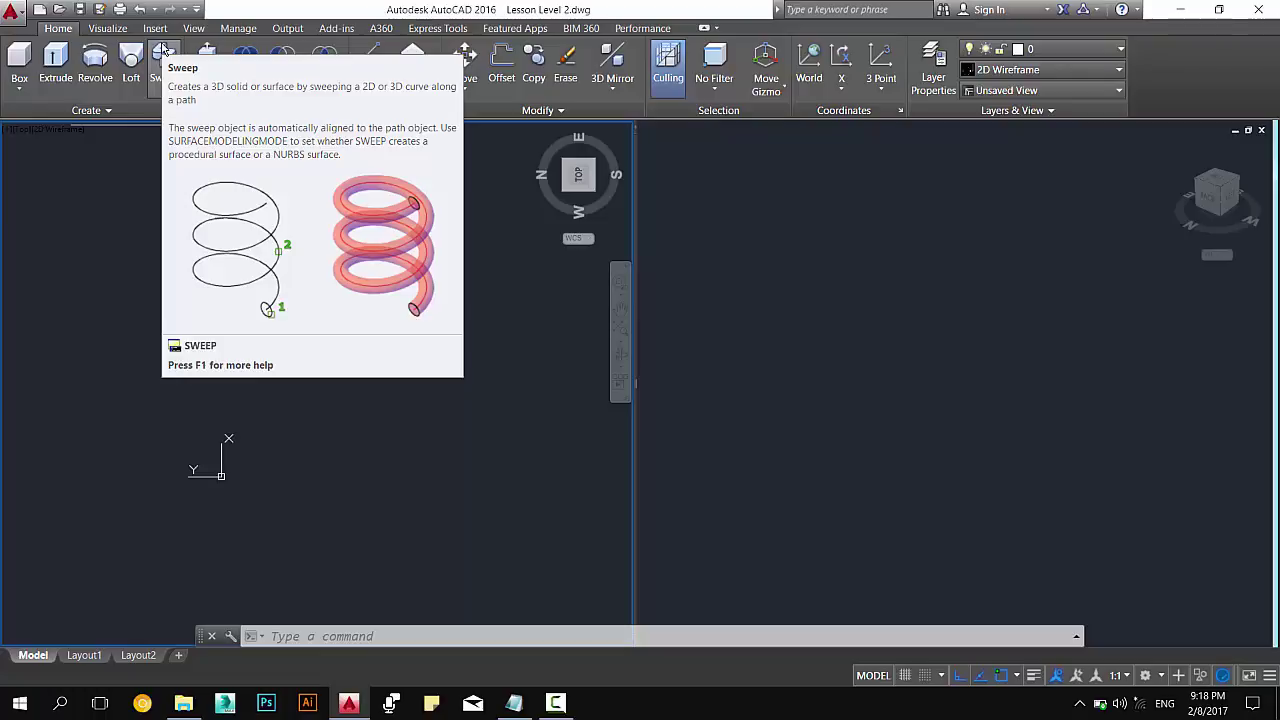
key(Escape)
key(Escape)
key(Escape)
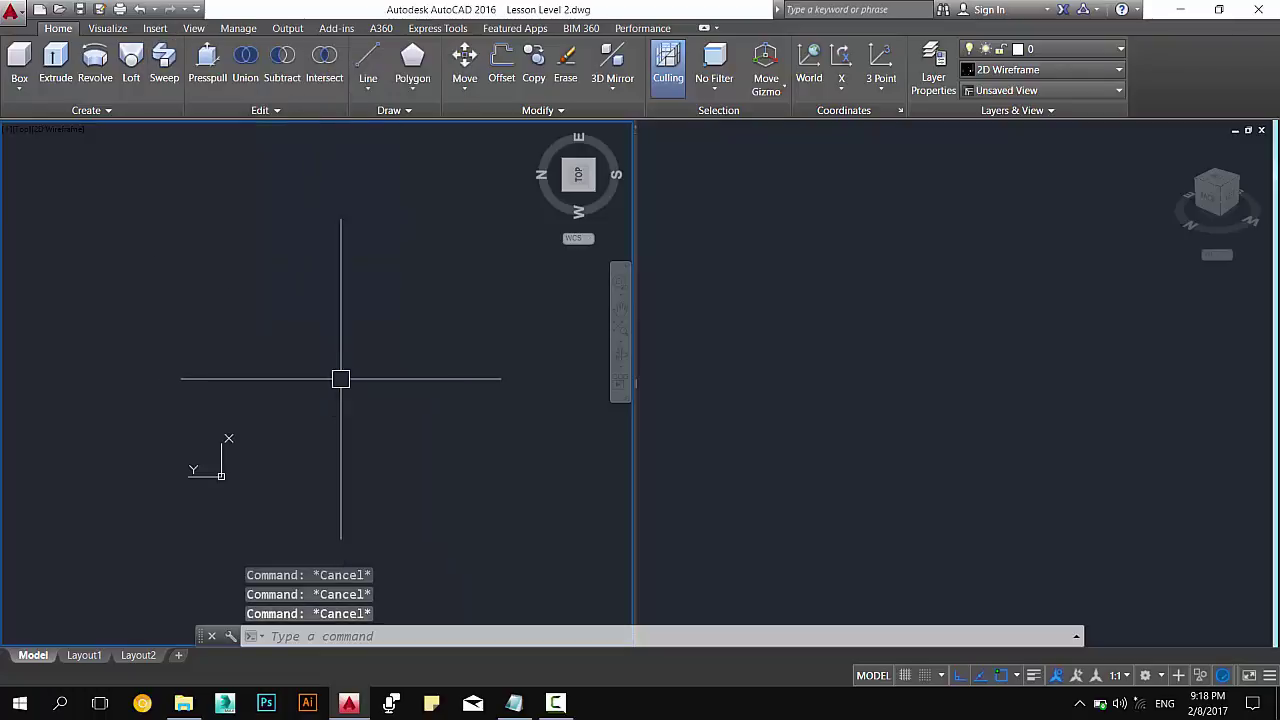
middle_drag(340, 378, 423, 391)
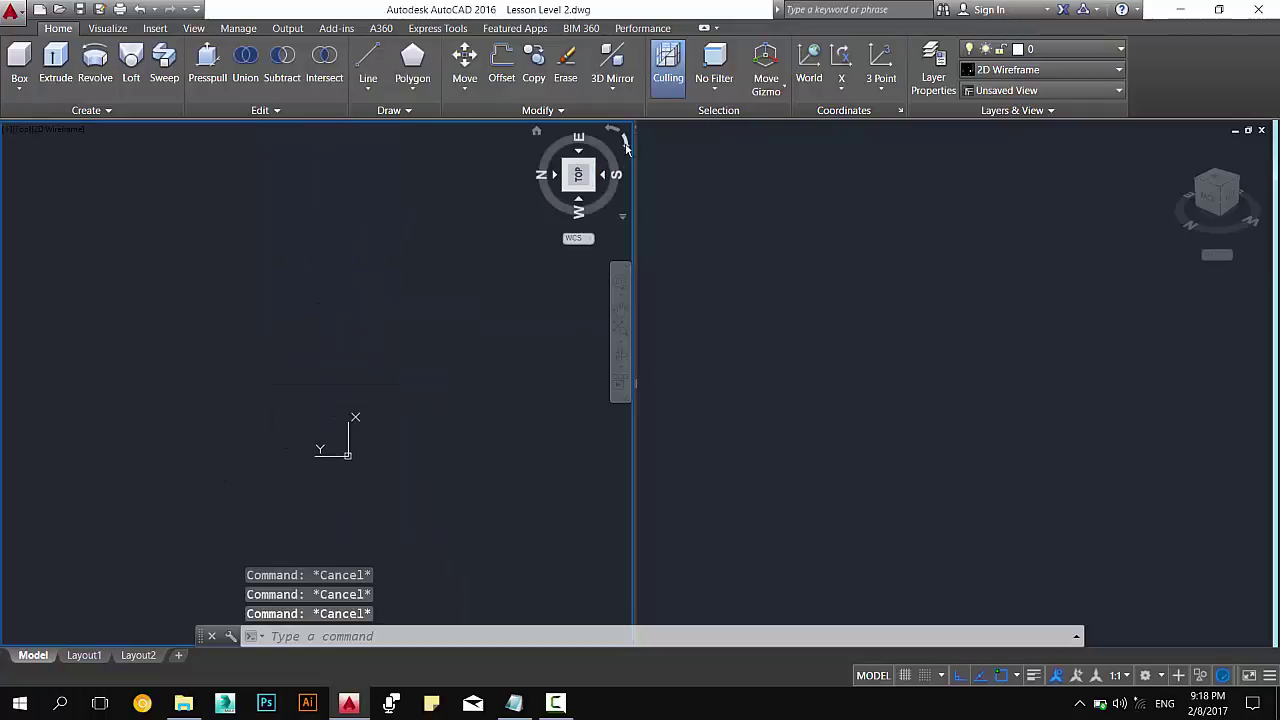
click(626, 143)
middle_drag(443, 334, 242, 451)
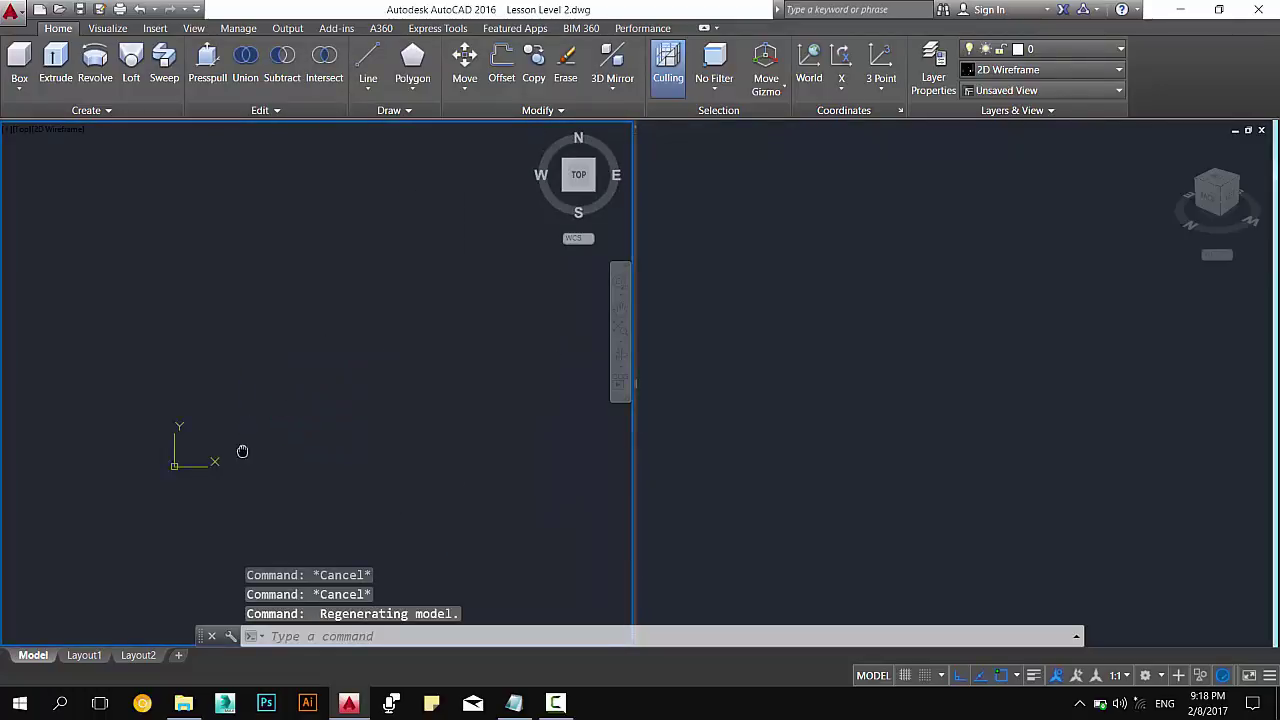
Start a PLINE in the top view and draw its first arc with ortho off.
text(PL)
key(Return)
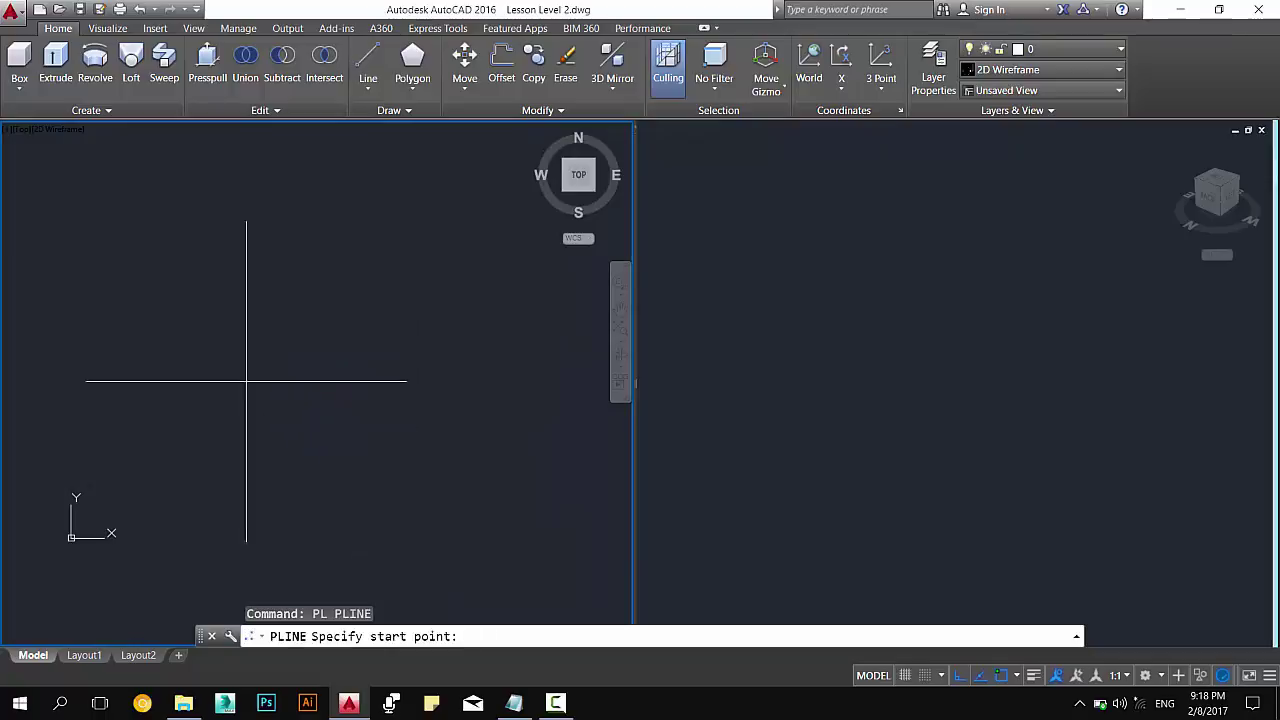
click(247, 312)
text(a)
key(Return)
text(s)
key(Return)
click(150, 380)
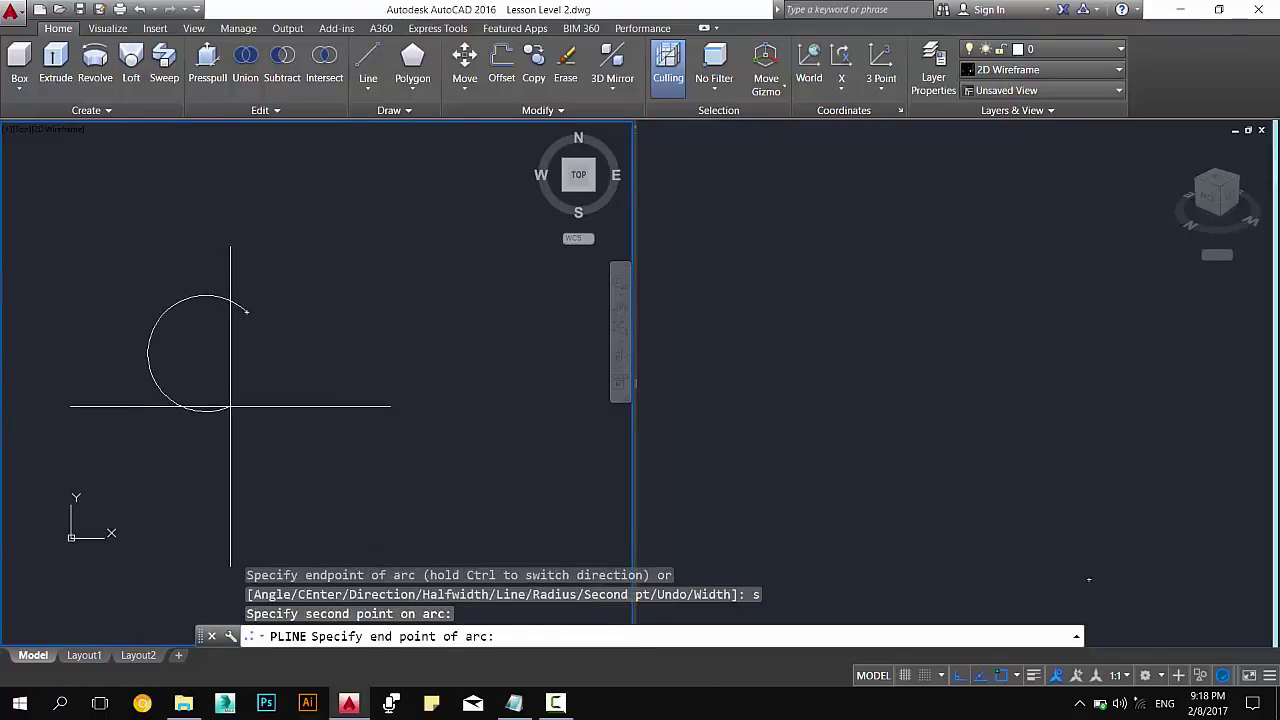
key(F8)
click(184, 410)
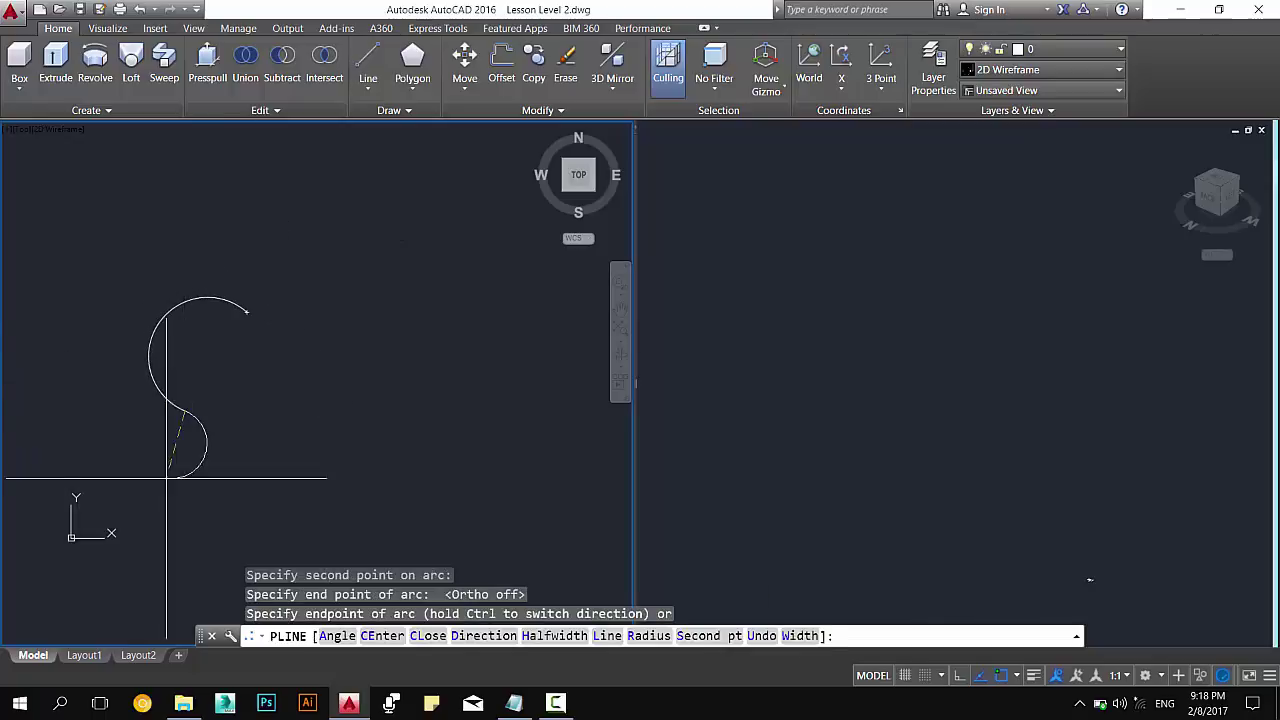
Continue the connected arcs around to a final hook on the right and end the polyline.
click(88, 476)
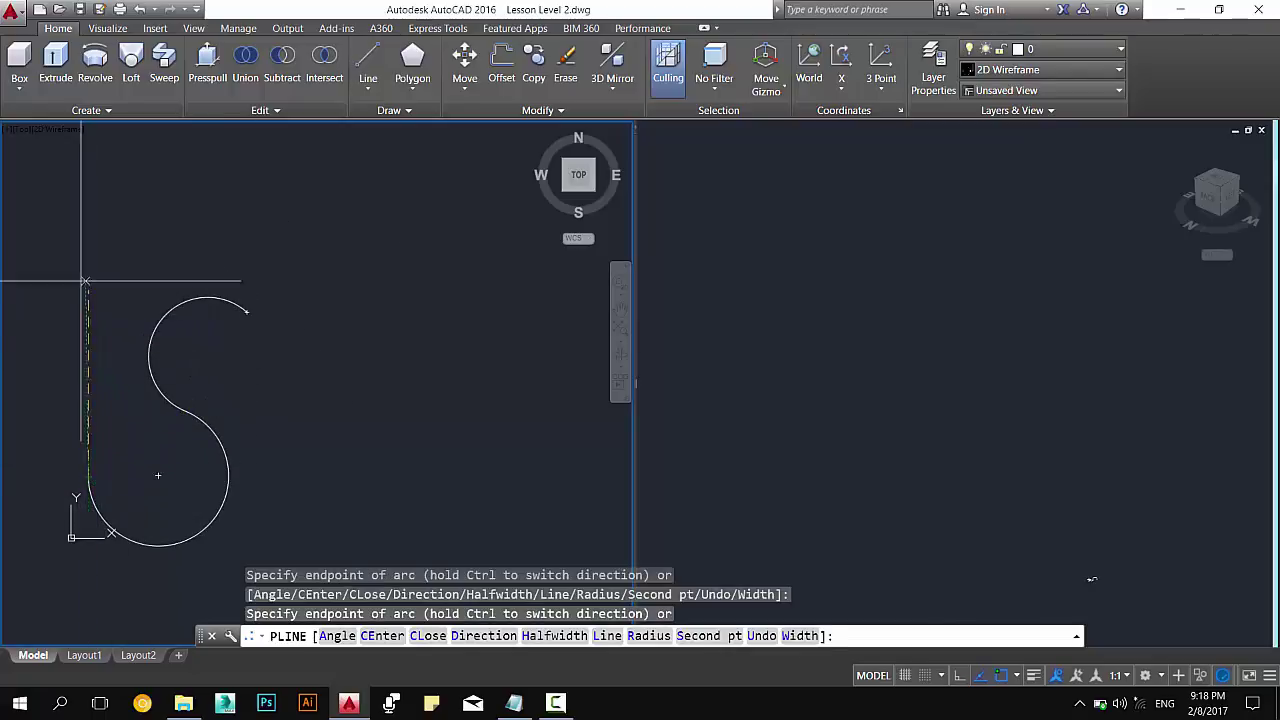
click(60, 393)
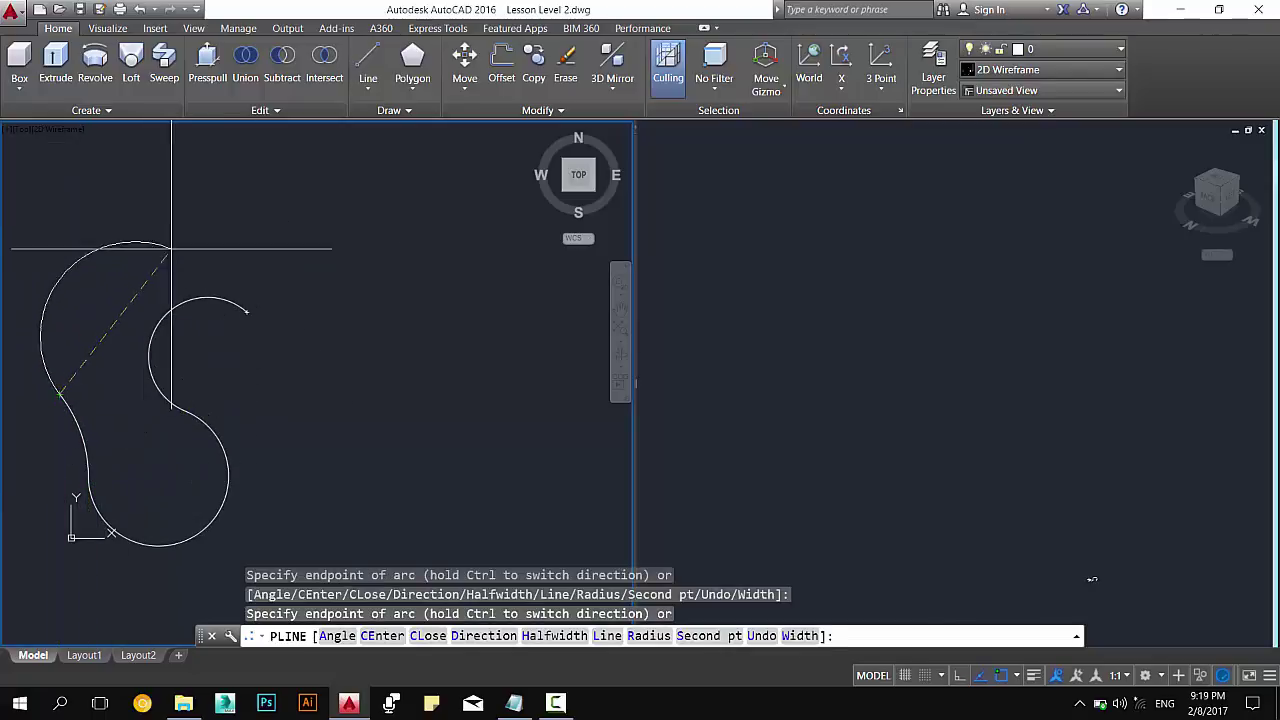
click(183, 214)
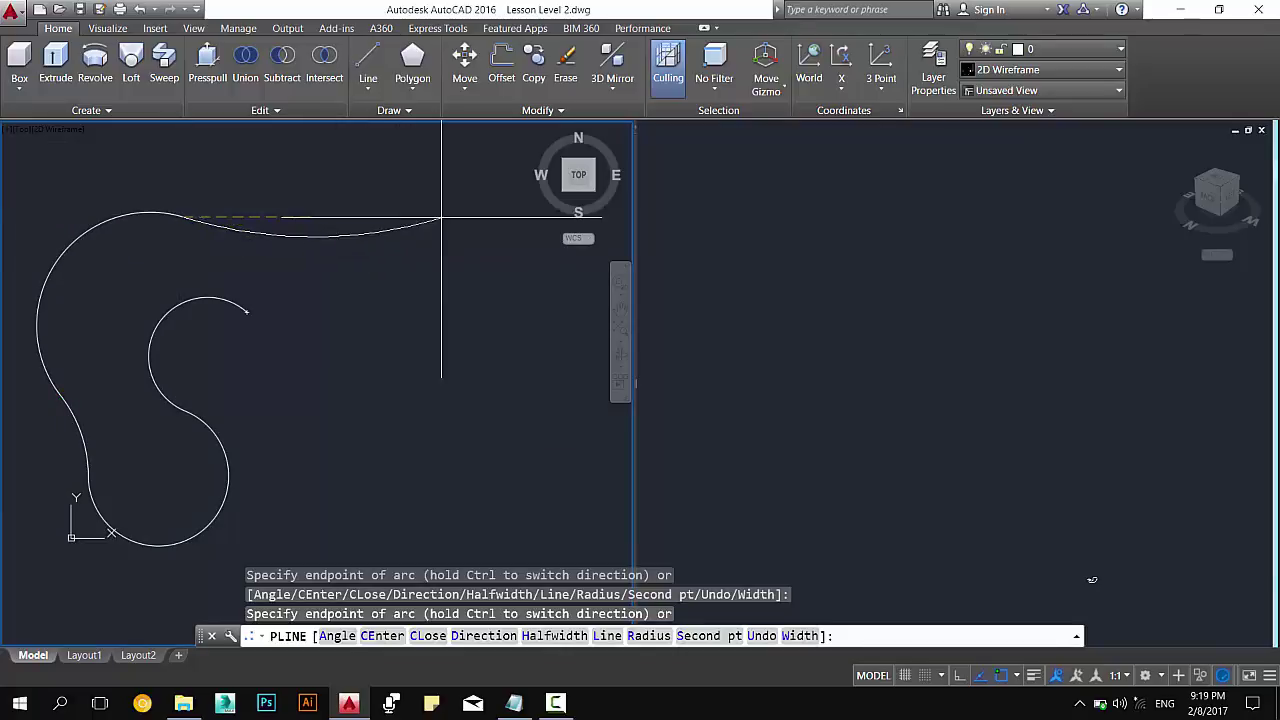
click(457, 187)
scroll(448, 250, down, 2)
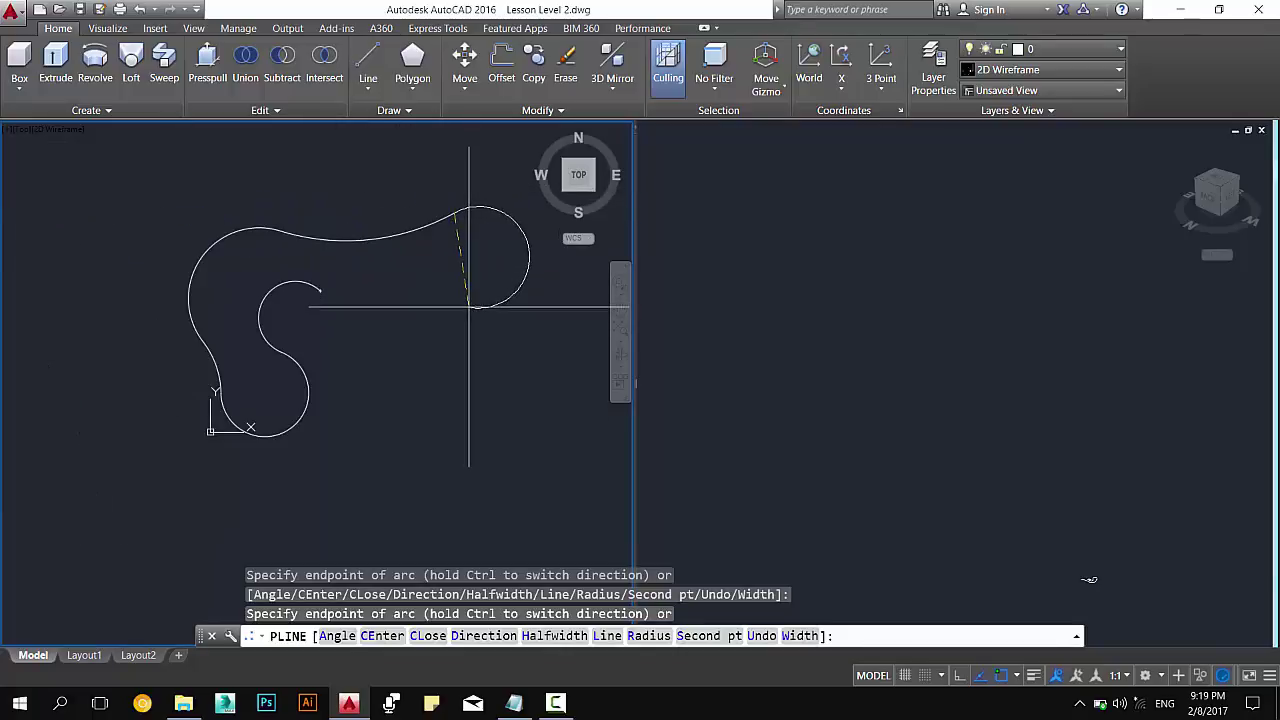
click(467, 320)
key(Escape)
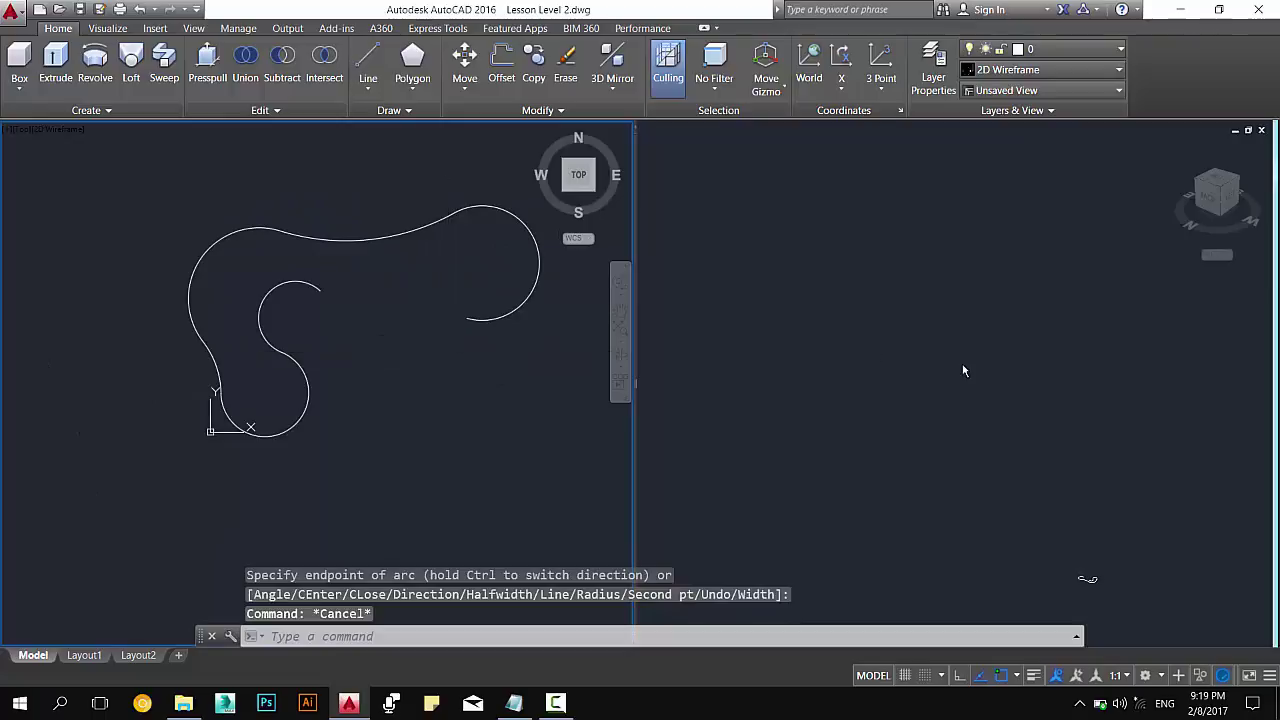
click(963, 371)
Draw a small circle centred at the curve's end.
scroll(1090, 575, up, 3)
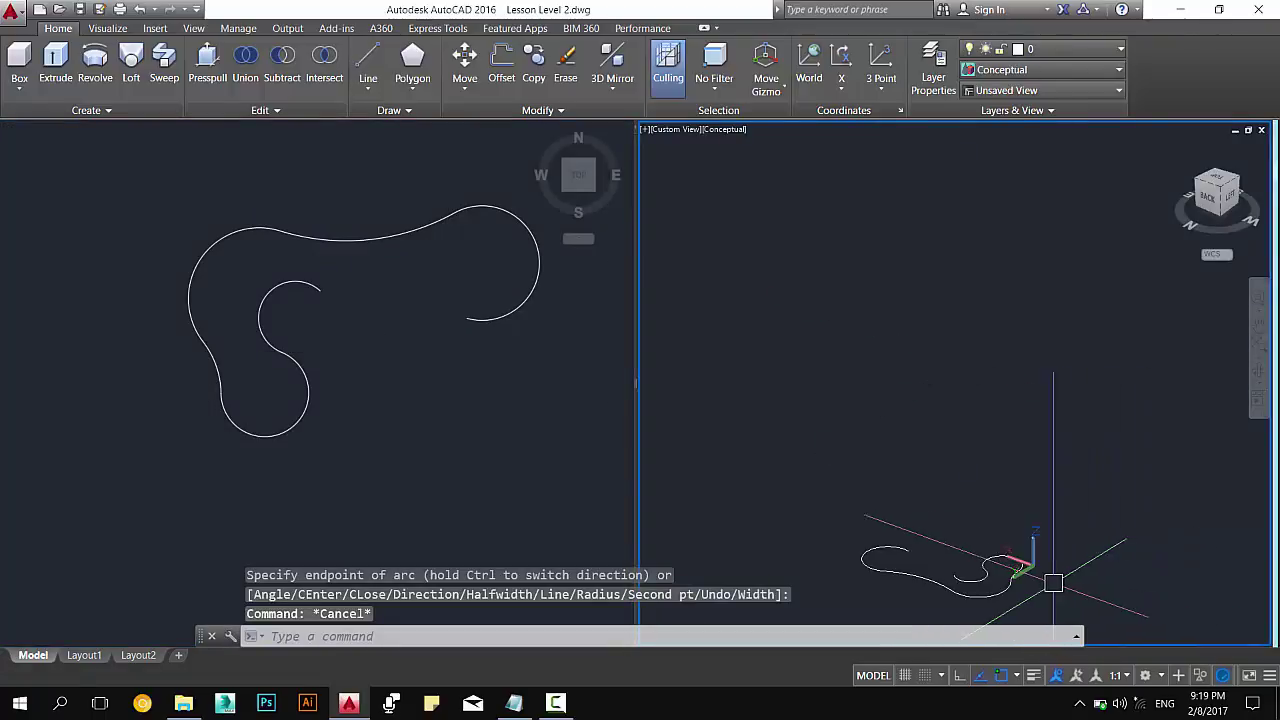
middle_drag(1053, 582, 1043, 477)
click(934, 440)
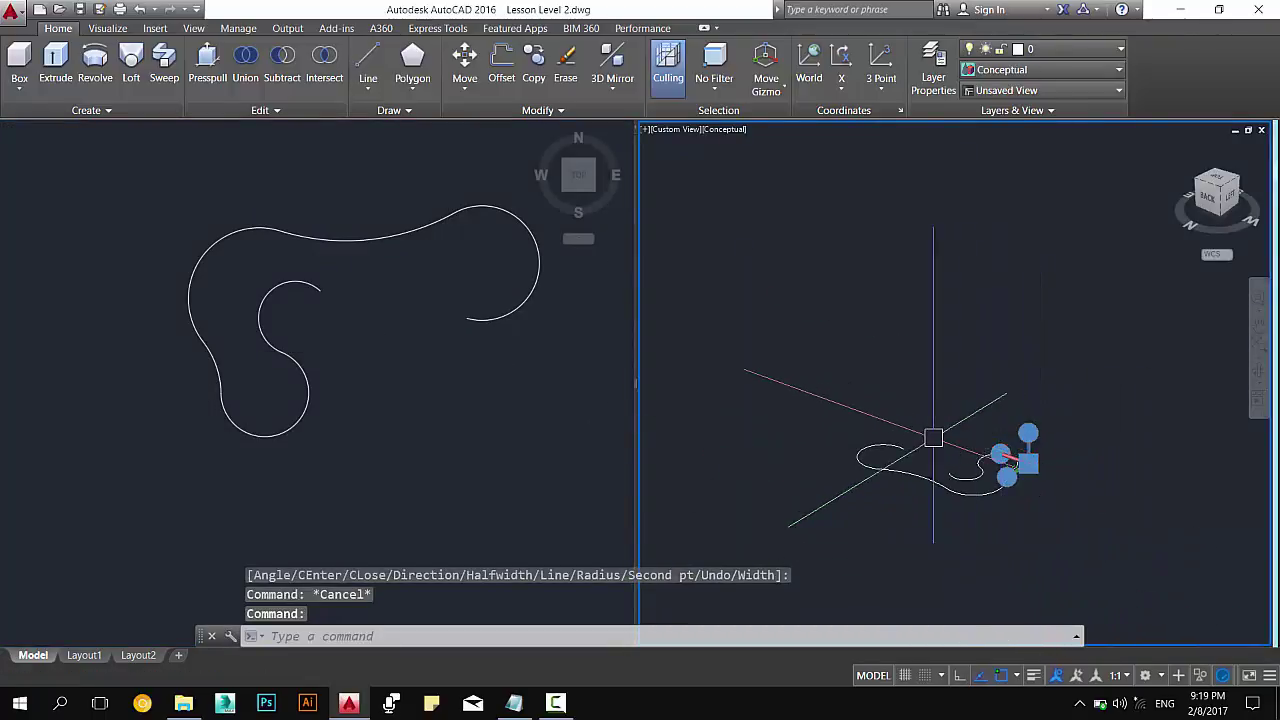
key(Escape)
scroll(918, 456, up, 5)
text(c)
key(Return)
scroll(918, 456, up, 1)
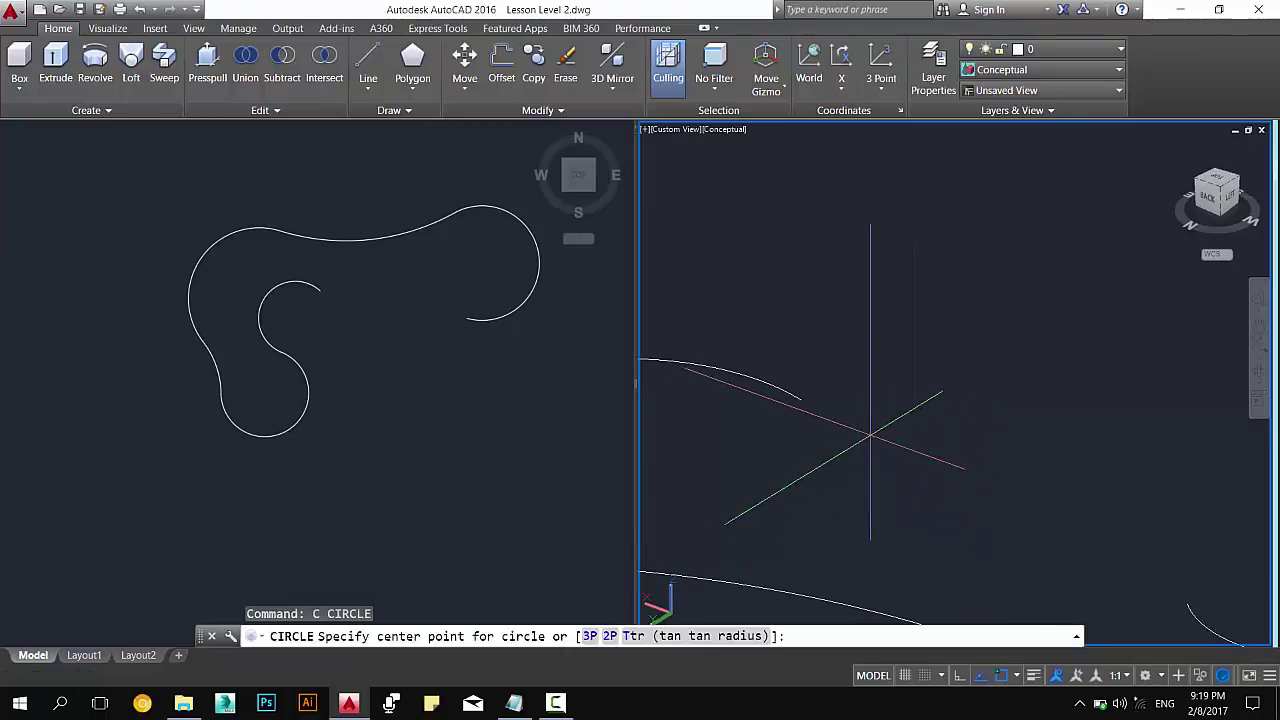
click(800, 400)
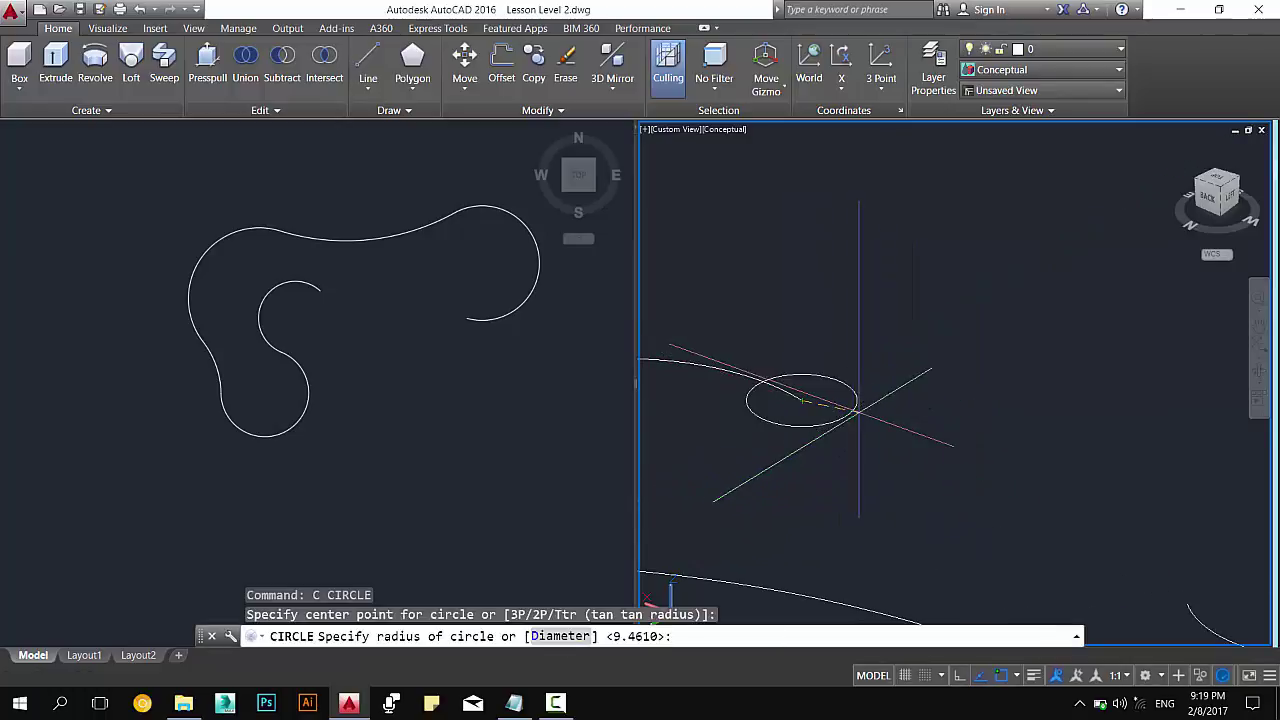
click(858, 405)
key(Escape)
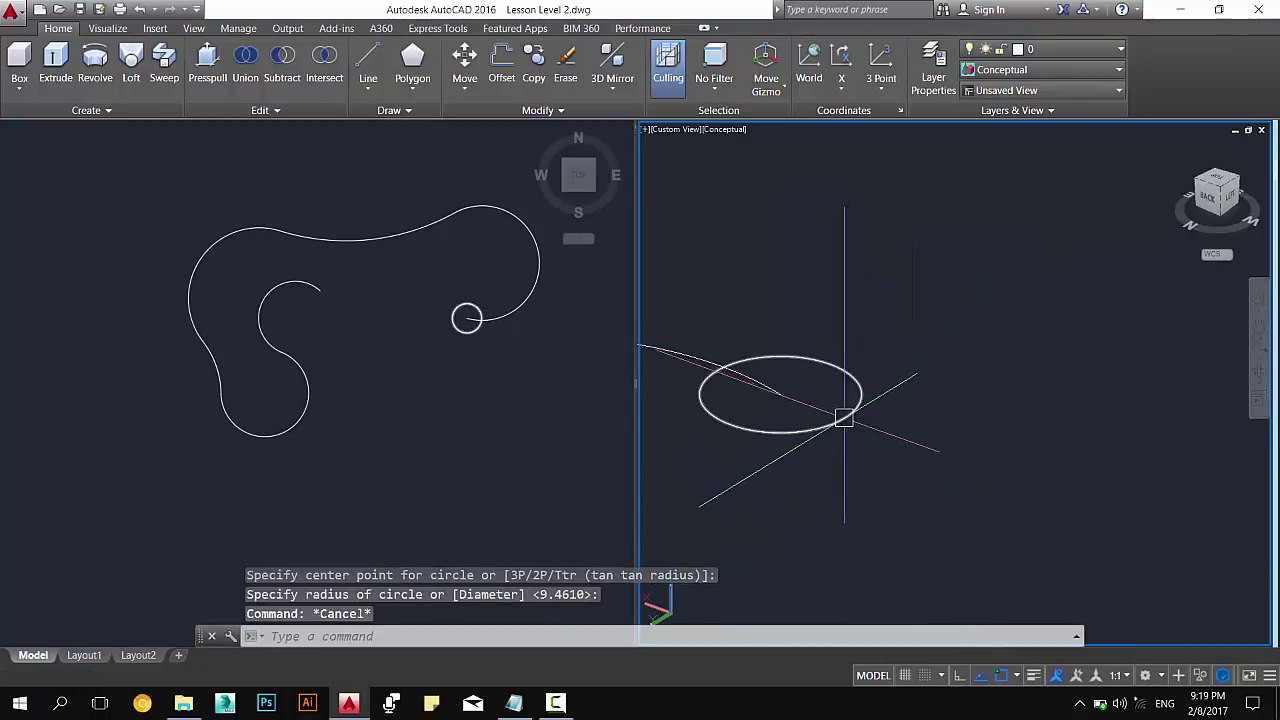
Rotate the circle 90 degrees about the Y axis with ROTATE3D so it stands upright.
click(845, 418)
middle_drag(808, 397, 858, 361)
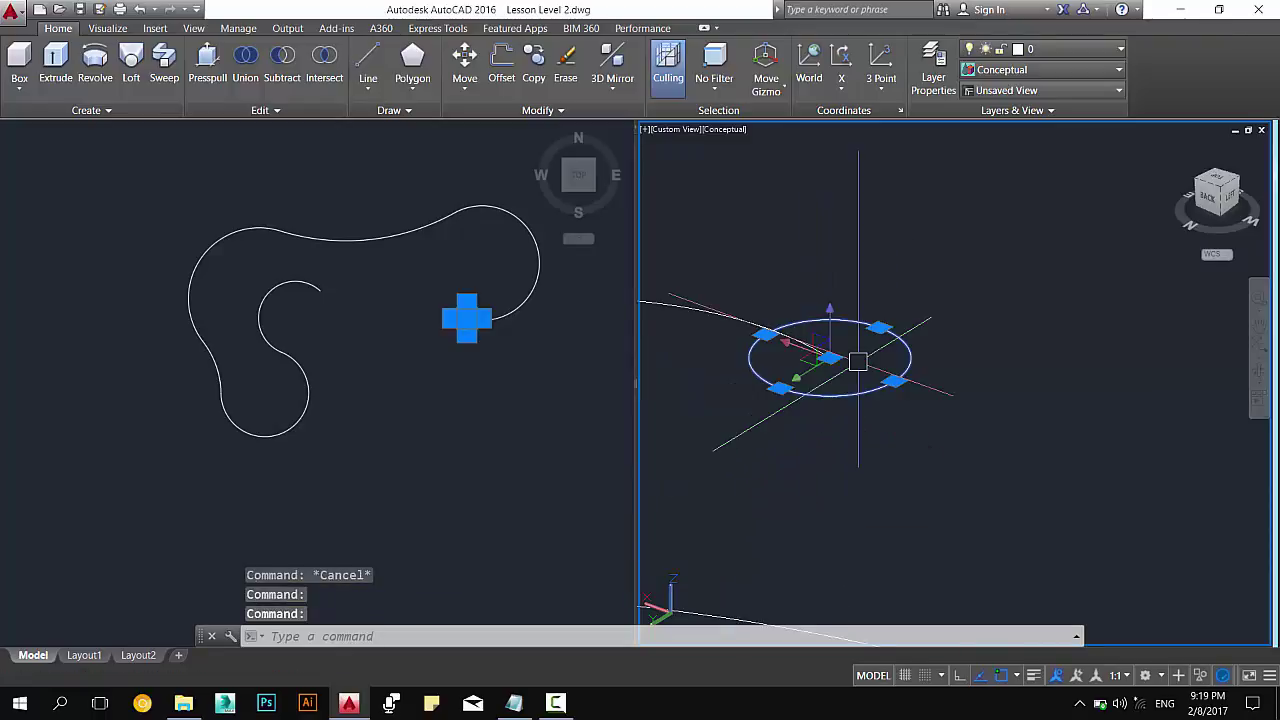
text(rot)
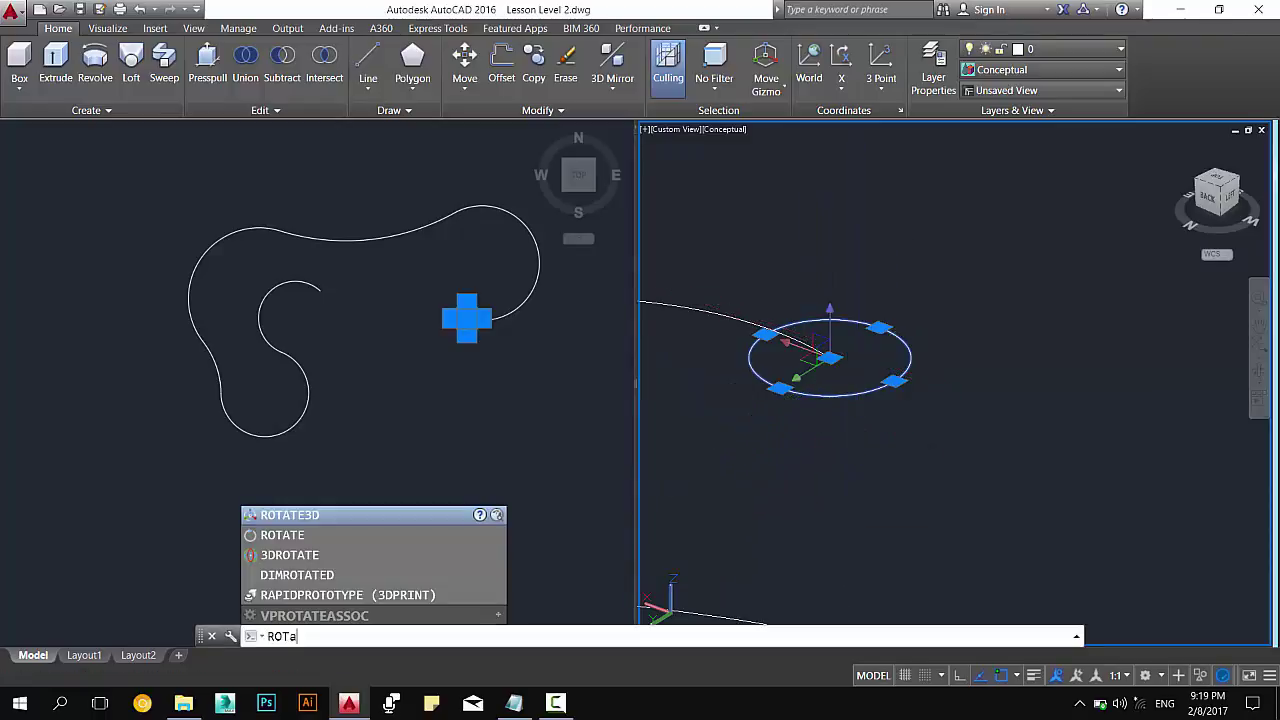
text(te3e)
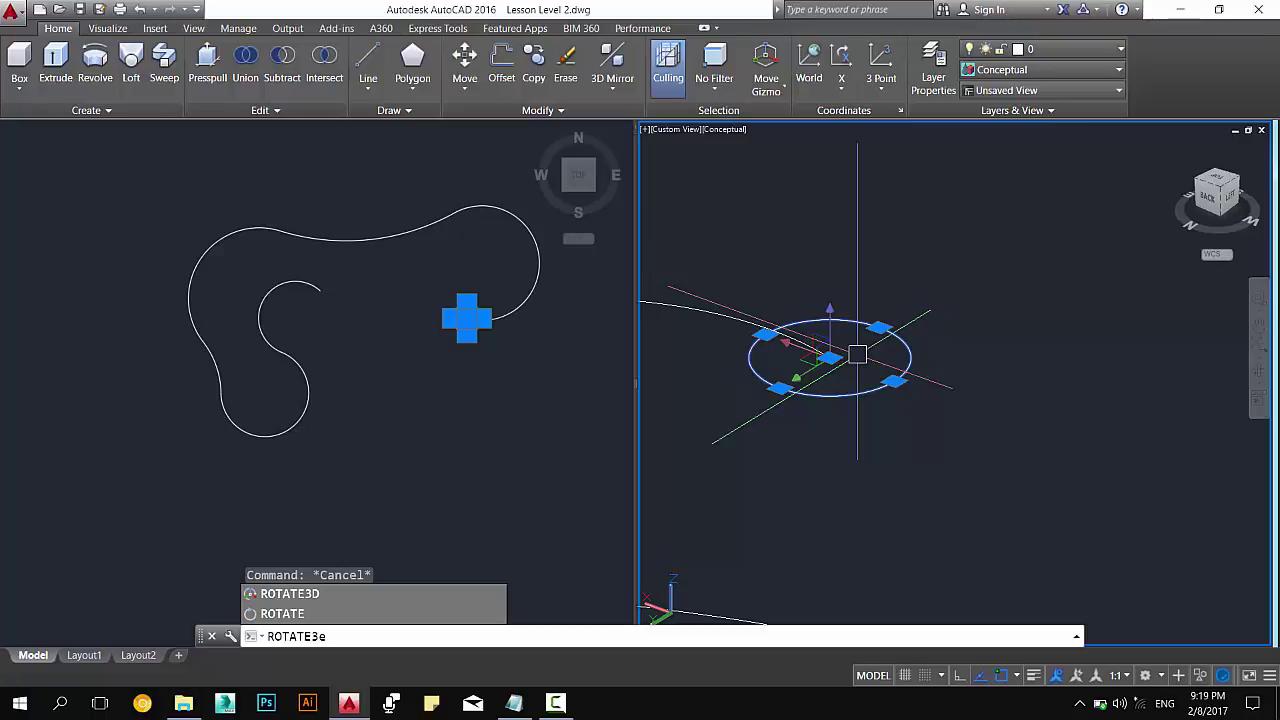
key(Return)
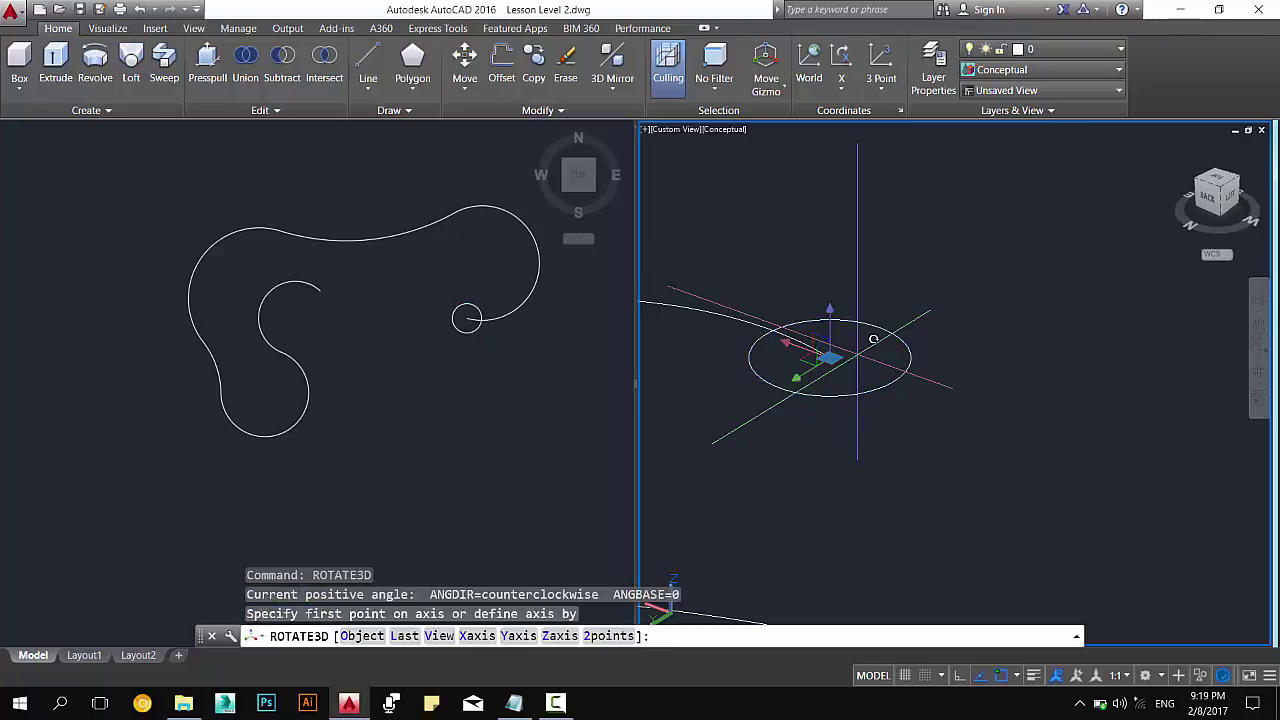
scroll(873, 340, up, 1)
scroll(850, 342, up, 1)
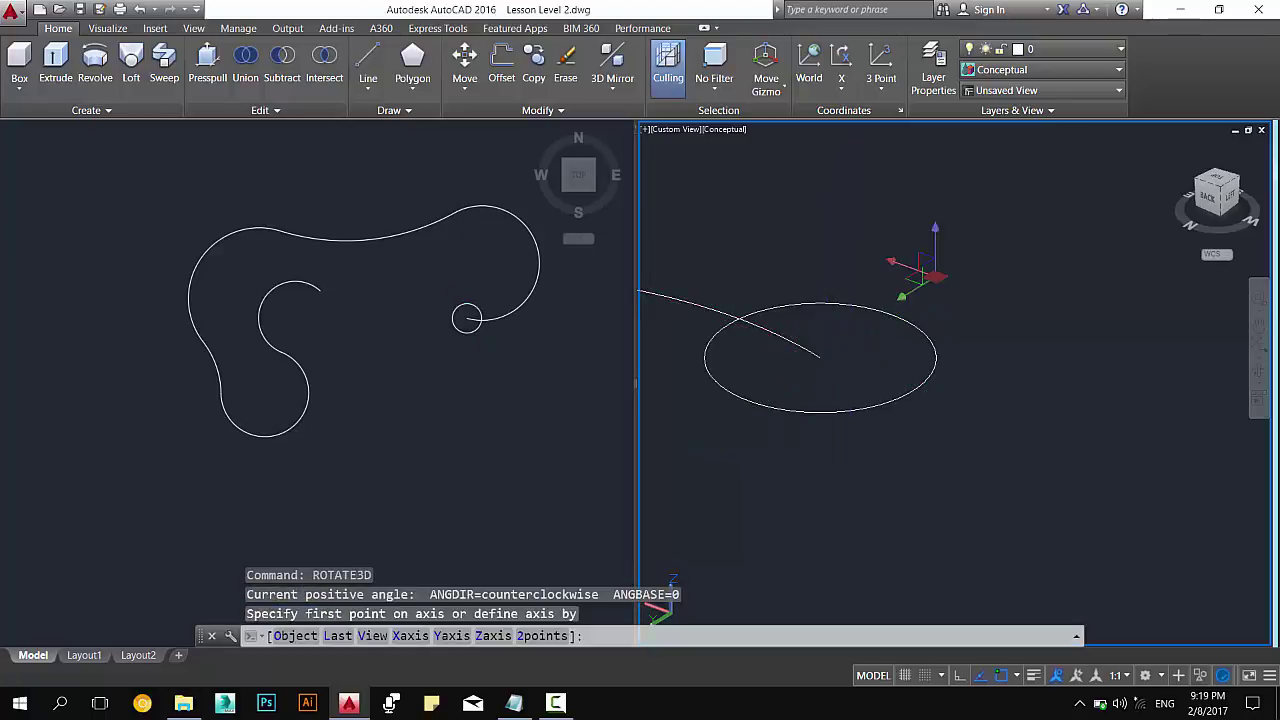
shift+middle_click(905, 287)
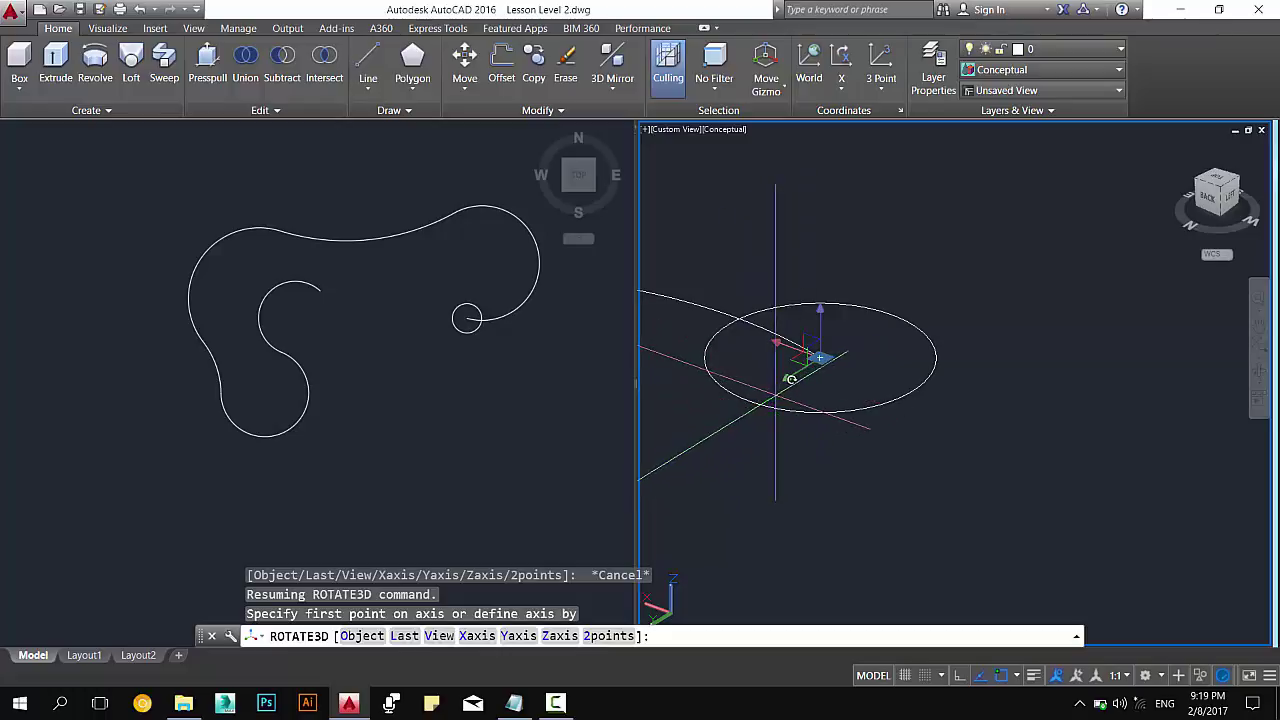
text(y)
key(Return)
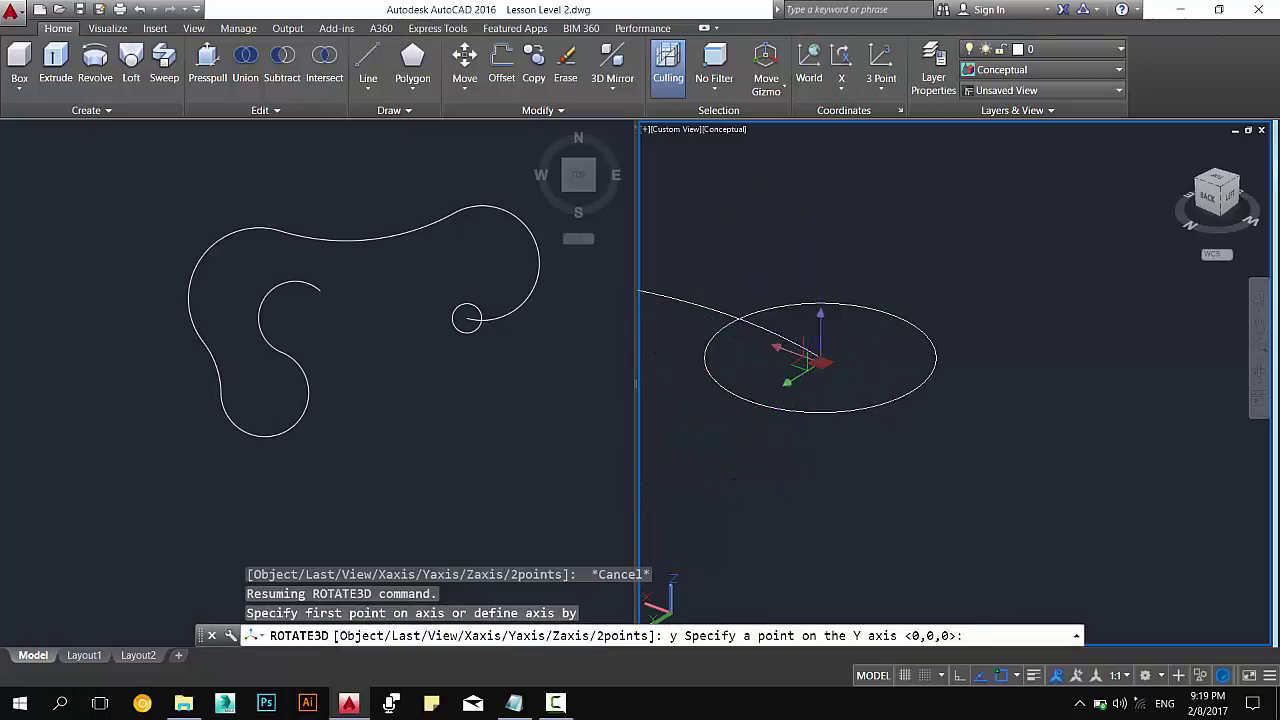
middle_click(893, 316)
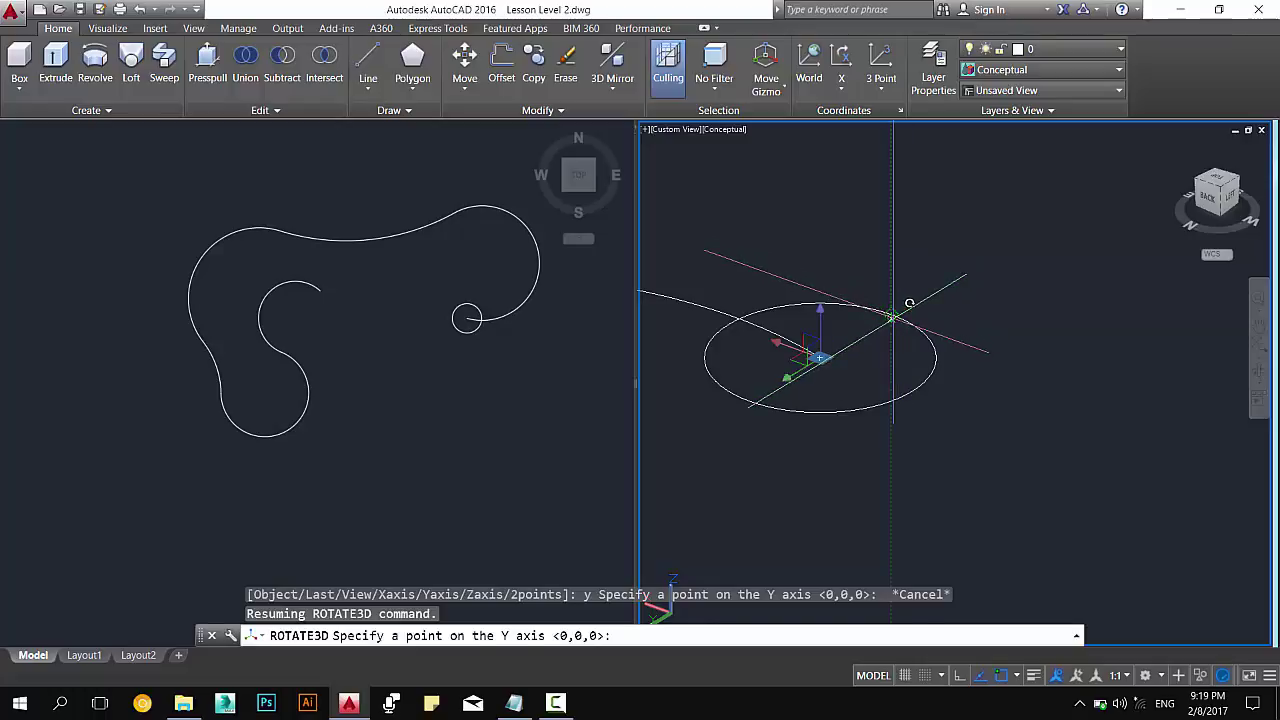
click(893, 316)
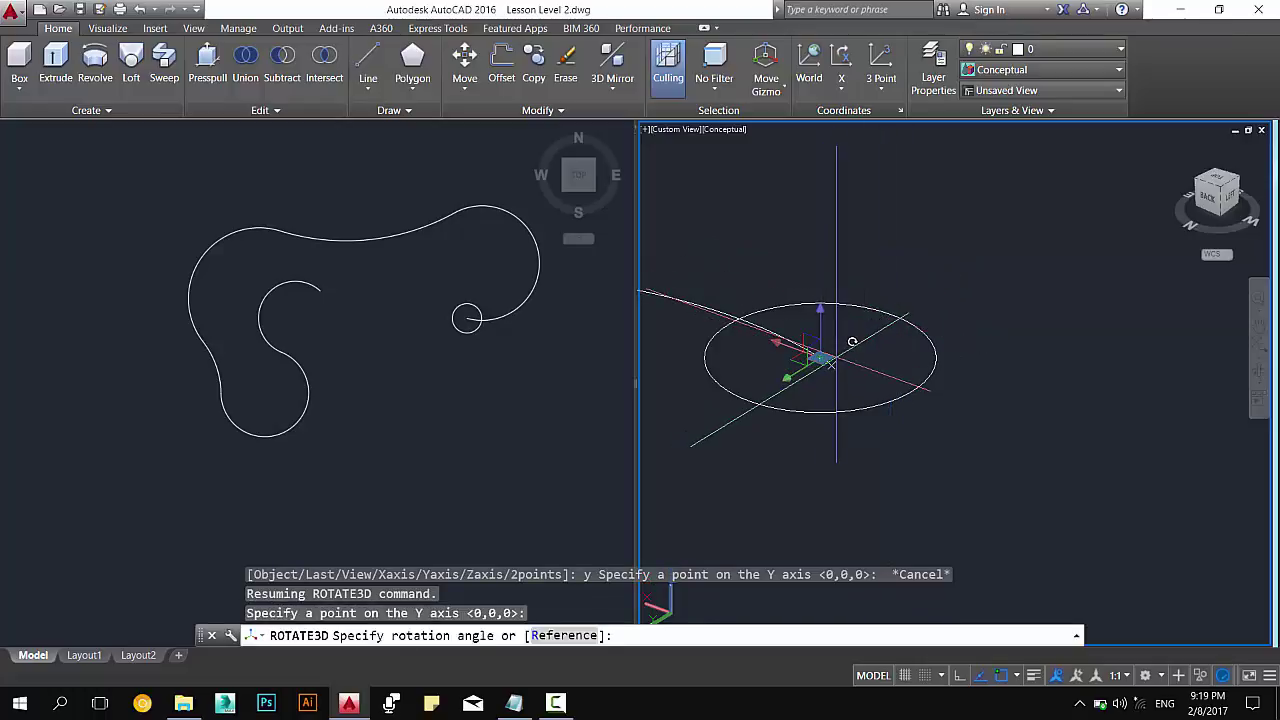
text(90)
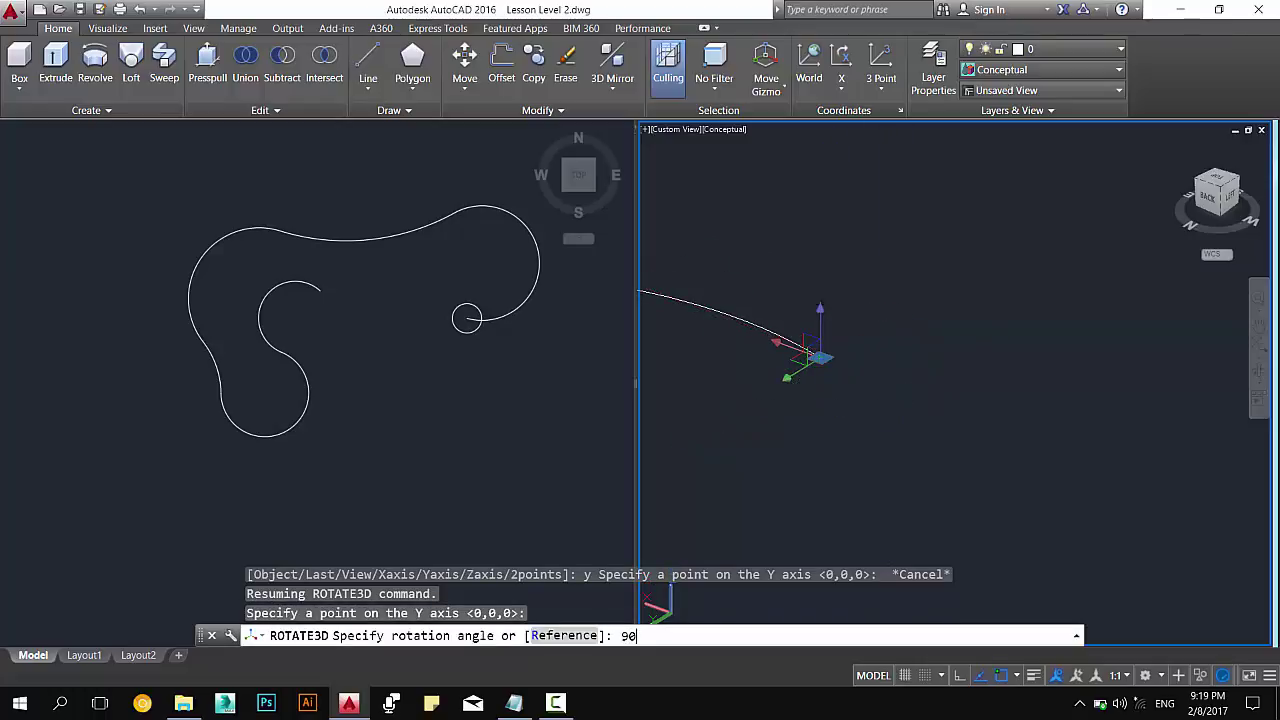
key(Return)
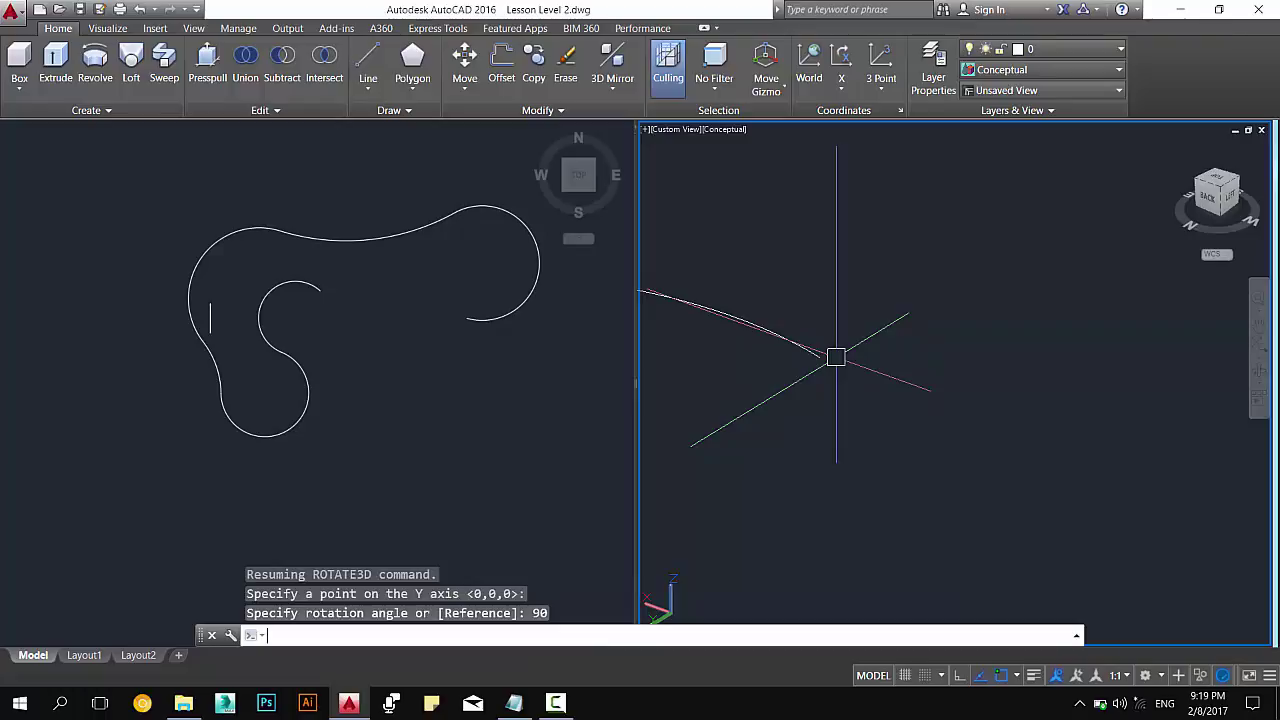
scroll(836, 357, down, 2)
scroll(866, 357, down, 2)
scroll(1050, 375, down, 2)
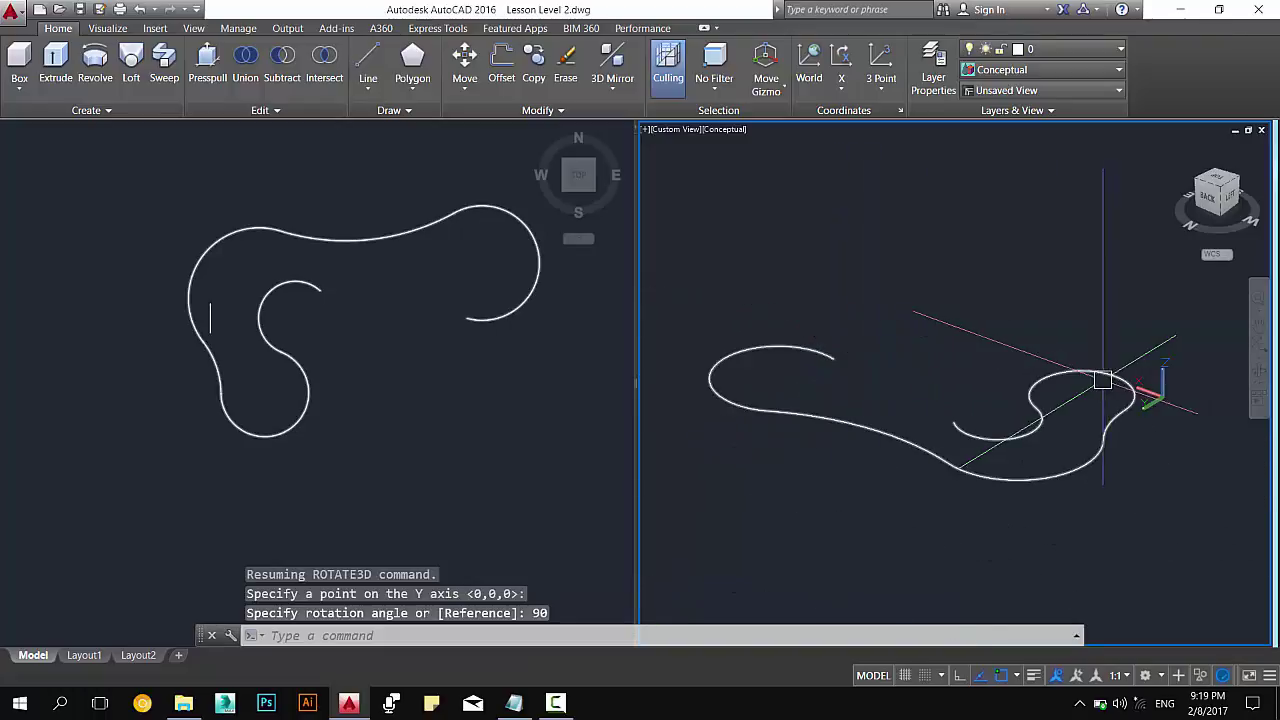
scroll(1100, 398, down, 1)
scroll(1096, 465, up, 2)
click(1090, 466)
Grip-move the circle's centre onto the curve's right end.
scroll(1060, 468, up, 2)
text(m)
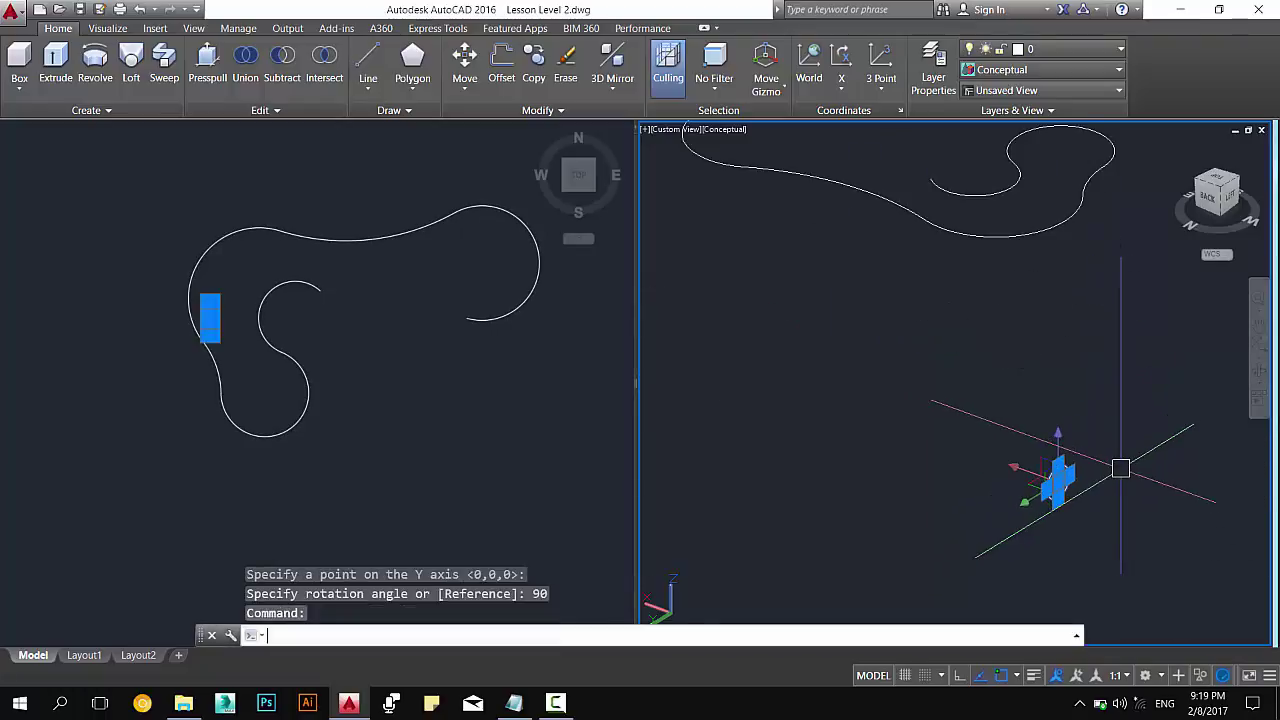
key(Return)
click(1058, 484)
key(Escape)
click(1060, 470)
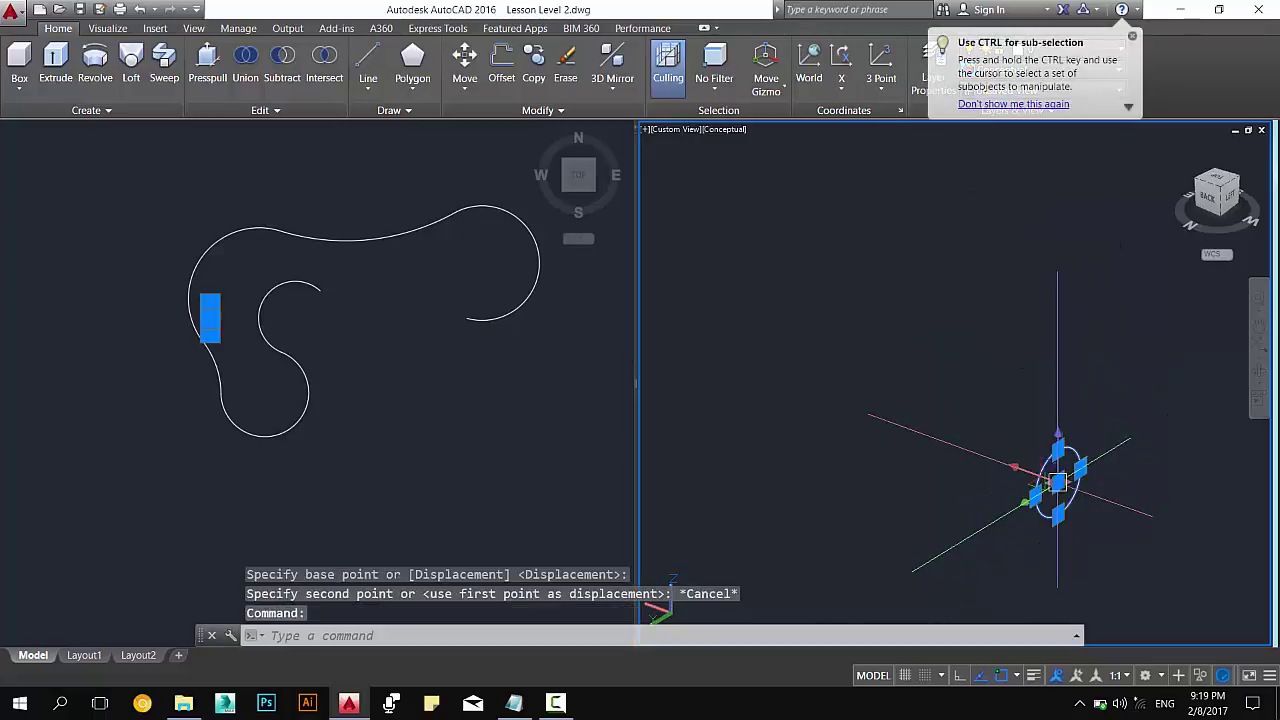
click(1058, 484)
scroll(1058, 484, down, 3)
scroll(940, 292, up, 2)
scroll(940, 290, up, 1)
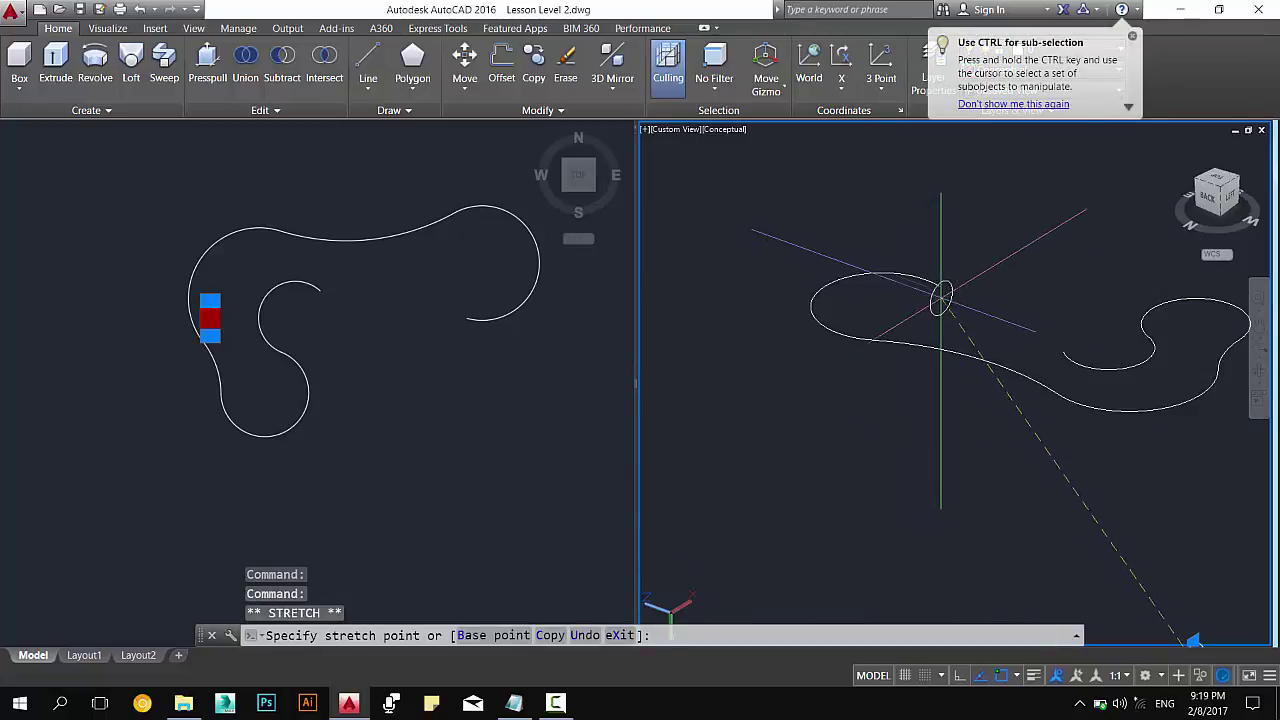
click(940, 287)
middle_drag(940, 290, 902, 338)
Sweep the upright circle along the curve into a solid tube.
text(sweep)
key(Return)
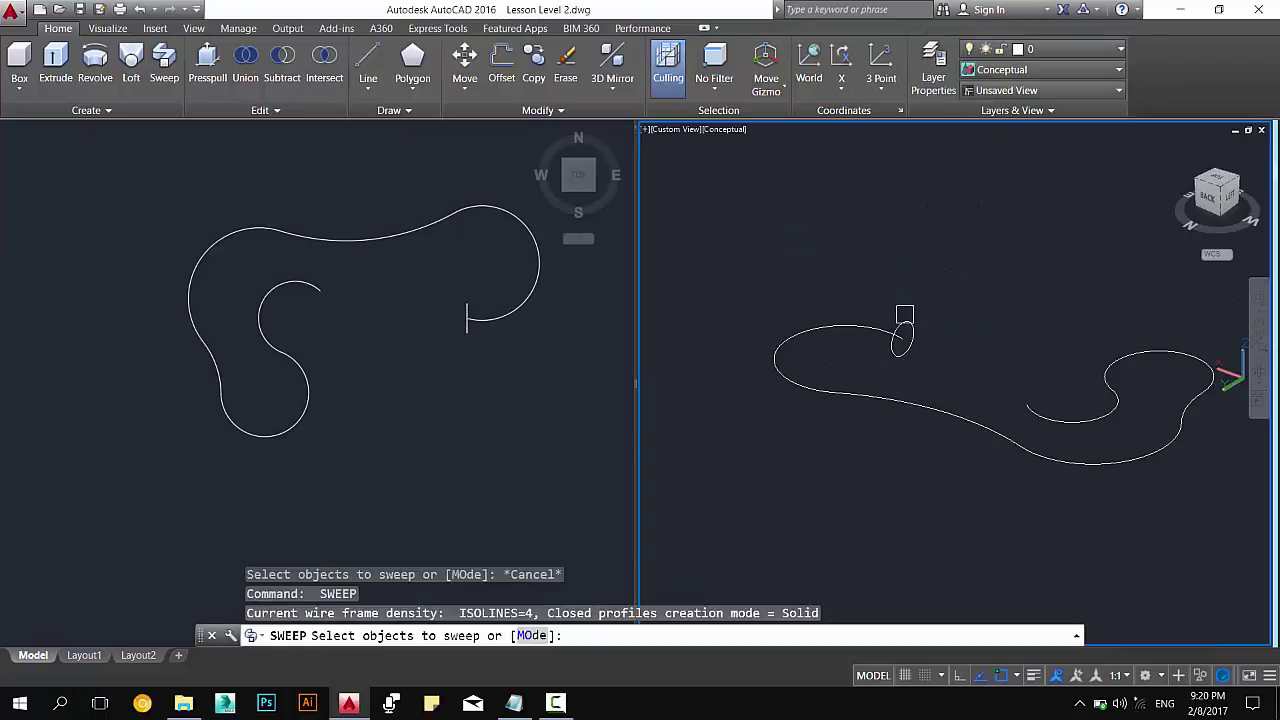
click(904, 323)
key(Return)
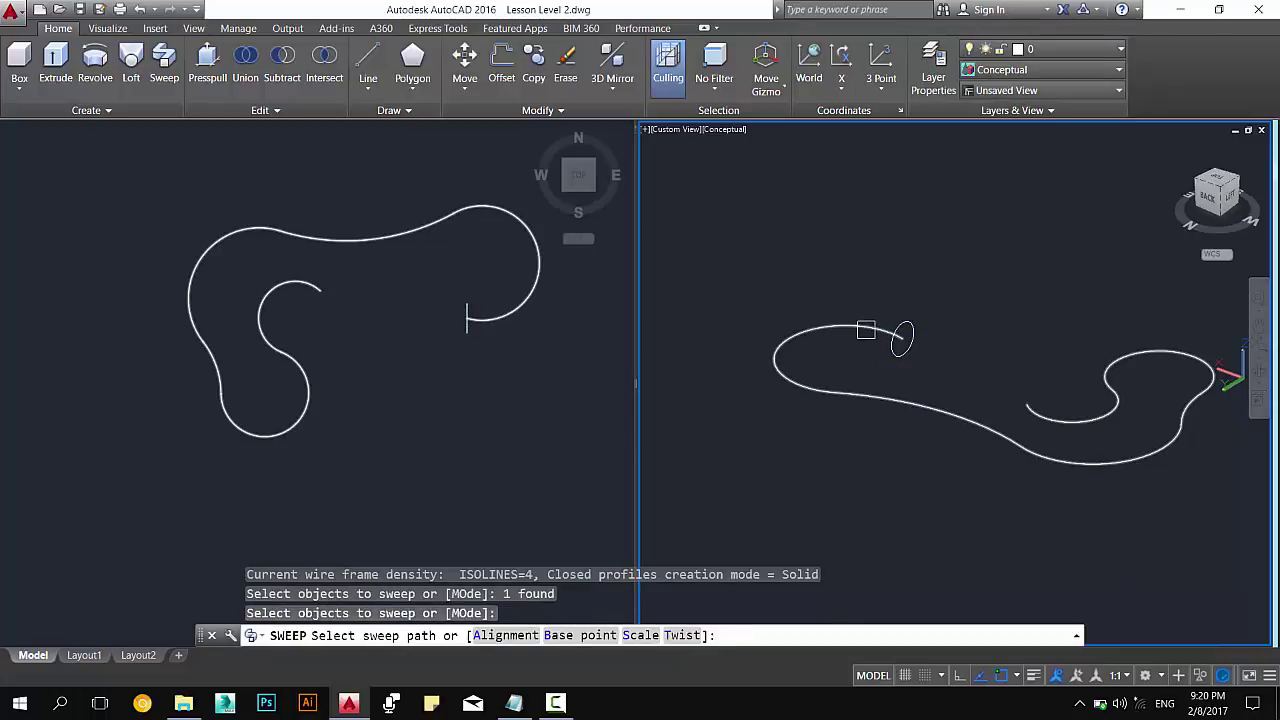
click(866, 330)
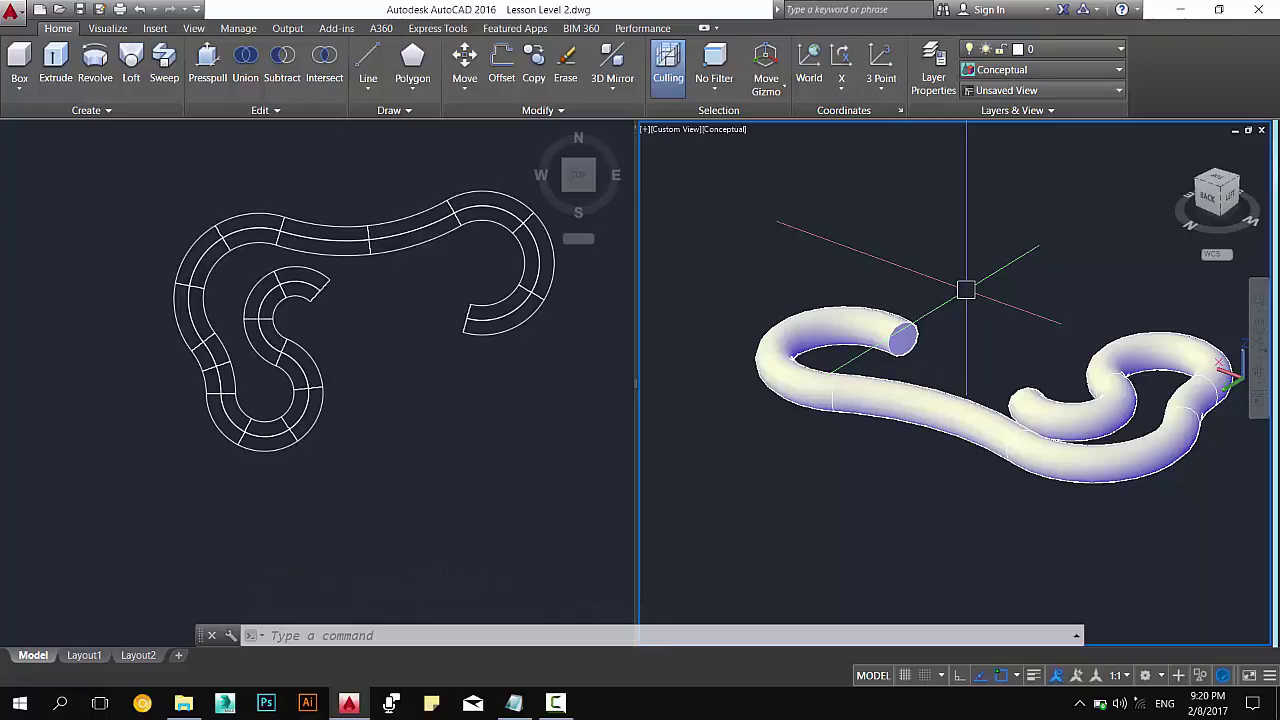
click(352, 390)
click(448, 325)
Undo back to before the sweep, removing the tube.
middle_drag(383, 357, 383, 400)
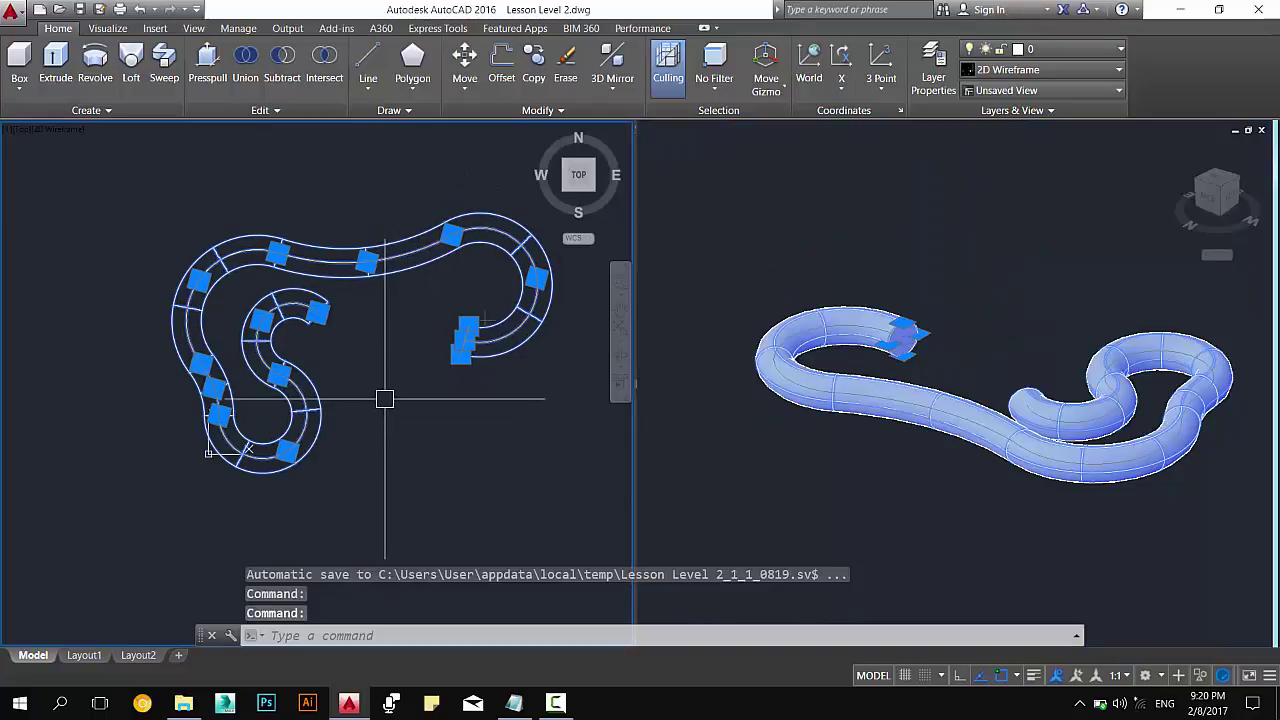
key(Escape)
key(Escape)
key(ctrl+z)
key(ctrl+z)
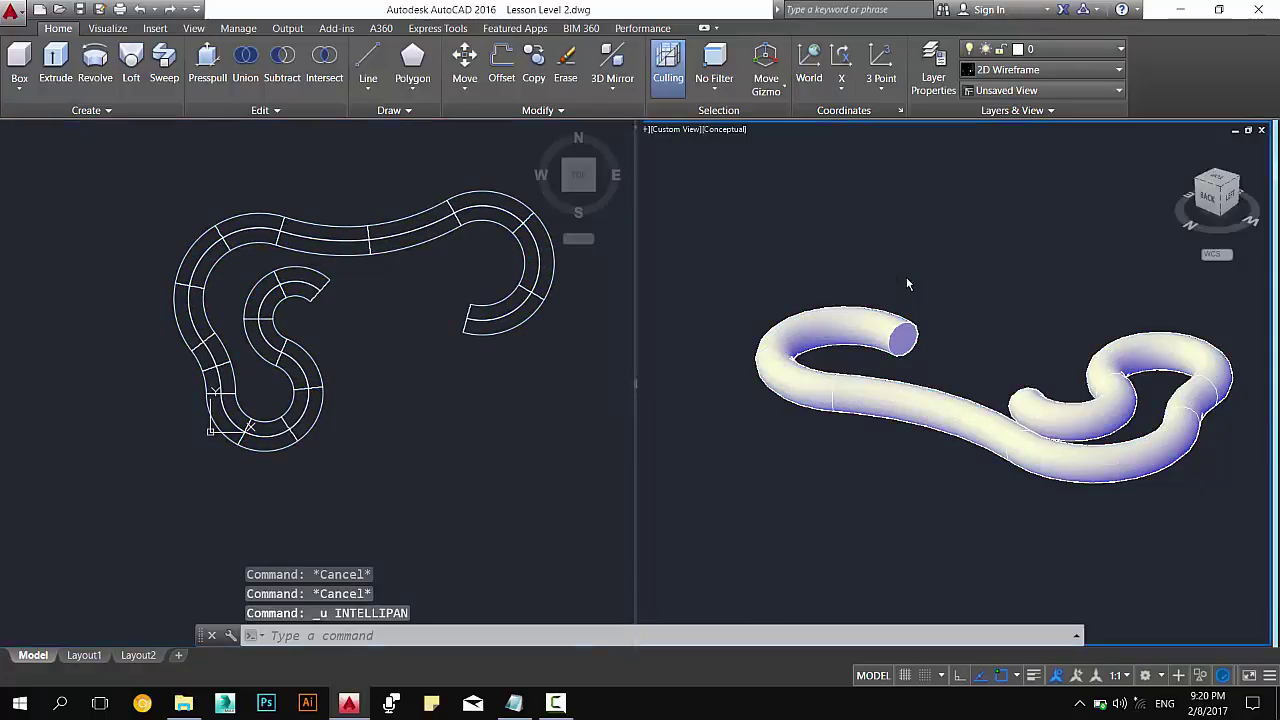
key(ctrl+z)
scroll(908, 286, up, 2)
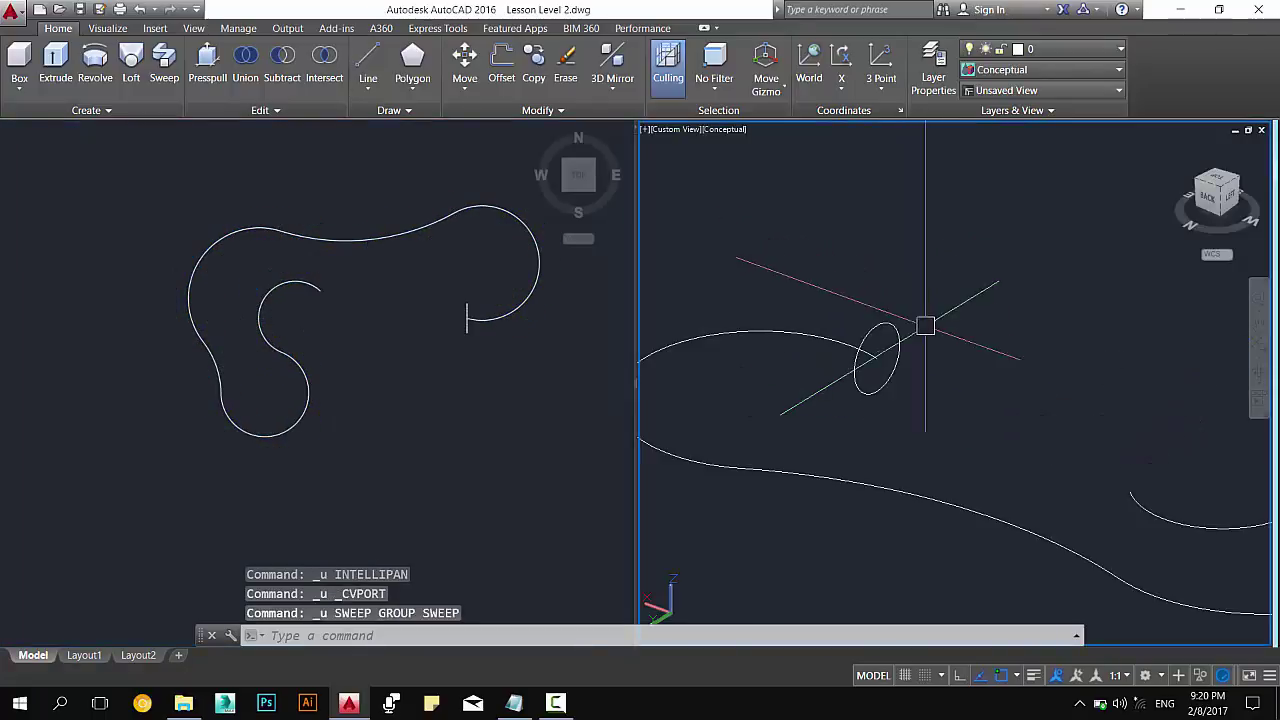
scroll(920, 323, up, 2)
scroll(871, 354, up, 2)
key(Escape)
key(Escape)
key(Escape)
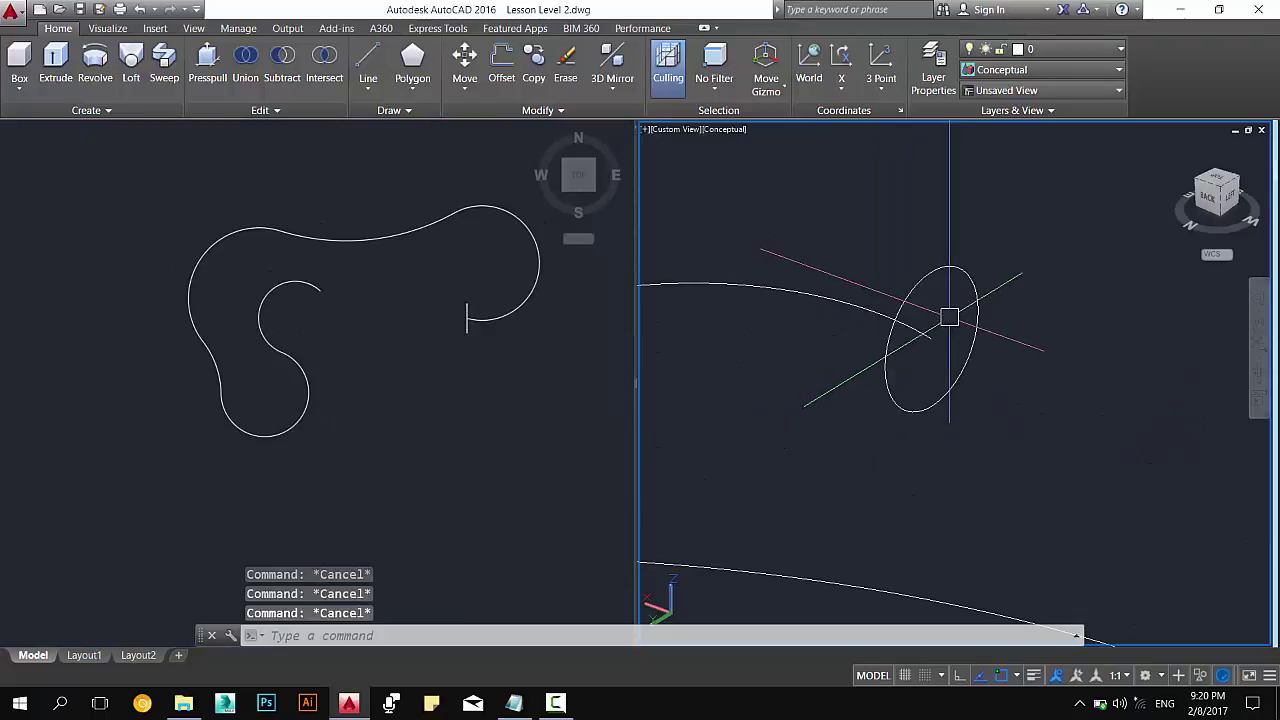
Start a 3dpolyline entry in the Notepad alias list, then return to the drawing.
key(alt+Tab)
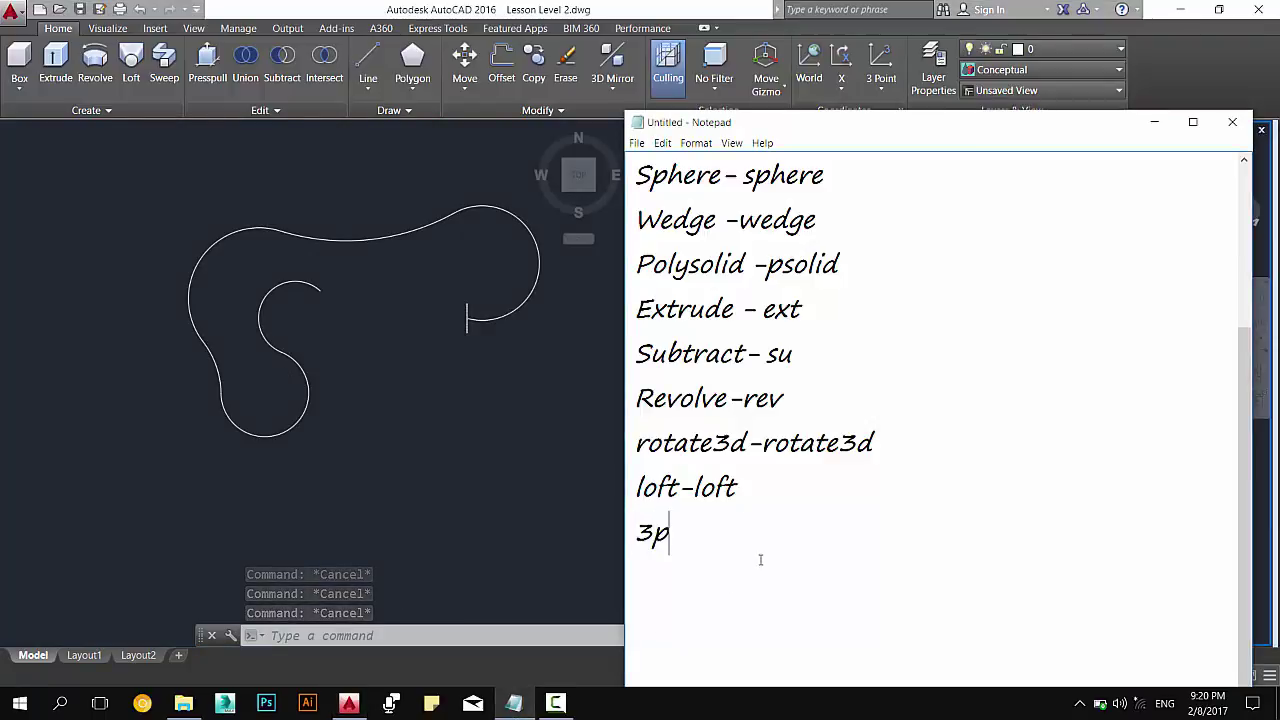
key(Left)
text(3)
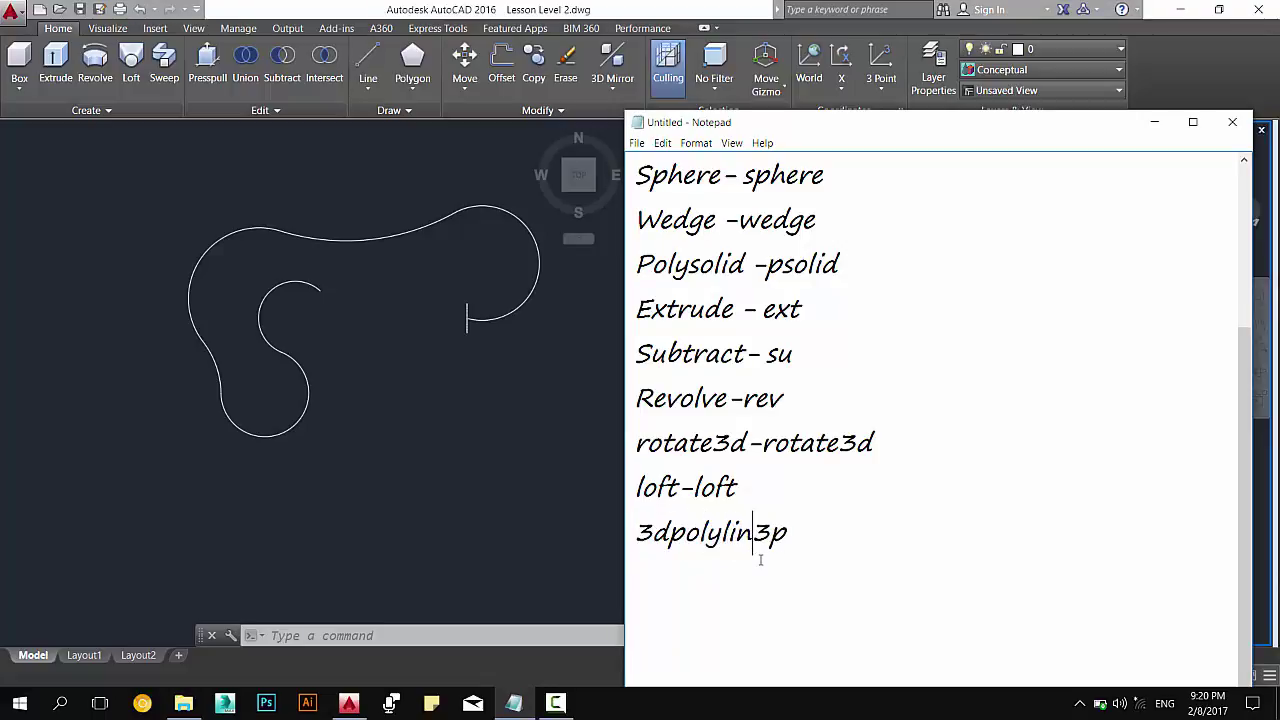
key(alt+Tab)
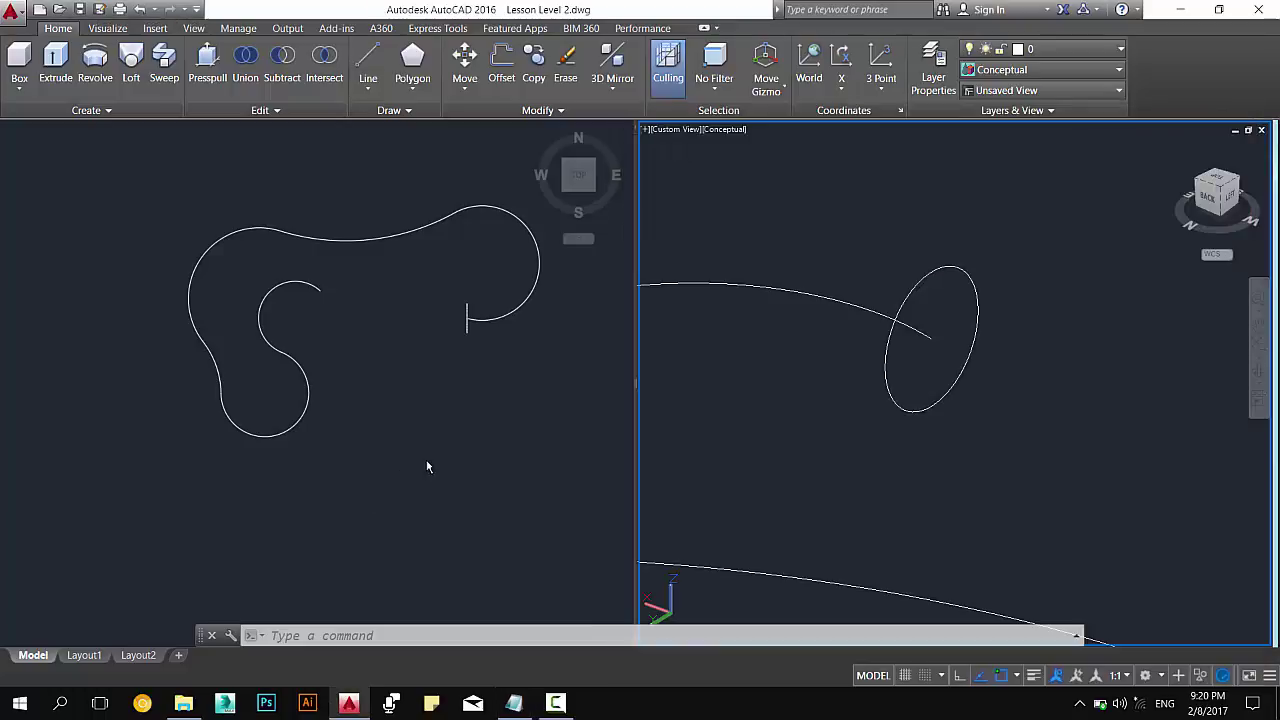
Draw a two-segment 3D polyline profile from the ellipse's centre with Ortho on.
text(3p)
key(Return)
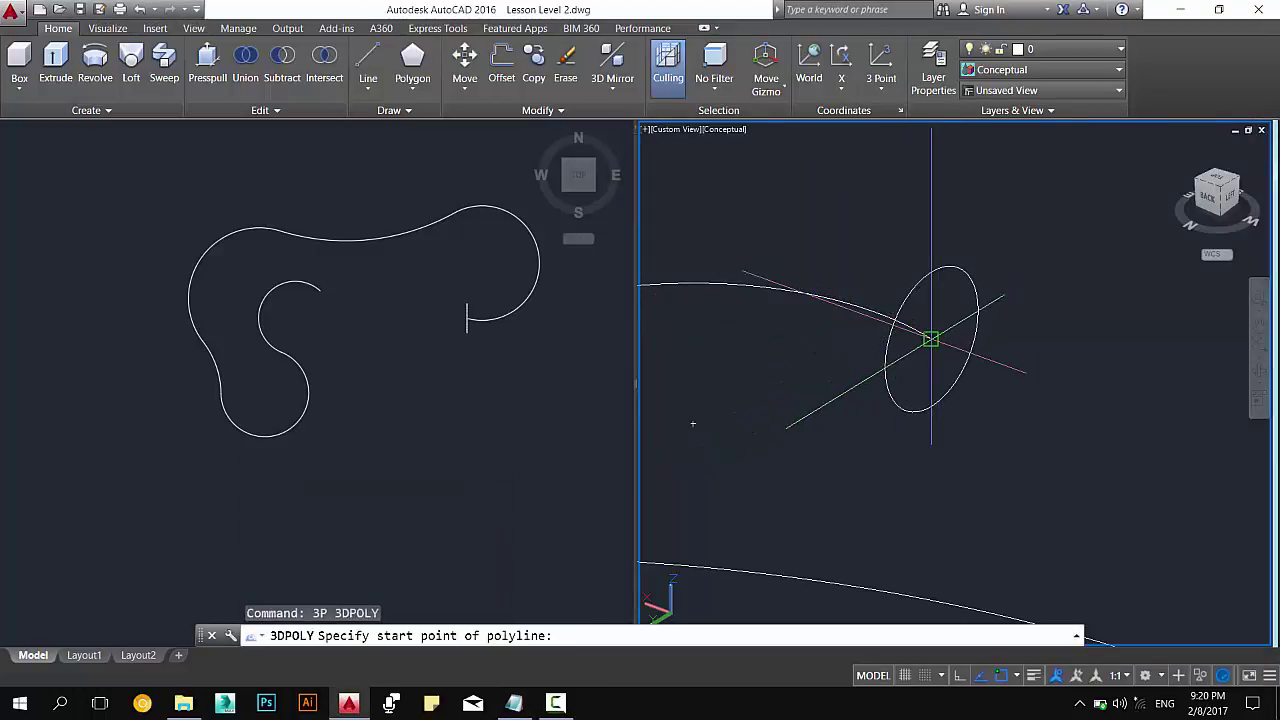
click(930, 338)
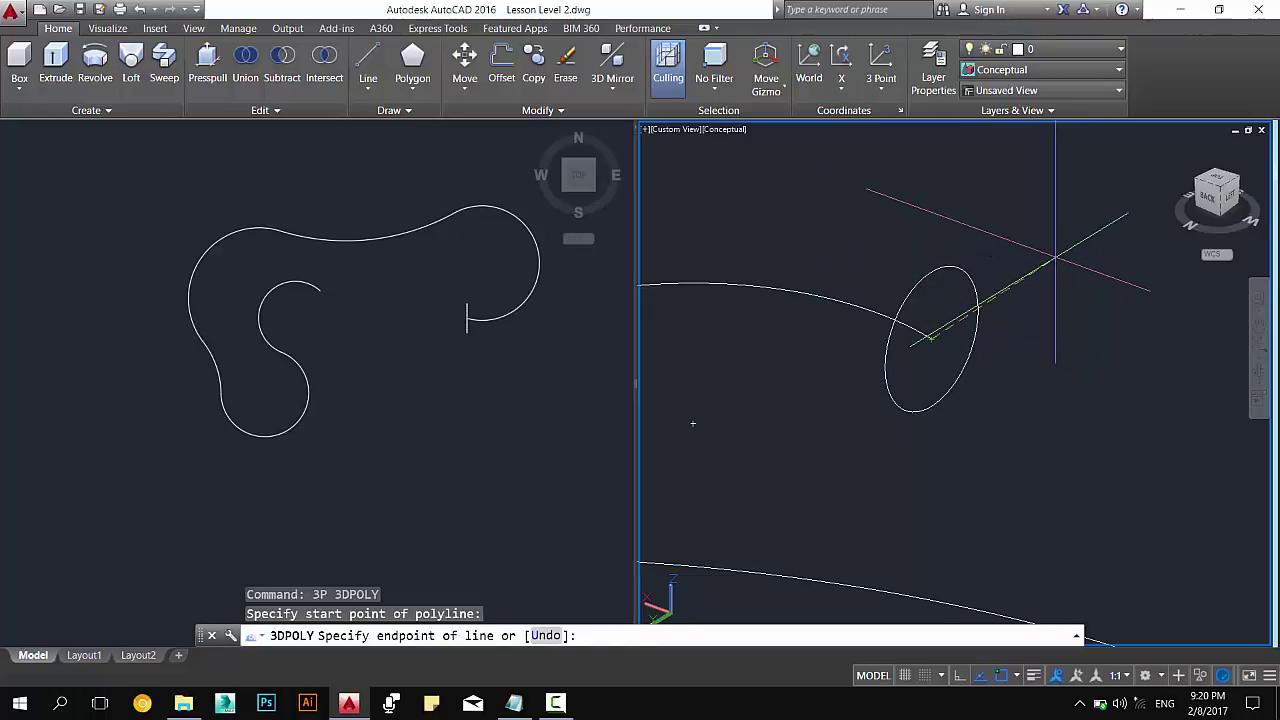
key(F8)
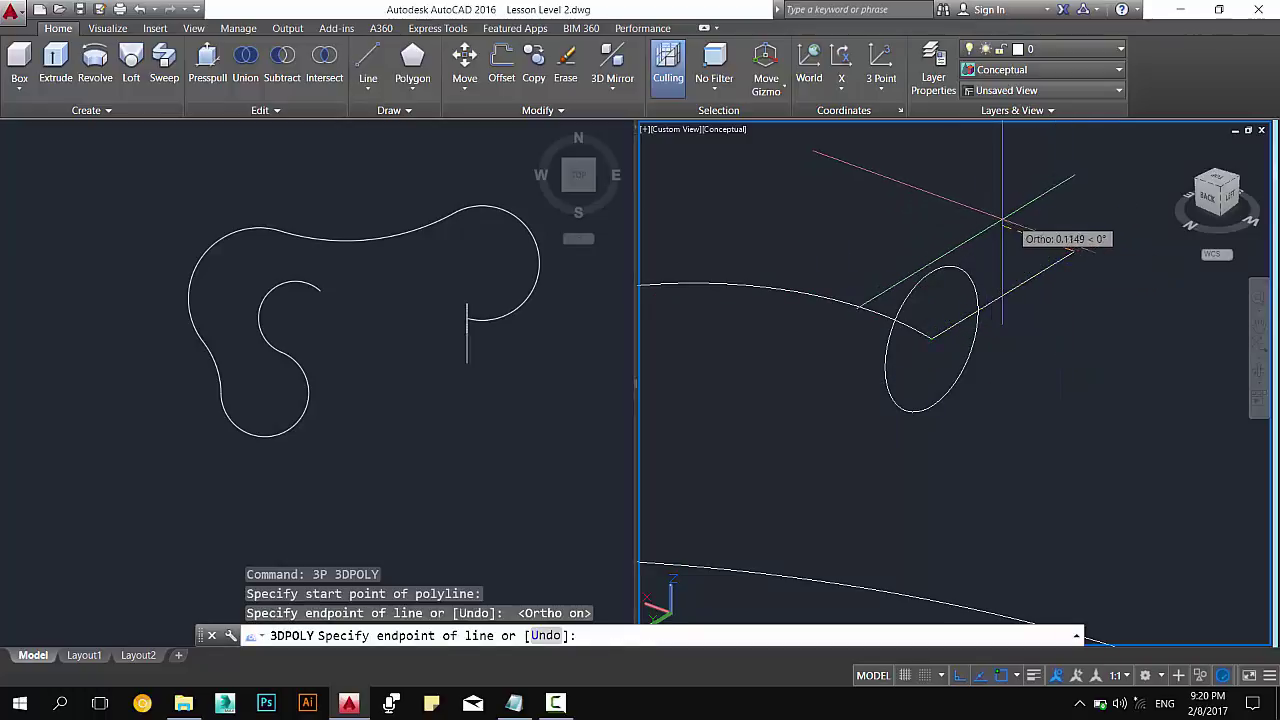
click(1095, 145)
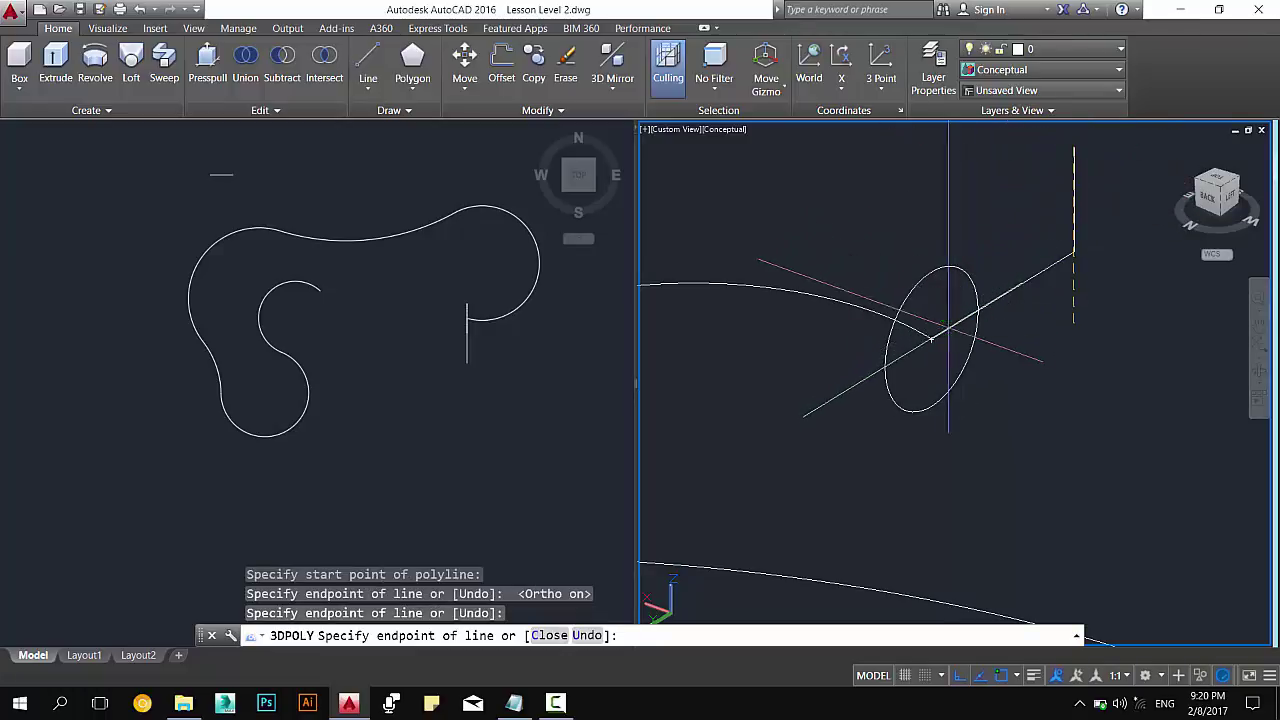
click(988, 300)
scroll(943, 333, down, 2)
middle_drag(943, 333, 940, 390)
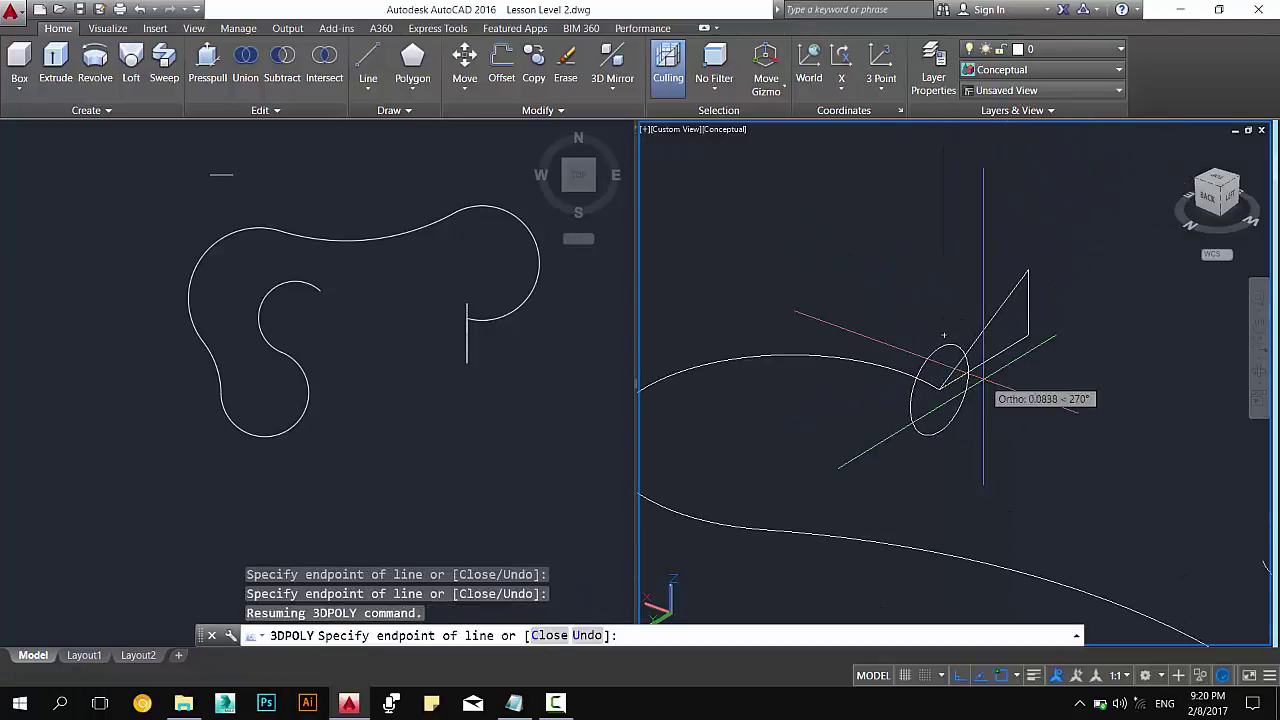
key(Escape)
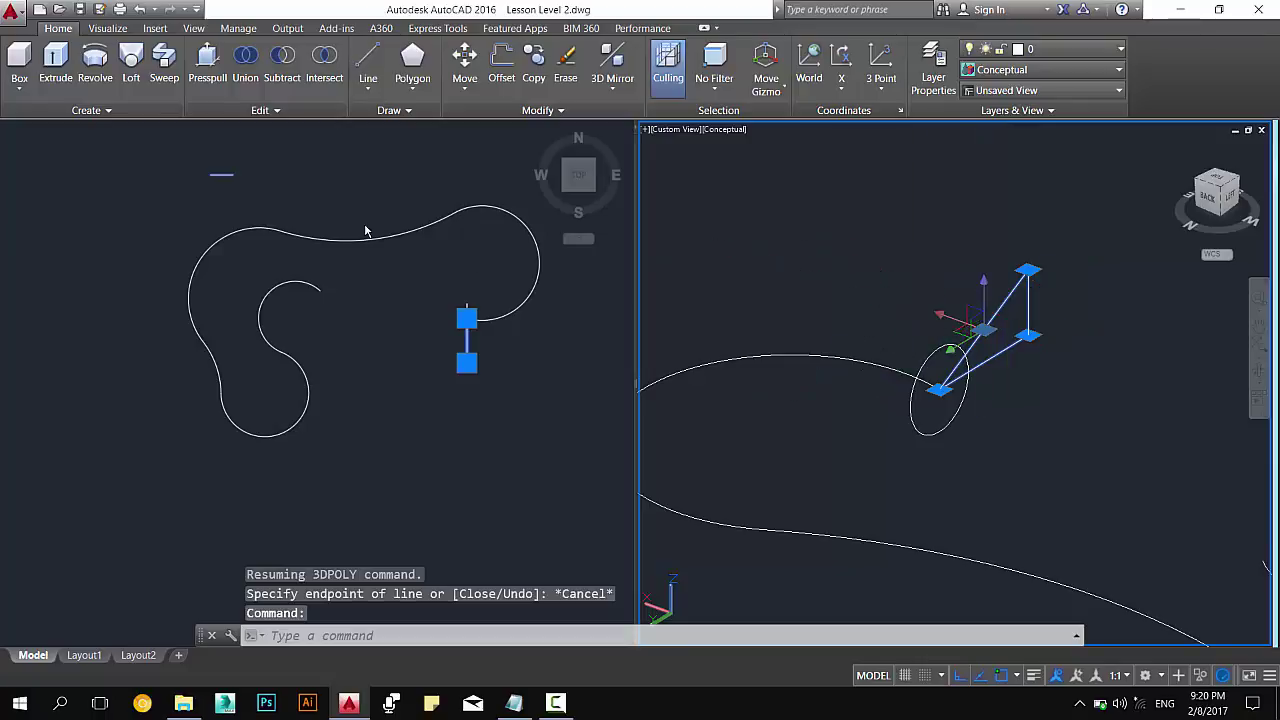
Pan and orbit the views, selecting the curved path and new profile to check them.
click(276, 208)
middle_drag(294, 229, 288, 303)
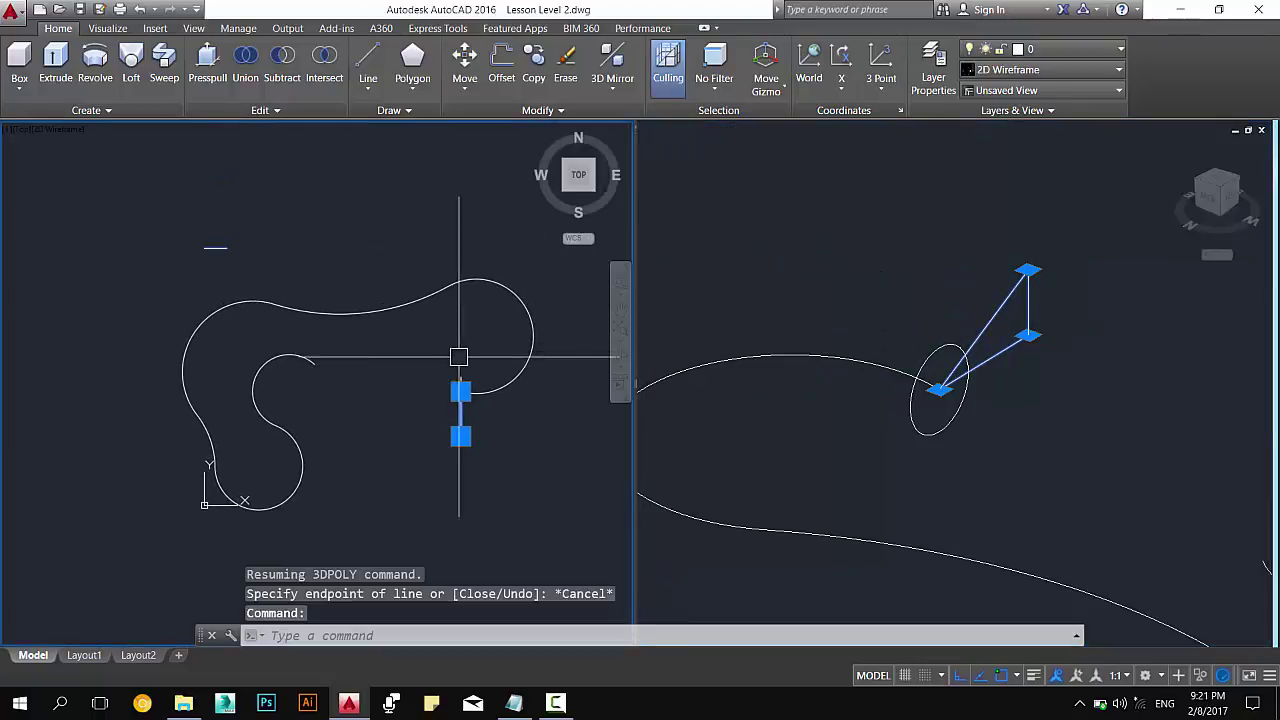
scroll(458, 357, up, 3)
key(Escape)
click(1000, 337)
key(Escape)
mouse_move(1000, 337)
shift+middle_down()
mouse_move(1060, 300)
mouse_move(920, 309)
shift+middle_up()
click(932, 306)
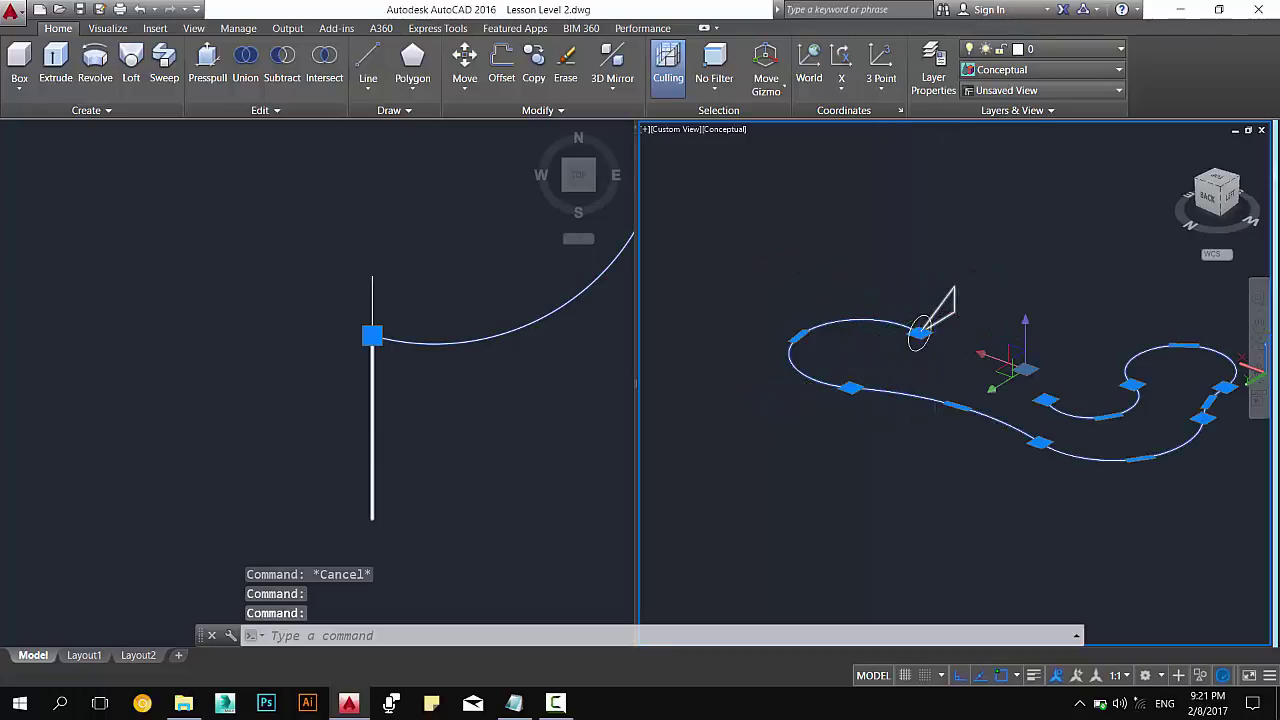
key(Escape)
click(918, 333)
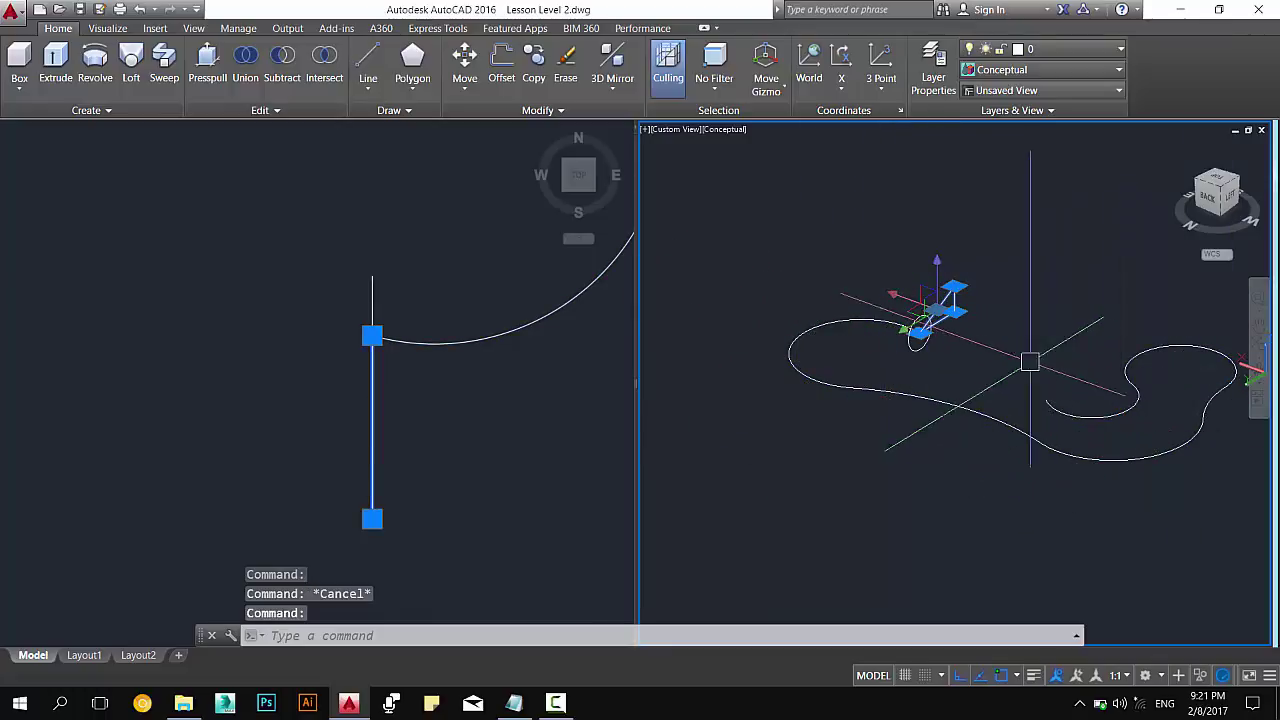
key(Escape)
key(Escape)
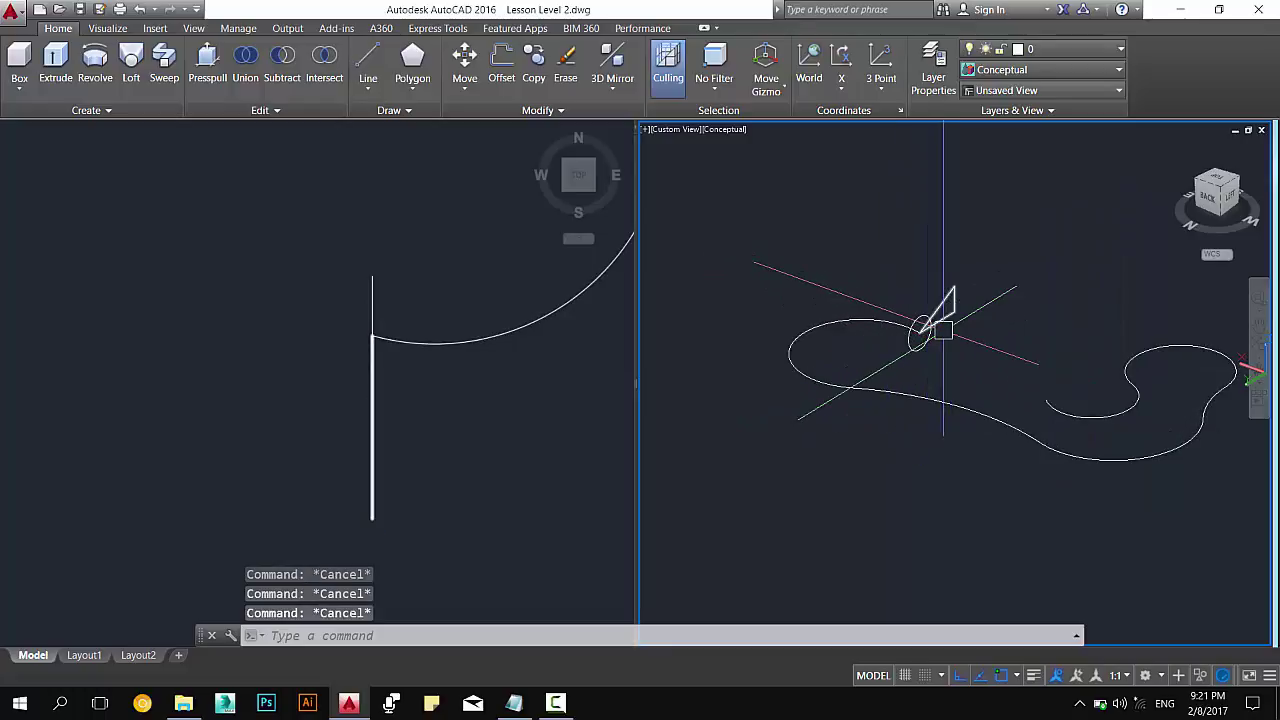
Sweep the angled 3D polyline along the curved path into a tall ribbon and view it from the side.
click(164, 85)
key(Escape)
key(Escape)
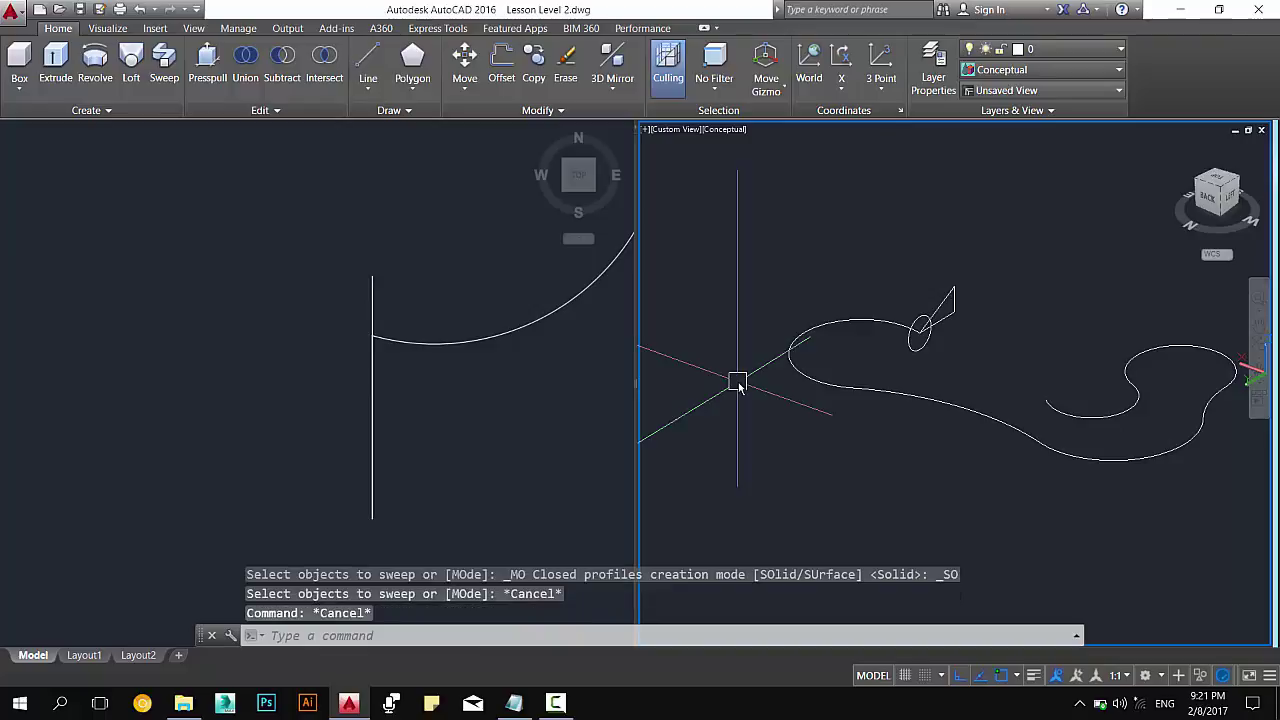
text(sweep)
key(Return)
click(947, 292)
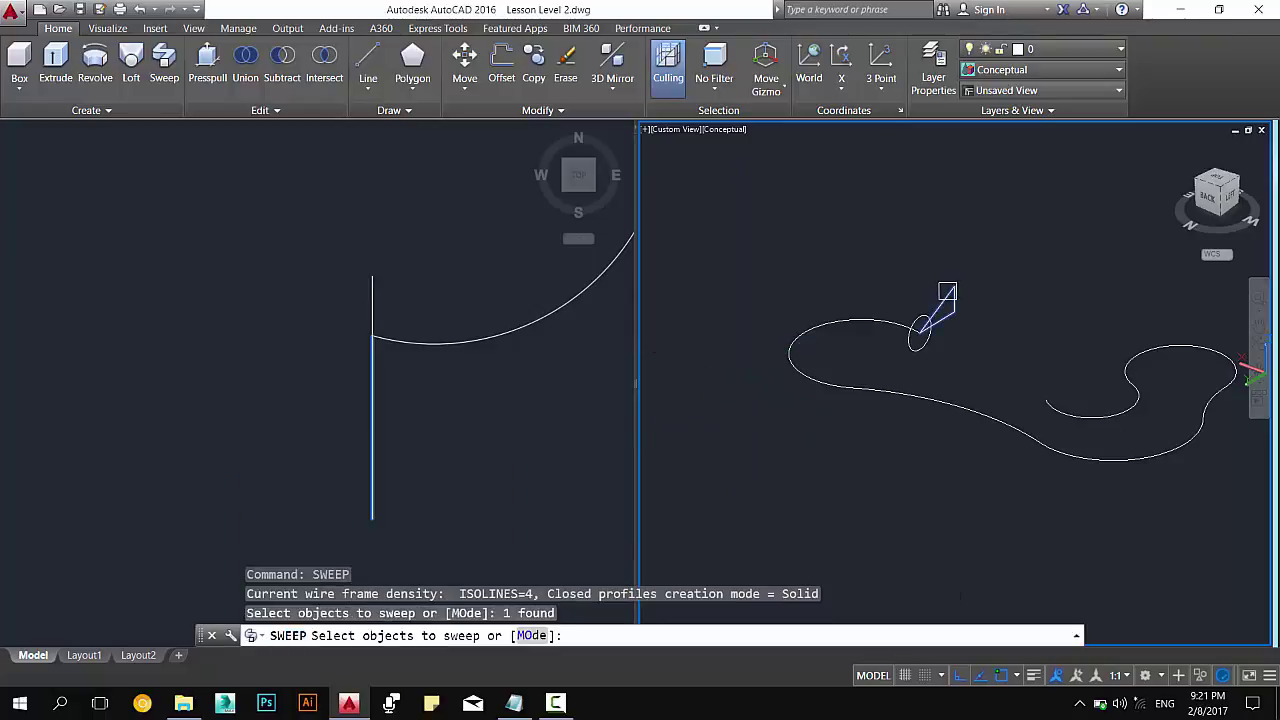
key(Return)
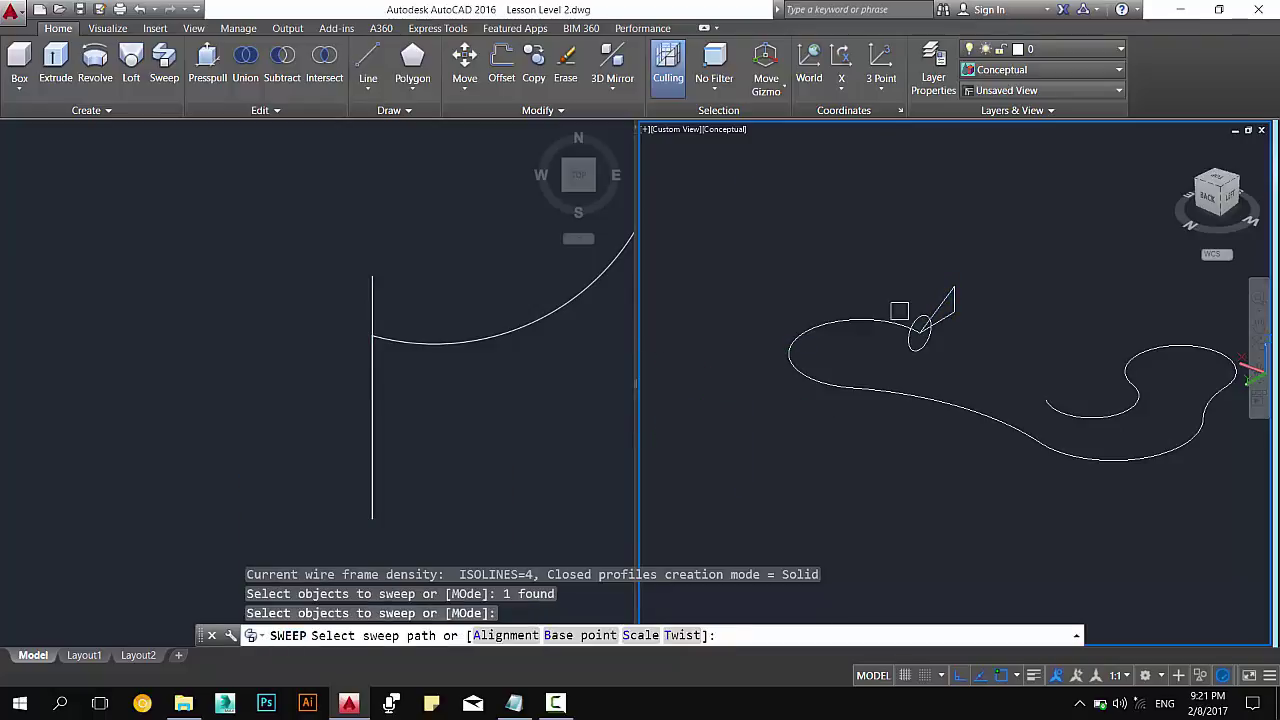
click(878, 321)
scroll(920, 340, up, 3)
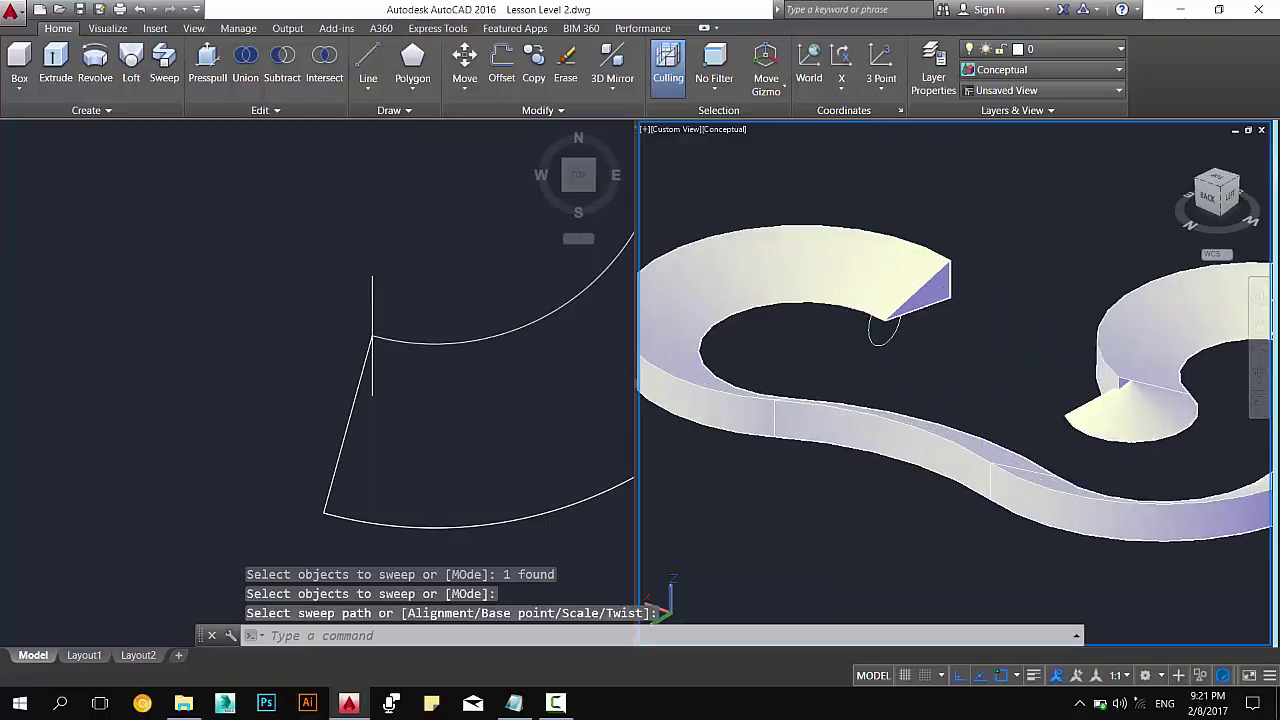
scroll(912, 366, down, 5)
mouse_move(912, 366)
shift+middle_down()
mouse_move(806, 317)
mouse_move(916, 446)
mouse_move(893, 383)
mouse_move(828, 396)
shift+middle_up()
Select the swept solid with Ctrl+A to show its path grips.
click(382, 380)
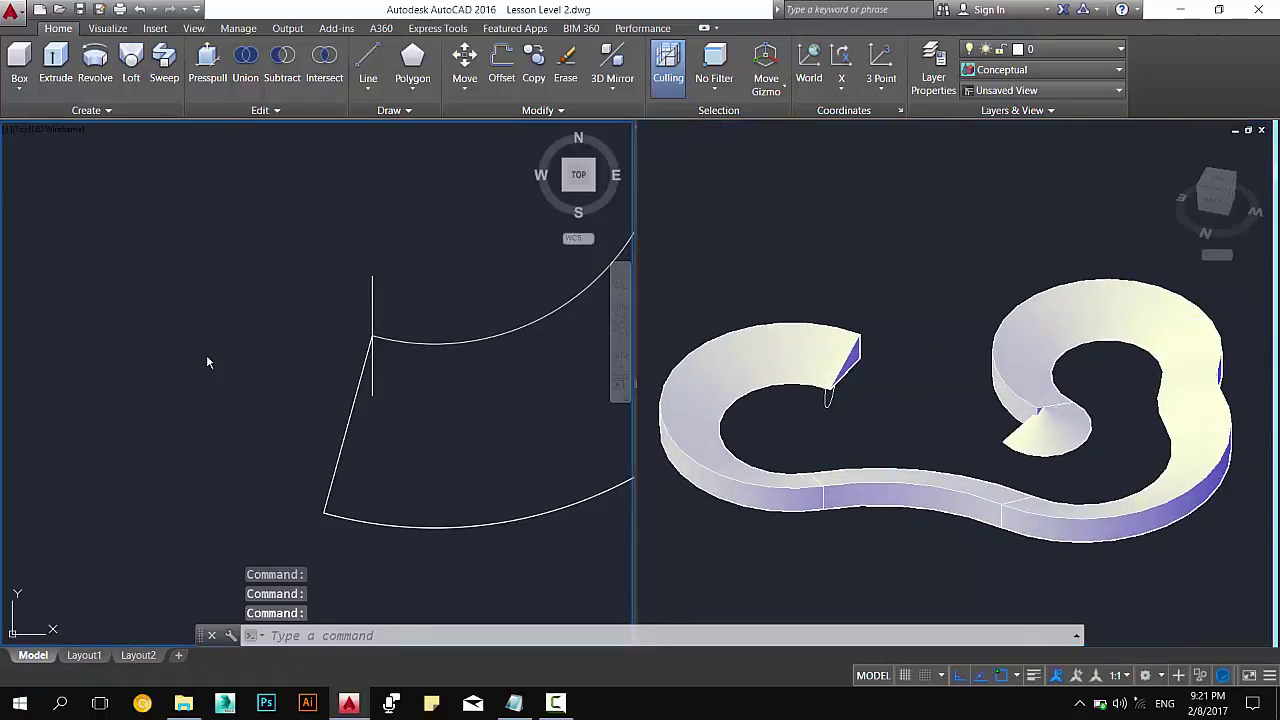
scroll(382, 380, down, 3)
middle_drag(382, 380, 406, 390)
key(ctrl+a)
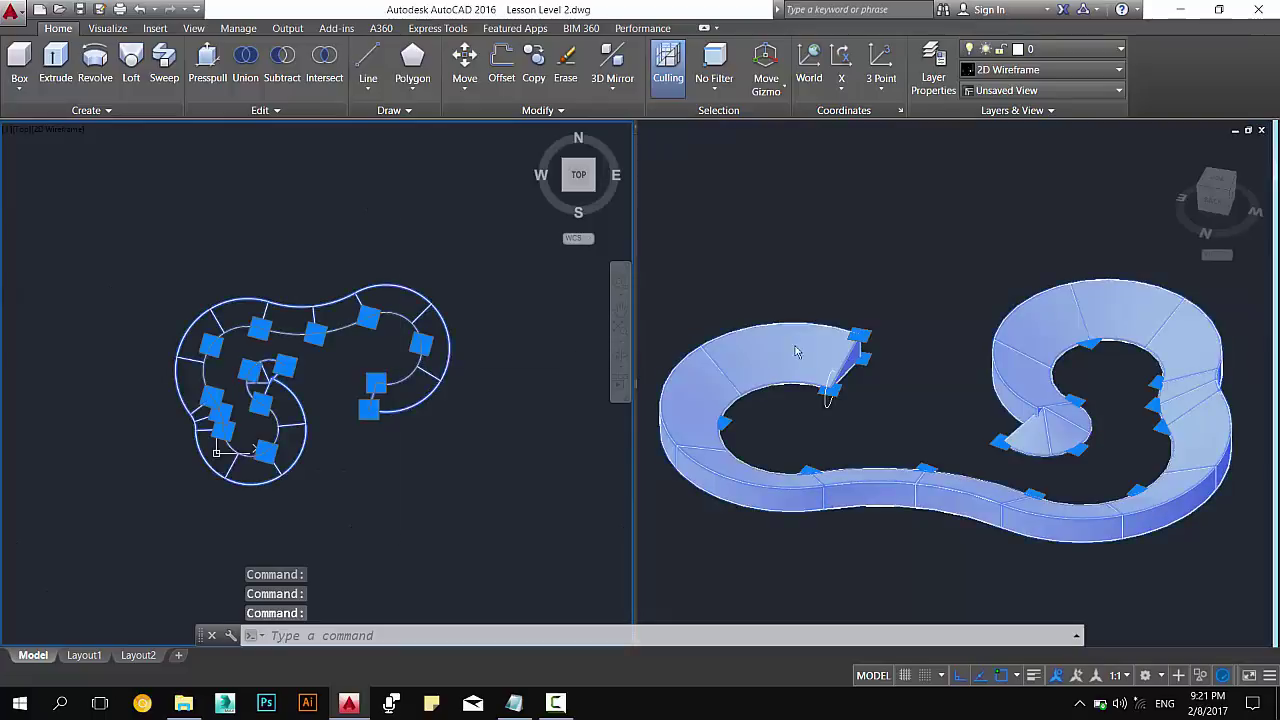
click(1052, 425)
key(Escape)
key(ctrl+a)
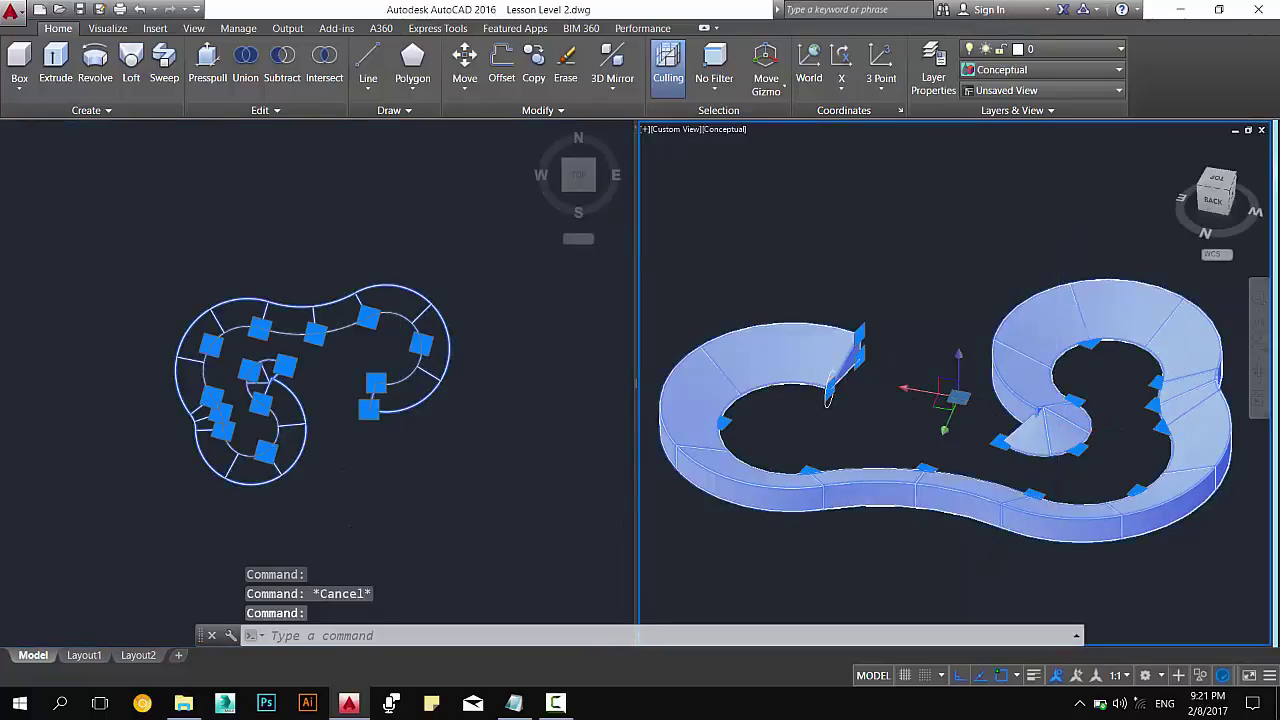
scroll(1052, 425, up, 2)
Stretch the path grips at the inner curl and arc end in the top view.
click(980, 449)
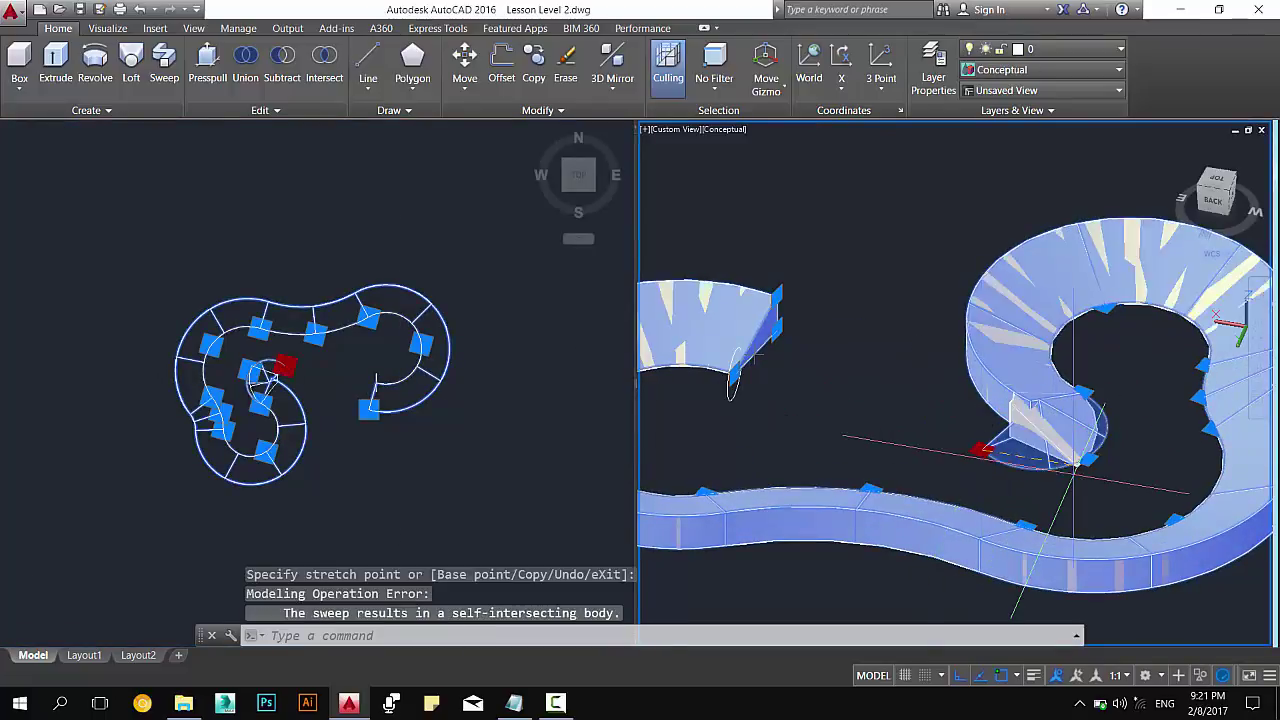
click(406, 420)
scroll(406, 420, up, 4)
scroll(380, 300, up, 2)
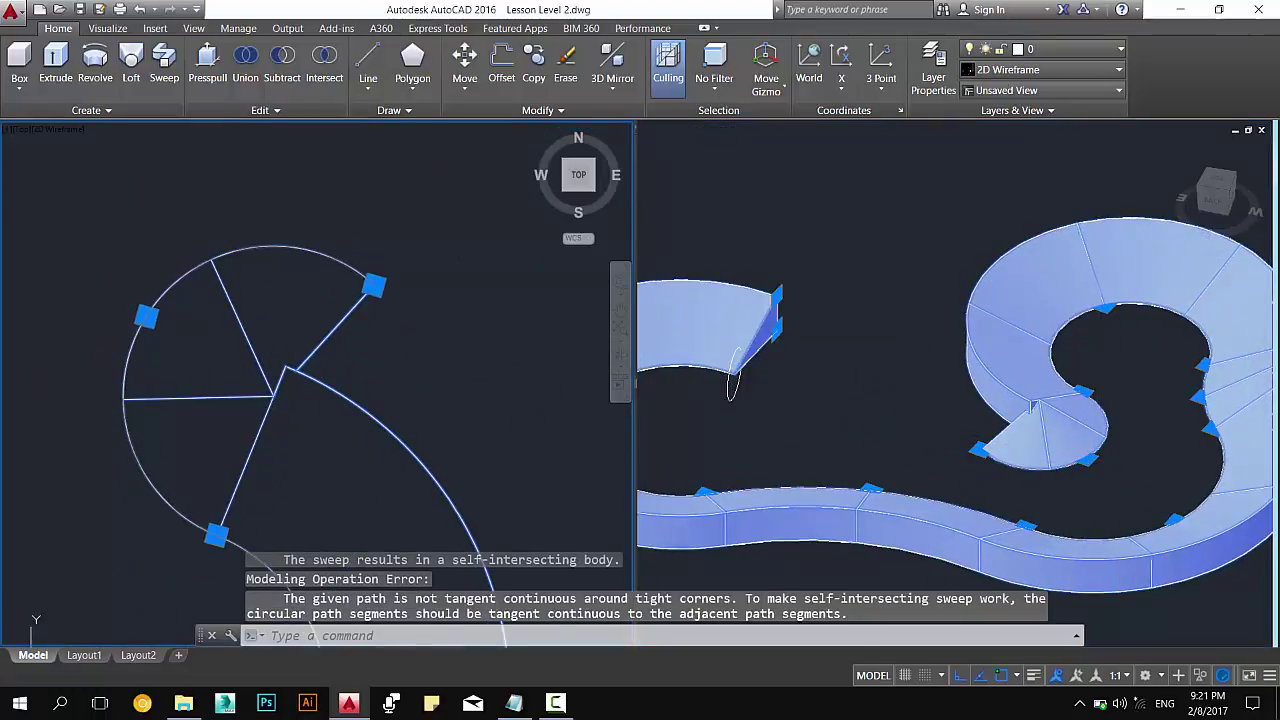
click(374, 285)
scroll(605, 305, down, 3)
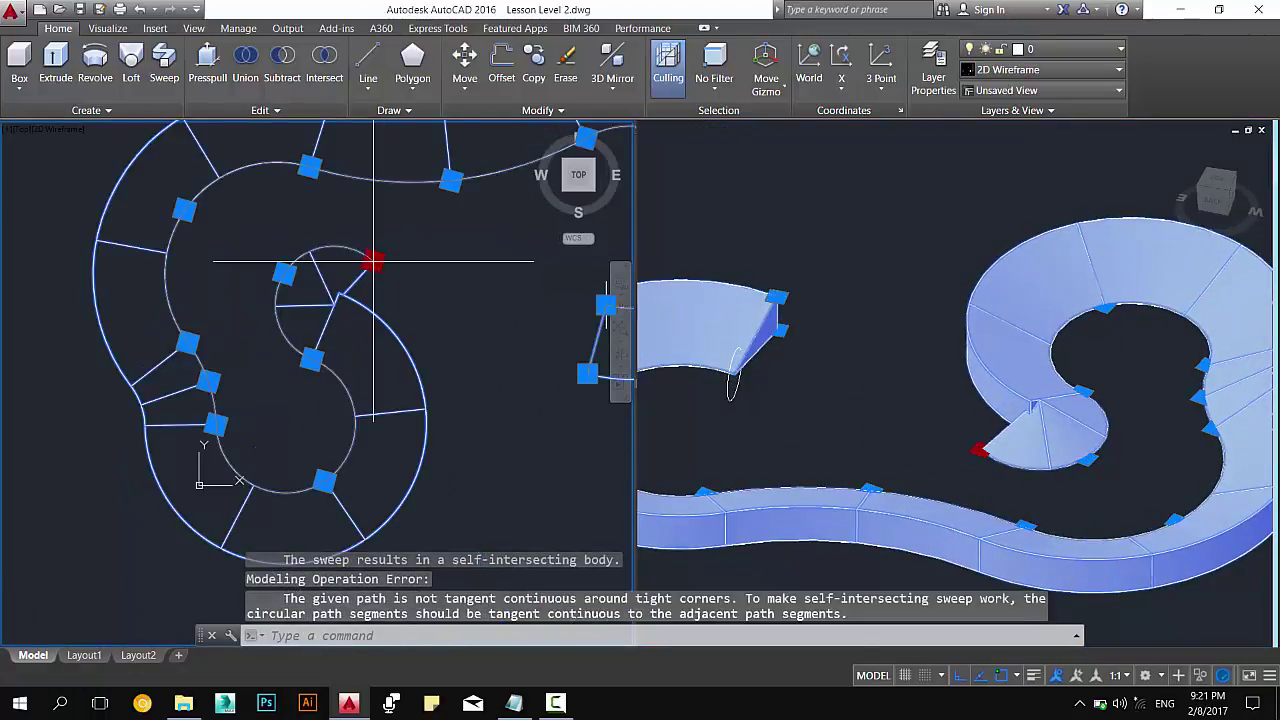
scroll(371, 305, up, 5)
click(366, 297)
scroll(366, 297, down, 3)
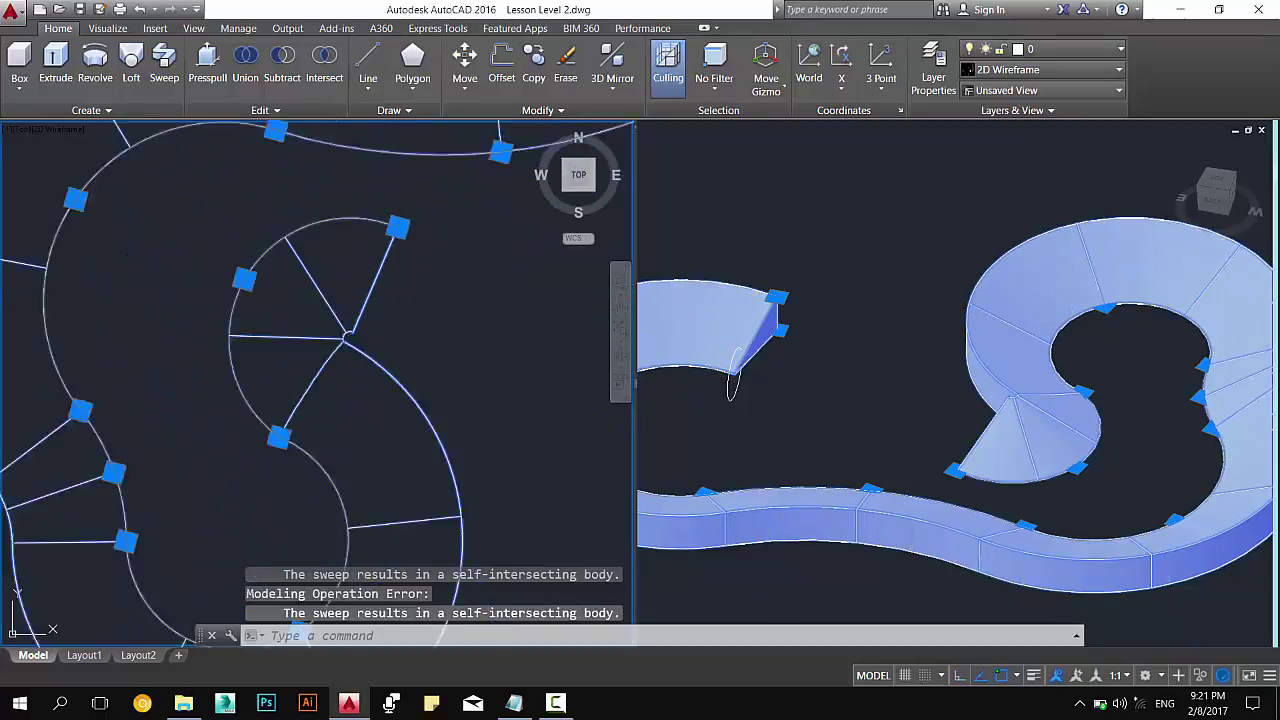
scroll(271, 443, up, 3)
click(271, 443)
scroll(277, 380, up, 2)
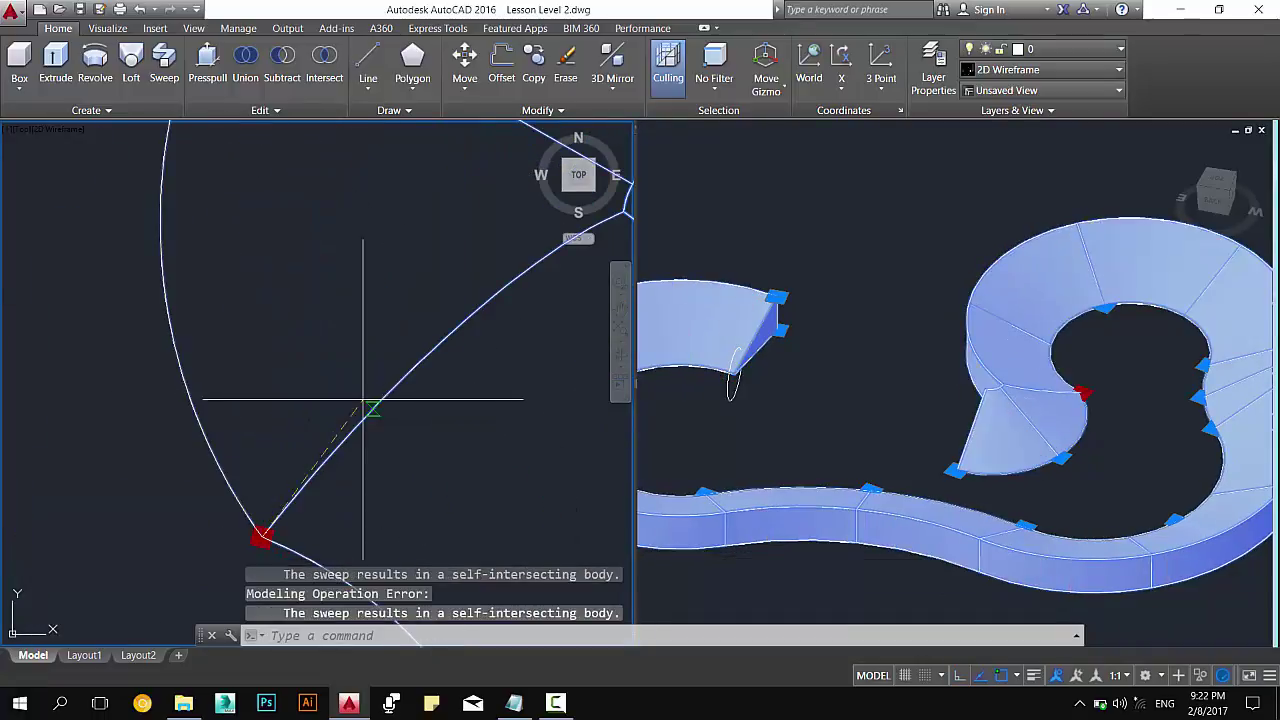
click(340, 420)
scroll(410, 405, down, 3)
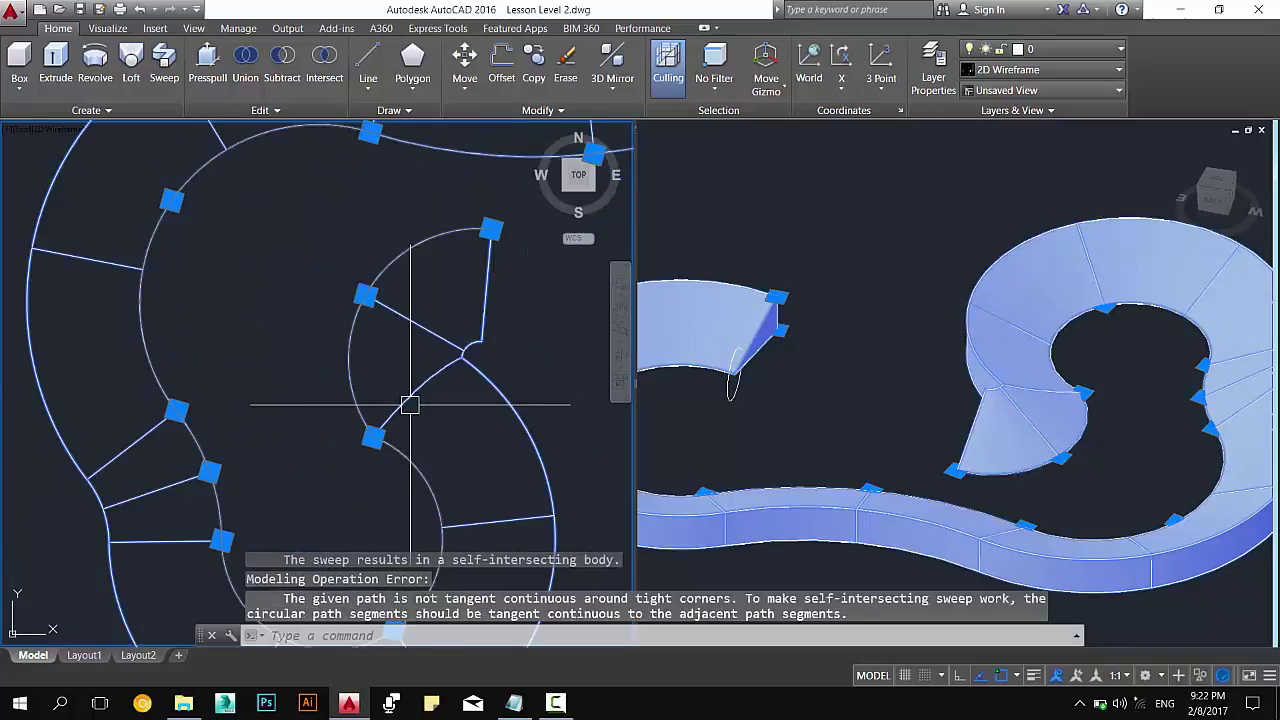
scroll(410, 405, down, 2)
scroll(405, 413, up, 1)
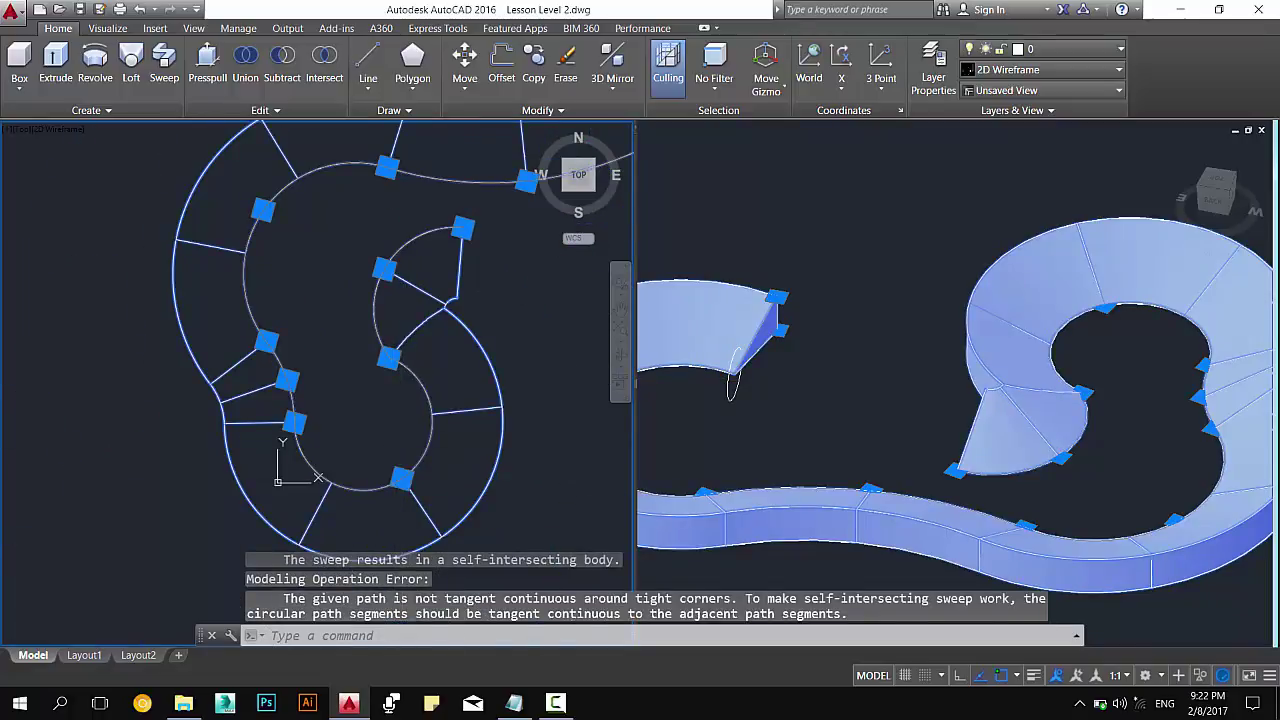
click(401, 478)
key(Escape)
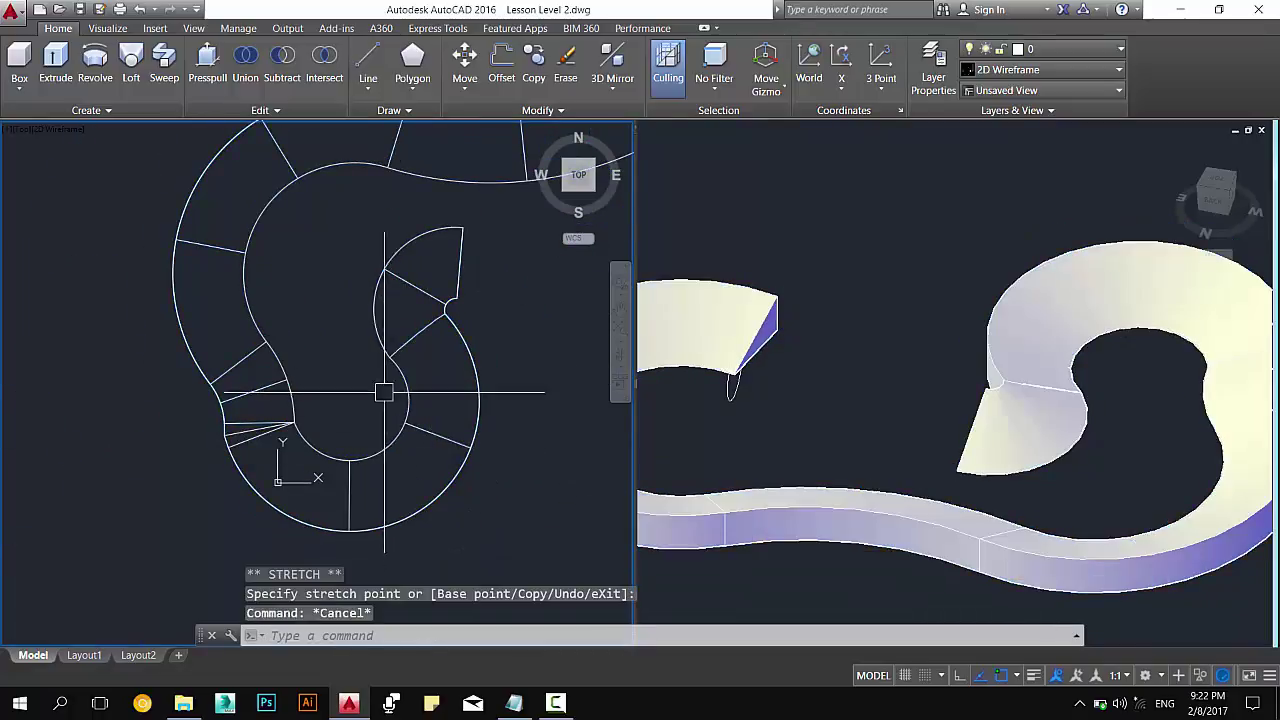
Orbit the 3D view and pan the top view to show the whole drawing.
scroll(945, 410, down, 4)
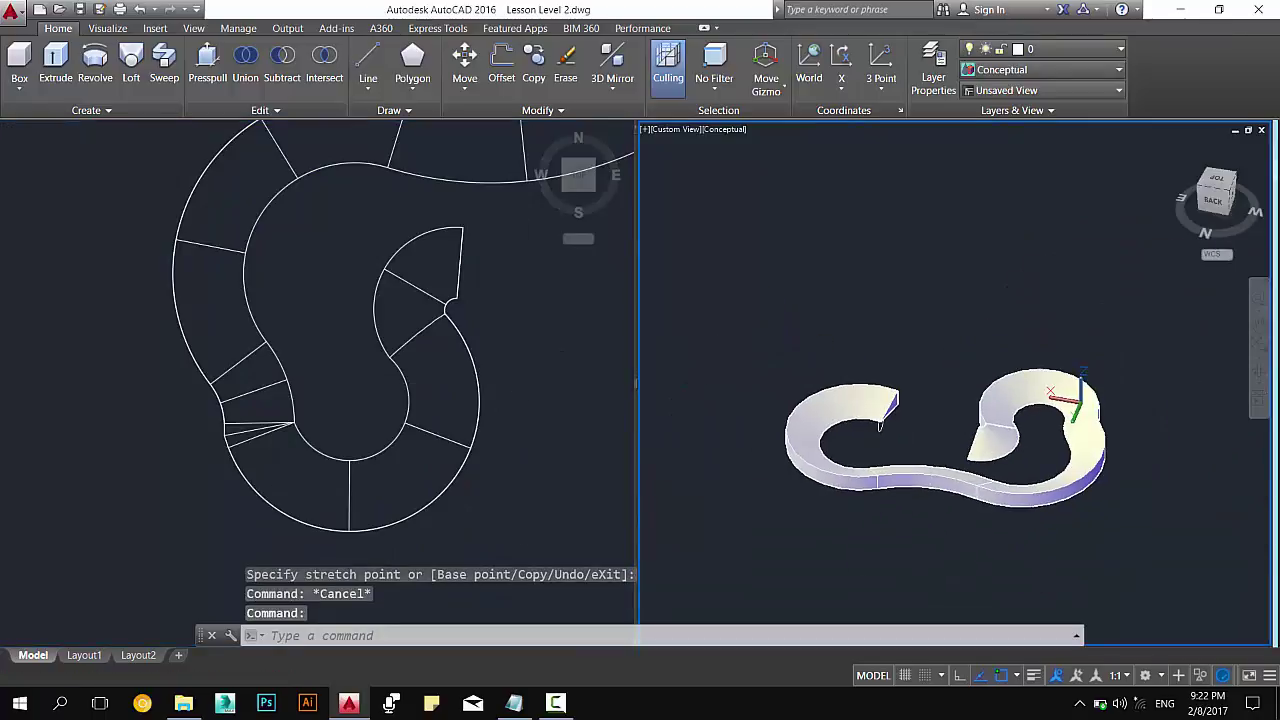
mouse_move(945, 410)
shift+middle_down()
mouse_move(878, 472)
mouse_move(737, 449)
mouse_move(731, 403)
mouse_move(743, 363)
mouse_move(750, 445)
mouse_move(962, 337)
shift+middle_up()
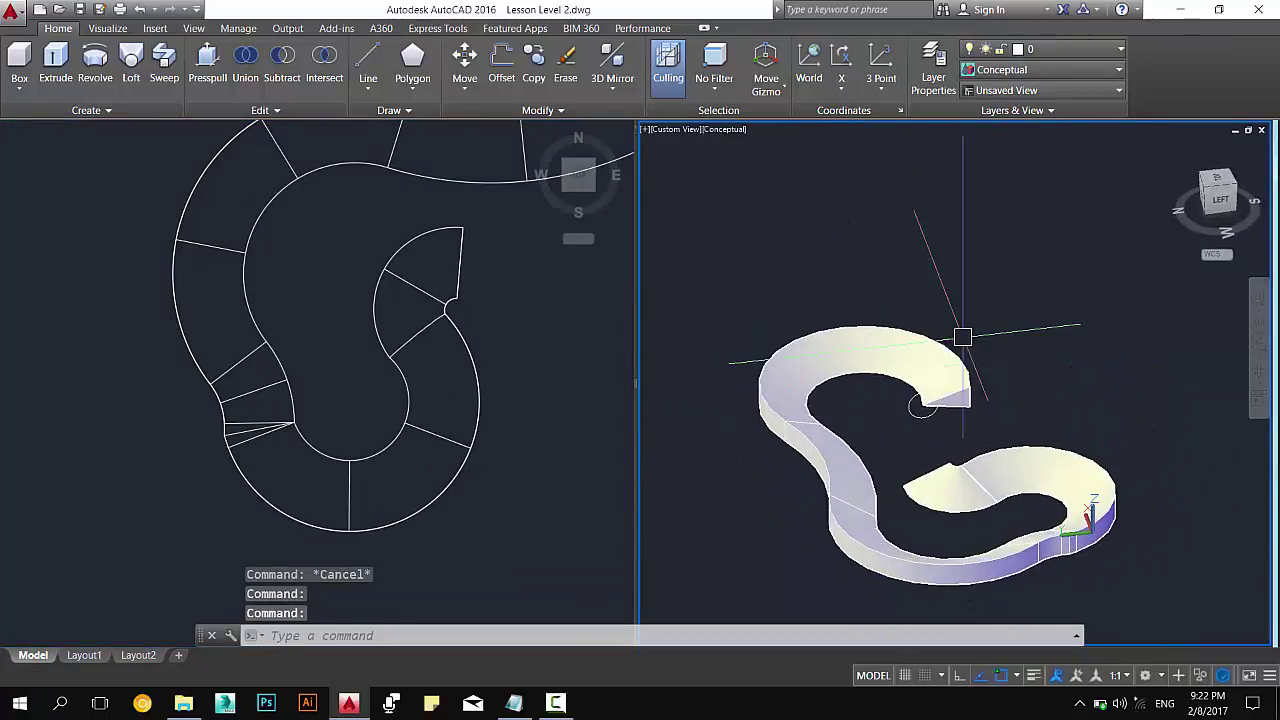
click(499, 338)
scroll(500, 330, down, 2)
middle_drag(500, 330, 300, 486)
Erase the swept band and its path with a crossing window, then check the Notepad alias list.
click(477, 300)
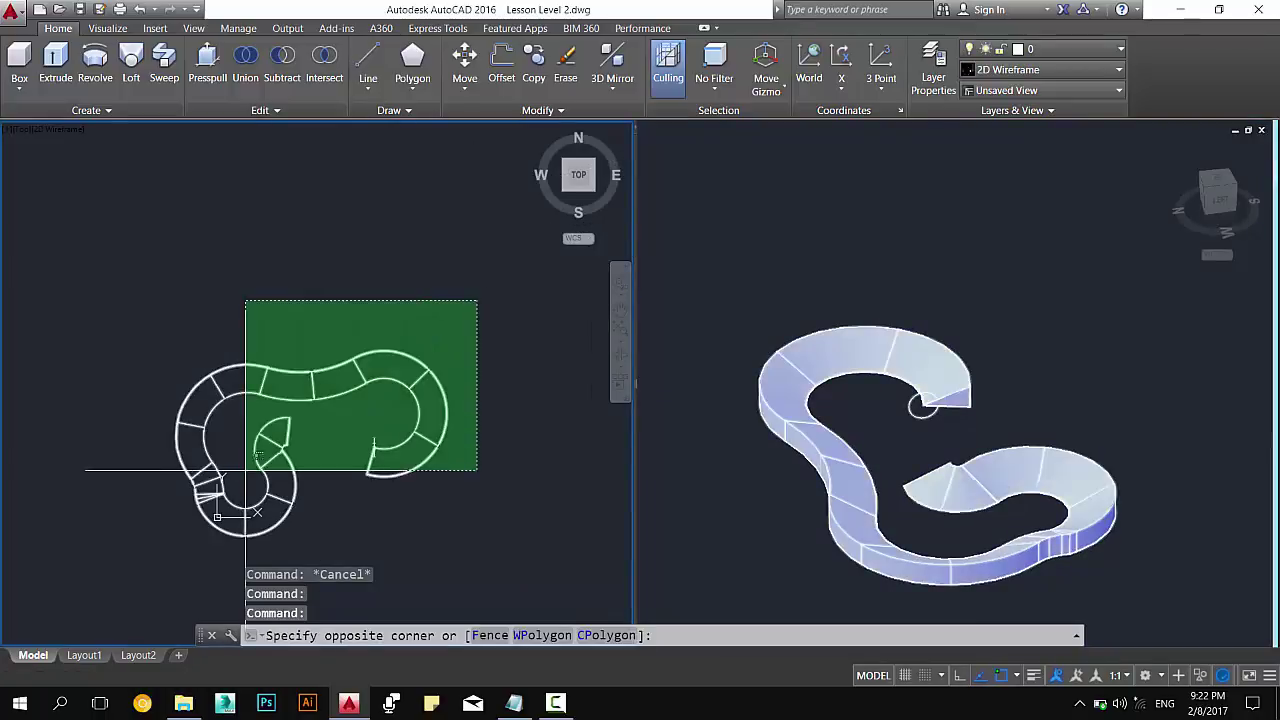
click(246, 470)
key(Delete)
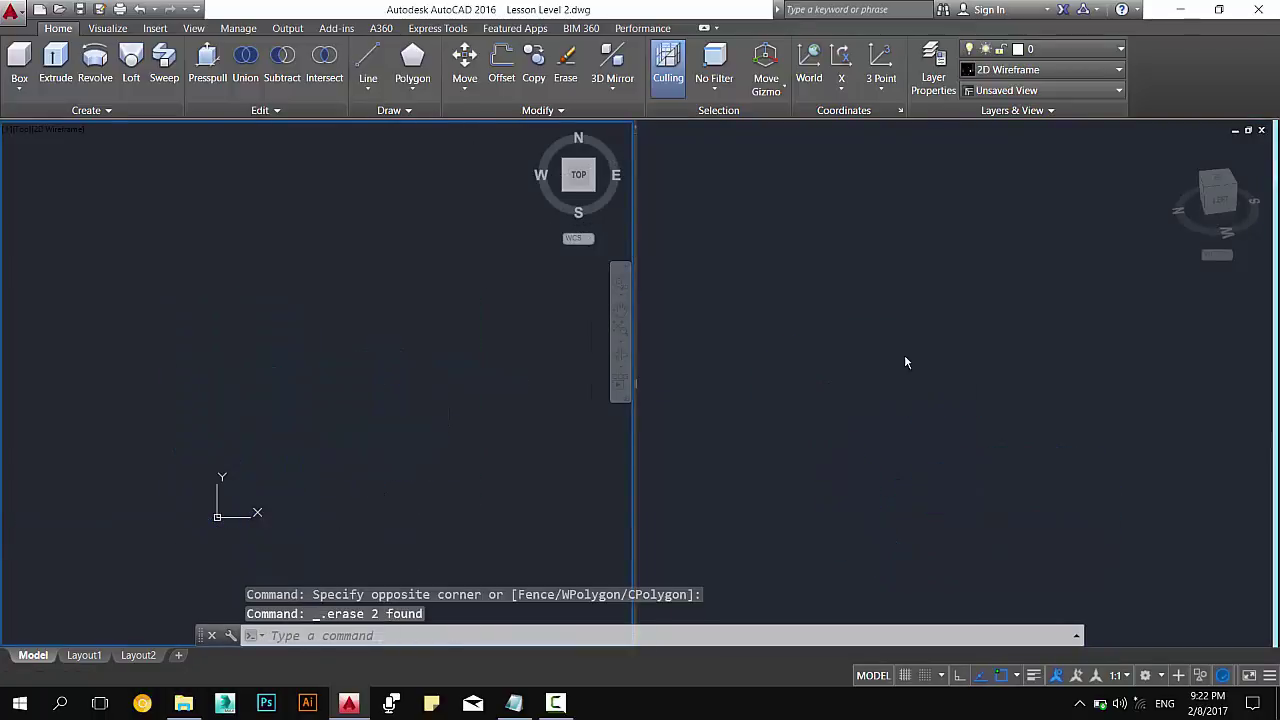
key(Escape)
key(Escape)
key(Escape)
click(513, 703)
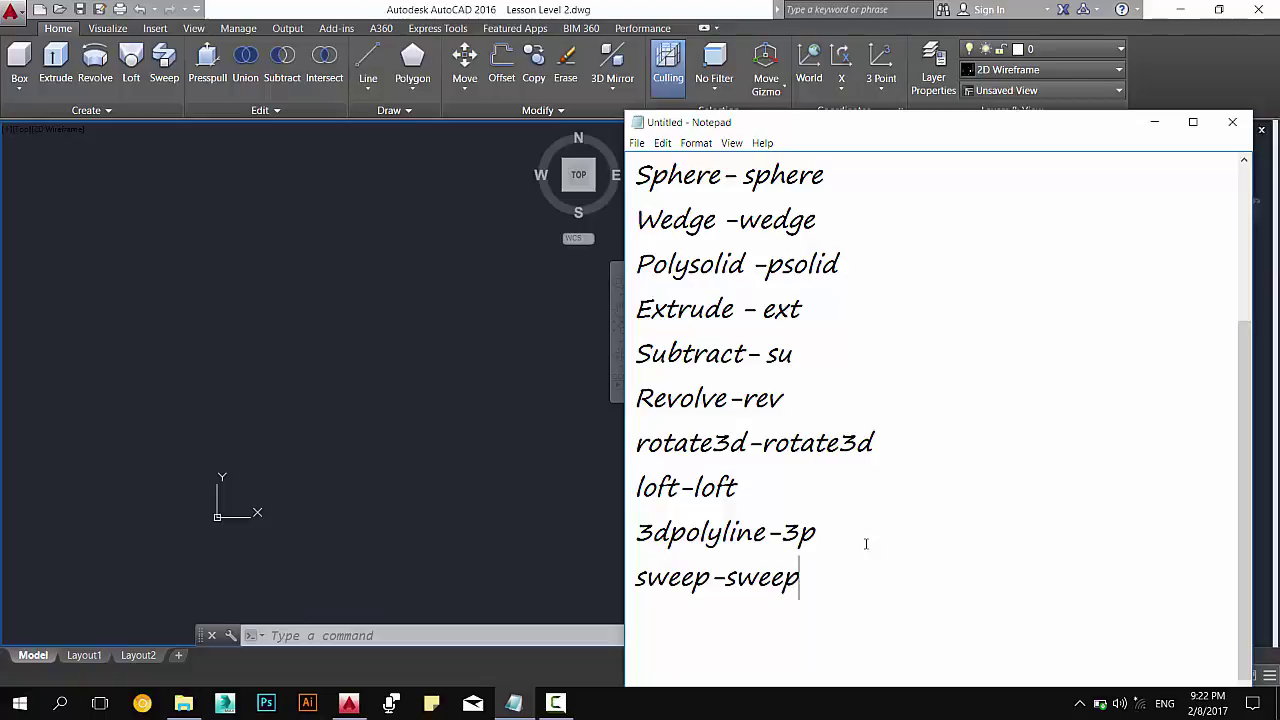
click(456, 361)
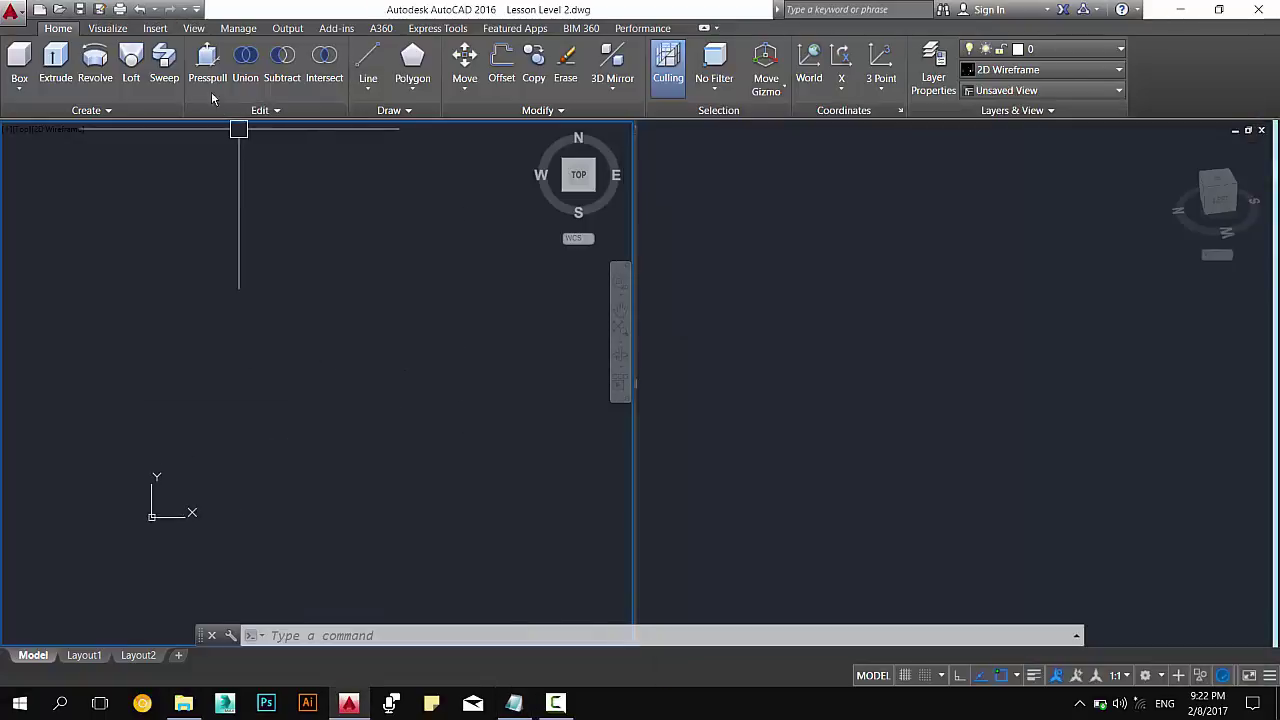
Browse the solid editing and 3D creation tools, cancelling each command without using it.
click(278, 110)
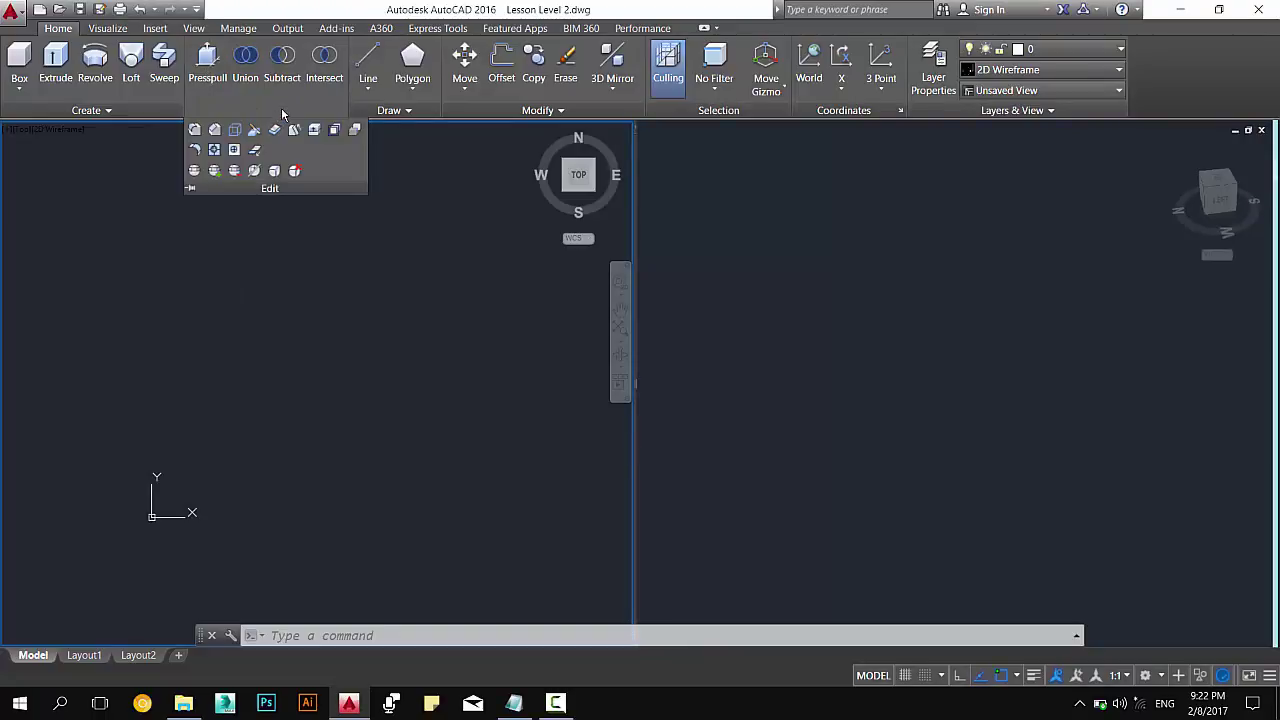
click(282, 98)
key(Escape)
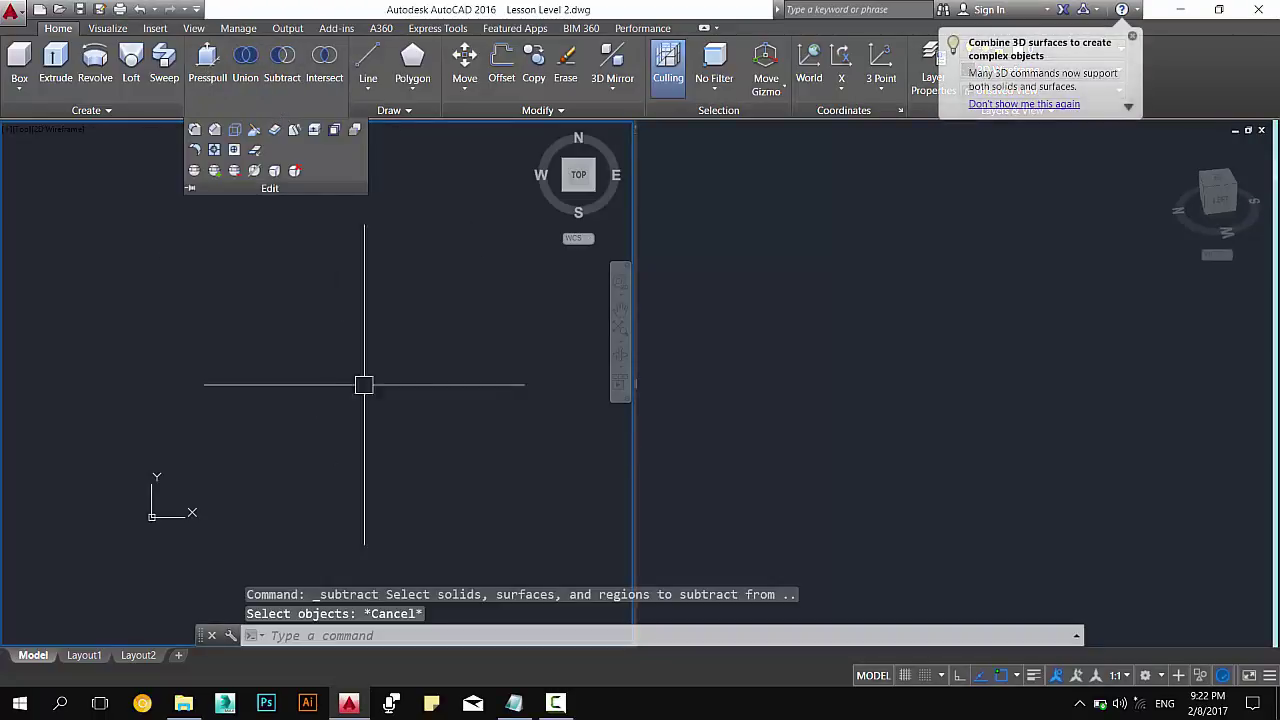
key(Escape)
key(Escape)
key(Escape)
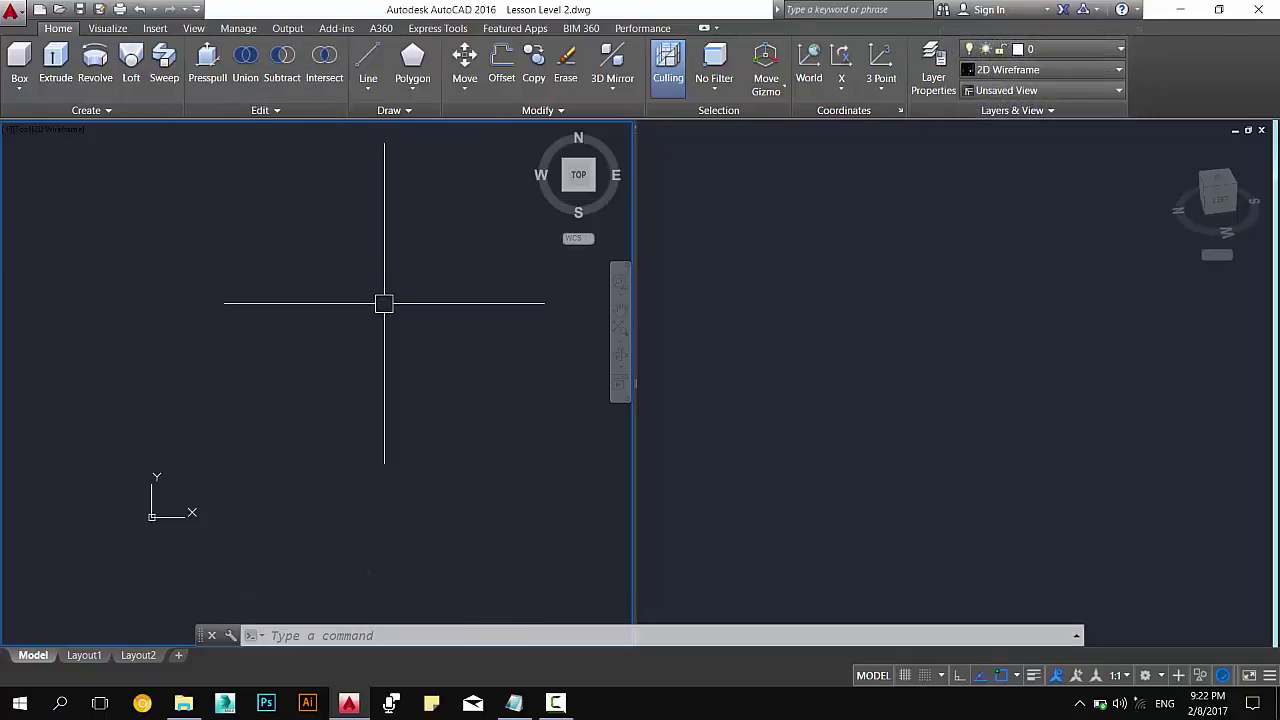
click(112, 110)
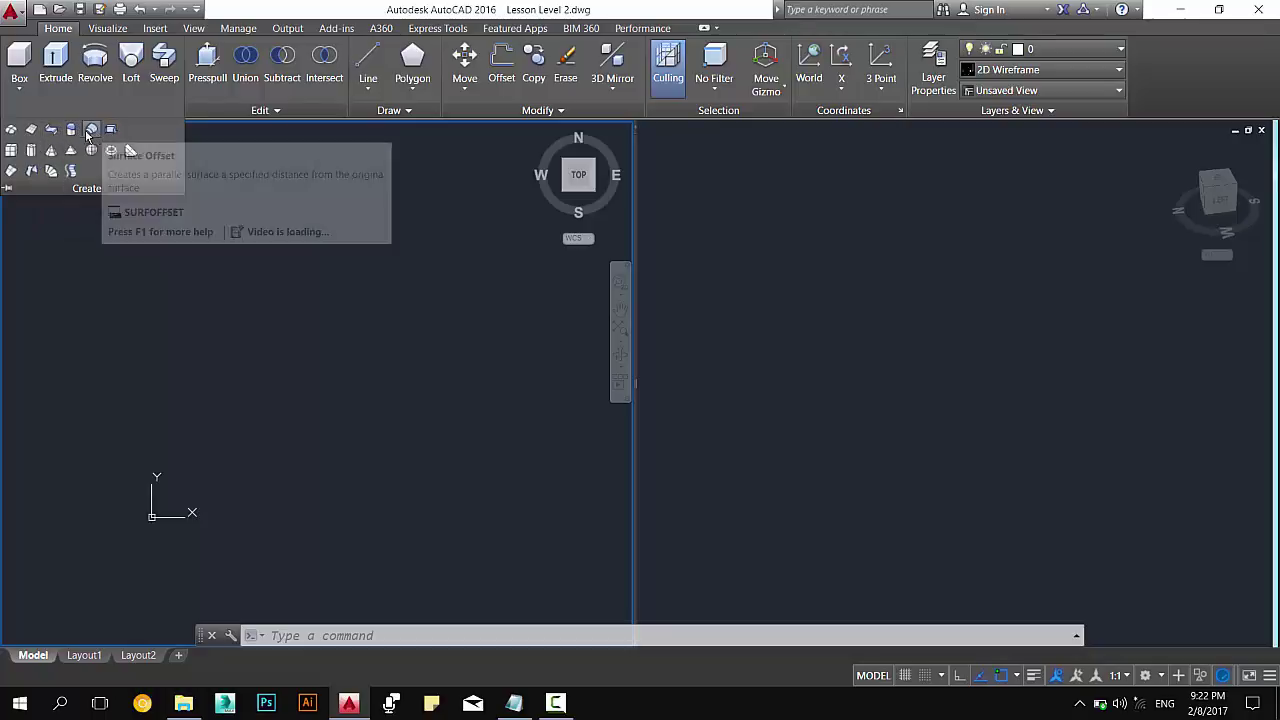
mouse_move(71, 130)
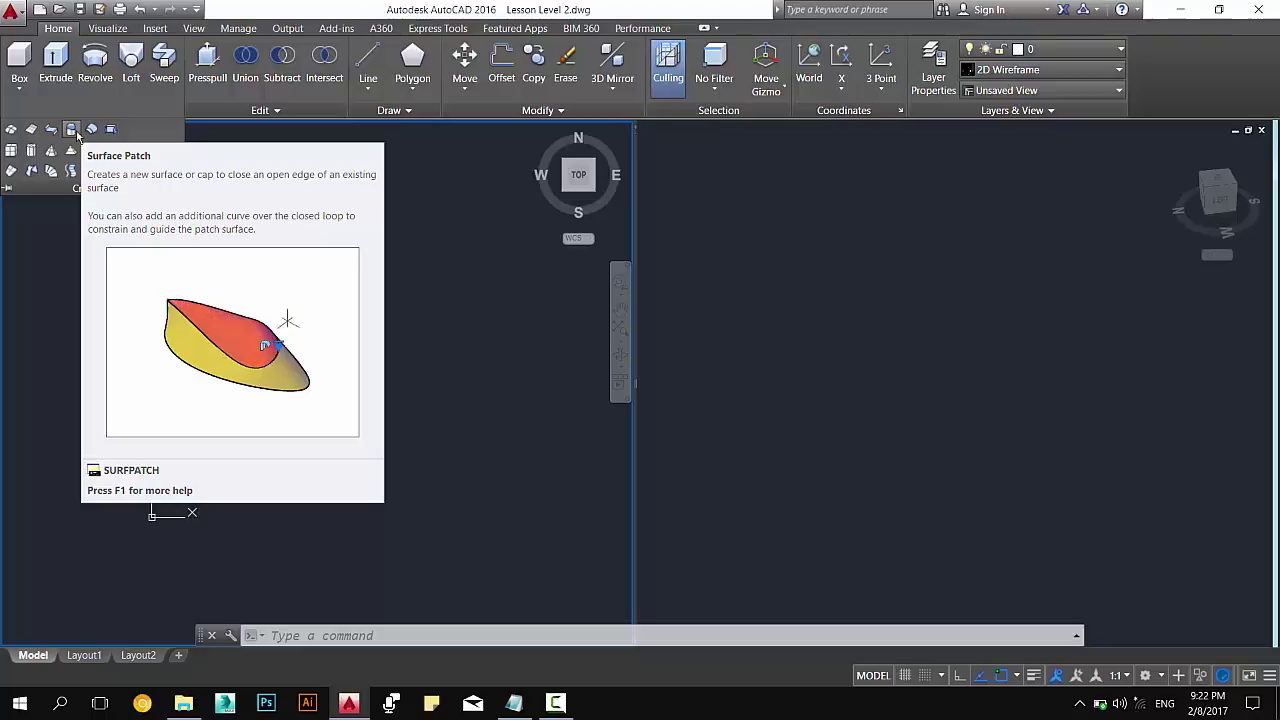
key(Escape)
key(Escape)
key(Escape)
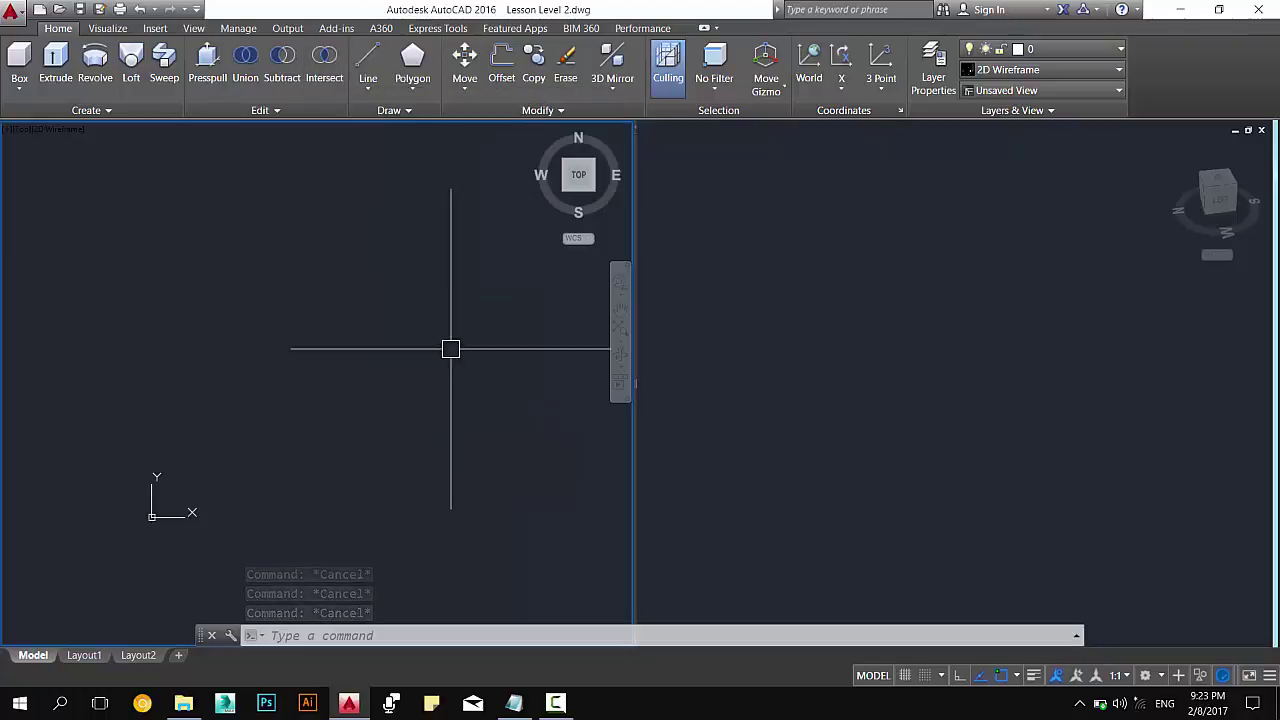
text(rec)
key(Return)
key(Escape)
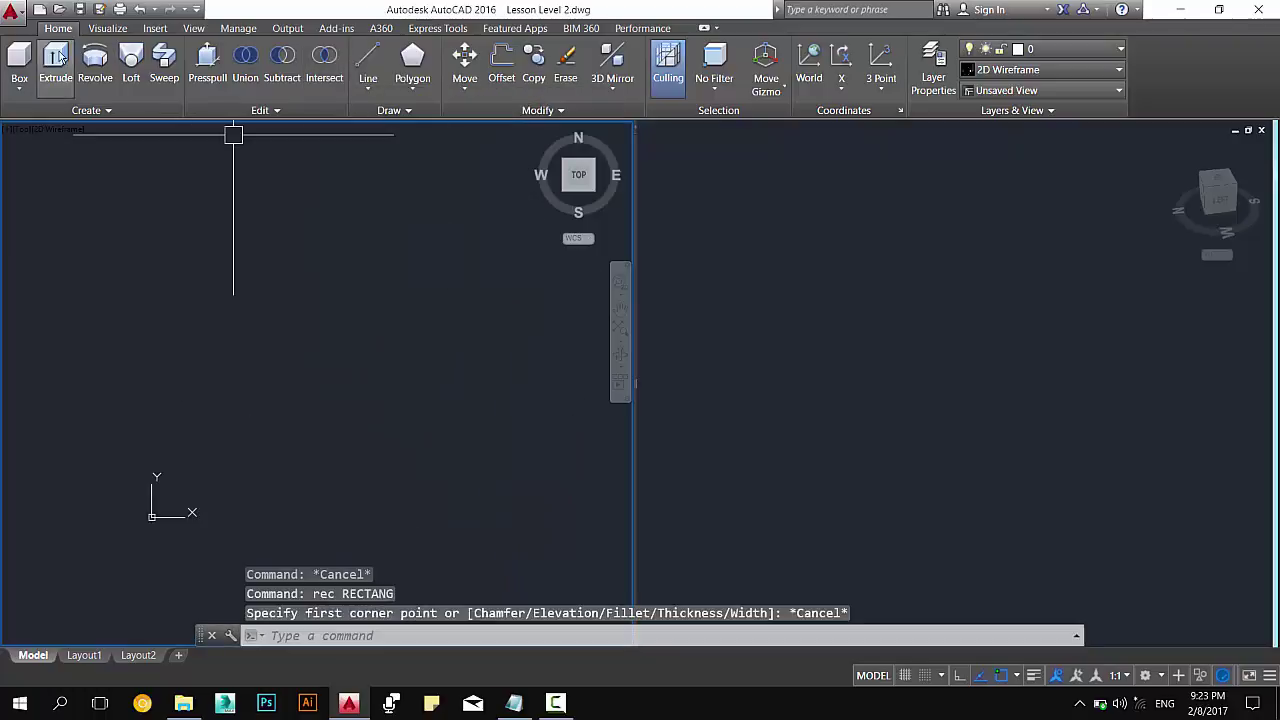
Draw a long low box solid in the 3D view.
click(56, 65)
click(19, 65)
click(782, 413)
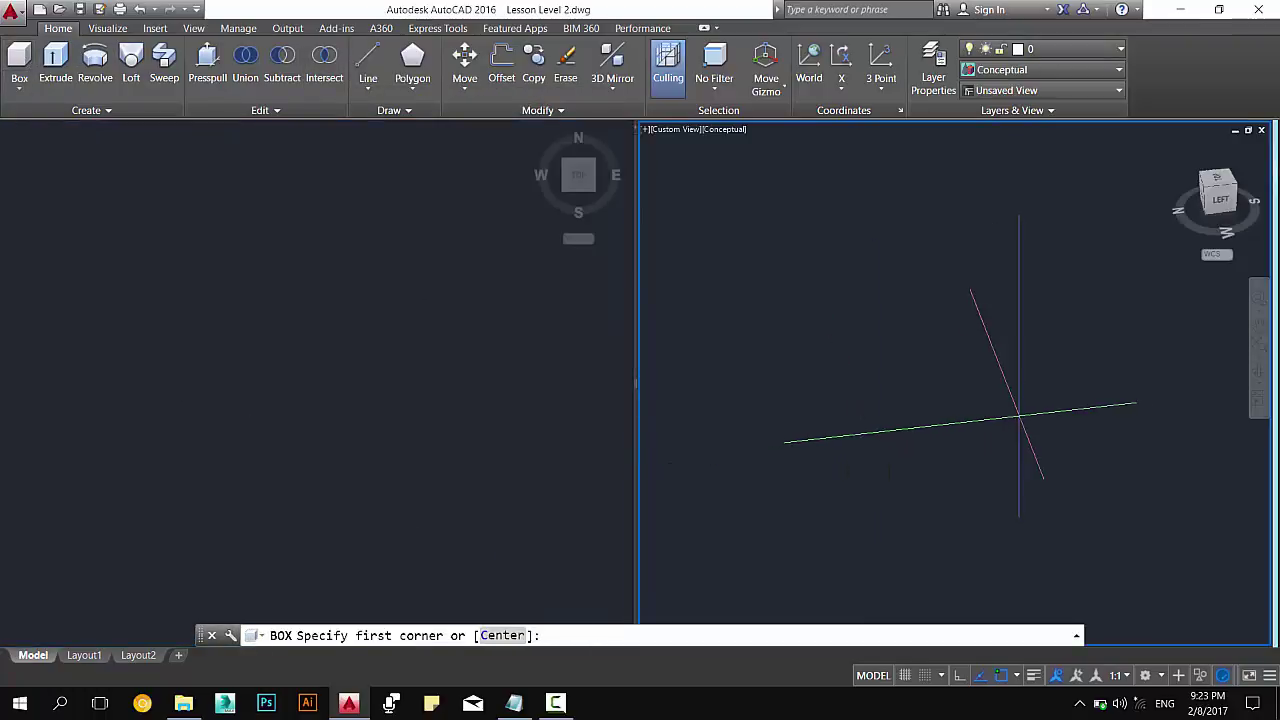
click(772, 385)
click(1016, 418)
click(1018, 315)
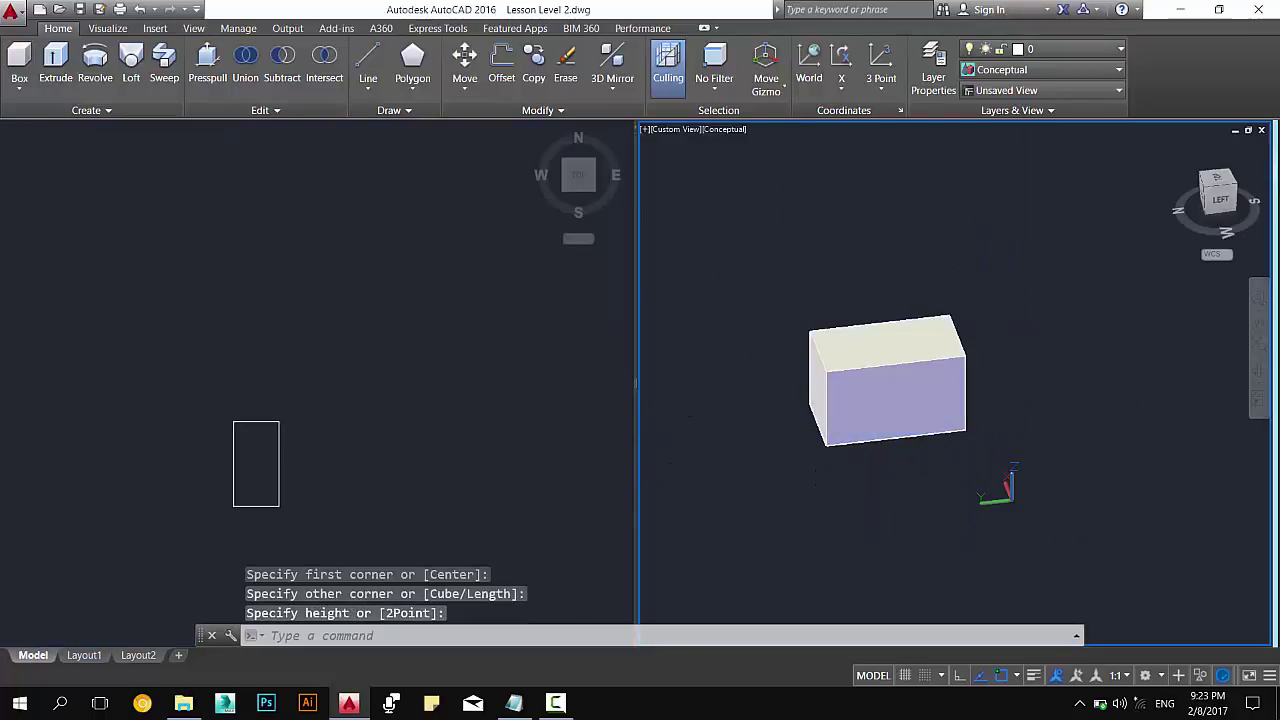
Draw a second, taller box overlapping the low one.
key(Return)
click(1045, 460)
click(935, 472)
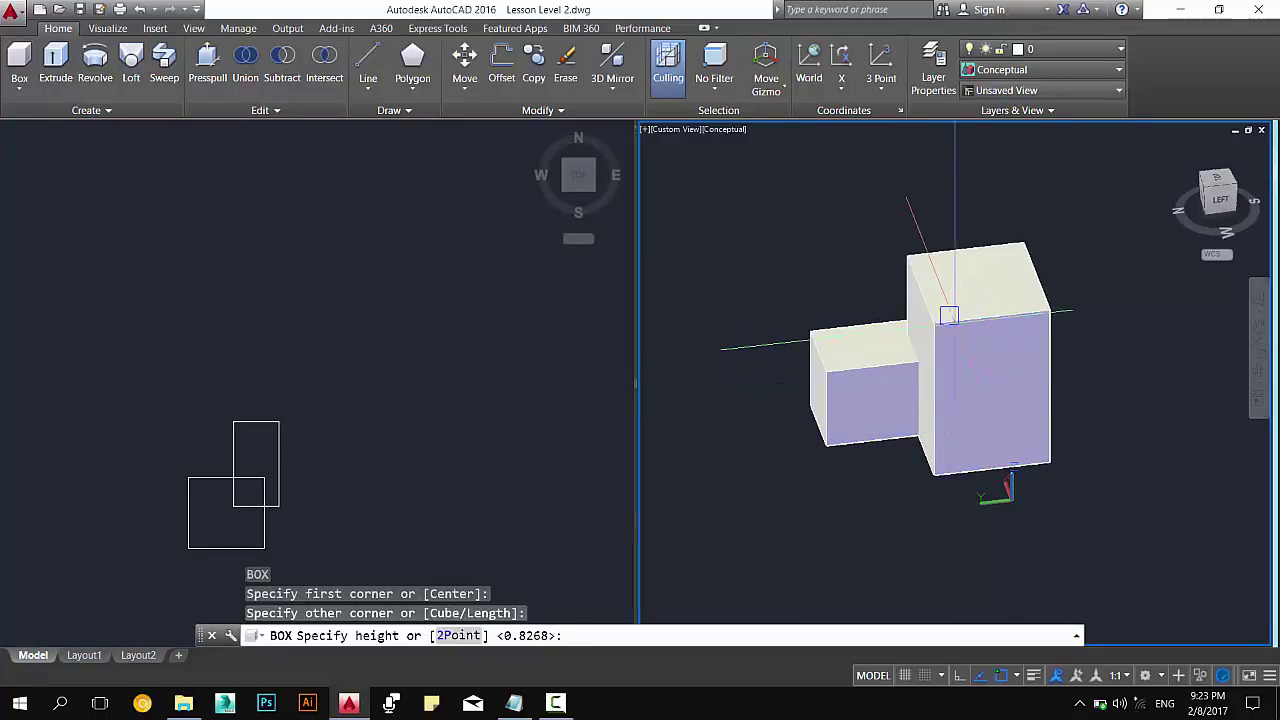
click(945, 320)
click(1007, 365)
click(977, 357)
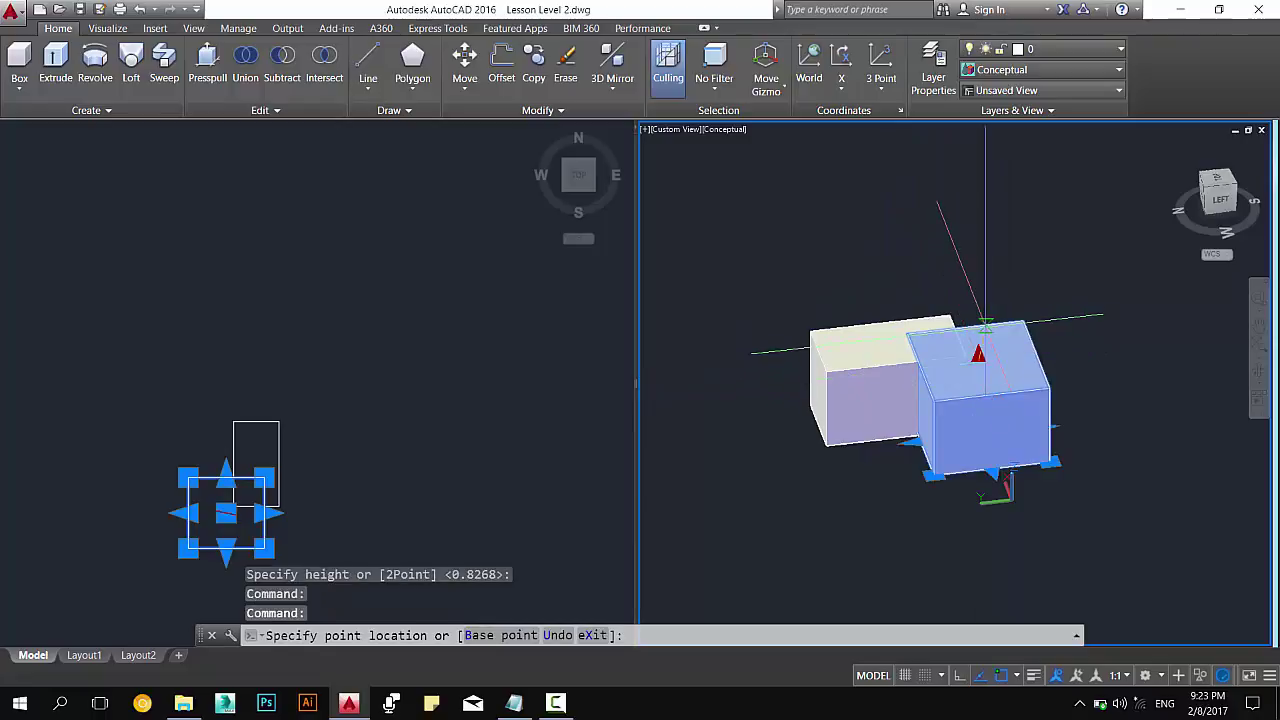
key(Escape)
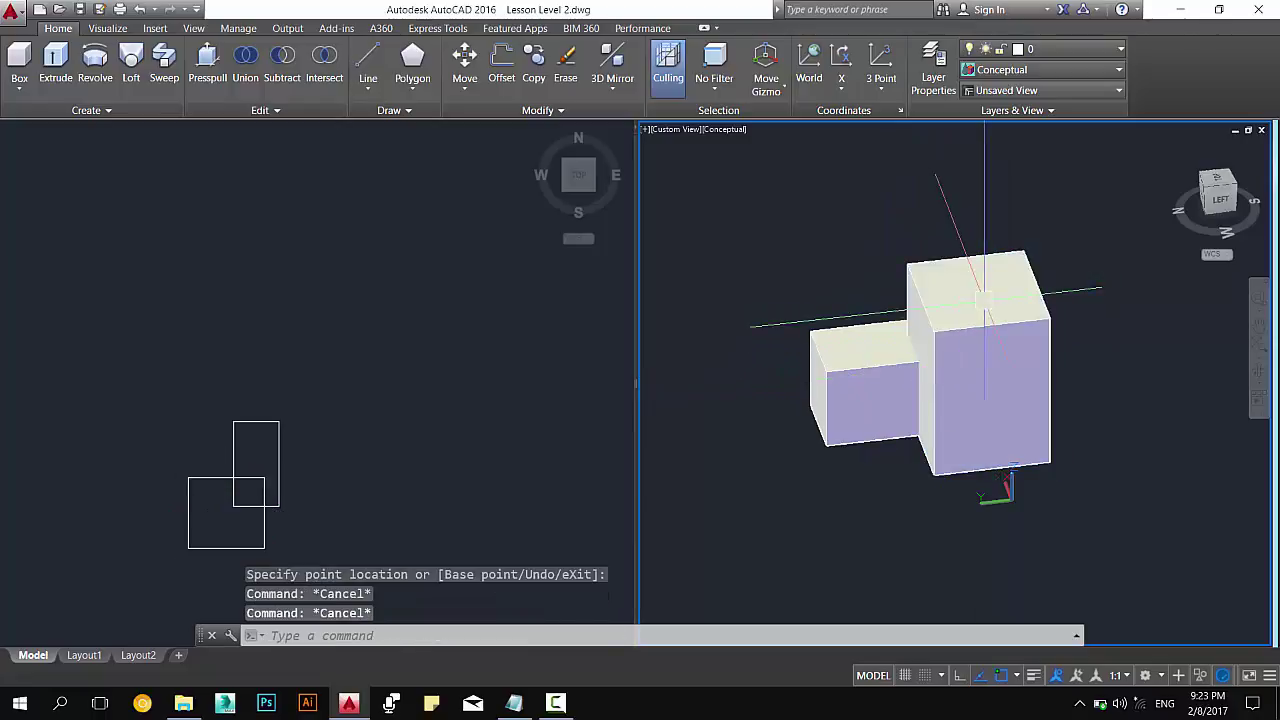
key(Escape)
Orbit around the two boxes to check the tall box's position.
mouse_move(977, 288)
shift+middle_down()
mouse_move(860, 451)
mouse_move(884, 437)
mouse_move(1187, 439)
shift+middle_up()
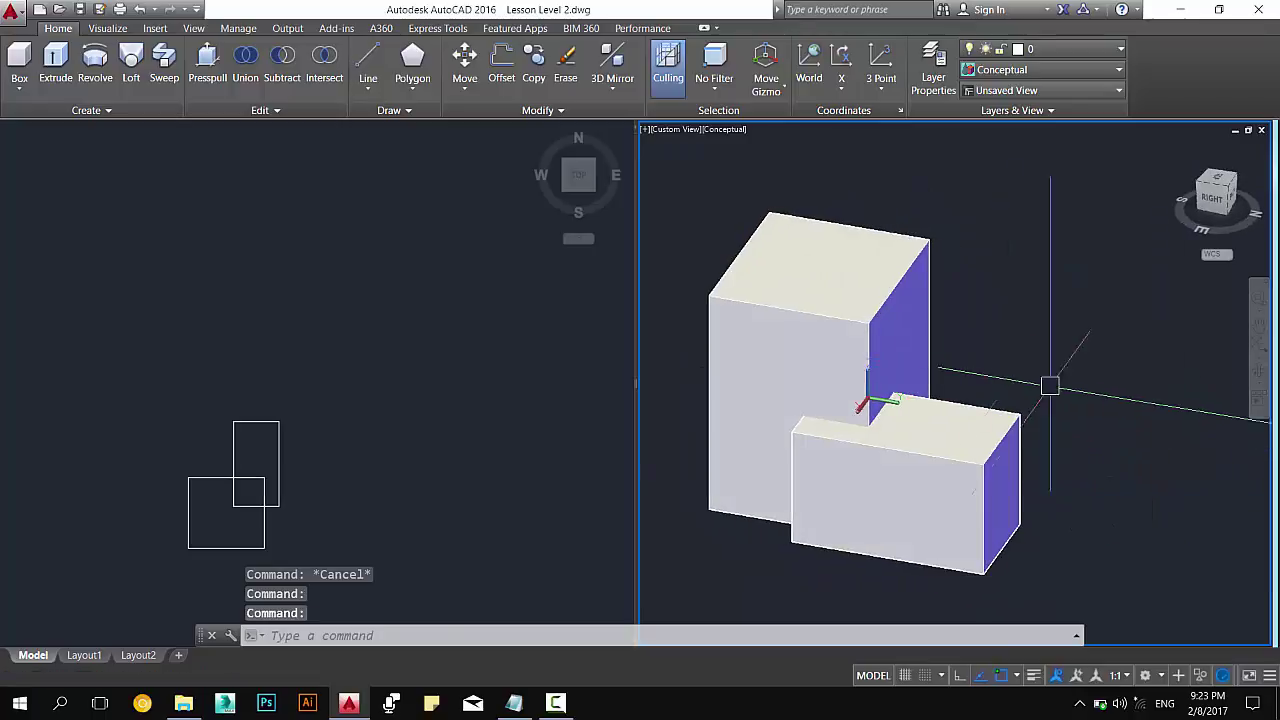
shift+middle_drag(966, 383, 943, 357)
scroll(943, 357, up, 2)
scroll(1026, 354, down, 4)
scroll(957, 414, up, 2)
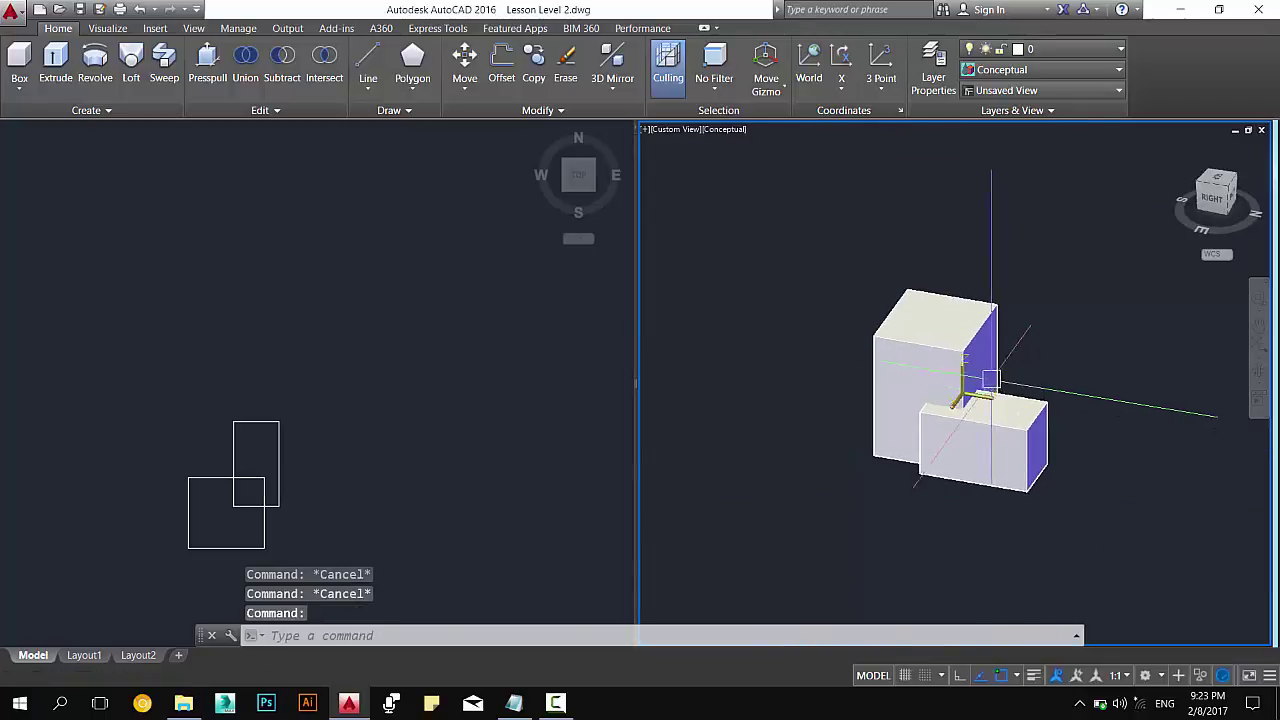
click(965, 370)
click(962, 404)
key(Escape)
key(Escape)
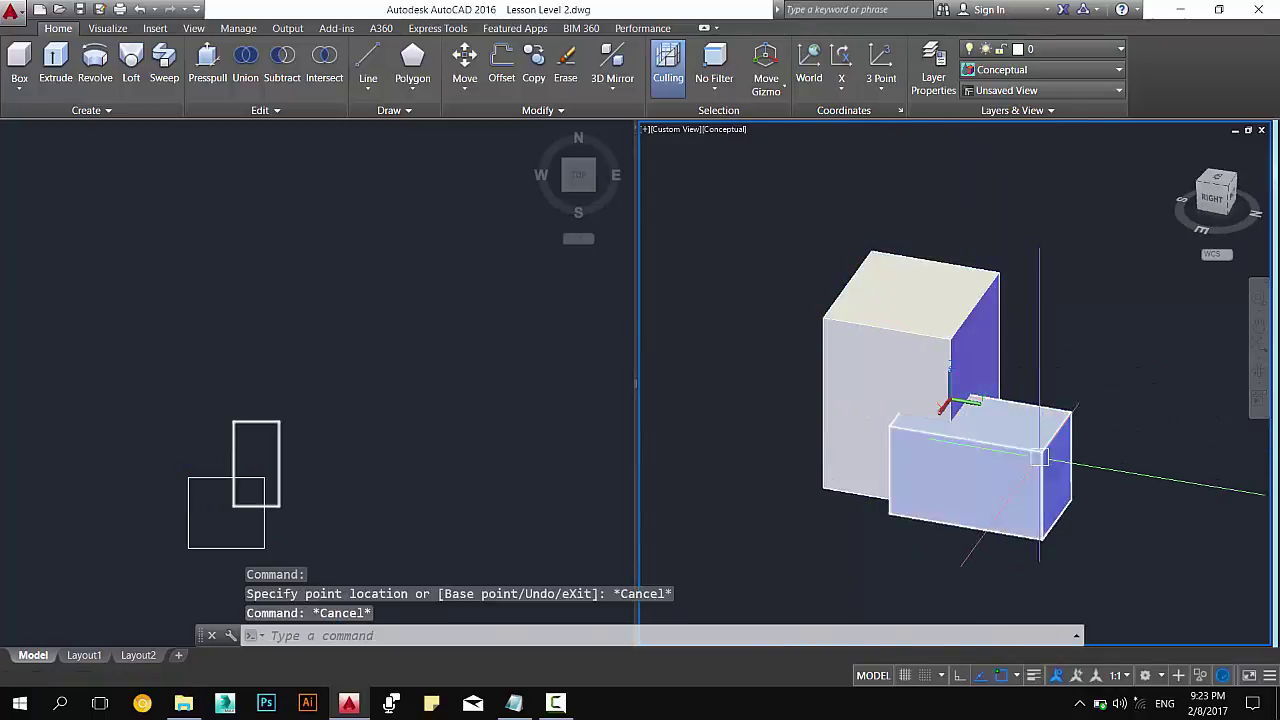
key(Escape)
key(Escape)
text(u)
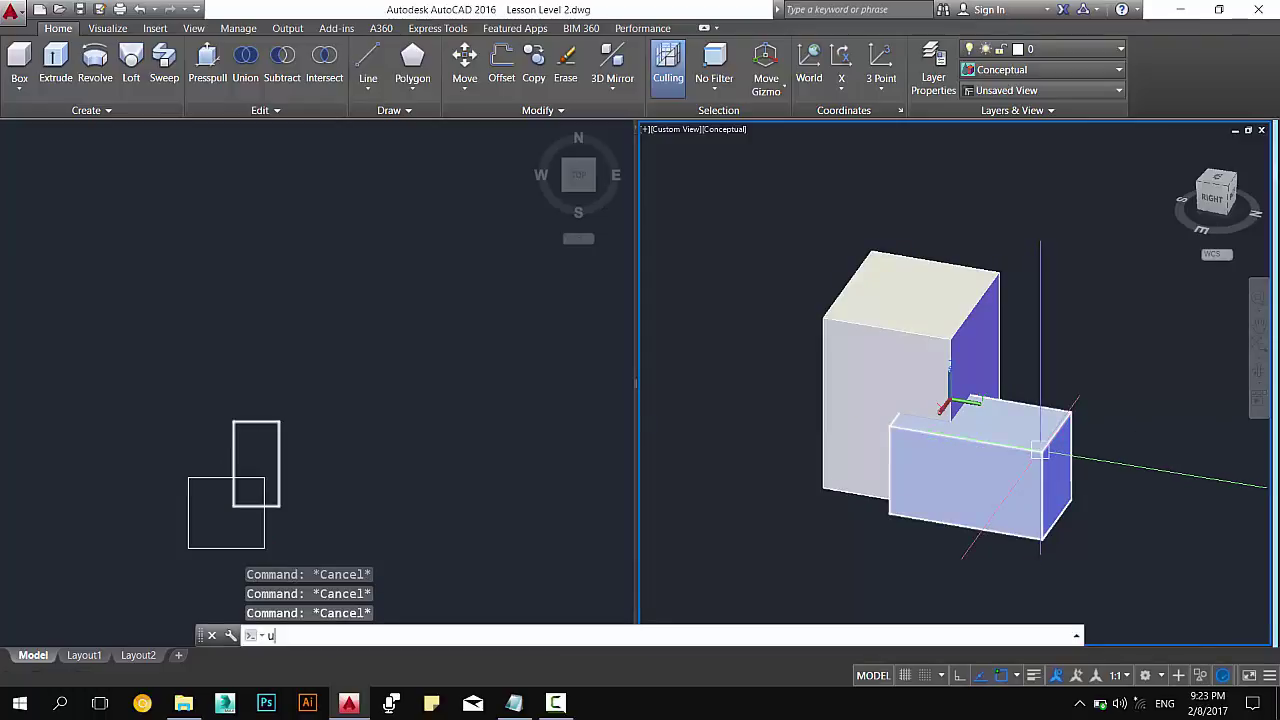
Join the tall box and the low box with the UNION command.
text(n)
key(Return)
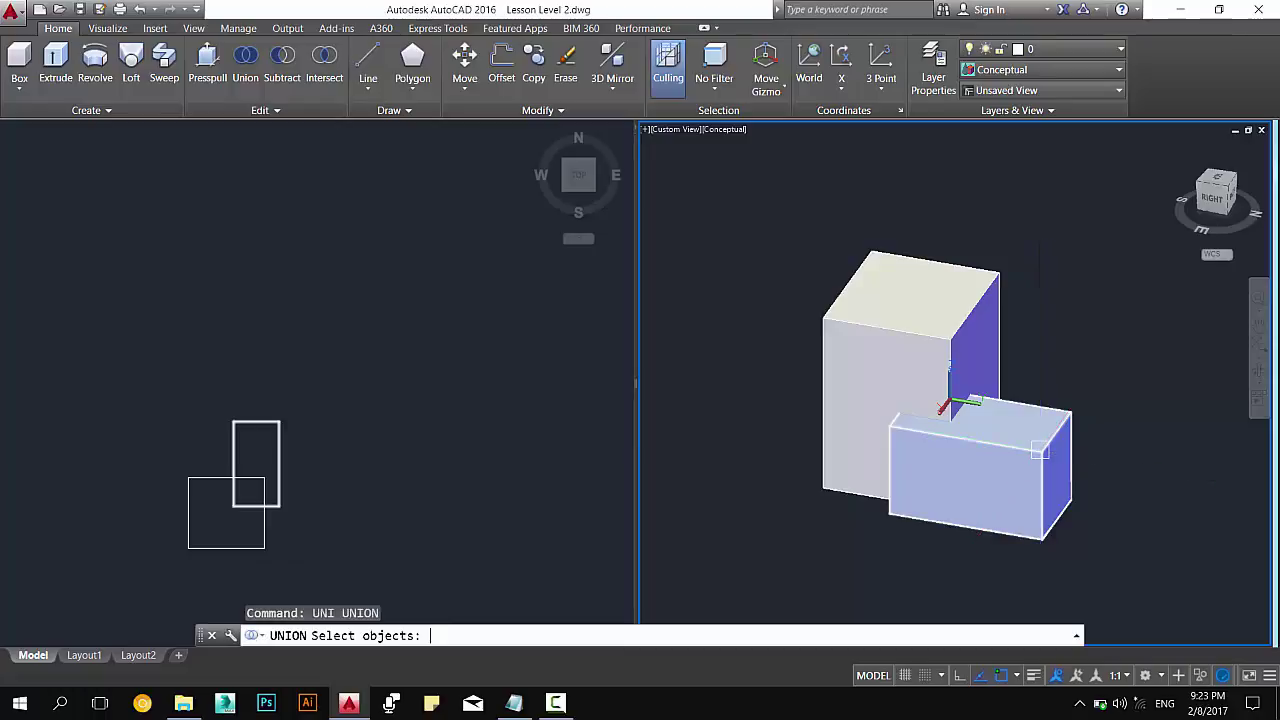
click(937, 372)
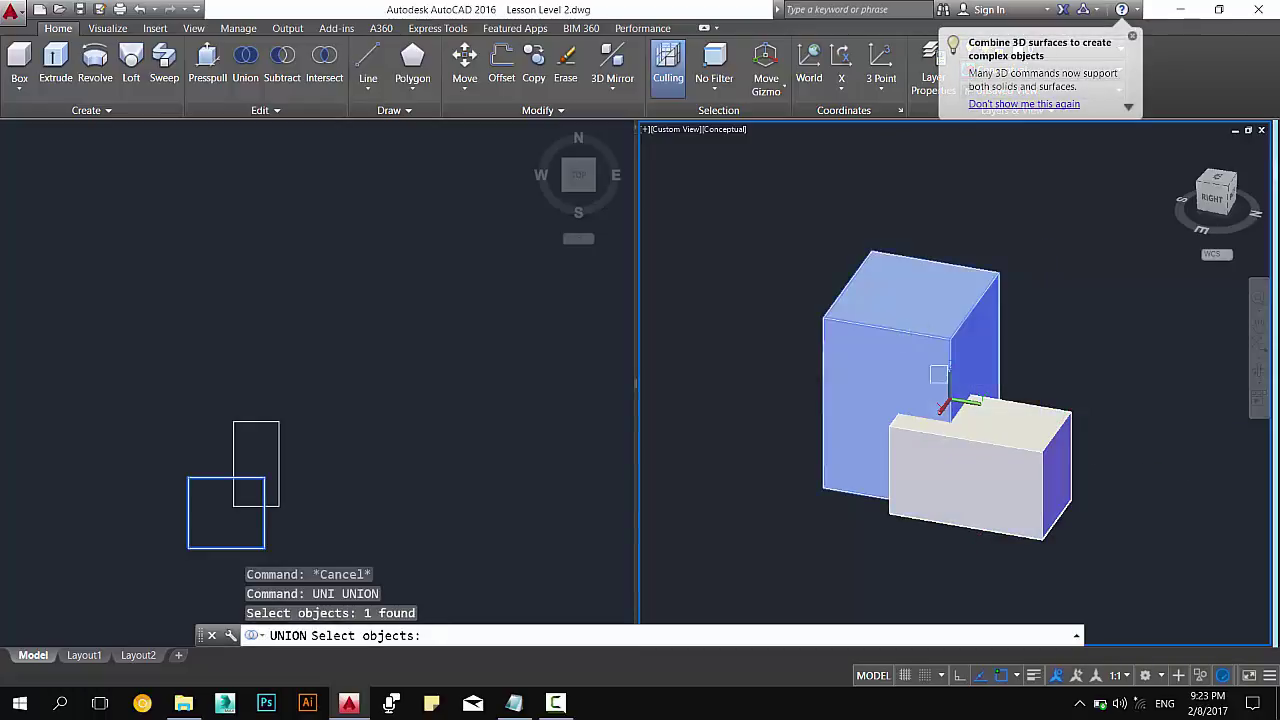
click(955, 432)
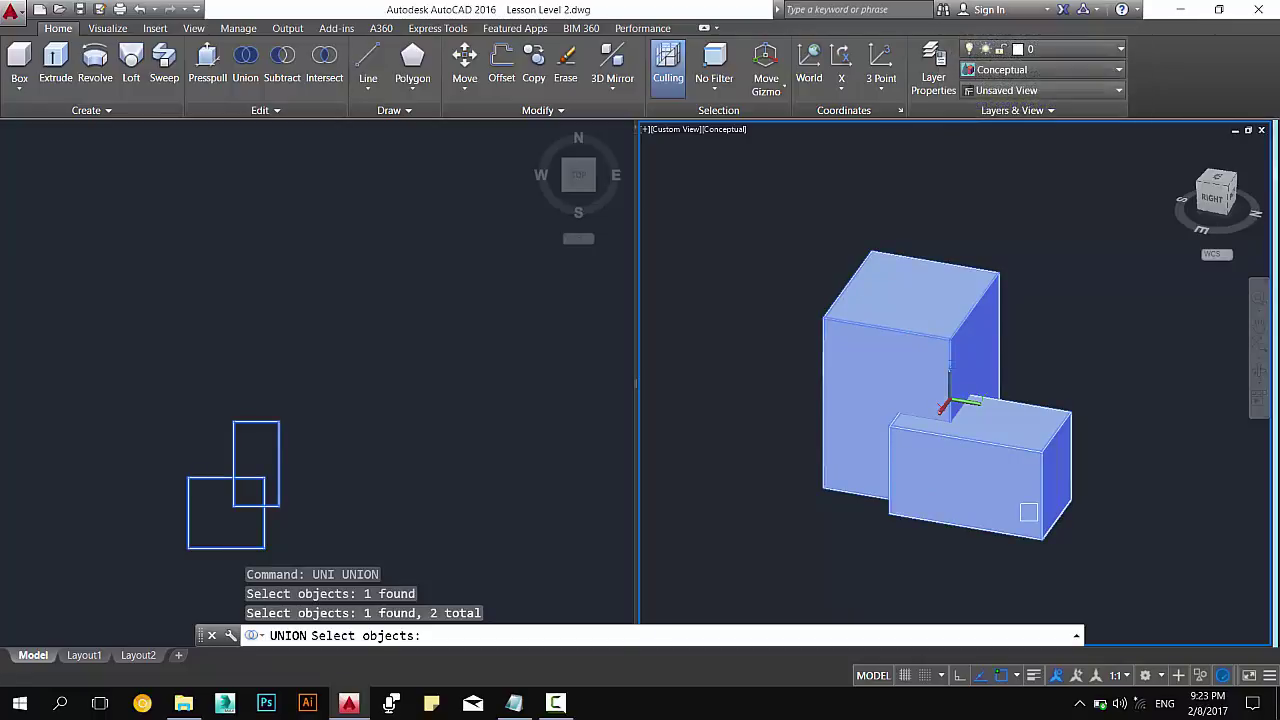
key(Return)
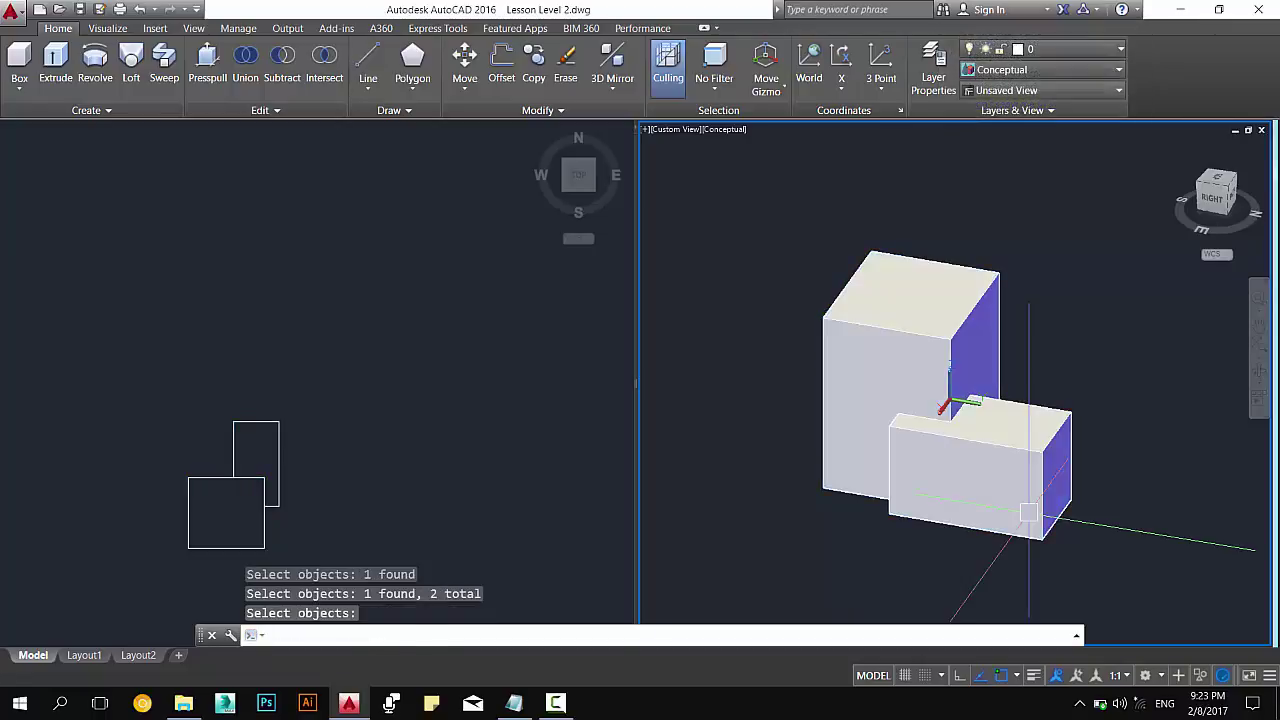
key(Return)
Orbit and pan the 3D view to inspect the merged stepped solid.
click(1000, 450)
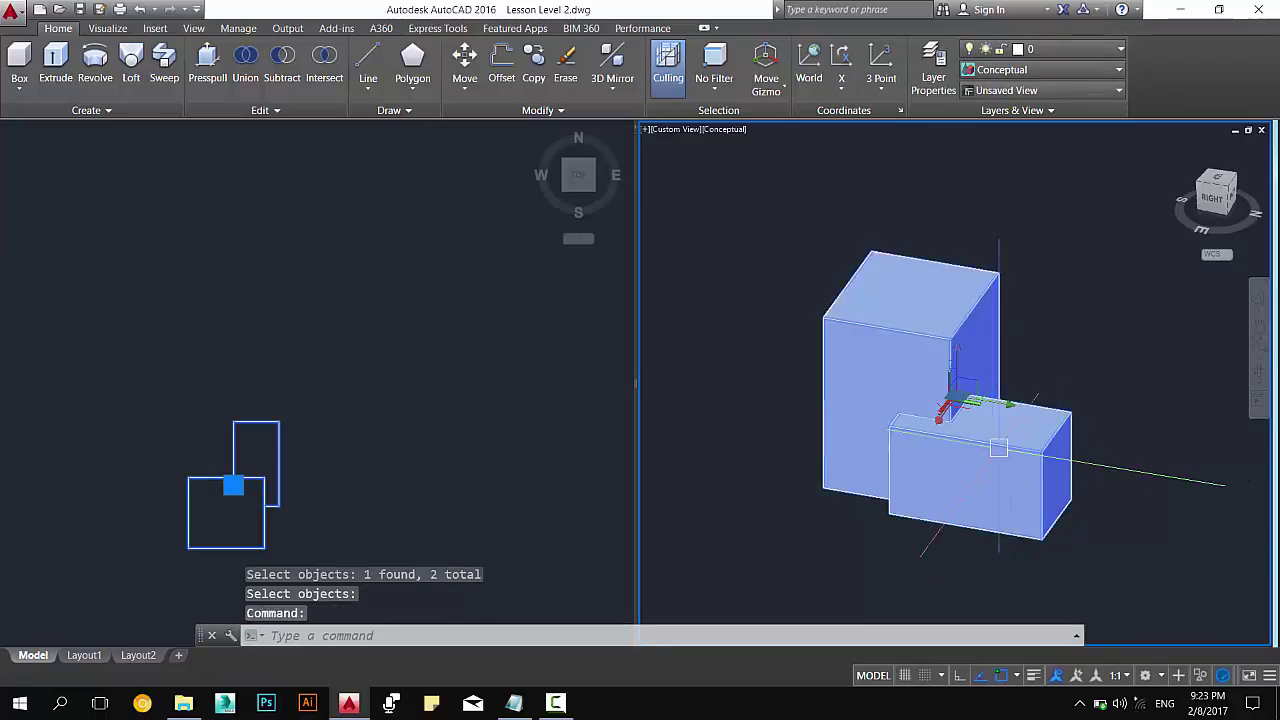
scroll(993, 441, up, 2)
shift+middle_drag(886, 380, 1000, 380)
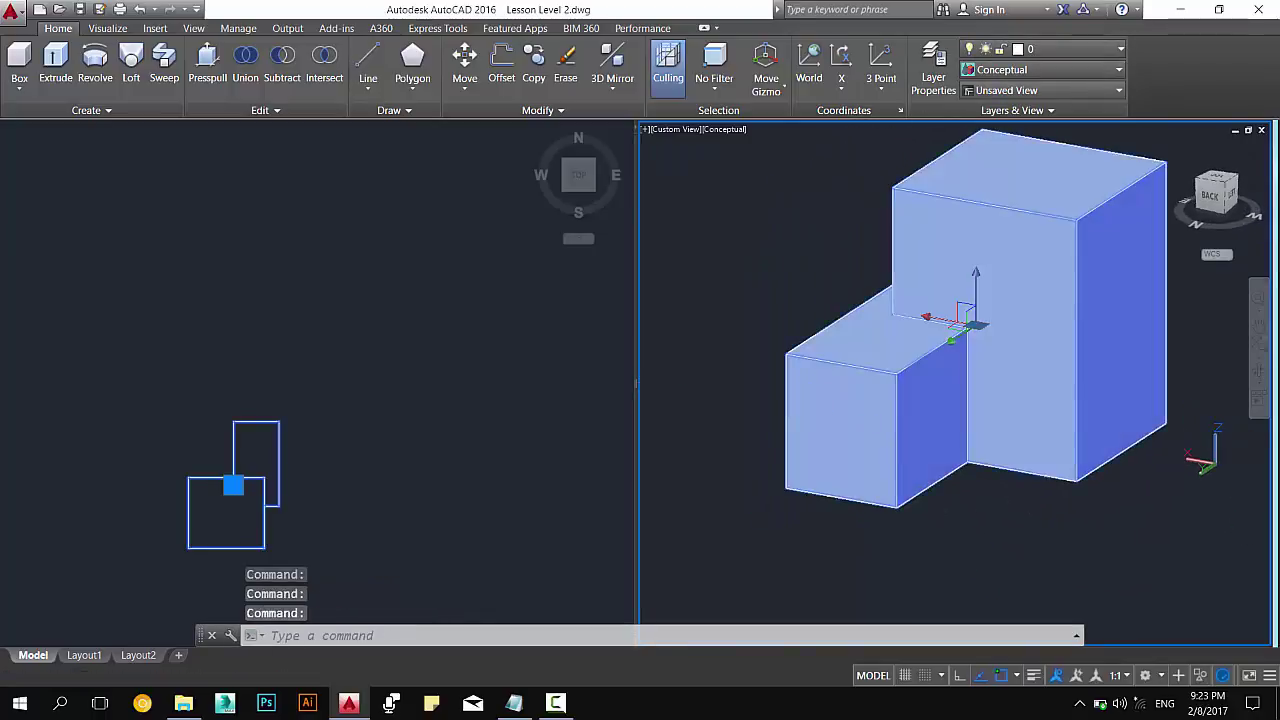
key(Escape)
click(986, 440)
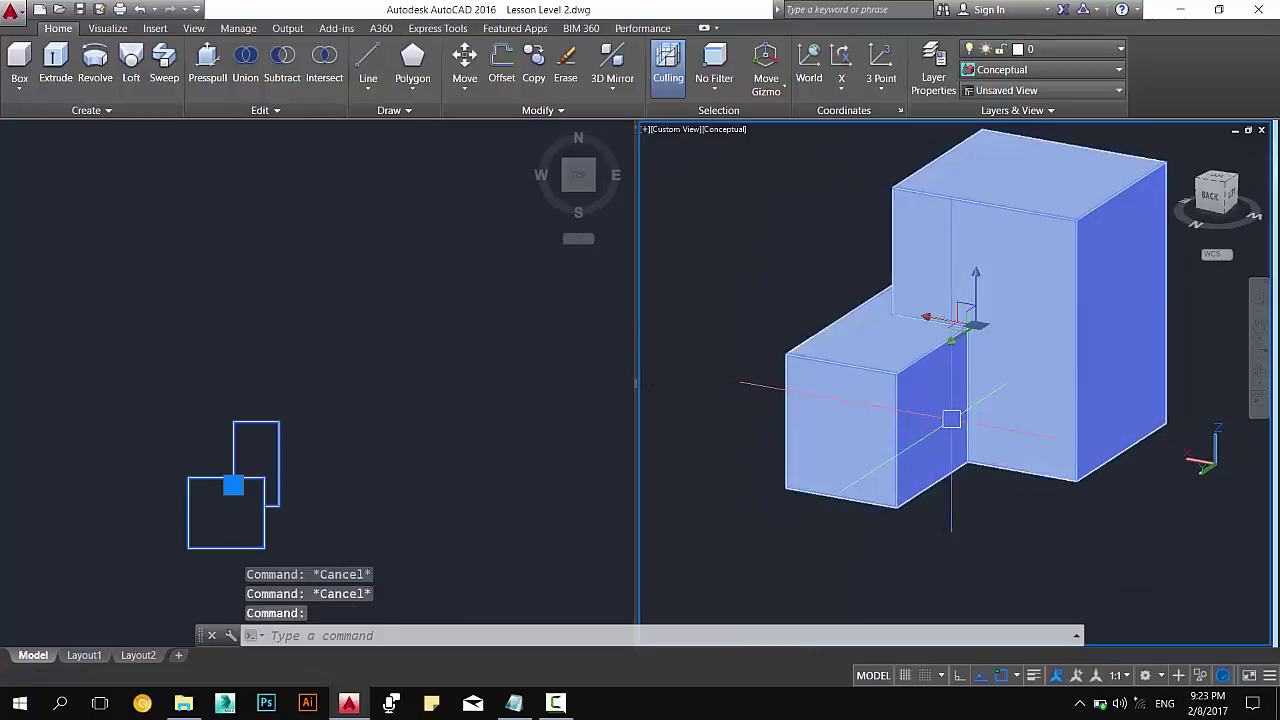
key(Escape)
scroll(930, 411, down, 2)
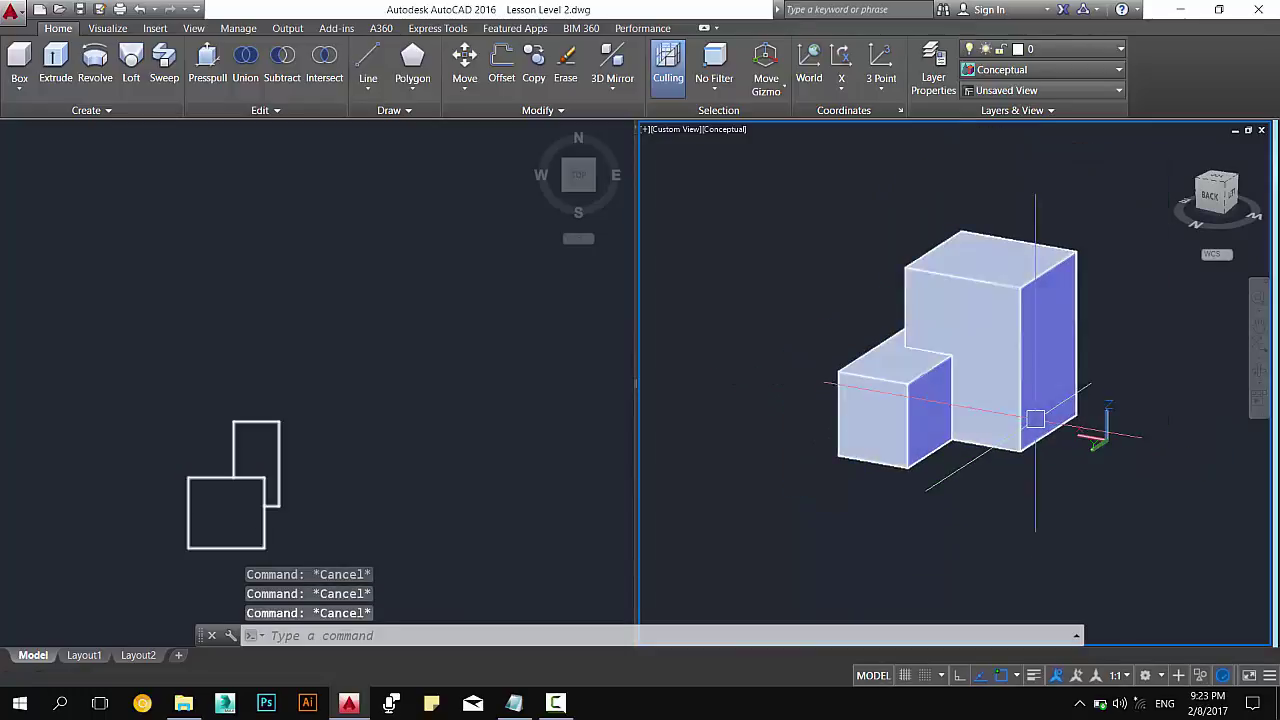
middle_drag(930, 411, 715, 380)
click(425, 430)
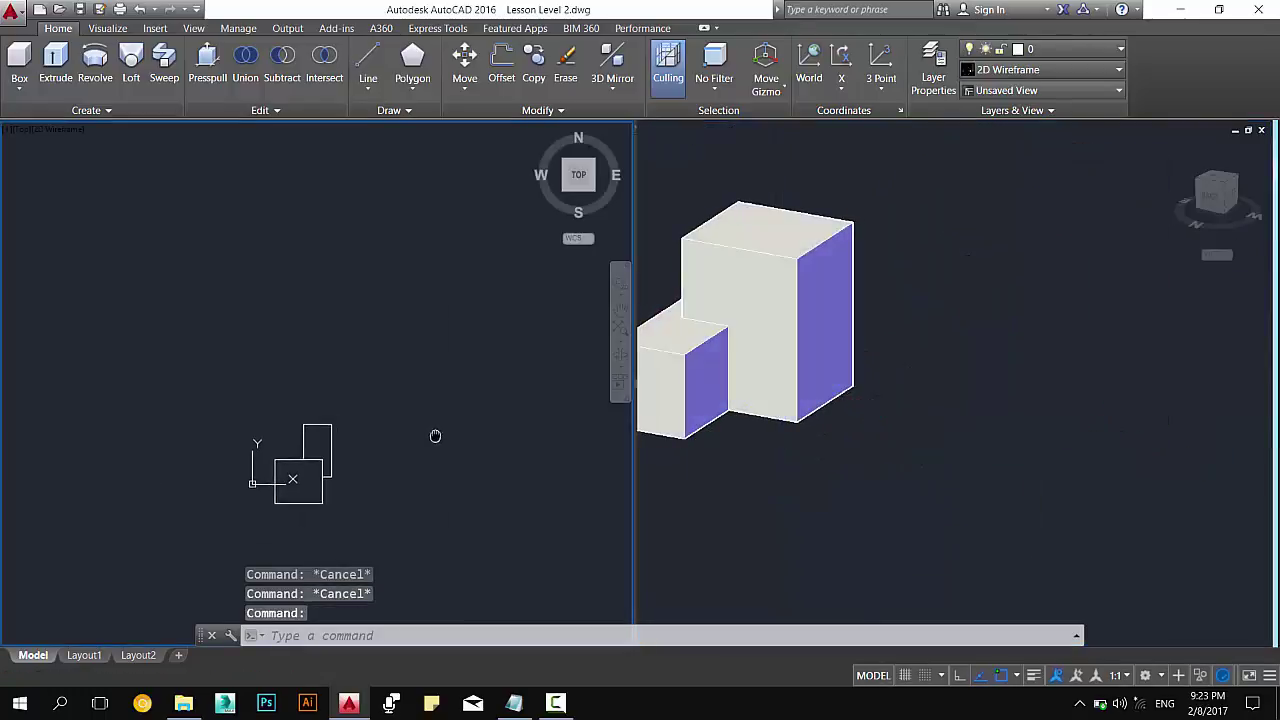
Draw a tall cylinder next to the stepped solid in the 3D view.
middle_drag(425, 430, 200, 380)
click(870, 410)
shift+middle_drag(870, 410, 357, 158)
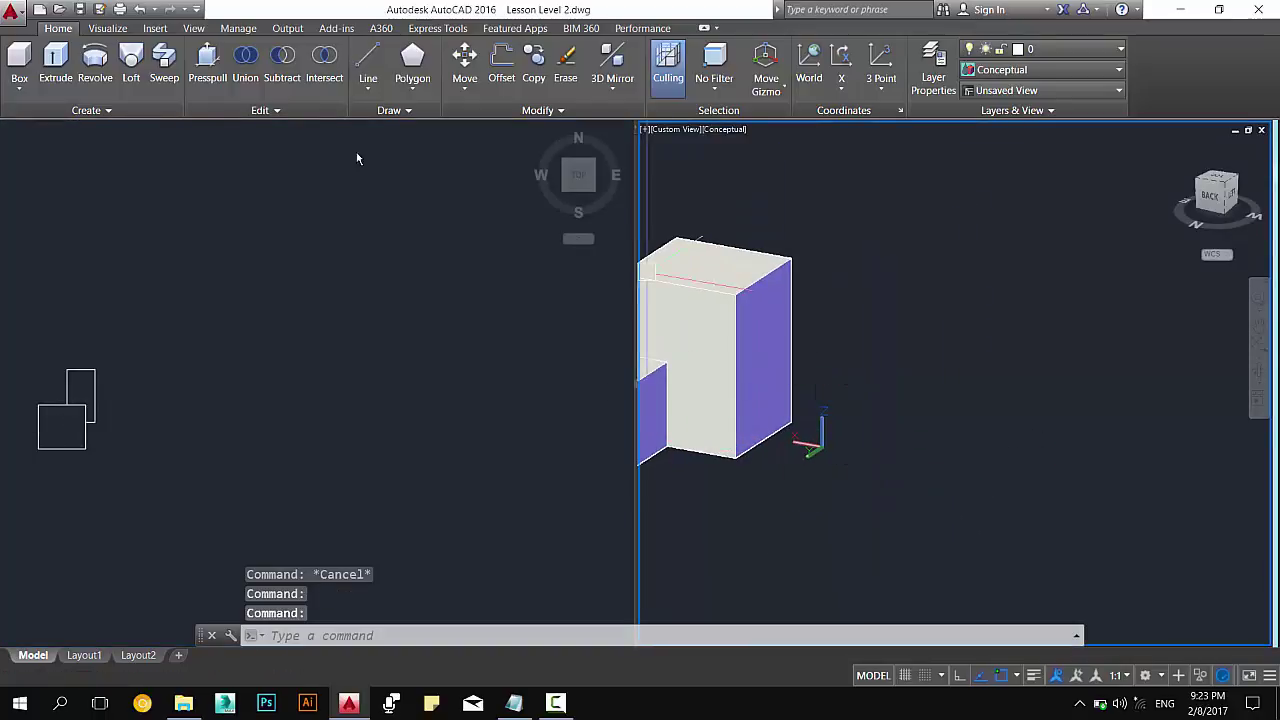
click(25, 92)
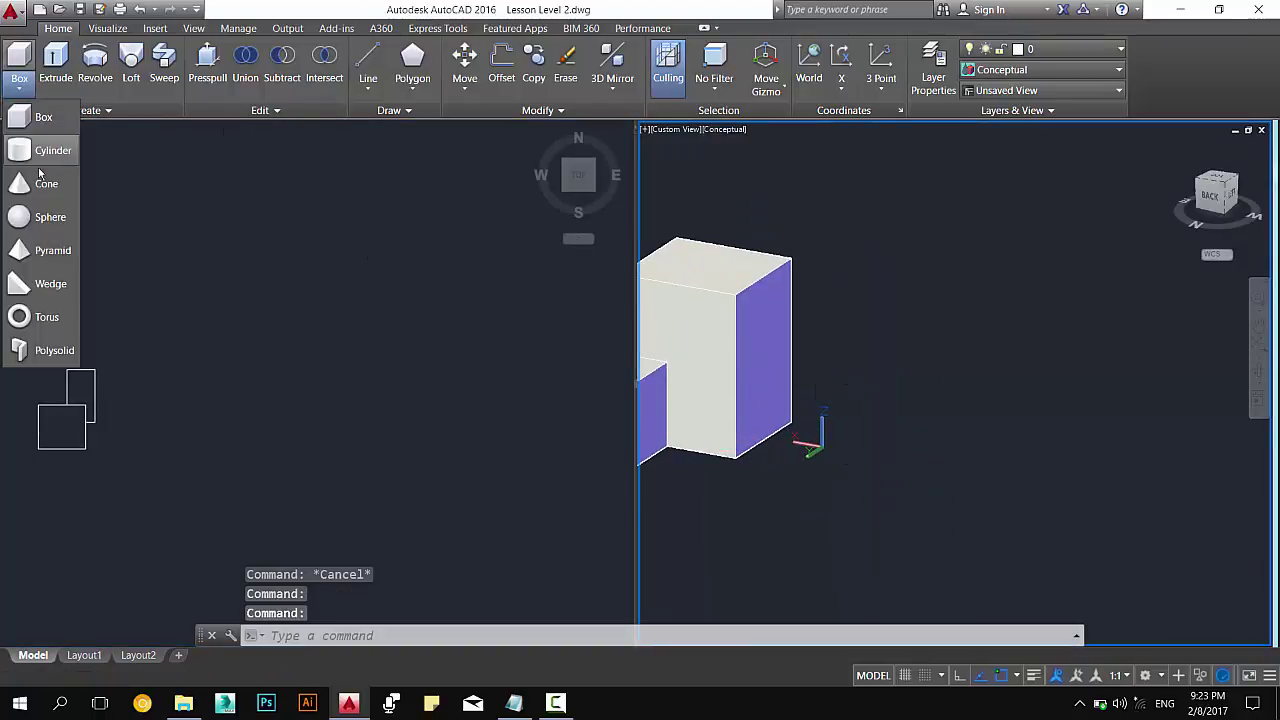
click(42, 175)
click(823, 443)
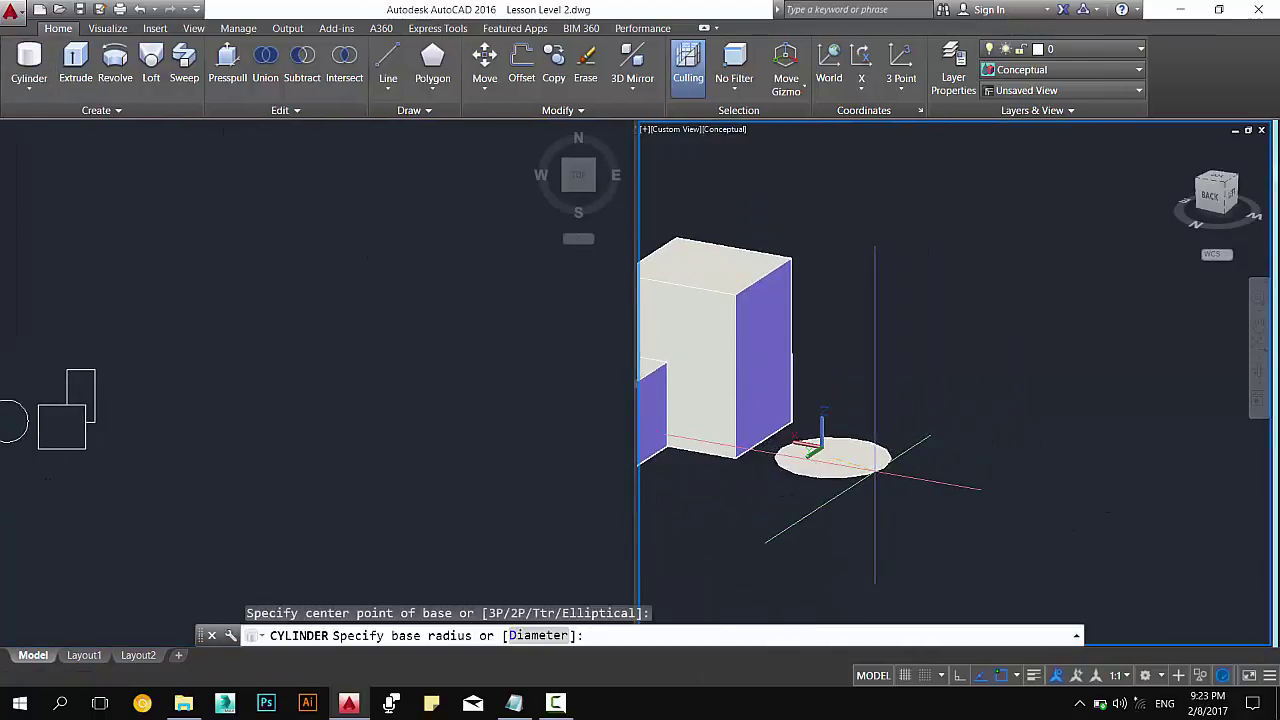
click(876, 444)
click(846, 312)
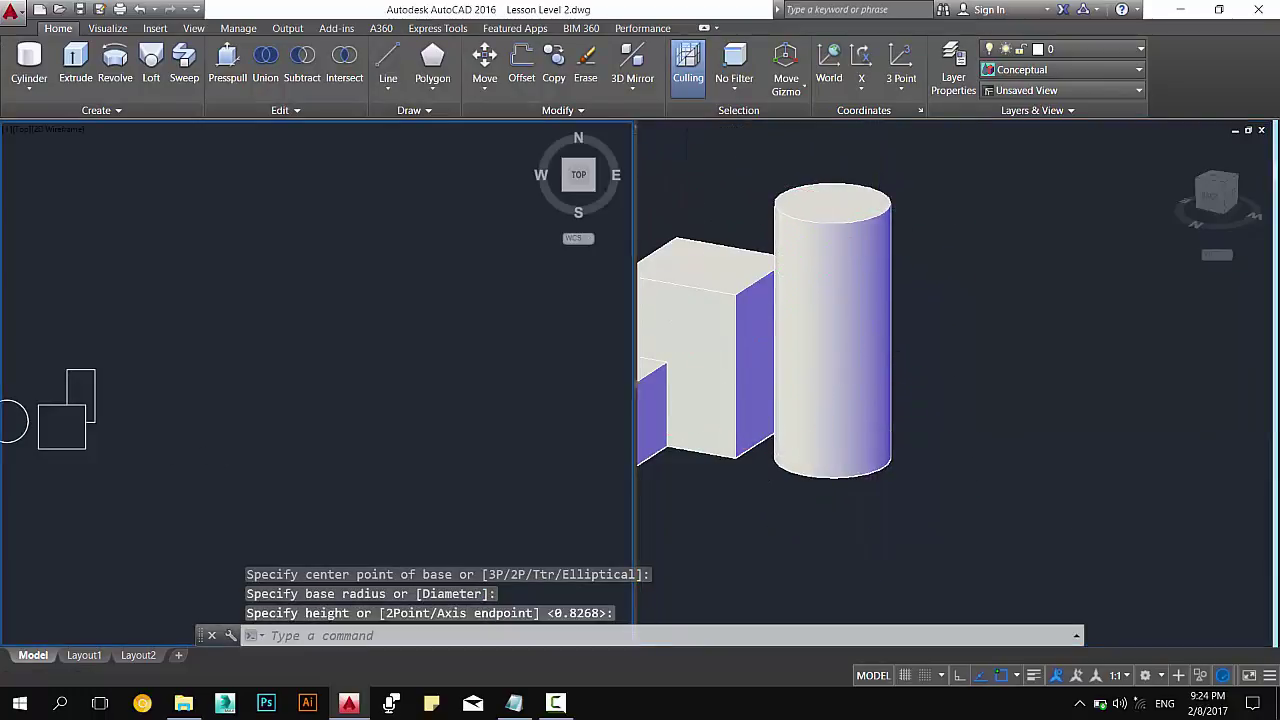
Move the cylinder in the top view so it overlaps the boxes' corner.
middle_drag(130, 420, 366, 427)
scroll(285, 425, up, 2)
click(256, 452)
text(m)
key(Return)
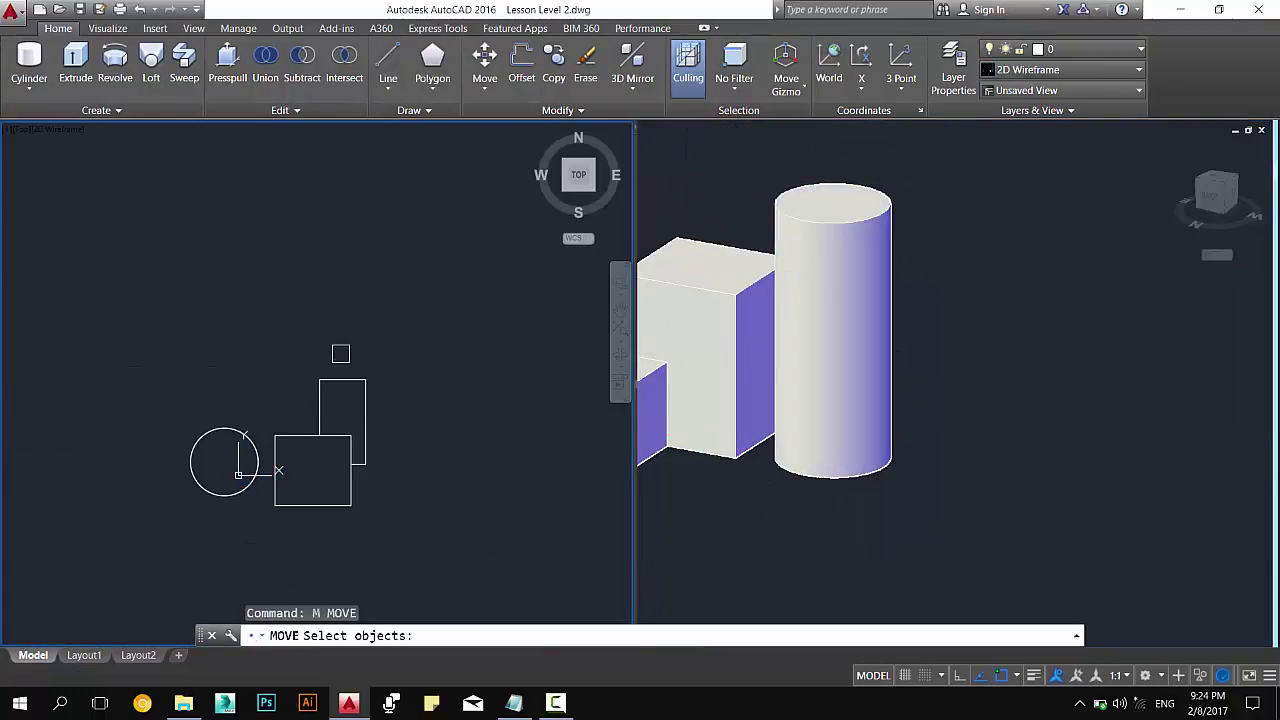
click(243, 433)
click(238, 438)
key(Return)
click(208, 358)
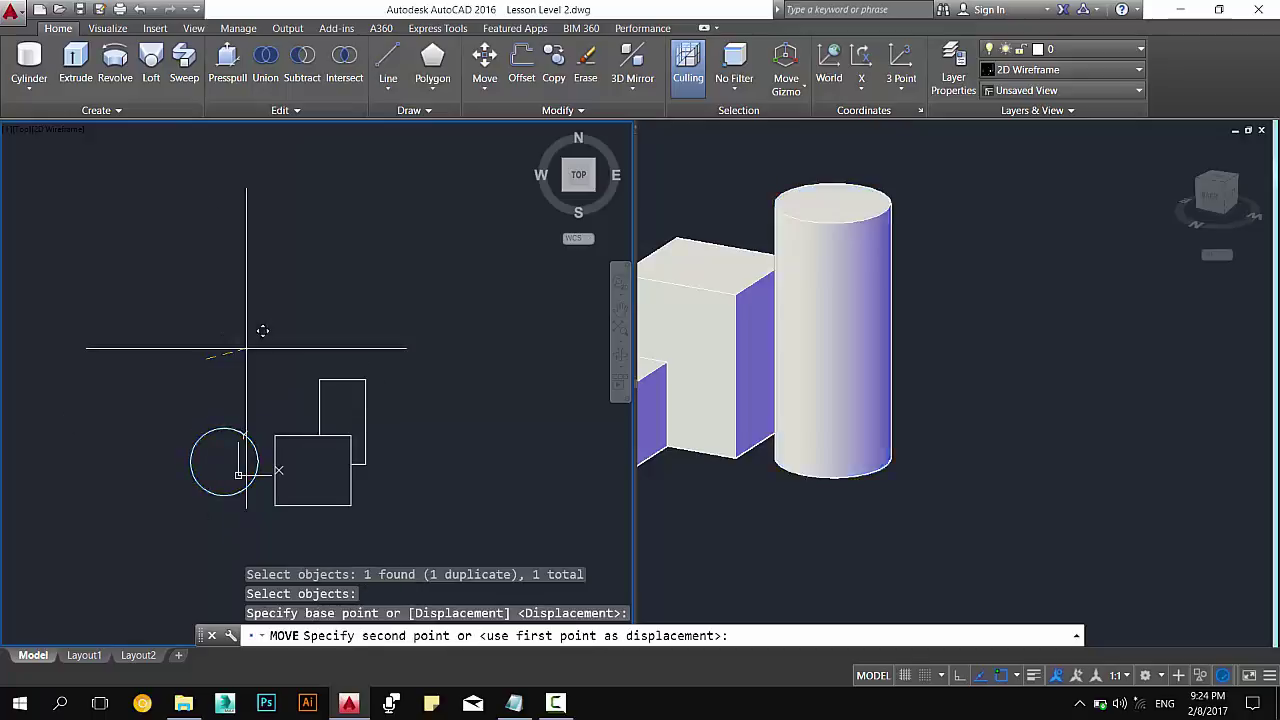
click(285, 339)
click(936, 375)
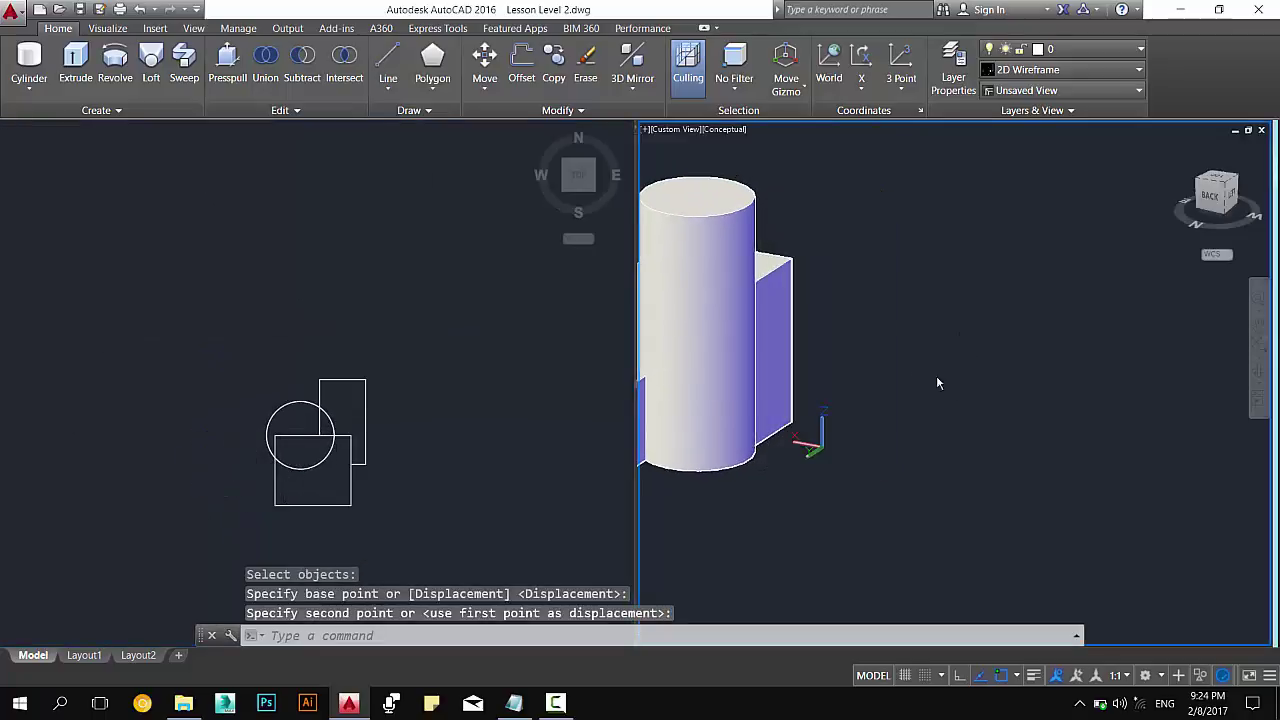
scroll(936, 375, down, 3)
shift+middle_drag(940, 375, 666, 337)
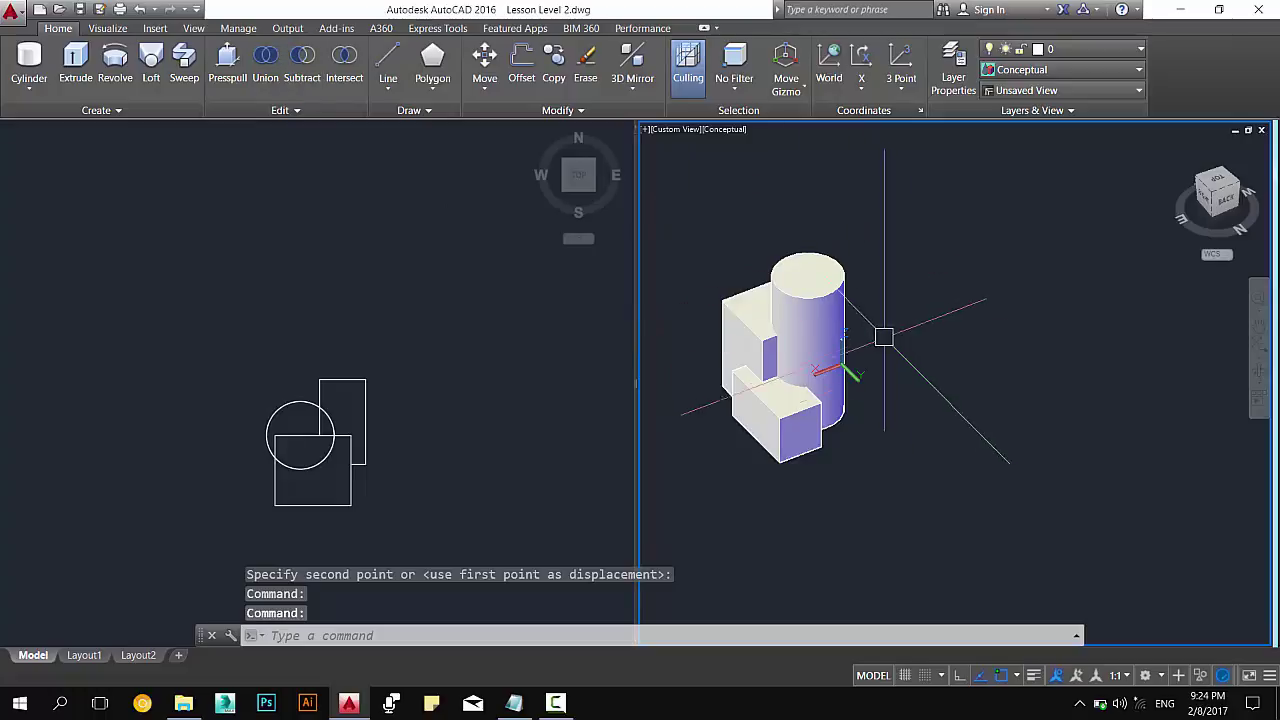
Subtract the cylinder from the stepped solid, then orbit to inspect the round notch.
middle_drag(940, 382, 994, 449)
key(Escape)
text(s)
key(Return)
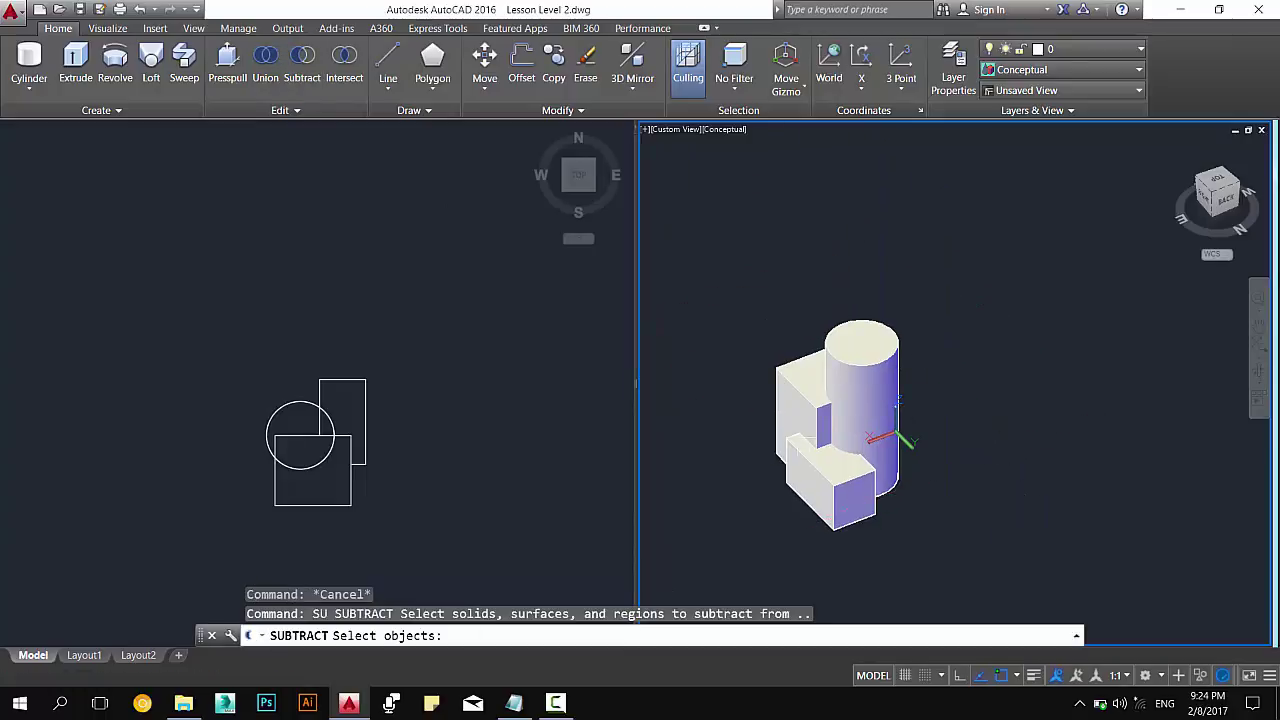
click(793, 363)
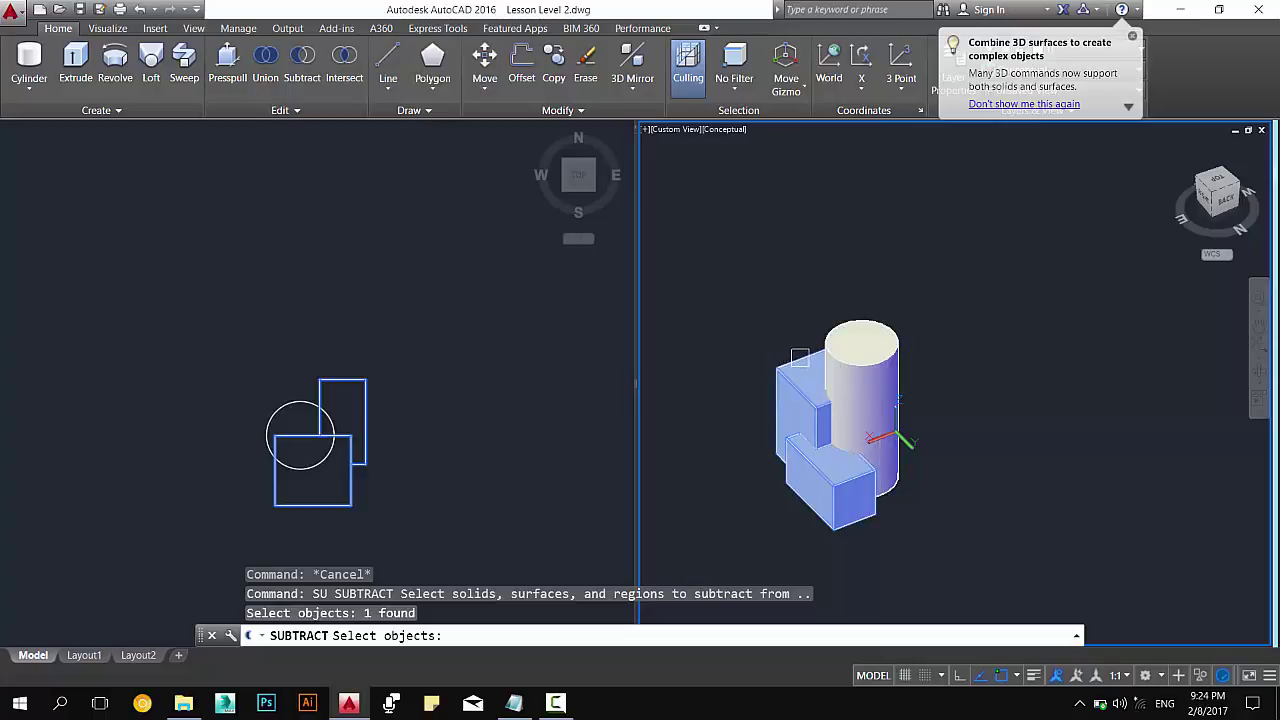
key(Return)
click(881, 364)
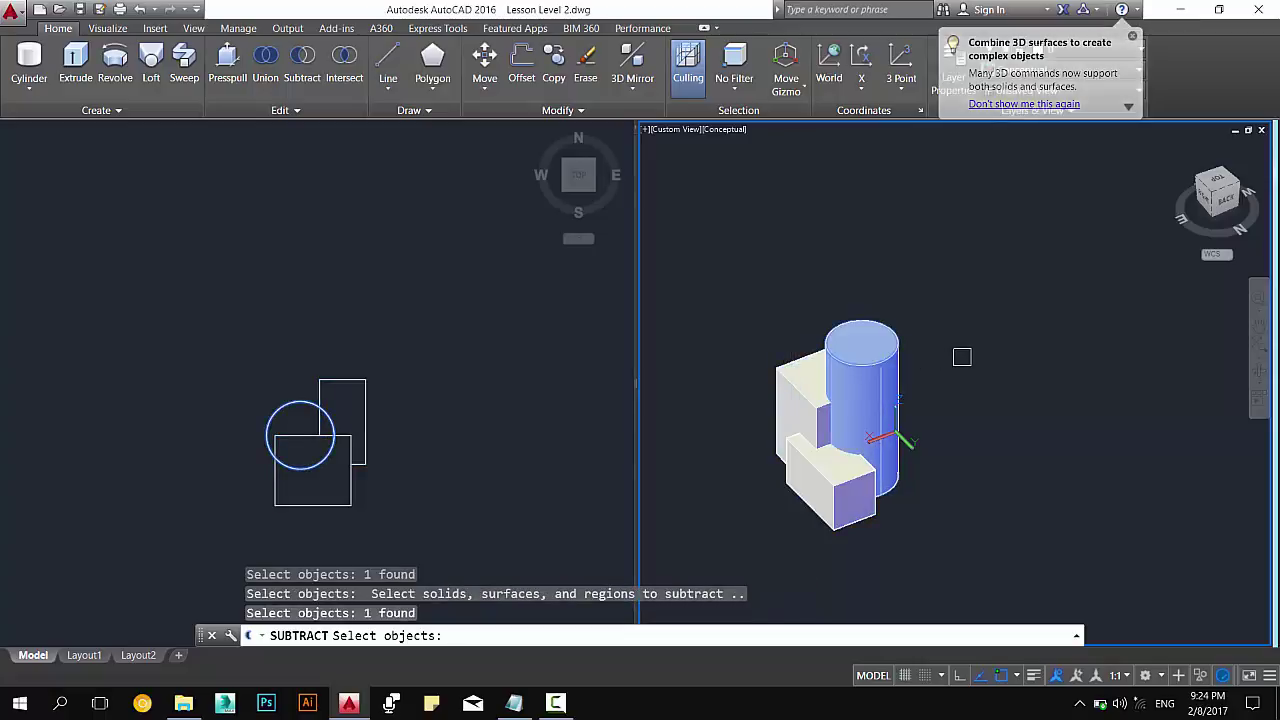
key(Return)
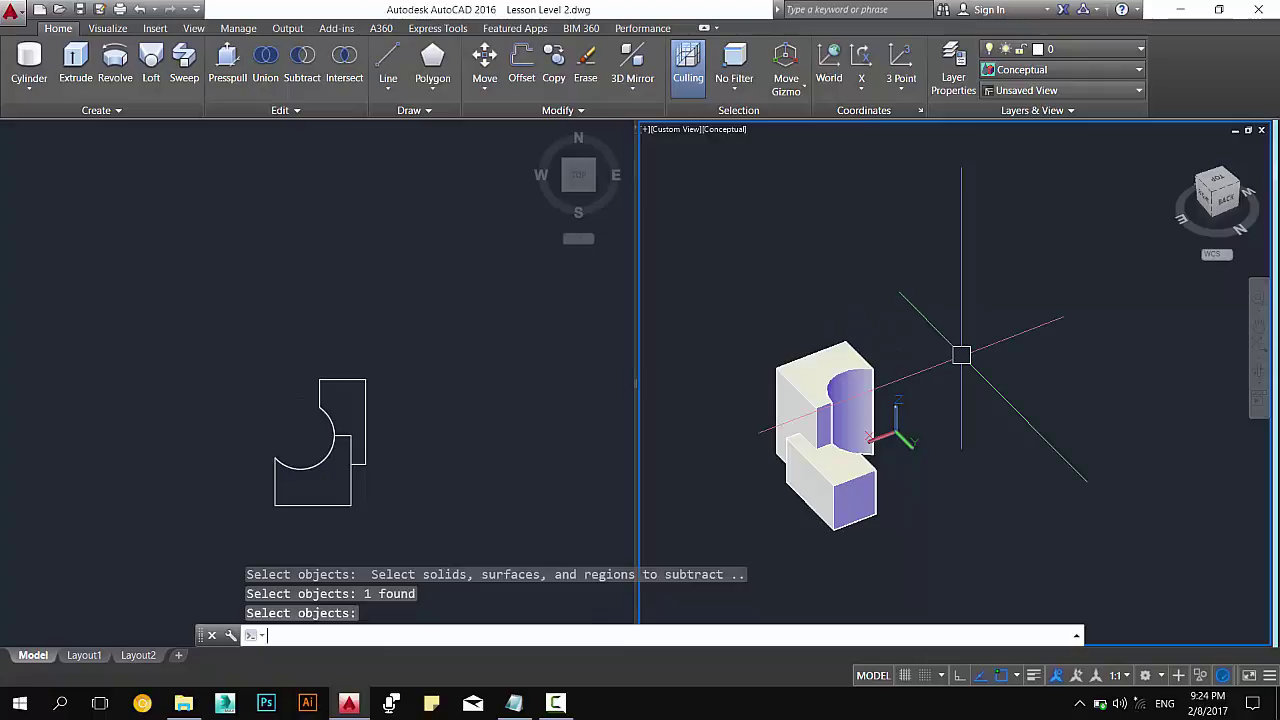
mouse_move(961, 355)
shift+middle_down()
mouse_move(623, 548)
mouse_move(854, 496)
mouse_move(891, 410)
shift+middle_up()
key(Escape)
key(Escape)
Draw a large sphere centred near the curved notch and orbit the 3D view around it.
click(346, 414)
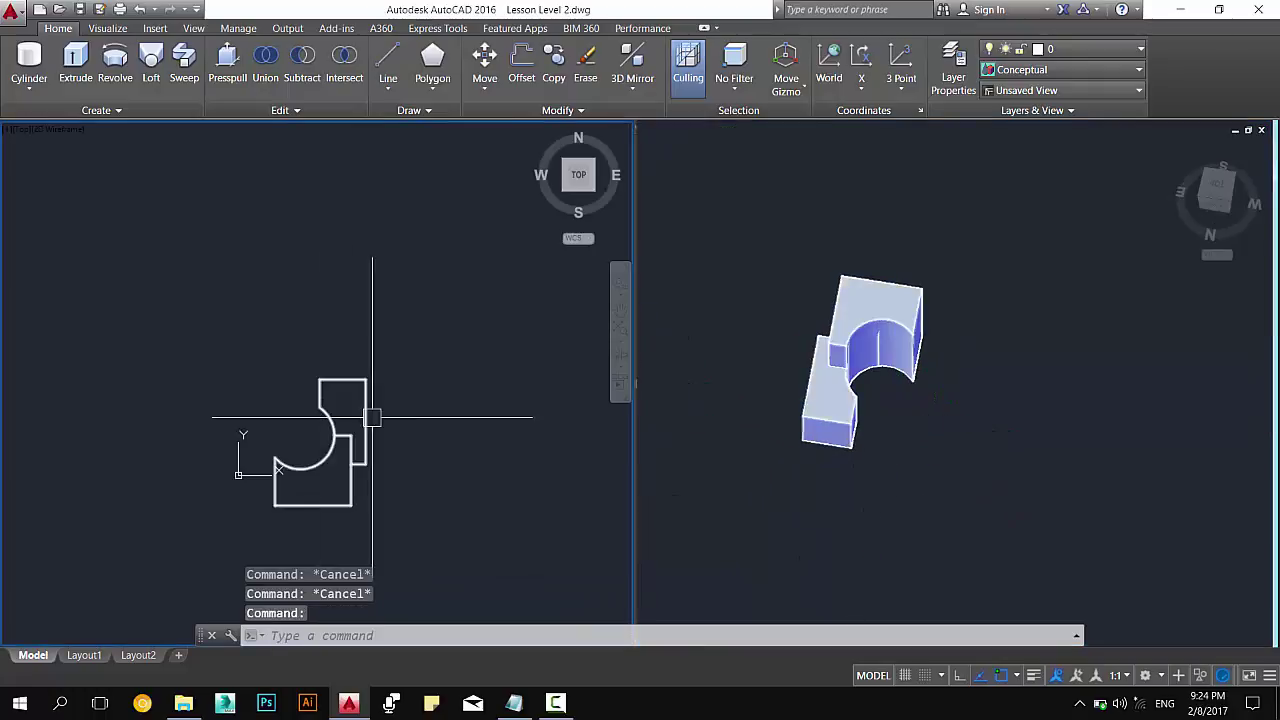
click(29, 82)
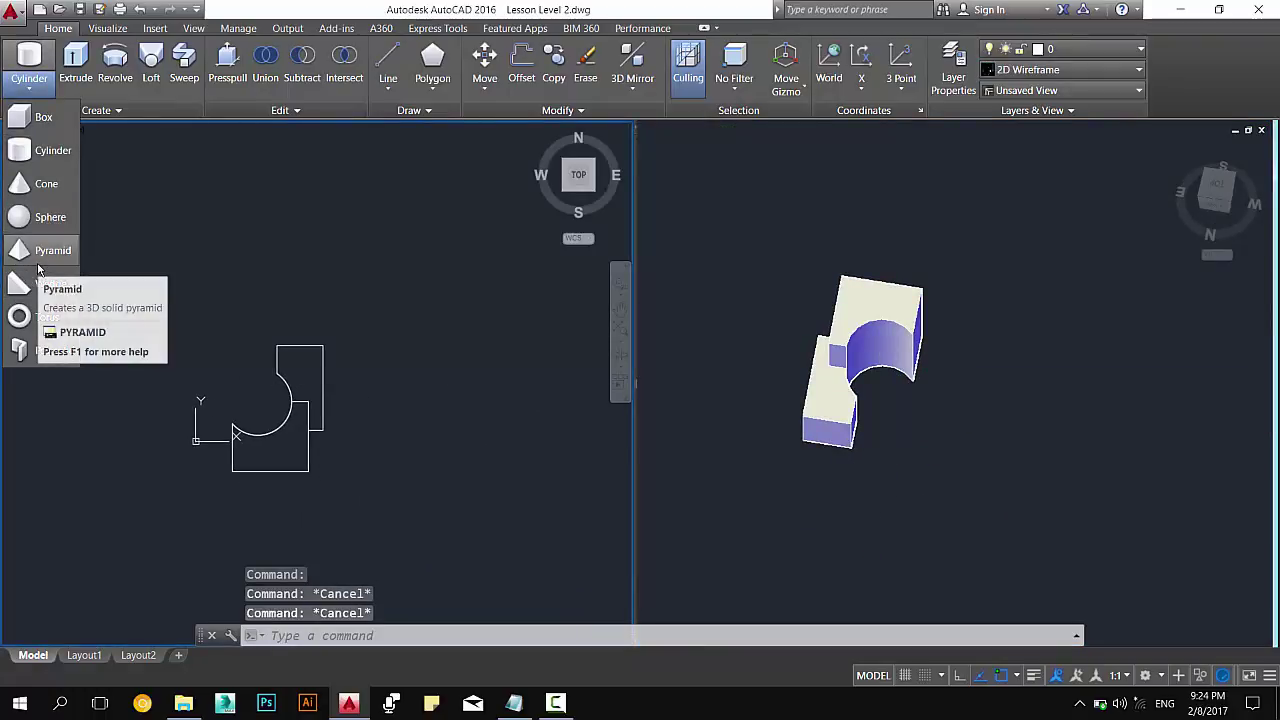
click(47, 217)
scroll(350, 382, up, 4)
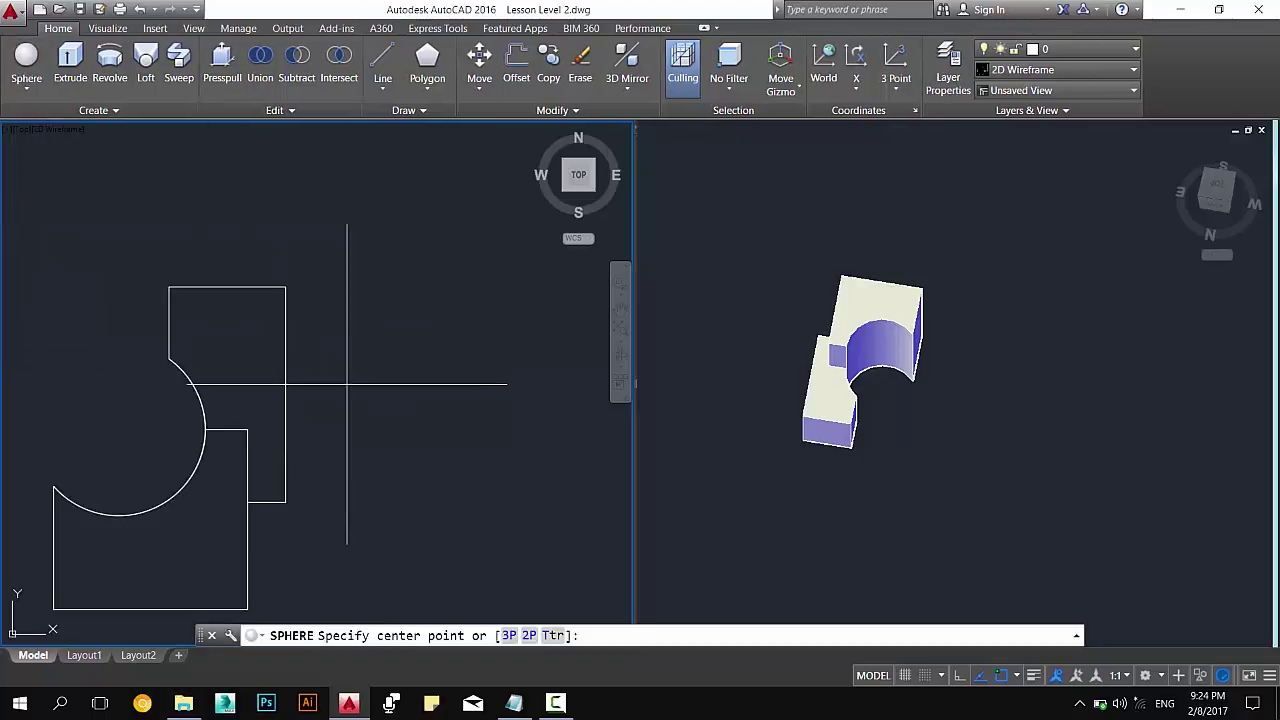
click(319, 381)
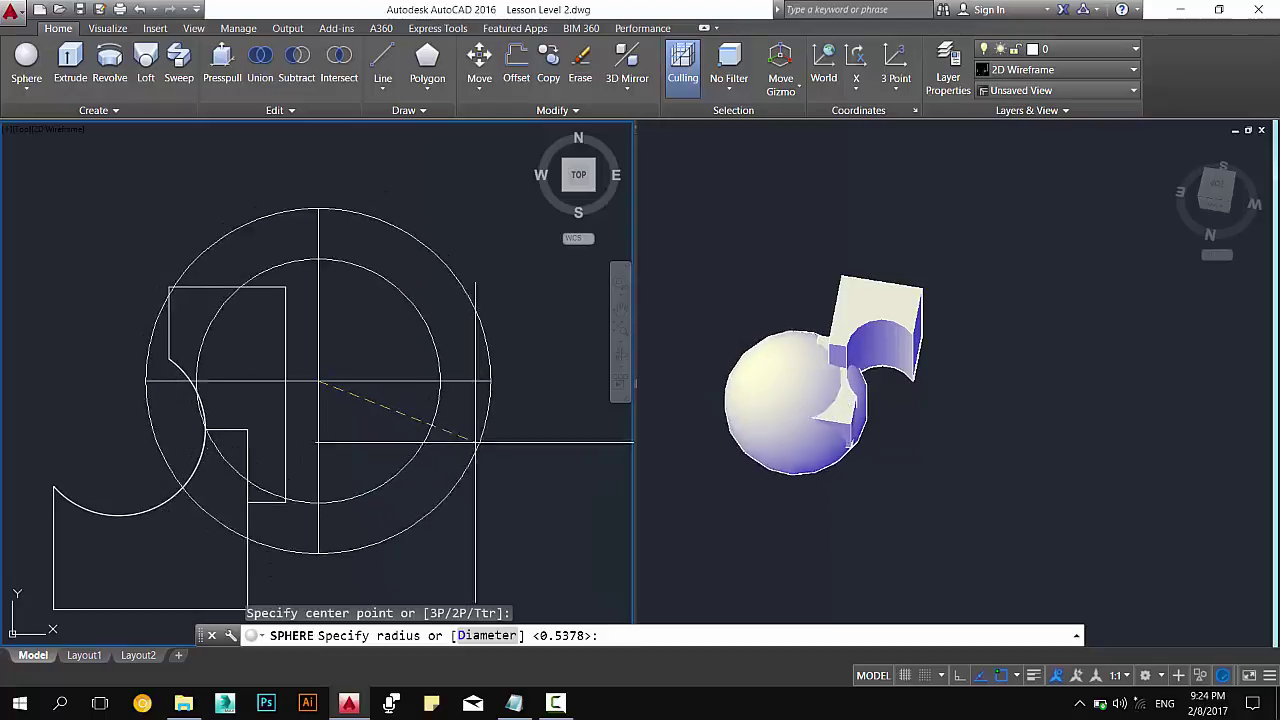
click(460, 425)
click(899, 490)
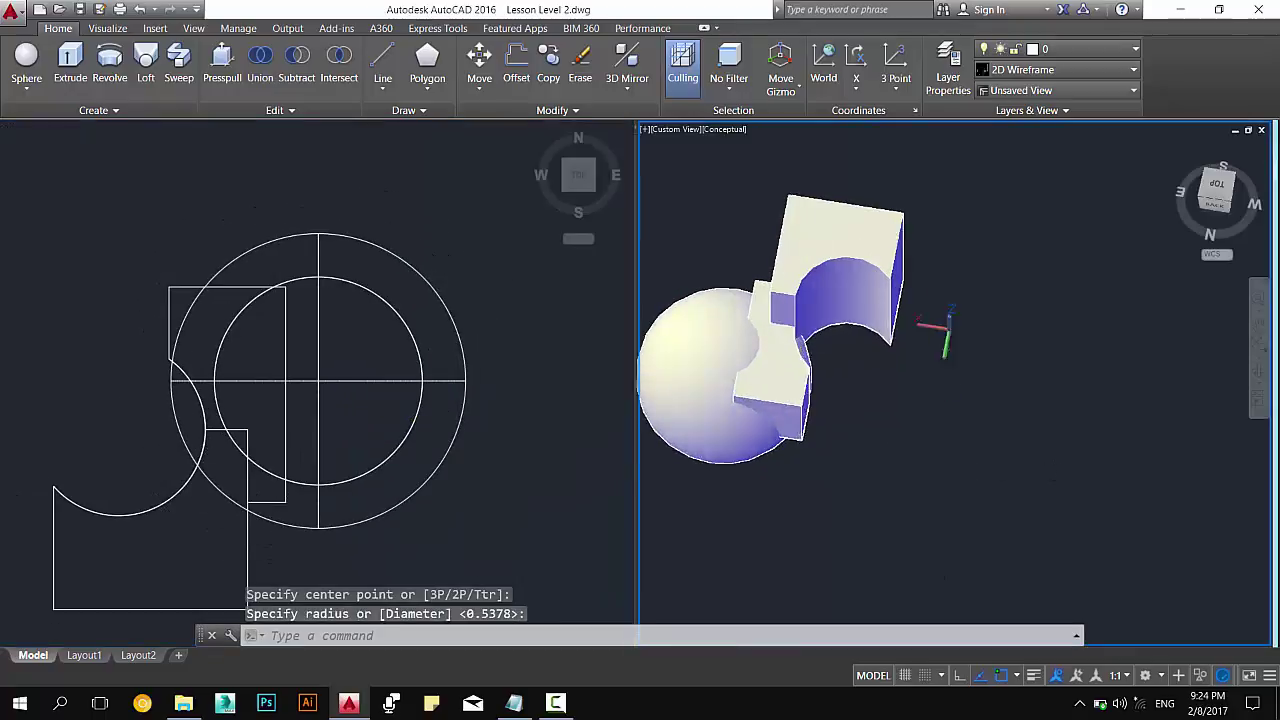
scroll(850, 420, up, 4)
scroll(1057, 517, down, 2)
mouse_move(1057, 517)
shift+middle_down()
mouse_move(970, 452)
mouse_move(1109, 371)
mouse_move(1021, 418)
shift+middle_up()
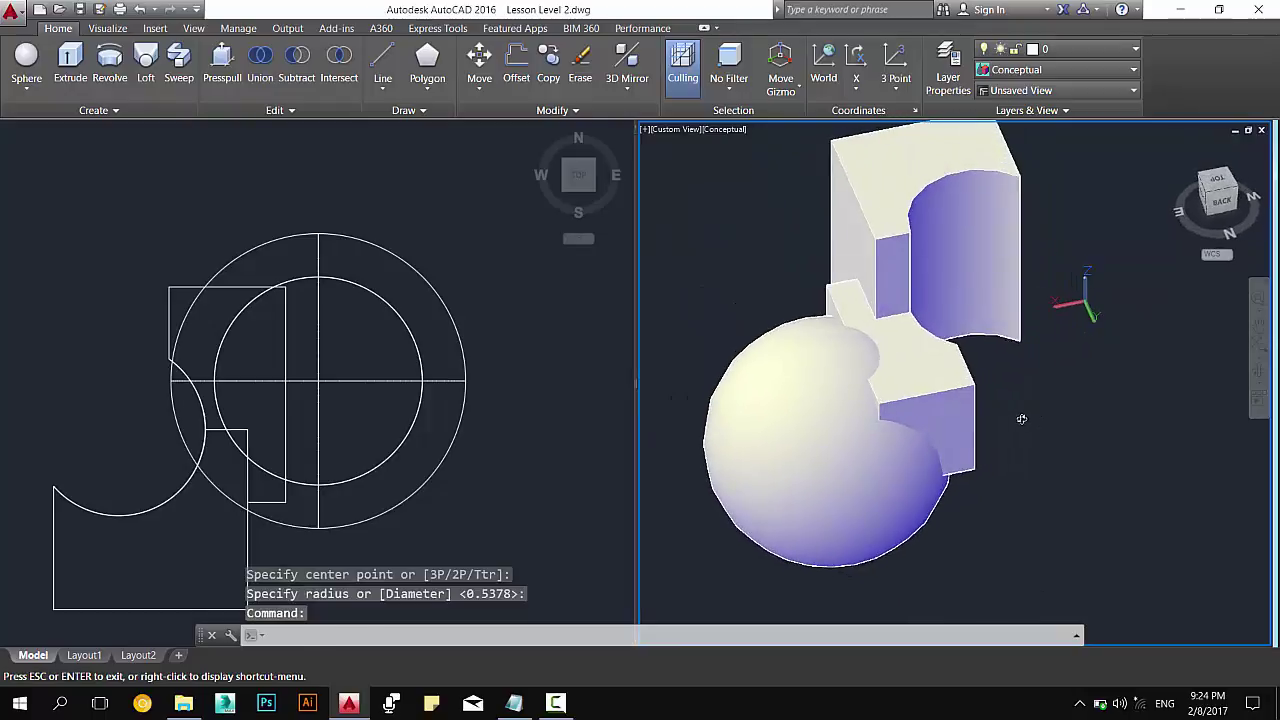
click(1064, 70)
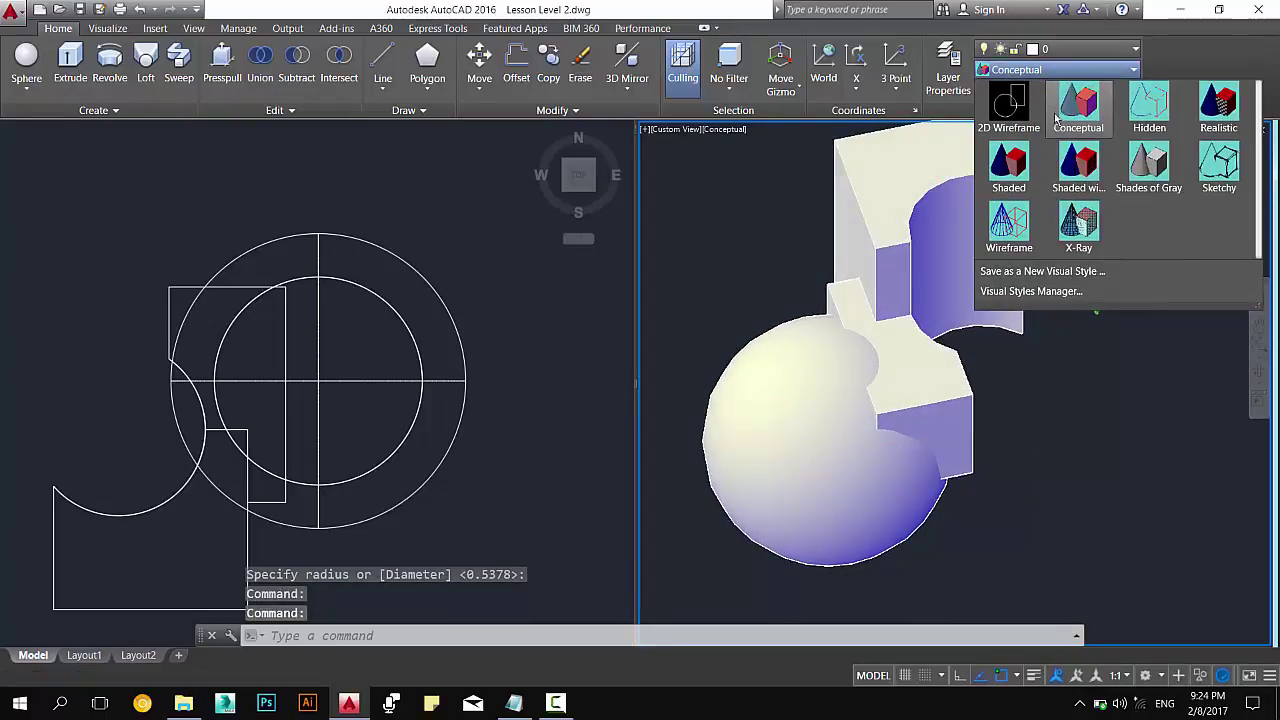
Switch the 3D view to Wireframe and check the sphere and notched solid.
click(1024, 228)
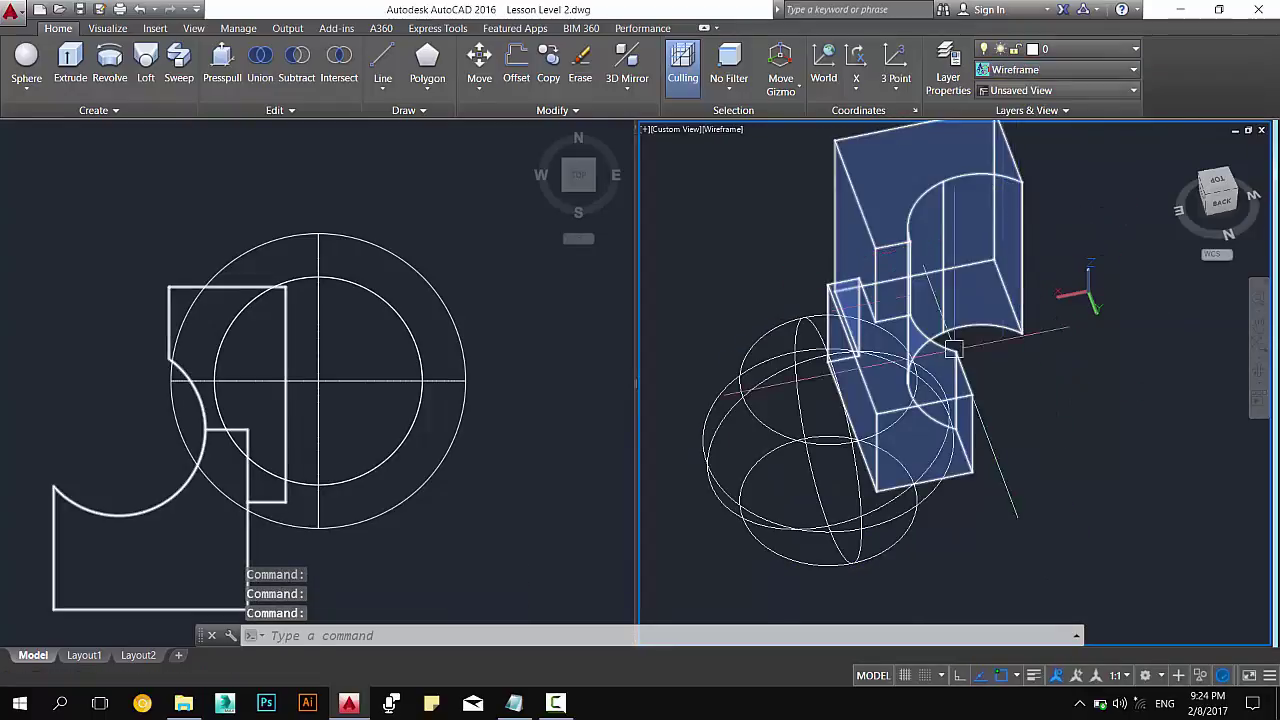
shift+middle_drag(1000, 300, 1030, 310)
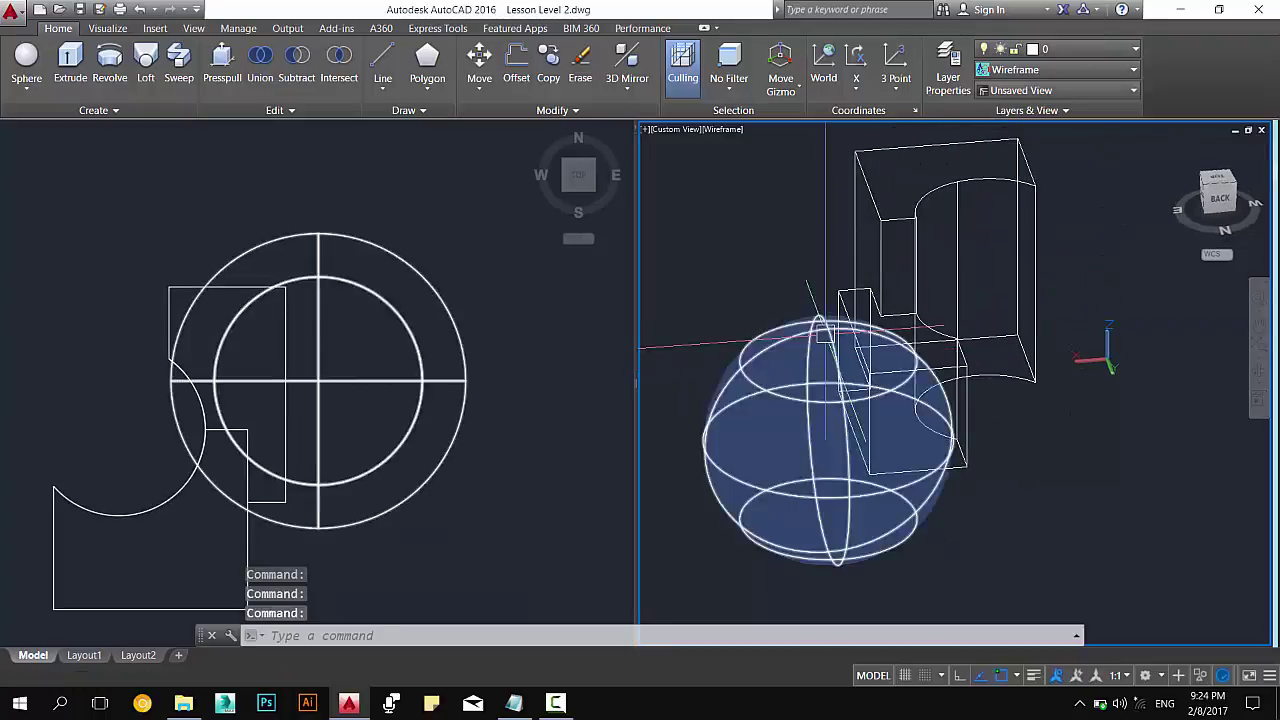
click(832, 352)
key(Escape)
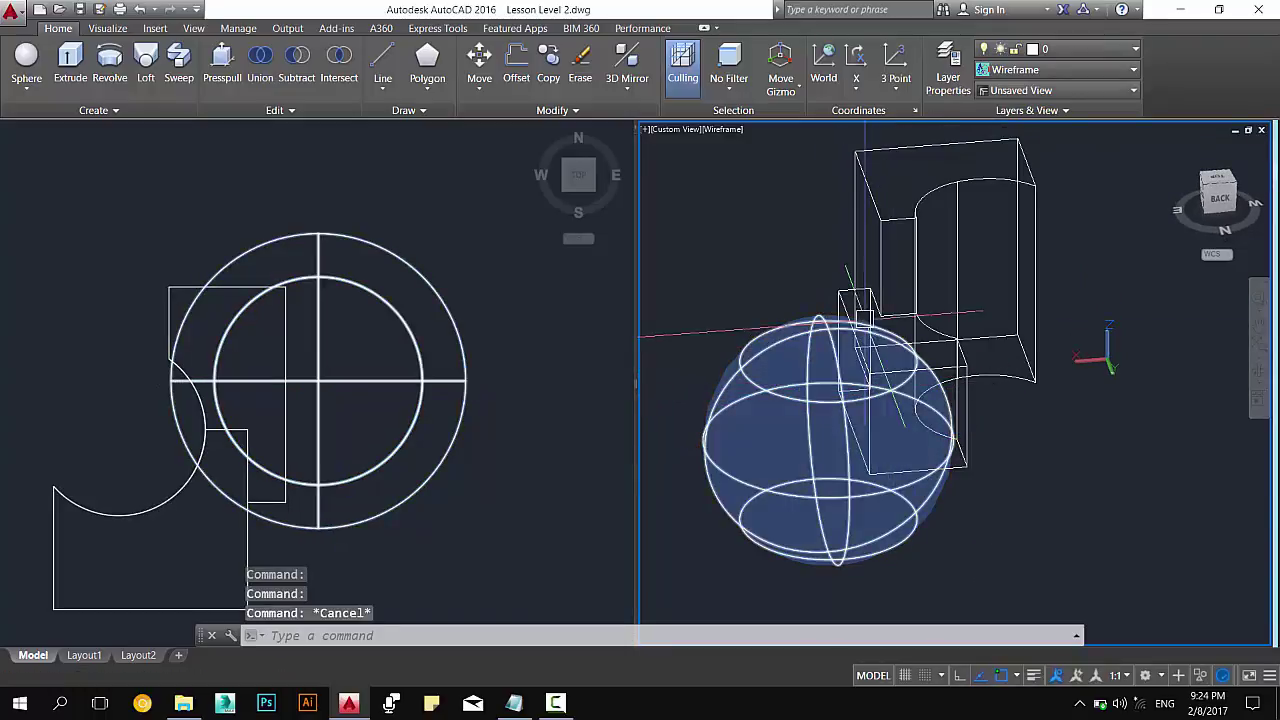
mouse_move(898, 374)
shift+middle_down()
mouse_move(930, 320)
mouse_move(888, 289)
mouse_move(947, 369)
mouse_move(898, 381)
shift+middle_up()
click(888, 289)
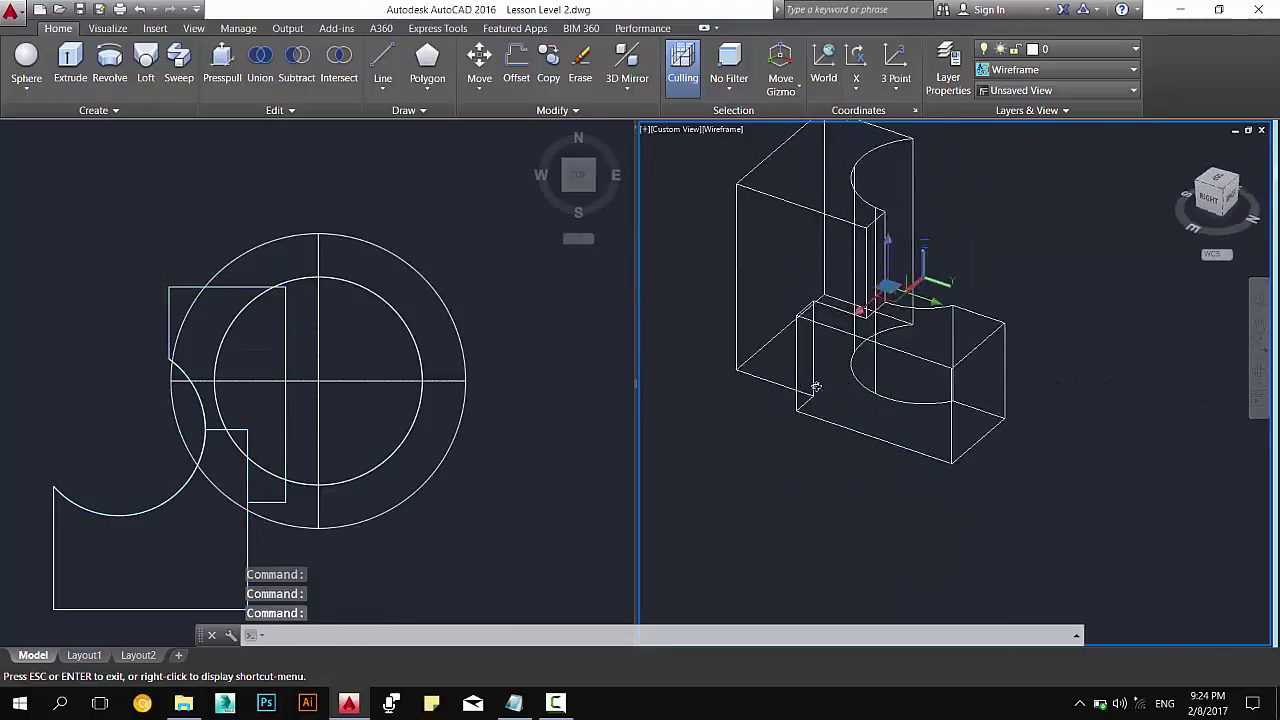
key(Escape)
key(Escape)
key(Escape)
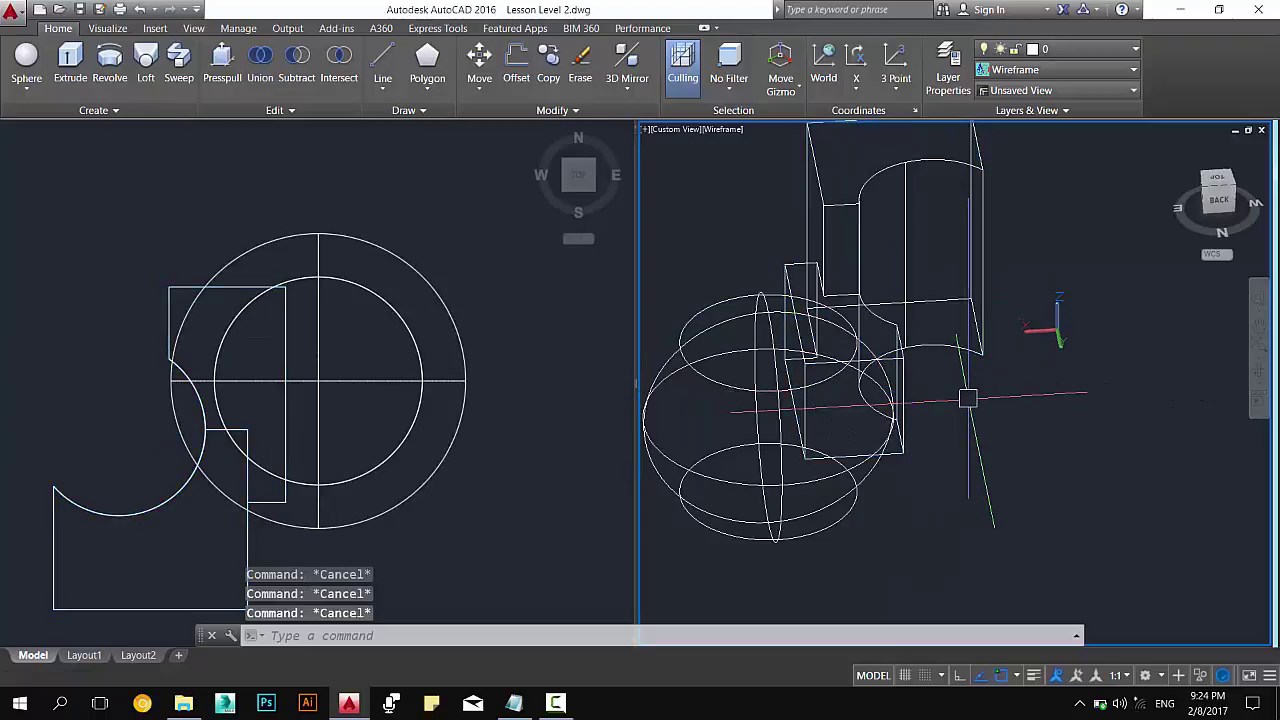
Intersect the sphere with the notched solid, keeping only their shared wedge.
click(340, 62)
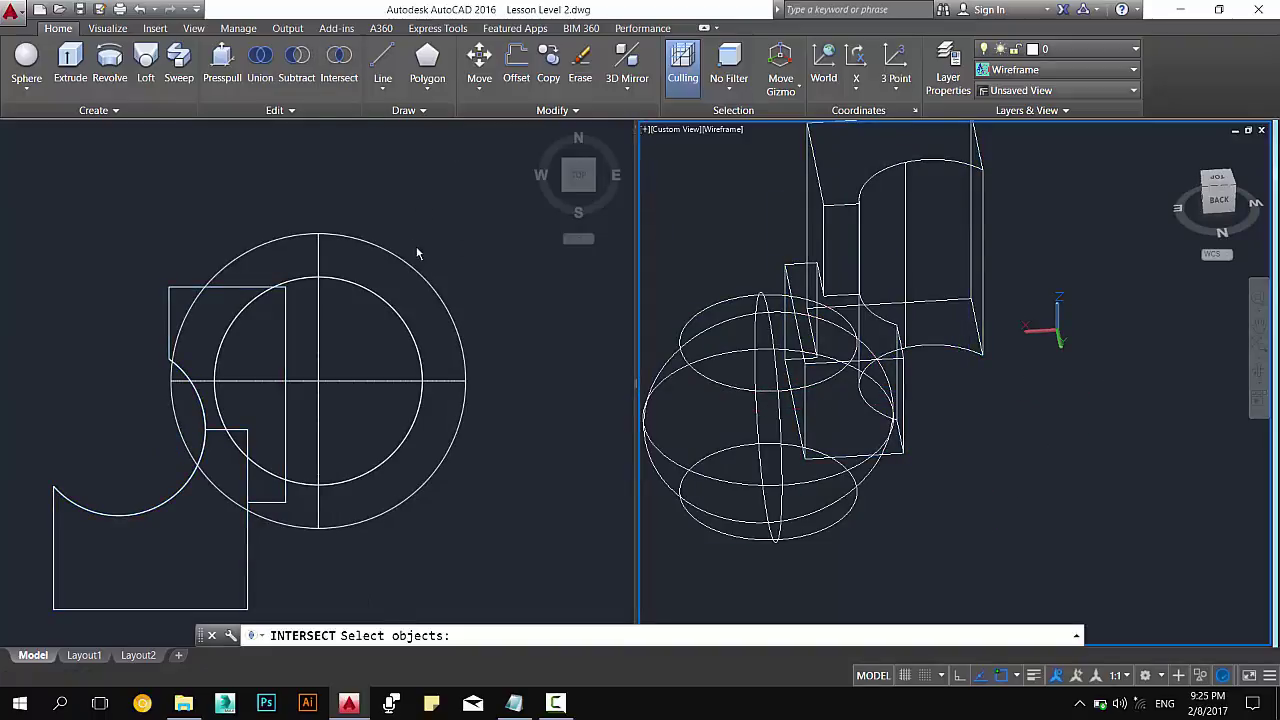
click(468, 345)
click(475, 292)
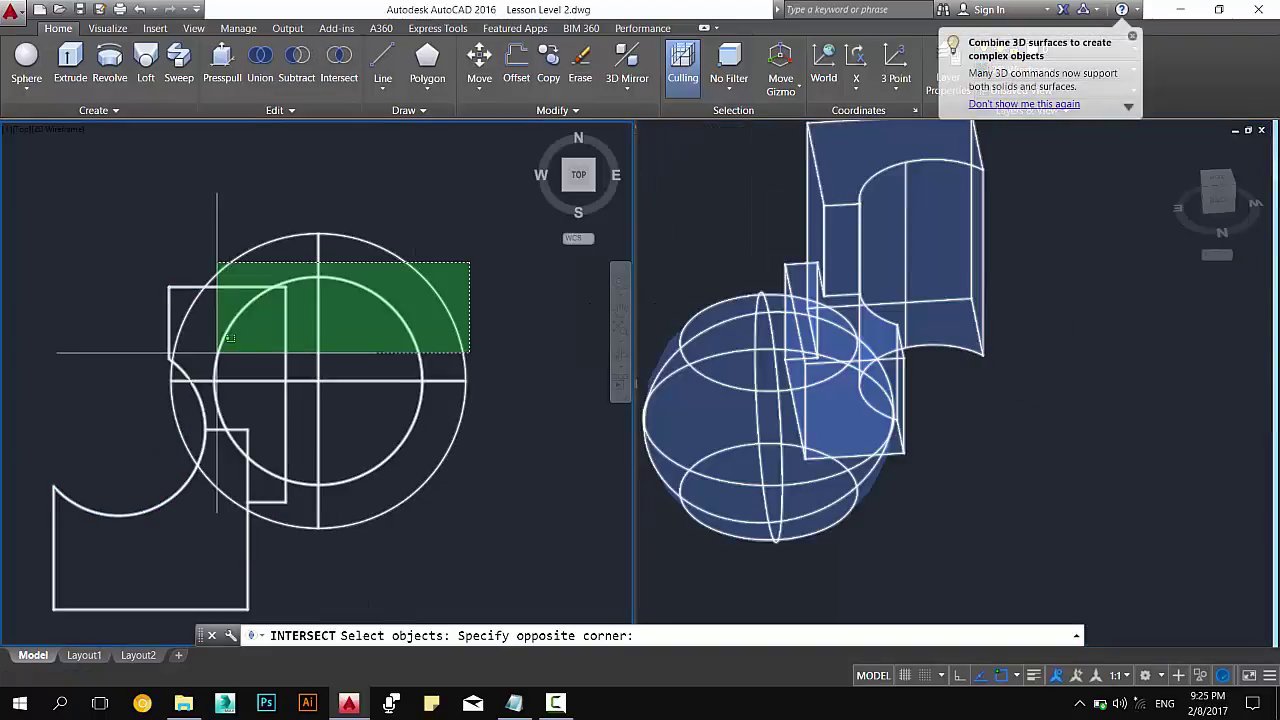
click(218, 355)
key(Return)
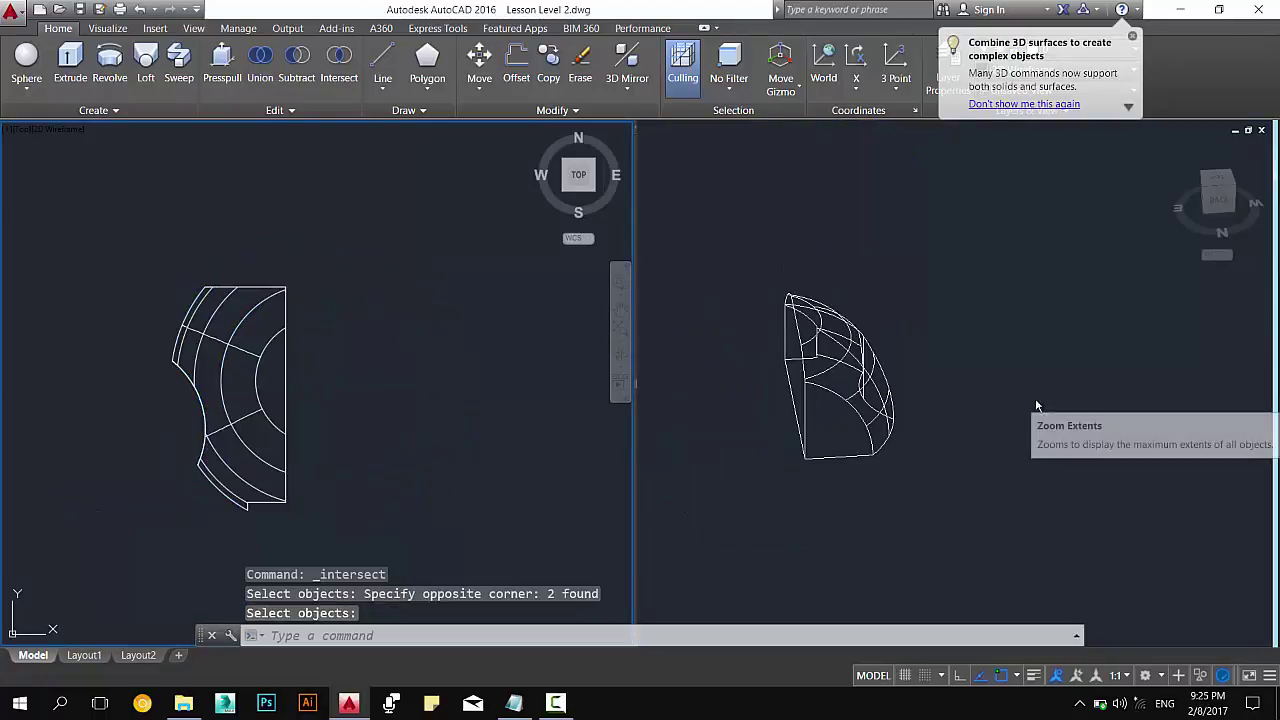
key(Escape)
key(Escape)
shift+middle_drag(922, 366, 946, 206)
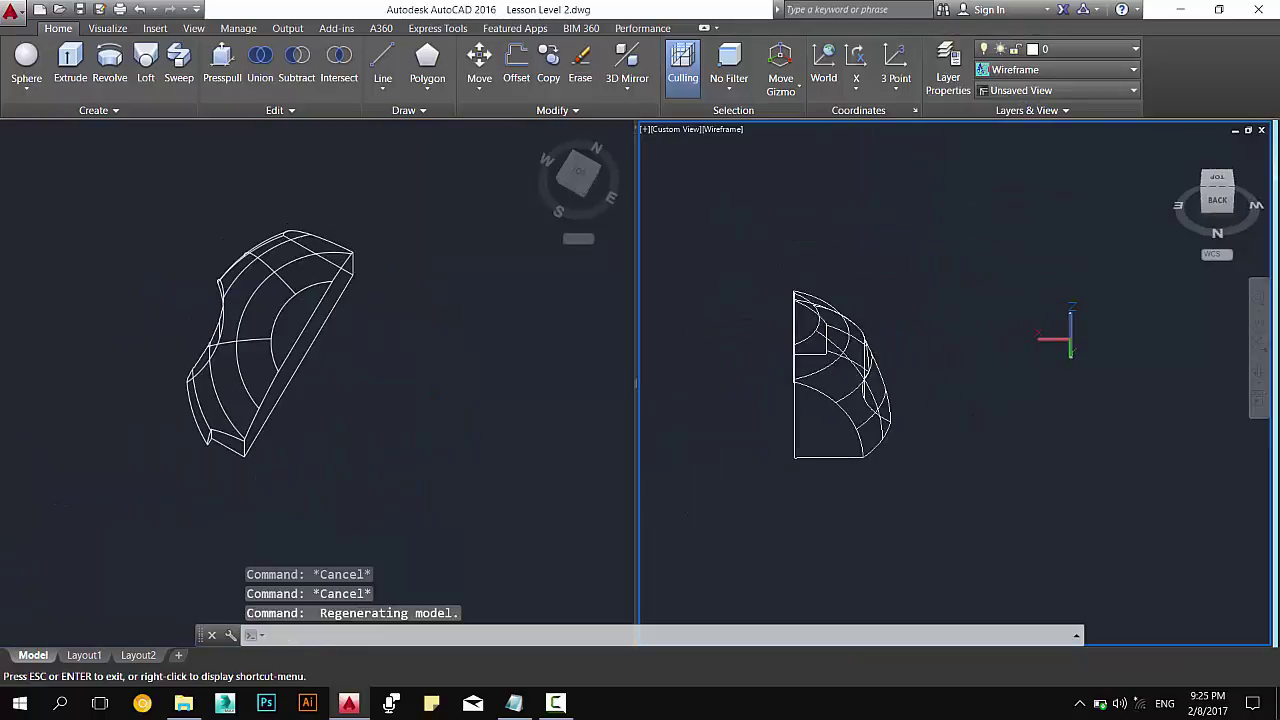
Shade the 3D view in Conceptual style and orbit to see the wedge's rounded face.
click(1053, 48)
click(1045, 68)
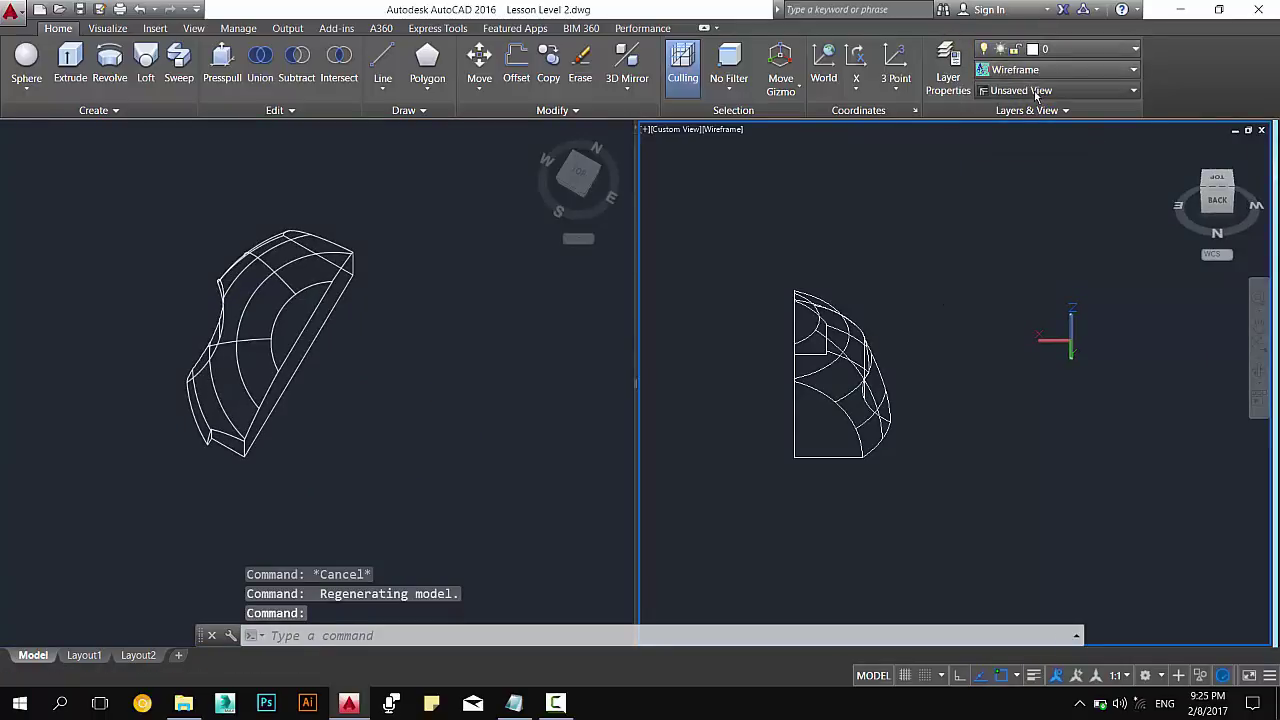
click(1042, 90)
click(1040, 70)
click(1078, 103)
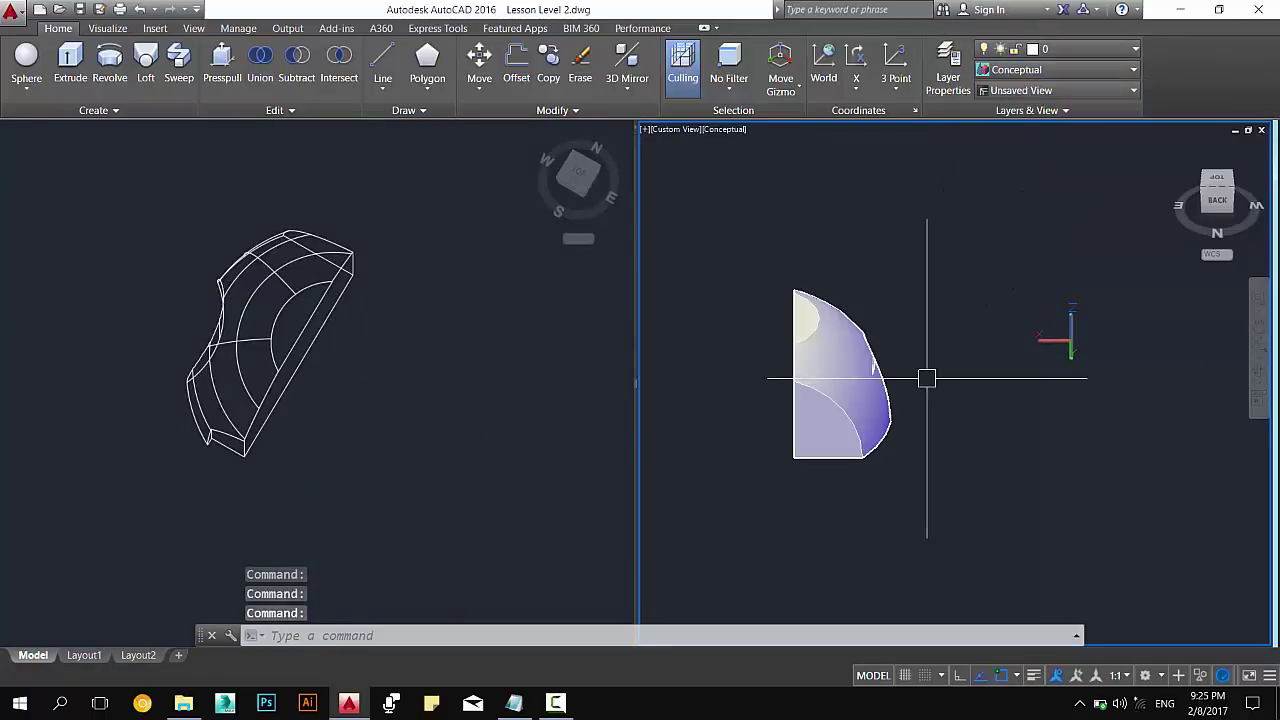
mouse_move(926, 374)
shift+middle_down()
mouse_move(716, 428)
mouse_move(700, 420)
shift+middle_up()
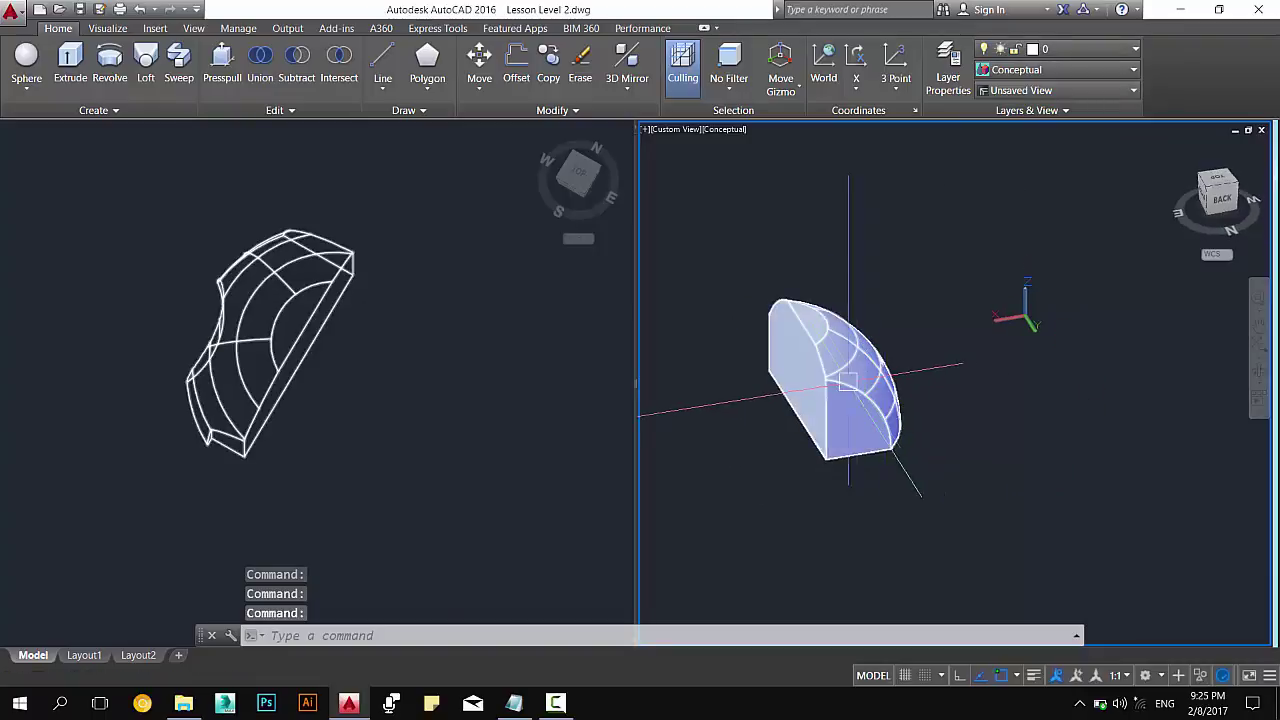
click(409, 411)
scroll(409, 411, down, 3)
key(Escape)
key(Escape)
key(Escape)
click(409, 411)
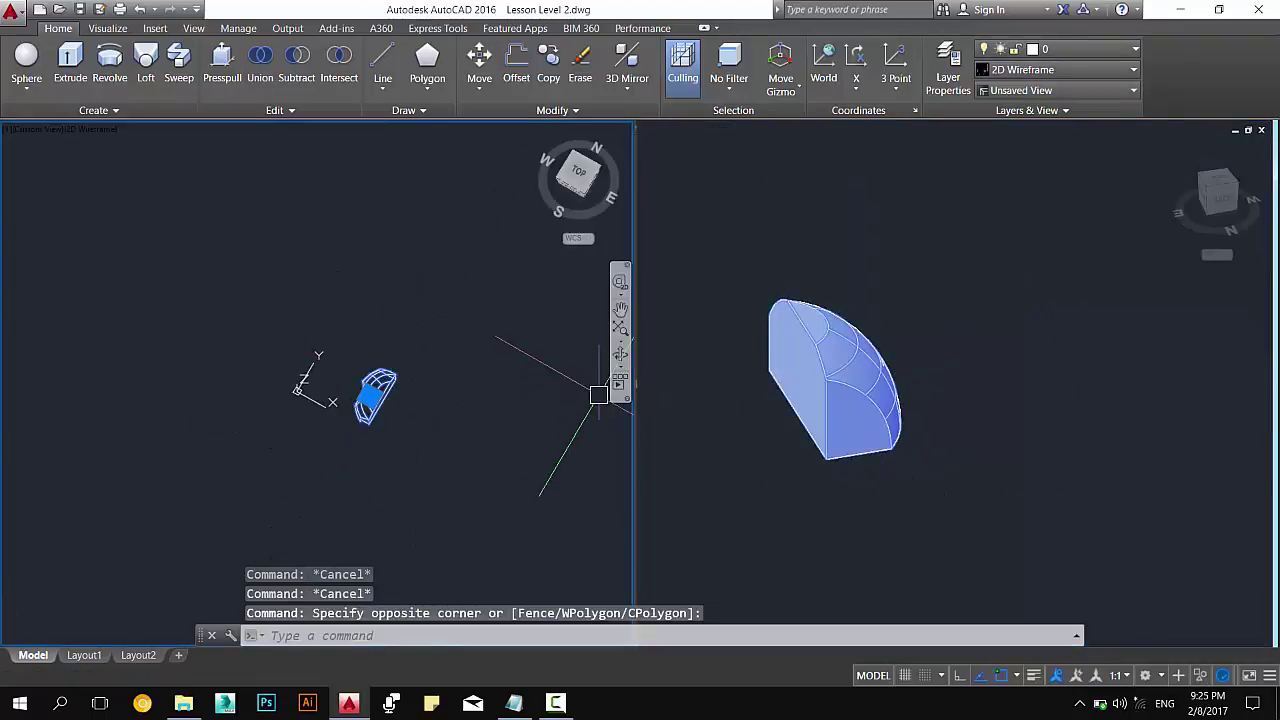
Delete the wedge solid and recentre the left pane in top view.
key(Delete)
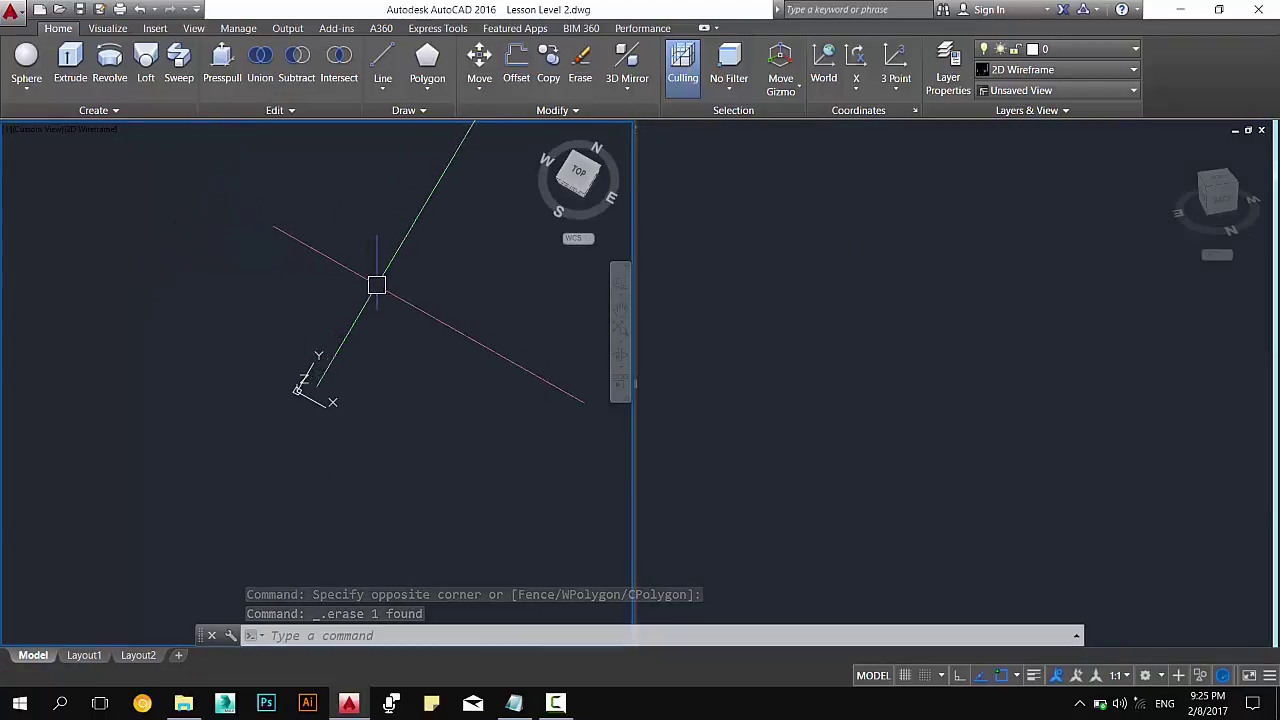
click(581, 178)
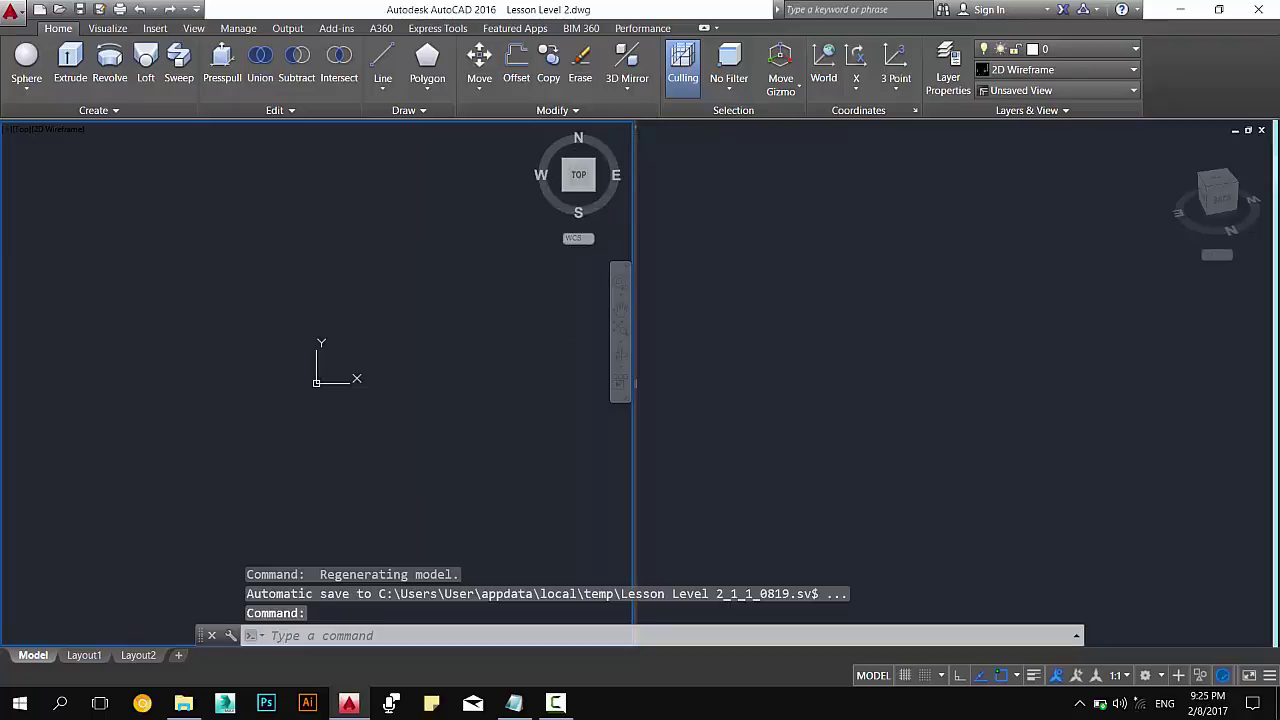
key(Escape)
key(Escape)
key(Escape)
middle_drag(443, 323, 258, 401)
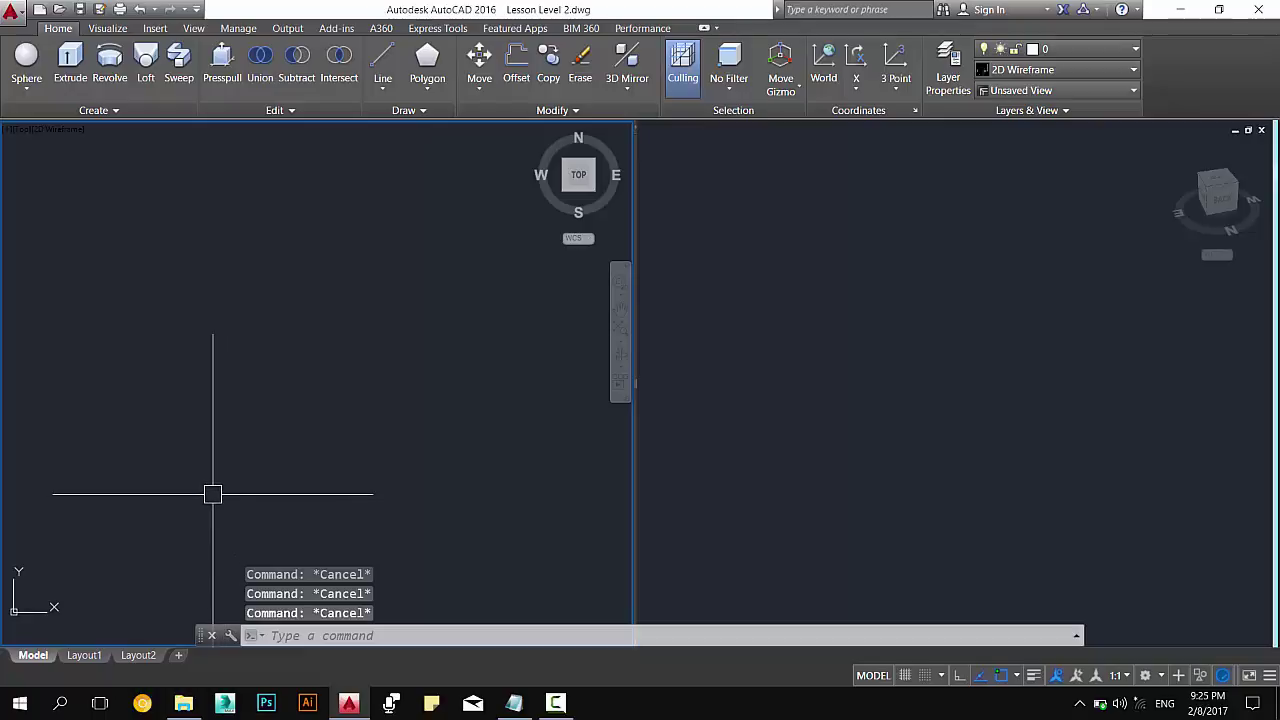
click(628, 90)
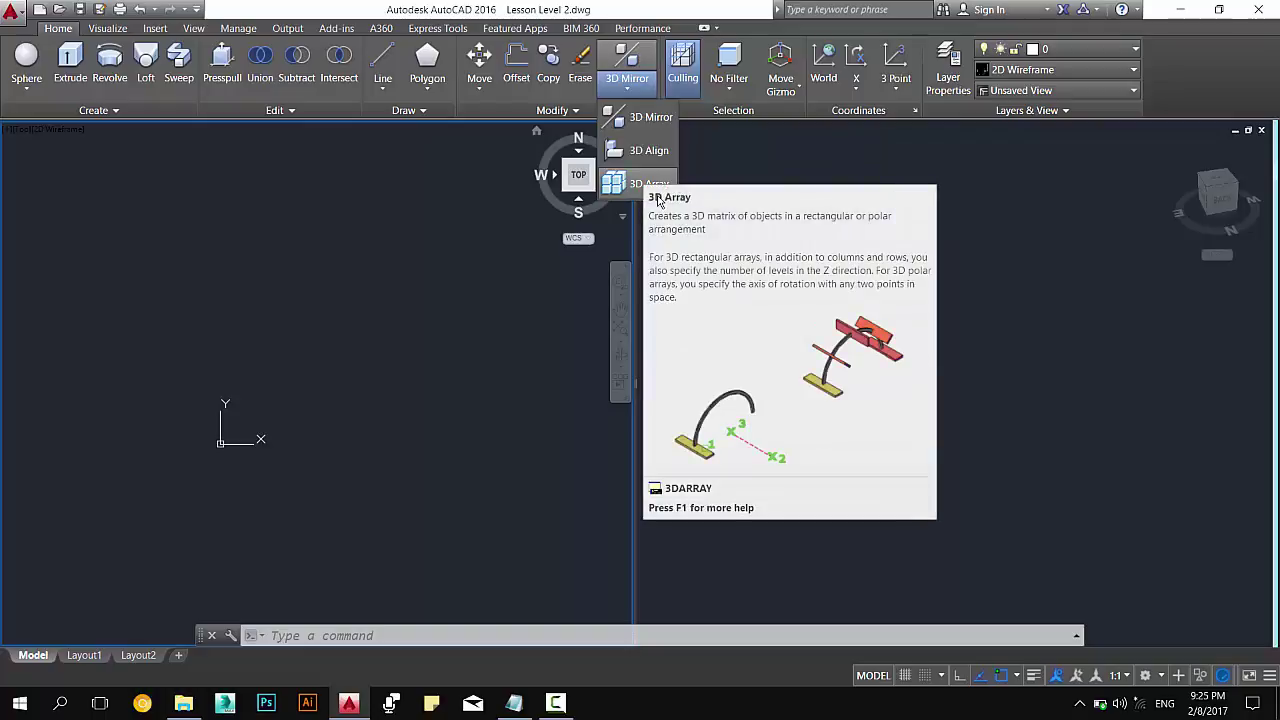
key(Escape)
key(Escape)
key(Escape)
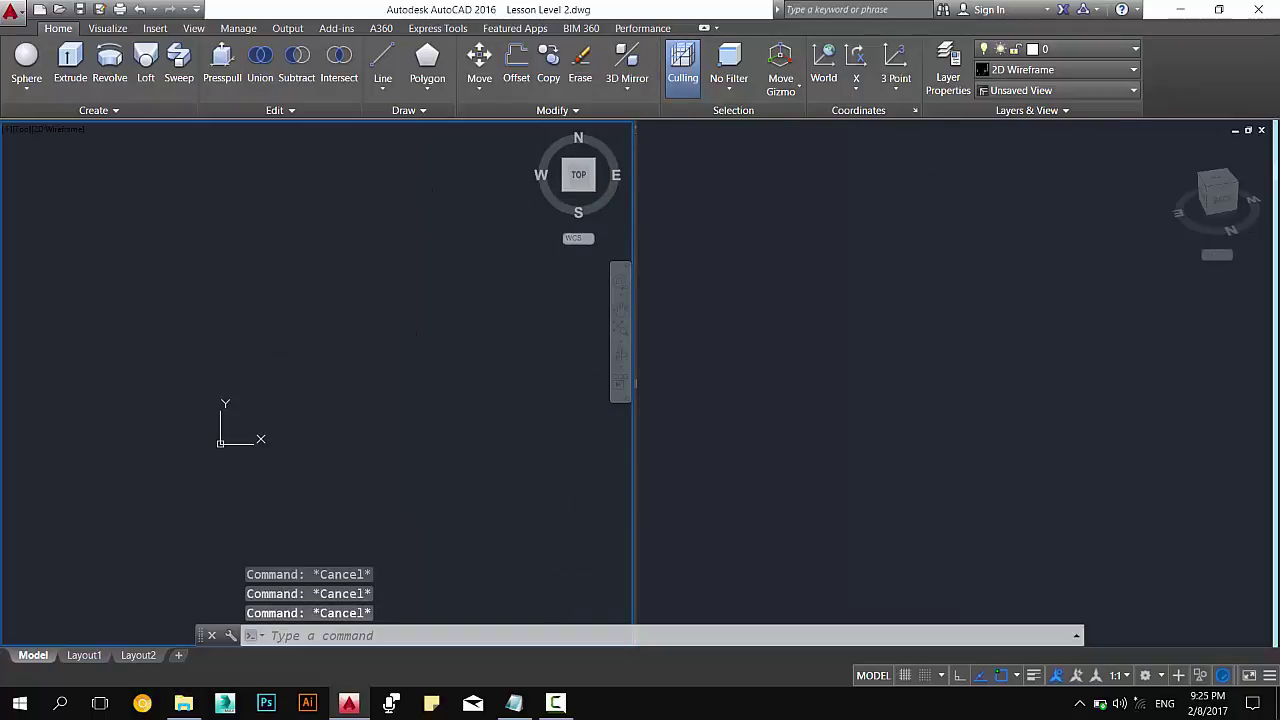
middle_drag(407, 334, 374, 366)
text(tr)
key(Escape)
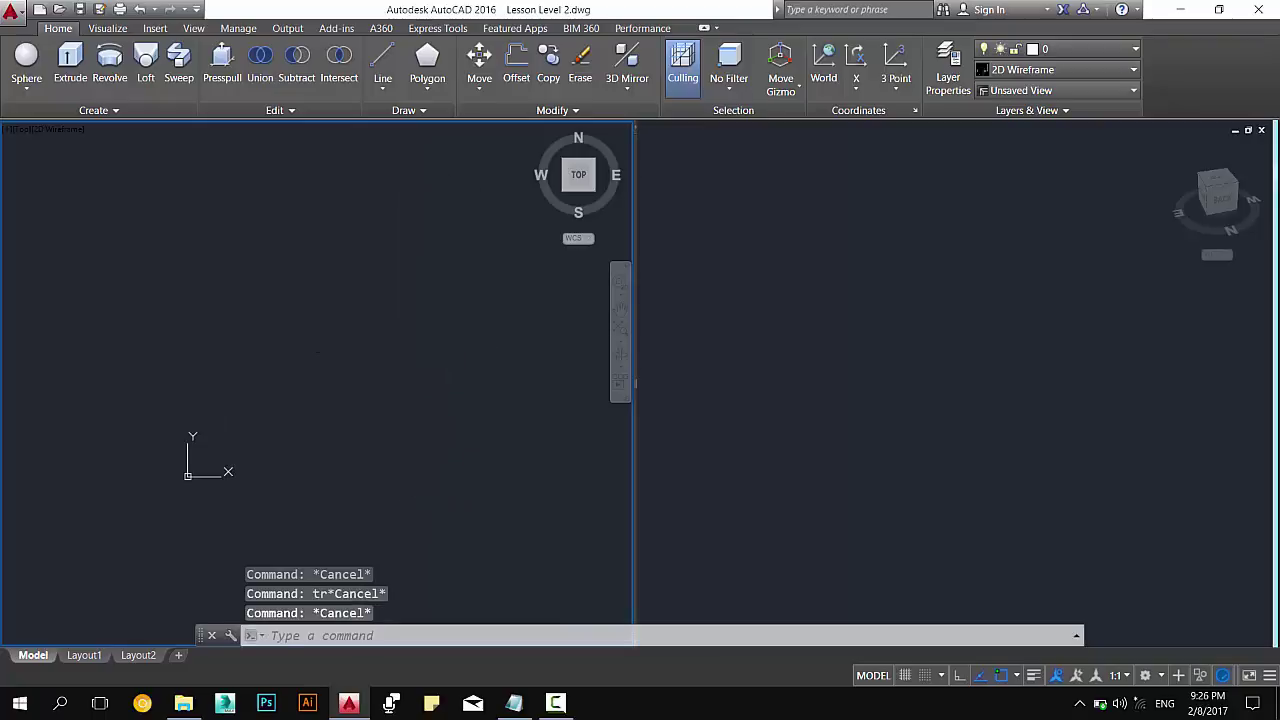
Draw a new rectangular box solid and show it in 2D Wireframe.
click(32, 87)
click(44, 119)
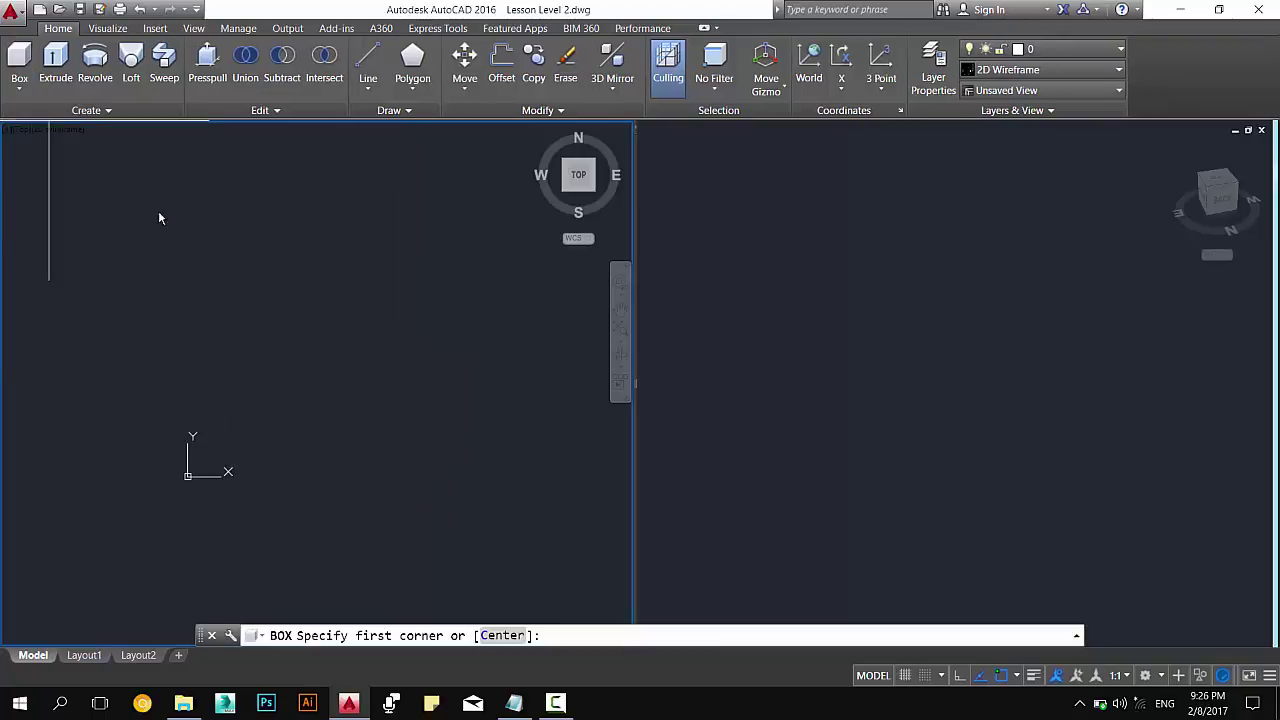
click(908, 394)
click(790, 335)
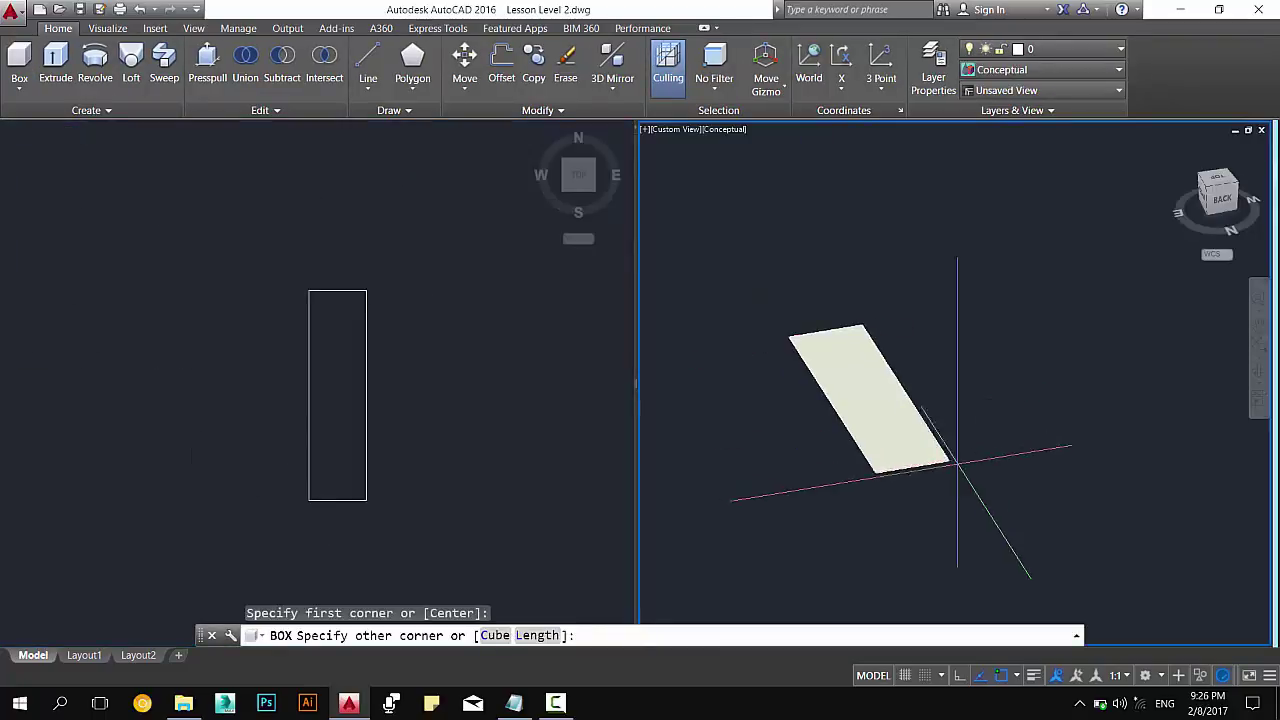
click(1095, 448)
click(1070, 333)
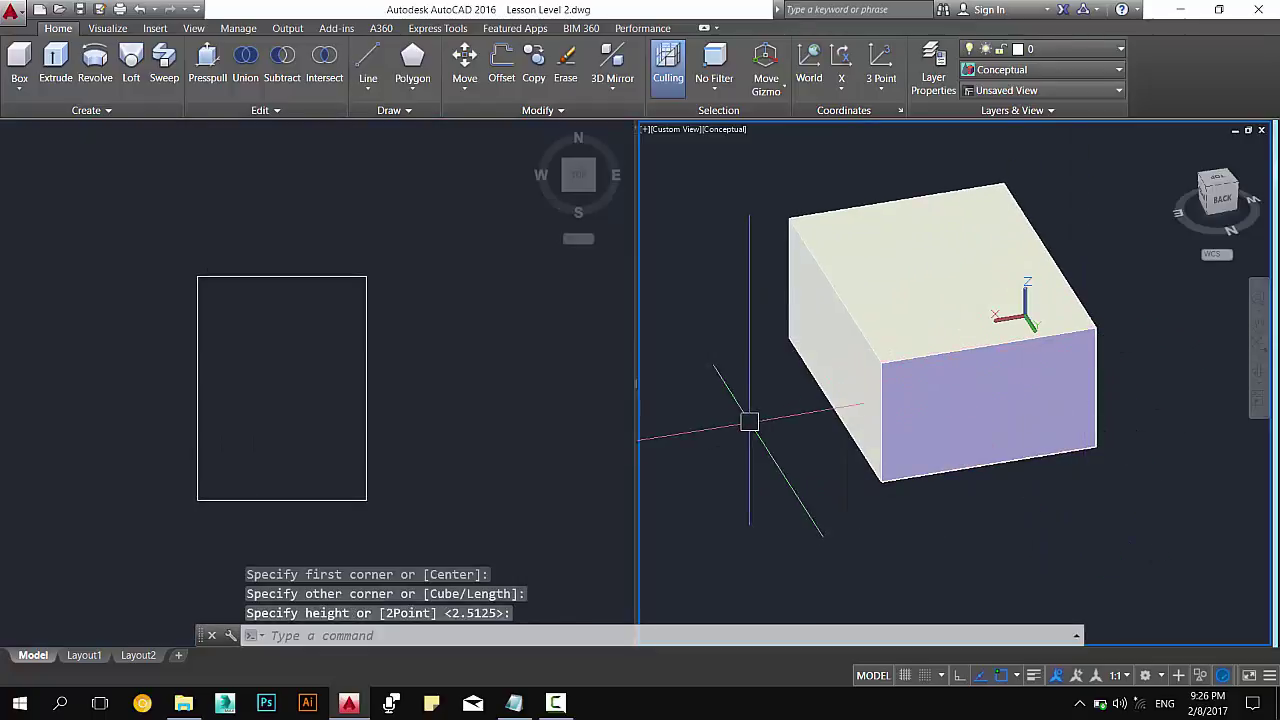
scroll(938, 432, up, 2)
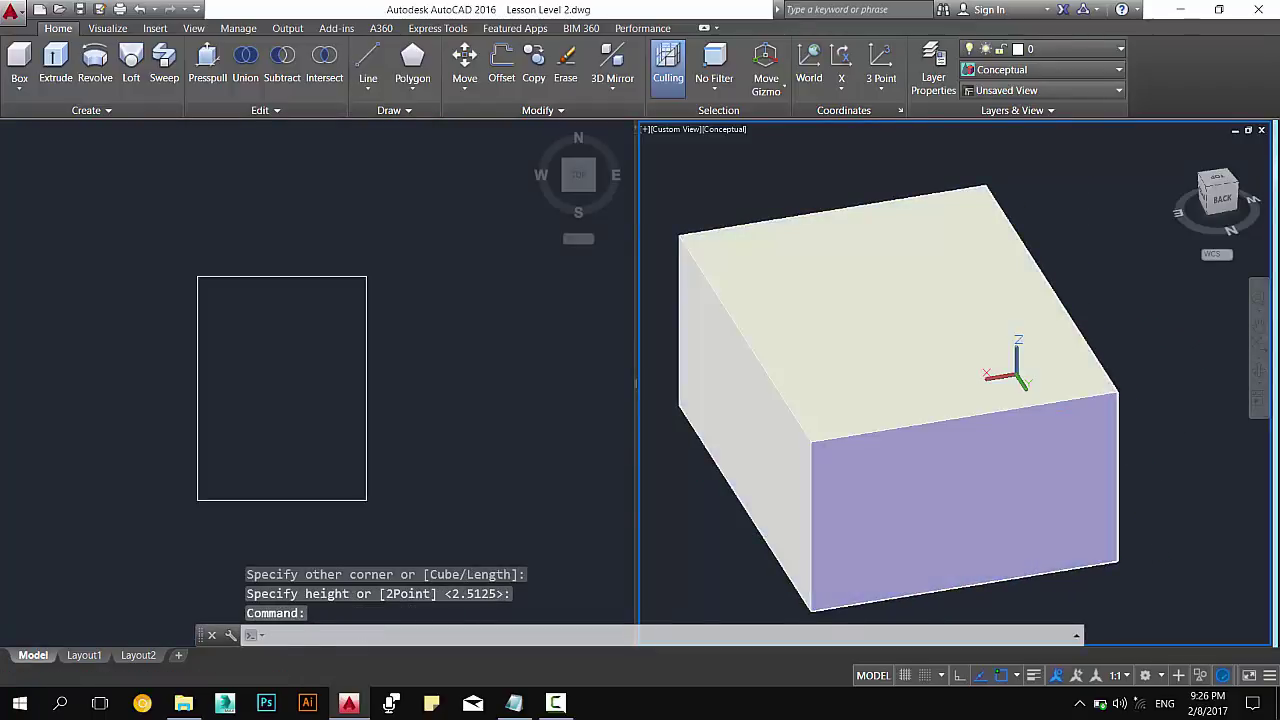
scroll(938, 432, down, 2)
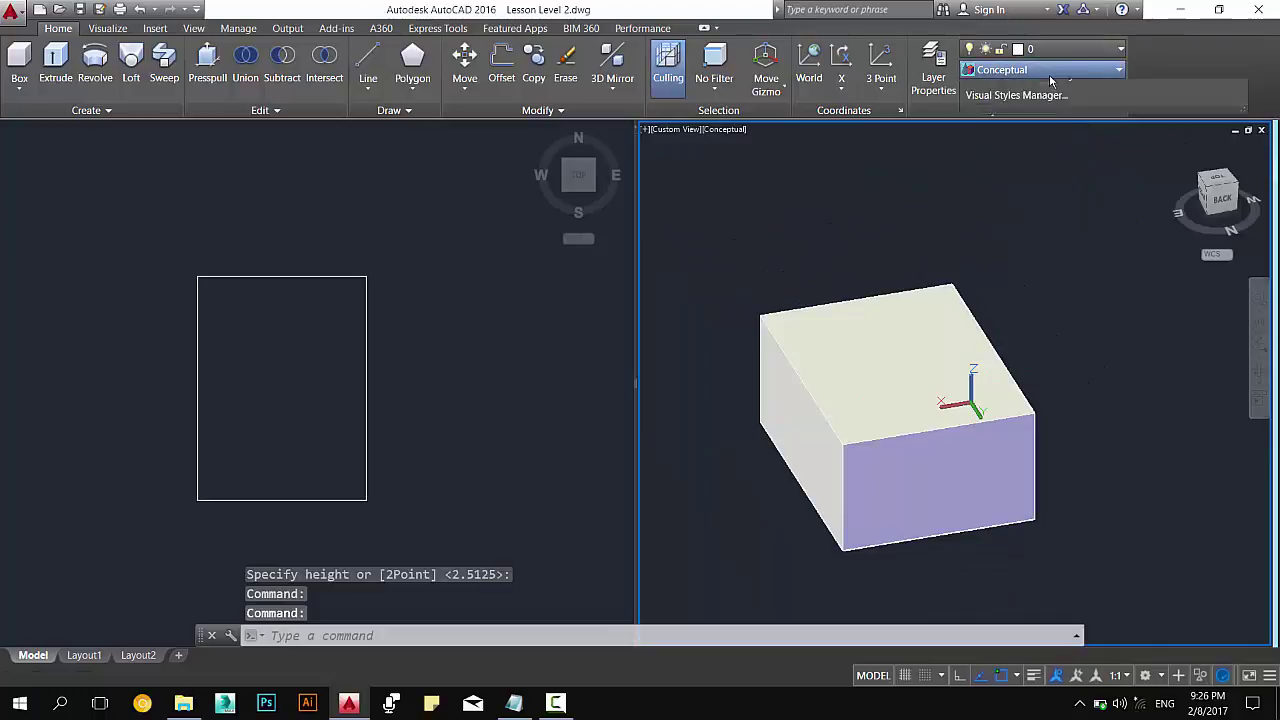
key(Escape)
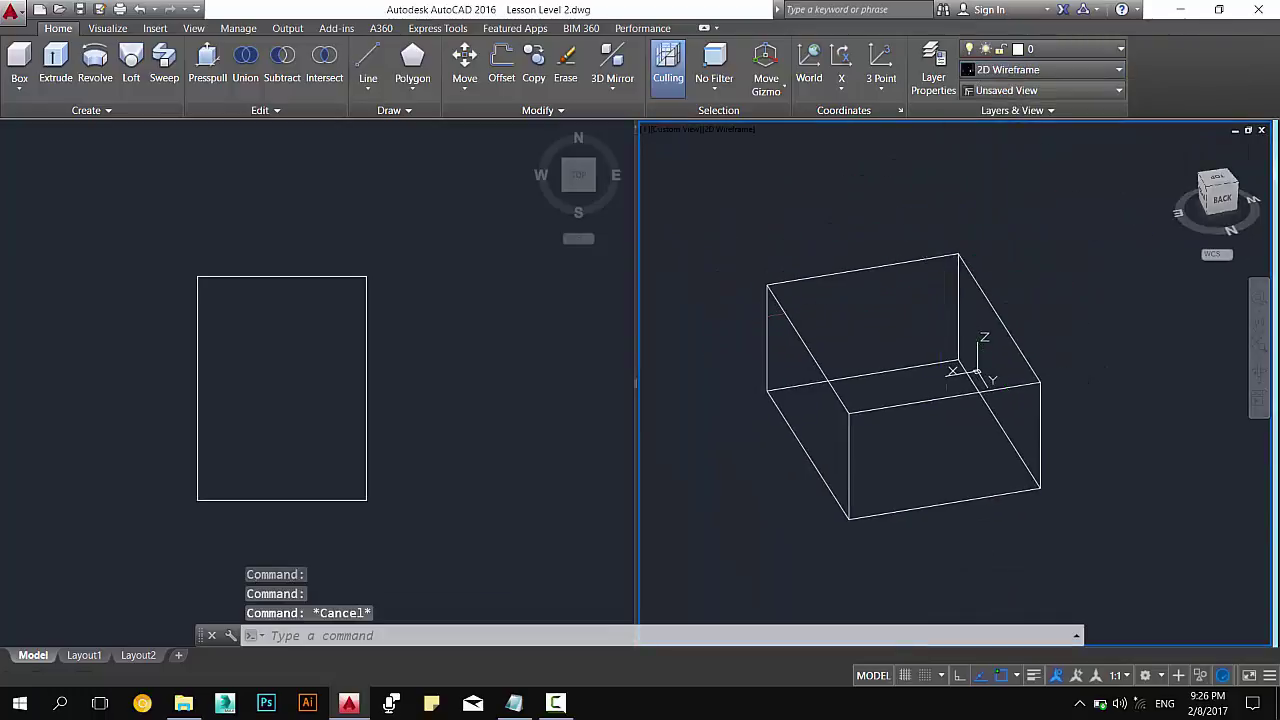
key(Escape)
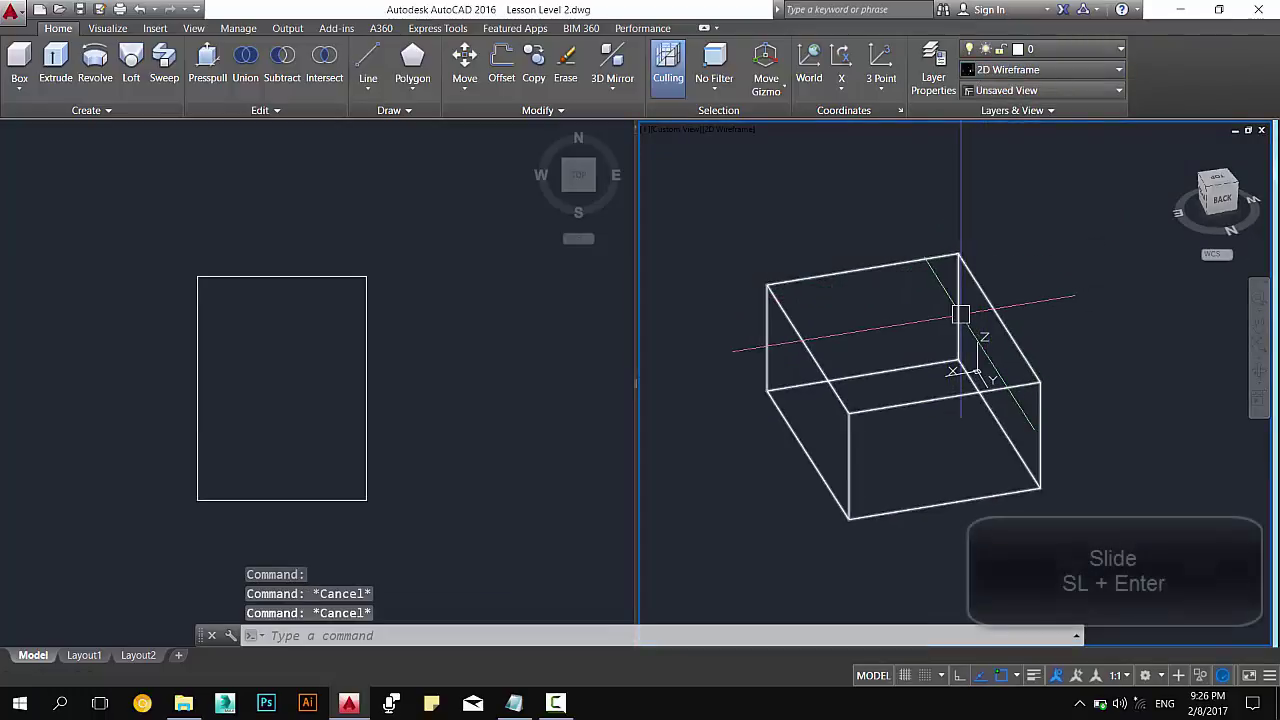
text(SL)
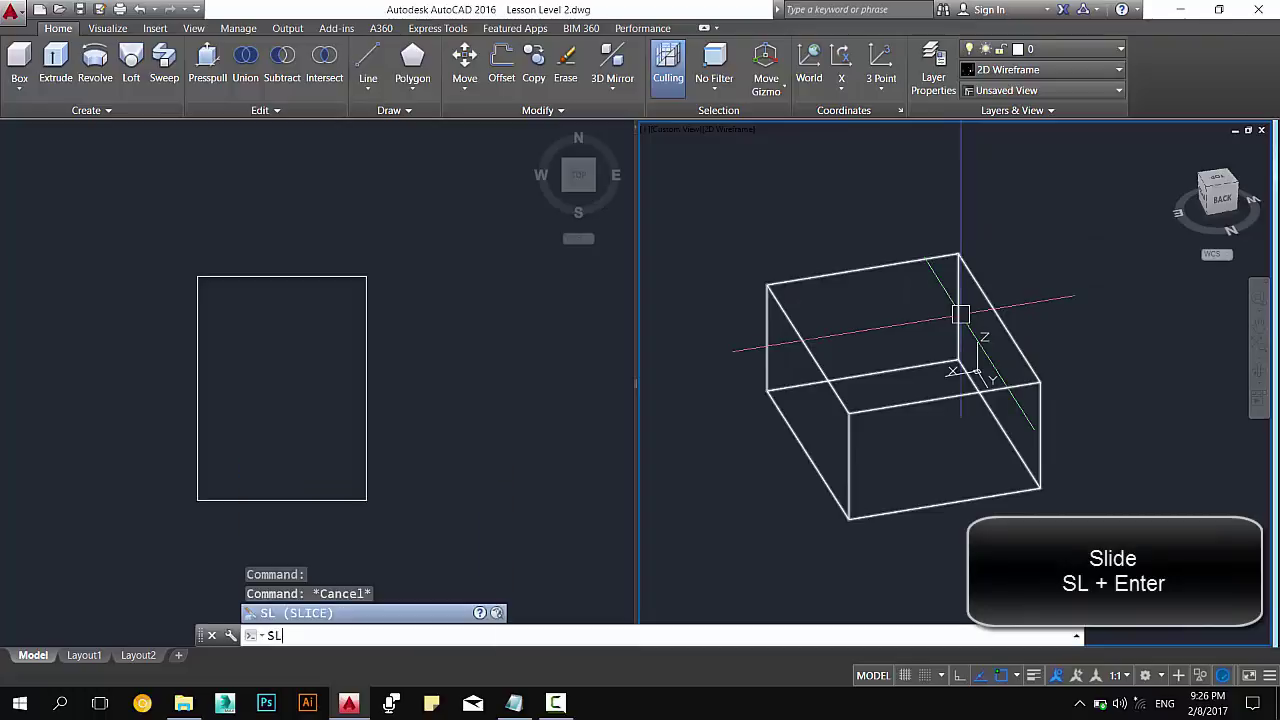
key(Return)
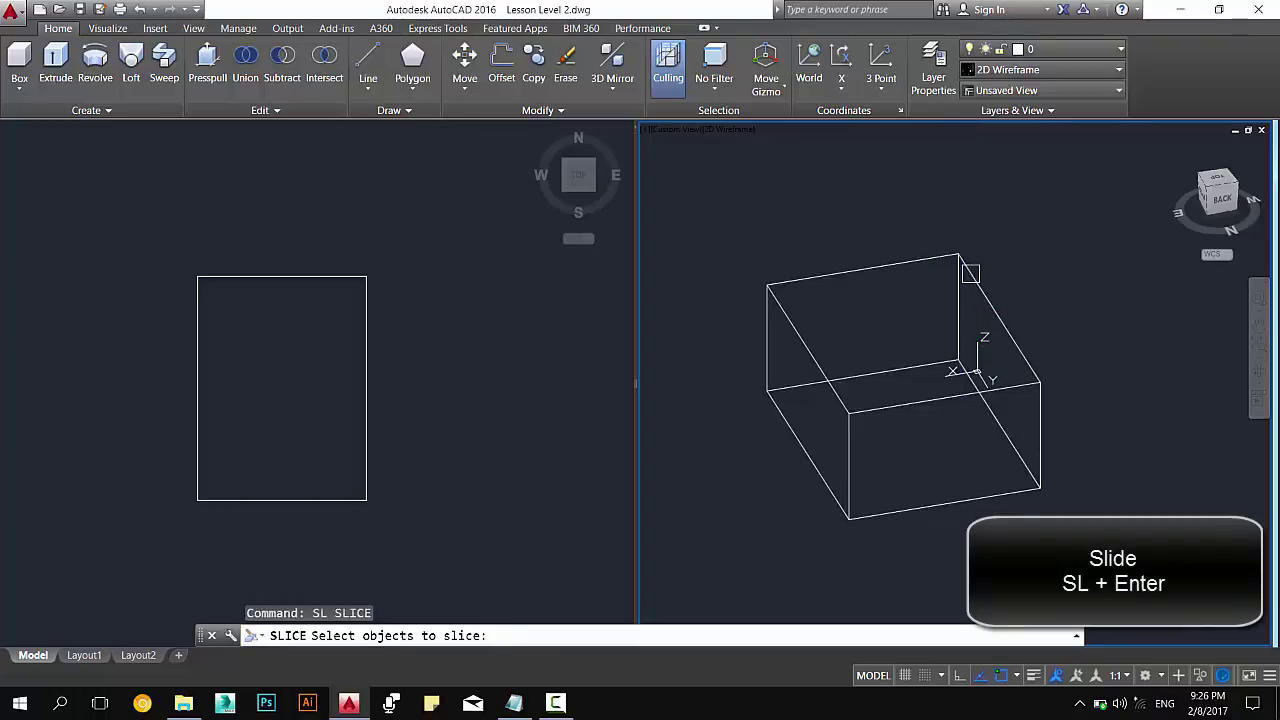
click(971, 273)
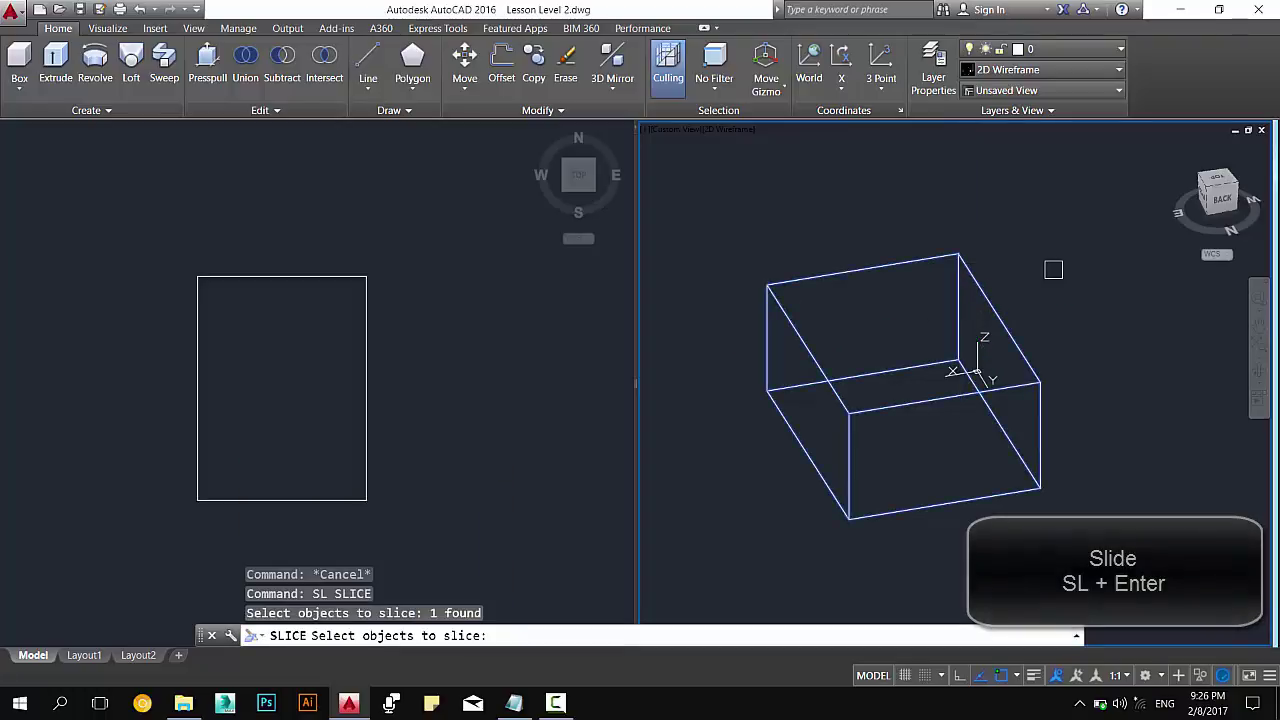
key(Return)
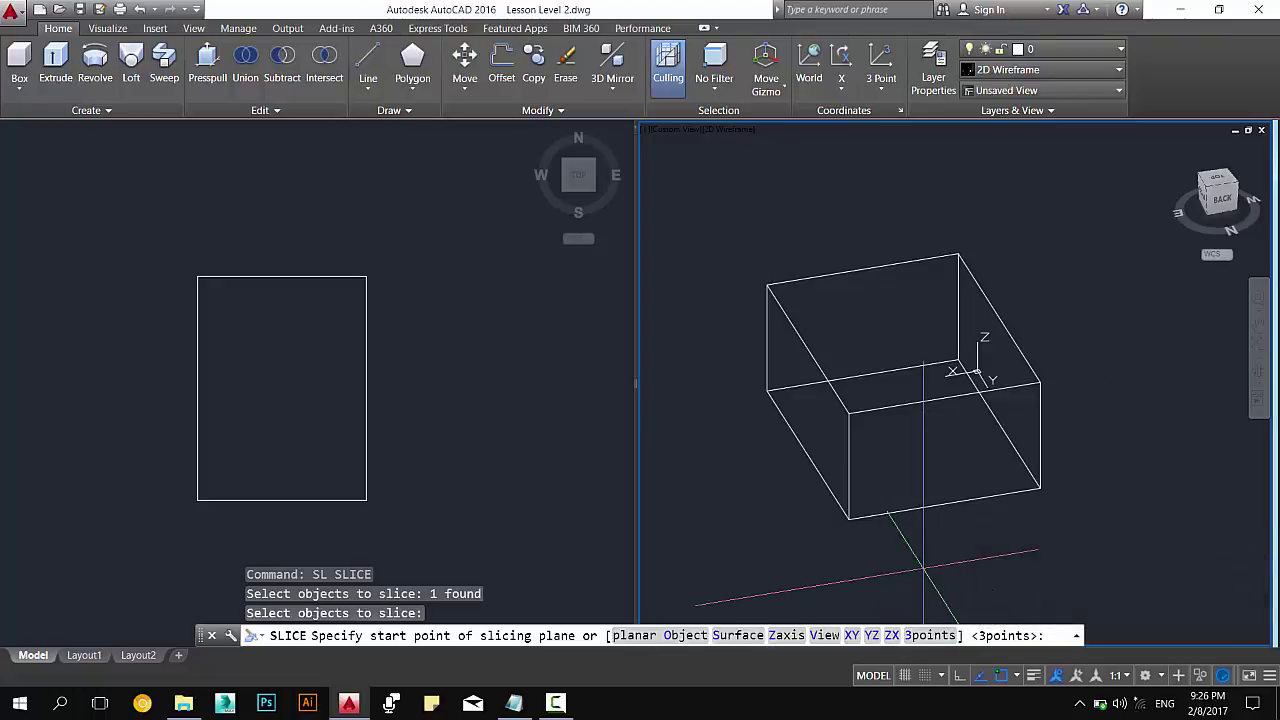
click(289, 286)
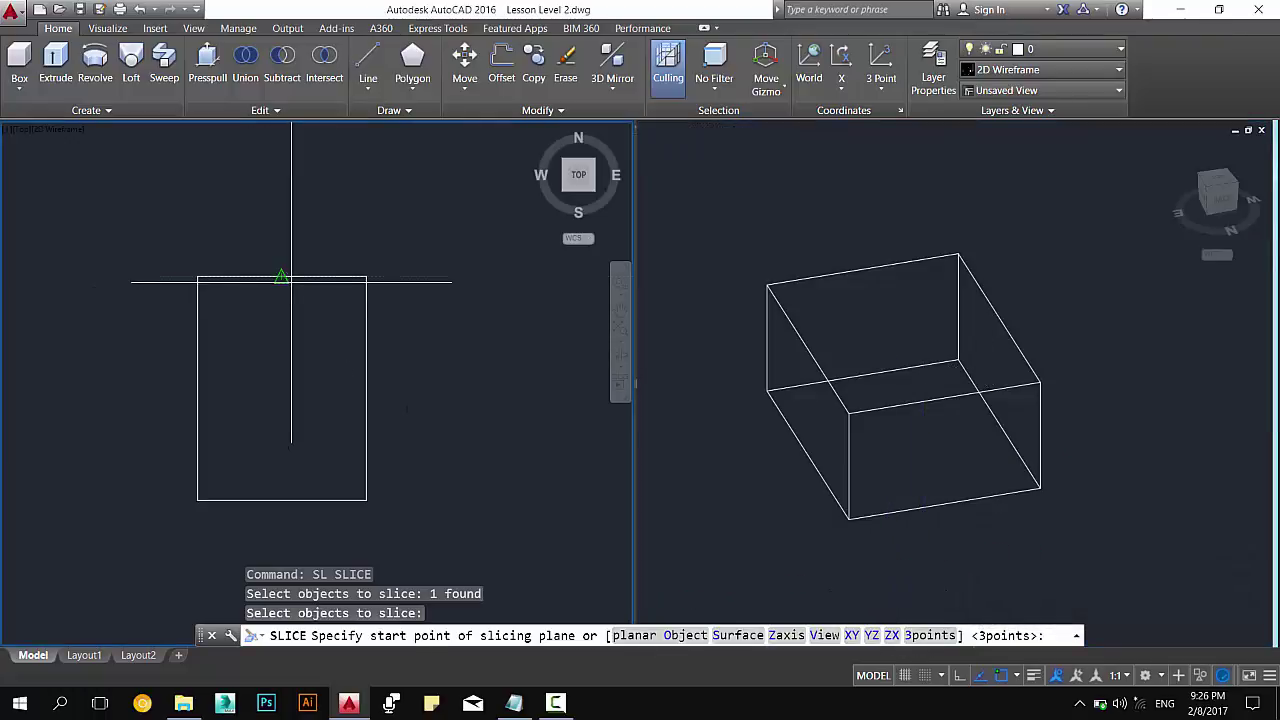
click(291, 281)
click(282, 185)
key(Return)
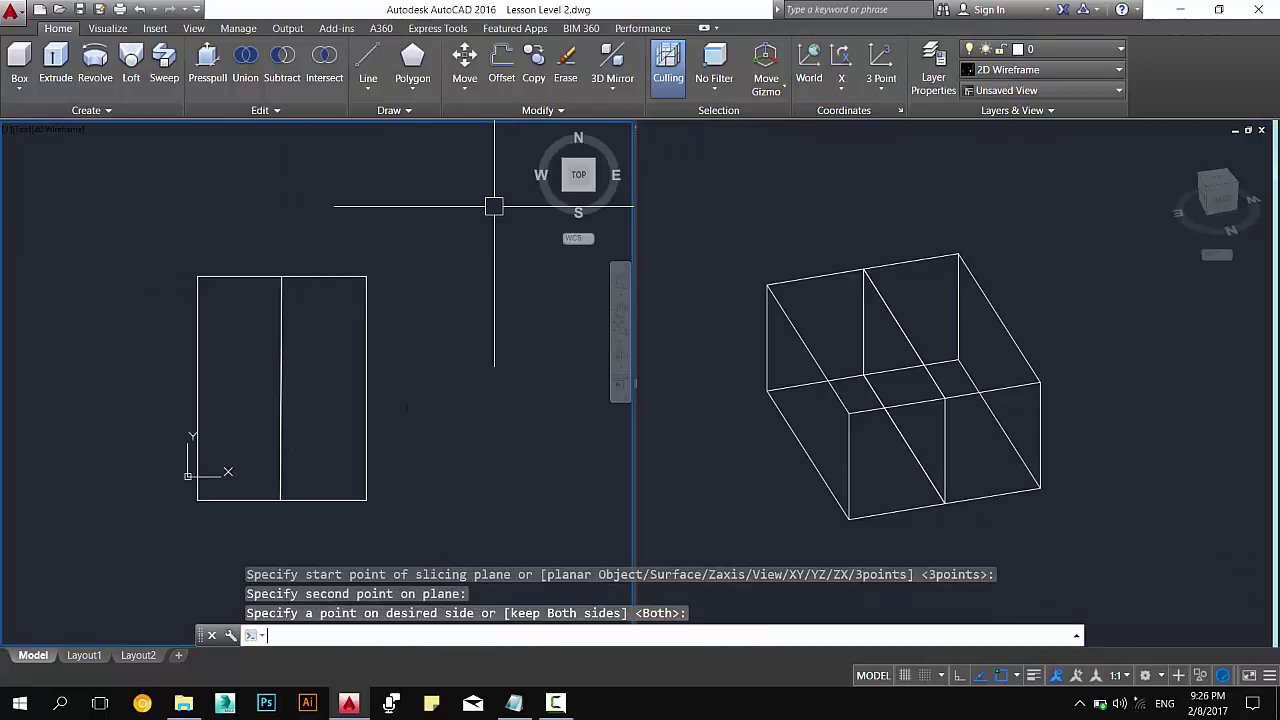
click(942, 263)
click(942, 263)
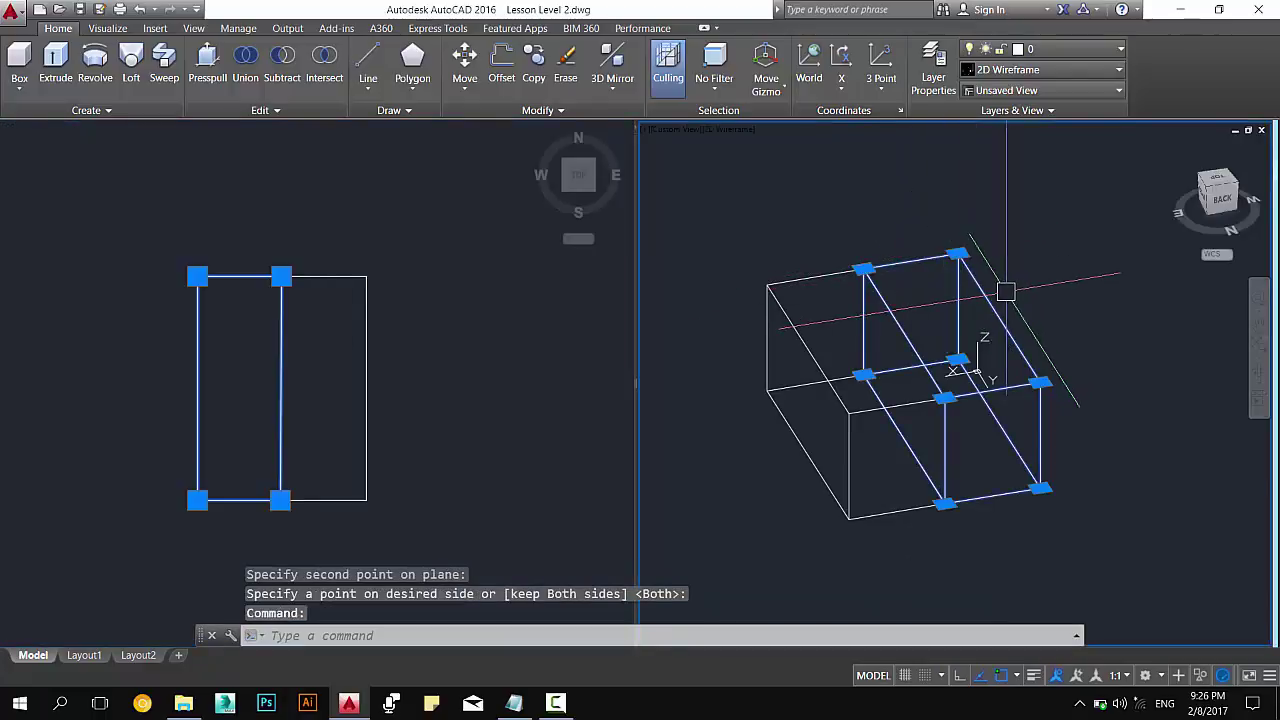
key(Escape)
key(Escape)
click(366, 398)
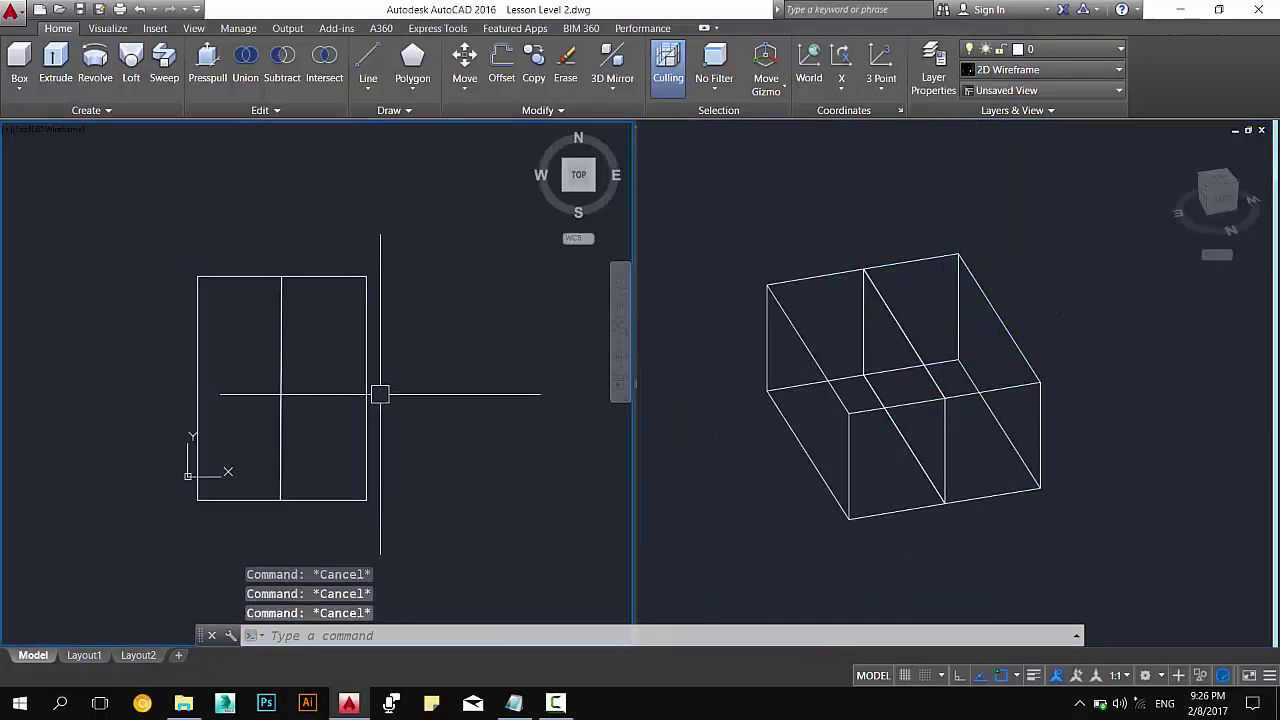
key(ctrl+z)
key(ctrl+z)
key(ctrl+z)
click(669, 380)
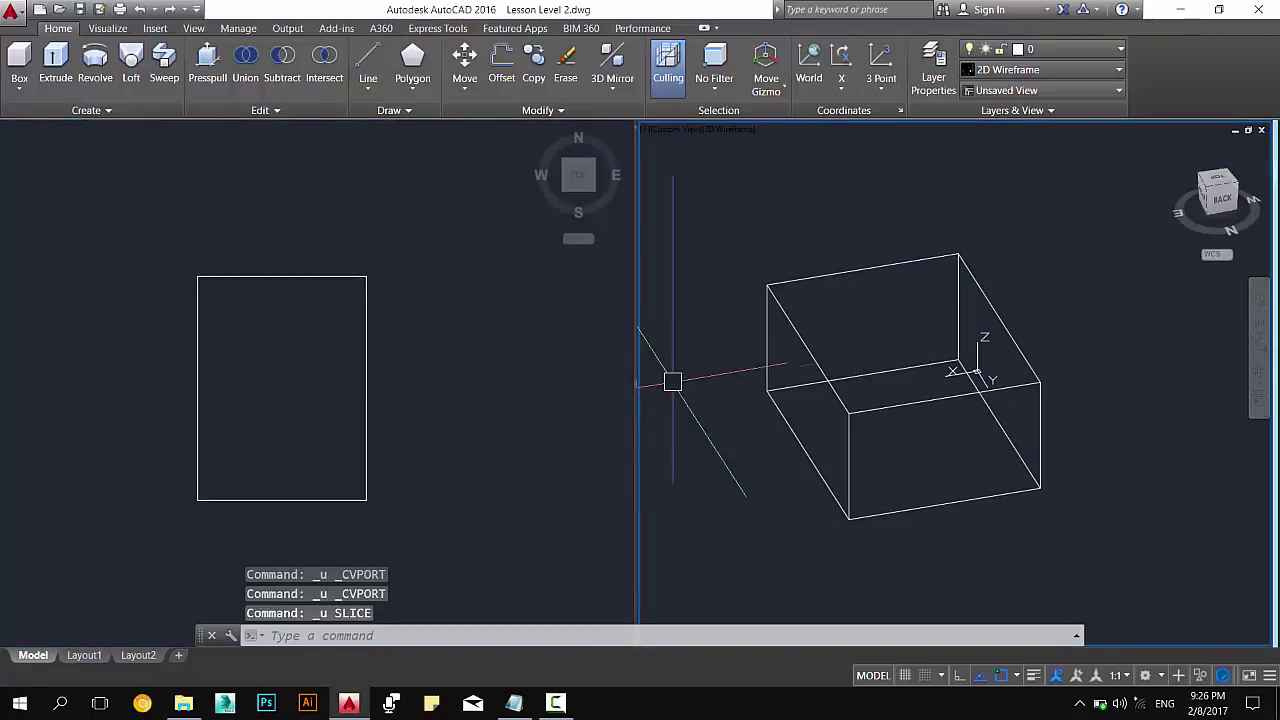
click(876, 401)
key(Escape)
key(Escape)
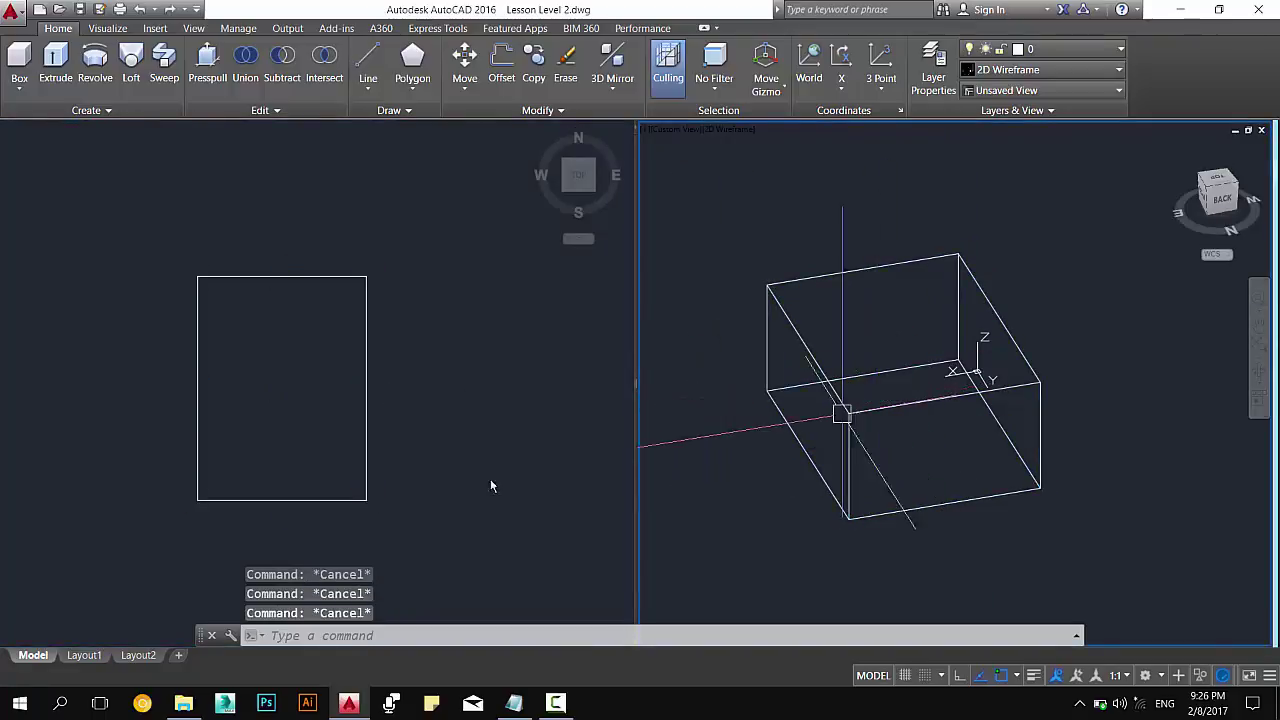
click(445, 480)
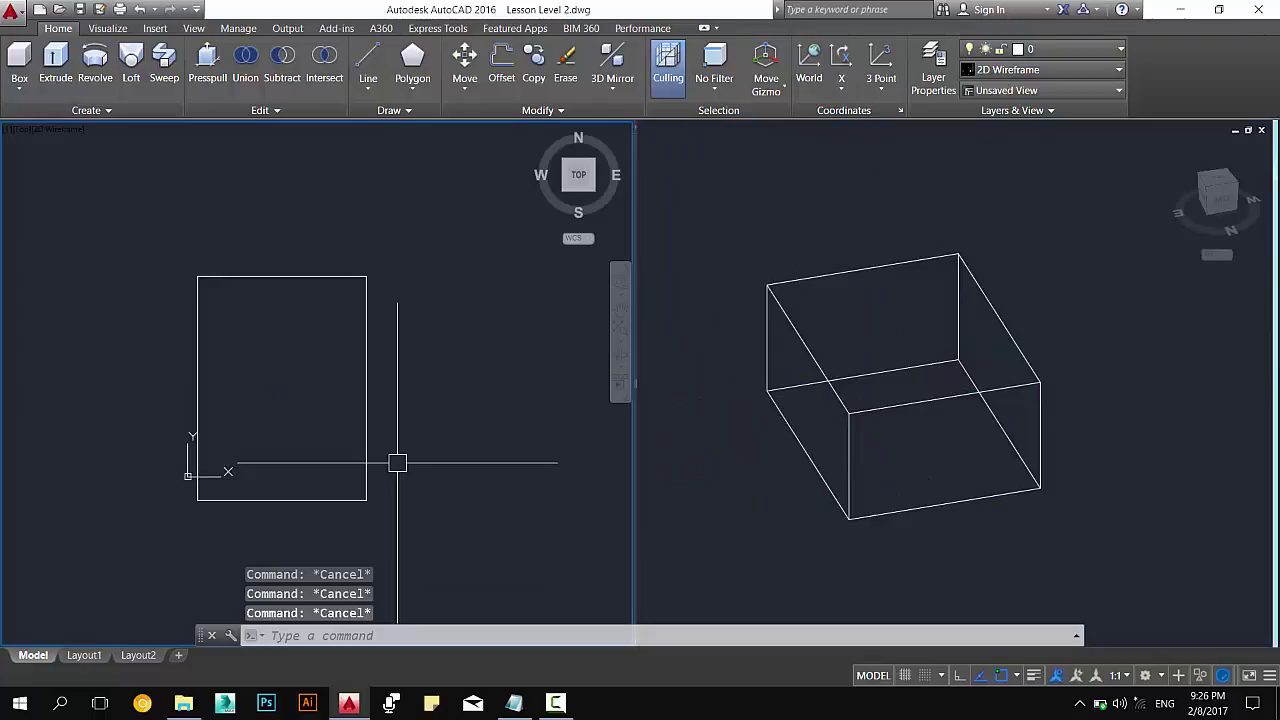
click(901, 401)
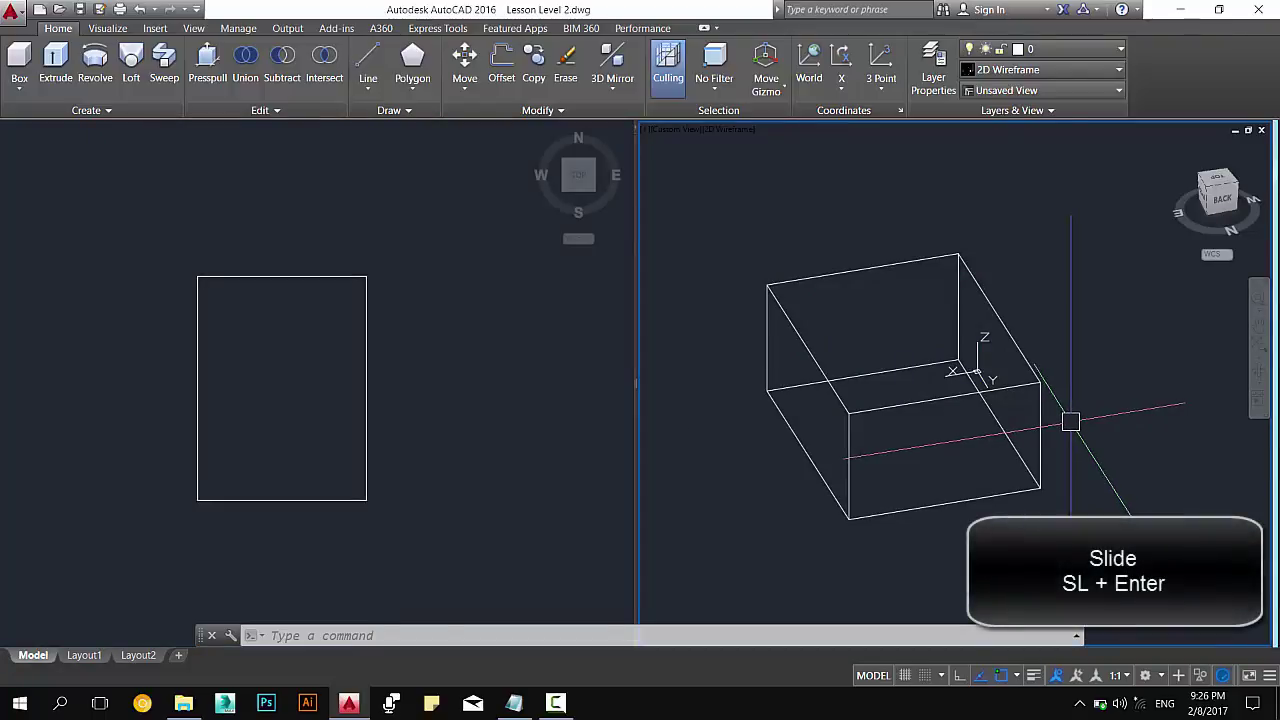
Slice the box diagonally with SLICE through three points (a corner, the box, the top-edge midpoint), keeping both sides.
text(sl)
key(Return)
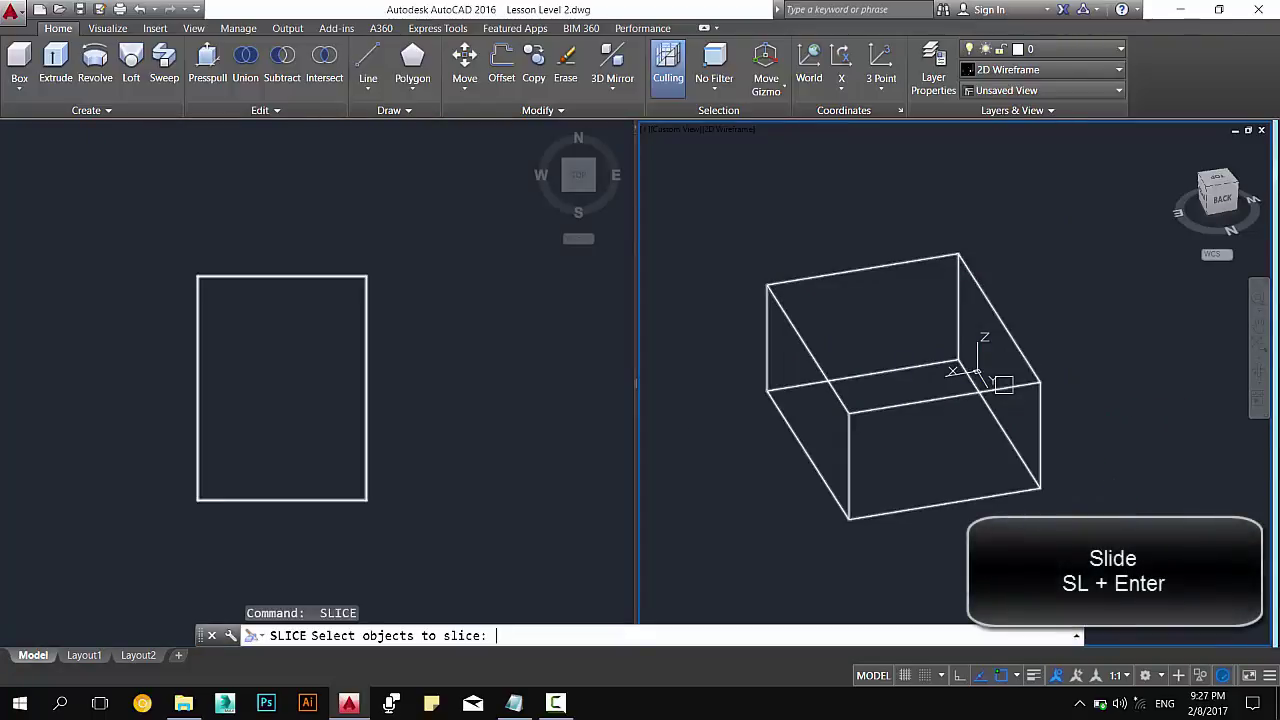
click(1003, 385)
key(Return)
text(3)
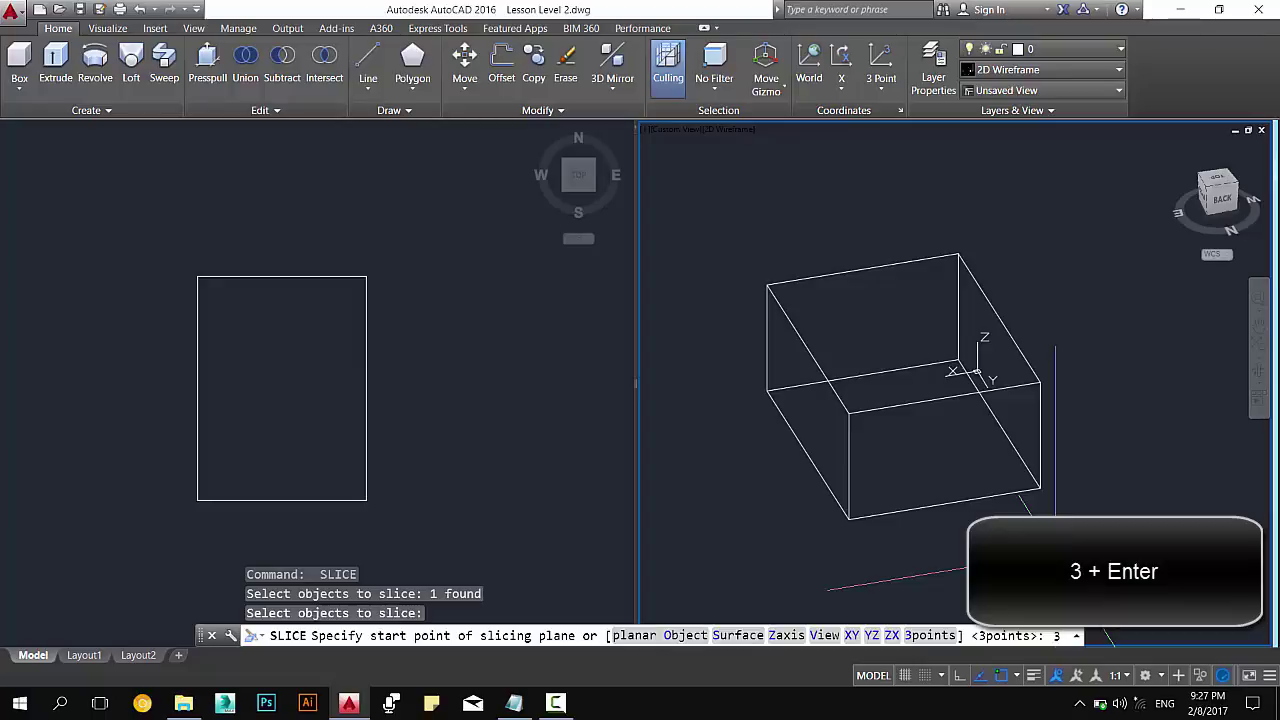
key(Return)
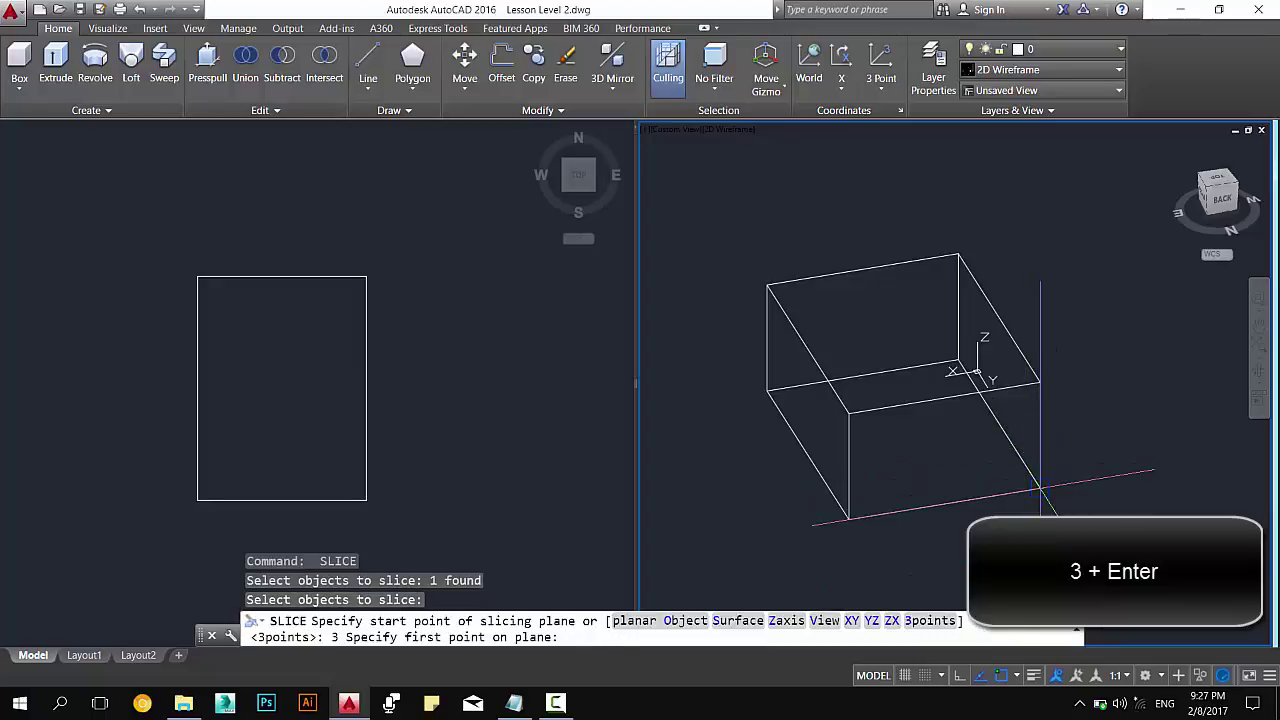
click(1040, 488)
click(830, 290)
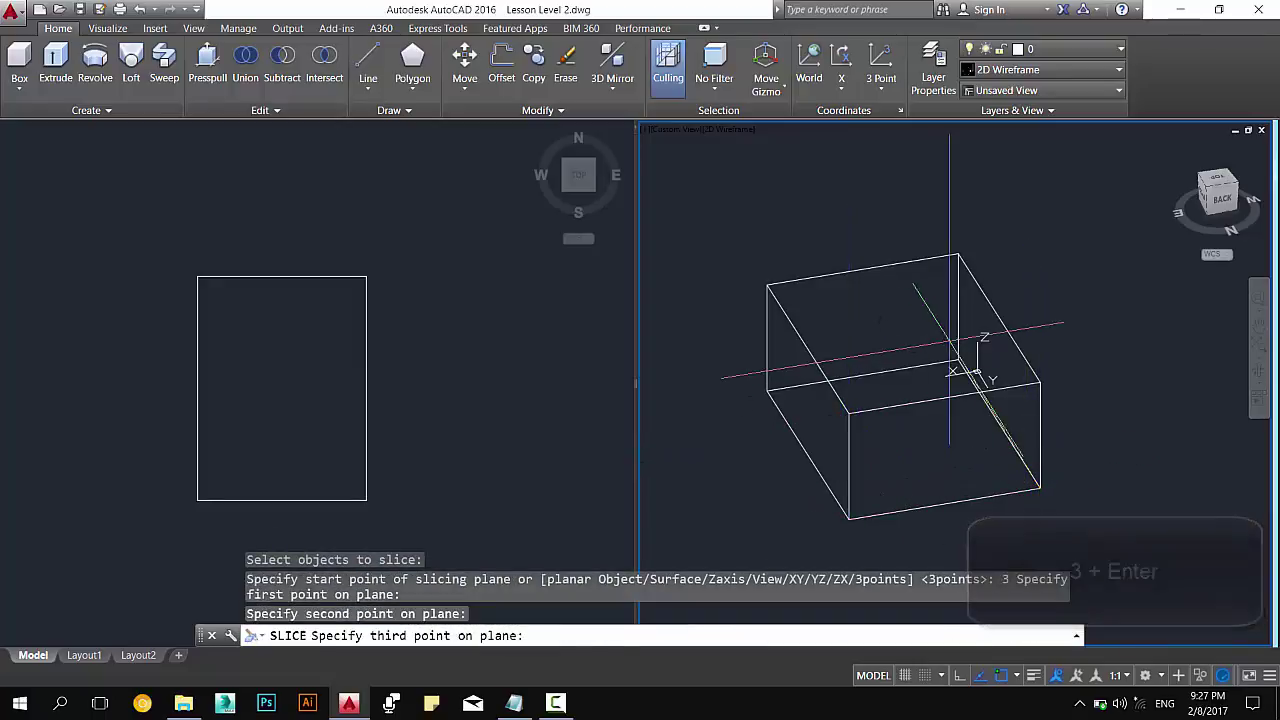
click(998, 320)
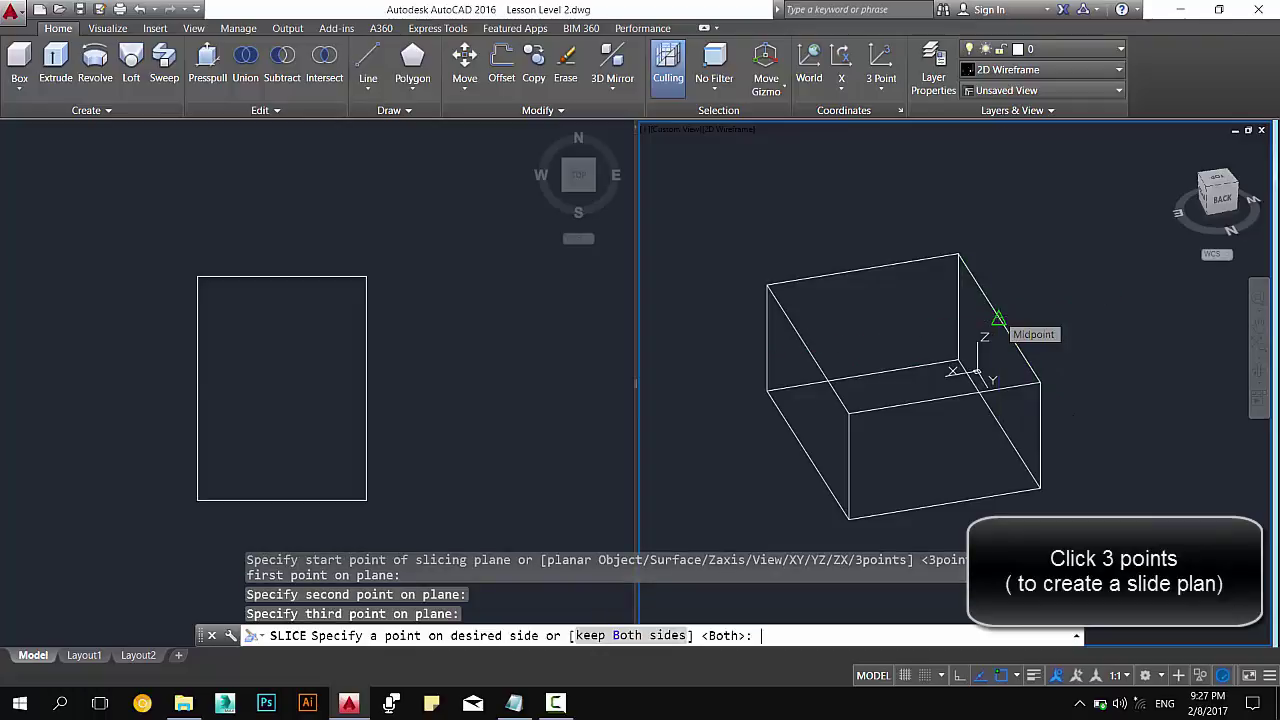
key(Return)
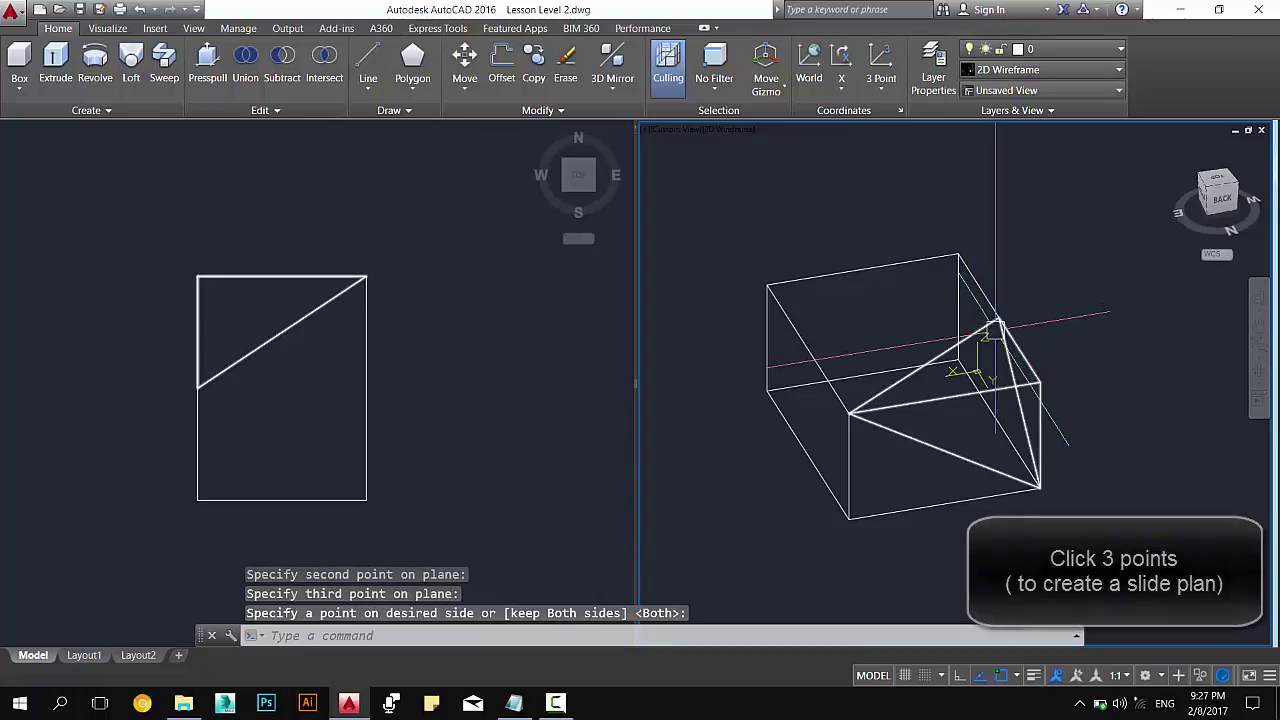
Select the cut-off corner wedge and delete it.
click(1040, 350)
click(1050, 368)
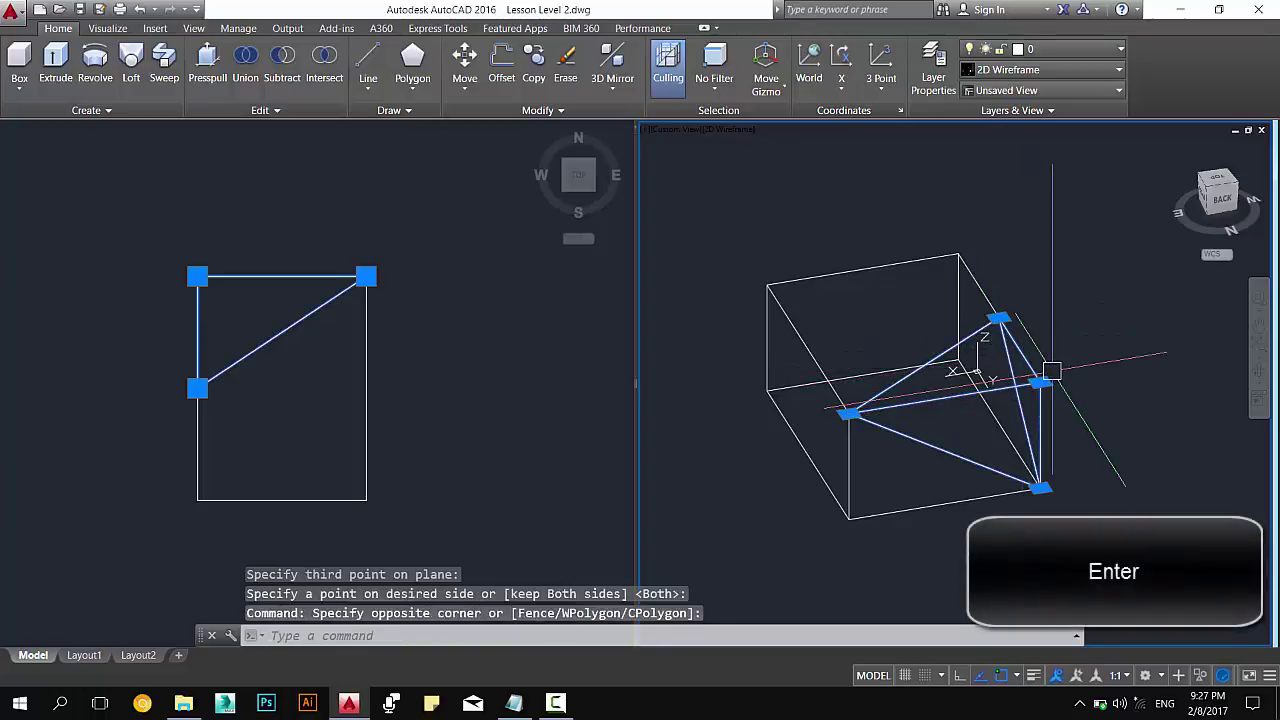
key(Delete)
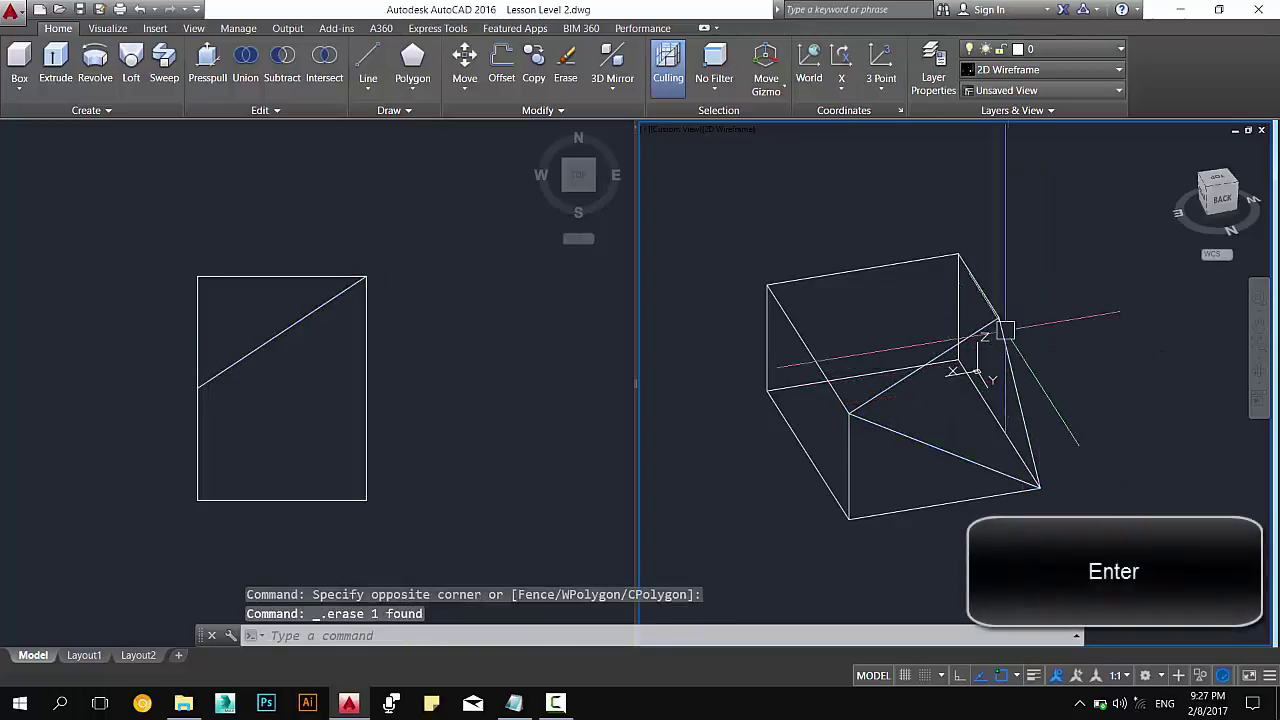
Show the remaining solid in the Conceptual visual style, orbiting to view the cut face.
shift+middle_drag(947, 353, 831, 349)
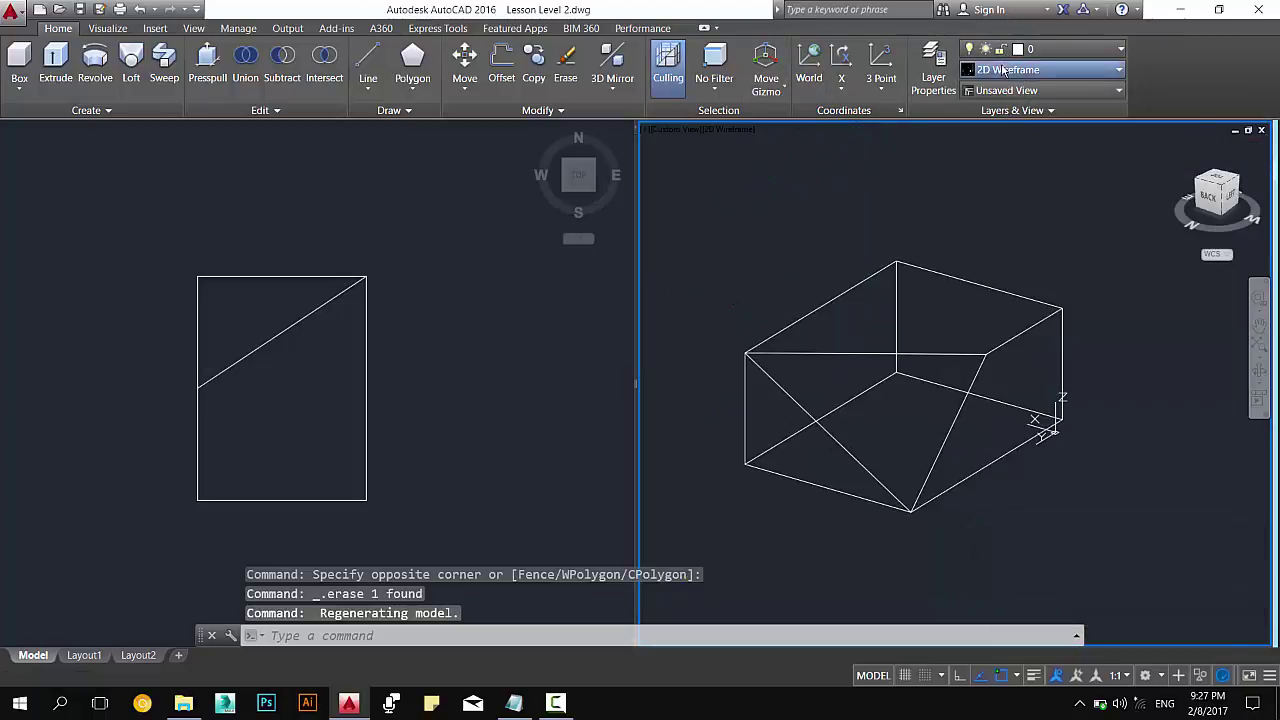
click(998, 69)
click(1064, 105)
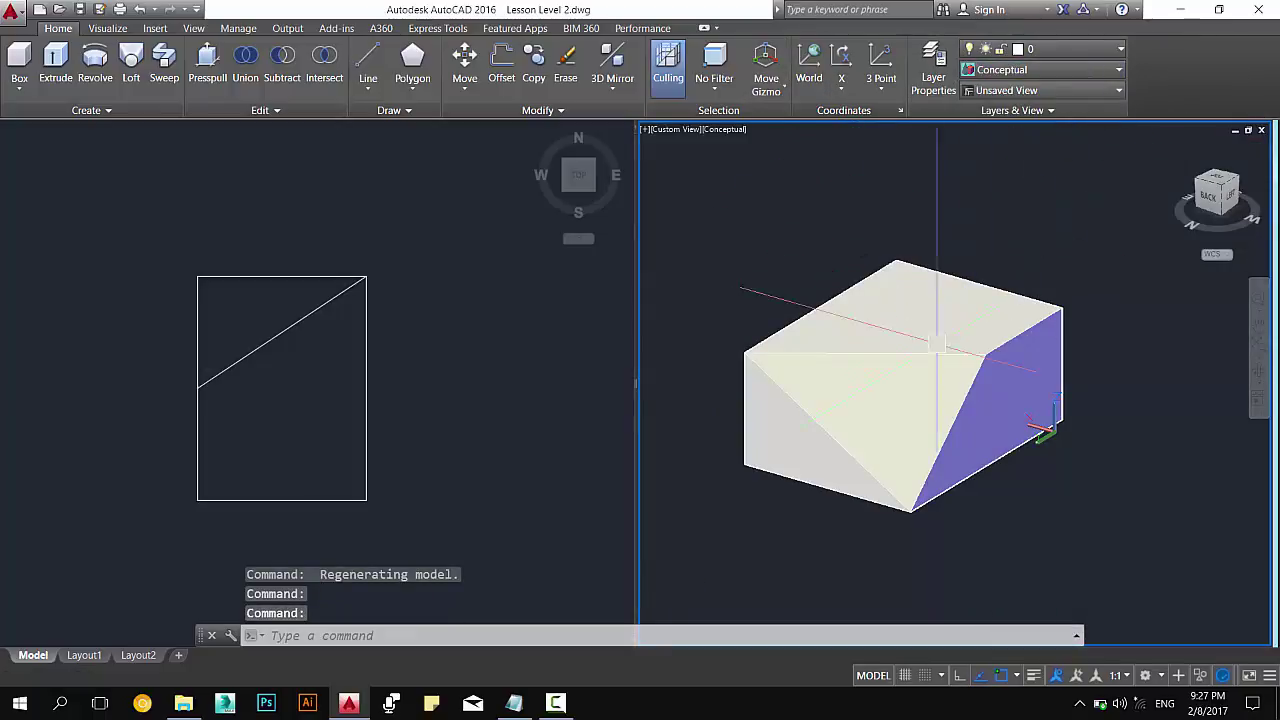
mouse_move(843, 428)
shift+middle_down()
mouse_move(703, 366)
mouse_move(917, 560)
shift+middle_up()
Cancel the orbit and pending commands, leaving both viewports empty in 2D Wireframe.
key(Escape)
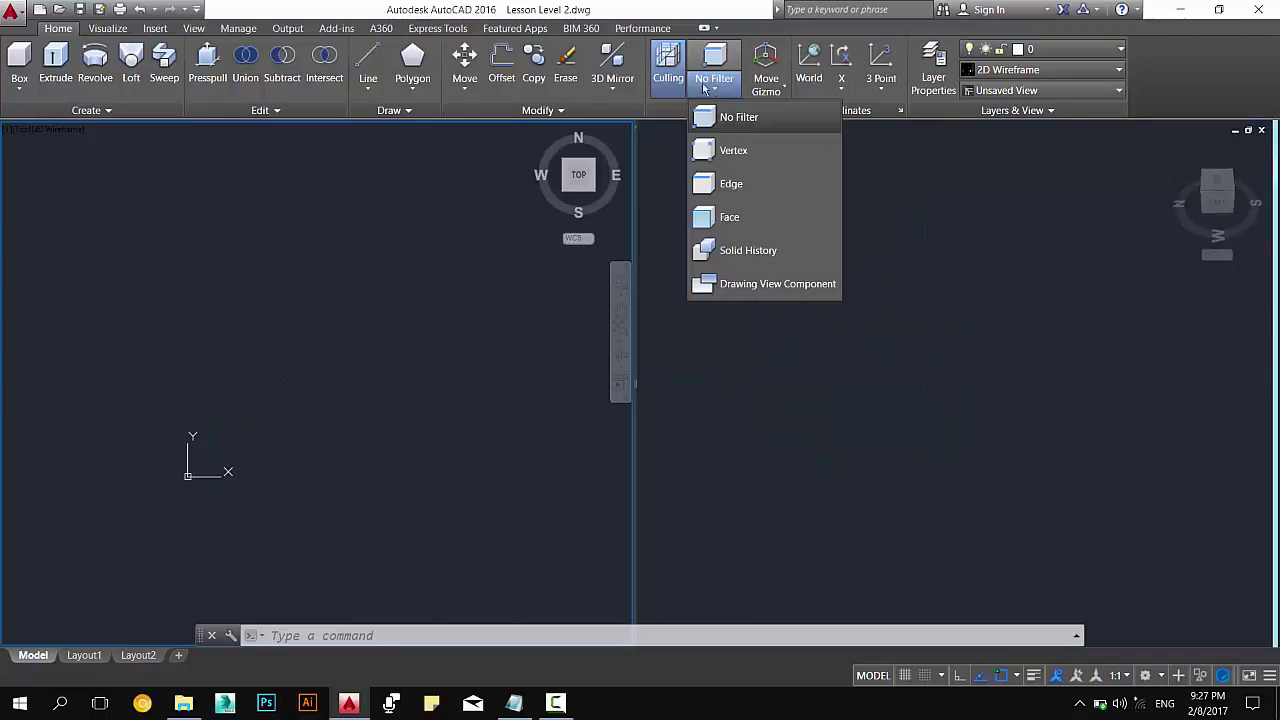
click(268, 110)
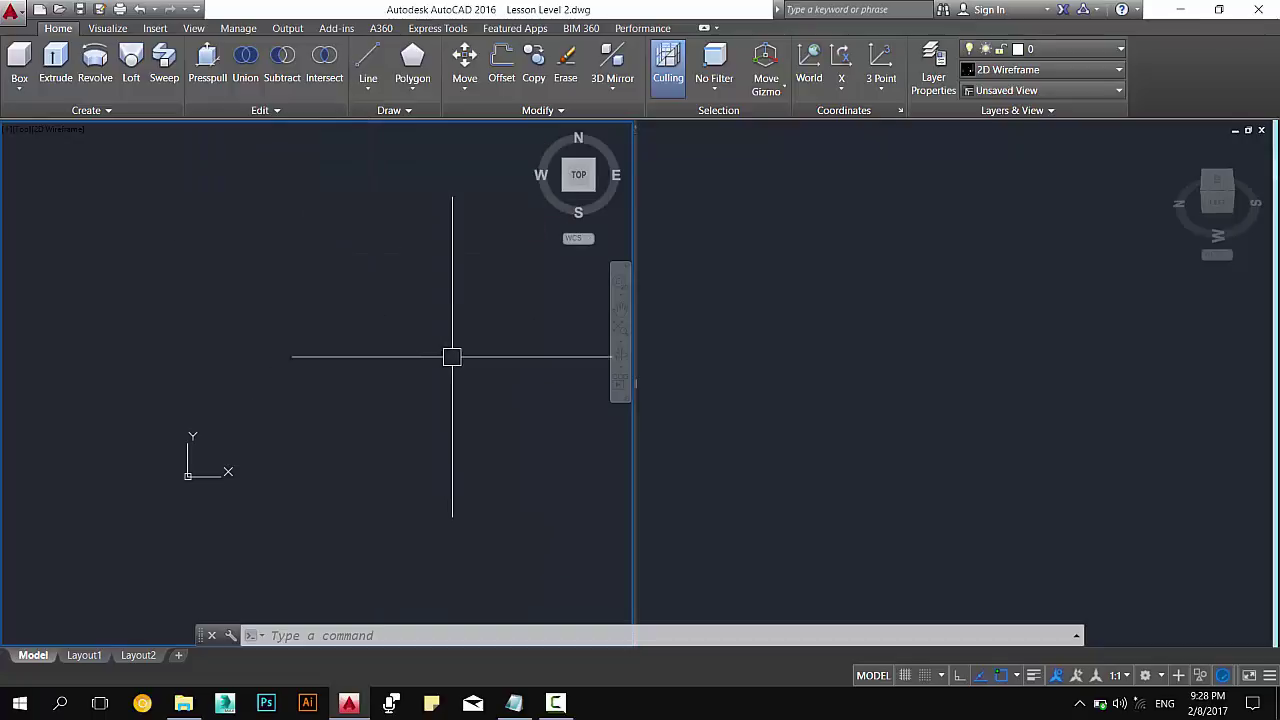
key(Escape)
key(Escape)
key(Escape)
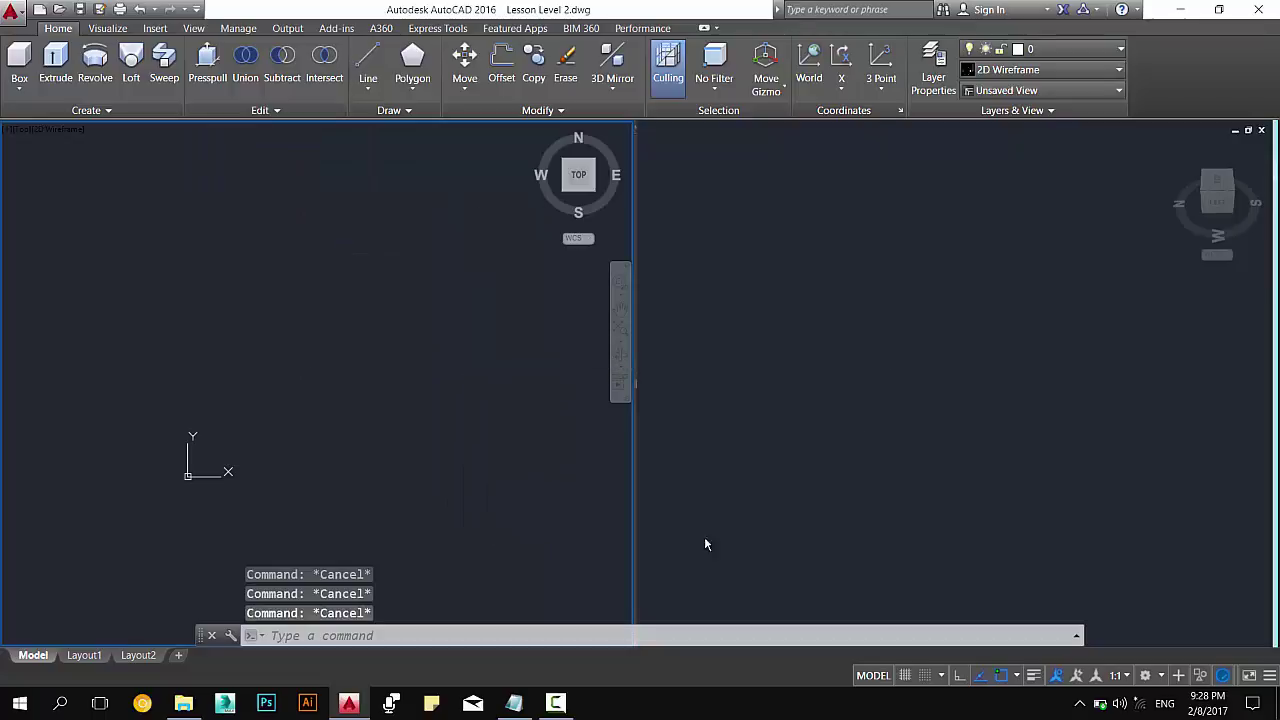
click(531, 710)
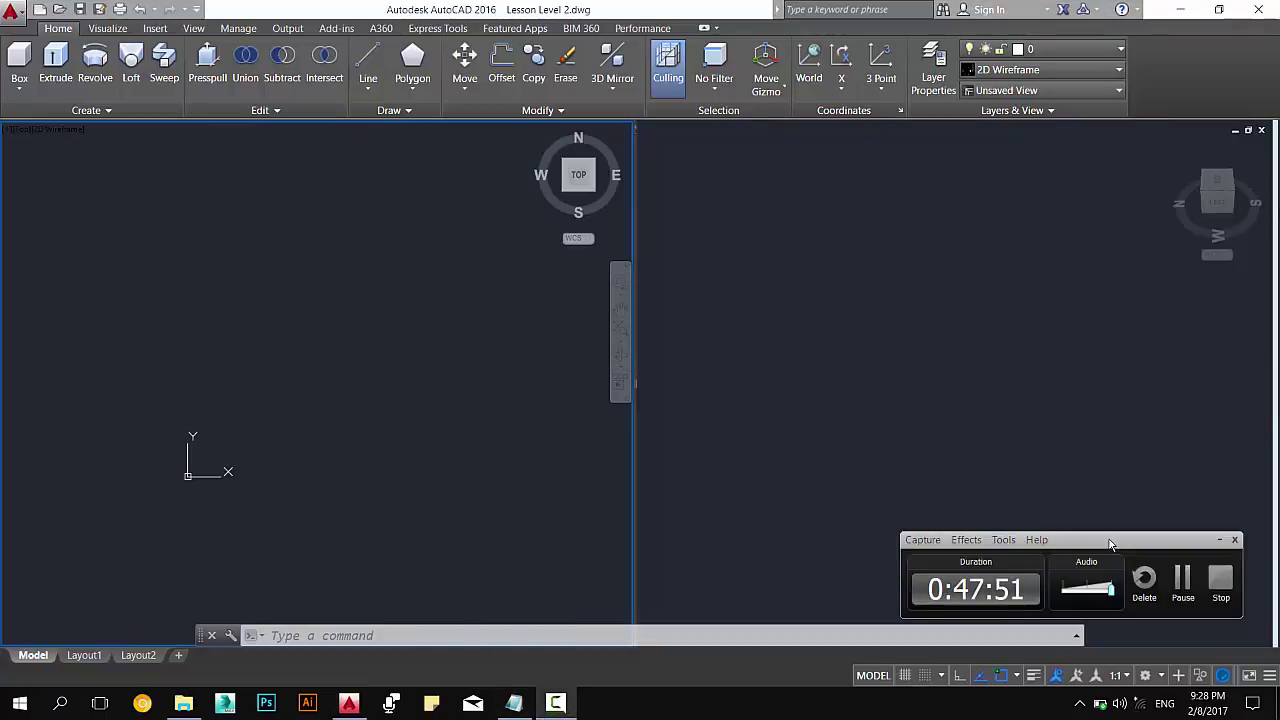